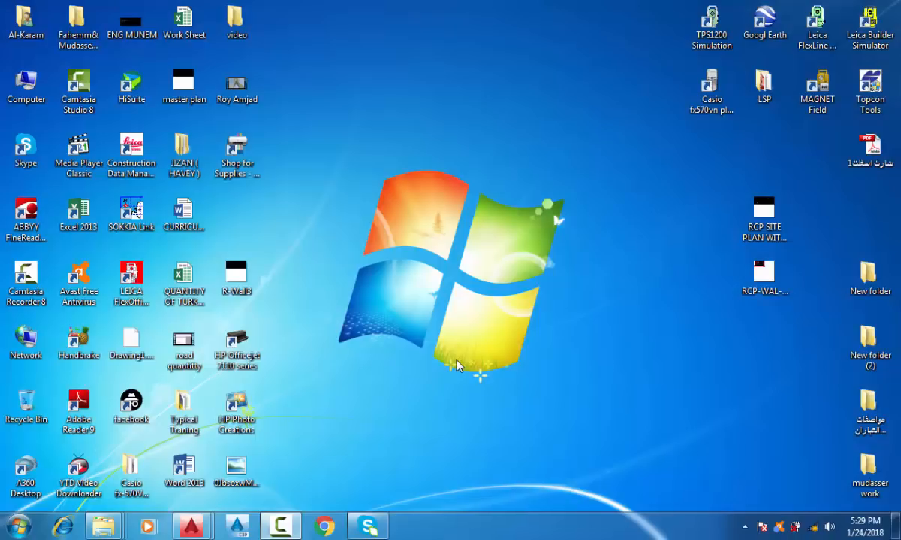
click(282, 529)
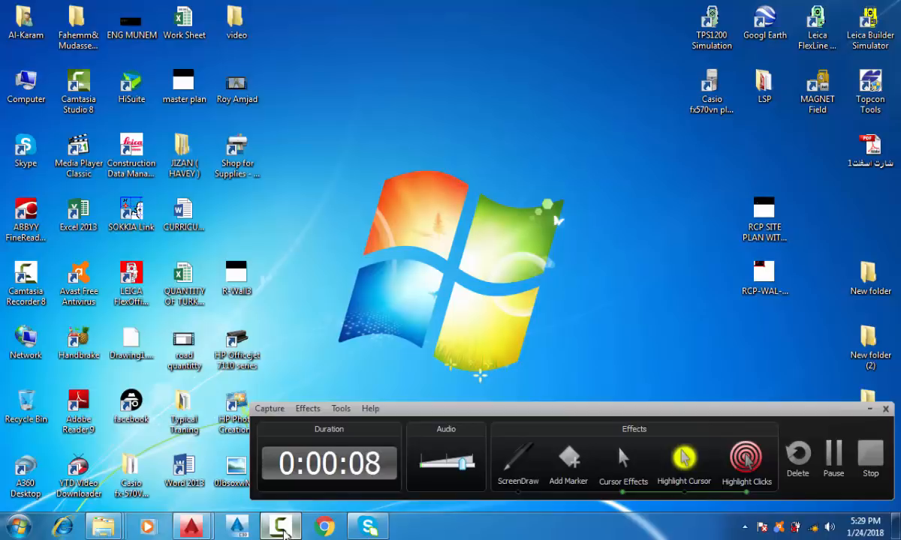
click(870, 410)
right_click(547, 216)
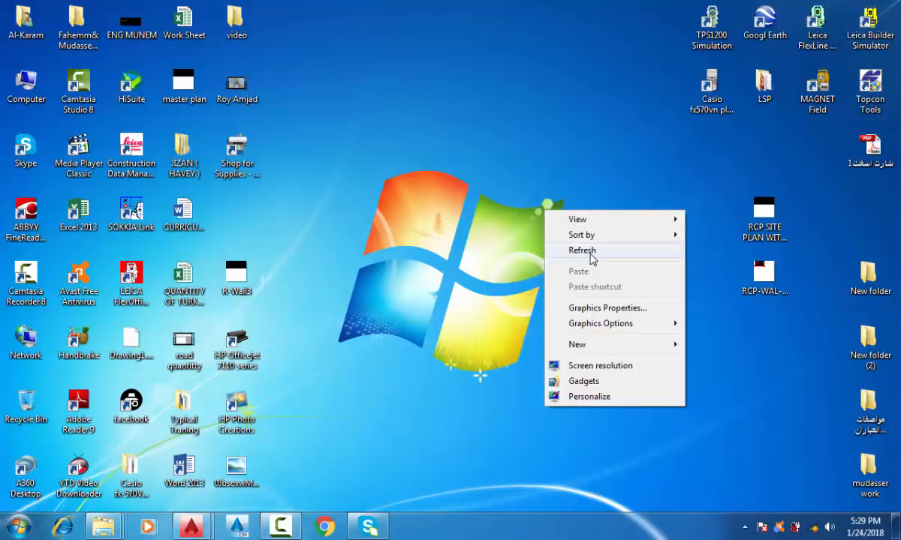
click(596, 251)
right_click(590, 254)
click(626, 294)
right_click(623, 291)
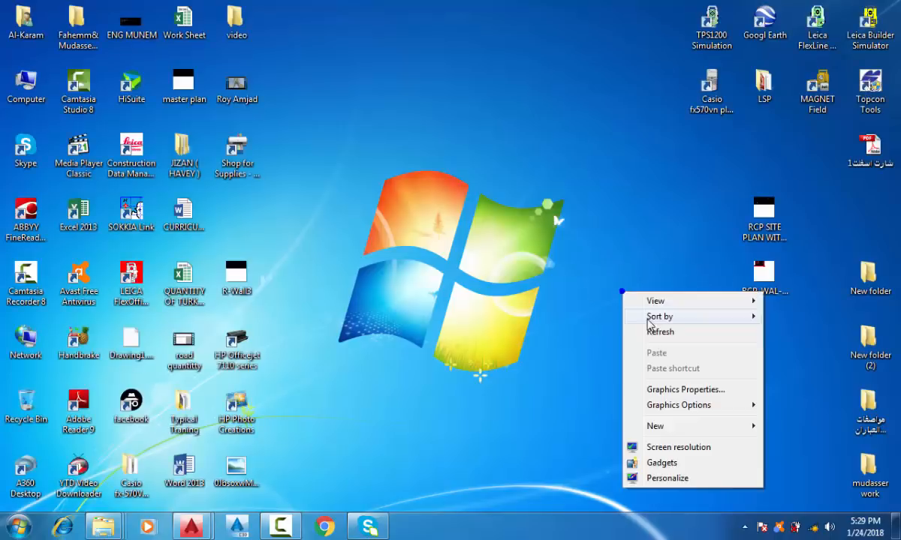
click(649, 331)
right_click(654, 333)
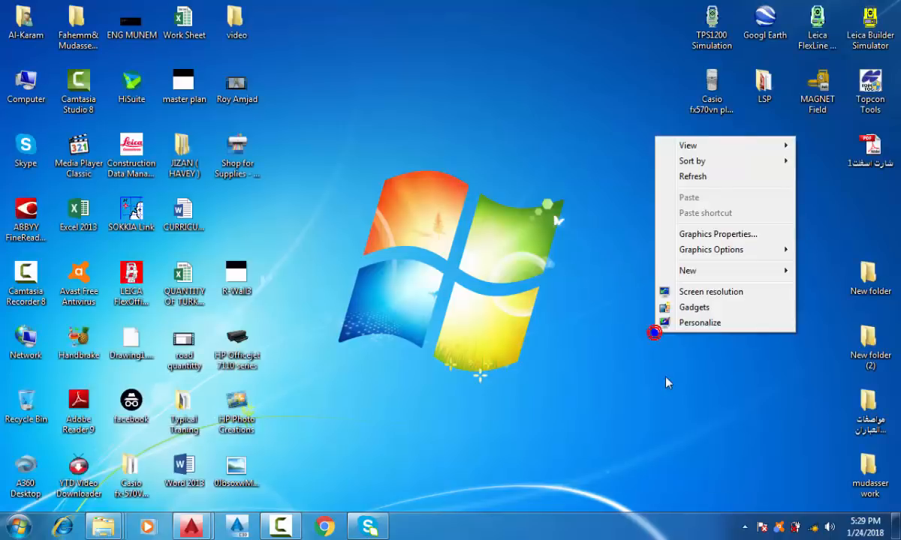
click(689, 178)
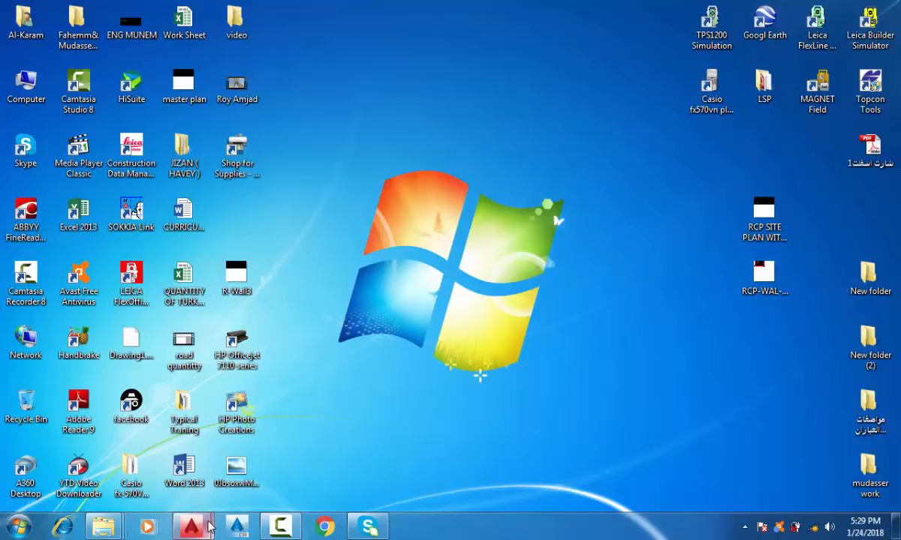
Switch to AutoCAD with the SITE COORDINATES PLAN drawing open and maximize its window
mouse_move(210, 528)
click(151, 458)
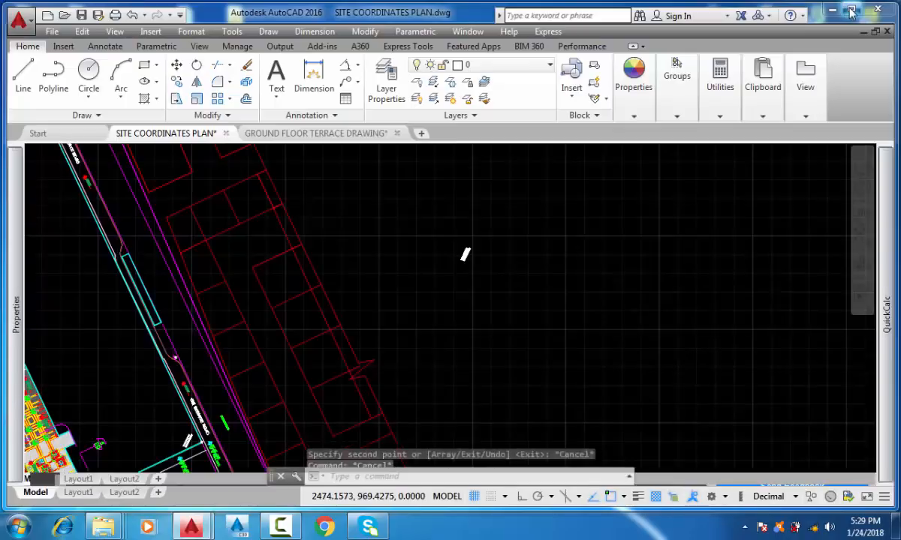
click(852, 12)
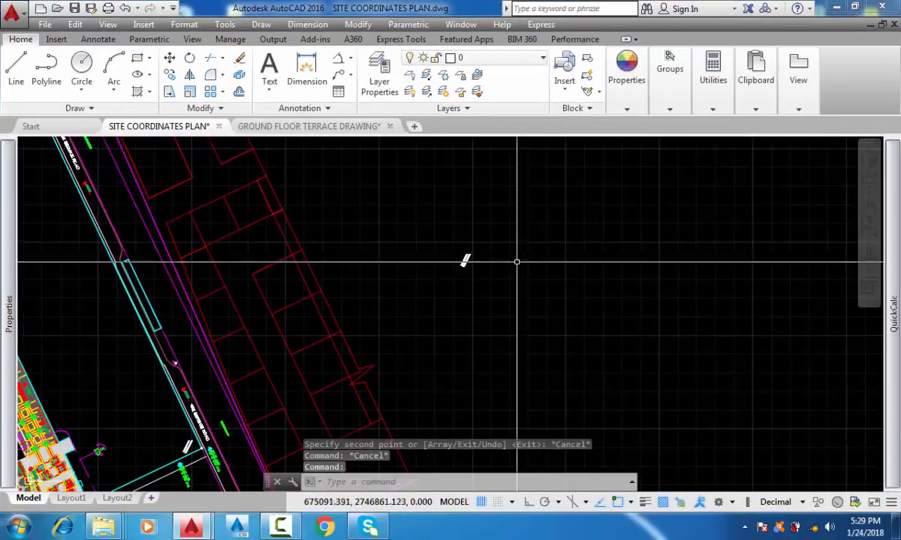
Examine the site coordinates plan, including the building strip, parking areas, surrounding roads and master plan title
scroll(575, 261, down, 3)
middle_drag(492, 212, 519, 301)
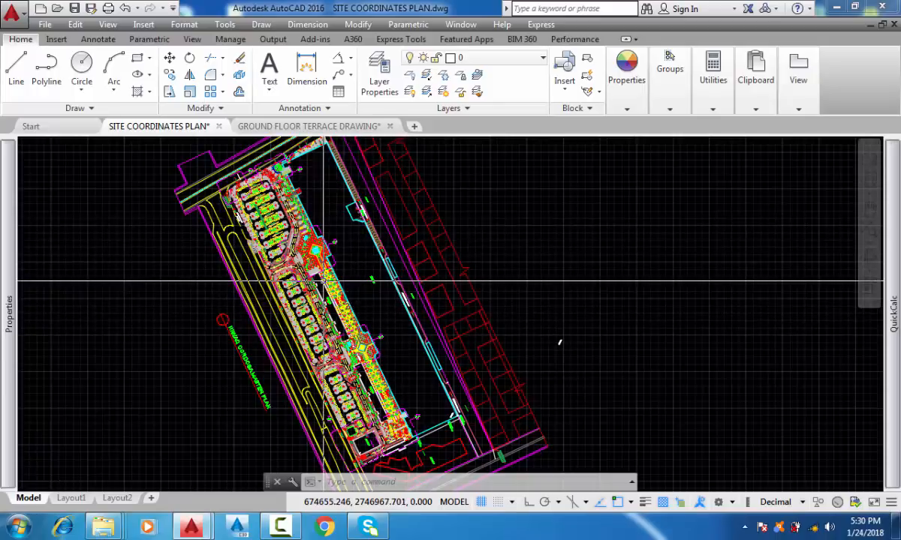
scroll(330, 289, up, 4)
mouse_move(388, 301)
middle_down()
mouse_move(353, 285)
mouse_move(351, 236)
mouse_move(349, 292)
mouse_move(367, 320)
middle_up()
scroll(366, 254, down, 5)
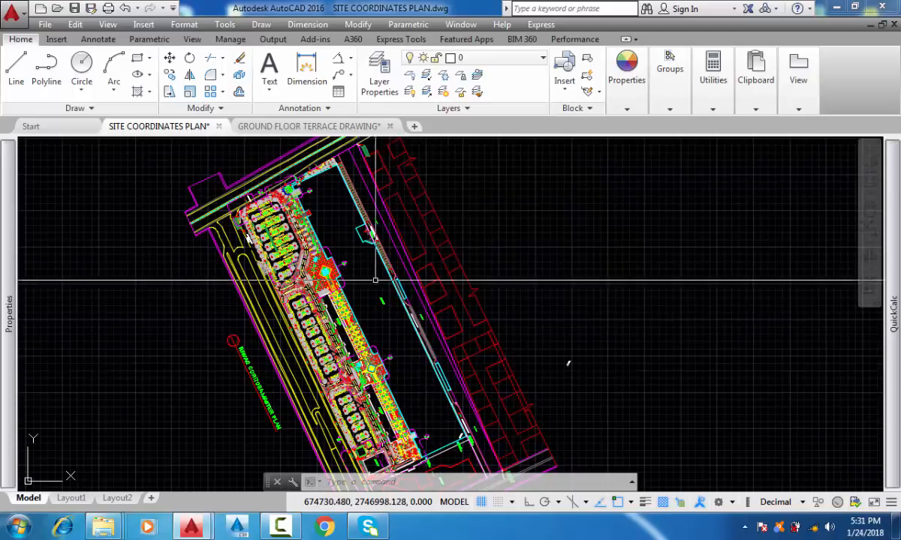
middle_drag(412, 361, 372, 270)
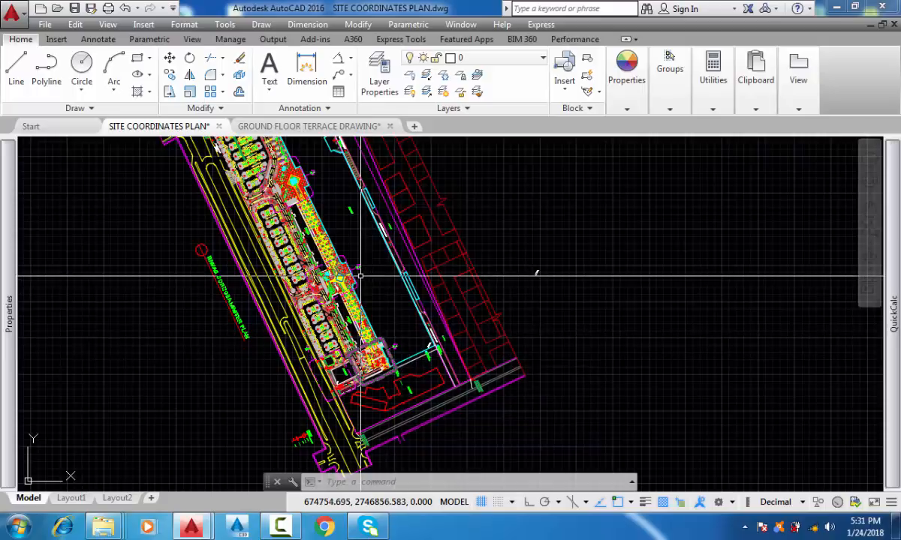
middle_drag(356, 273, 423, 366)
scroll(378, 311, up, 5)
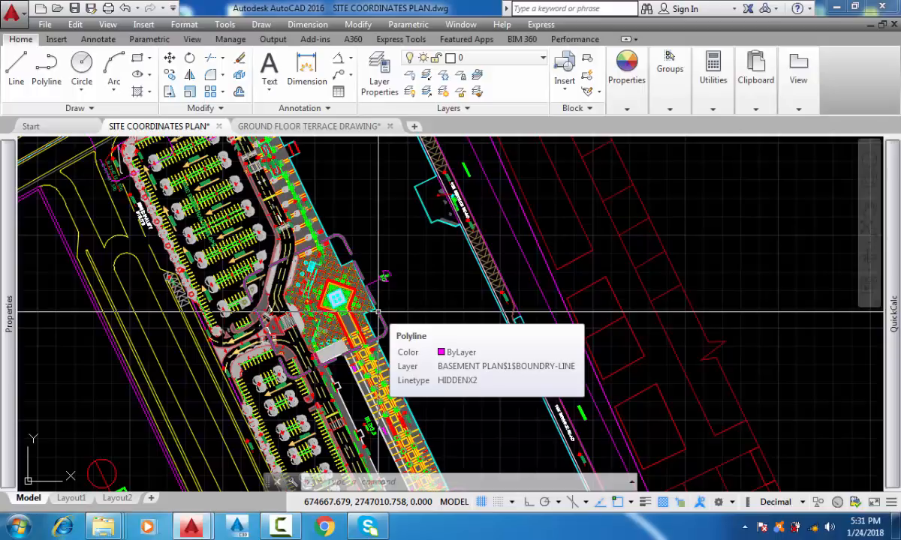
middle_drag(379, 369, 375, 289)
mouse_move(377, 288)
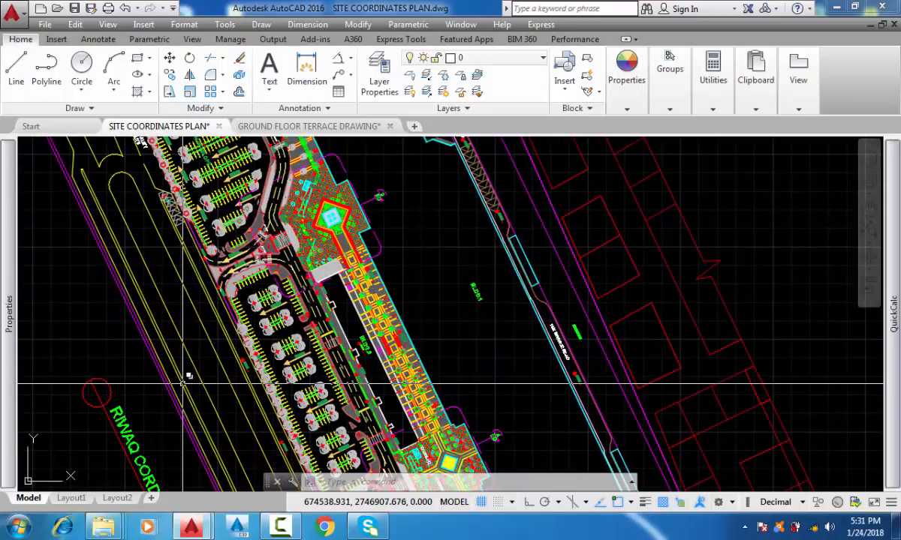
middle_drag(187, 372, 204, 265)
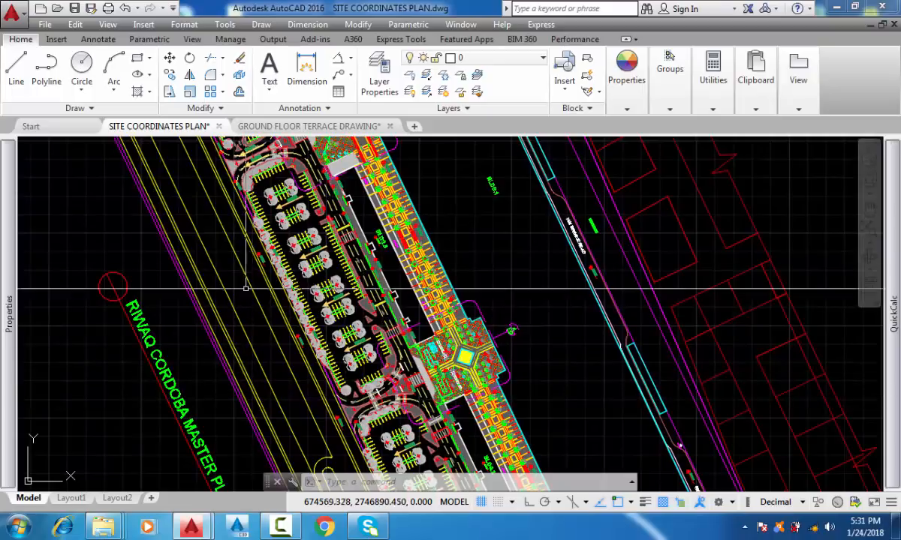
Switch to the GROUND FLOOR TERRACE DRAWING and turn off the layer of the diagonal hatch covering the floor grid
click(321, 128)
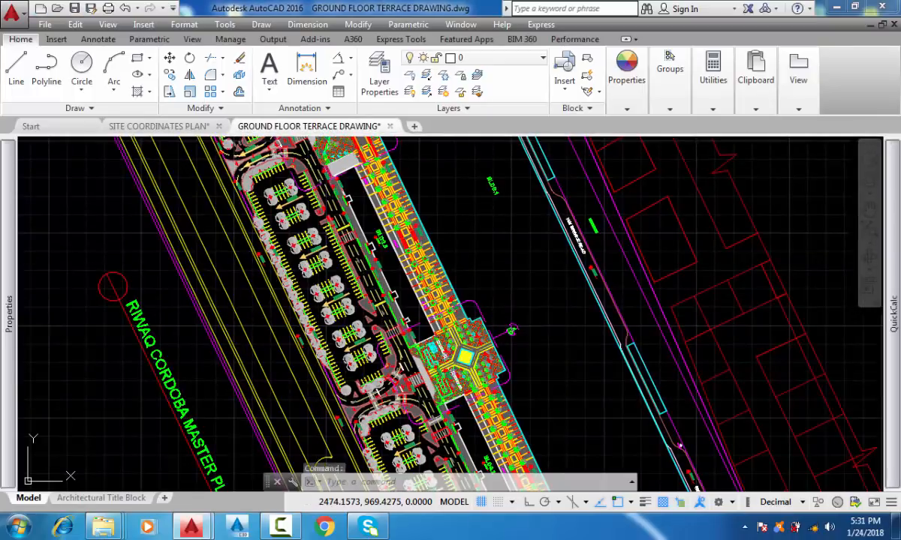
scroll(90, 376, up, 5)
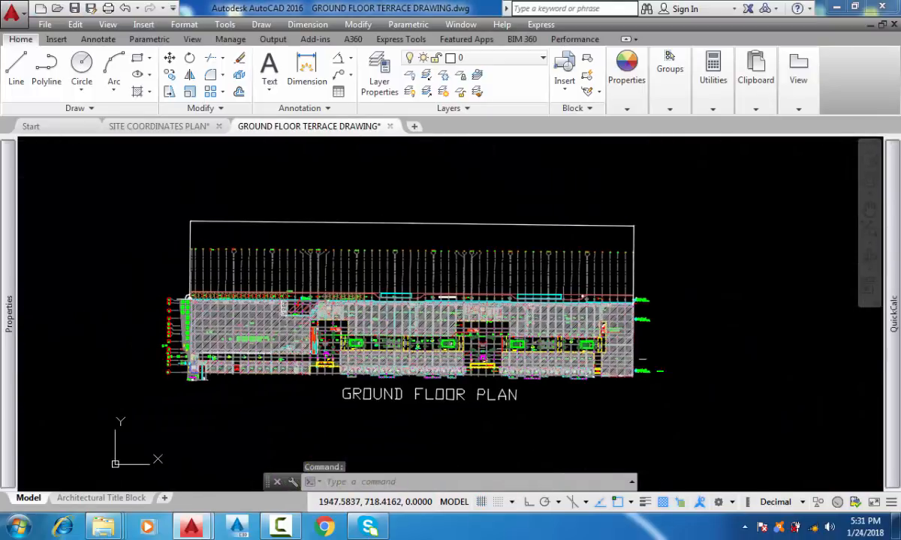
scroll(187, 270, up, 6)
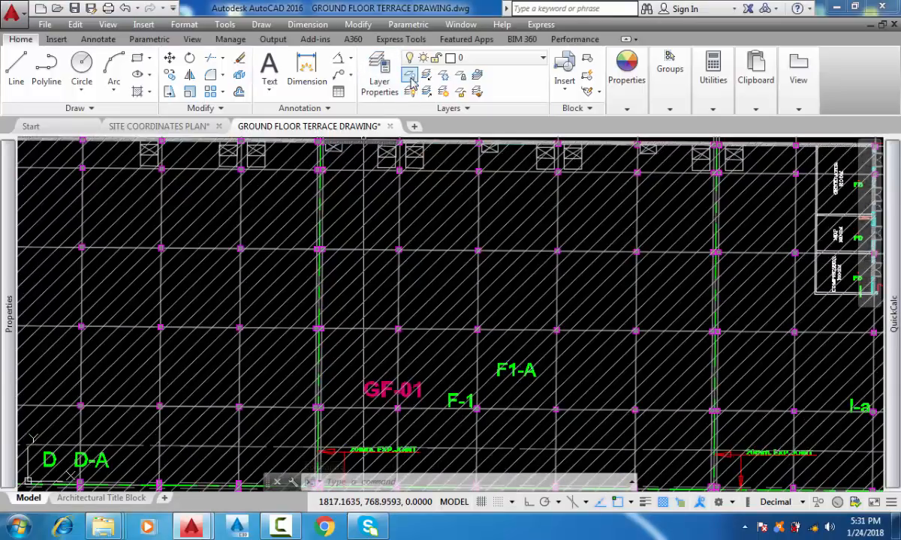
click(409, 75)
click(438, 200)
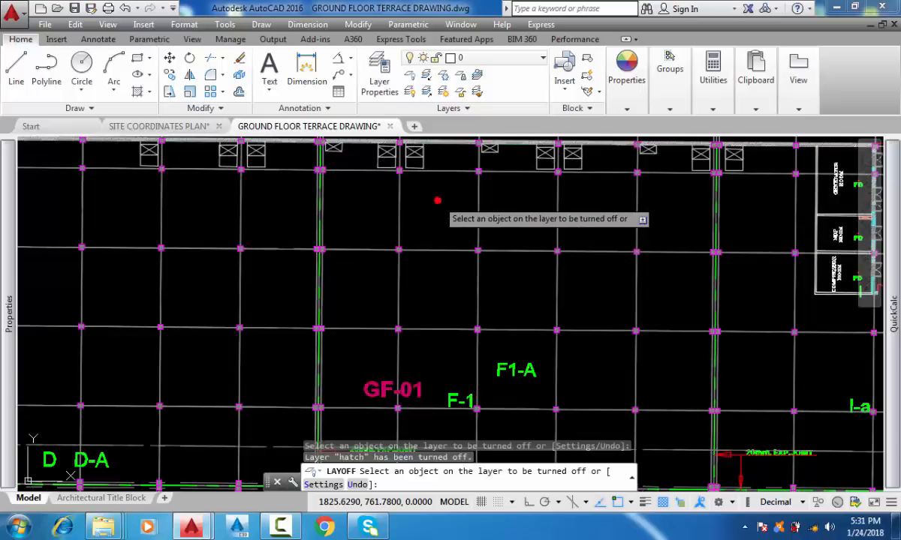
middle_drag(347, 252, 307, 271)
key(Escape)
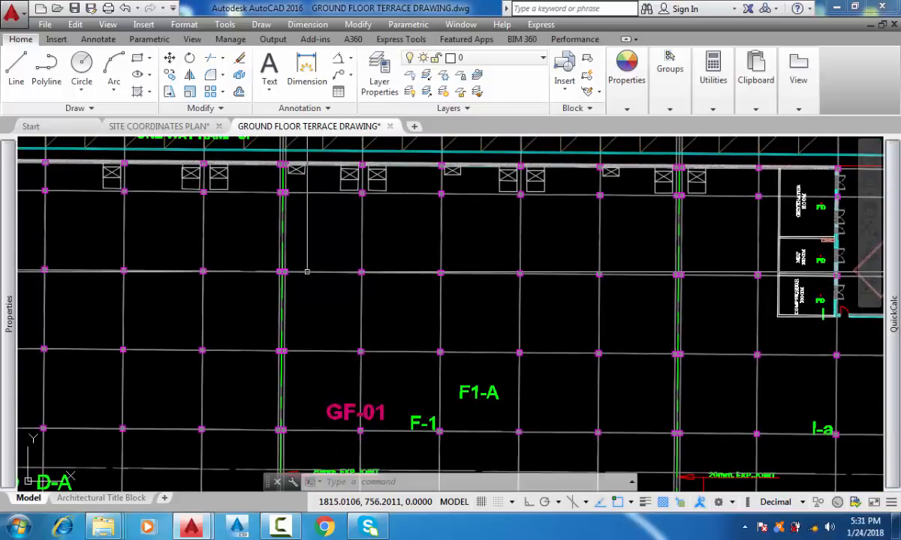
Examine the lettered grid axes along the long side of the ground floor plan, through to axis Z8
scroll(530, 305, down, 5)
middle_drag(501, 294, 448, 249)
mouse_move(524, 262)
middle_down()
mouse_move(475, 356)
mouse_move(475, 378)
middle_up()
scroll(504, 336, down, 2)
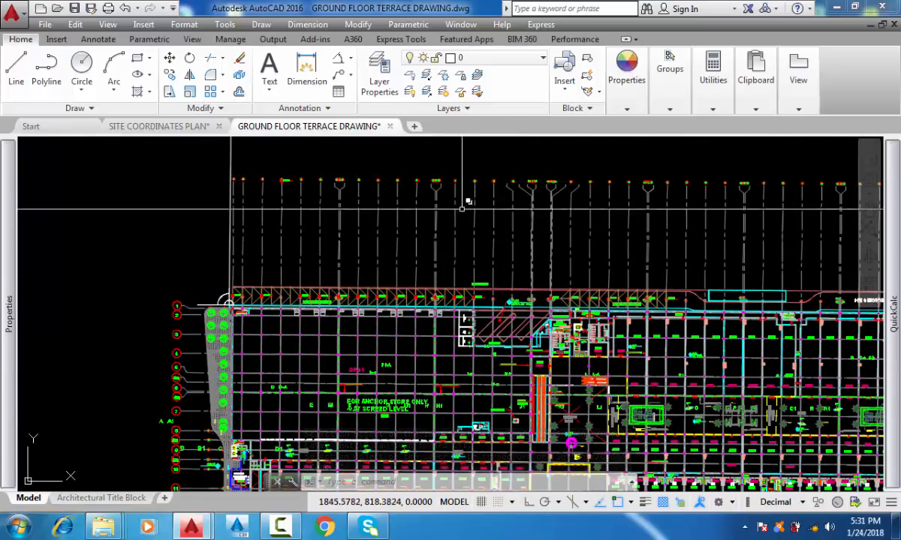
scroll(490, 264, down, 2)
middle_drag(489, 264, 317, 251)
middle_drag(553, 154, 463, 148)
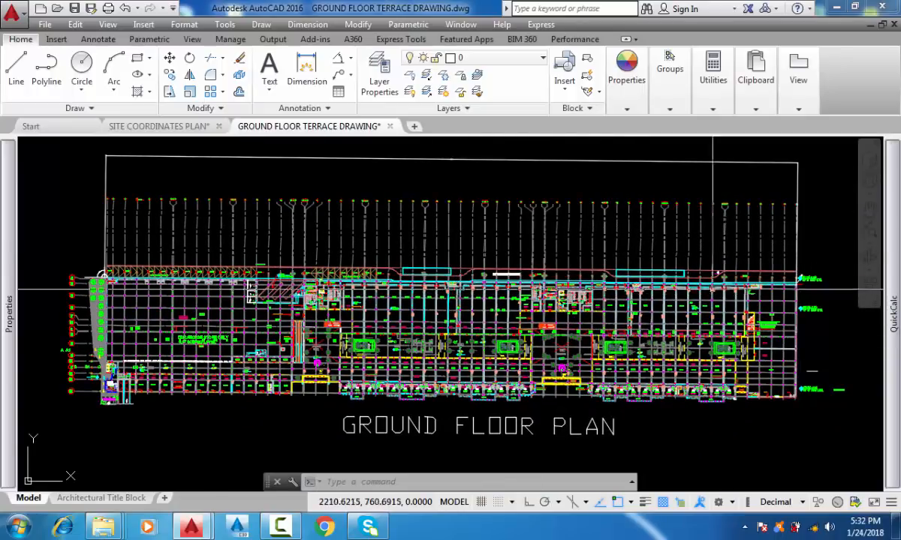
scroll(803, 201, up, 6)
scroll(806, 201, up, 4)
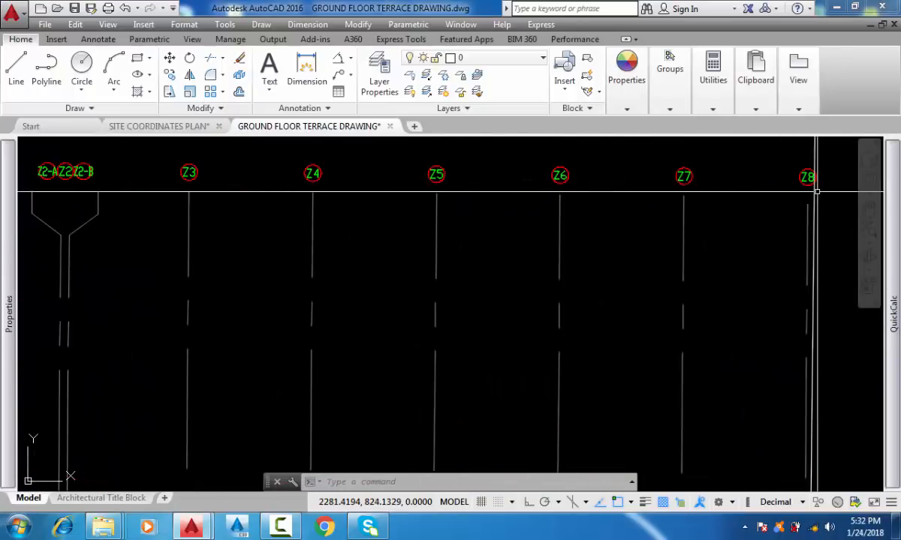
scroll(814, 194, down, 10)
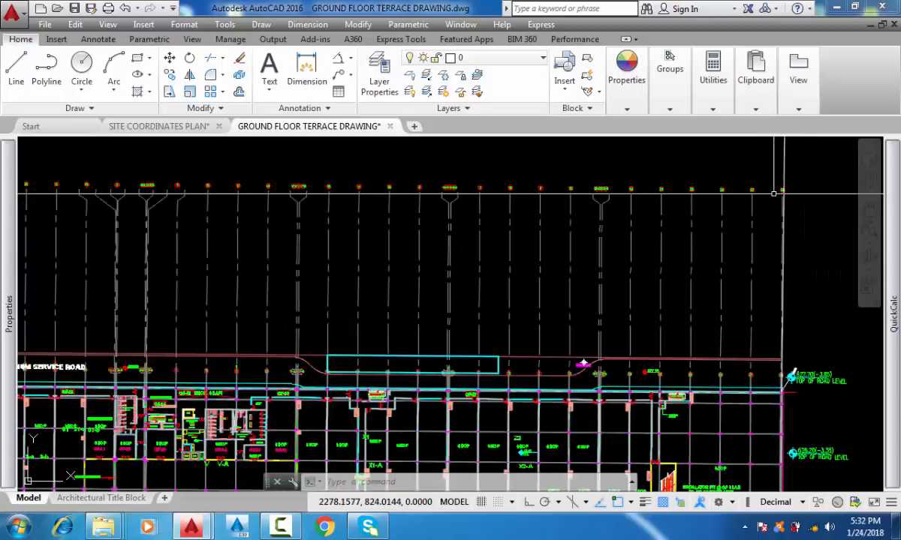
scroll(83, 262, up, 7)
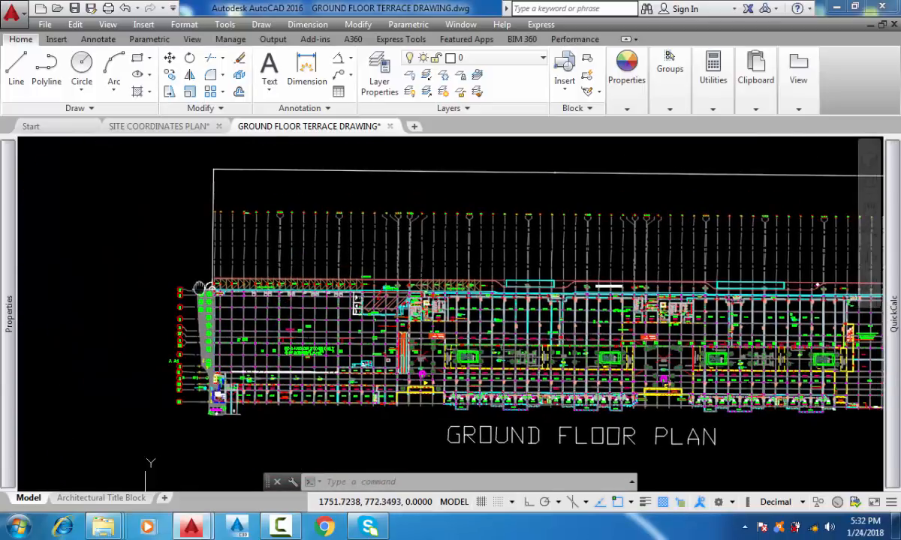
Examine the numbered grid axes from 1 to 11 at the short end of the ground floor plan
middle_drag(223, 347, 221, 210)
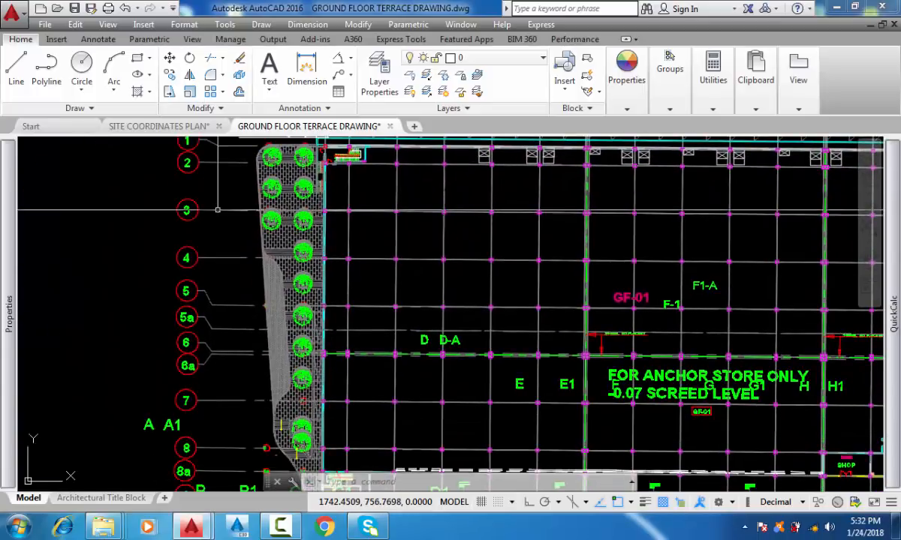
scroll(208, 298, down, 4)
scroll(196, 434, up, 4)
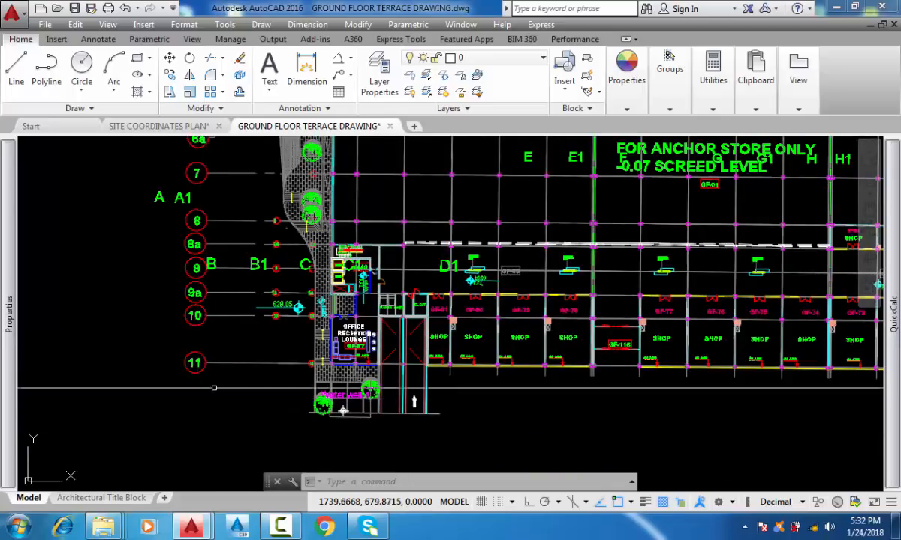
scroll(206, 398, down, 5)
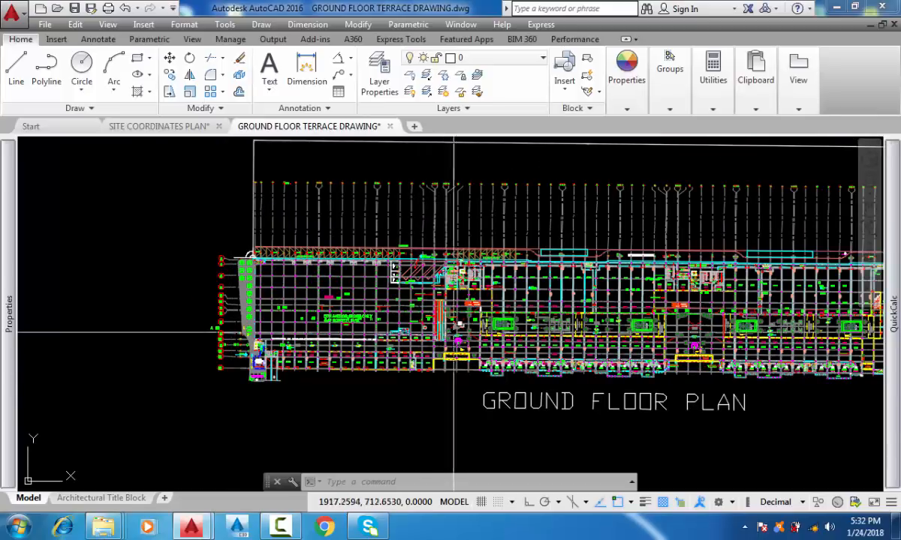
scroll(458, 309, up, 2)
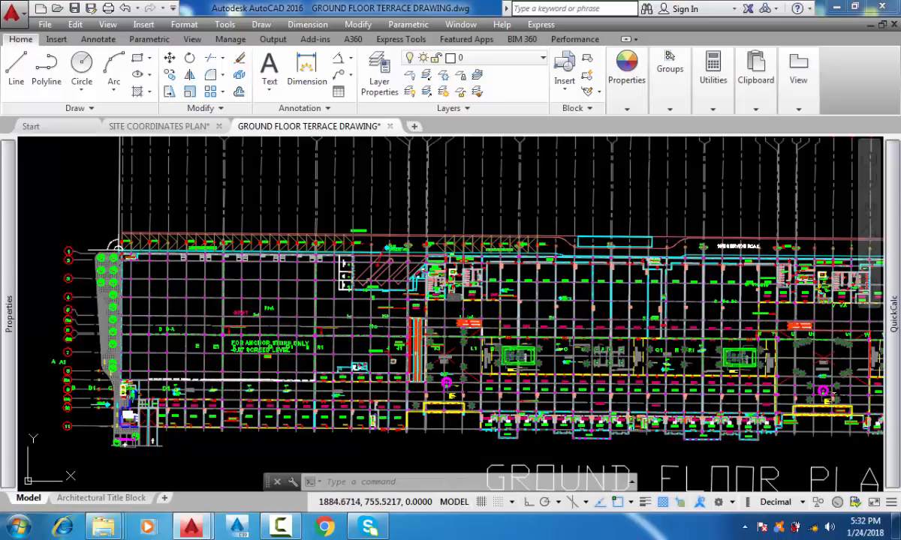
scroll(363, 285, down, 2)
middle_drag(547, 269, 442, 259)
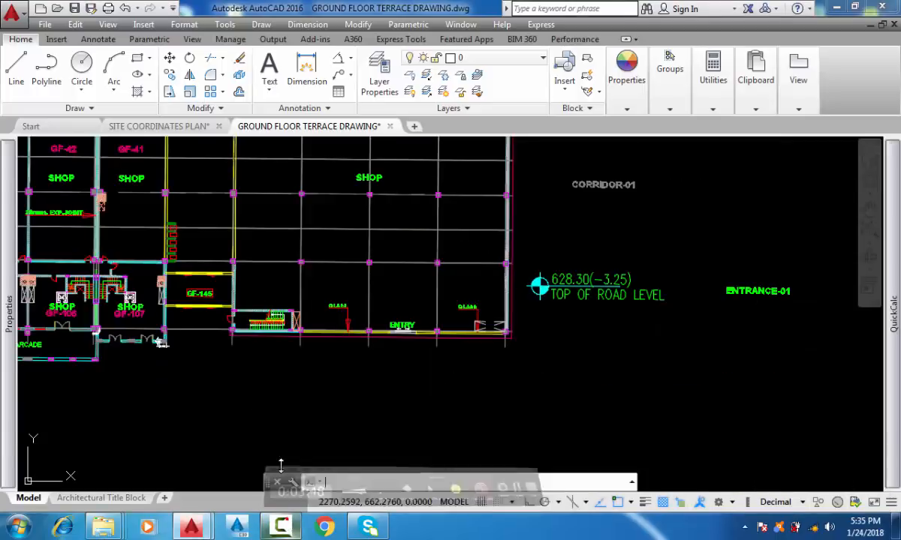
Review the overall extent of the ground floor plan and its gridlines, from the anchor store area to the far end
scroll(485, 432, down, 9)
middle_drag(484, 293, 713, 298)
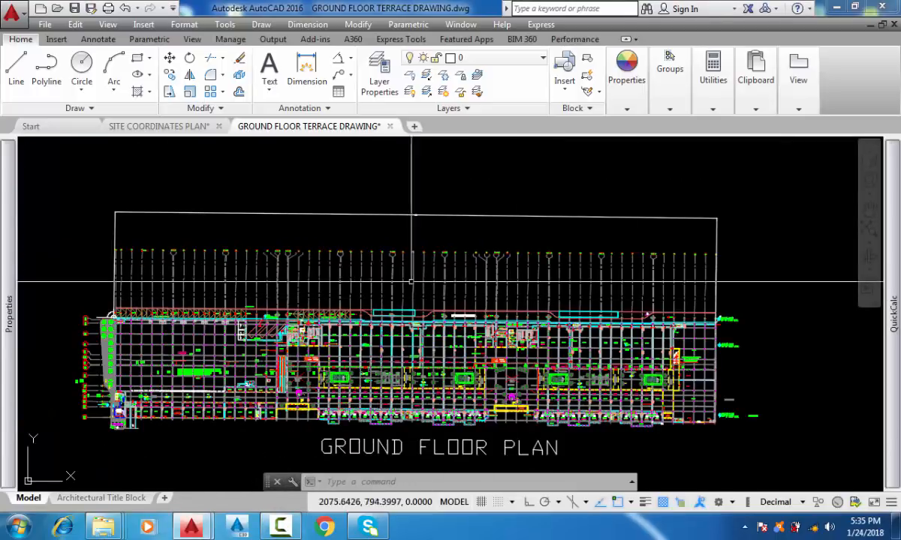
scroll(107, 347, up, 4)
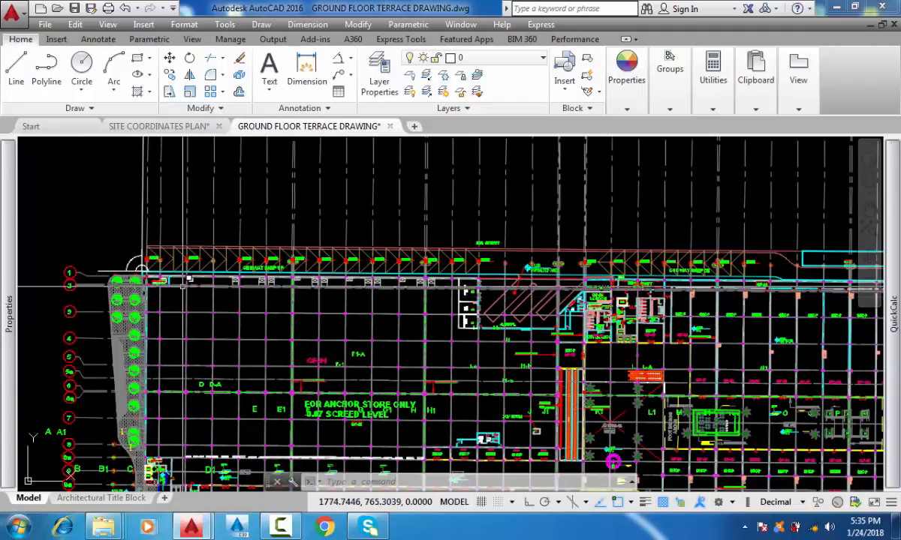
scroll(181, 286, down, 2)
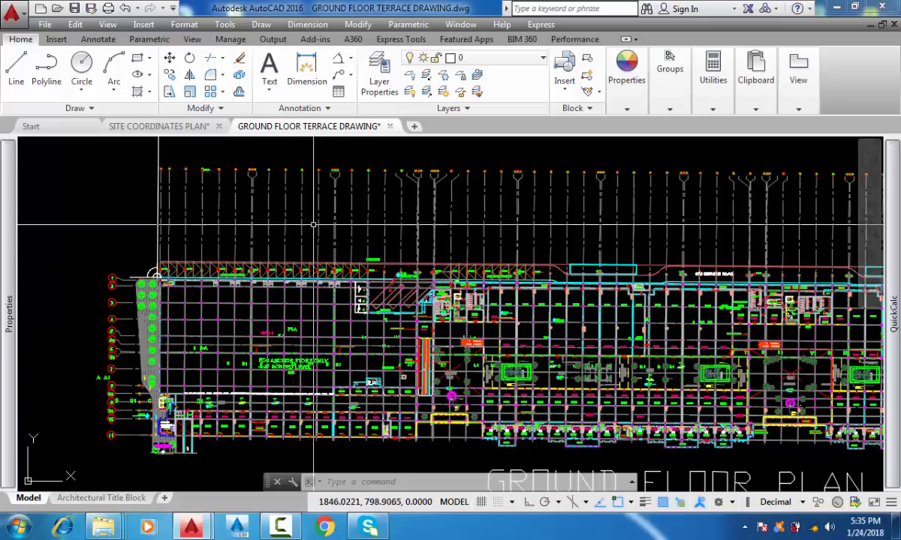
middle_drag(313, 224, 225, 222)
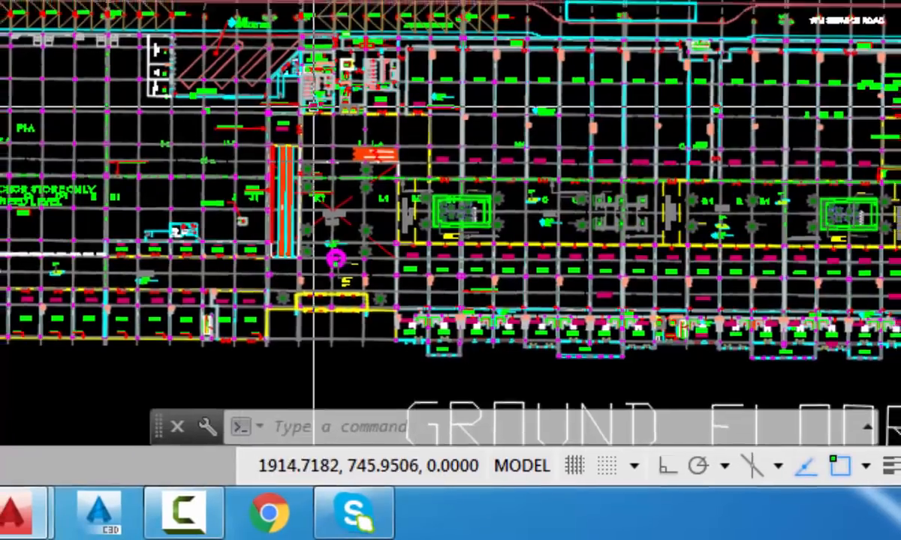
scroll(543, 125, down, 5)
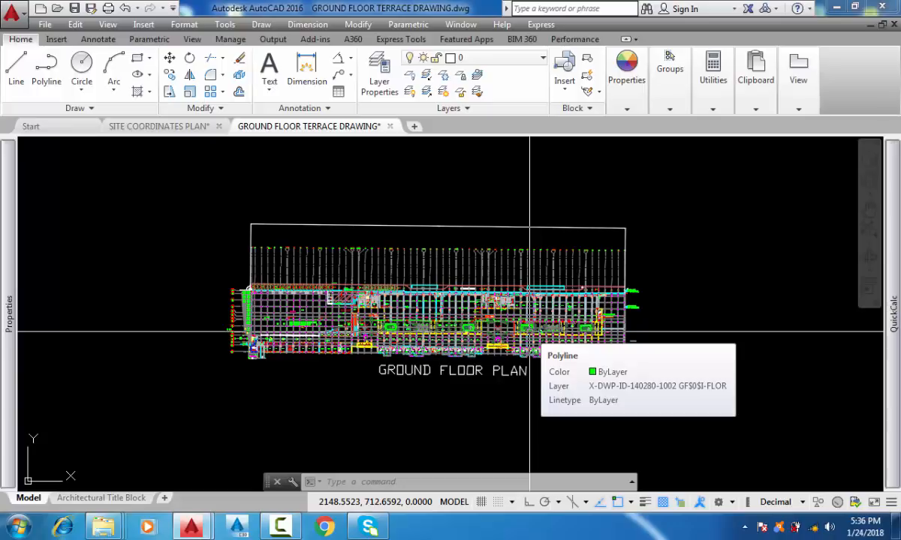
scroll(399, 319, up, 2)
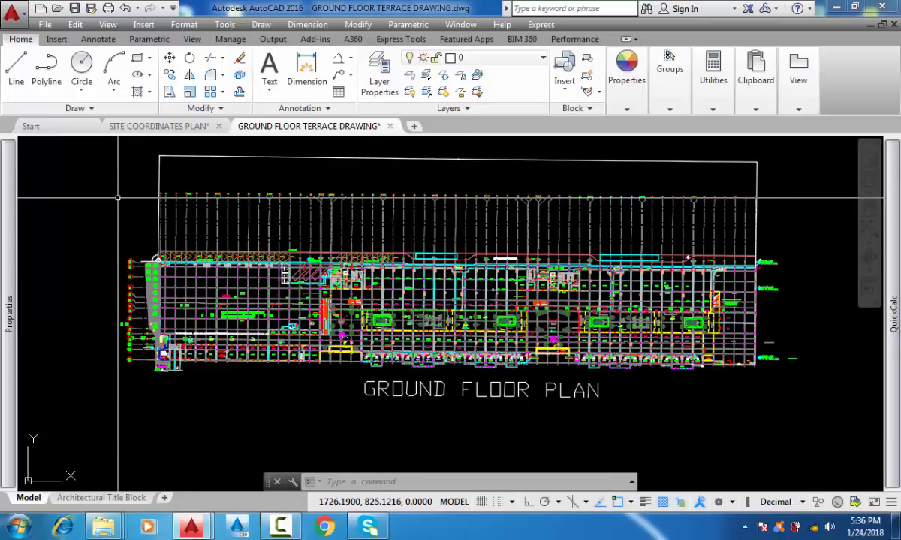
middle_drag(120, 173, 121, 180)
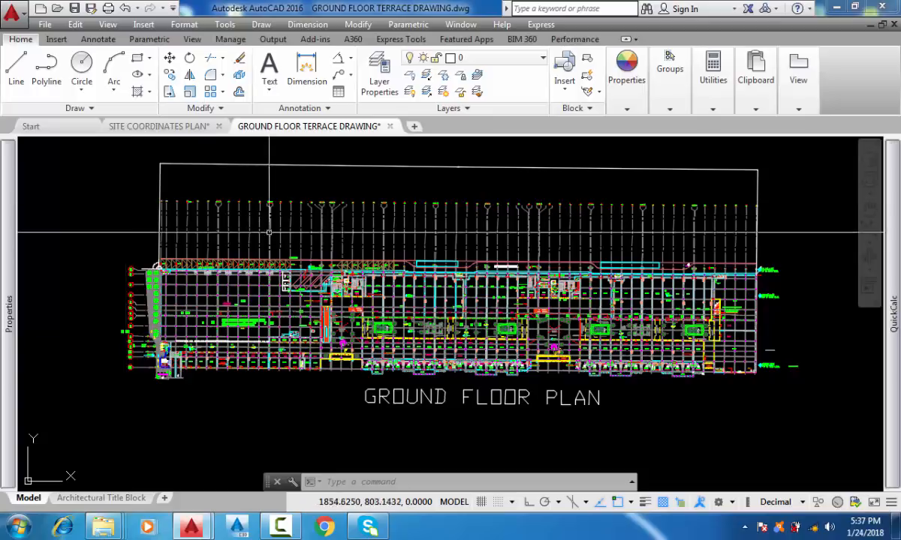
Examine the ground floor plan's outer corners, from the road-level markers beside axis Z8 to the corners at axes 1 and 11
middle_drag(446, 283, 425, 275)
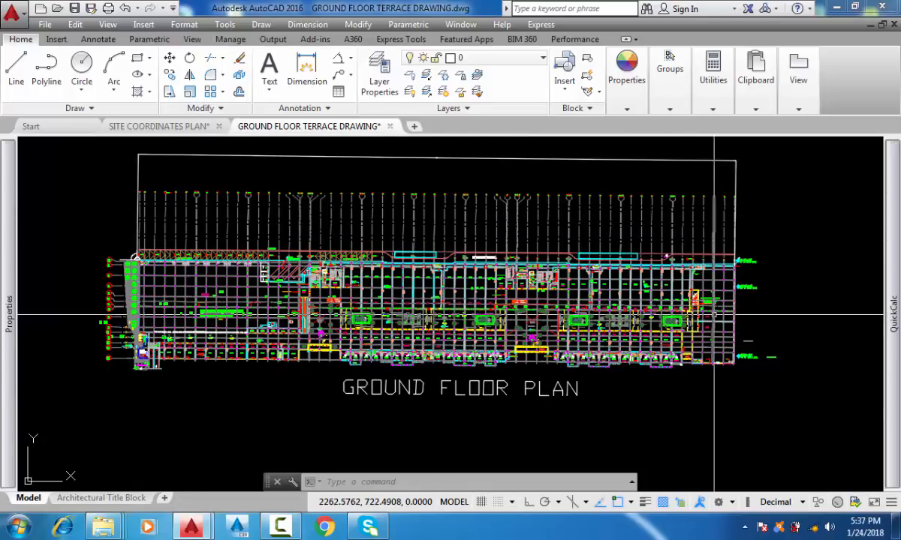
scroll(742, 269, up, 8)
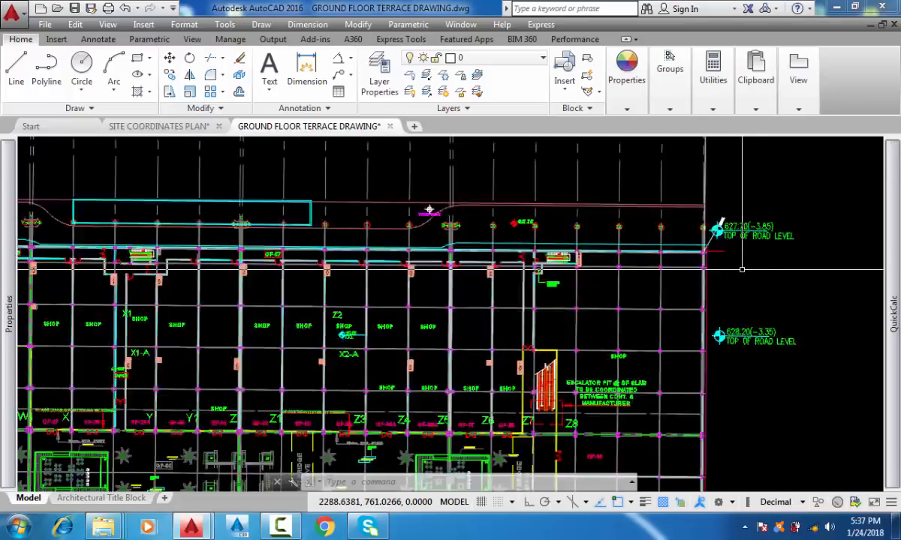
scroll(742, 268, down, 5)
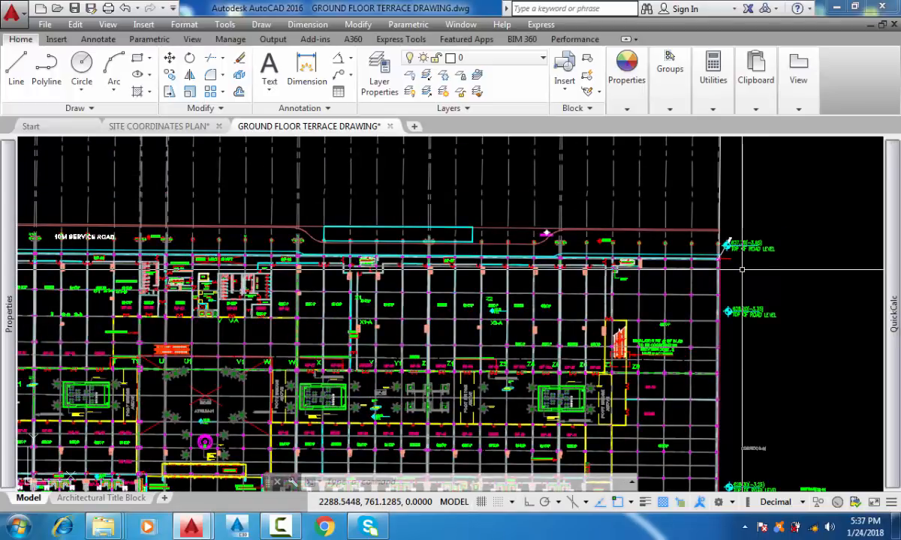
scroll(695, 267, down, 6)
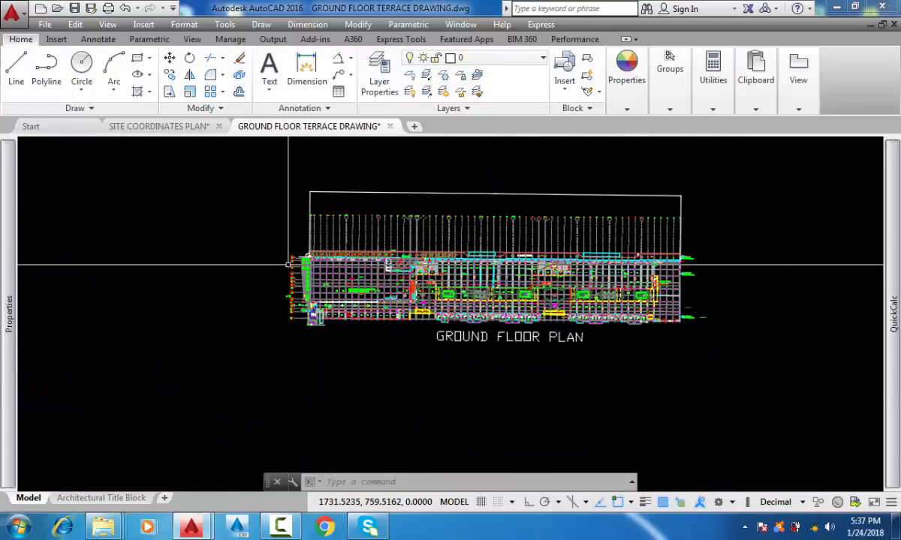
scroll(288, 262, up, 10)
scroll(287, 254, down, 3)
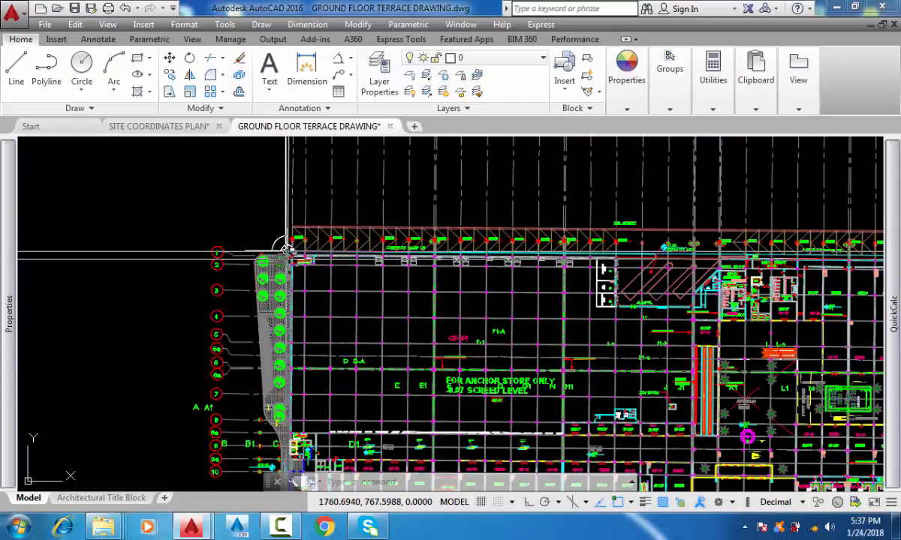
scroll(287, 250, down, 6)
scroll(283, 394, up, 7)
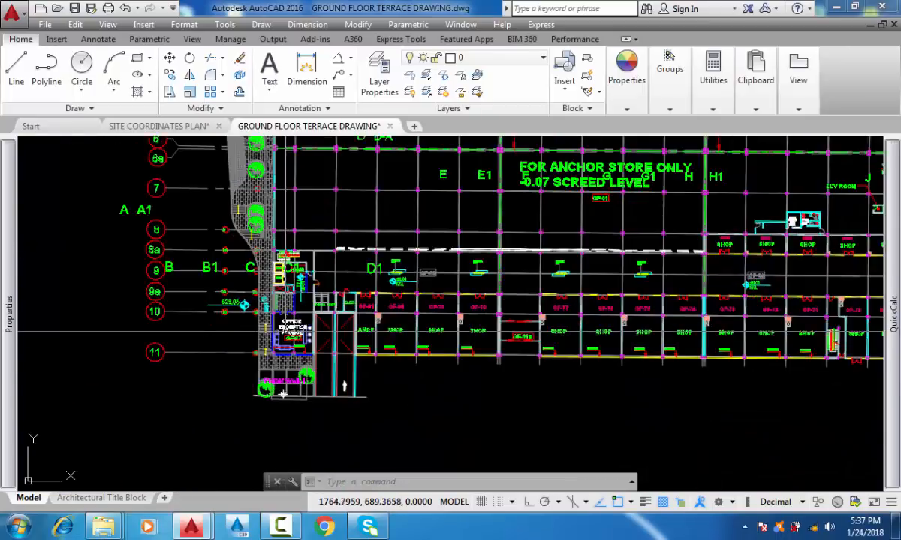
scroll(274, 359, down, 6)
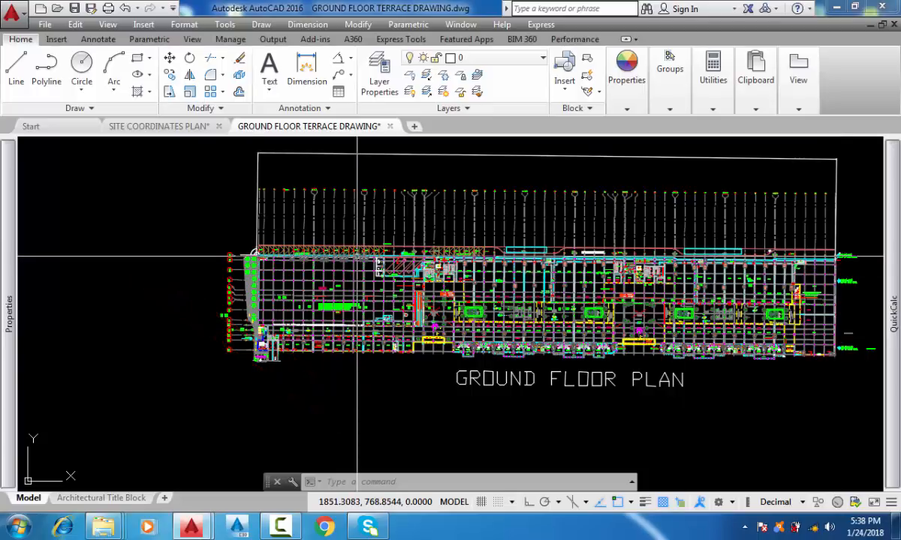
middle_drag(271, 279, 194, 266)
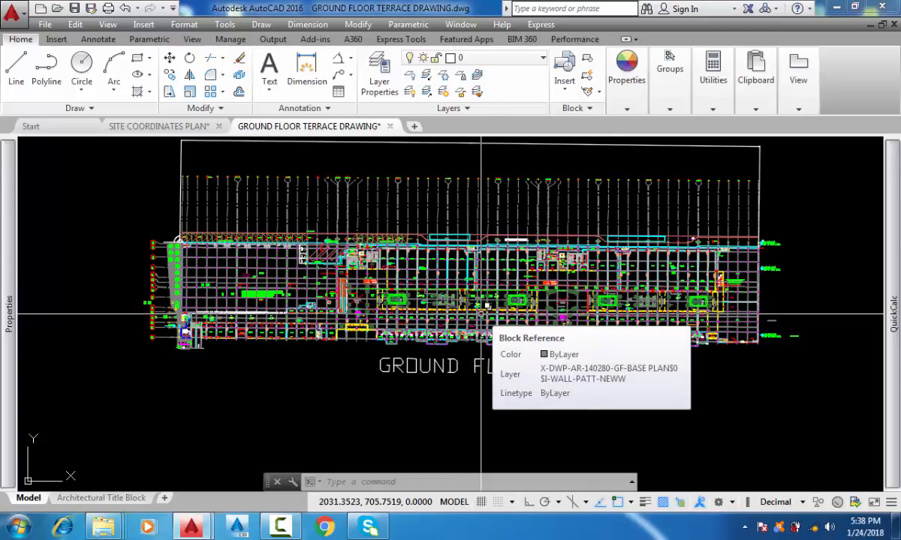
Measure the width of the corner column at axis Z8 with a linear dimension between its two lower corners, without placing the dimension
scroll(668, 283, up, 5)
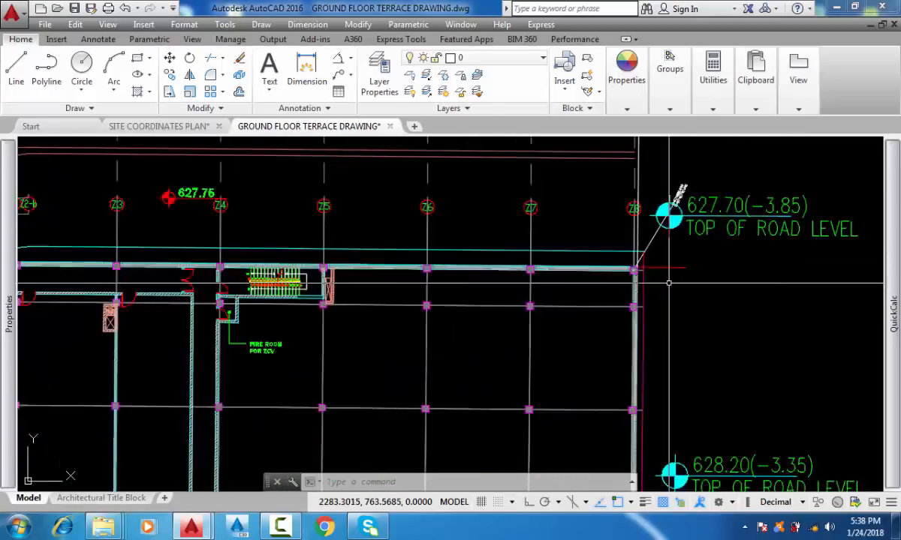
scroll(668, 283, up, 2)
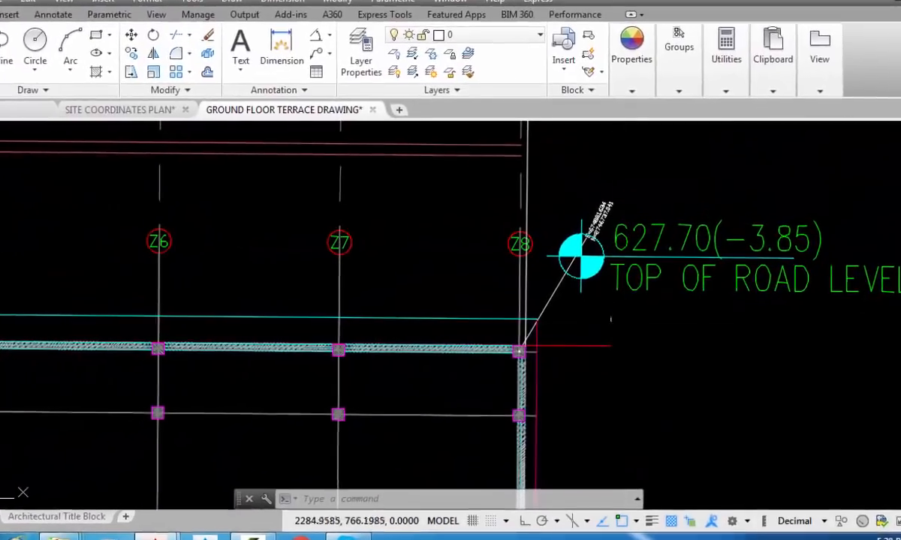
scroll(519, 351, up, 2)
scroll(519, 350, up, 2)
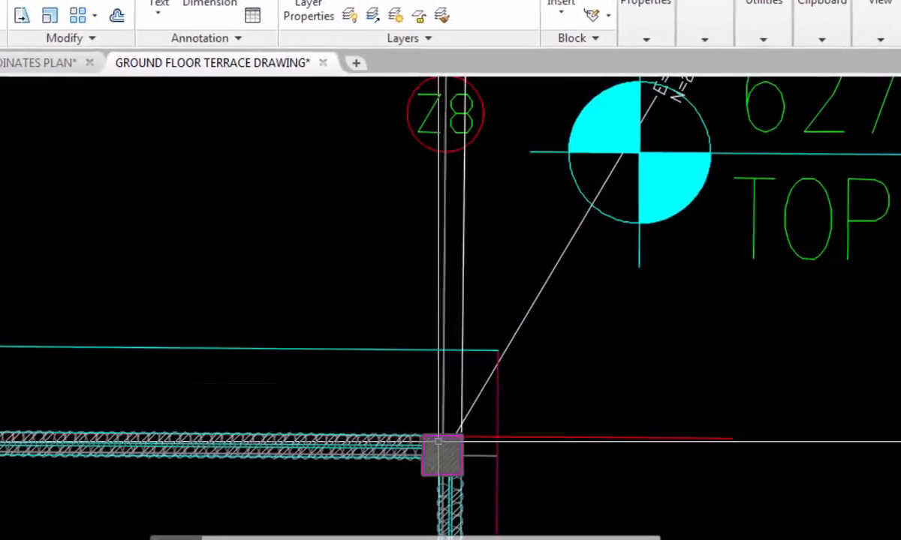
scroll(457, 338, down, 2)
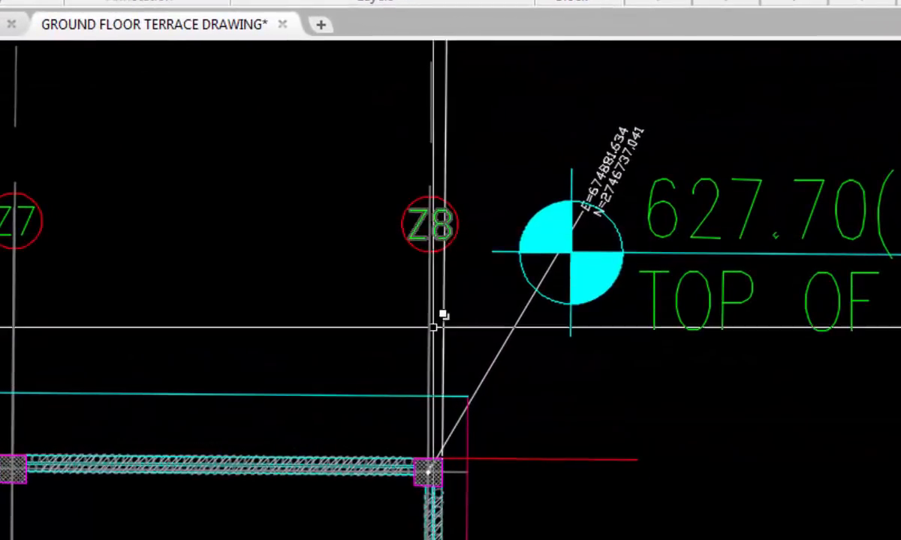
scroll(450, 473, up, 2)
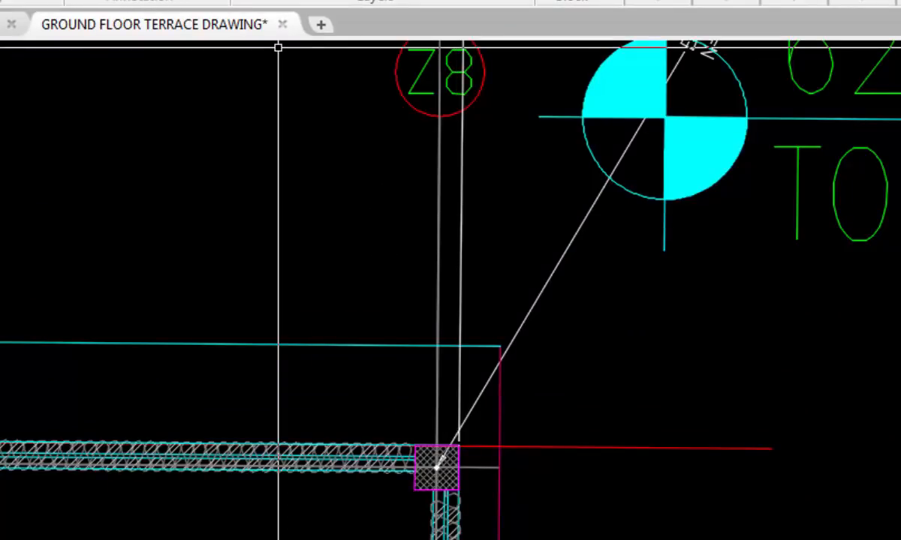
click(263, 2)
click(220, 4)
scroll(421, 525, up, 4)
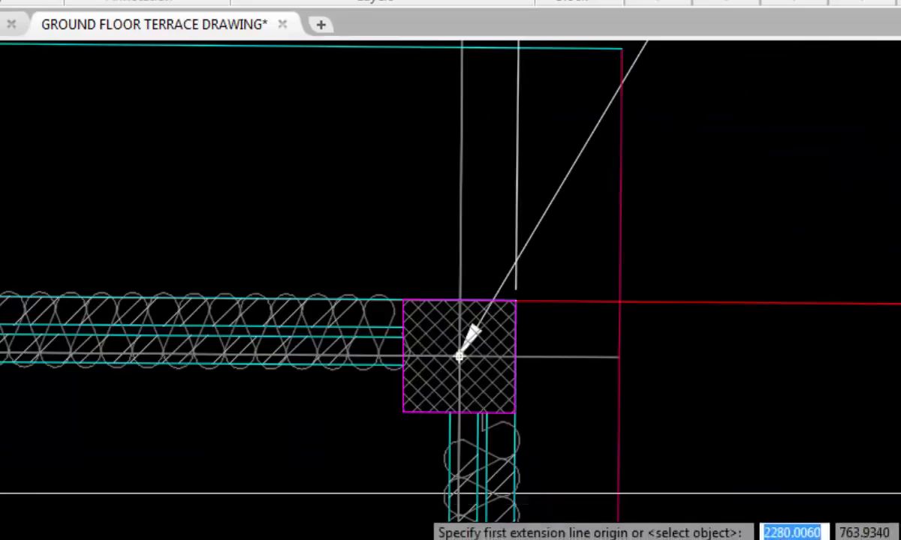
click(403, 412)
scroll(510, 419, up, 5)
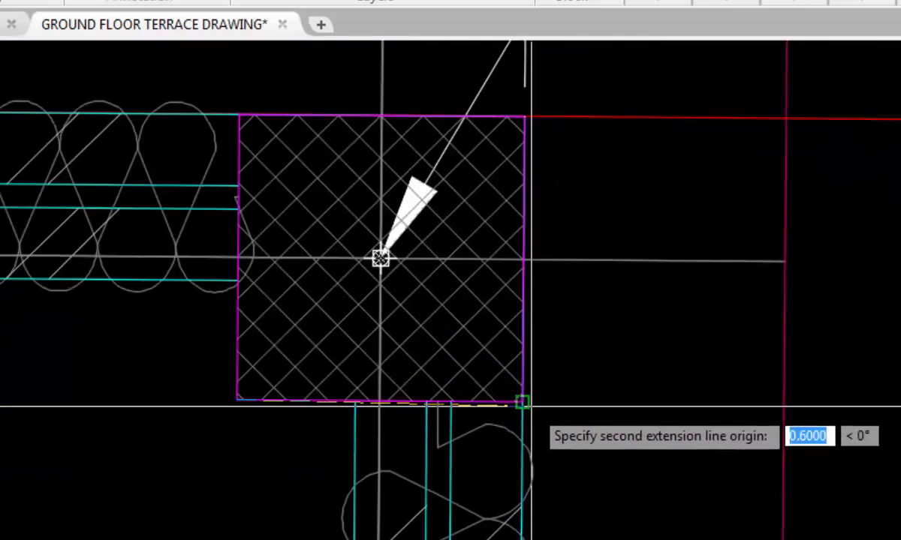
click(524, 403)
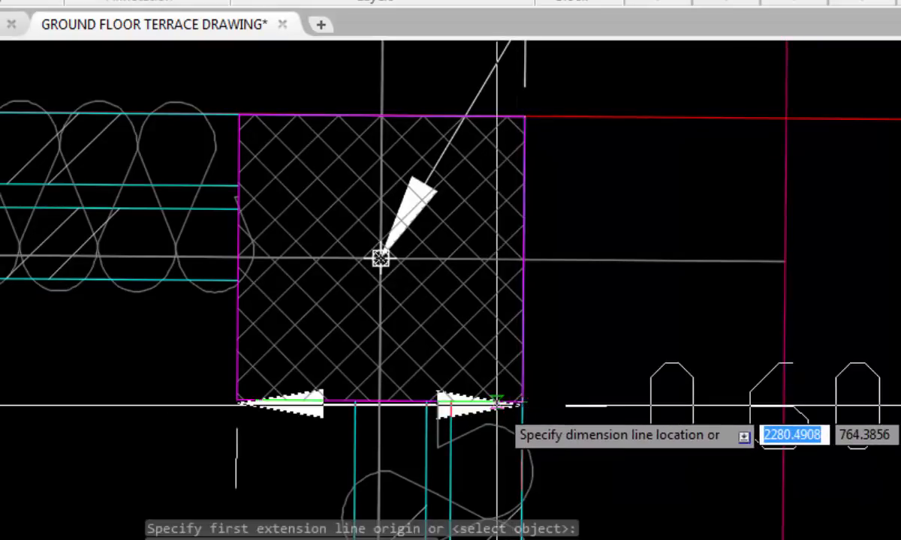
scroll(496, 405, down, 2)
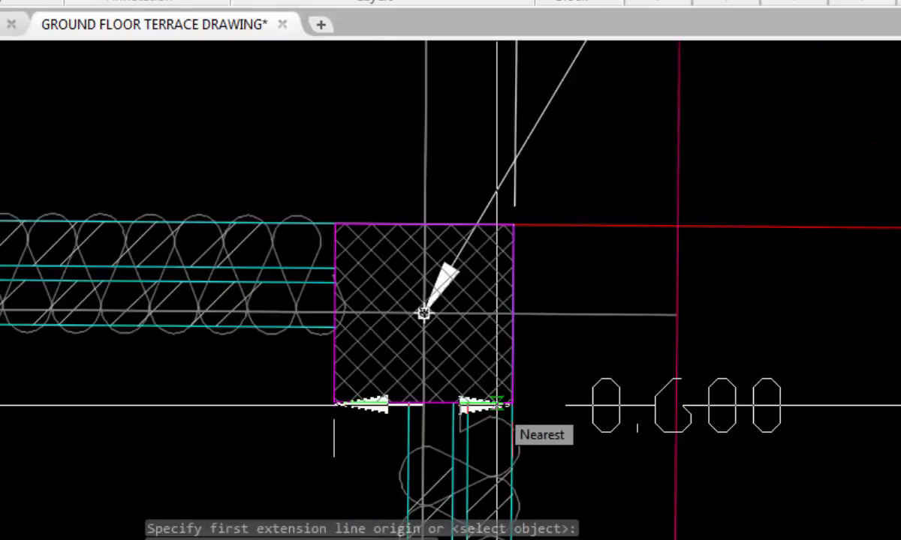
key(Escape)
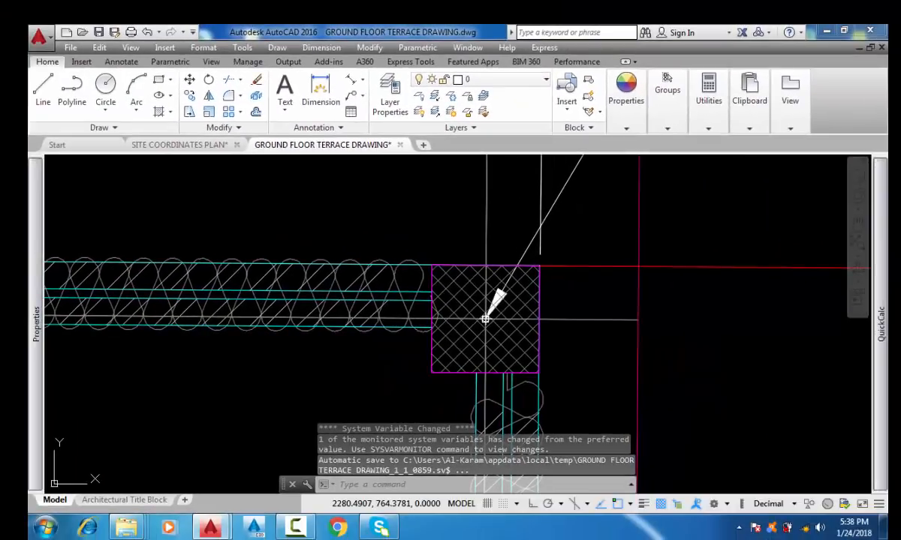
Read the easting and northing label whose leader points to the centre of the corner column at axis Z8
scroll(606, 282, down, 2)
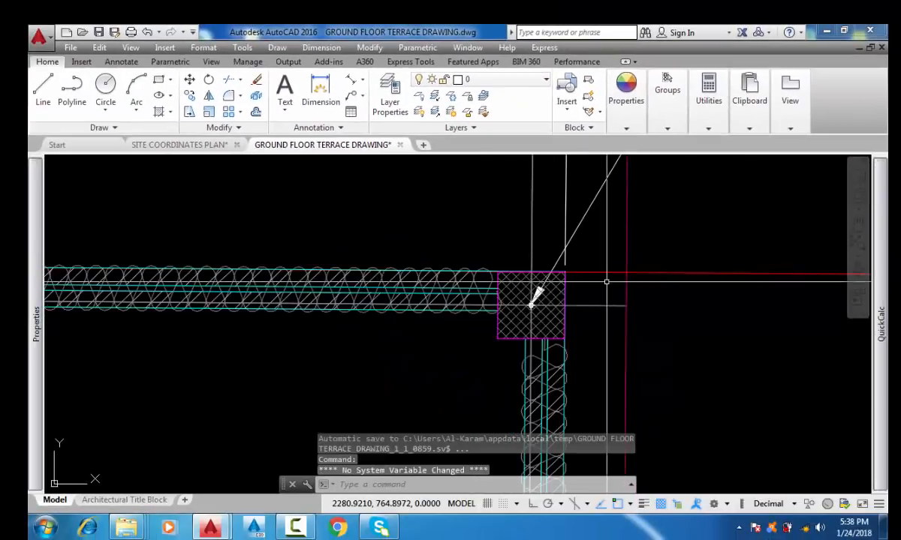
scroll(606, 281, down, 6)
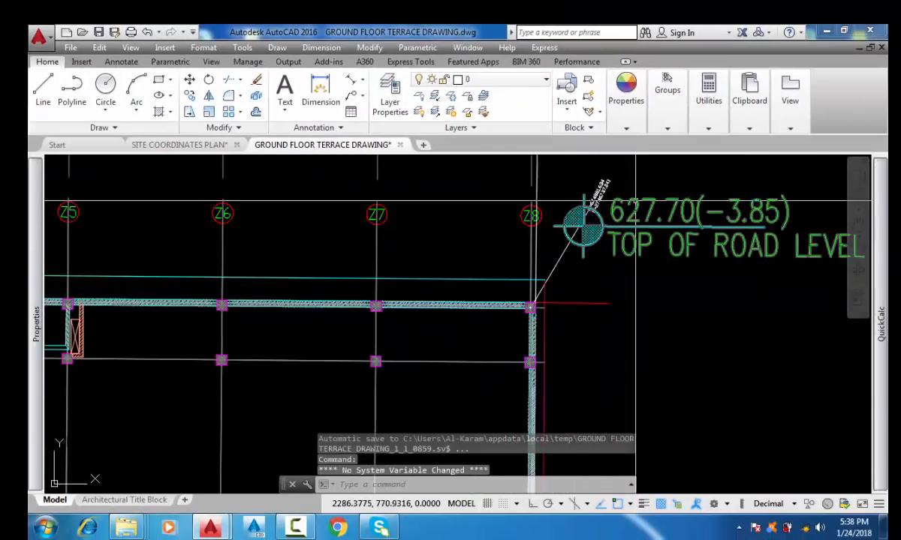
scroll(612, 197, up, 6)
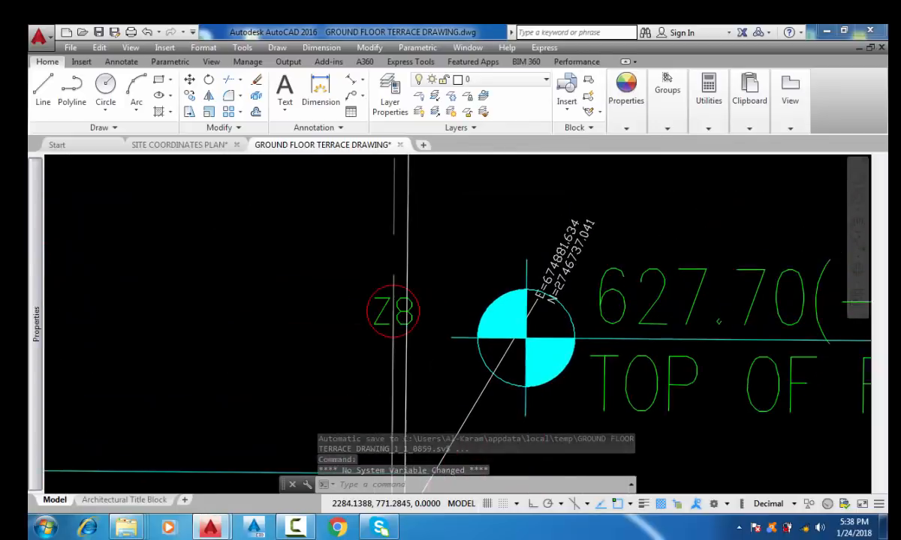
scroll(620, 226, down, 8)
scroll(653, 250, down, 10)
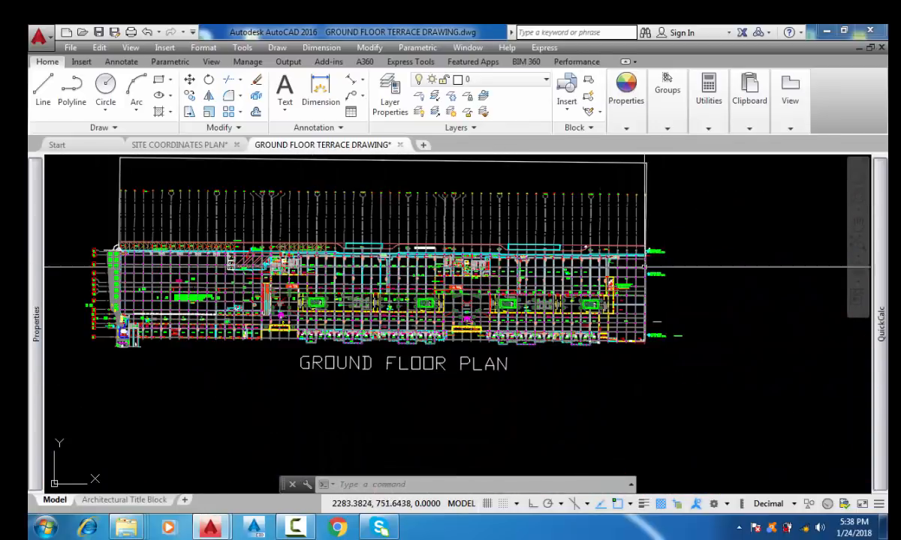
Examine the 90° and 180° angle dimensions at the plan corner beside axis A, where the reference lines meet the building edge
middle_drag(135, 257, 262, 305)
scroll(201, 279, up, 10)
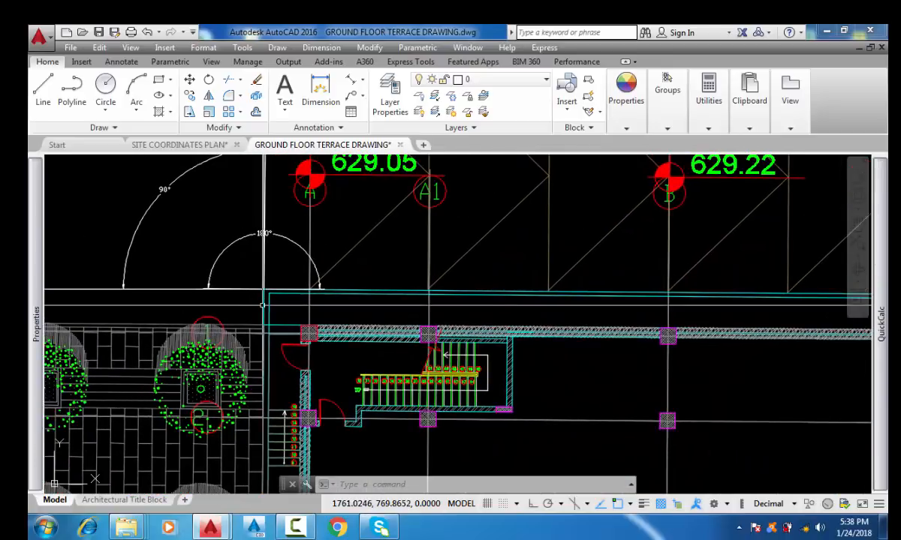
scroll(262, 306, down, 4)
scroll(262, 305, up, 4)
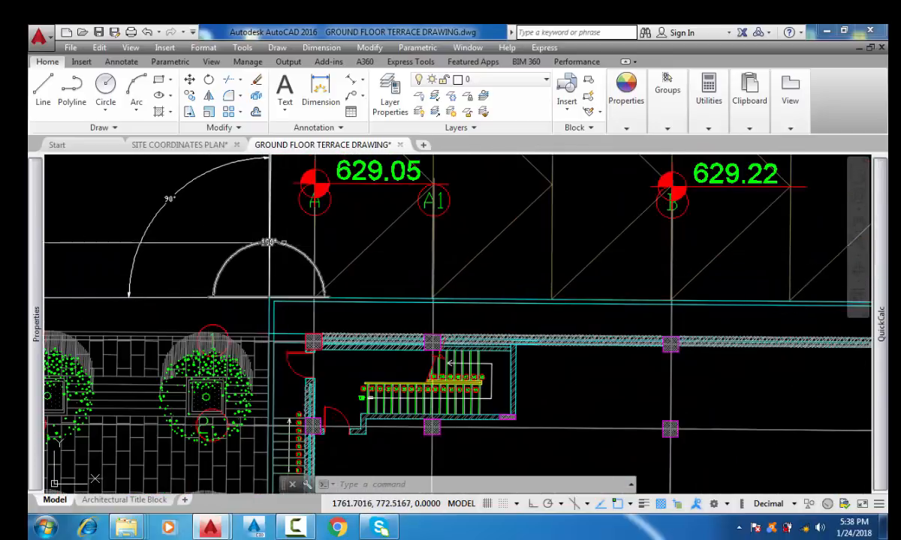
scroll(280, 242, up, 4)
scroll(279, 242, down, 5)
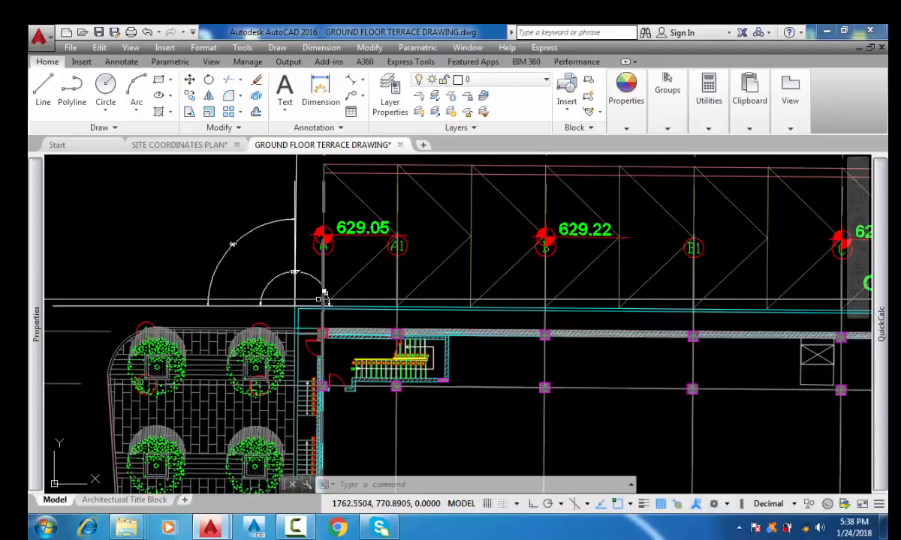
mouse_move(259, 271)
middle_down()
mouse_move(275, 294)
mouse_move(256, 304)
middle_up()
scroll(257, 304, up, 4)
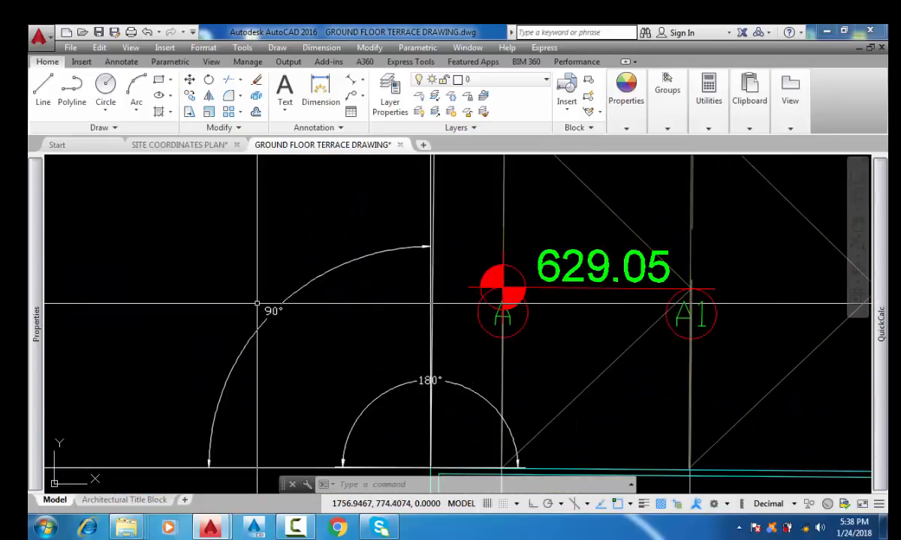
scroll(225, 338, down, 4)
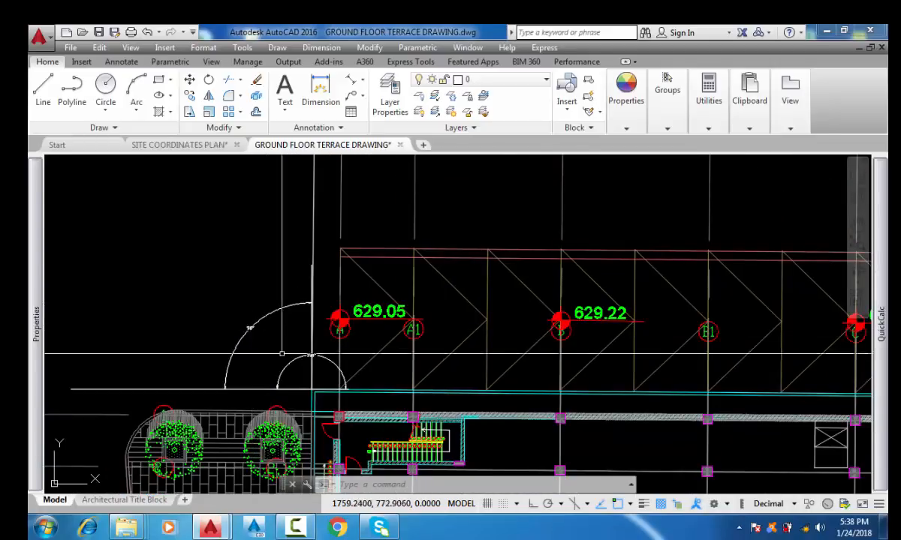
scroll(317, 396, up, 2)
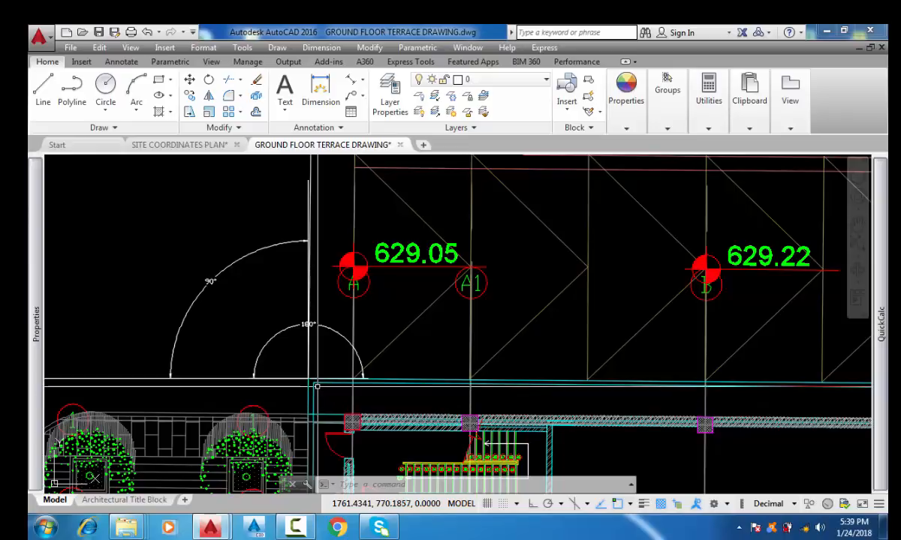
scroll(299, 353, down, 5)
scroll(299, 280, down, 3)
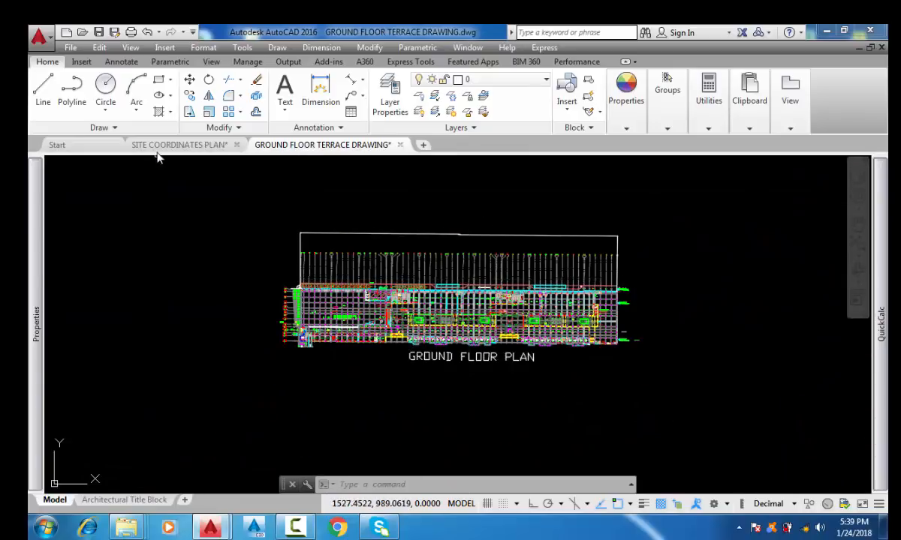
Switch to the SITE COORDINATES PLAN and review the inclined site layout, from its overall extent to the parking area and 10M SERVICE ROAD
click(160, 147)
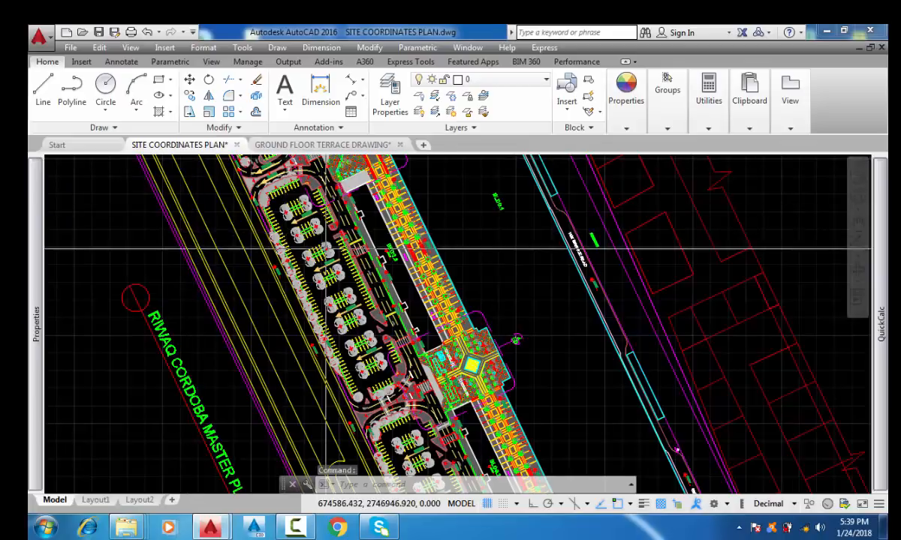
scroll(375, 292, down, 2)
scroll(376, 293, down, 3)
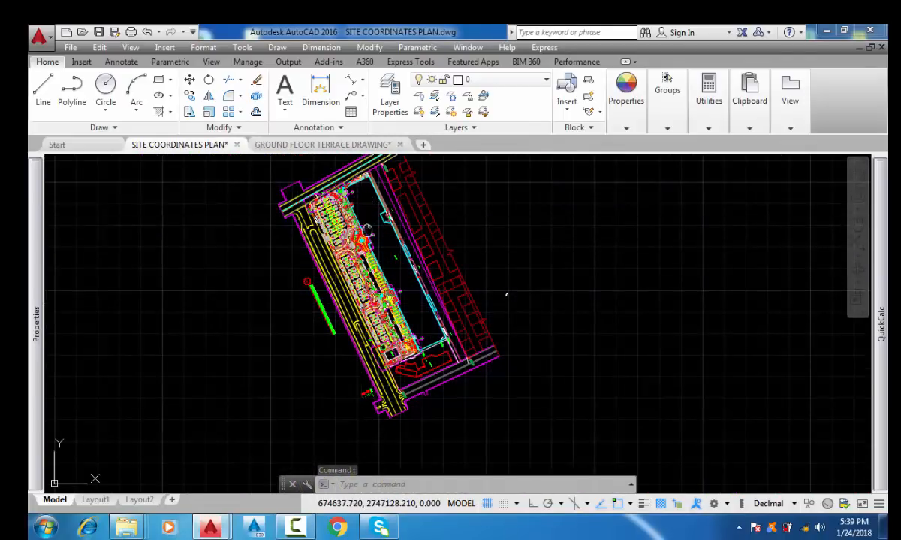
scroll(367, 236, up, 1)
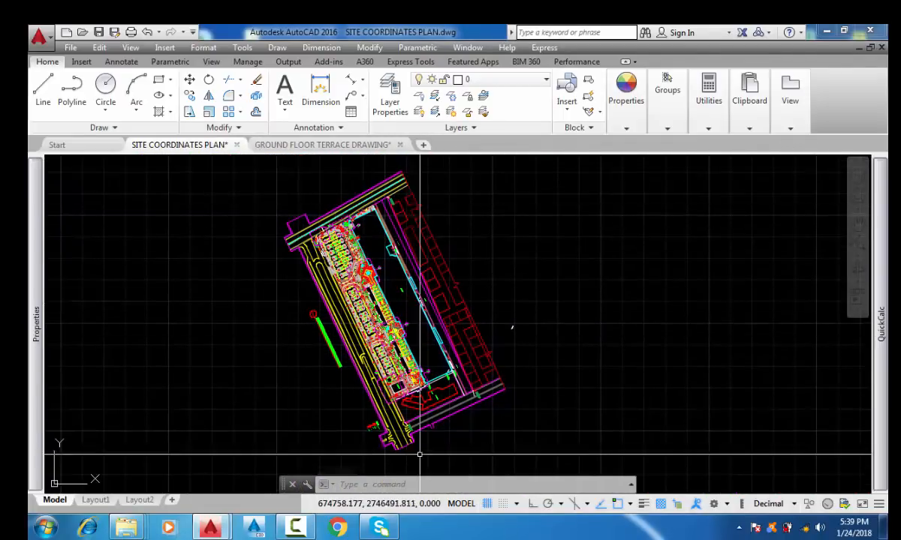
mouse_move(427, 295)
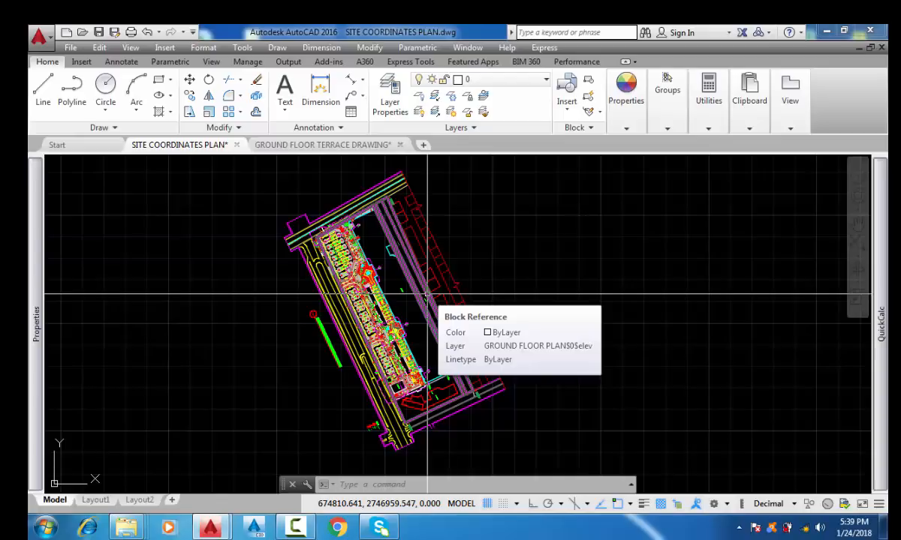
scroll(366, 240, up, 5)
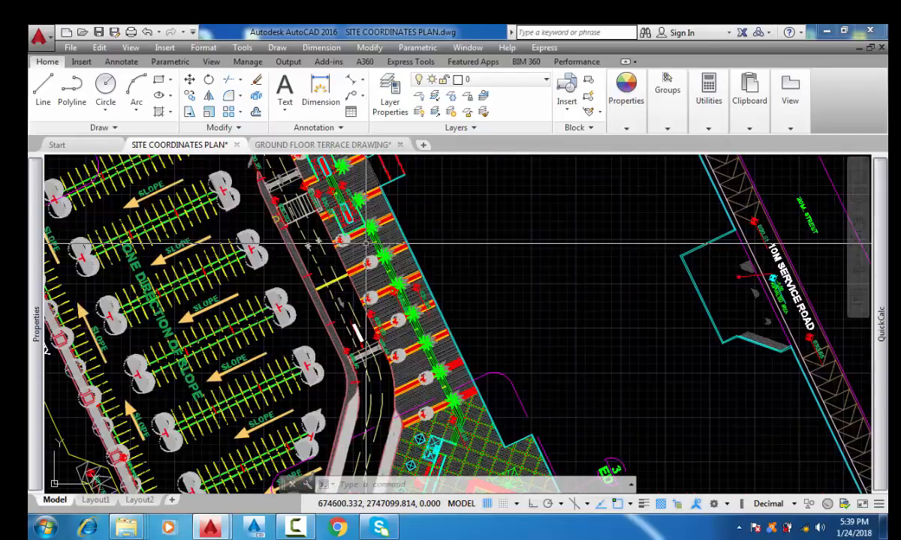
scroll(357, 268, down, 3)
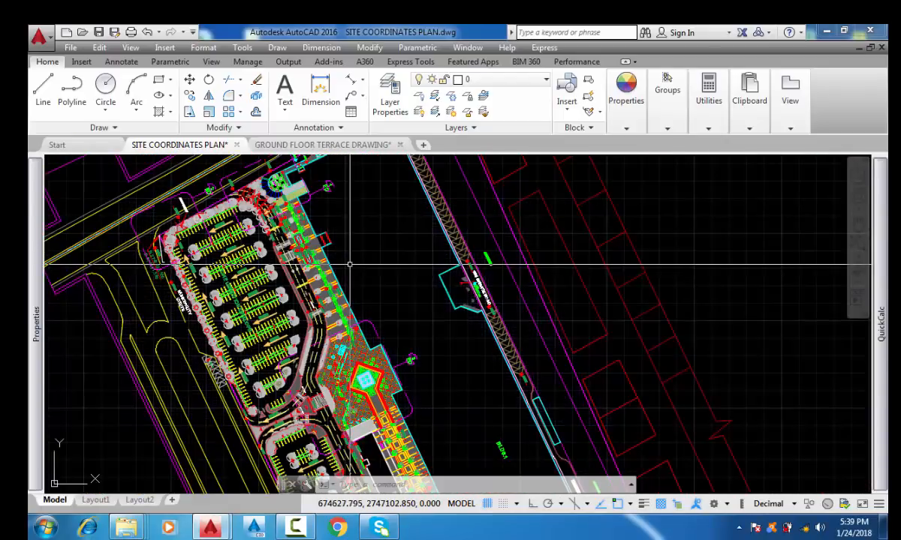
Examine the inclined terrace strip along the building edge, from the upper plaza at section mark 3 past section mark 4 to the lower plaza
scroll(357, 269, down, 2)
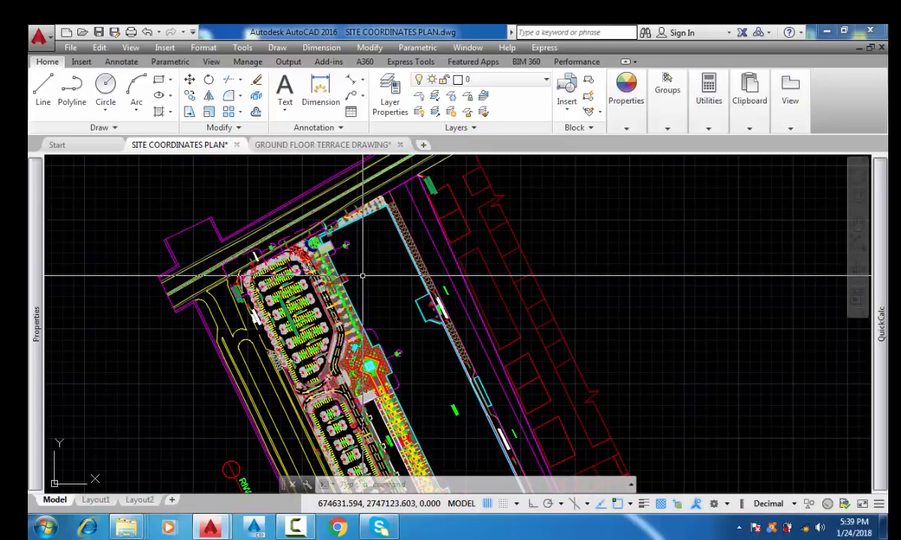
middle_drag(361, 276, 321, 236)
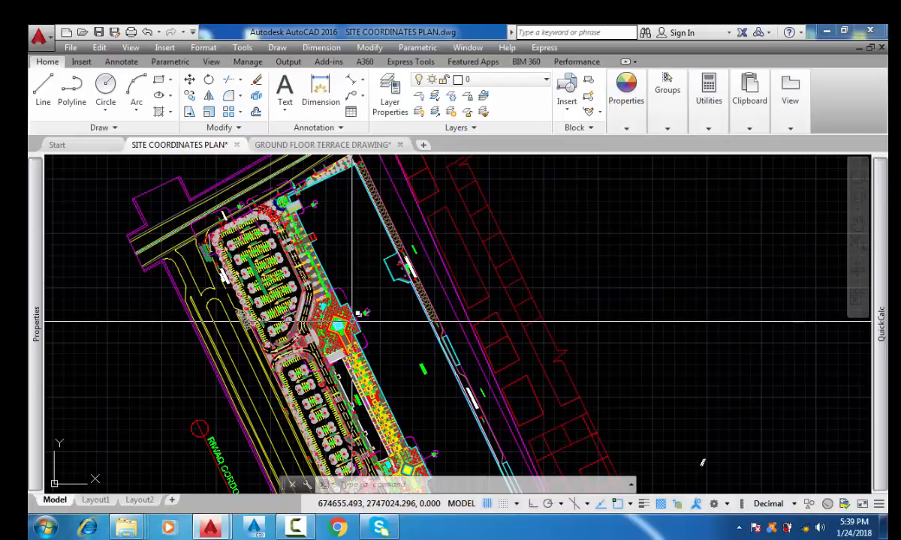
scroll(351, 321, up, 5)
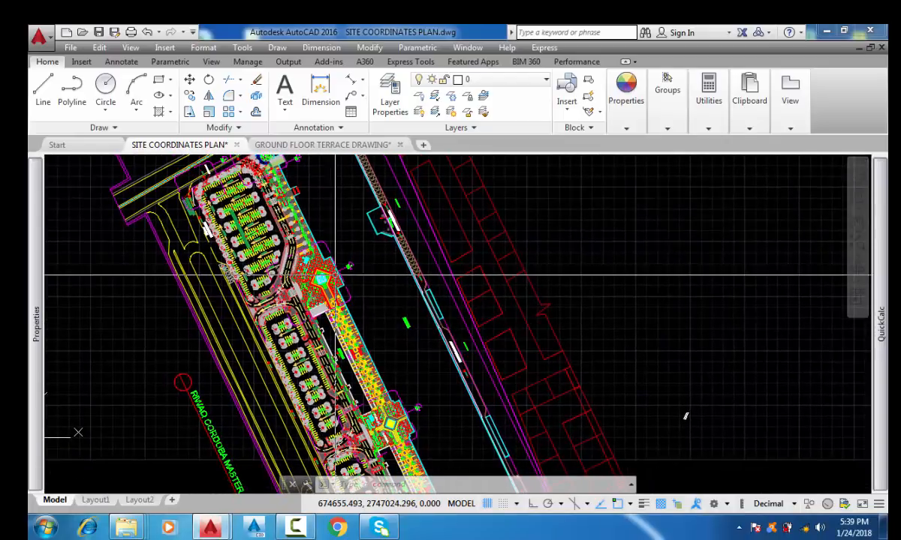
scroll(371, 256, up, 3)
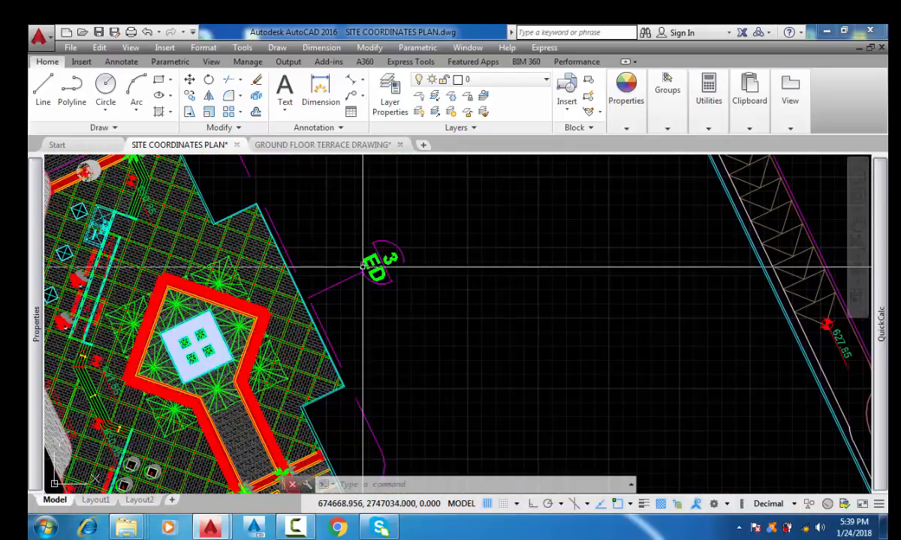
scroll(374, 265, down, 3)
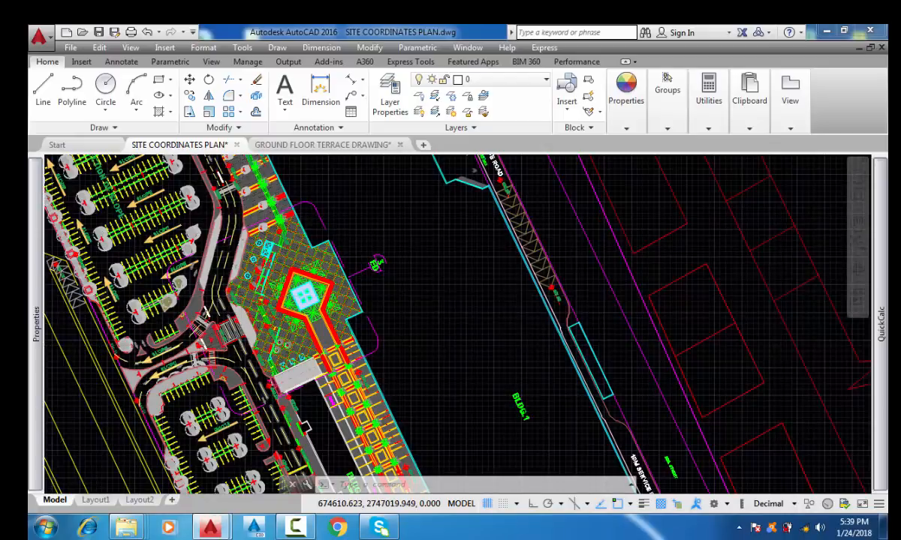
scroll(242, 293, down, 4)
middle_drag(289, 375, 274, 309)
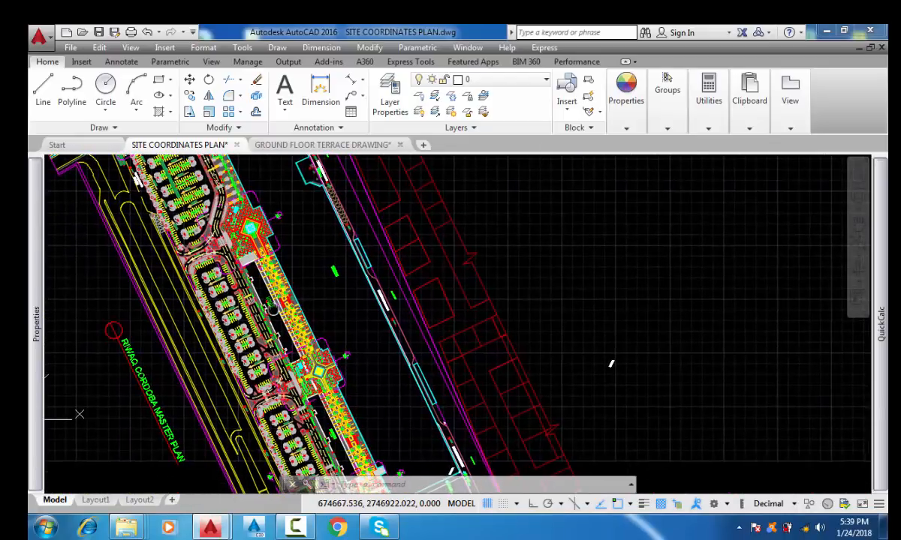
scroll(356, 356, up, 6)
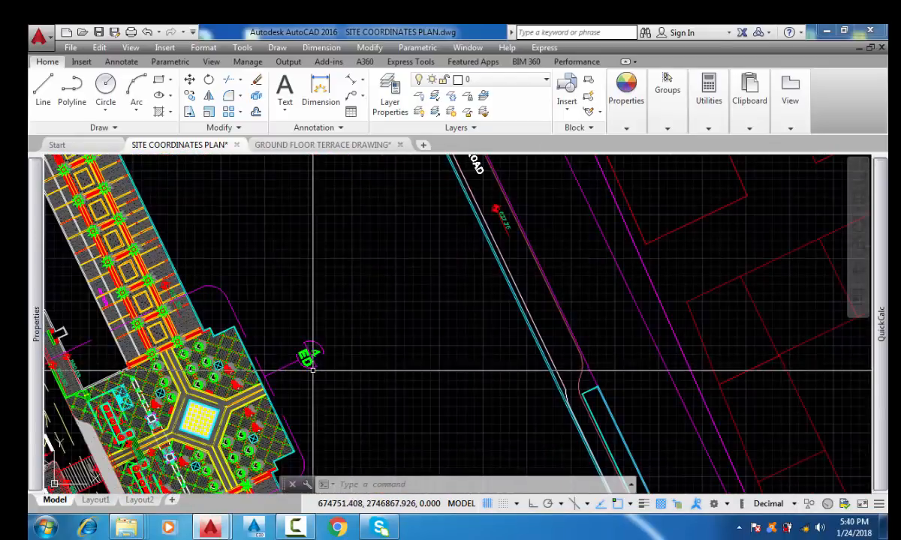
middle_drag(314, 370, 339, 283)
scroll(210, 308, down, 4)
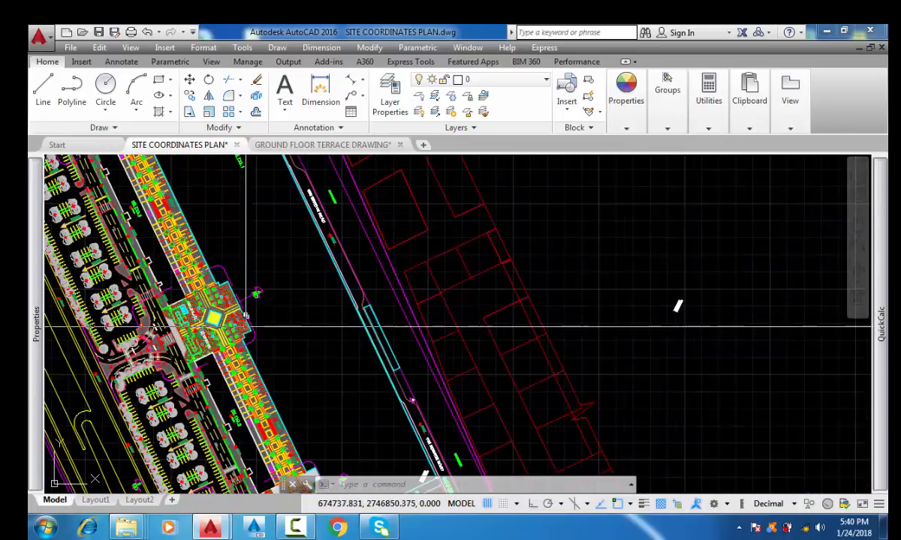
middle_drag(269, 367, 269, 271)
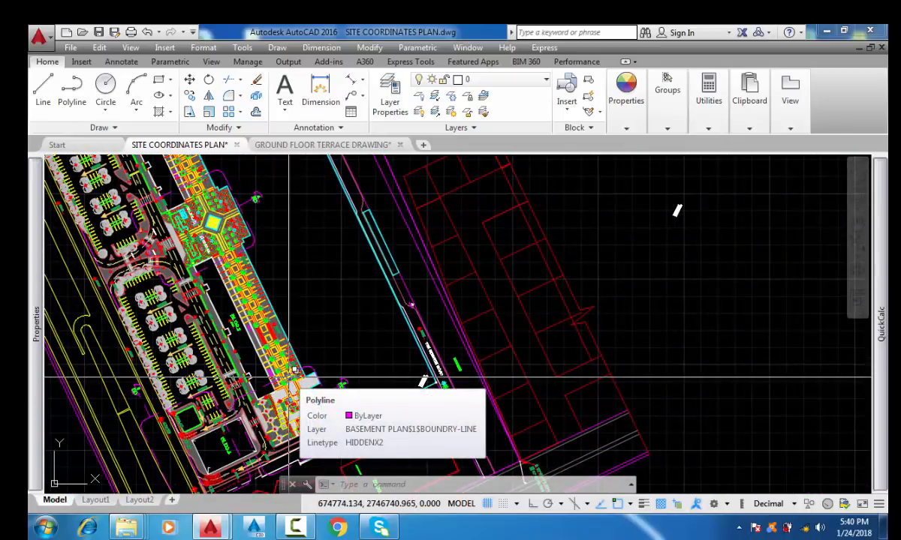
Compare the horizontal plan in GROUND FLOOR TERRACE DRAWING with the inclined layout in SITE COORDINATES PLAN, including its parking area and lower building end
click(304, 145)
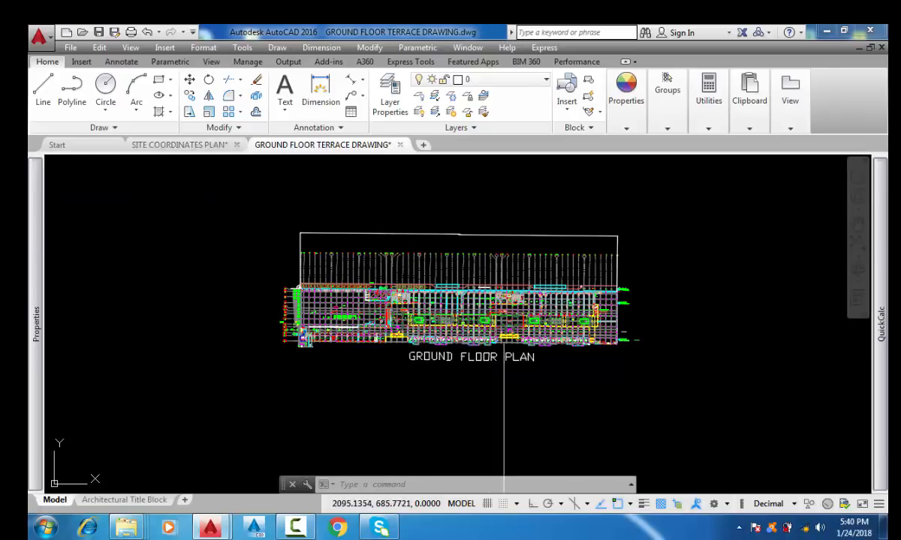
click(183, 144)
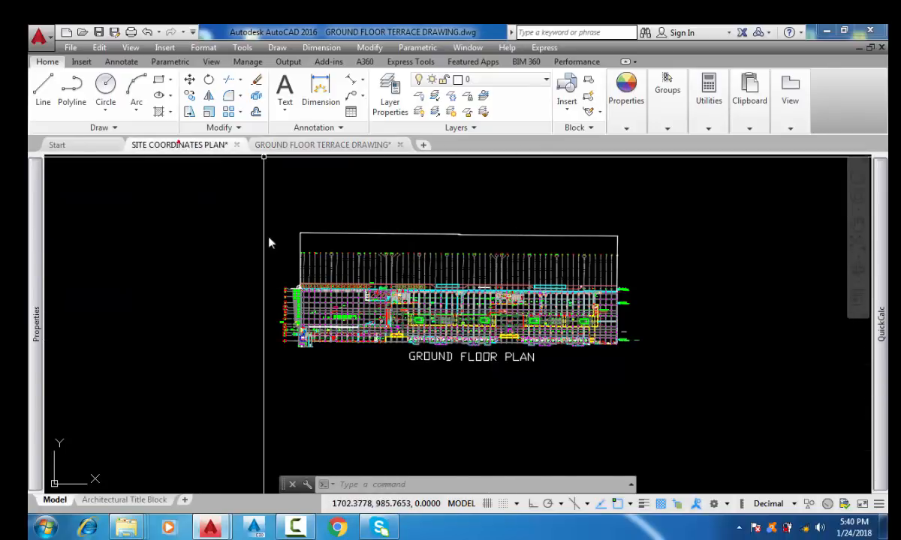
scroll(361, 300, down, 3)
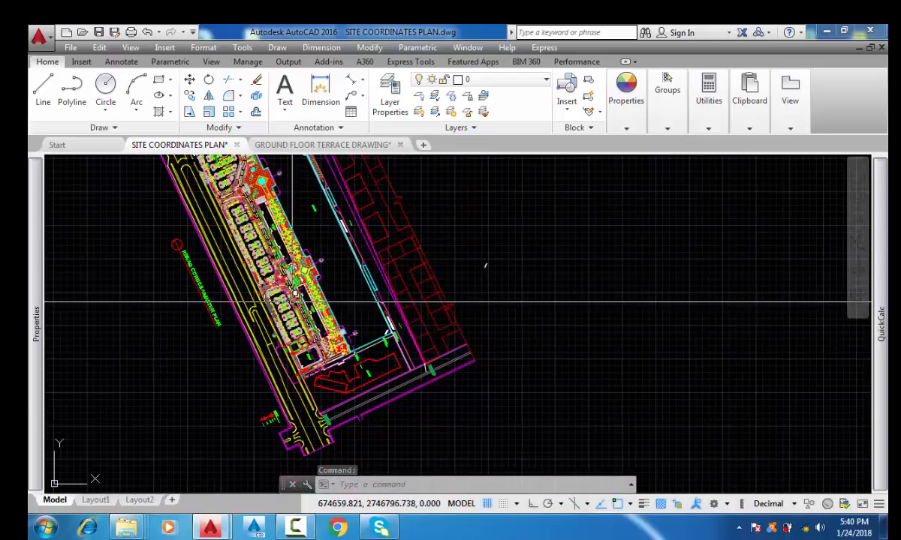
middle_drag(298, 160, 332, 233)
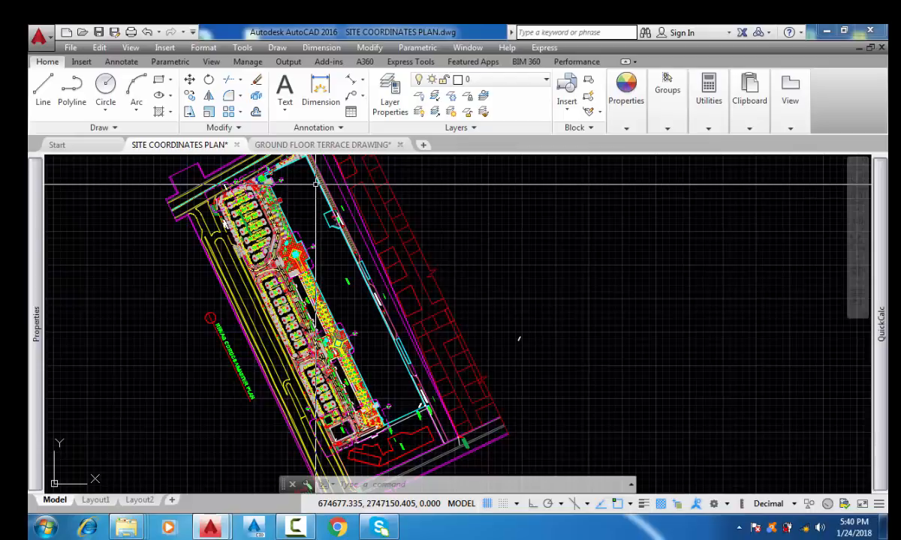
scroll(255, 211, up, 3)
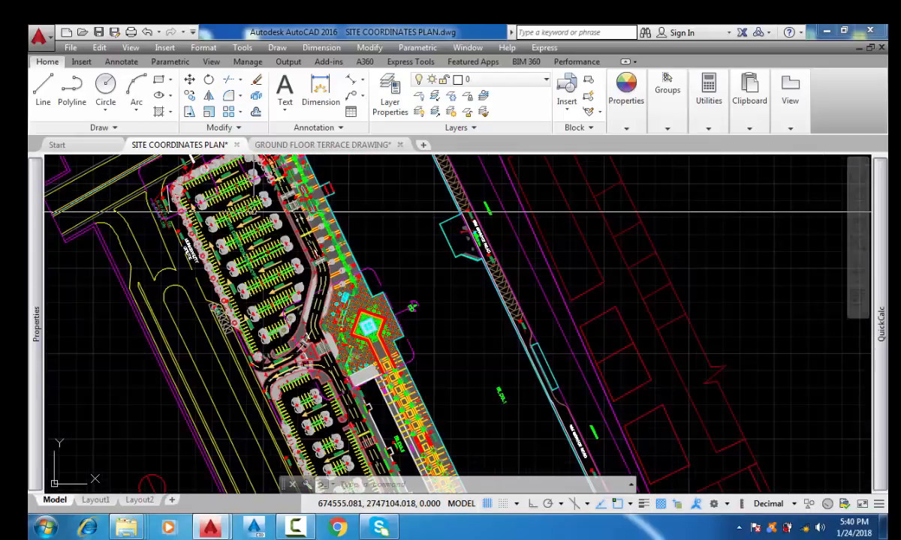
scroll(255, 213, up, 3)
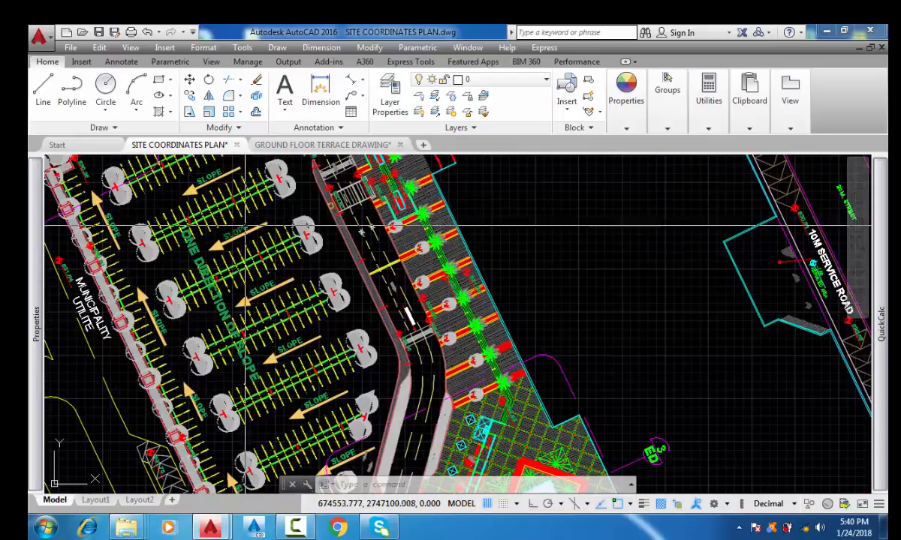
scroll(409, 316, down, 4)
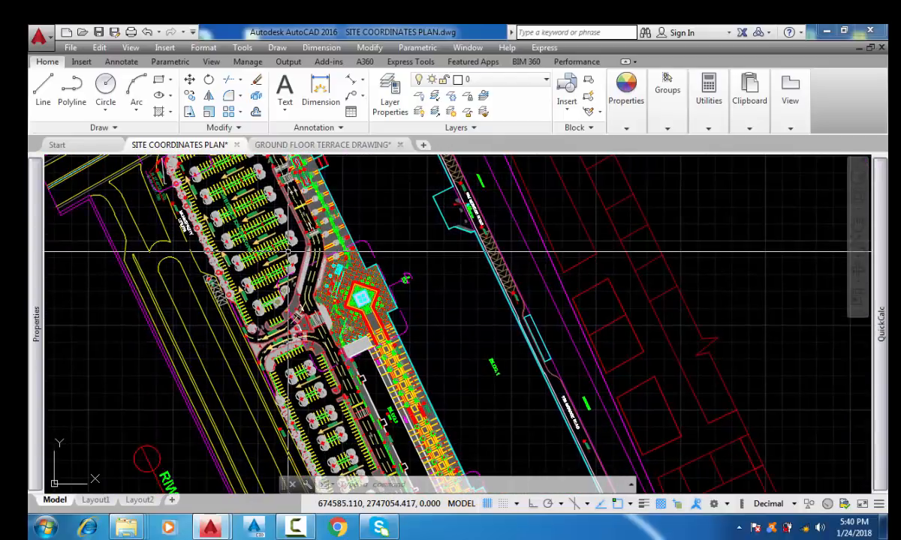
scroll(293, 286, down, 5)
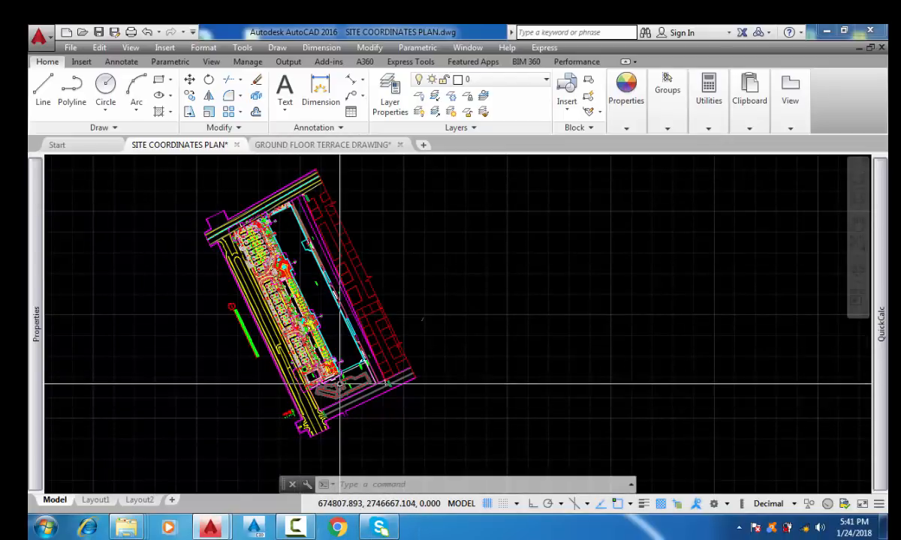
scroll(339, 382, up, 4)
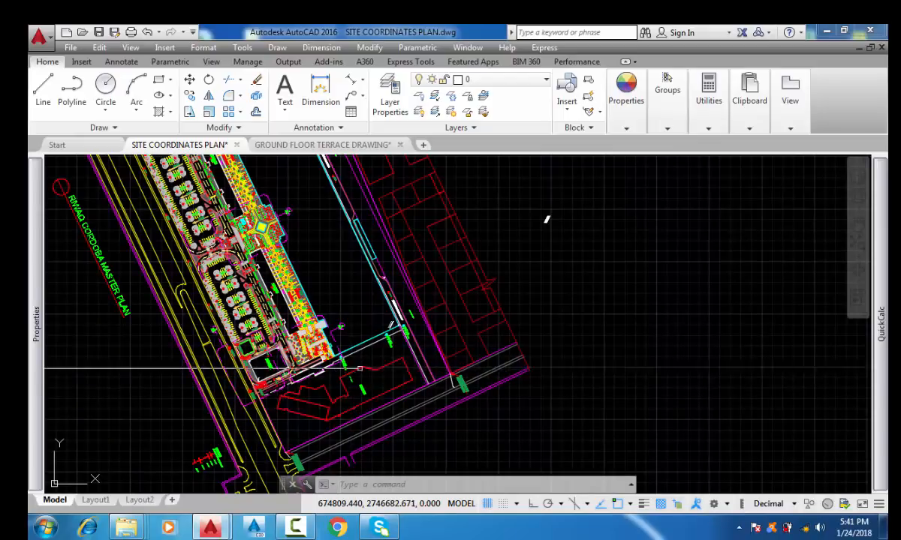
Copy the easting and northing label E=674881.634, N=2746737.041 beside axis Z8 from GROUND FLOOR TERRACE DRAWING to the clipboard
click(321, 145)
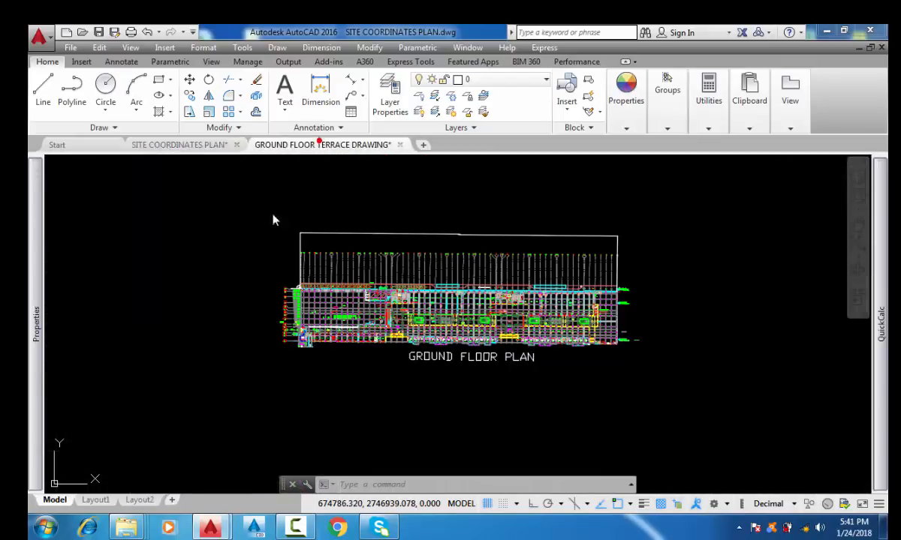
scroll(614, 292, up, 5)
scroll(559, 268, up, 10)
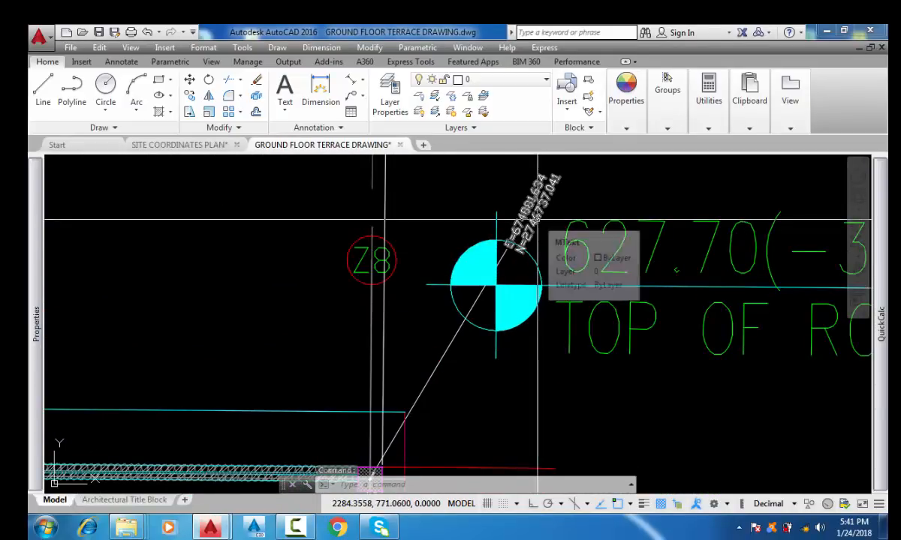
key(Escape)
key(Escape)
key(Escape)
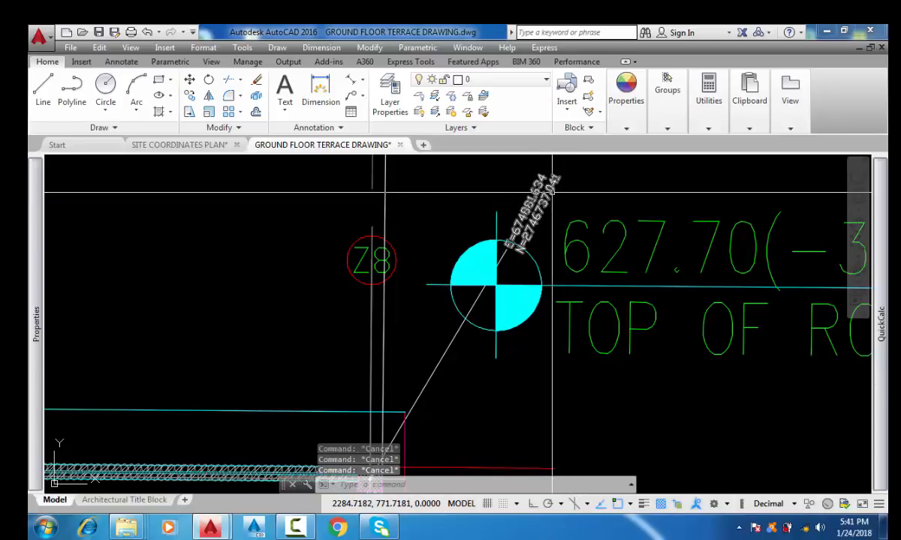
click(552, 192)
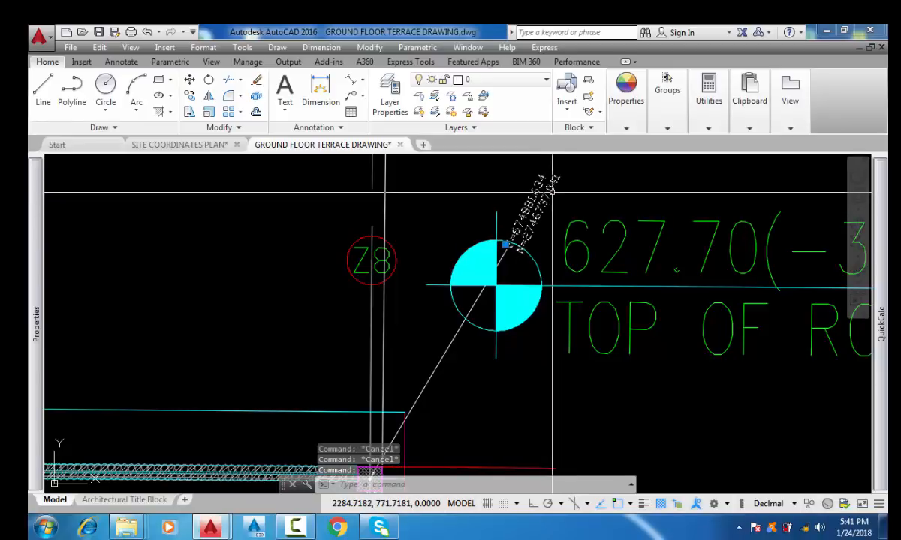
key(ctrl+c)
Switch to SITE COORDINATES PLAN and examine the easting and northing label standing in the empty area beside the red plots
click(180, 144)
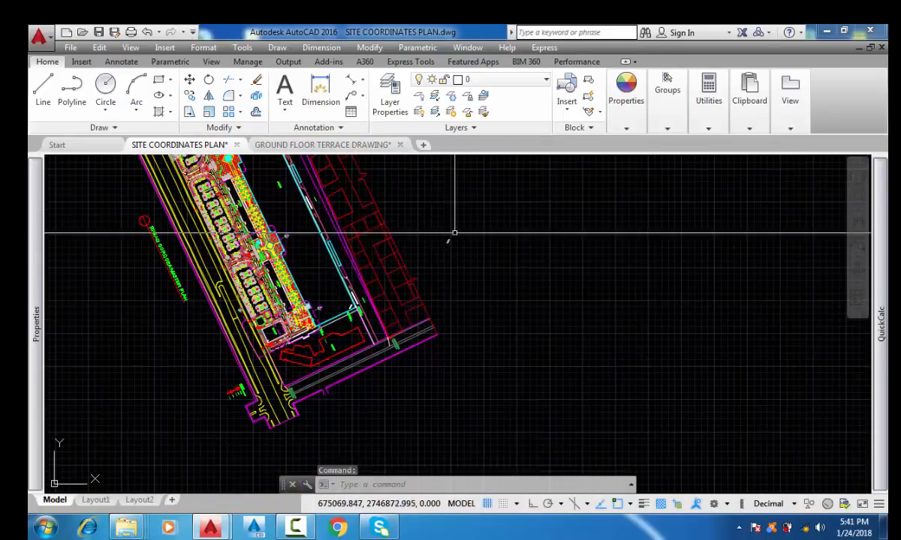
scroll(451, 233, up, 10)
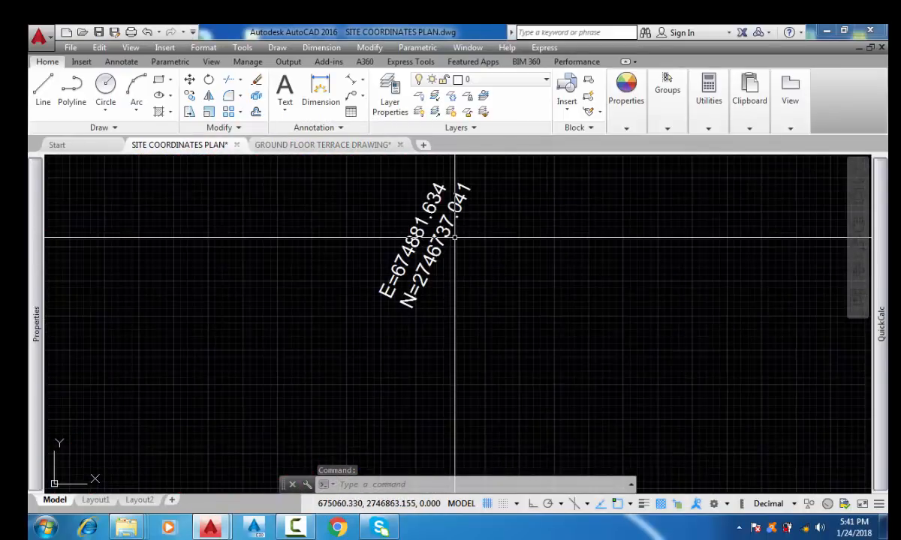
scroll(436, 252, down, 6)
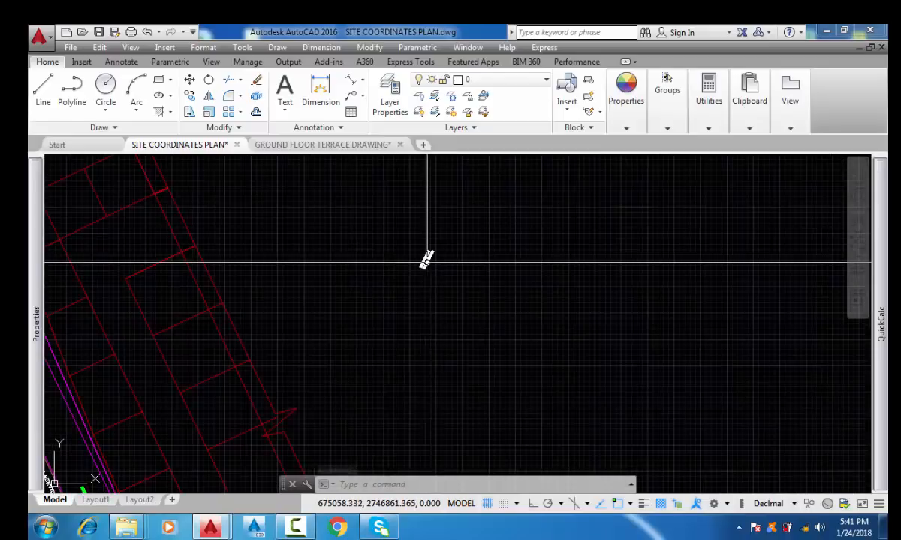
scroll(443, 249, down, 3)
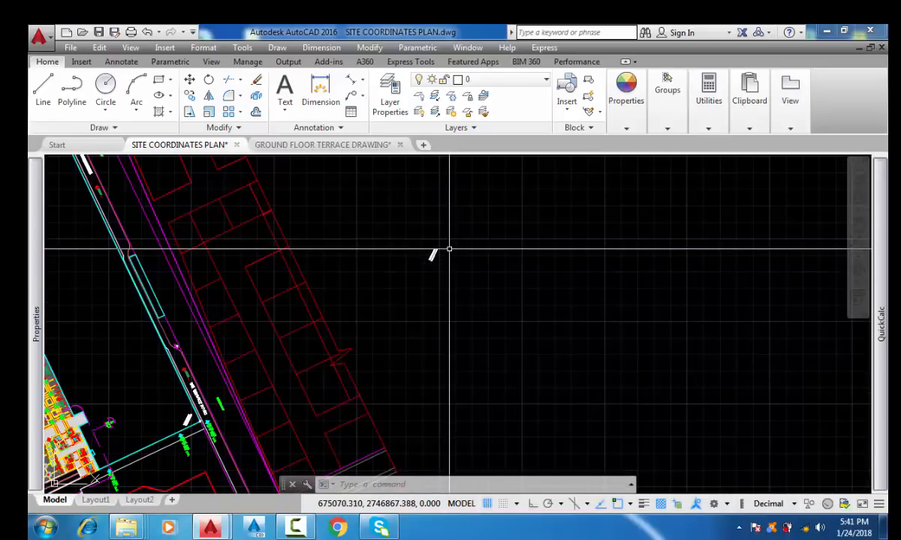
key(Escape)
key(Escape)
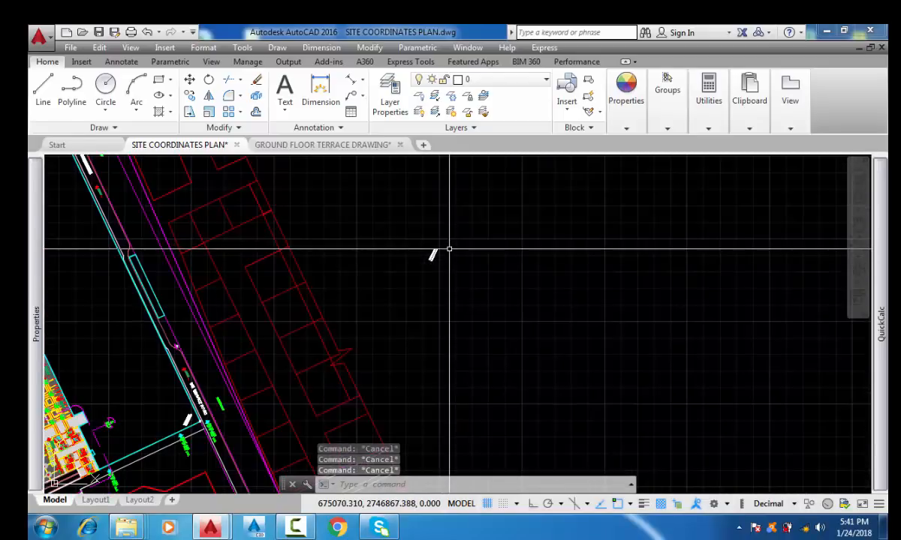
Check the corner column at axis Z8 and its coordinate label in GROUND FLOOR TERRACE DRAWING, and return to SITE COORDINATES PLAN
key(Return)
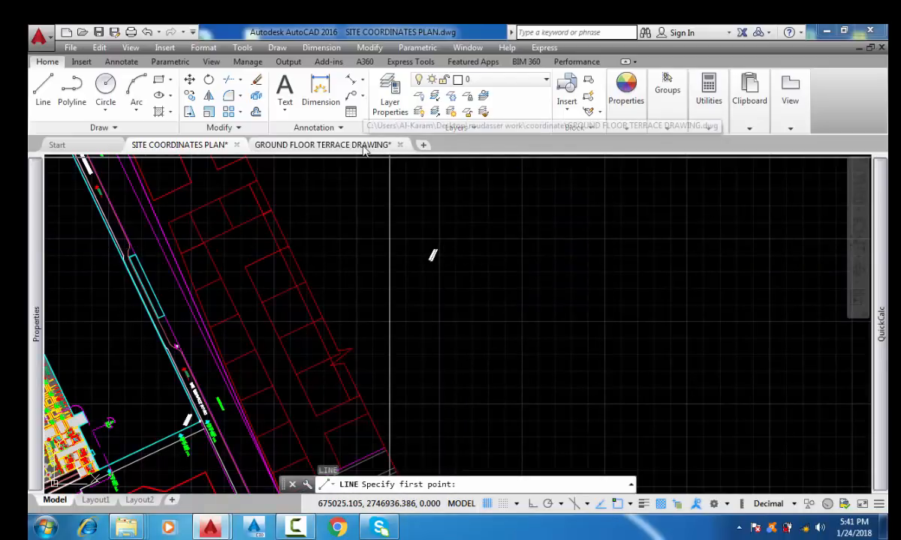
mouse_move(323, 144)
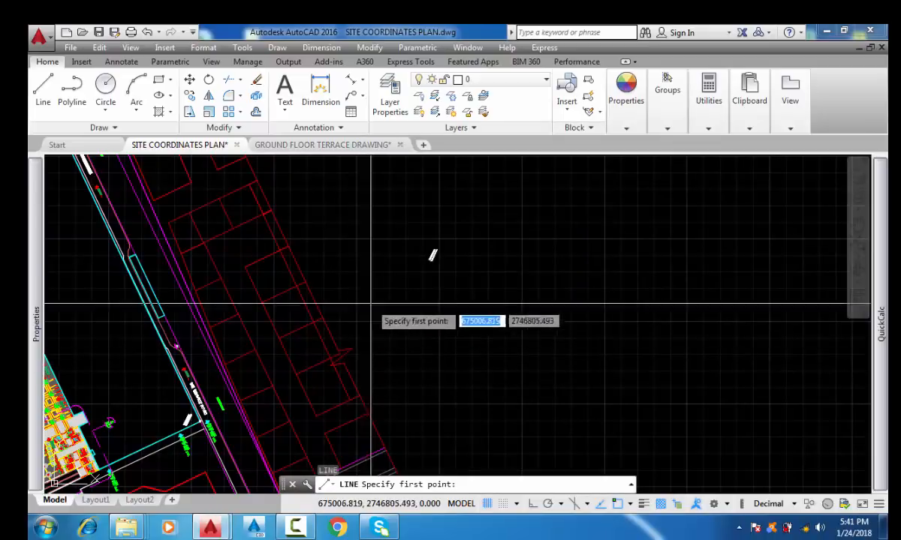
click(309, 145)
scroll(380, 268, down, 4)
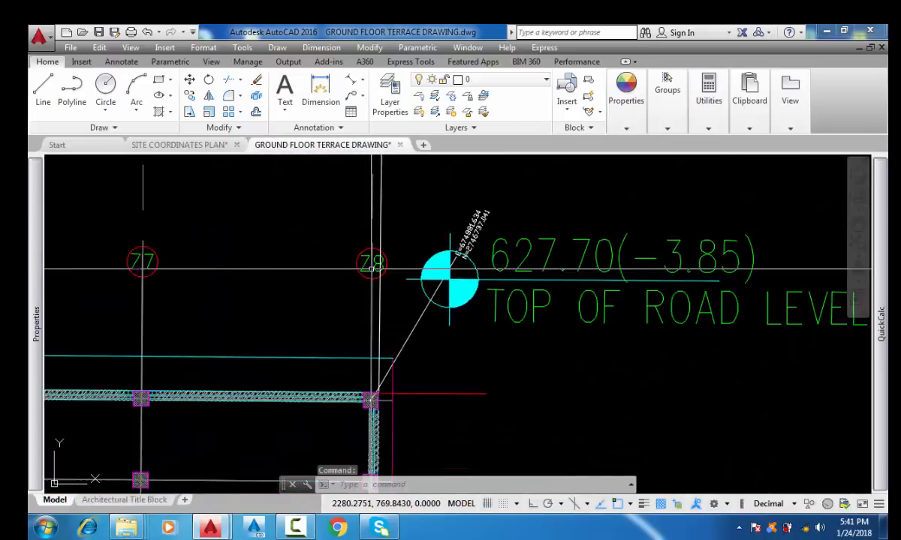
scroll(376, 354, up, 6)
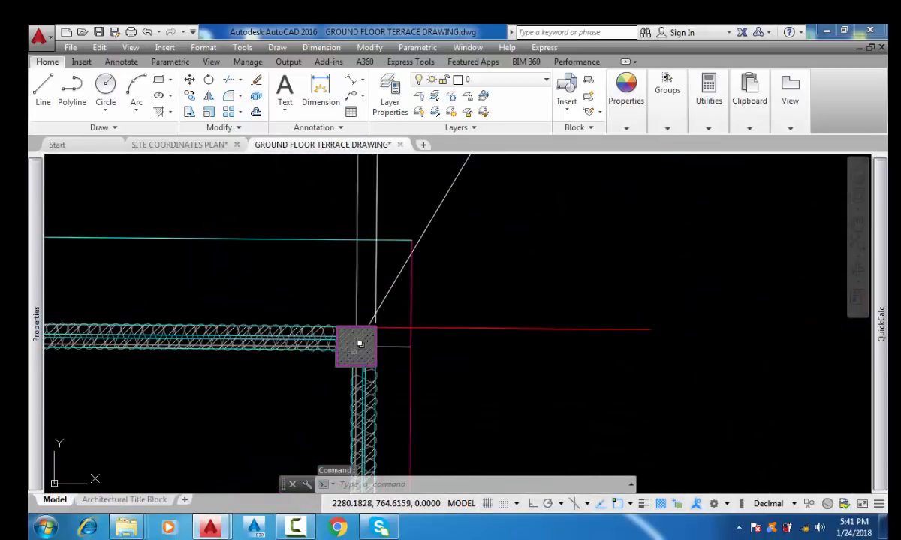
scroll(319, 382, down, 4)
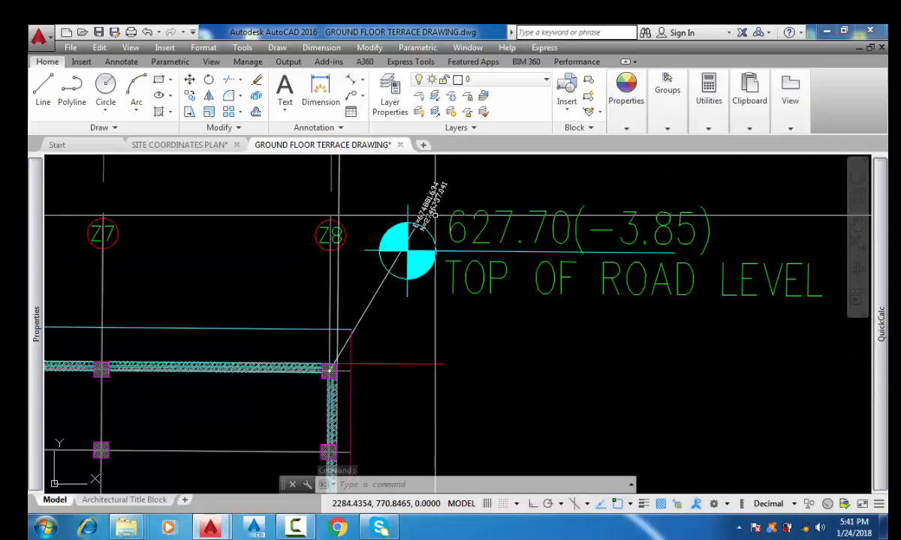
click(196, 149)
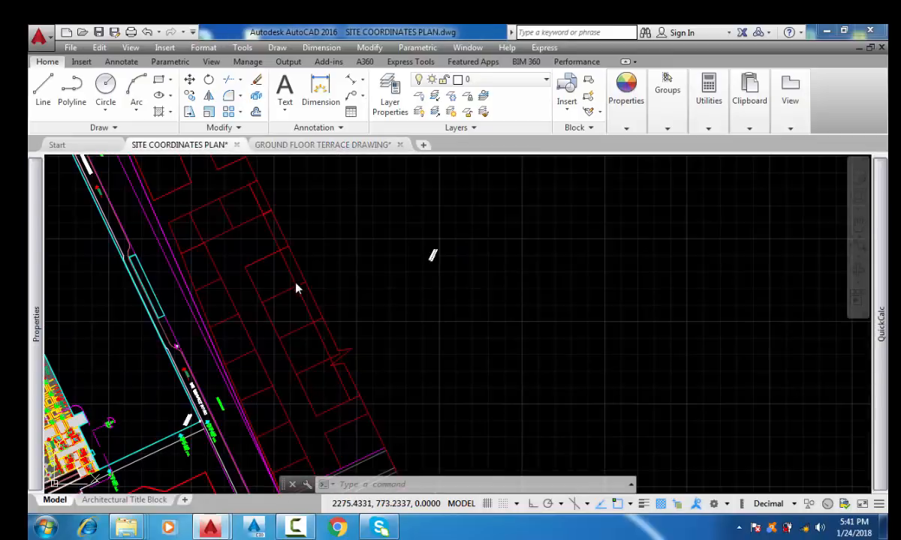
text(l)
key(Return)
key(Escape)
Start a line in SITE COORDINATES PLAN at the absolute coordinates 674881.634,2746737.041 given by the pasted easting and northing label
scroll(270, 309, down, 3)
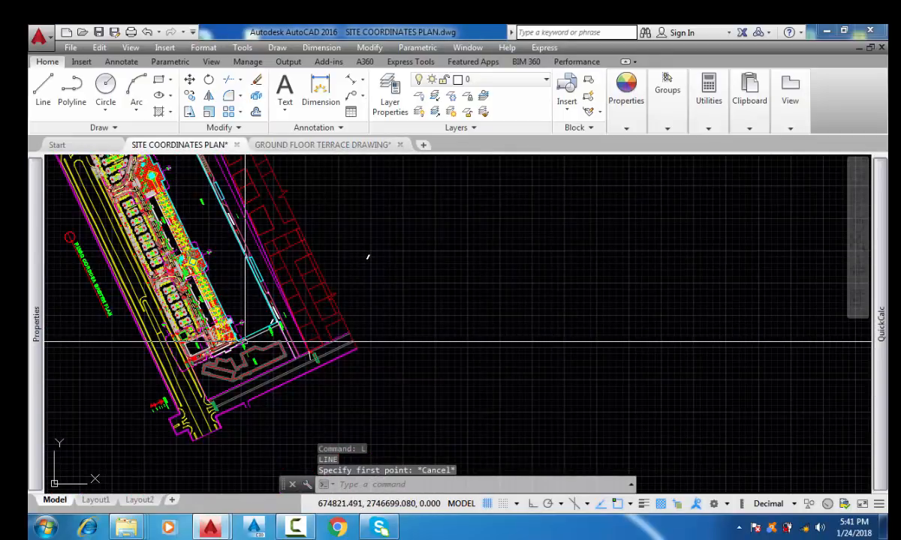
mouse_move(245, 343)
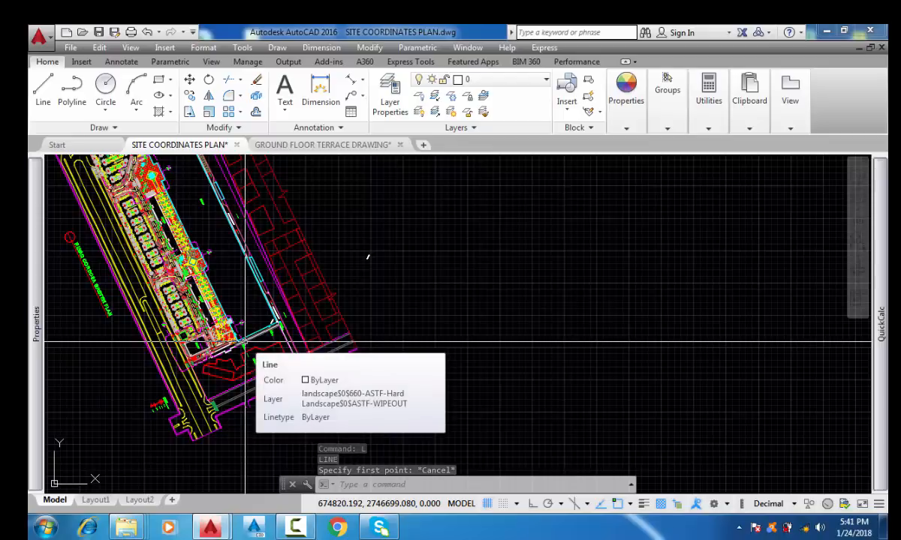
scroll(366, 258, up, 1)
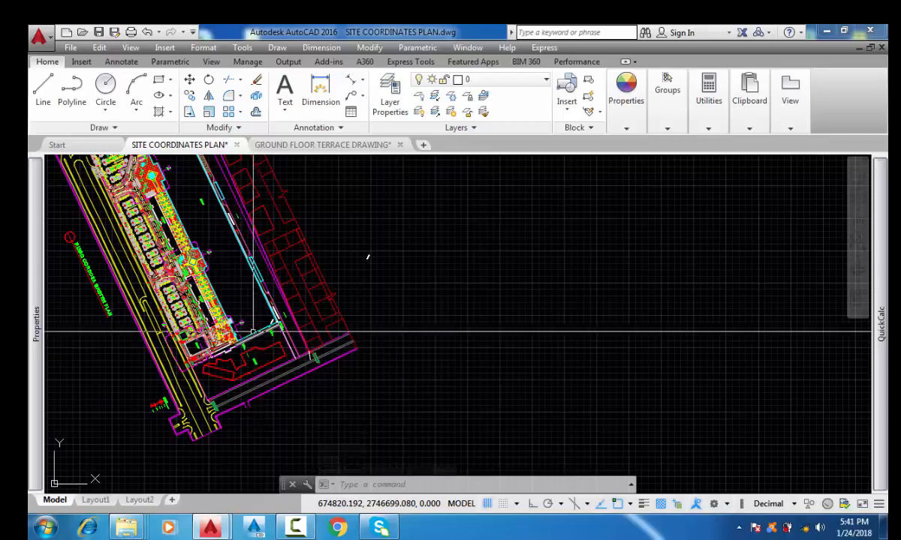
scroll(365, 257, down, 1)
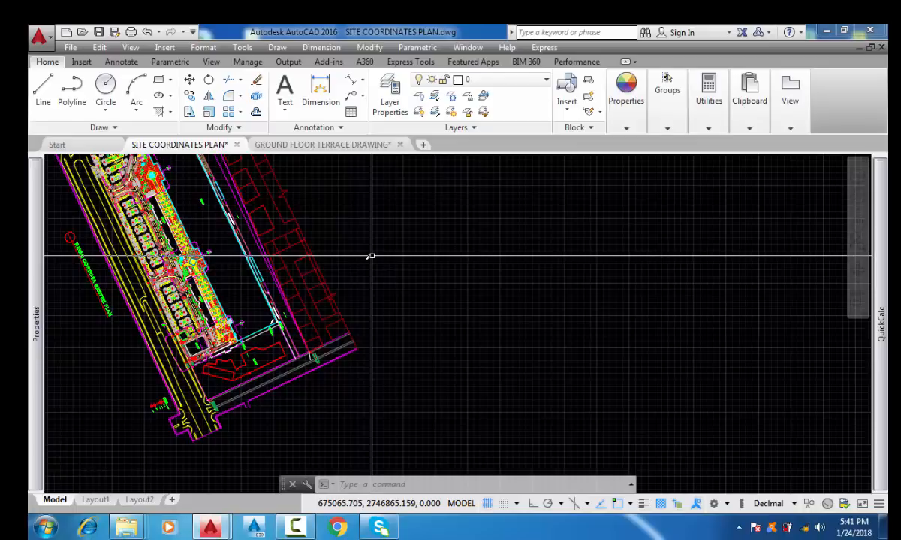
scroll(365, 257, up, 6)
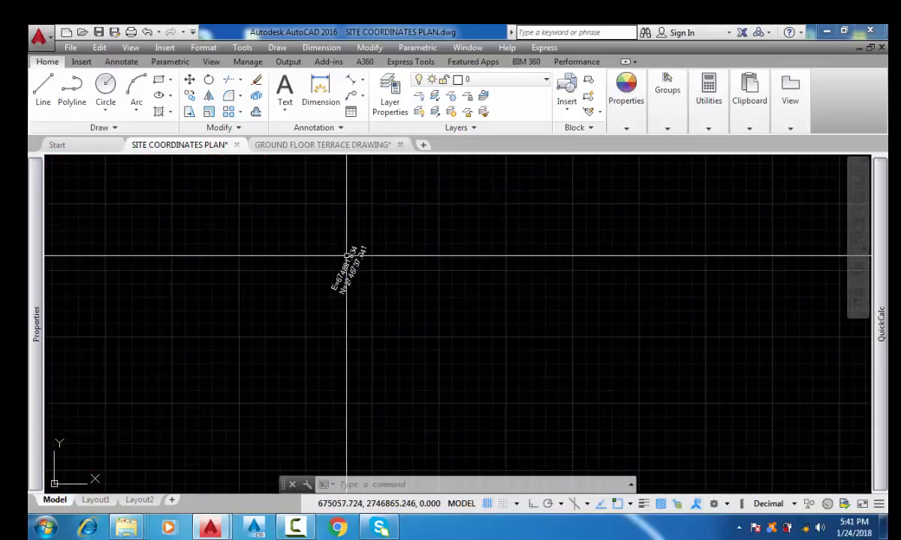
key(Return)
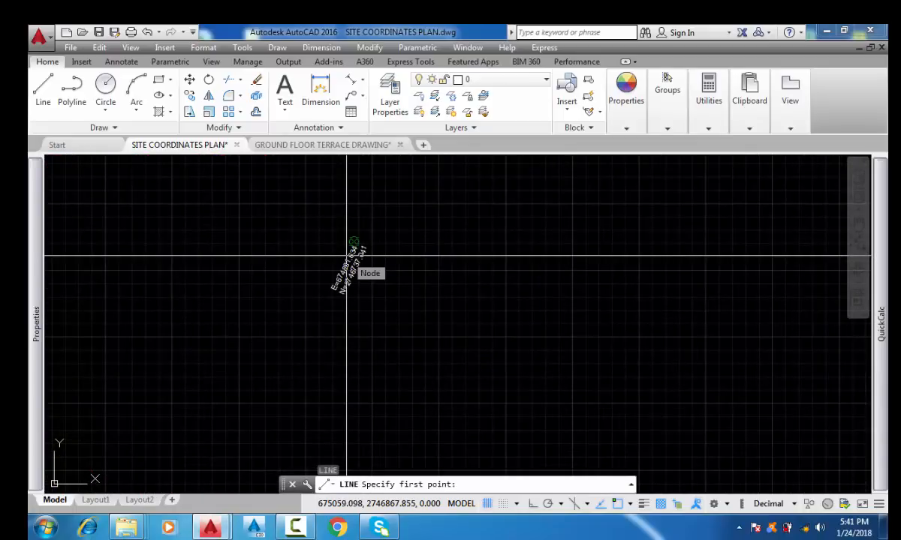
scroll(346, 256, up, 6)
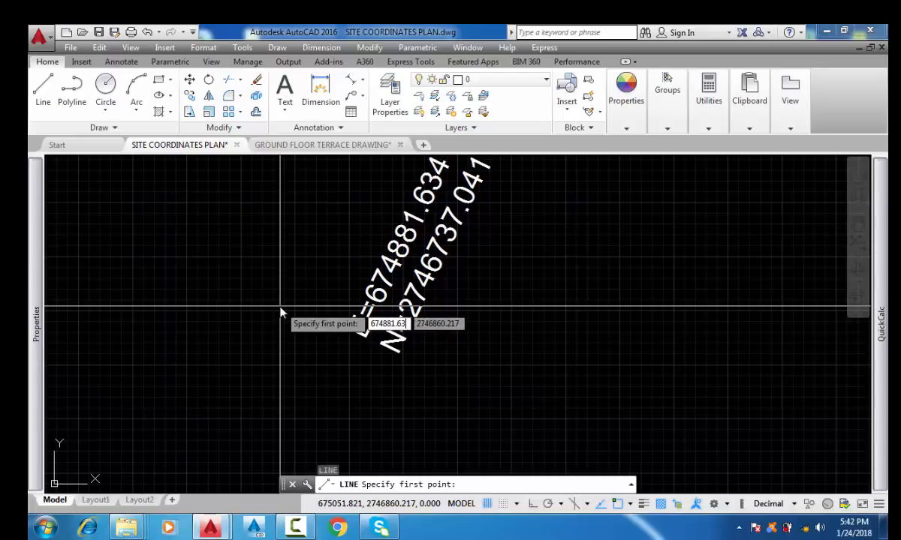
key(Tab)
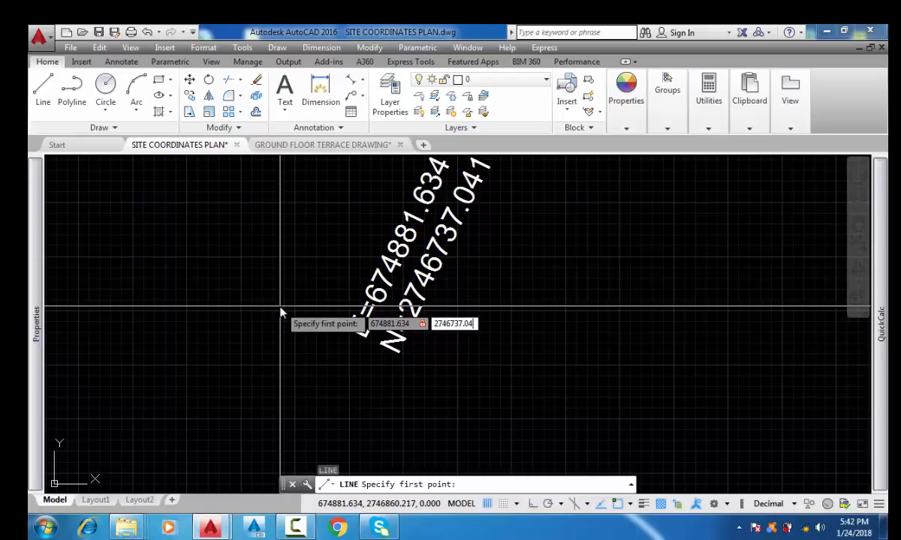
key(Return)
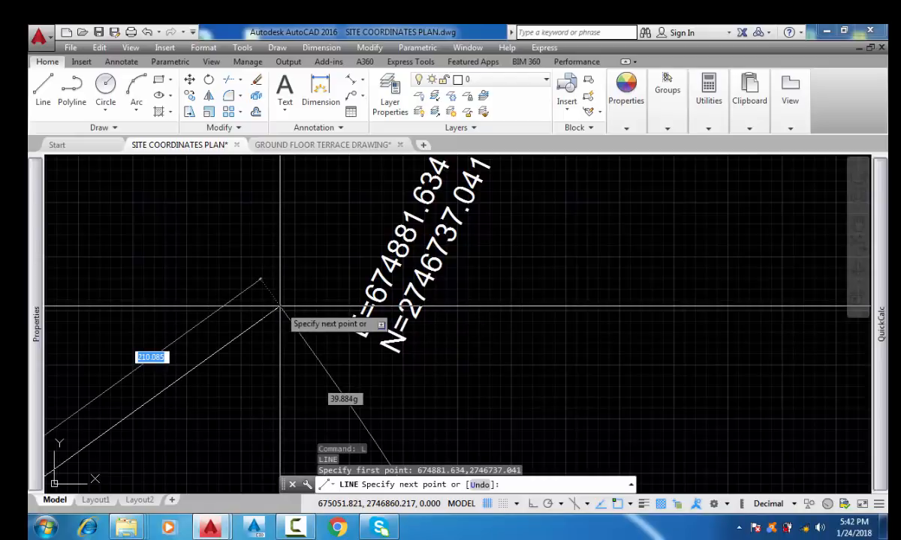
Finish the line at a free point below and to the left of the site boundary corner
scroll(330, 301, down, 3)
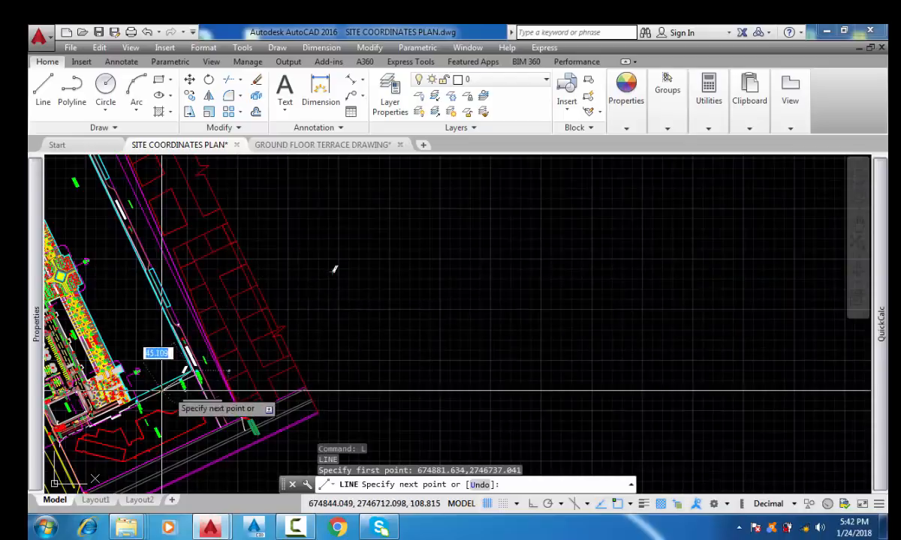
scroll(181, 390, up, 5)
scroll(225, 322, up, 6)
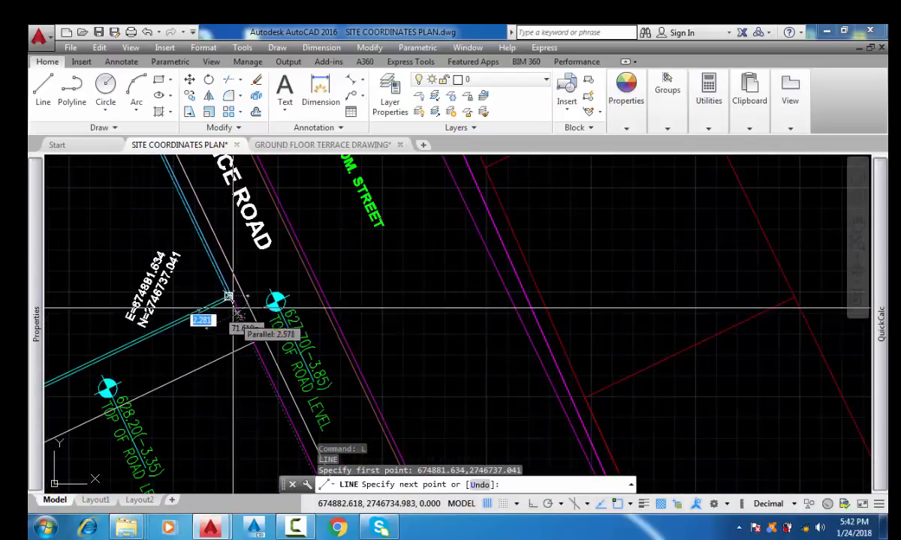
mouse_move(223, 300)
middle_down()
mouse_move(263, 332)
mouse_move(302, 240)
middle_up()
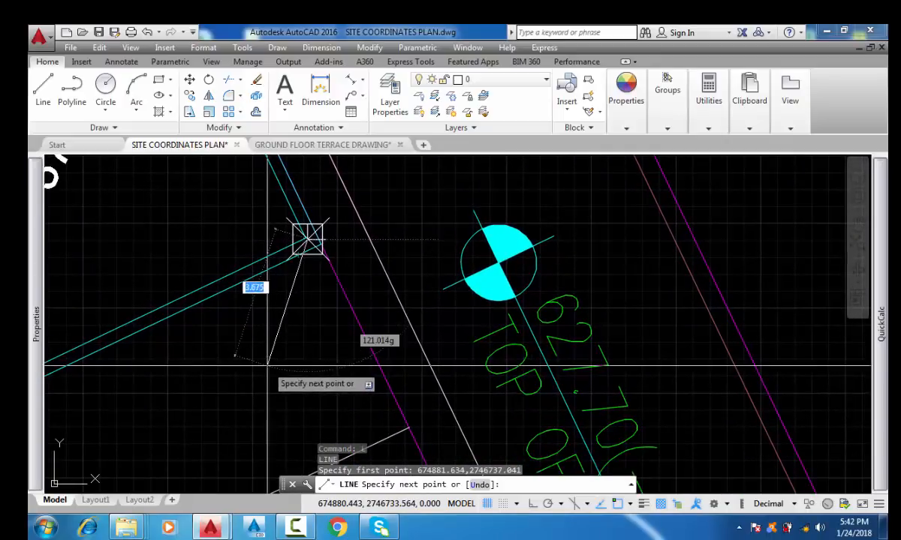
click(203, 413)
key(Escape)
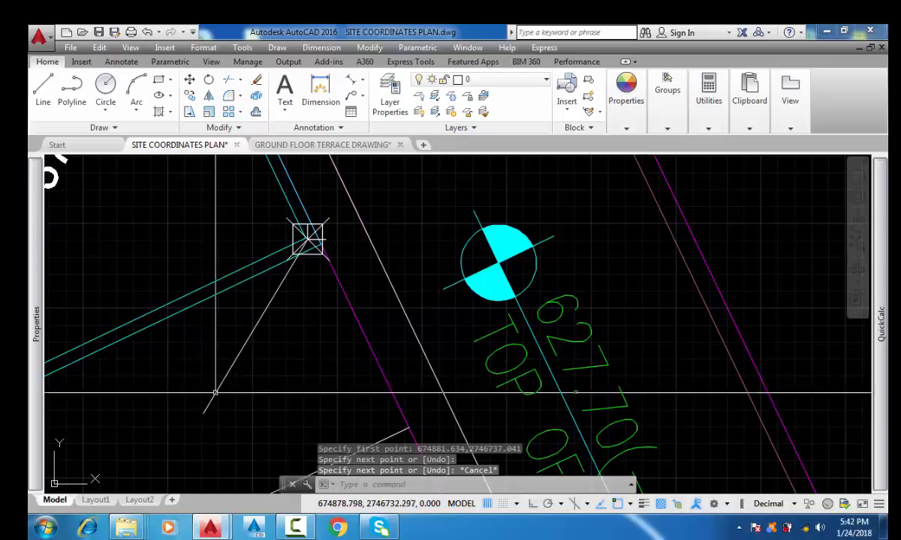
Erase the existing point marker and the two short perpendicular lines at the start of the new line
scroll(305, 234, up, 5)
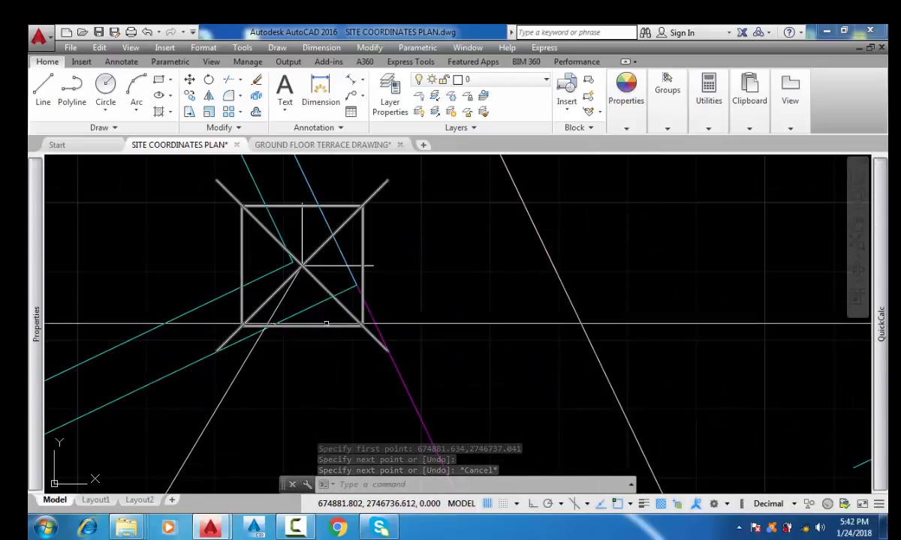
click(332, 327)
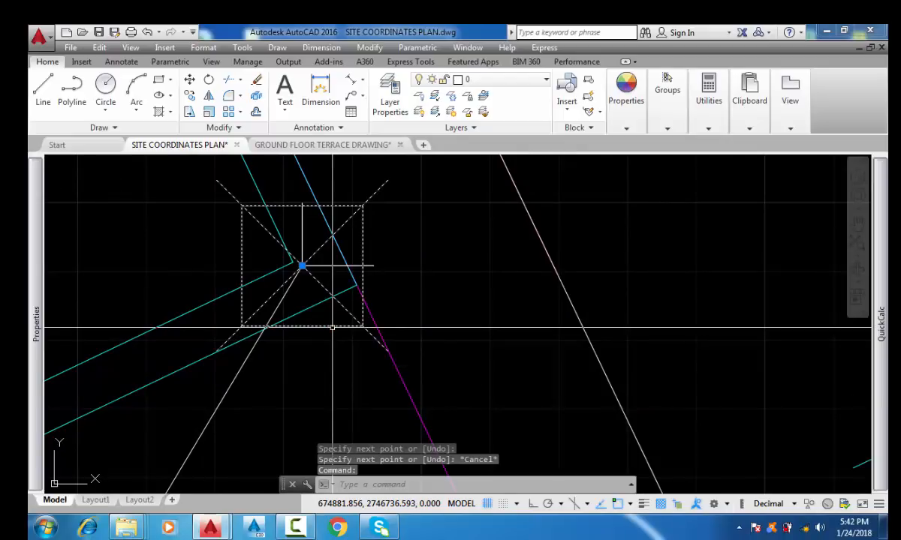
key(Delete)
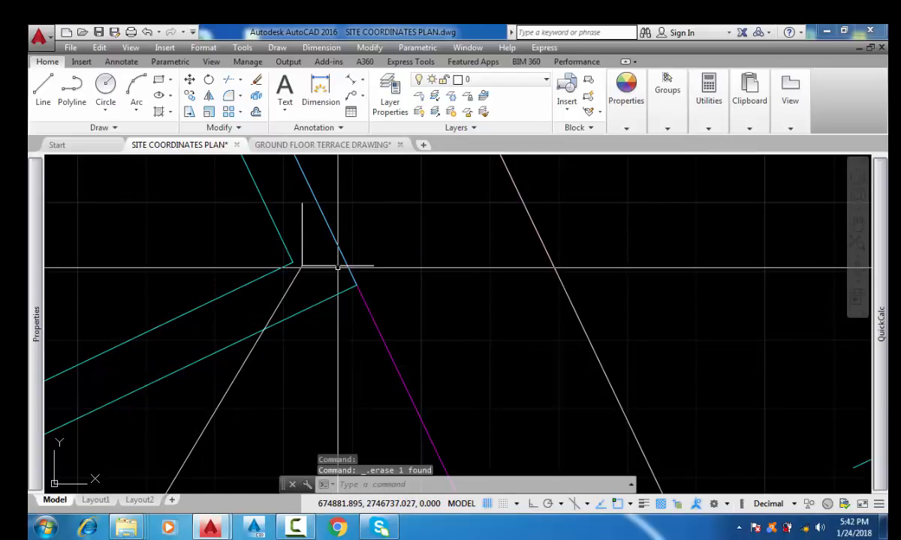
click(337, 267)
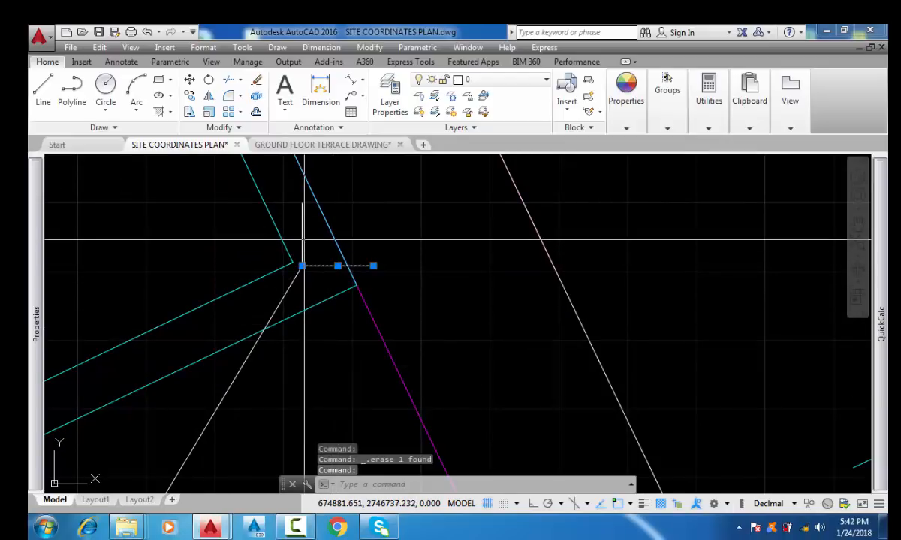
click(303, 240)
click(298, 237)
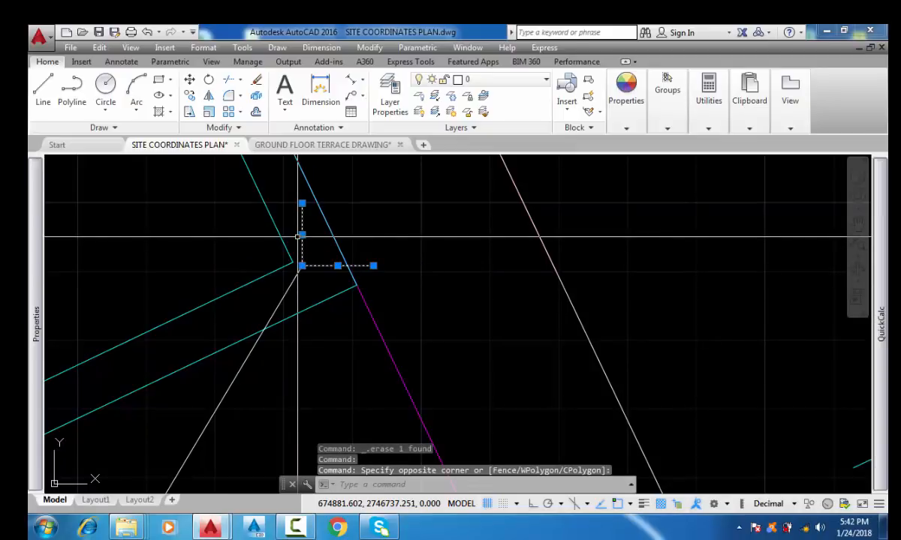
key(Delete)
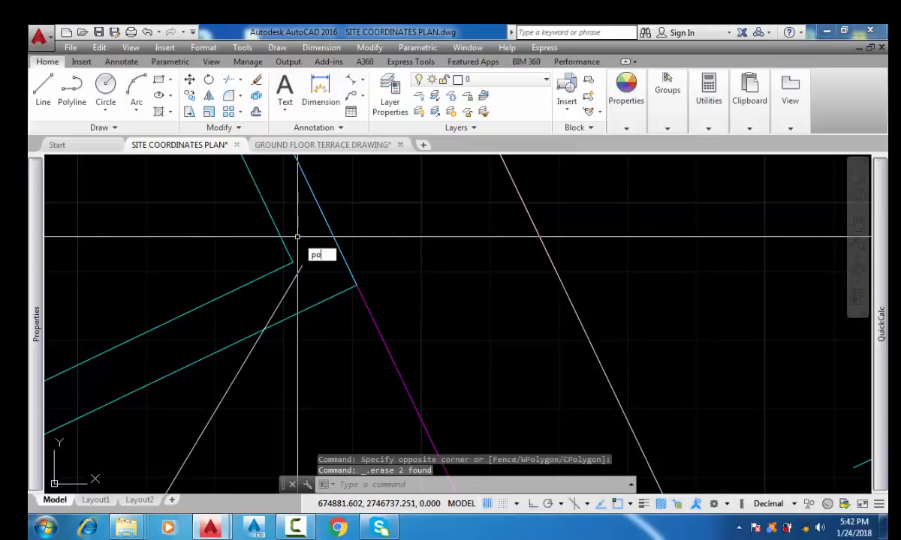
Place a point at the upper end of the new line and erase it again
text(nt)
key(Return)
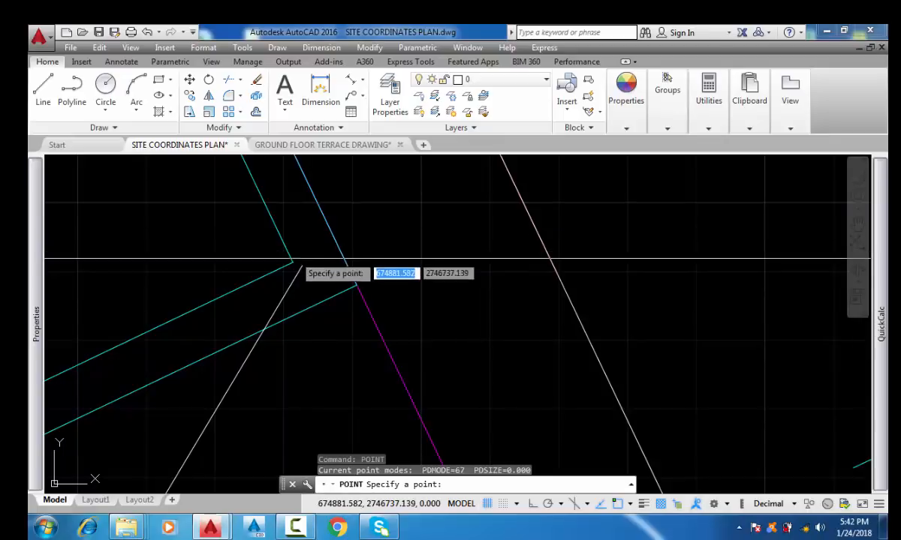
click(301, 265)
scroll(301, 265, up, 2)
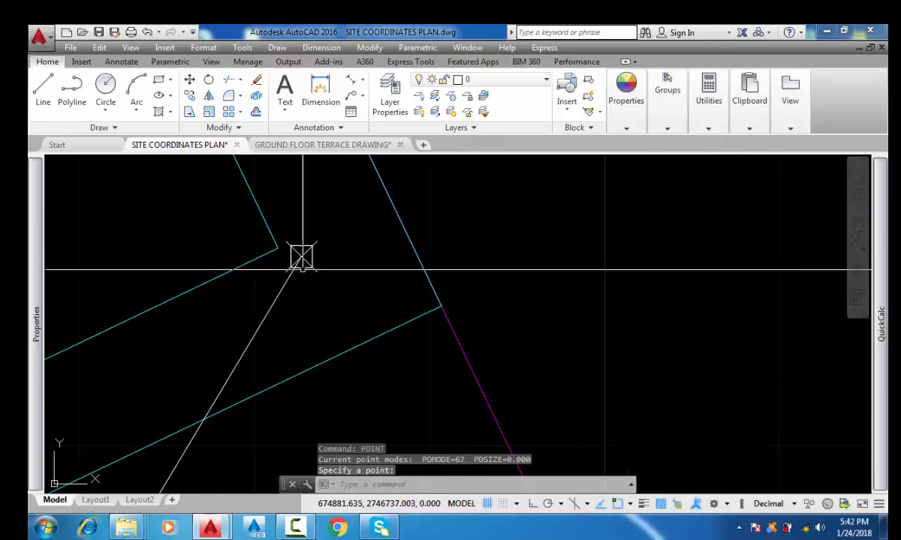
click(301, 257)
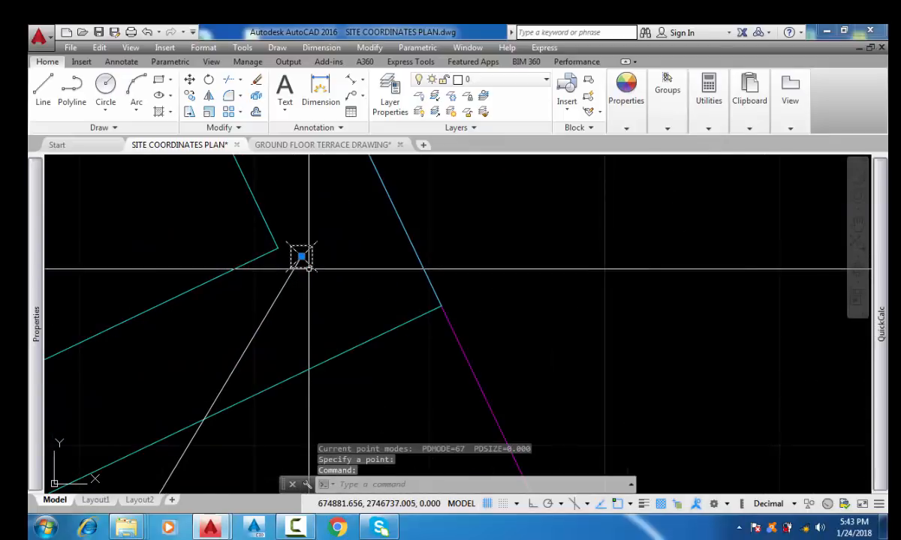
key(Delete)
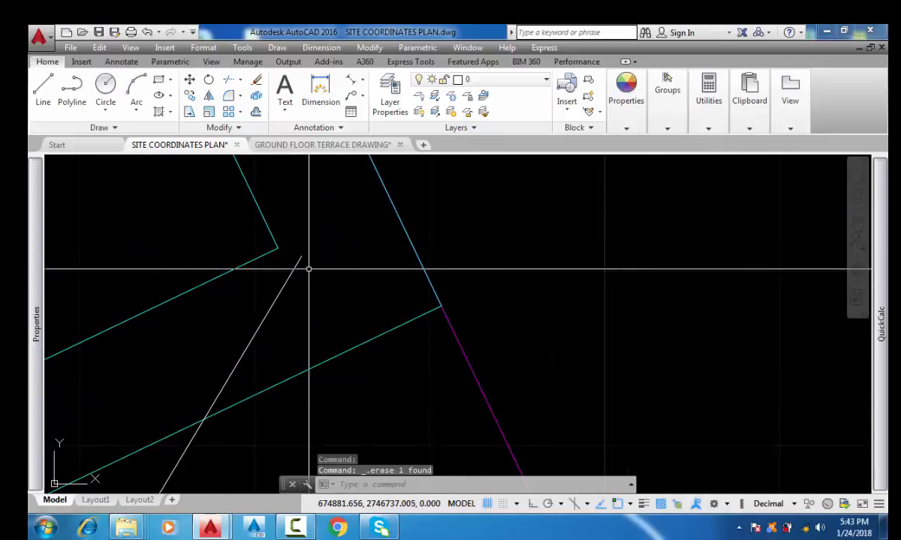
Set the point style to the plain dot and place a point at the upper end of the line
click(199, 48)
click(228, 262)
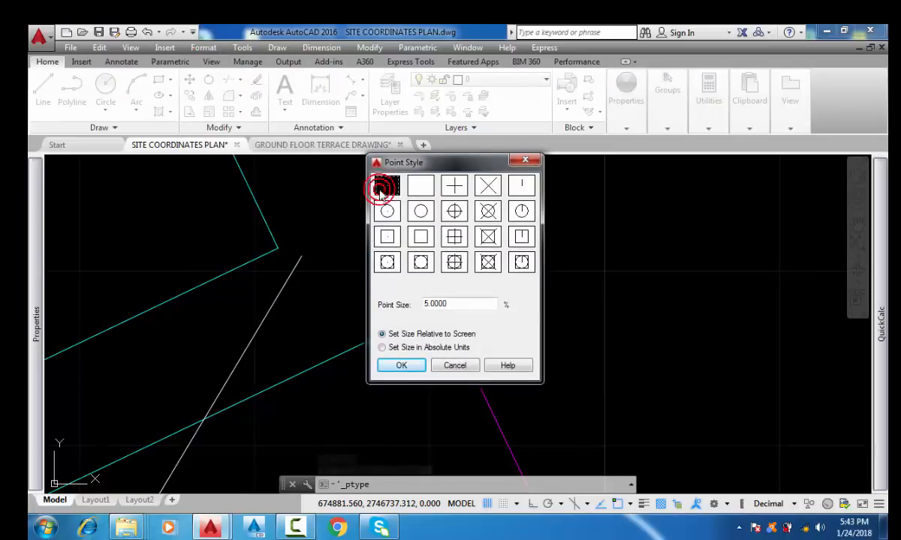
click(401, 366)
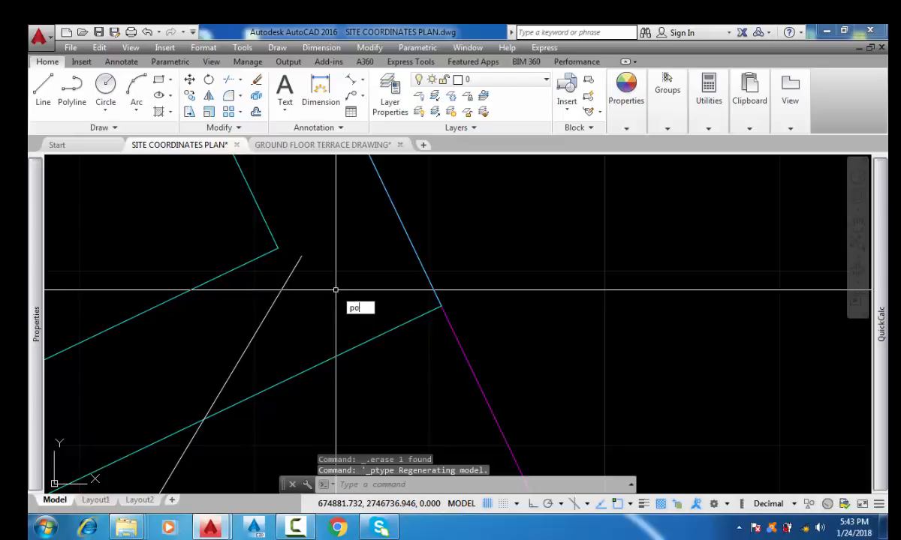
key(Return)
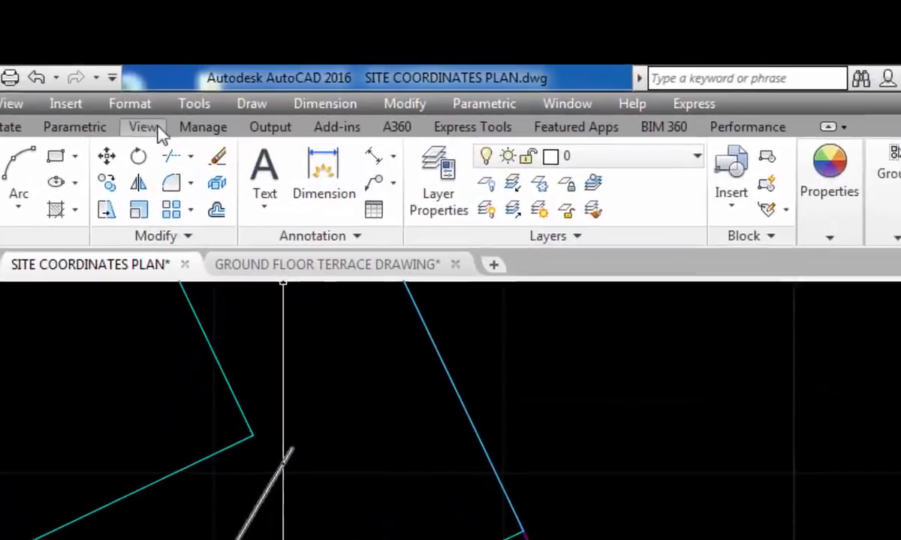
Change the point style to the X inside a circle and square, keeping the size relative to the screen
click(206, 50)
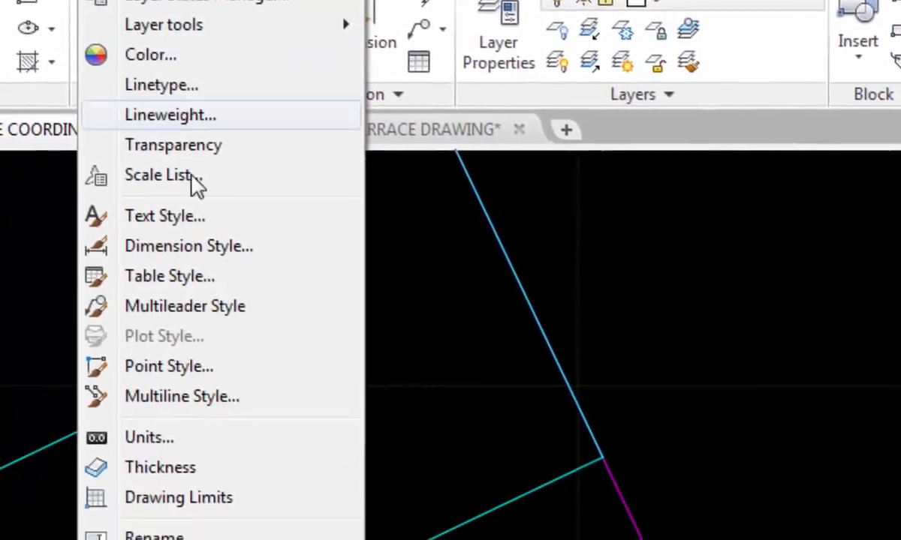
click(165, 527)
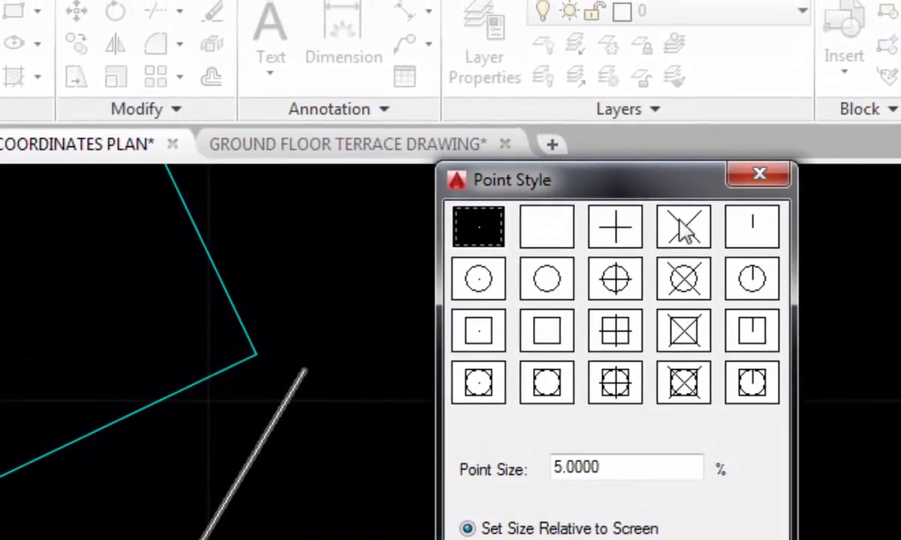
click(683, 382)
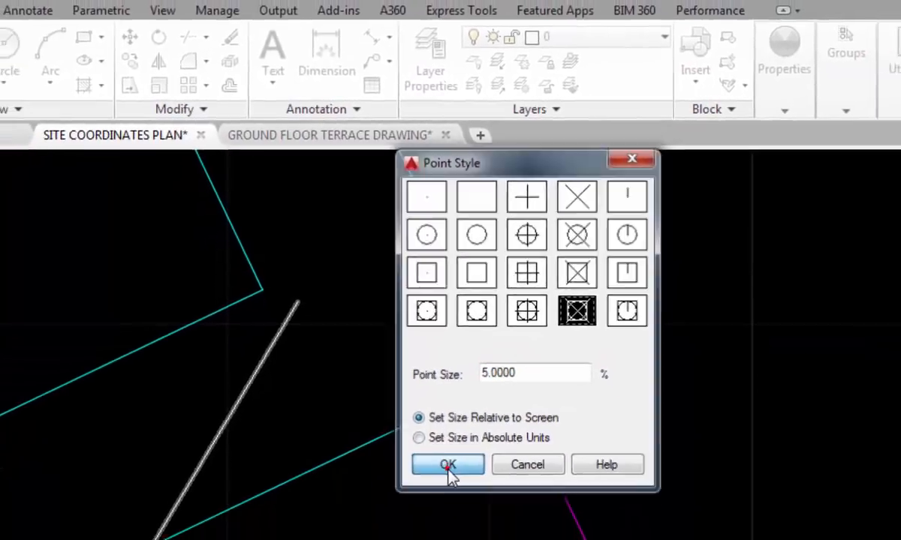
click(461, 496)
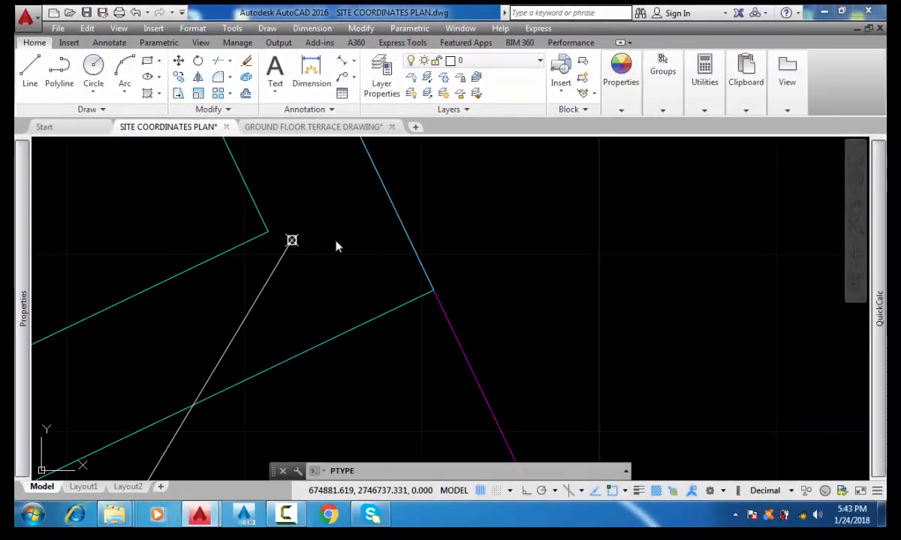
click(333, 266)
scroll(322, 301, up, 1)
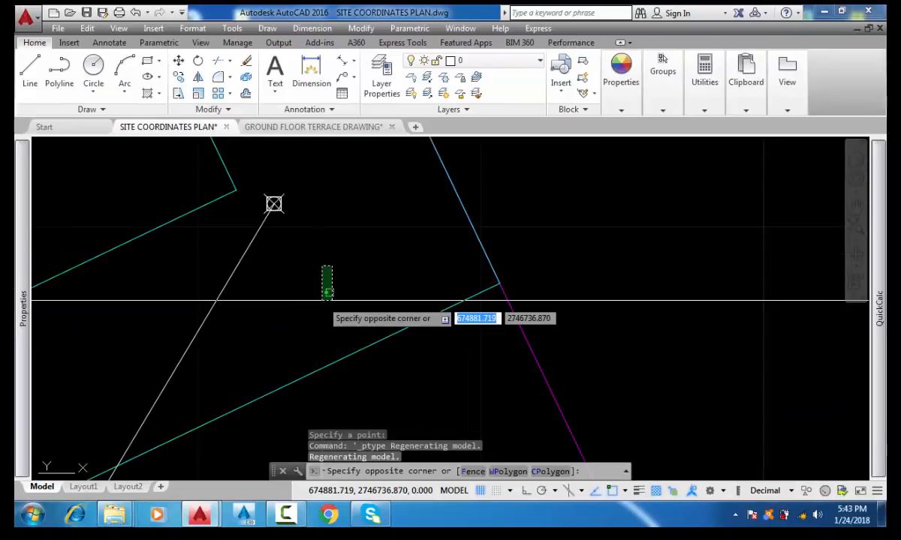
click(322, 300)
key(Escape)
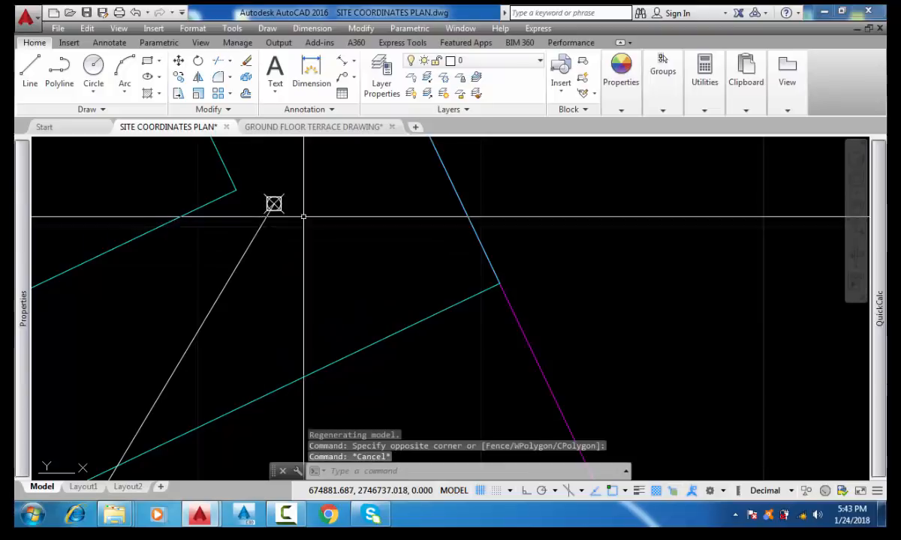
Check the Z8 corner column in GROUND FLOOR TERRACE DRAWING against the marked coordinate point in SITE COORDINATES PLAN
click(290, 127)
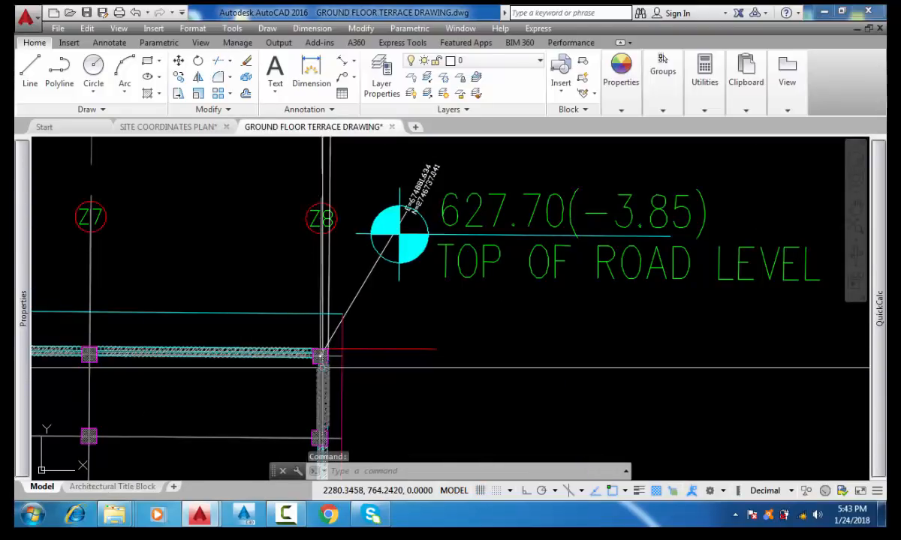
click(168, 127)
click(262, 203)
key(Escape)
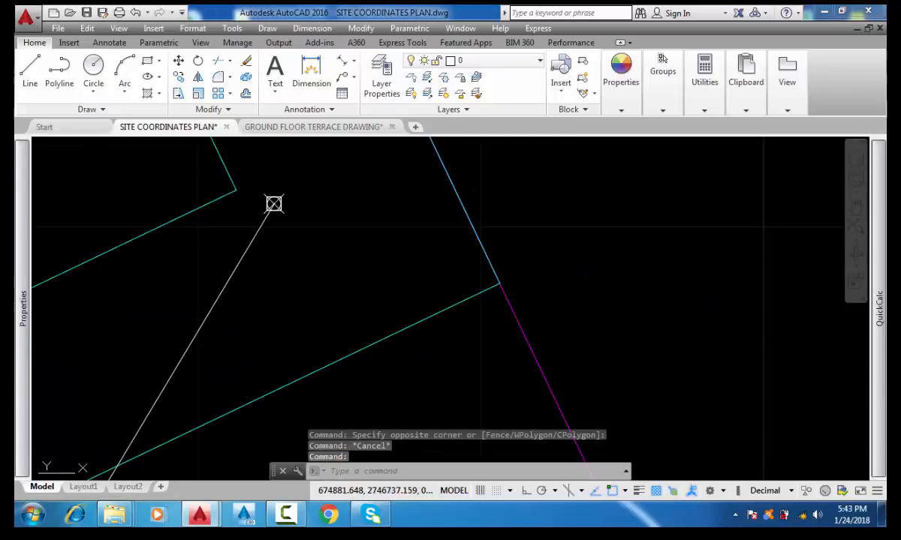
scroll(273, 203, down, 5)
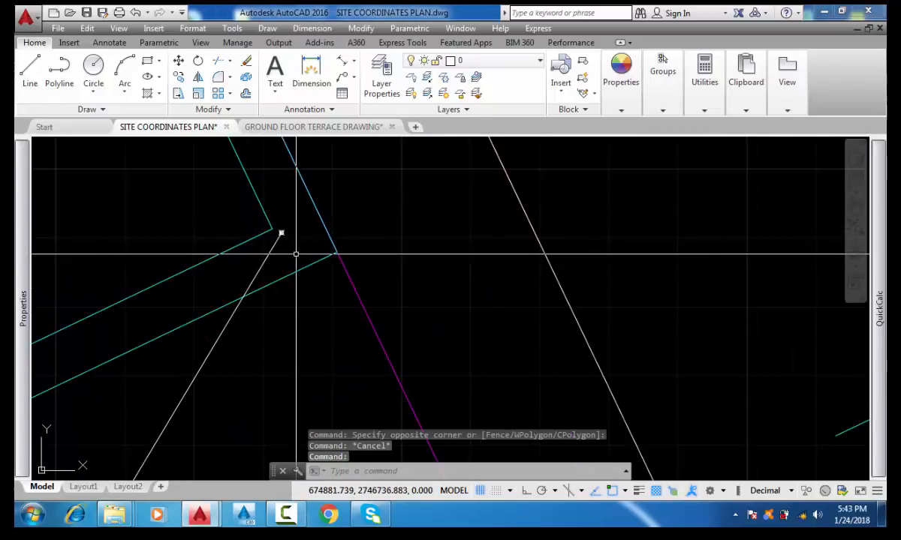
Compare the outer wall corner beside the marked point in SITE COORDINATES PLAN with the Z8 column corner in GROUND FLOOR TERRACE DRAWING
scroll(295, 254, down, 4)
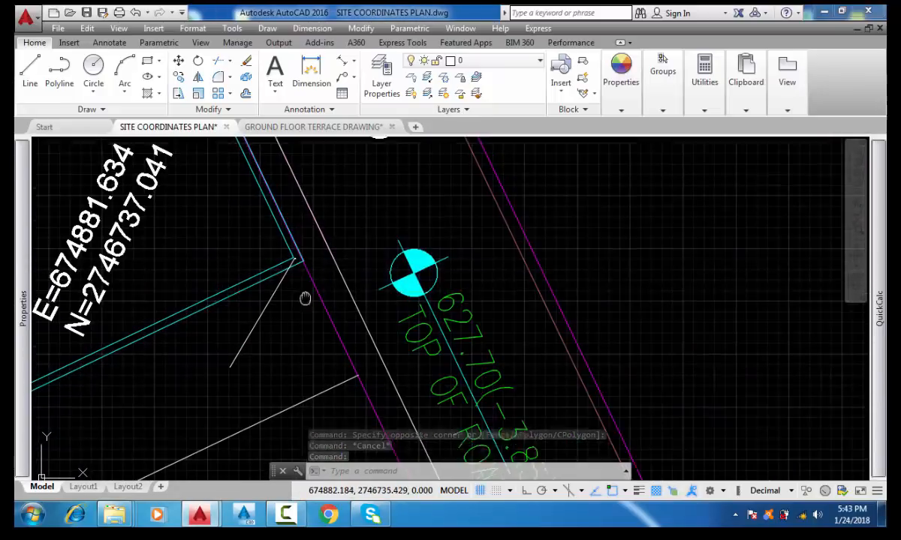
middle_drag(301, 264, 301, 309)
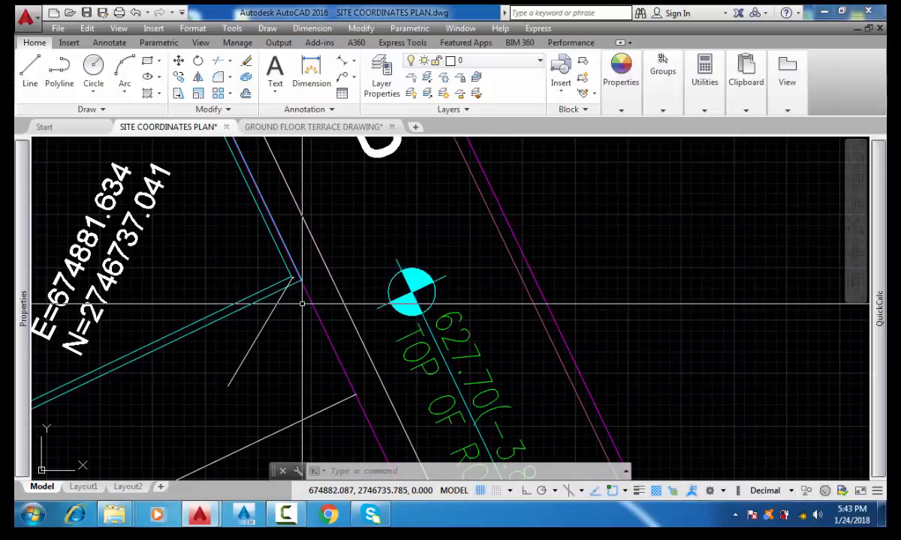
scroll(303, 278, up, 4)
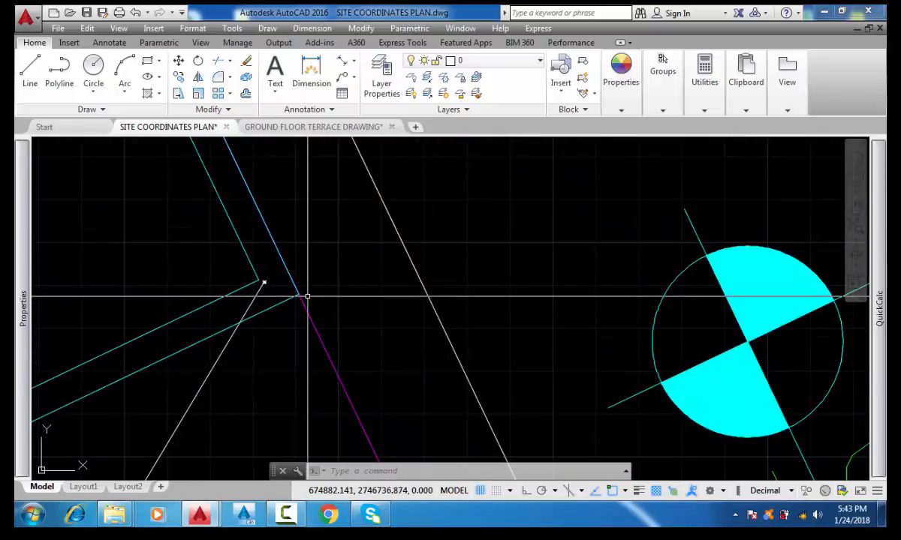
scroll(294, 295, up, 4)
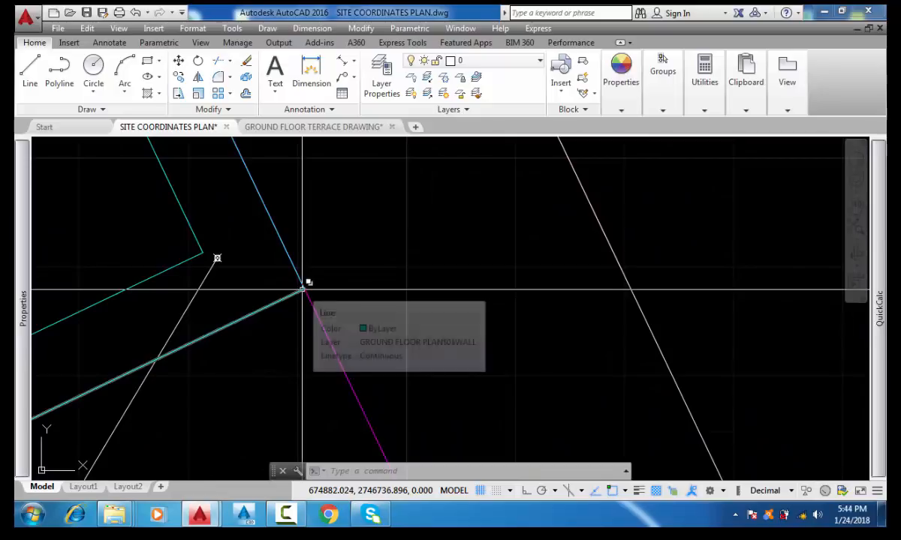
click(342, 63)
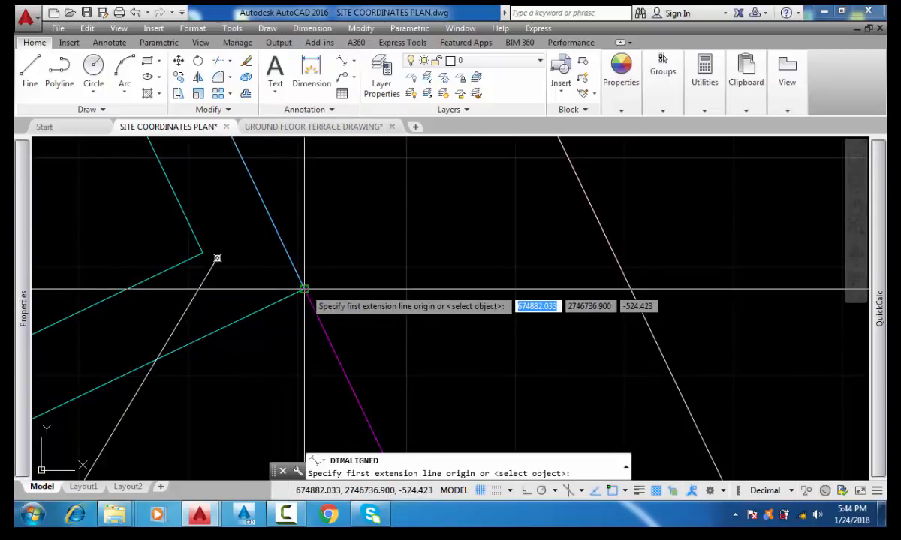
key(Return)
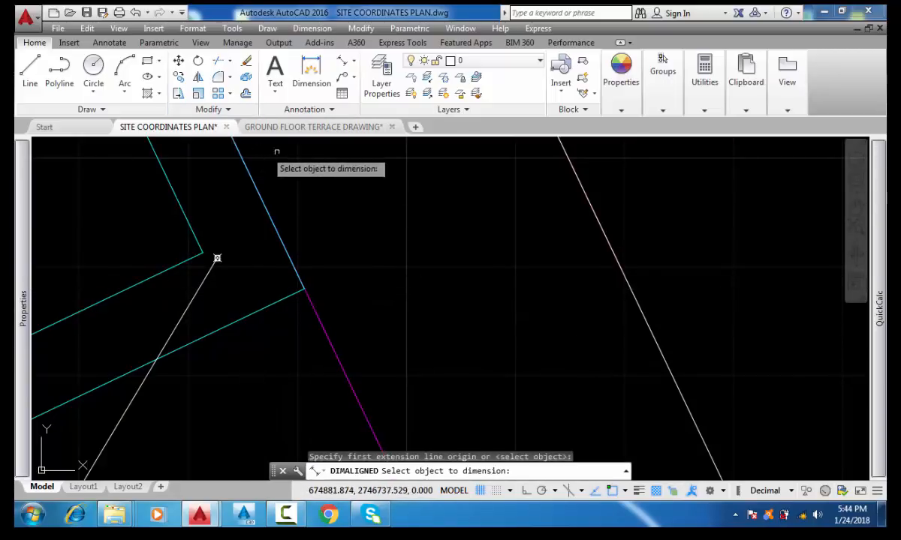
click(263, 127)
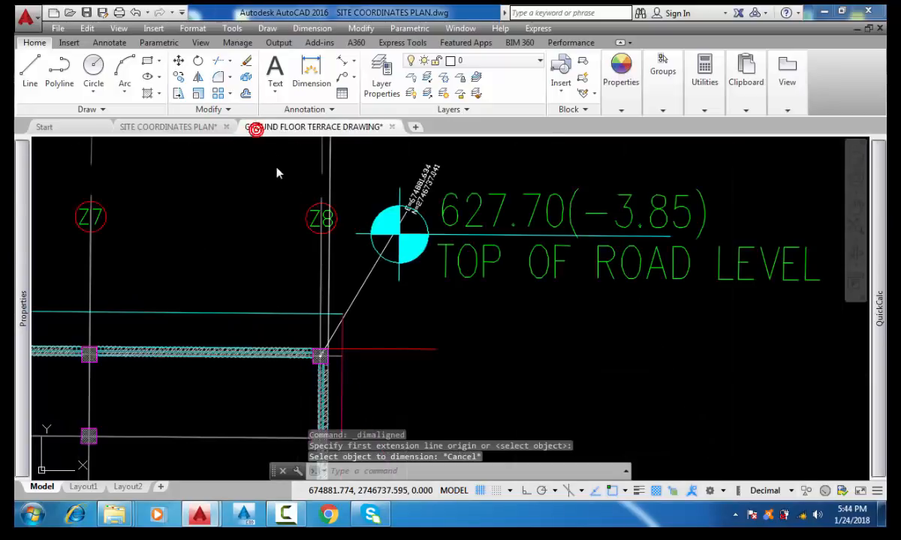
scroll(320, 354, up, 8)
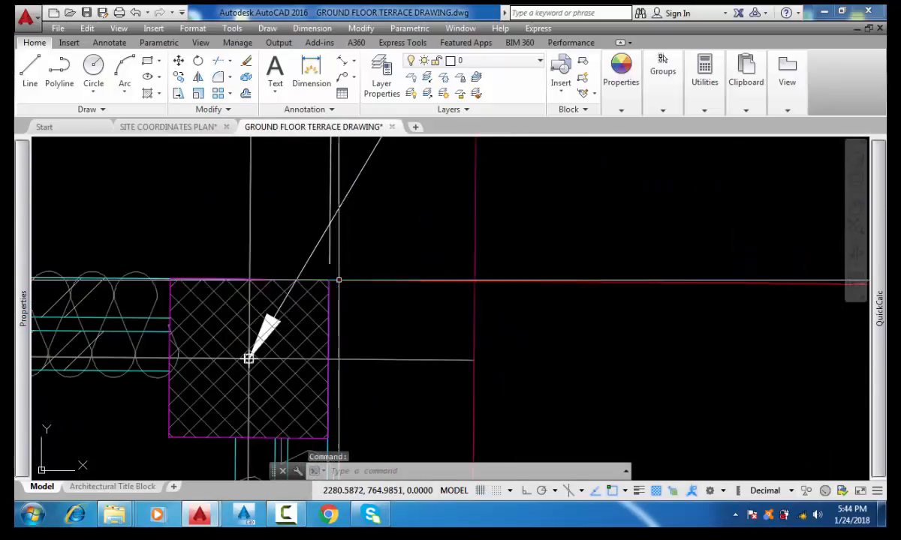
scroll(295, 324, down, 5)
scroll(308, 319, up, 5)
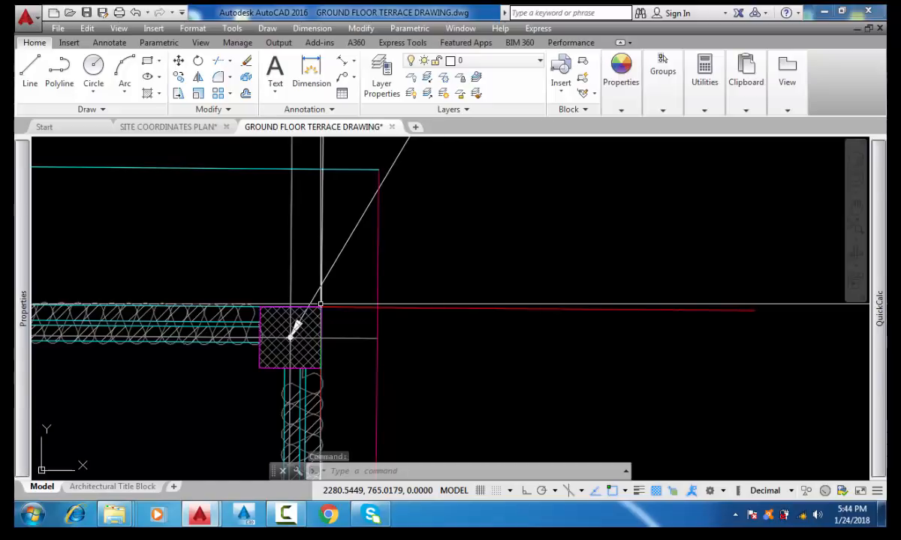
scroll(321, 305, up, 6)
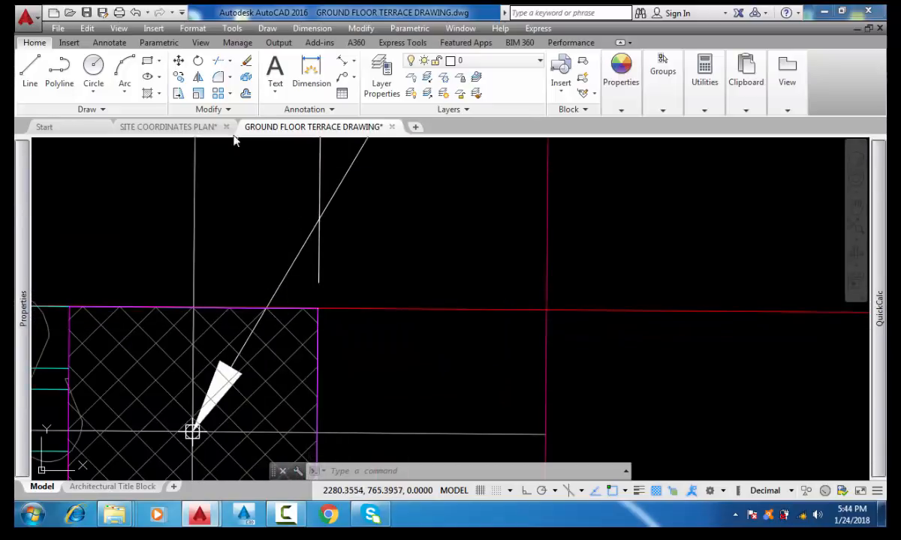
Add an aligned dimension in SITE COORDINATES PLAN from the outer wall corner beside the marked point to the far building corner near the 90° angle
click(171, 127)
click(341, 63)
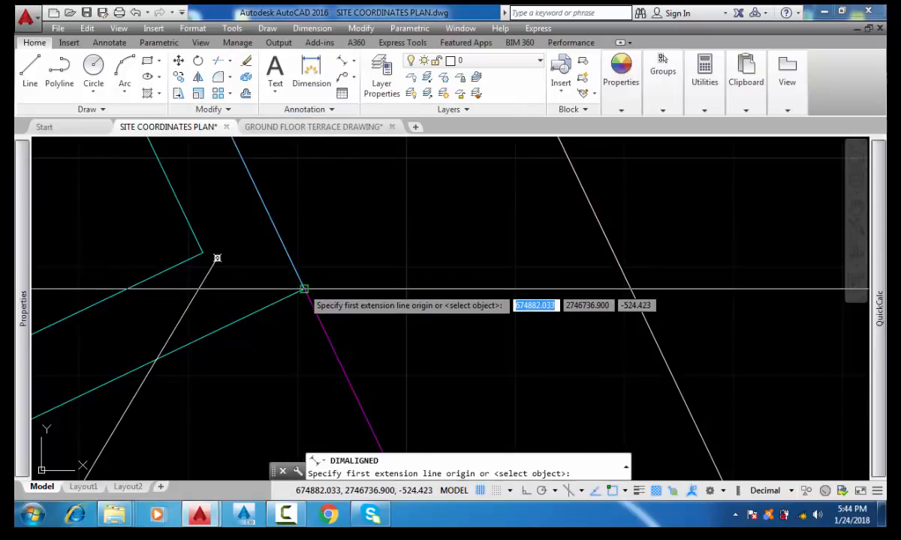
click(304, 289)
scroll(315, 300, down, 5)
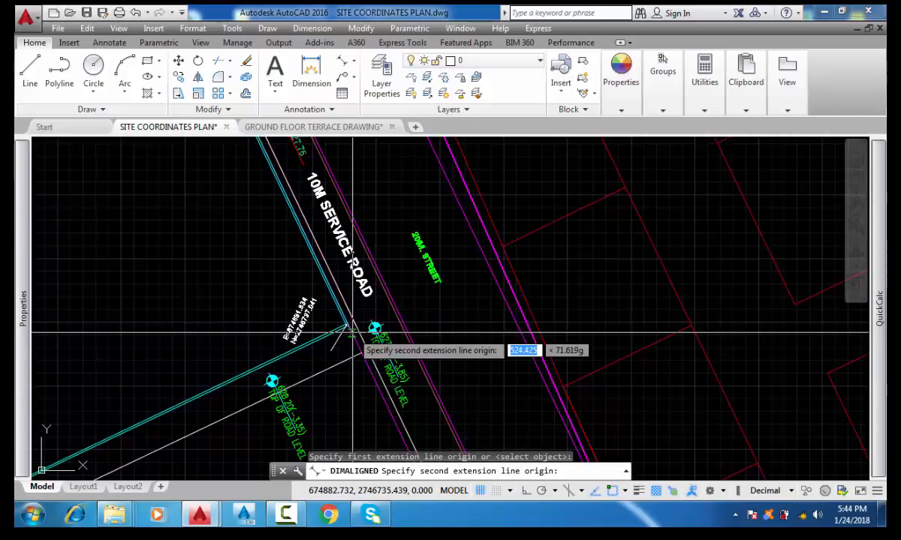
middle_drag(292, 173, 357, 311)
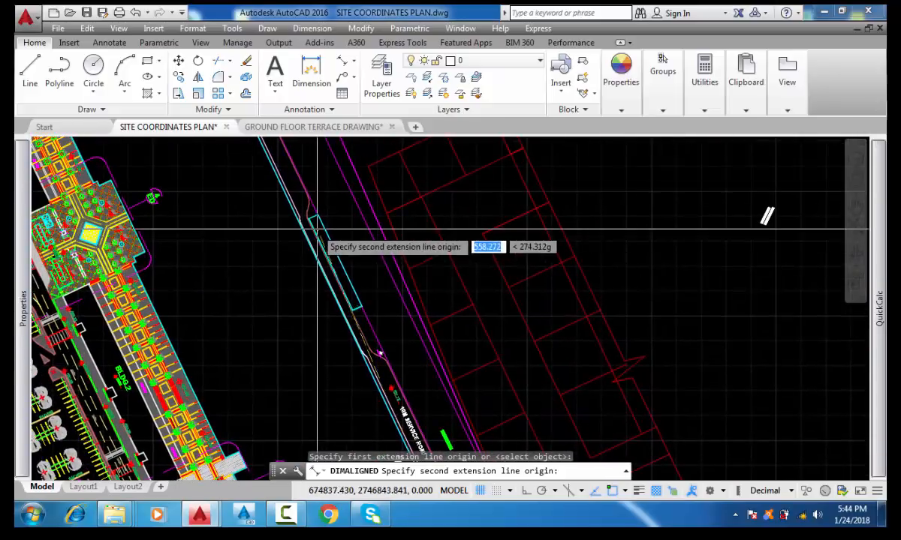
scroll(318, 229, down, 4)
middle_drag(291, 181, 348, 409)
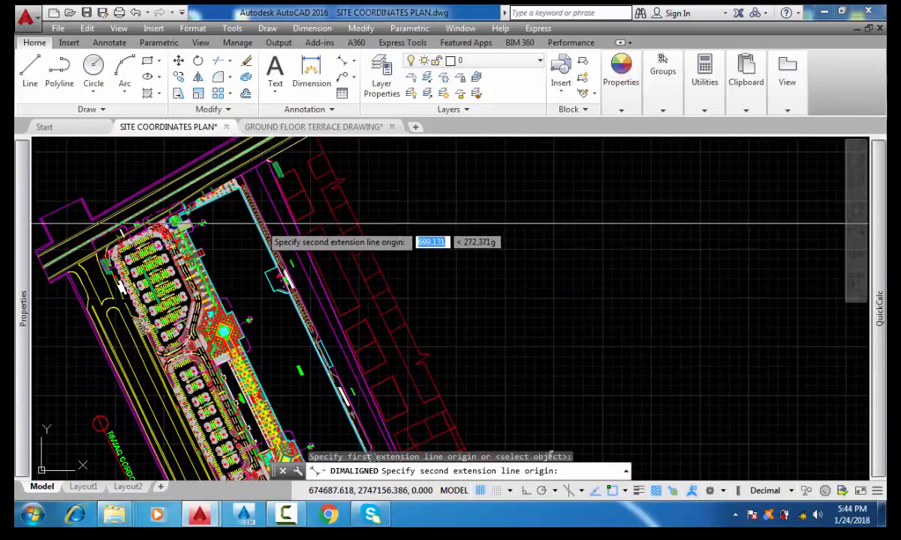
scroll(245, 187, up, 4)
scroll(243, 199, up, 5)
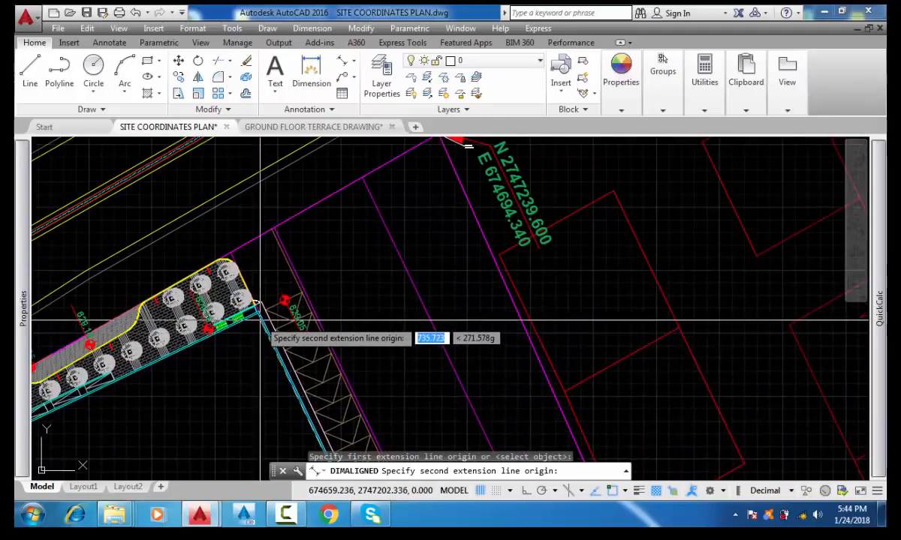
scroll(259, 307, up, 3)
scroll(261, 285, up, 3)
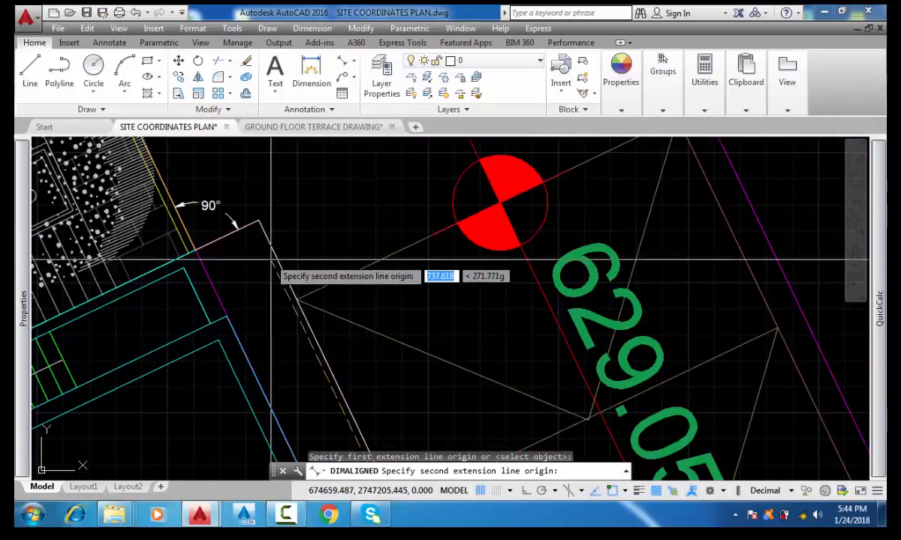
scroll(262, 248, up, 3)
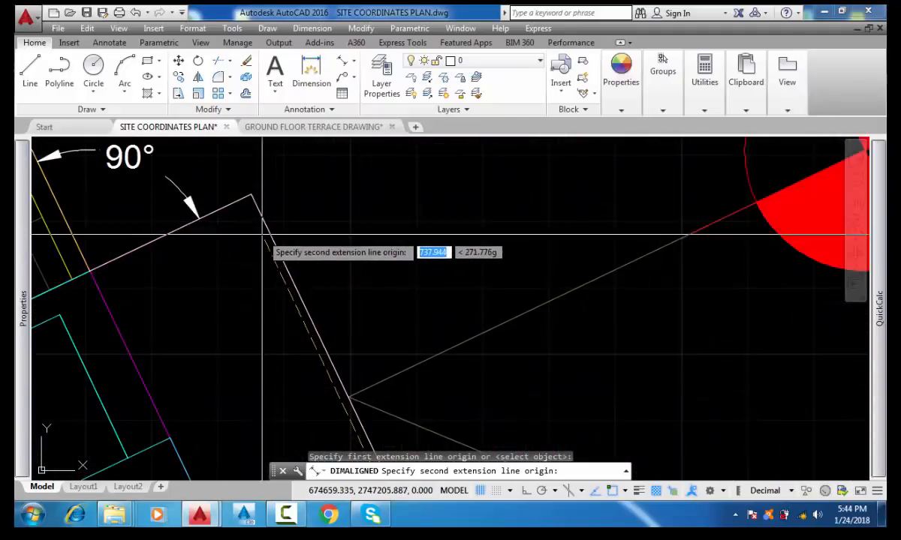
click(251, 195)
scroll(245, 225, down, 6)
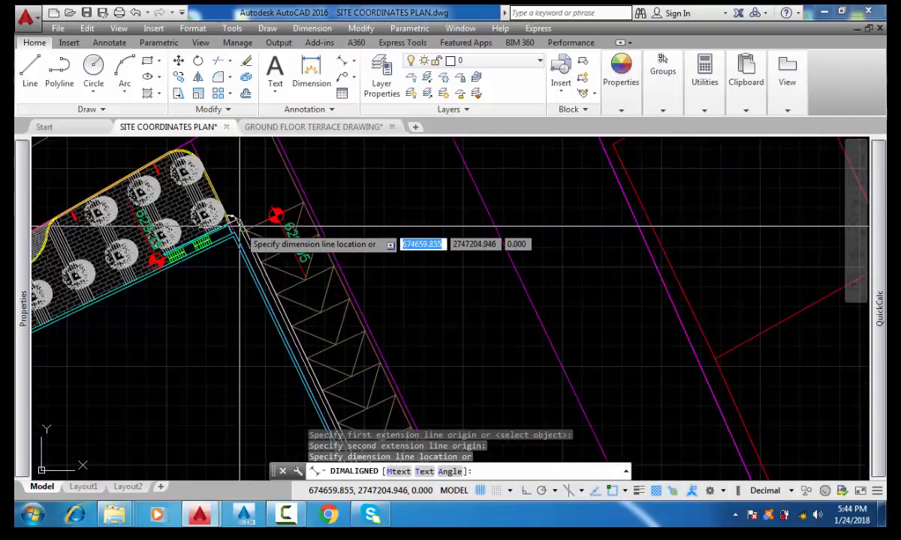
scroll(248, 229, down, 3)
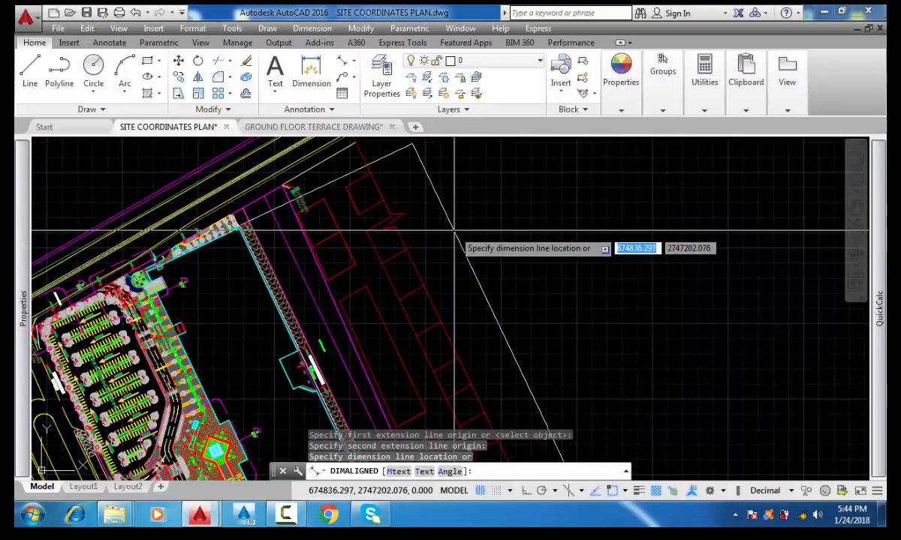
click(453, 231)
Read the length on the new aligned dimension along the service road side of the site plan
middle_drag(479, 297, 412, 210)
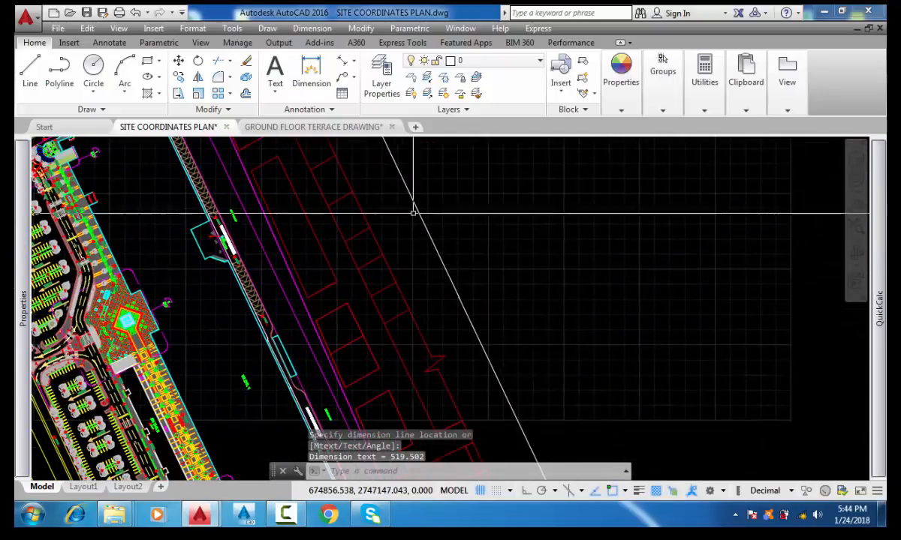
click(470, 299)
click(447, 304)
scroll(468, 300, up, 8)
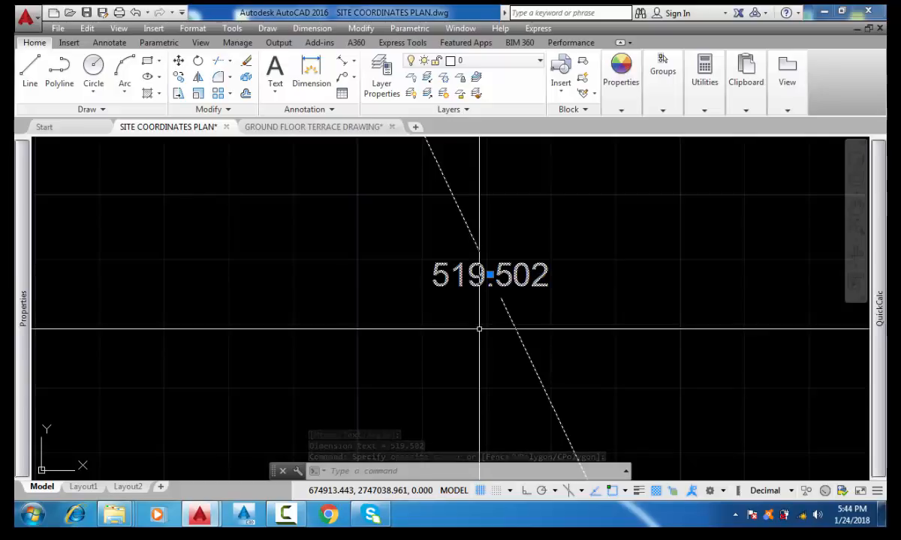
key(Escape)
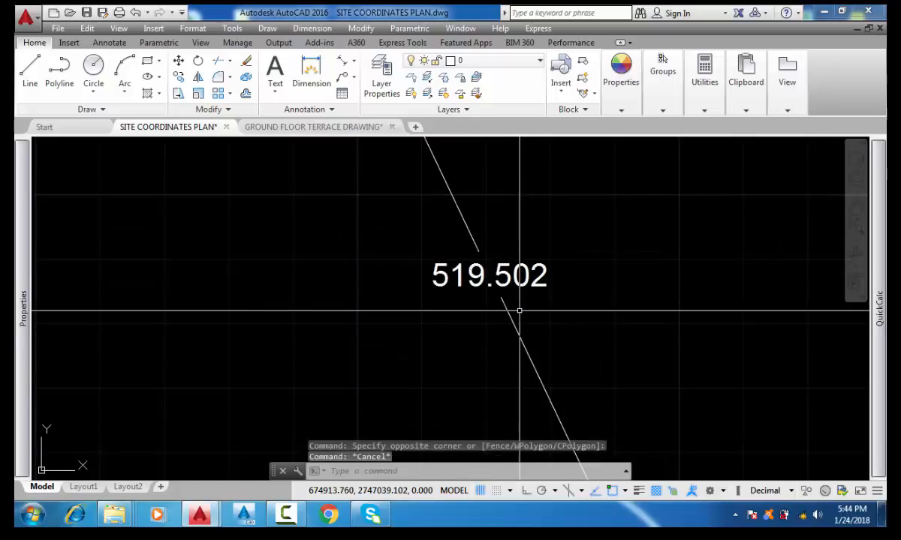
Add an aligned dimension in GROUND FLOOR TERRACE DRAWING from the Z8 column's outer corner to the outer corner beside grid A, above the plan
click(304, 127)
scroll(348, 272, down, 4)
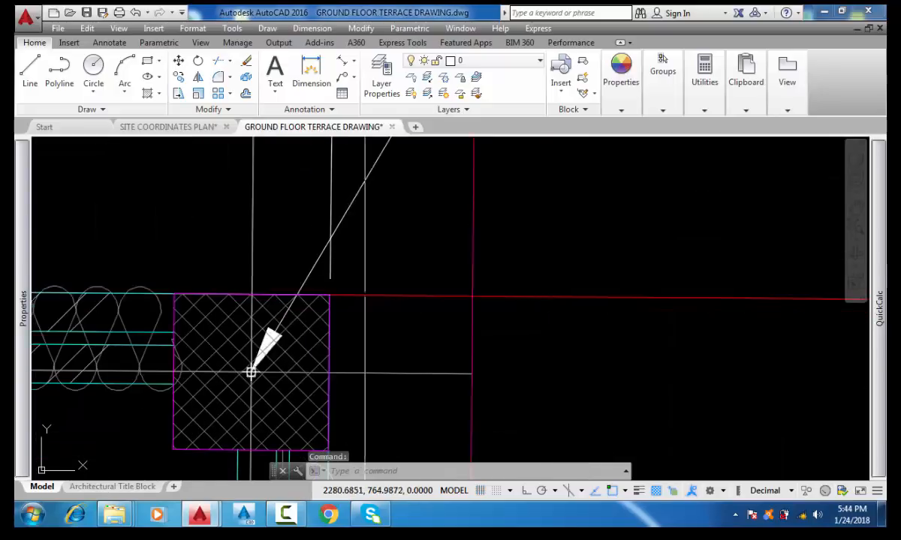
click(341, 62)
scroll(250, 425, up, 3)
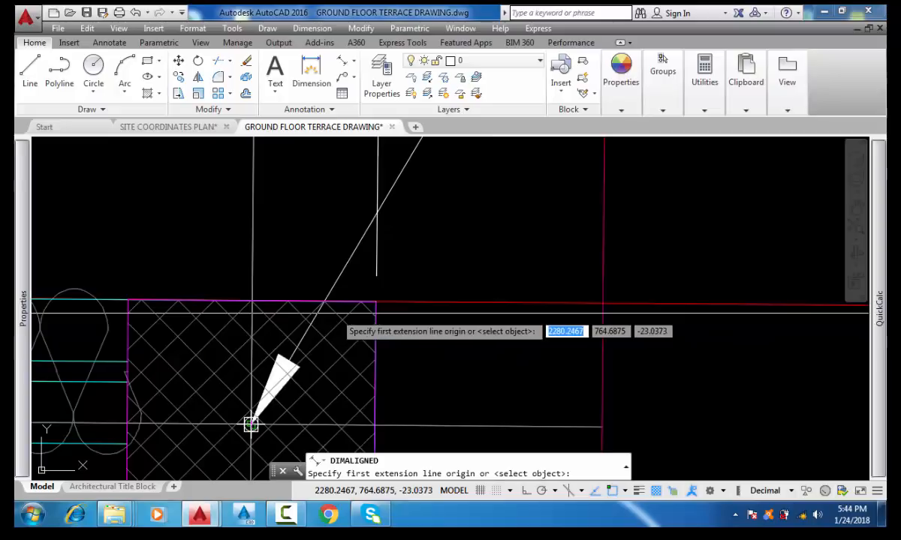
scroll(382, 282, up, 3)
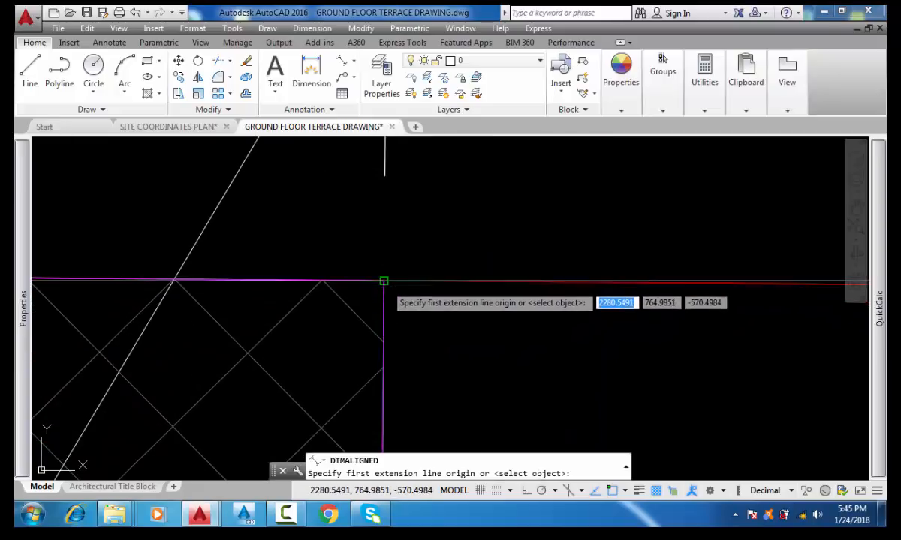
click(383, 281)
scroll(443, 281, down, 6)
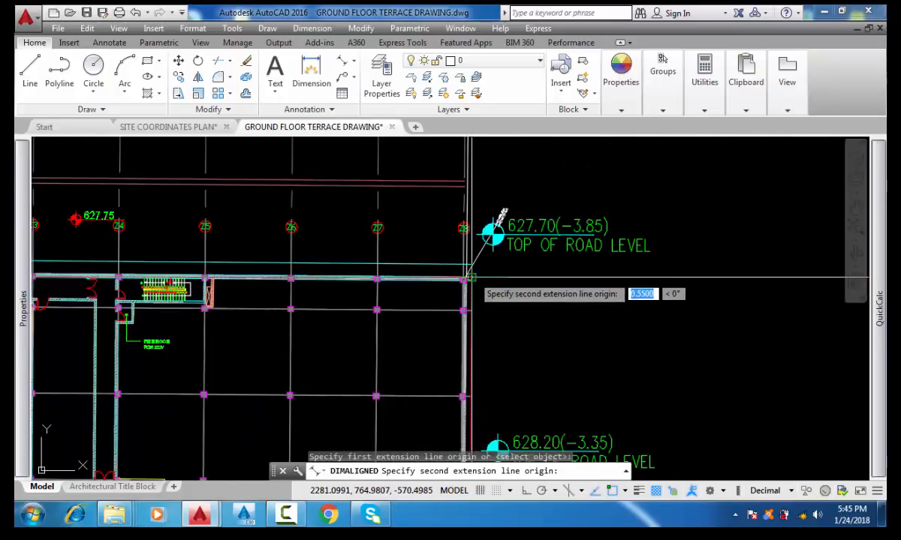
scroll(473, 275, down, 2)
middle_drag(414, 269, 542, 279)
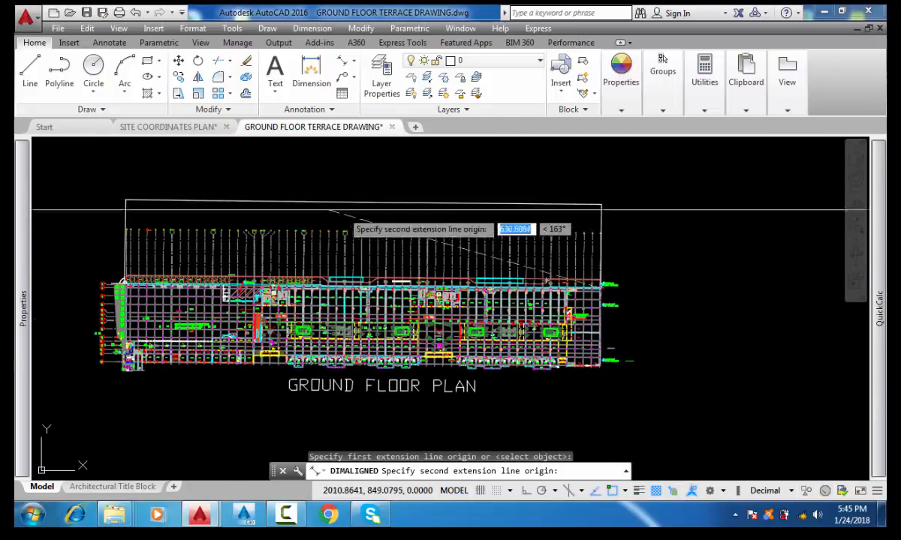
scroll(124, 298, up, 8)
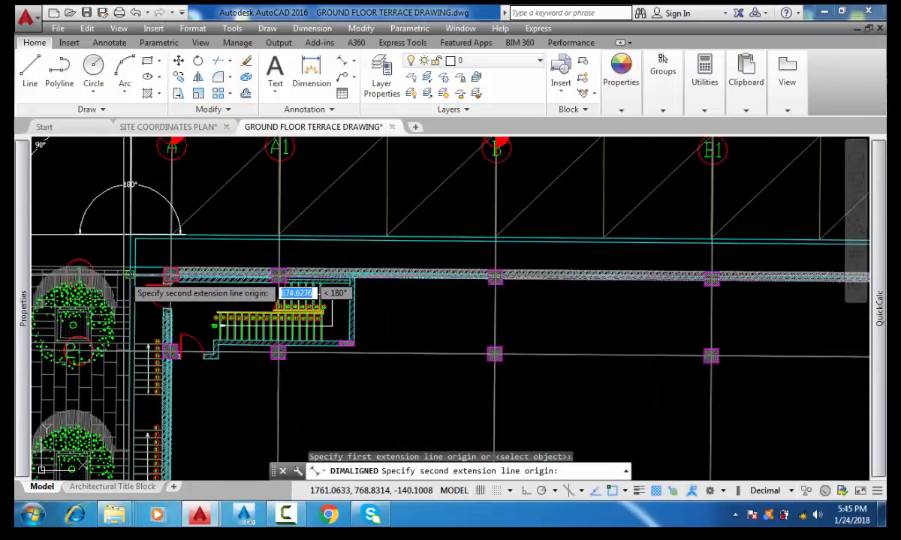
scroll(157, 237, up, 7)
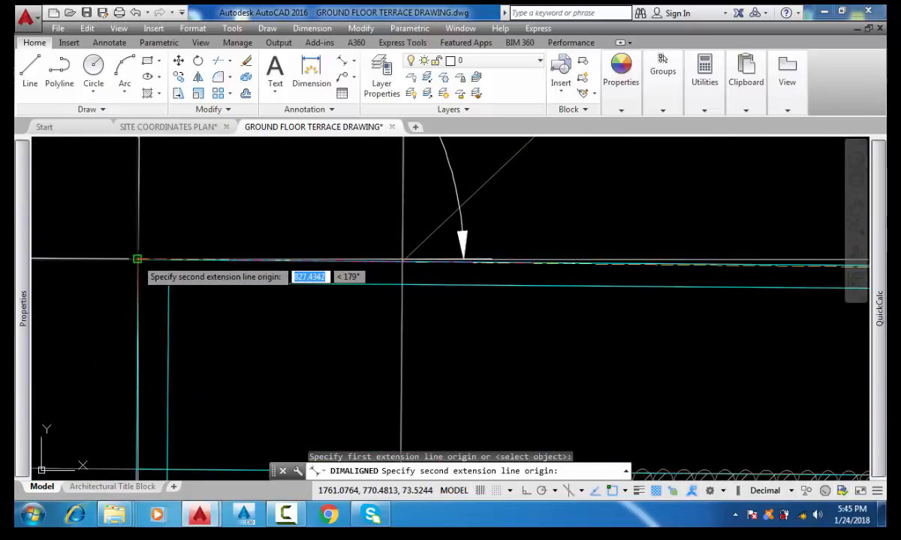
click(137, 259)
scroll(138, 259, down, 12)
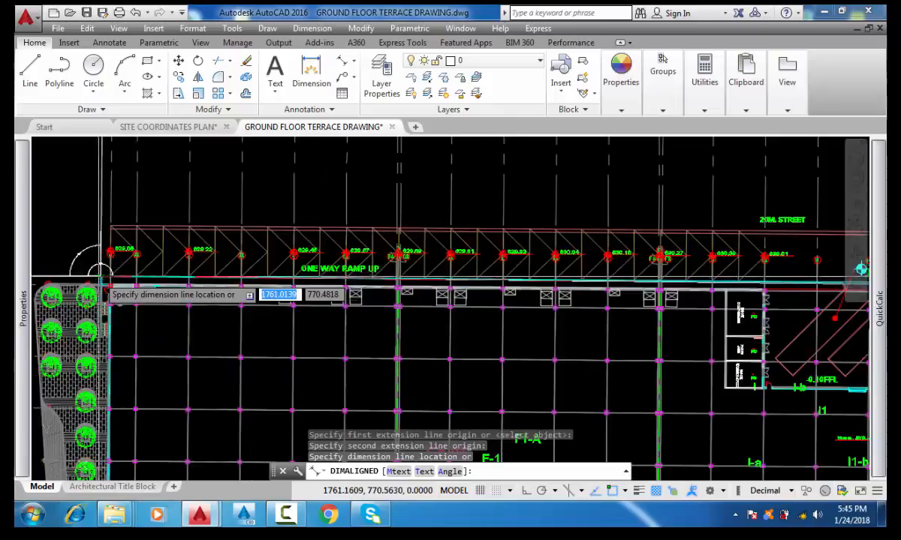
scroll(100, 277, down, 2)
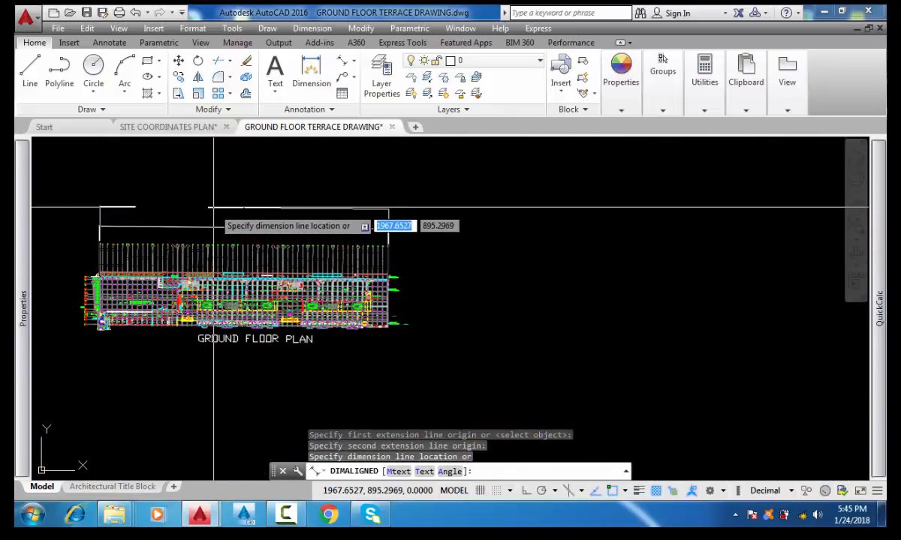
click(213, 203)
Read the lengths on the two aligned dimensions above the ground floor plan
scroll(242, 223, up, 15)
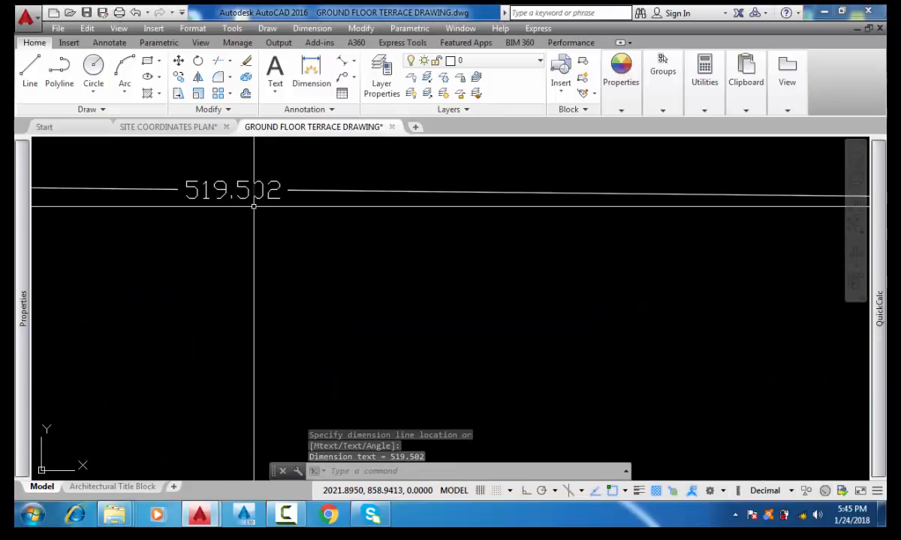
scroll(246, 225, down, 2)
scroll(245, 226, down, 6)
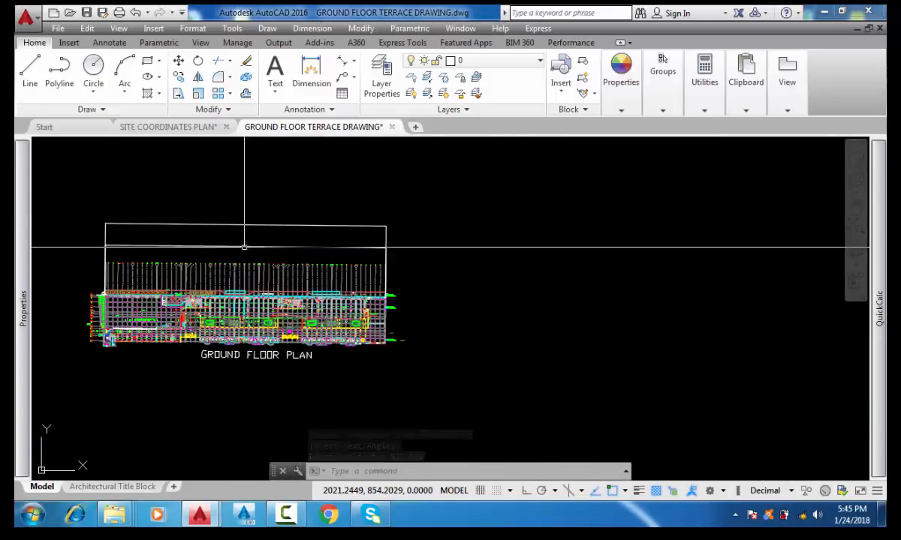
scroll(247, 225, up, 7)
scroll(214, 223, up, 4)
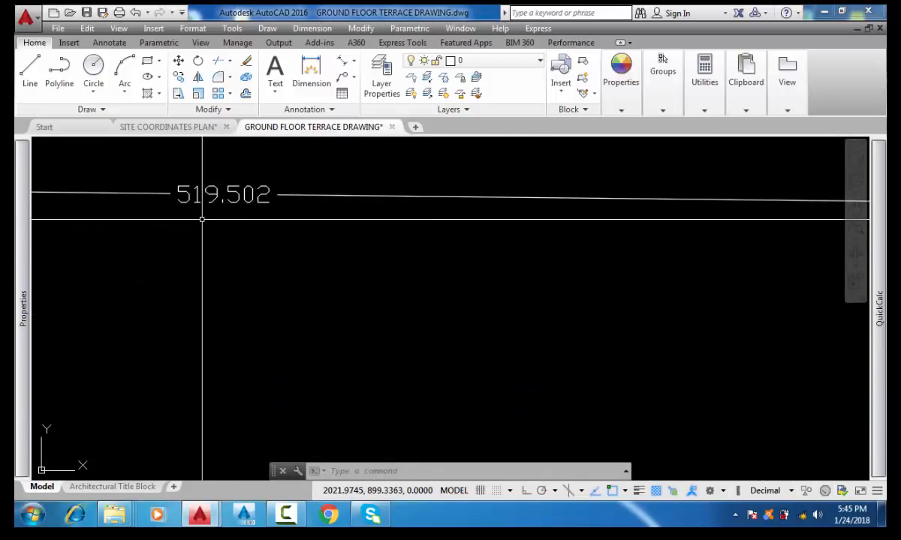
Erase both aligned dimensions above the ground floor plan
click(202, 219)
scroll(202, 219, down, 5)
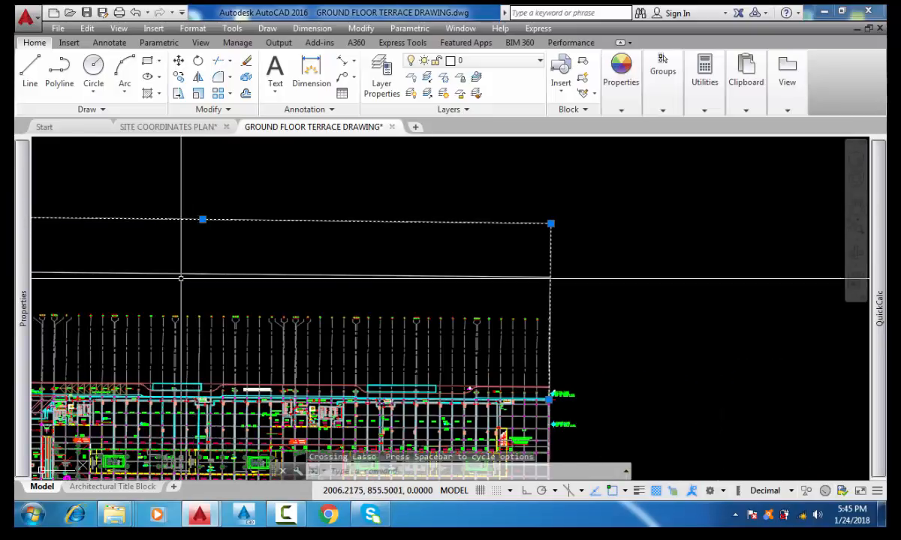
click(193, 266)
click(175, 282)
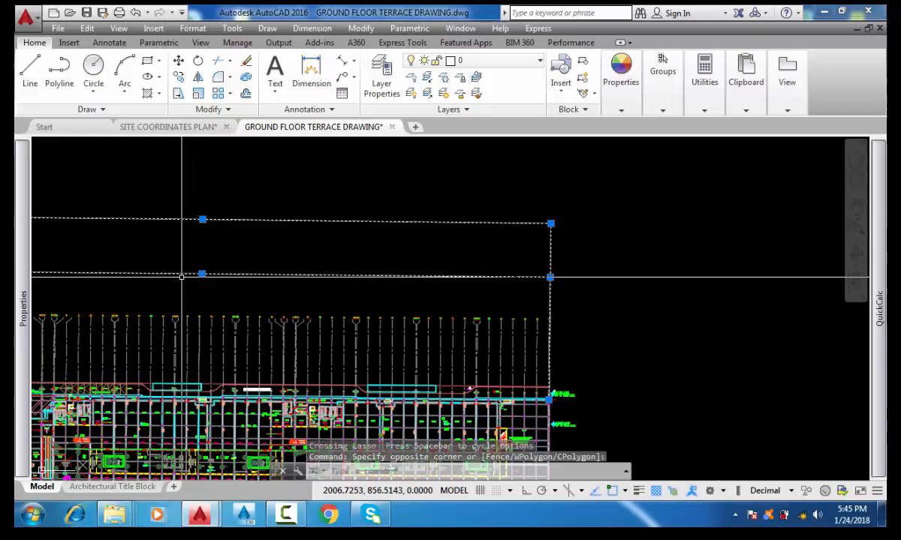
key(Delete)
scroll(222, 257, down, 4)
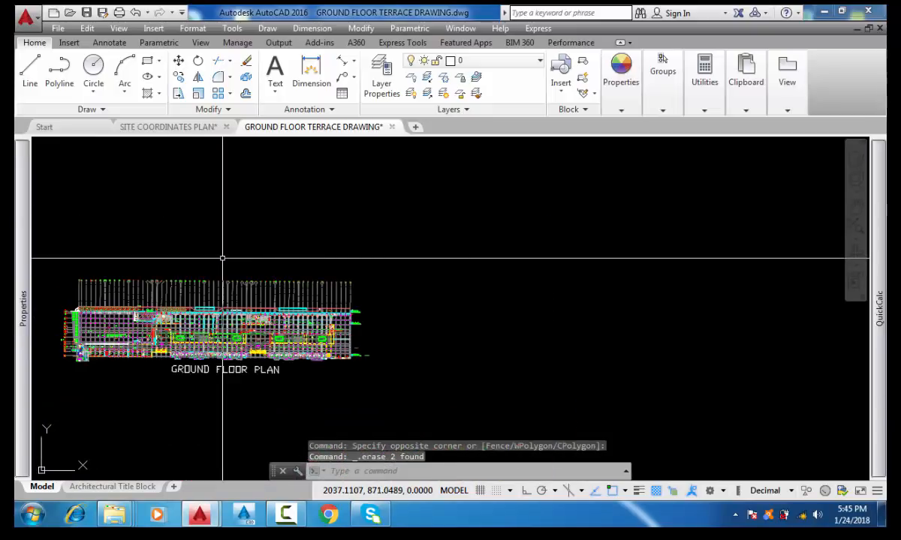
Regenerate the GROUND FLOOR TERRACE DRAWING display at the Z8 column corner
scroll(221, 257, down, 2)
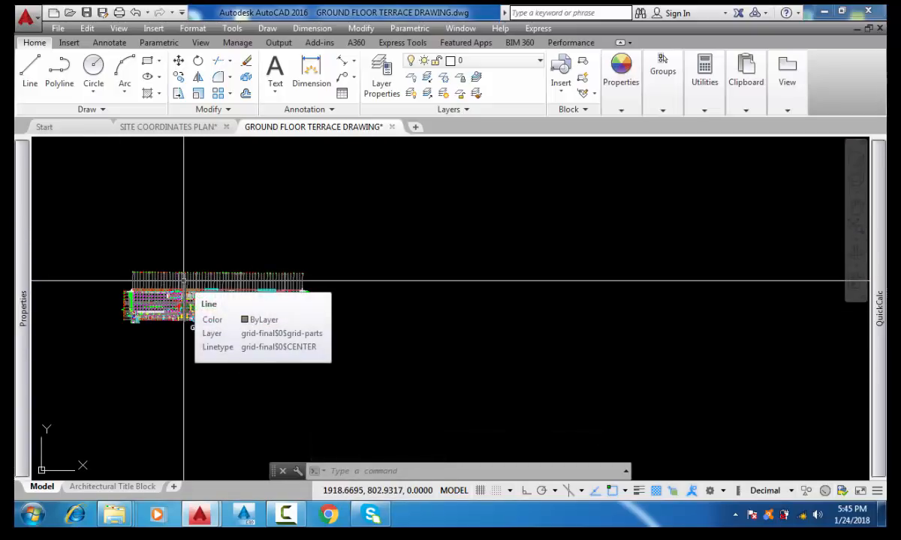
scroll(302, 300, up, 10)
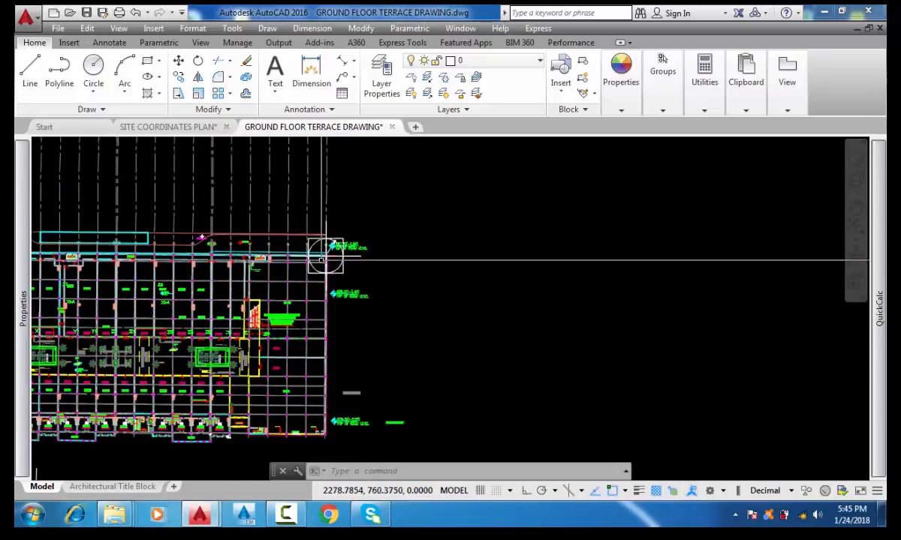
middle_drag(368, 258, 371, 268)
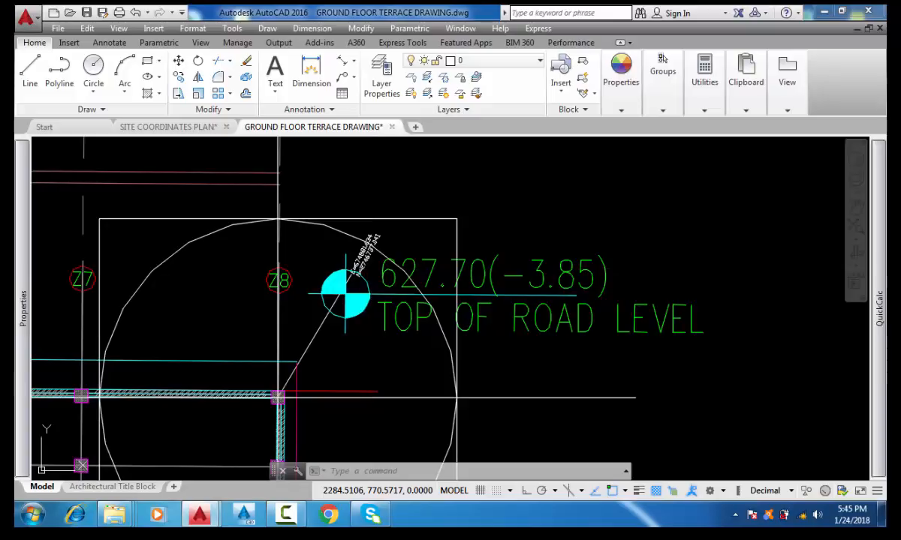
text(re)
key(Return)
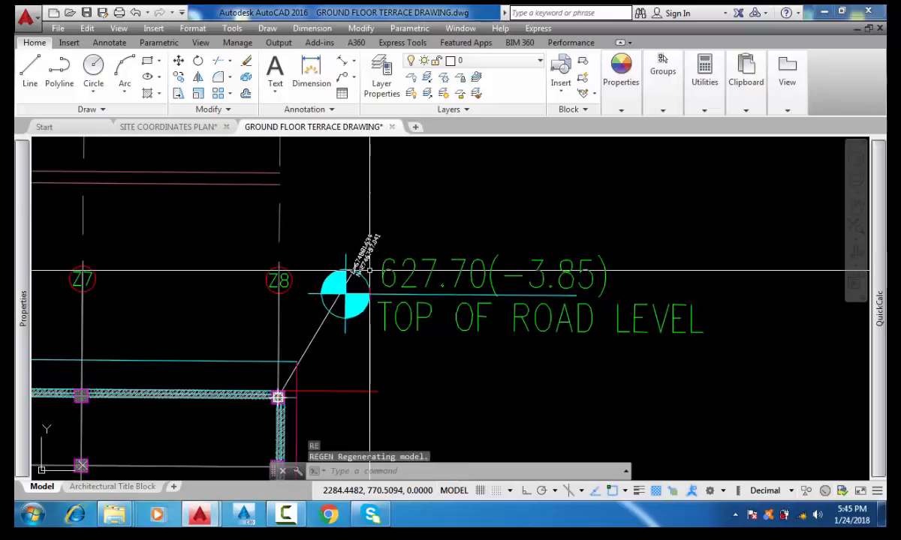
Examine the outer building corner beside grid A, where the 90° and 180° angular dimensions meet
scroll(516, 261, down, 10)
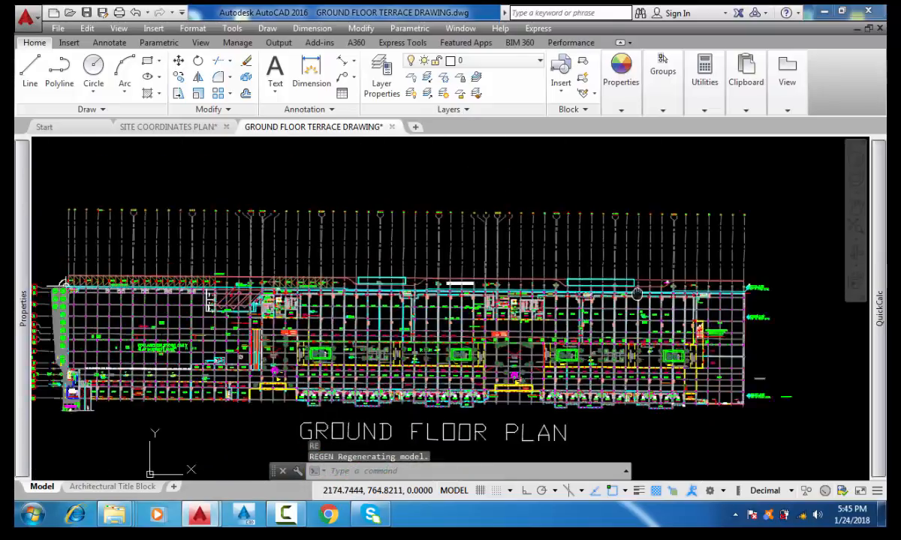
scroll(334, 289, up, 8)
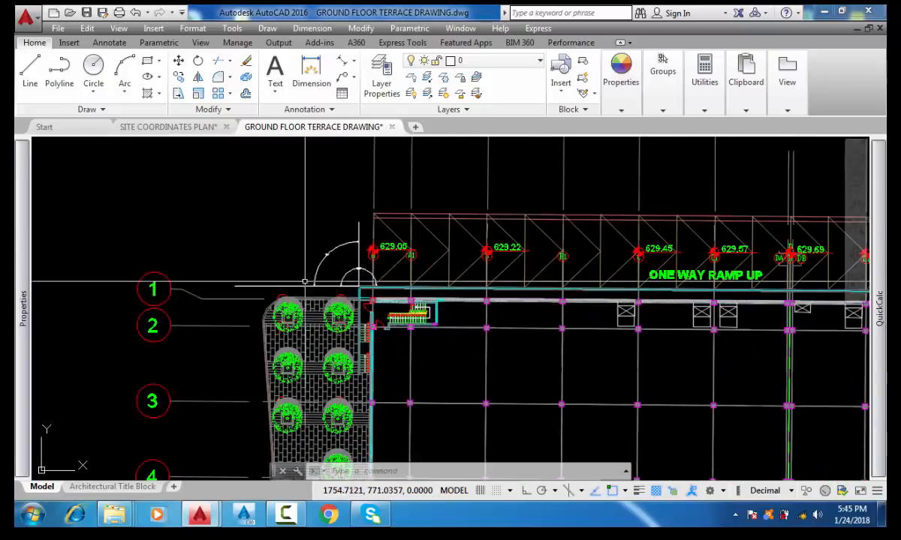
scroll(305, 283, down, 5)
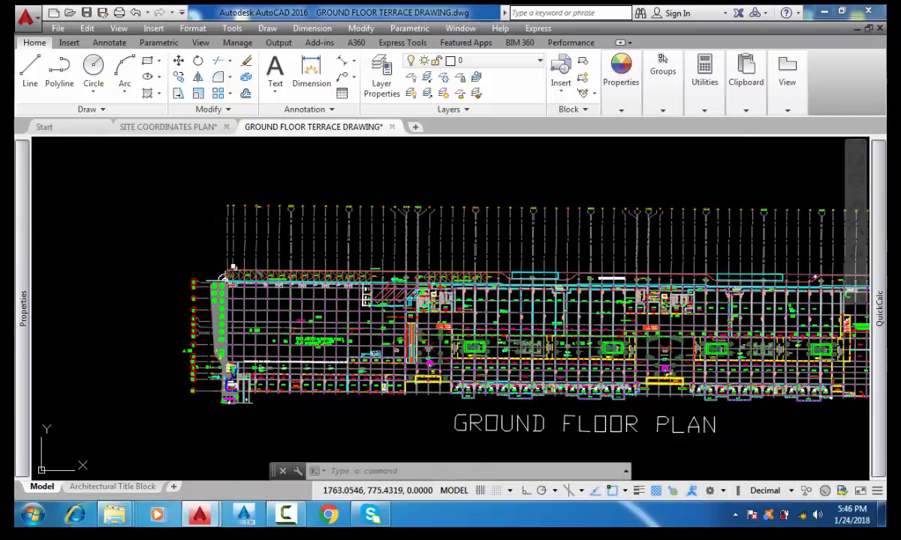
scroll(234, 266, up, 10)
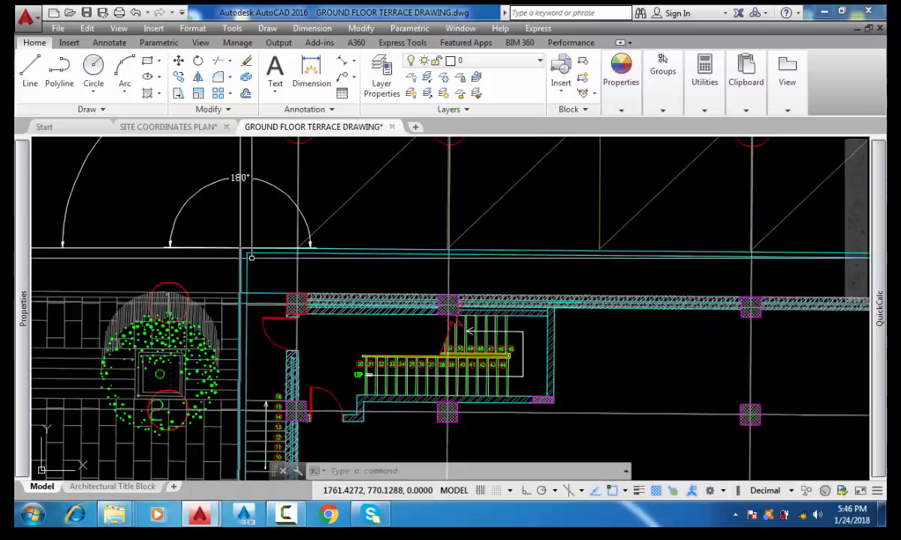
scroll(250, 258, up, 5)
scroll(270, 258, down, 7)
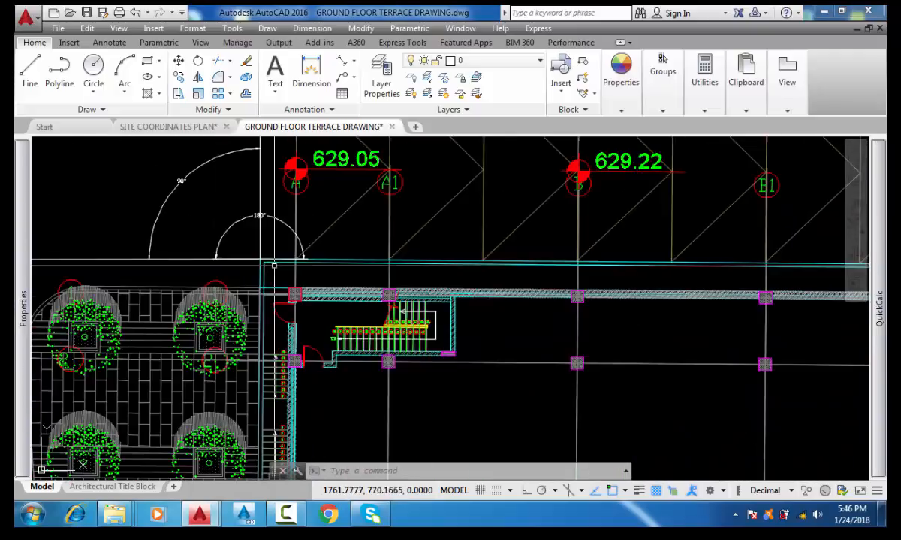
scroll(274, 265, down, 4)
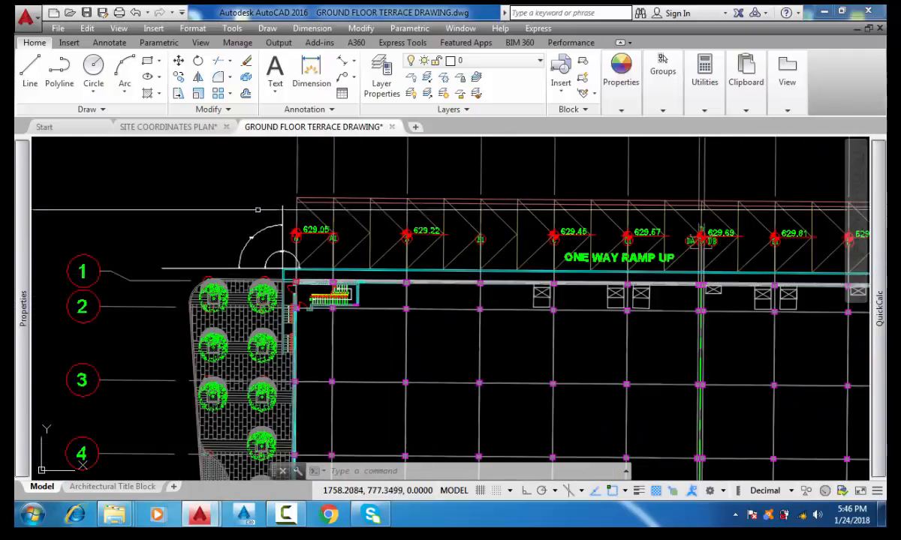
Switch to SITE COORDINATES PLAN and examine the corresponding building corner and its point marker at the 90° angle
click(180, 127)
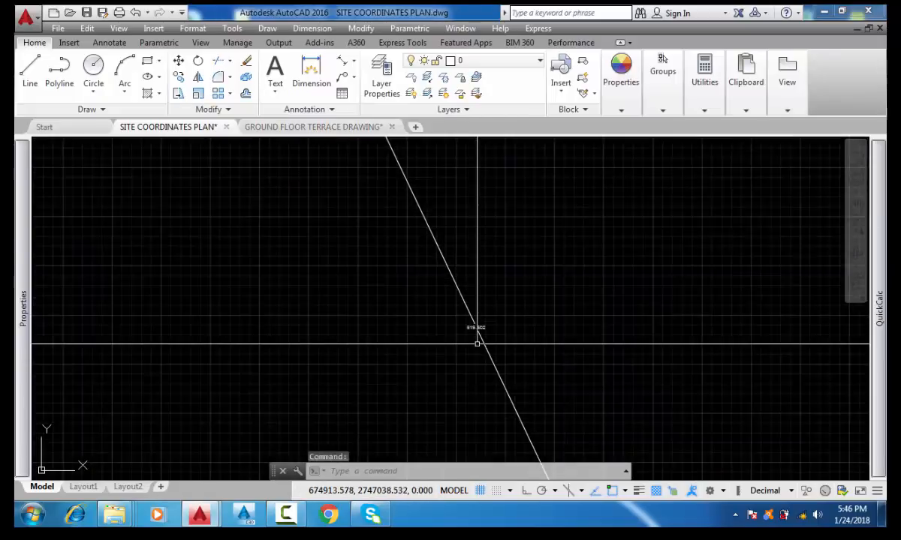
scroll(477, 343, down, 5)
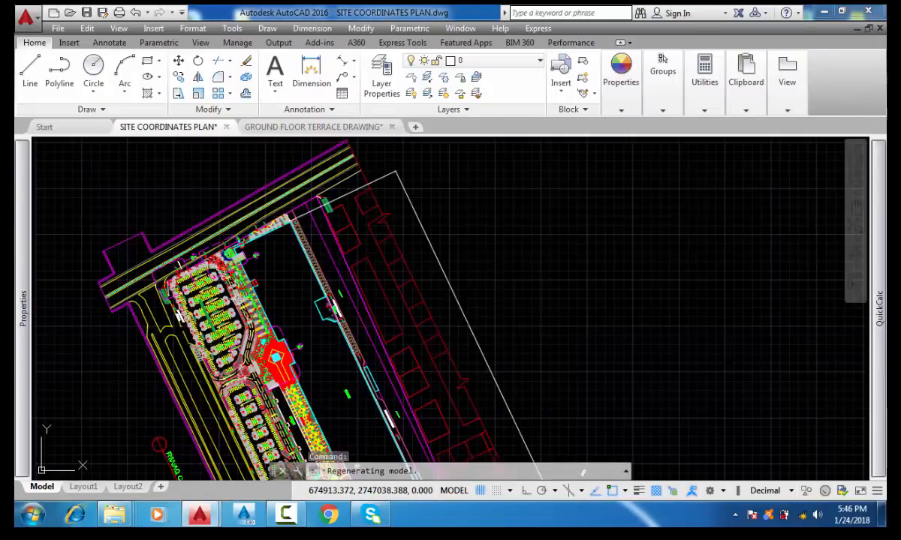
scroll(473, 338, down, 2)
scroll(349, 279, up, 2)
scroll(348, 279, up, 5)
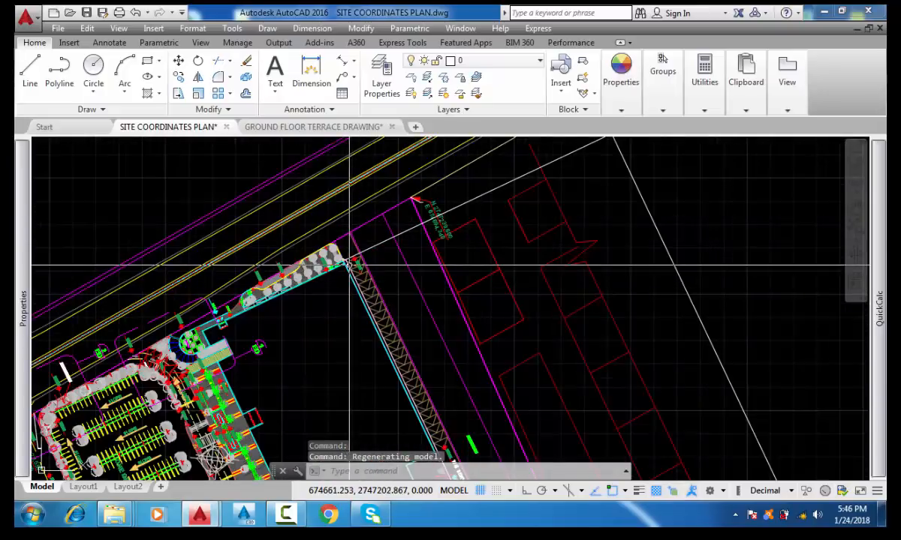
scroll(364, 278, up, 5)
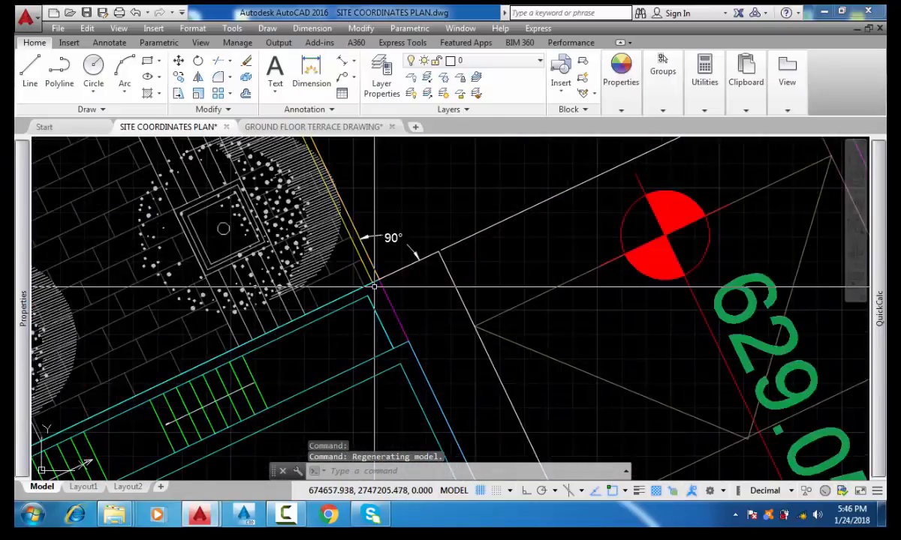
scroll(381, 255, up, 3)
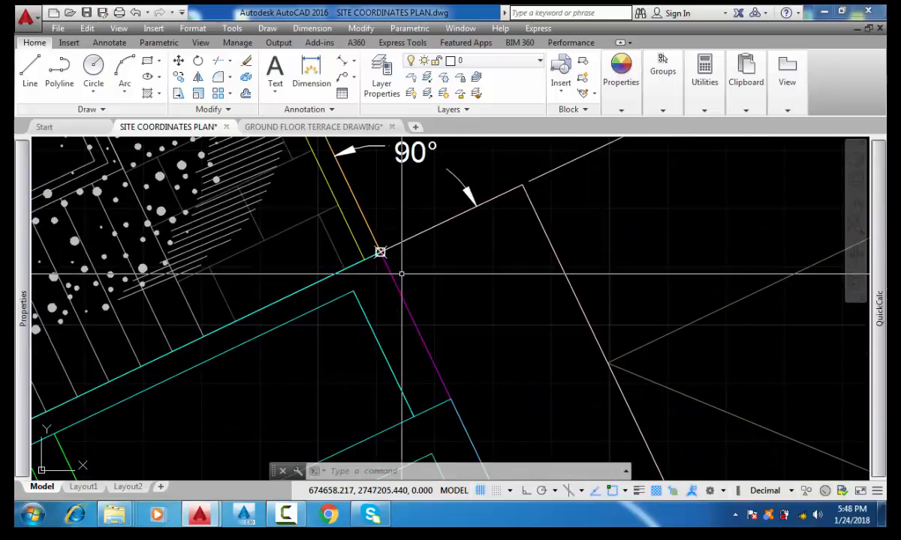
scroll(384, 254, down, 4)
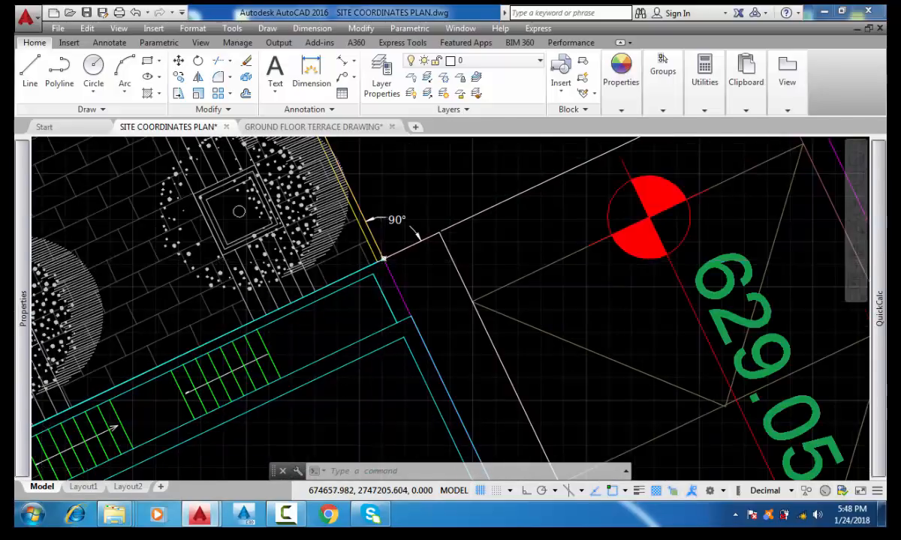
scroll(384, 260, up, 5)
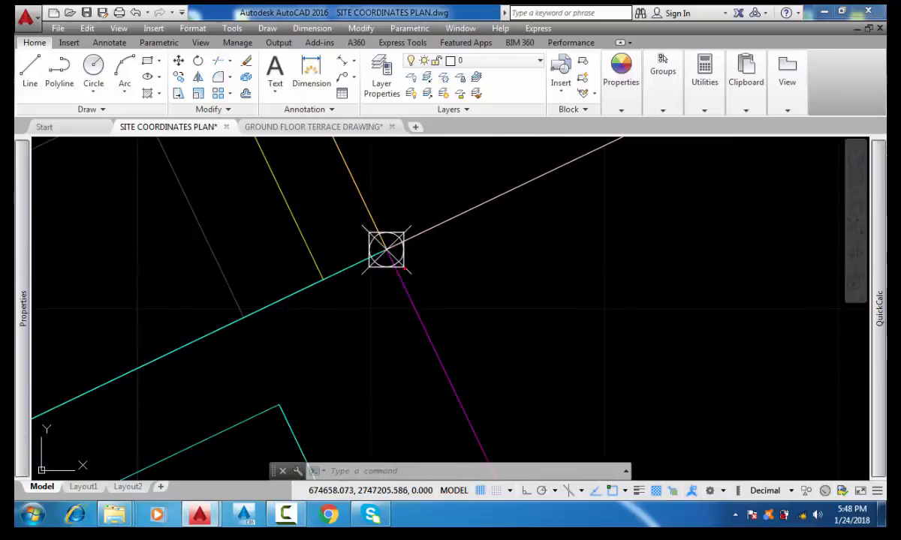
click(405, 268)
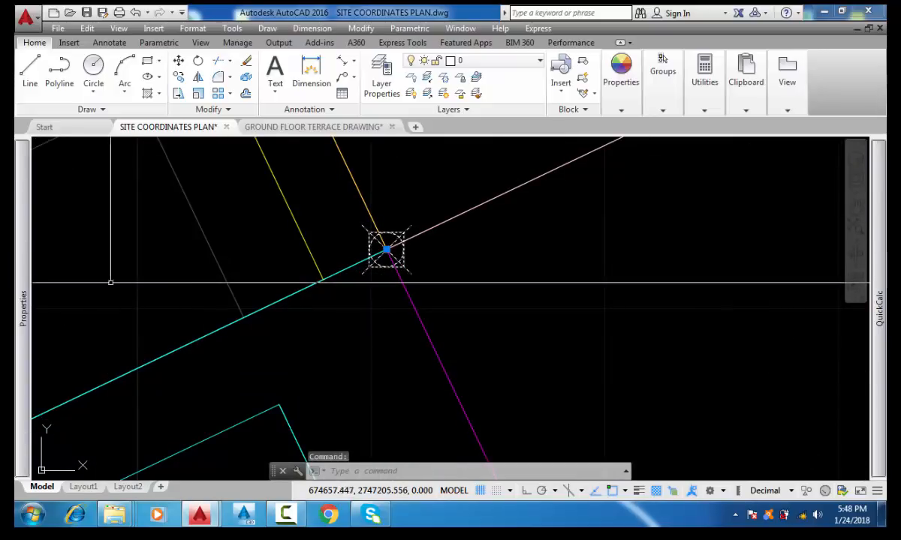
mouse_move(16, 296)
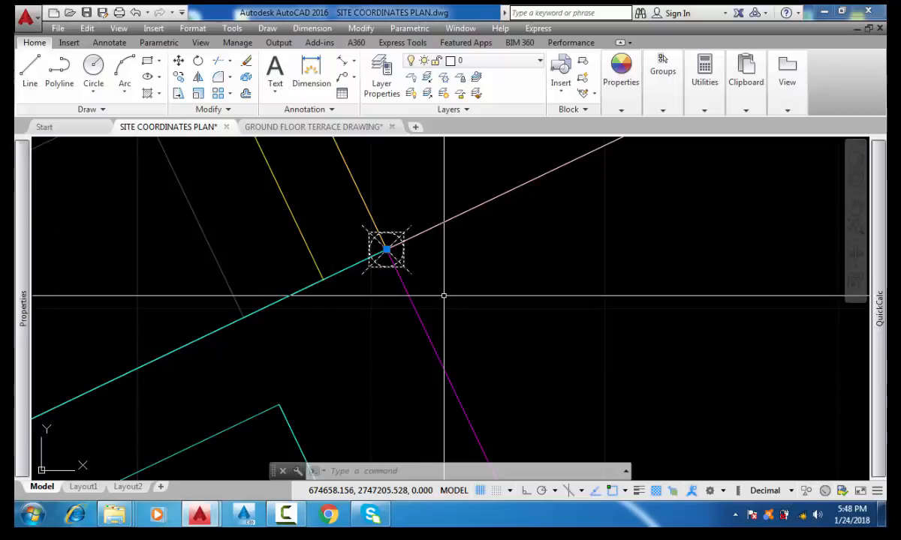
key(Escape)
click(468, 294)
key(Escape)
key(Escape)
key(Escape)
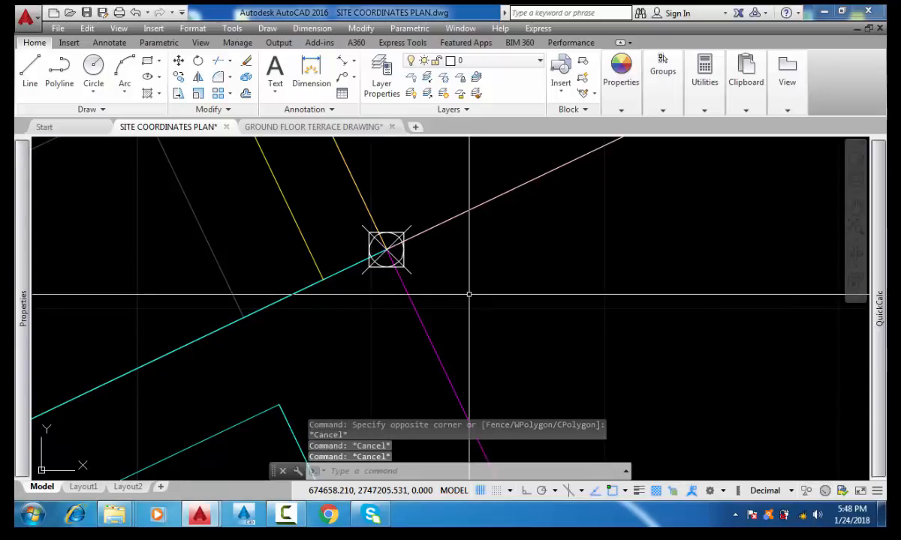
List the data of the point at the 90° building corner in SITE COORDINATES PLAN
text(li)
key(Return)
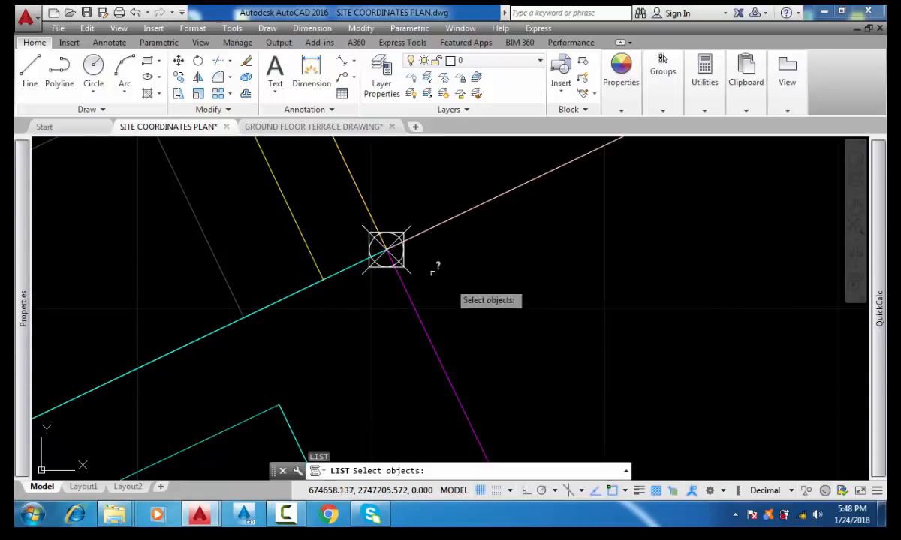
click(386, 249)
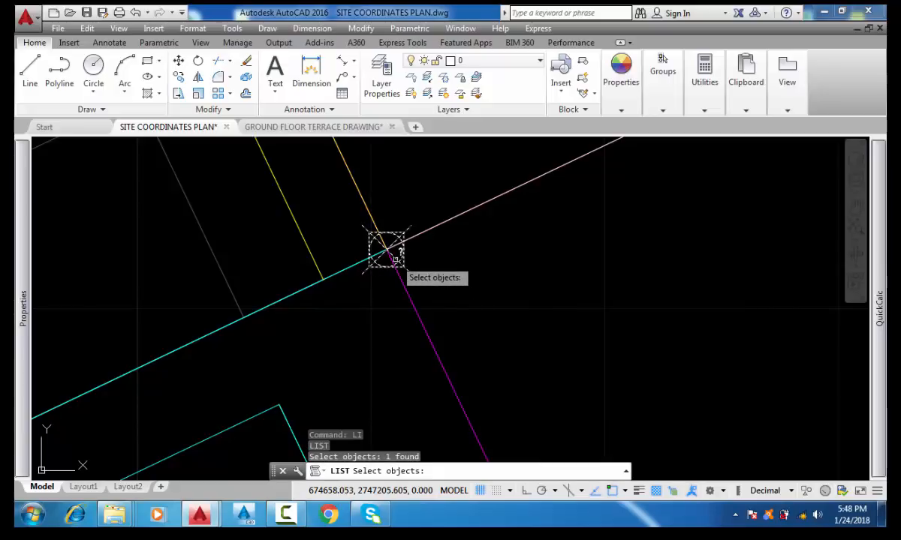
key(Return)
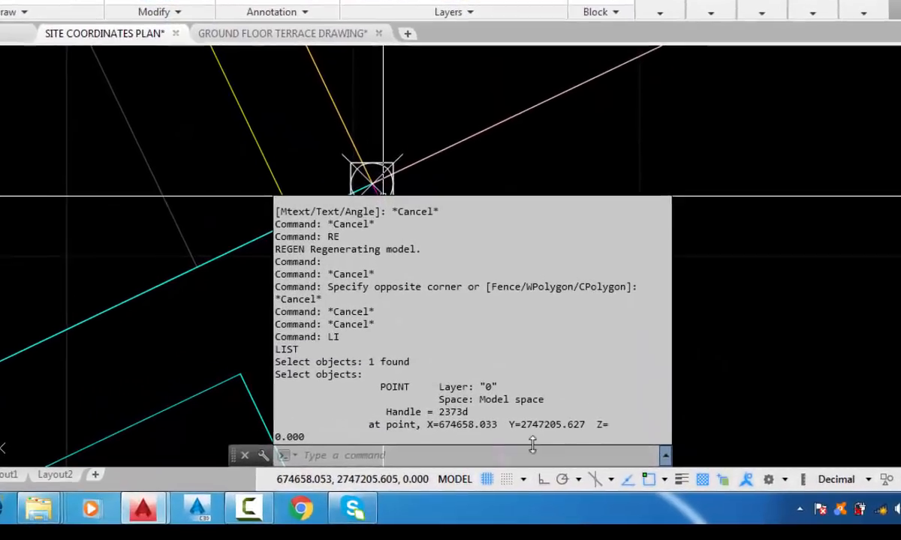
Copy the point's coordinates X=674658.033 Y=2747205.627 from the listing and close the command history
drag(586, 424, 548, 419)
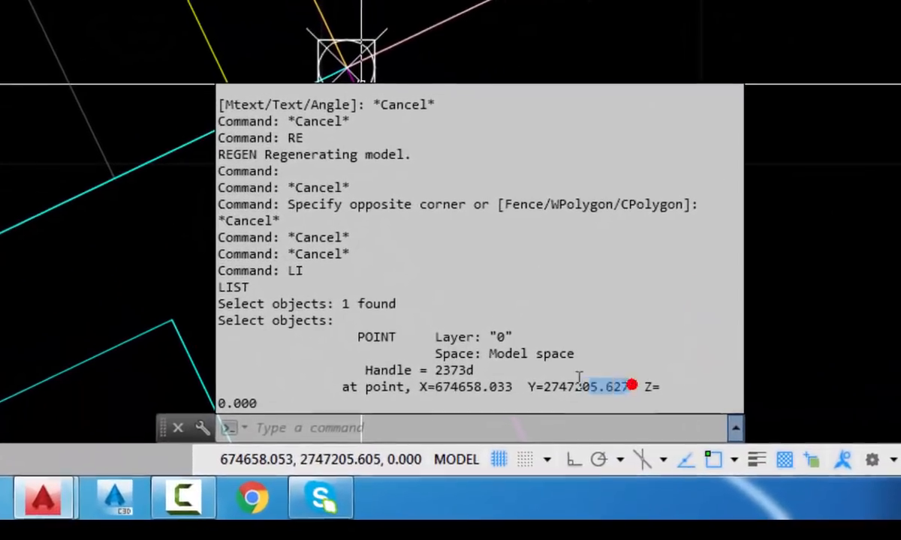
drag(578, 382, 415, 387)
right_click(409, 349)
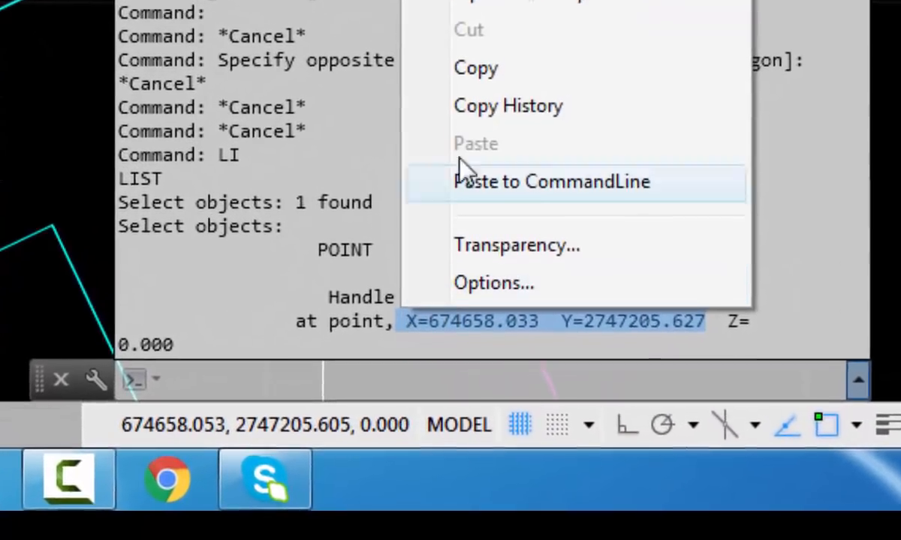
click(463, 60)
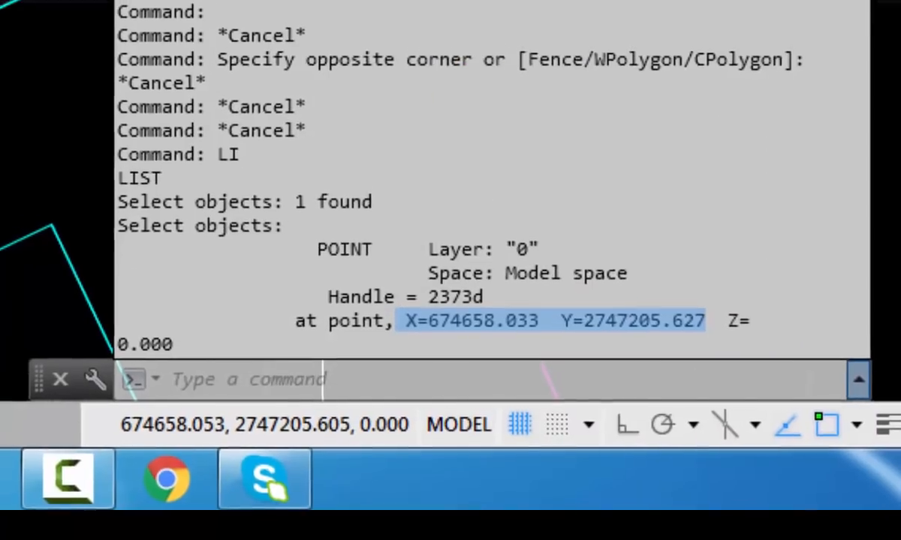
key(F2)
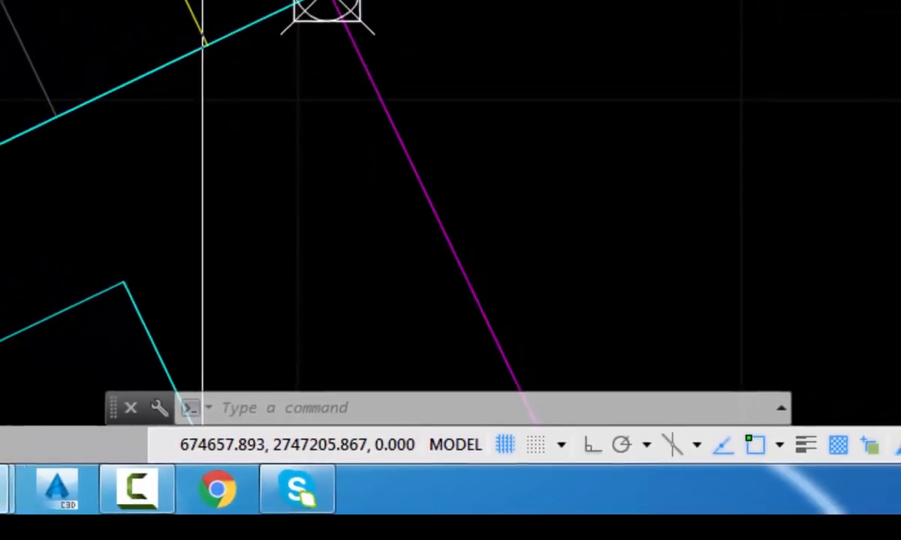
Switch to GROUND FLOOR TERRACE DRAWING and paste the copied coordinates X=674658.033 Y=2747205.627 in the empty area beside the grid A corner
key(alt+Tab)
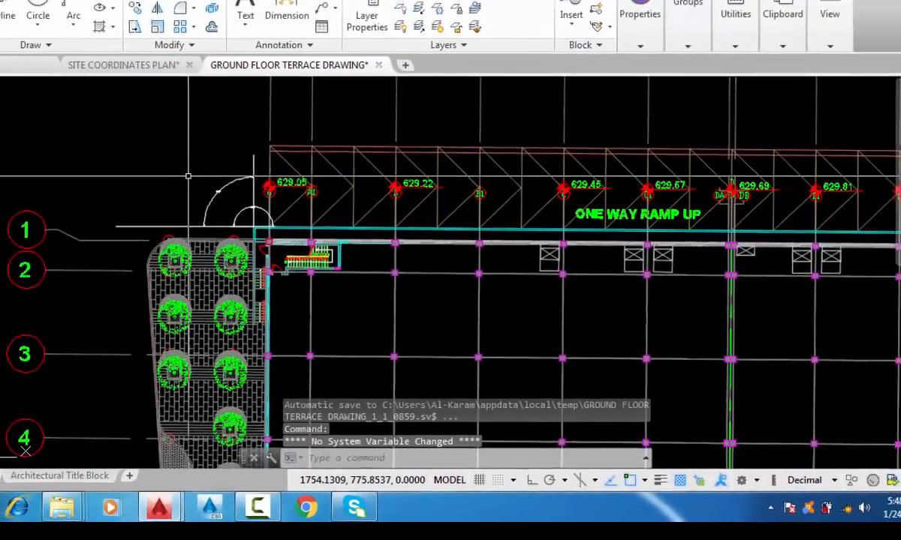
middle_drag(188, 176, 221, 289)
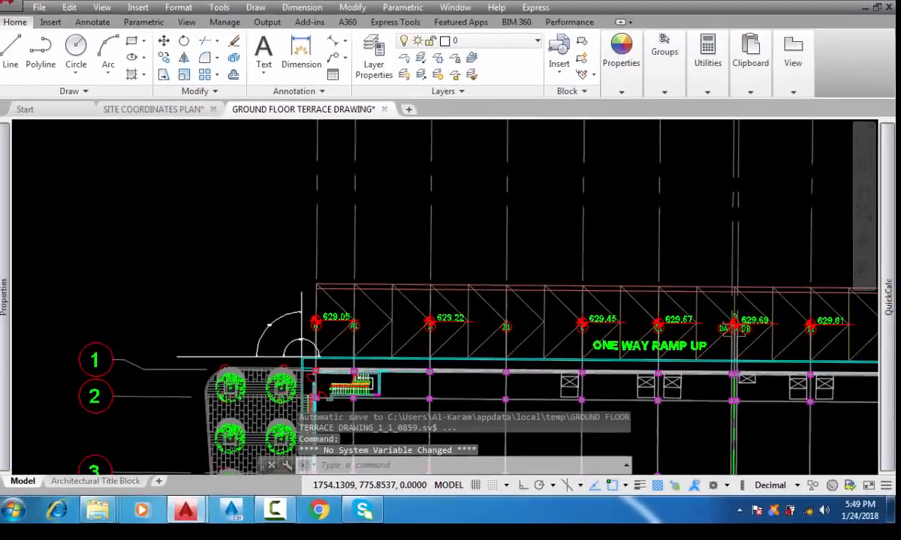
right_click(149, 206)
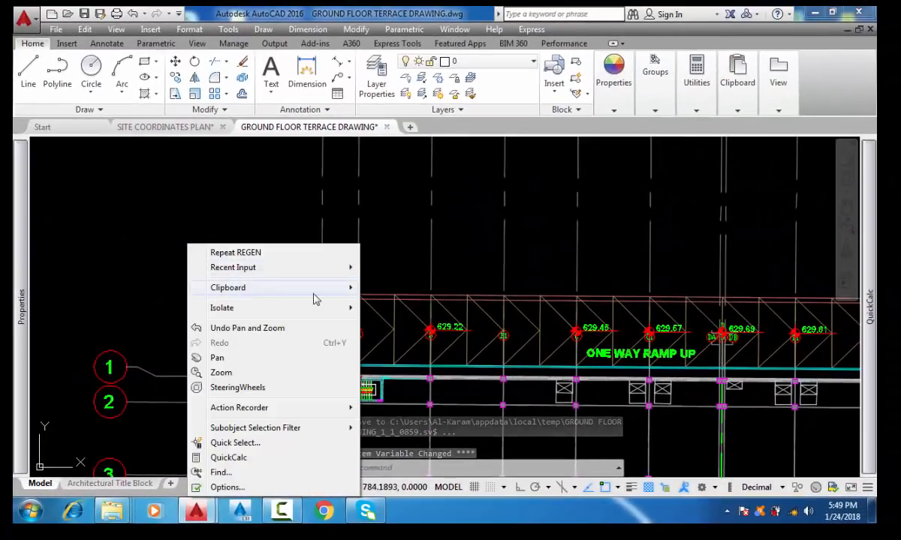
mouse_move(314, 293)
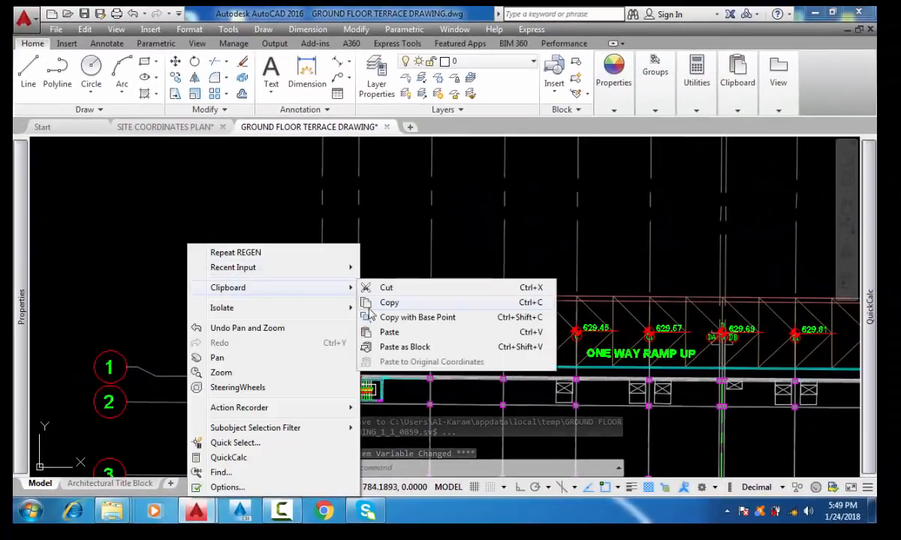
click(385, 332)
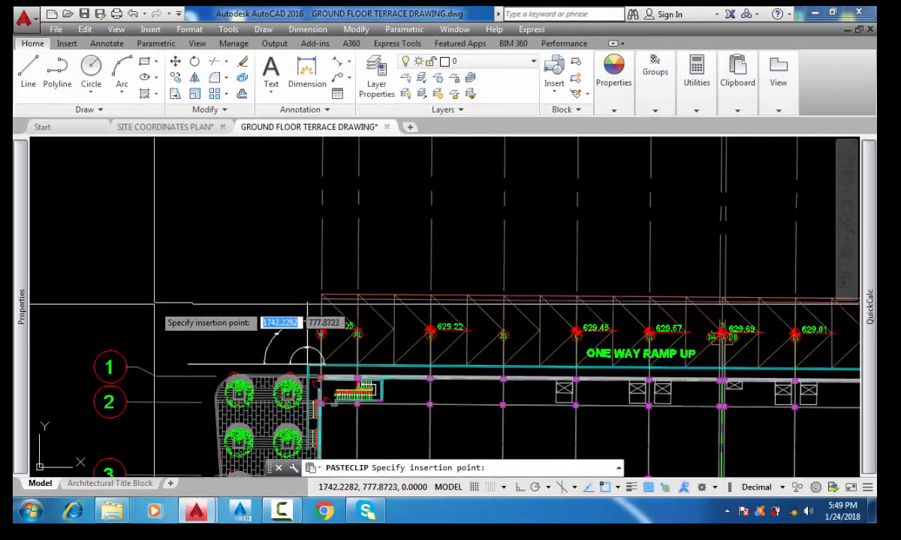
scroll(192, 308, up, 5)
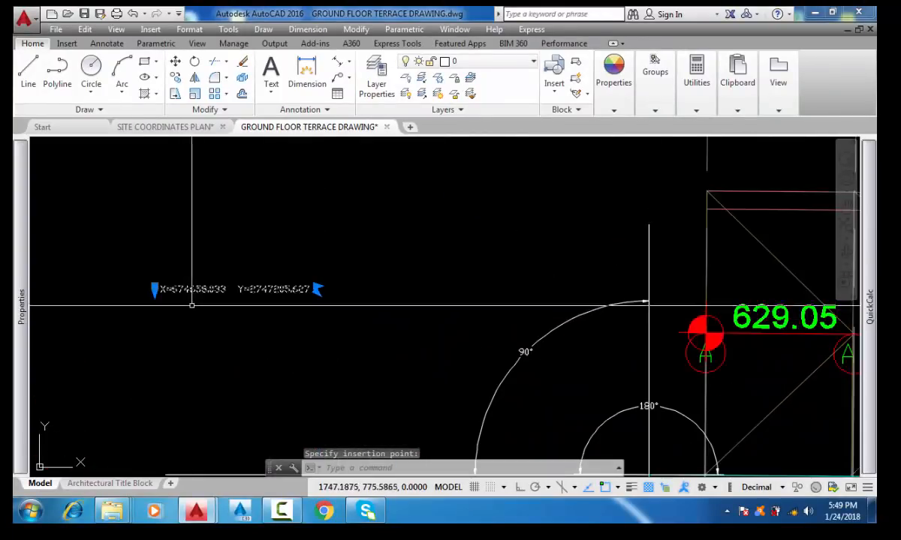
key(Escape)
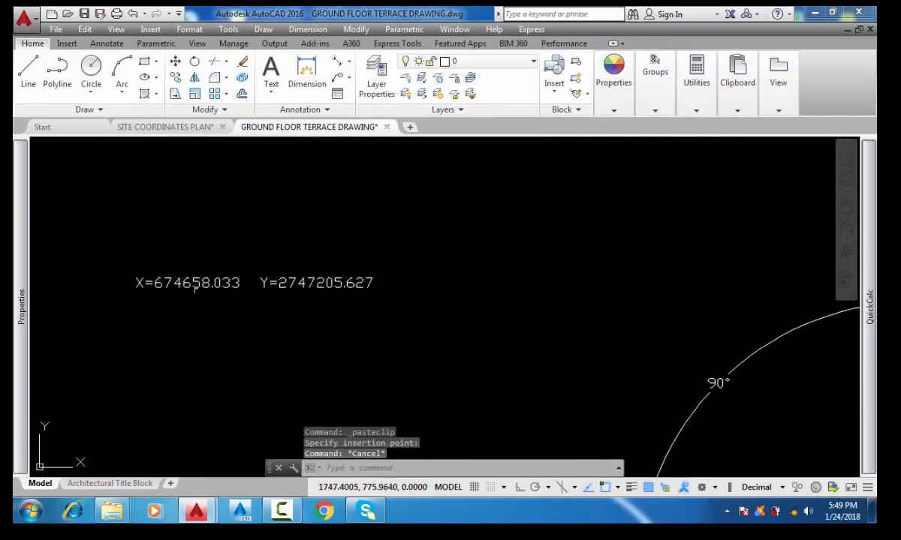
Relabel the pasted coordinates as E=674658.033 and N=2747205.627, and cut the northing out of the text
click(195, 297)
click(191, 286)
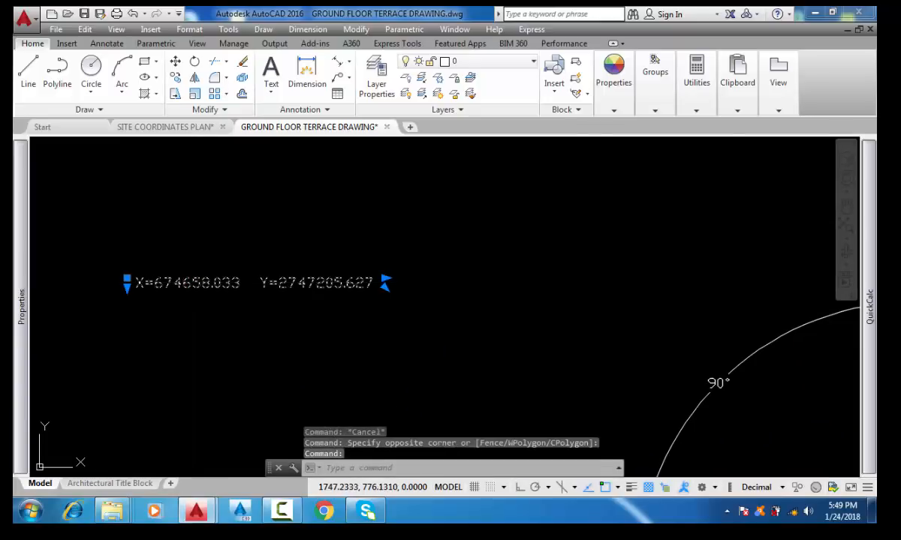
double_click(204, 289)
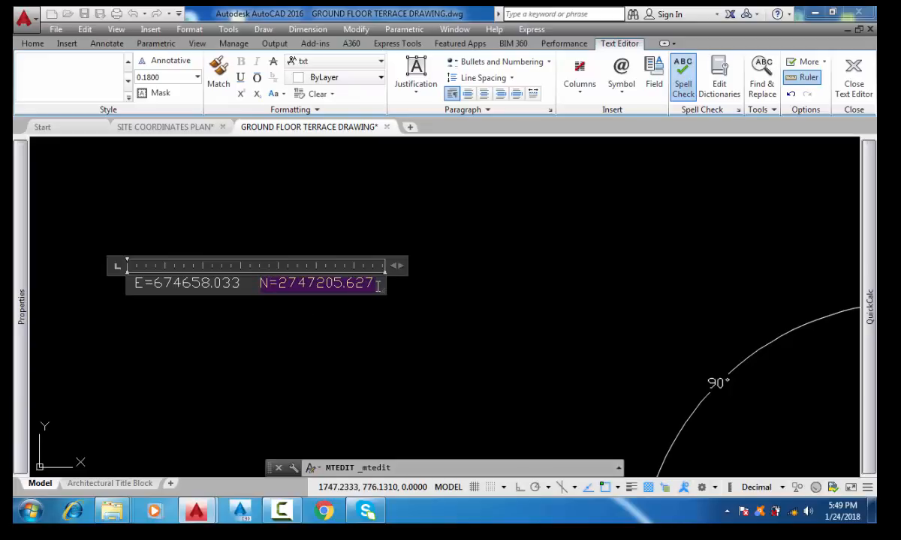
key(ctrl+c)
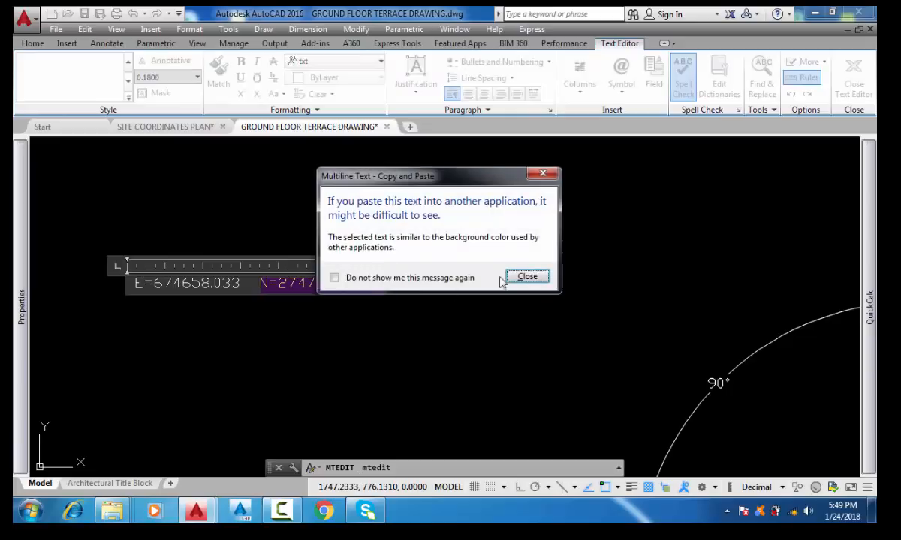
click(544, 176)
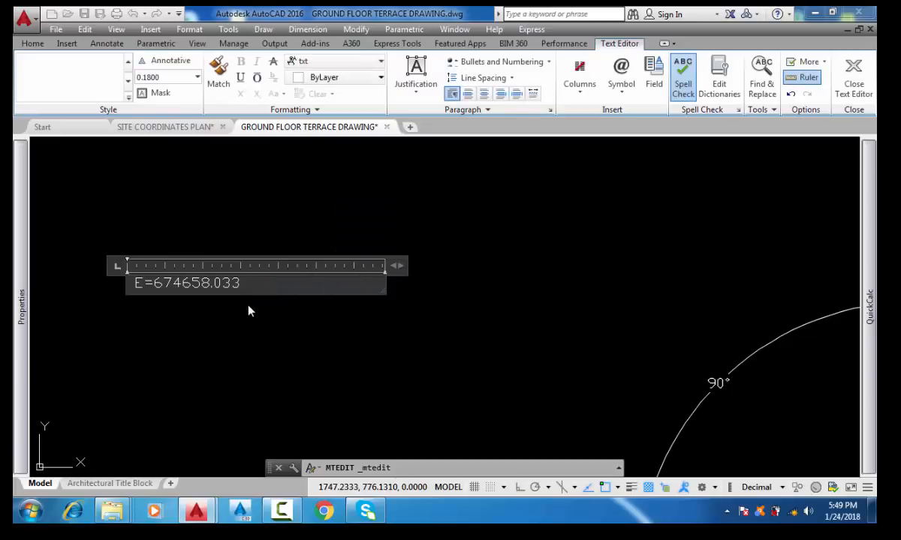
click(253, 353)
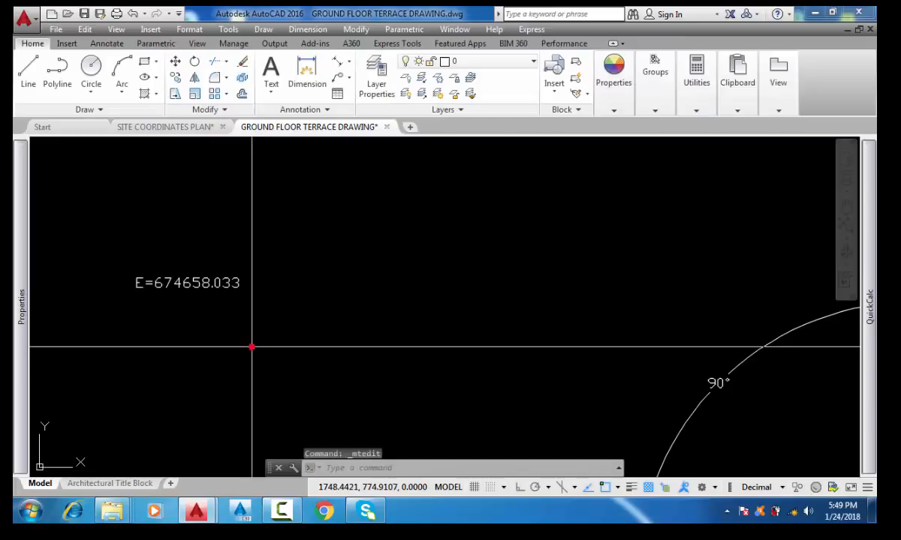
Paste N=2747205.627 as a separate text directly below E=674658.033
scroll(172, 321, up, 2)
key(ctrl+v)
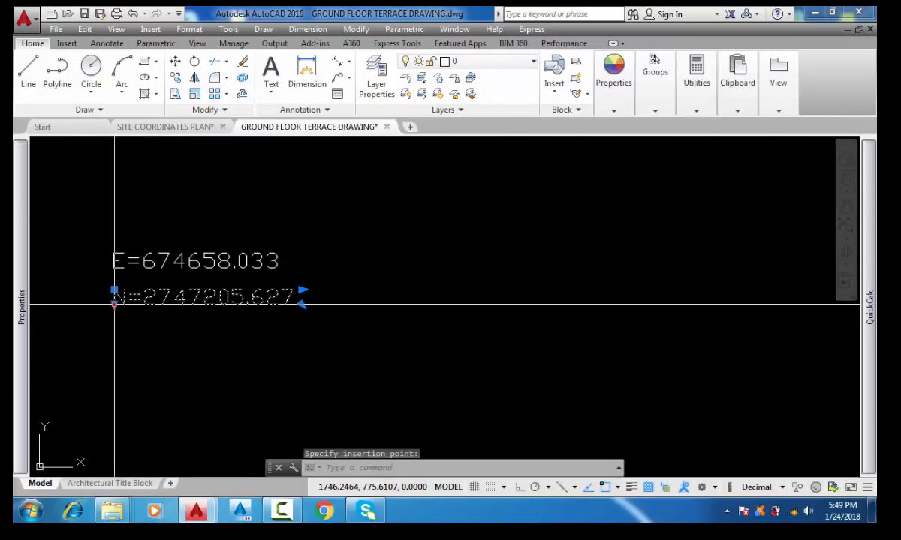
key(Escape)
Copy the slanted E=674881.634 N=2746737.041 text from the Z8 corner to the area beside the grid A corner's coordinates
scroll(184, 240, down, 5)
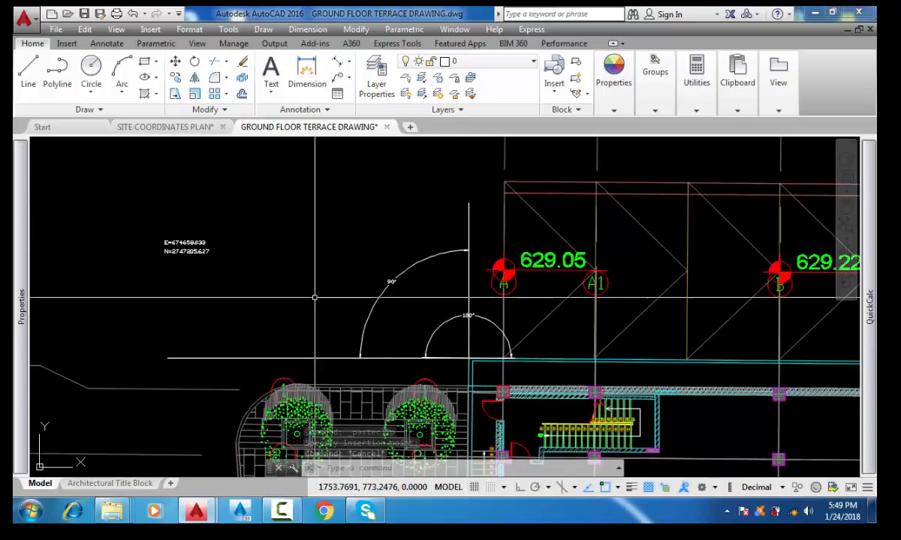
scroll(317, 298, down, 6)
scroll(317, 299, down, 2)
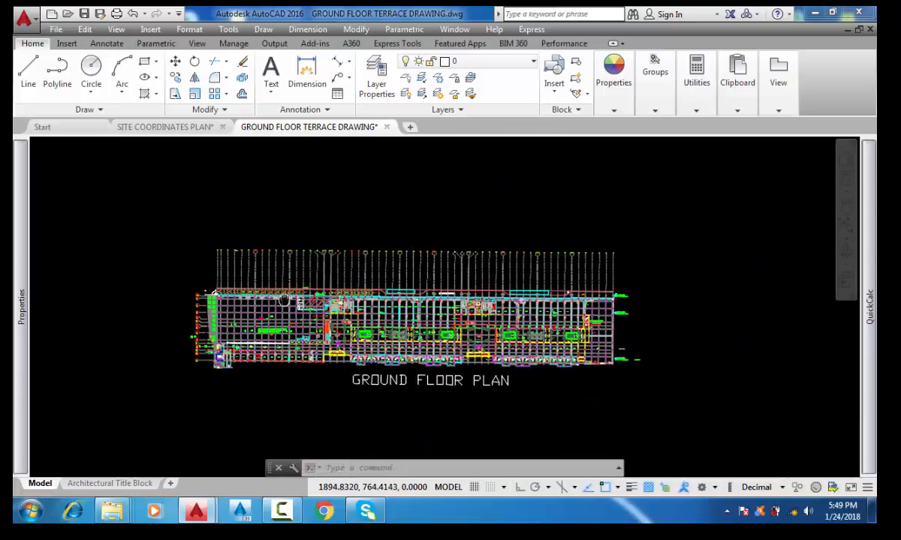
scroll(535, 306, up, 8)
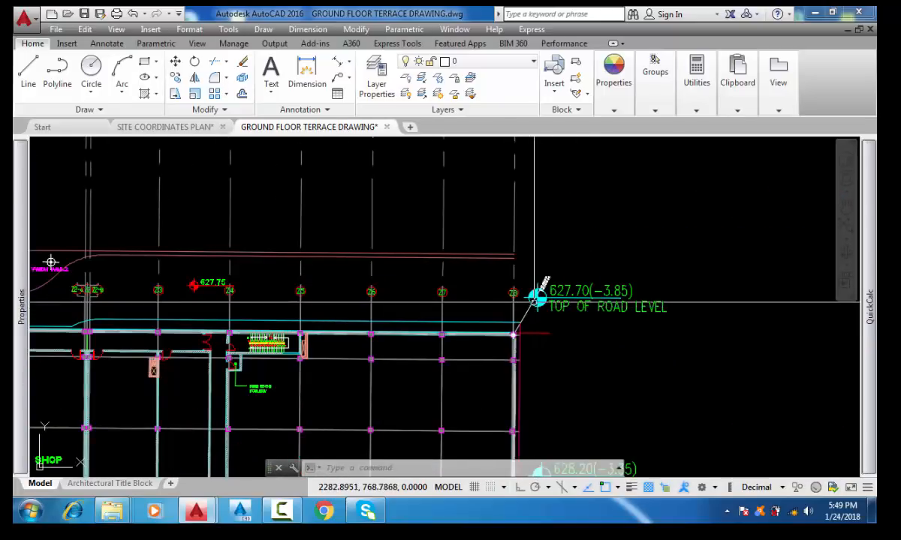
scroll(537, 300, up, 4)
scroll(556, 274, down, 4)
scroll(565, 262, down, 3)
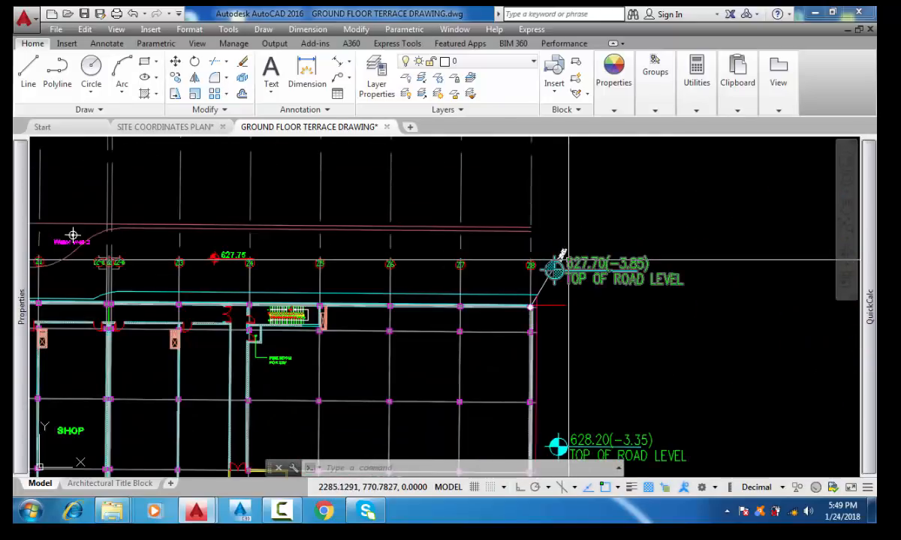
scroll(581, 260, up, 7)
scroll(581, 259, up, 2)
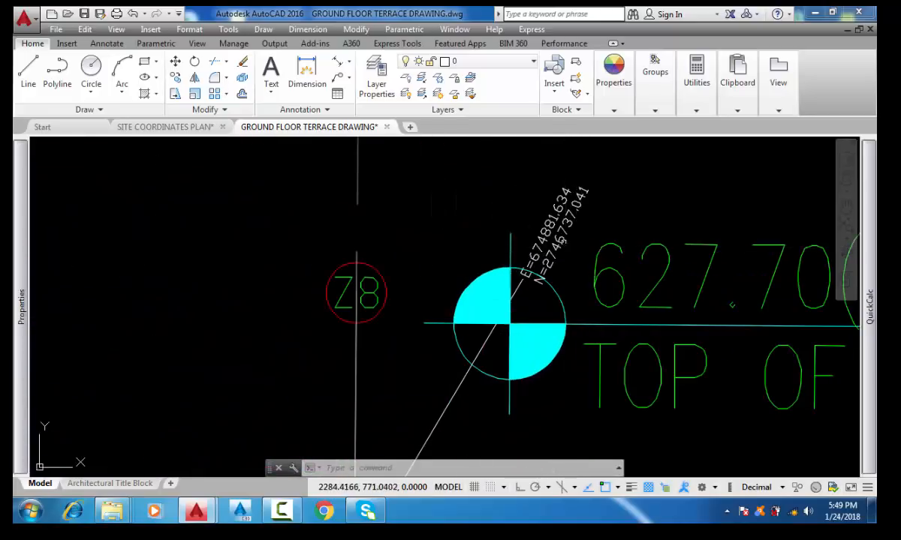
right_click(539, 200)
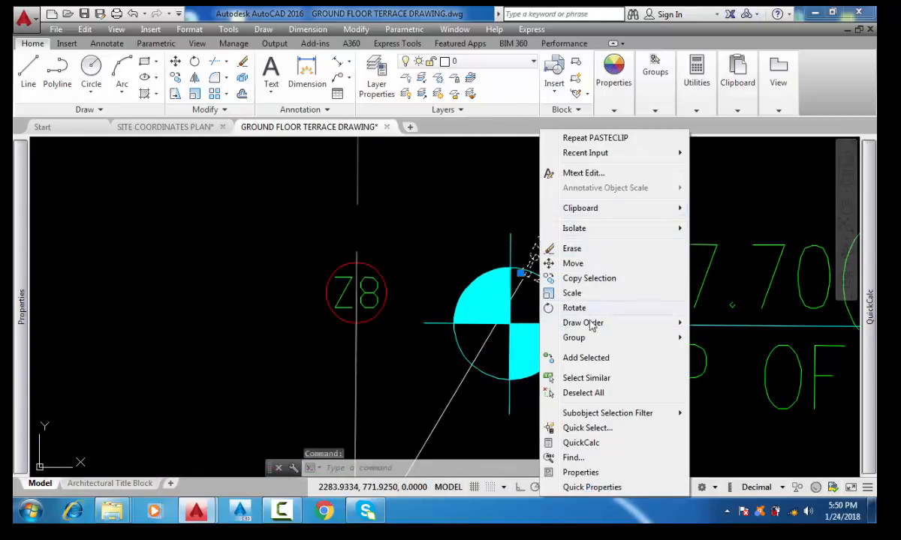
mouse_move(565, 331)
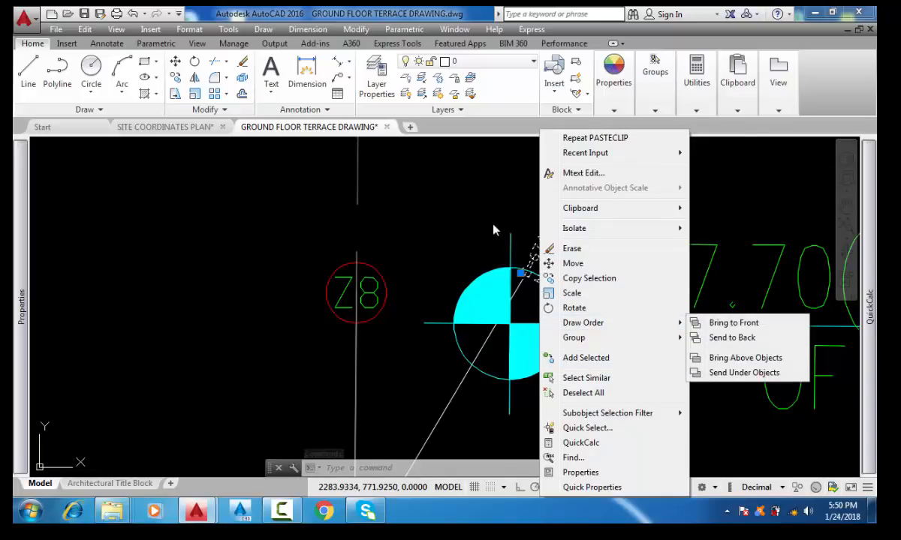
click(493, 230)
text(C)
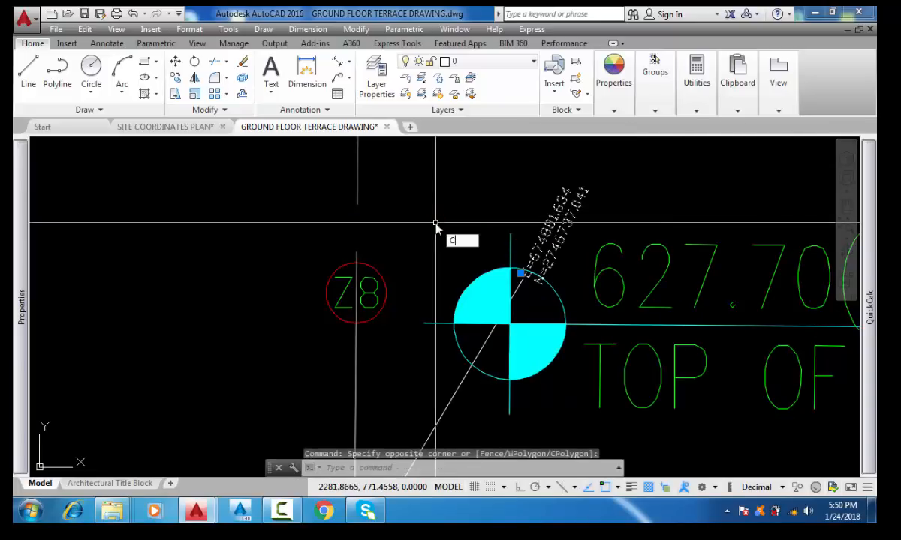
text(O)
key(Return)
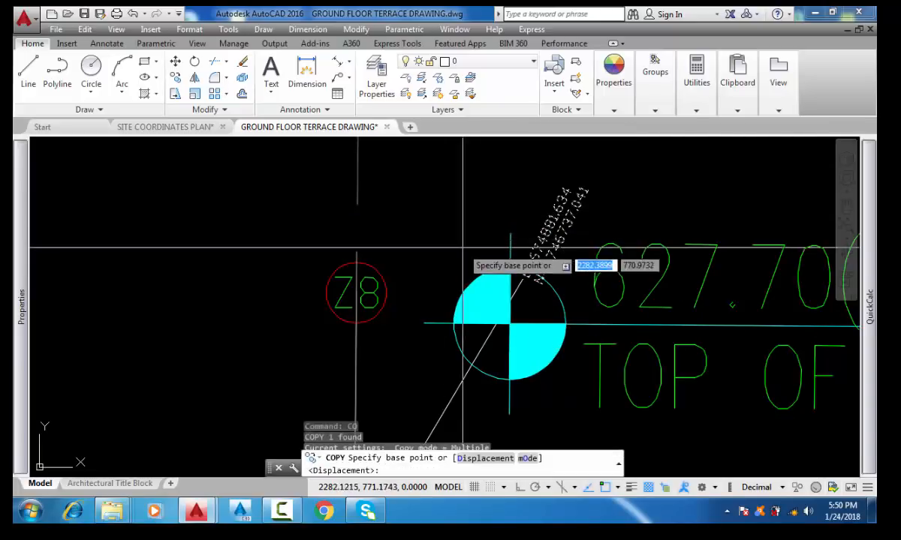
click(544, 180)
scroll(623, 225, down, 5)
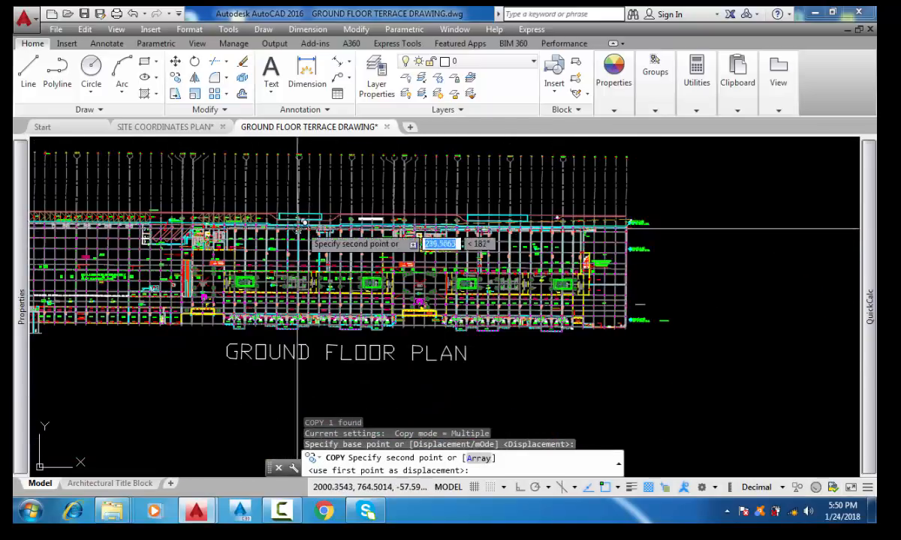
middle_drag(34, 202, 439, 260)
scroll(443, 270, up, 5)
scroll(412, 280, up, 4)
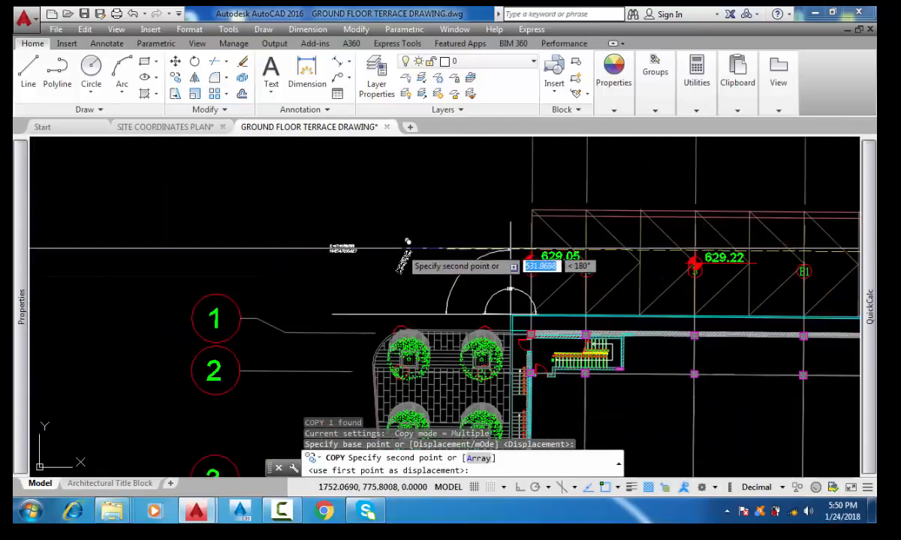
middle_drag(394, 225, 422, 238)
scroll(415, 226, up, 5)
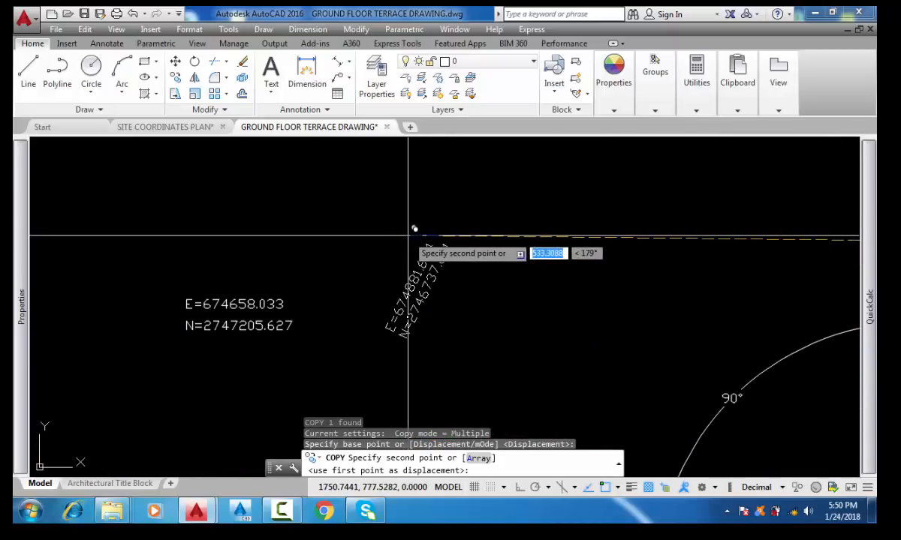
click(412, 229)
key(Escape)
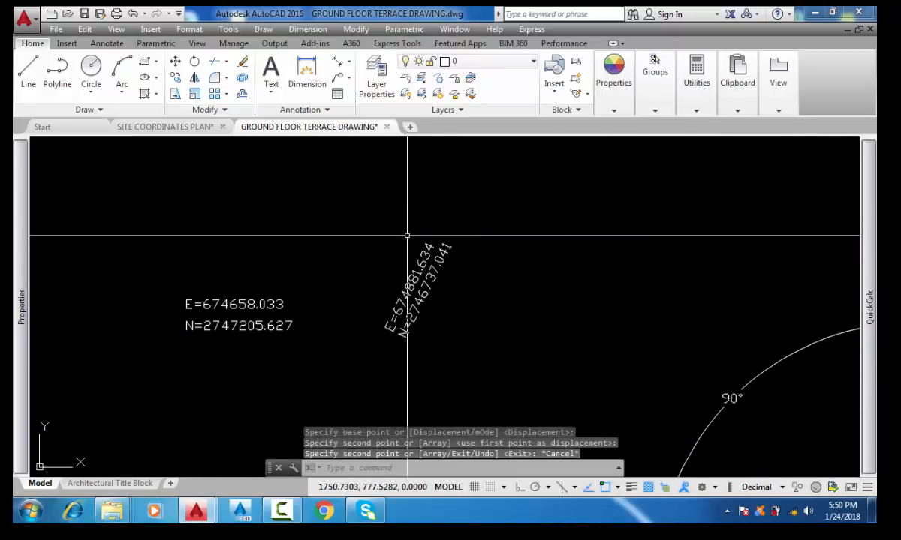
Copy both corners' coordinate texts from beside grid A and paste them into a new blank drawing
scroll(407, 236, down, 4)
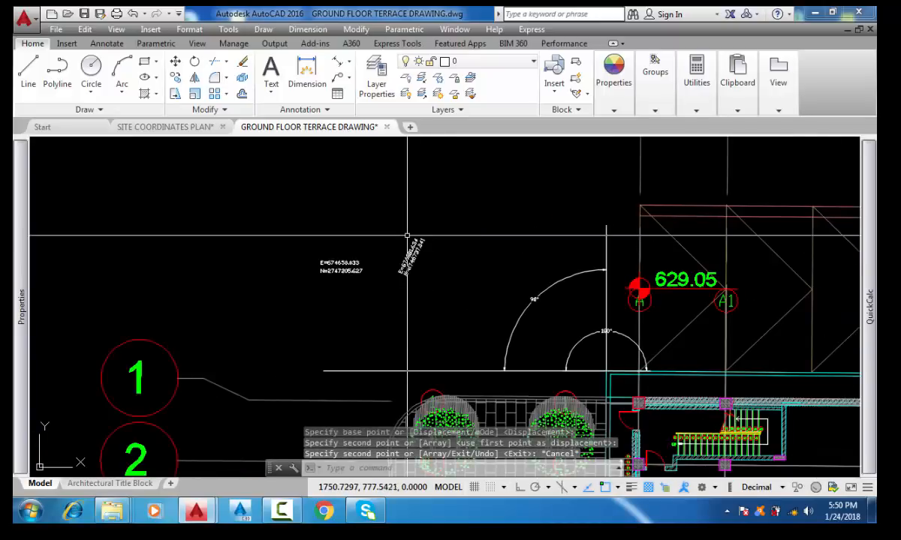
click(453, 209)
click(305, 299)
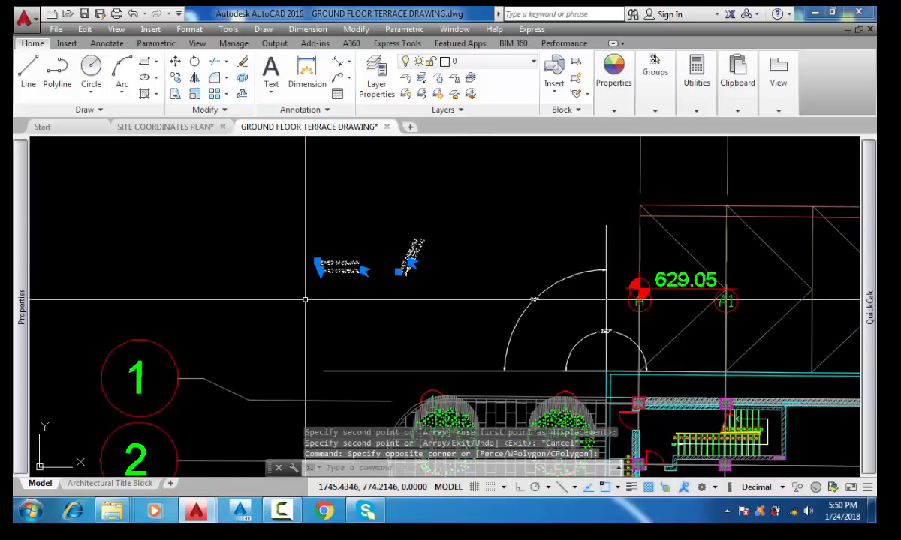
key(ctrl+c)
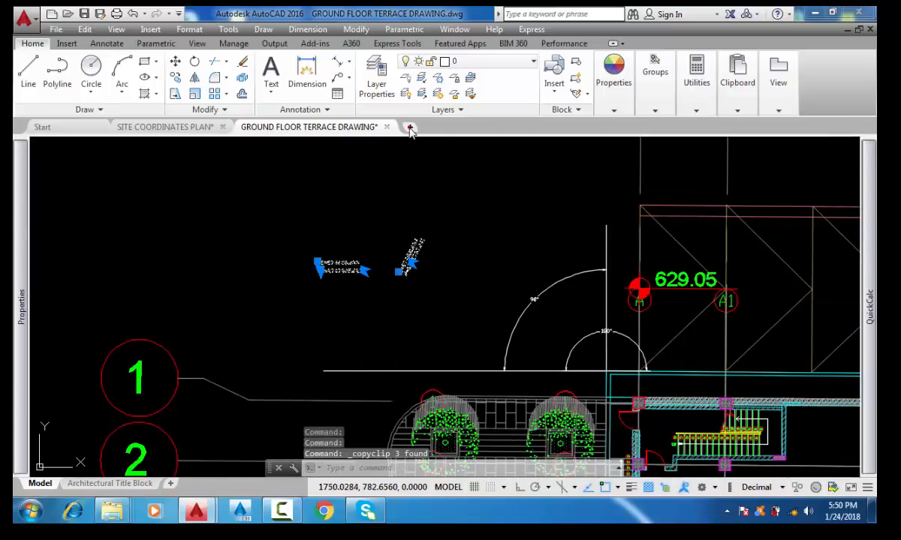
key(ctrl+n)
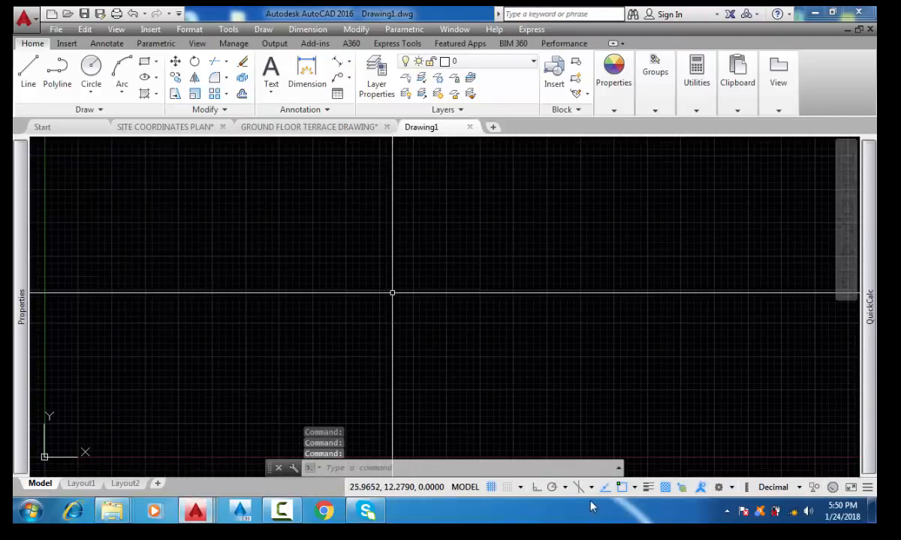
key(ctrl+v)
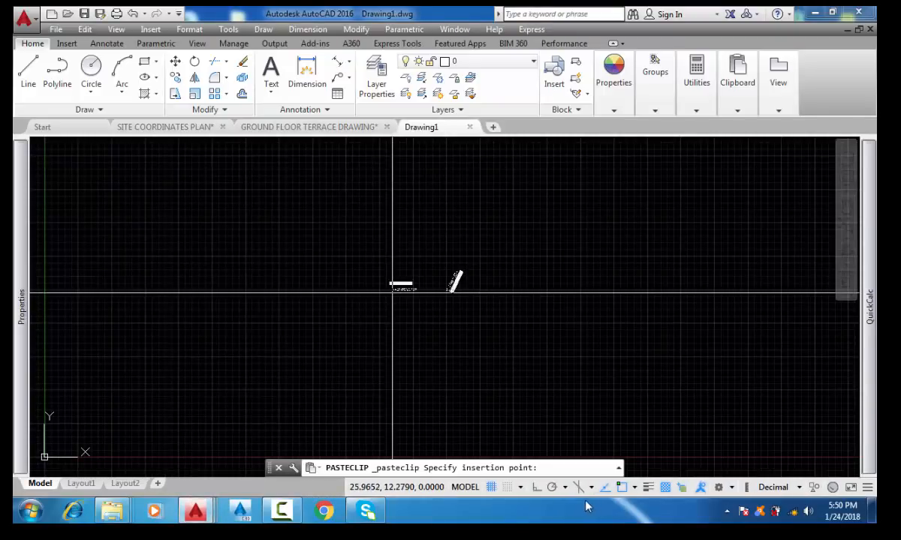
click(352, 305)
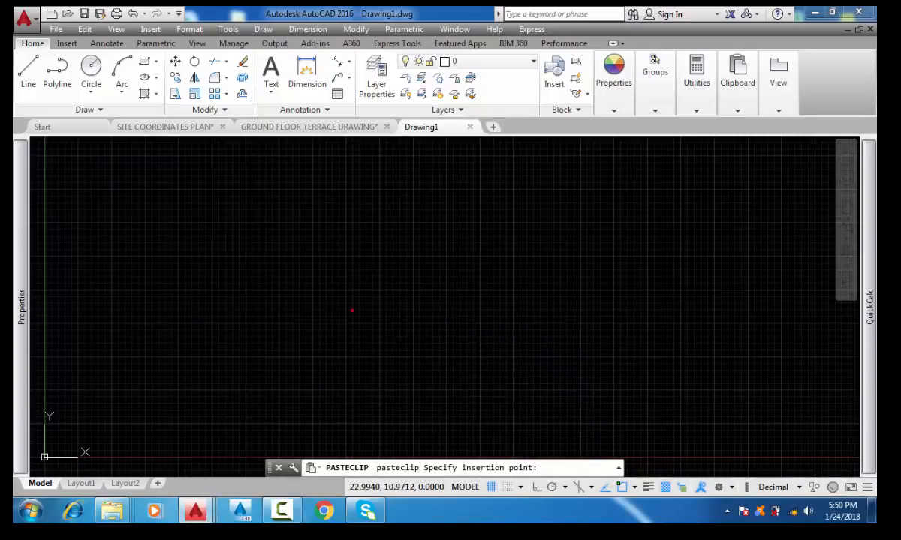
scroll(412, 312, up, 8)
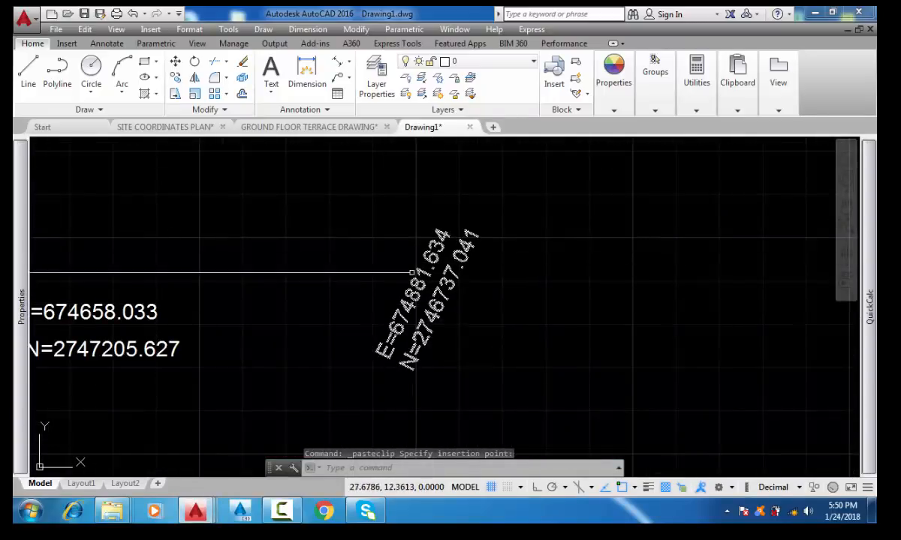
middle_drag(152, 348, 230, 347)
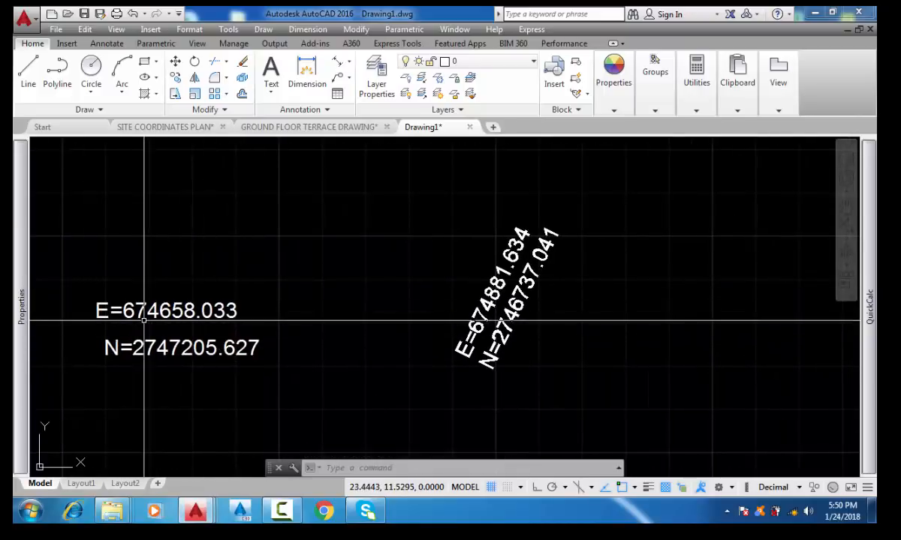
middle_drag(434, 316, 298, 317)
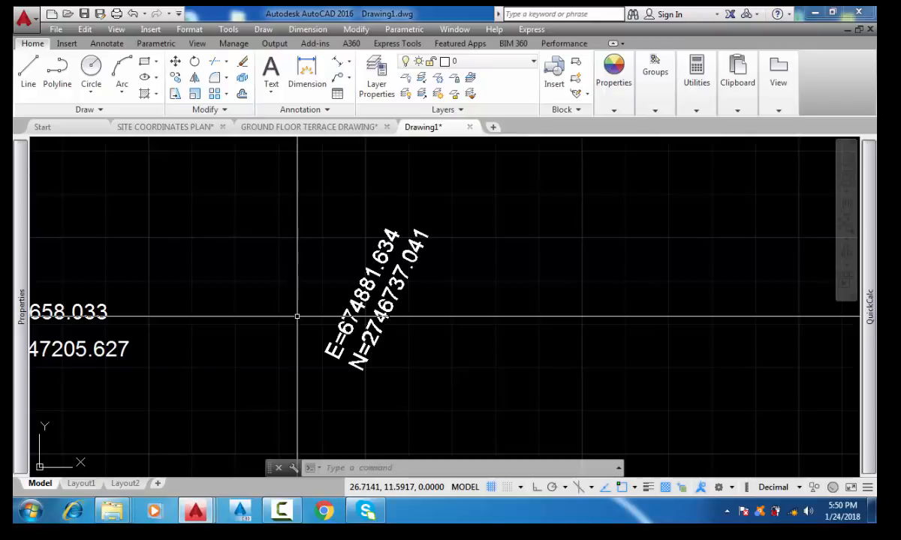
Set the point style to a circle with a diagonal cross through it, keeping the size relative to the screen
click(187, 29)
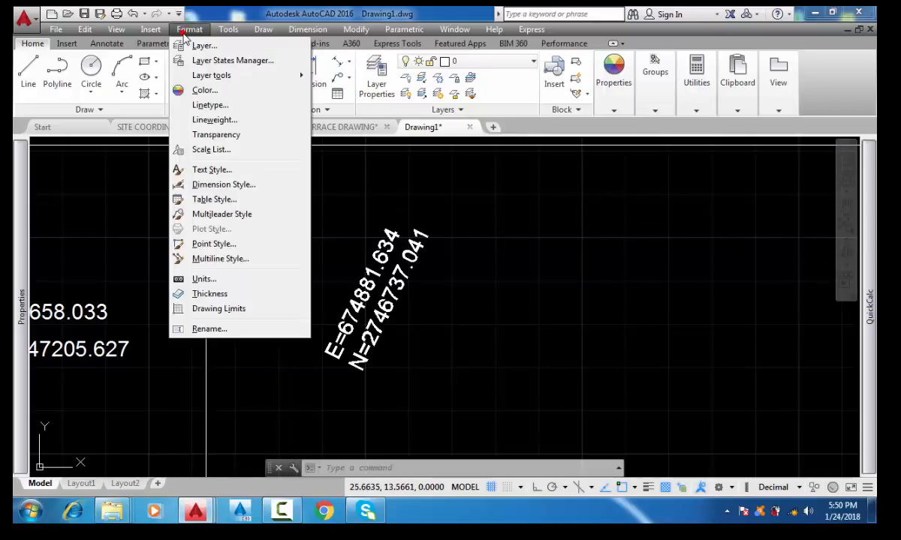
click(214, 244)
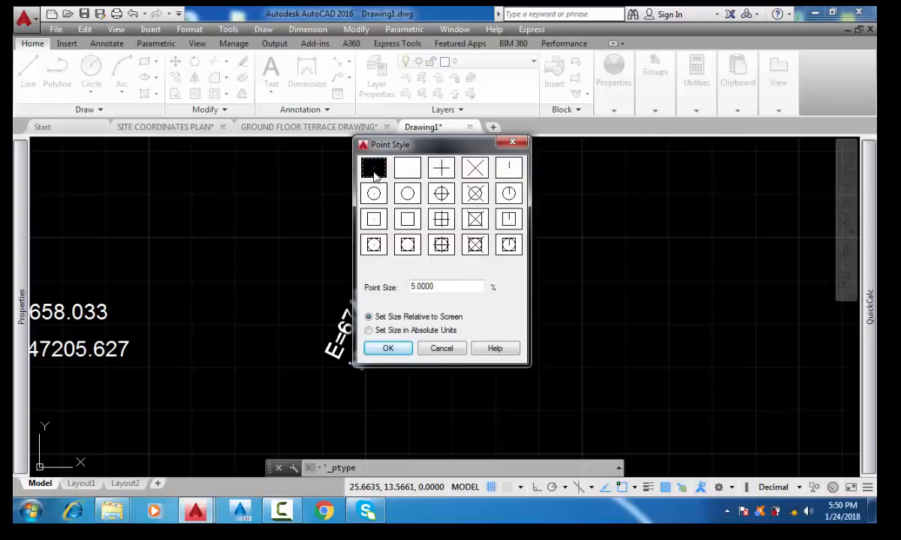
click(475, 194)
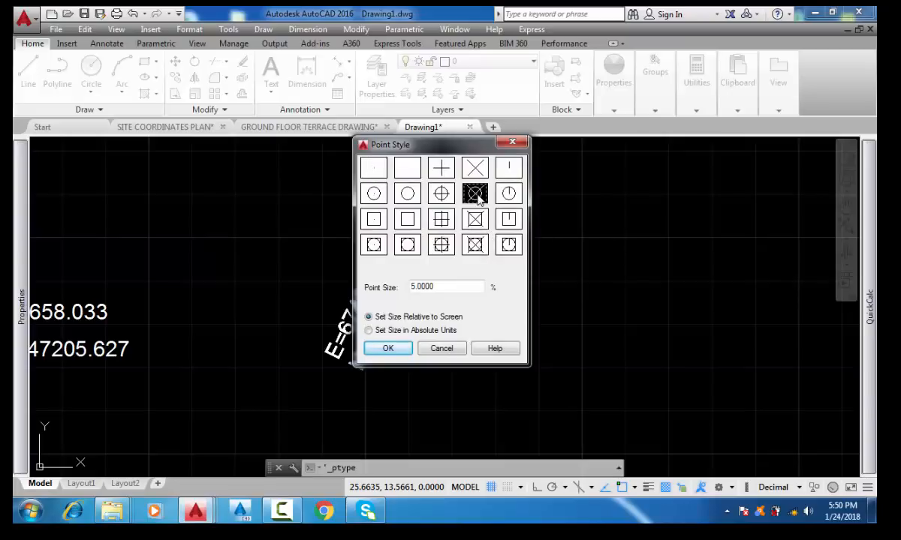
click(405, 349)
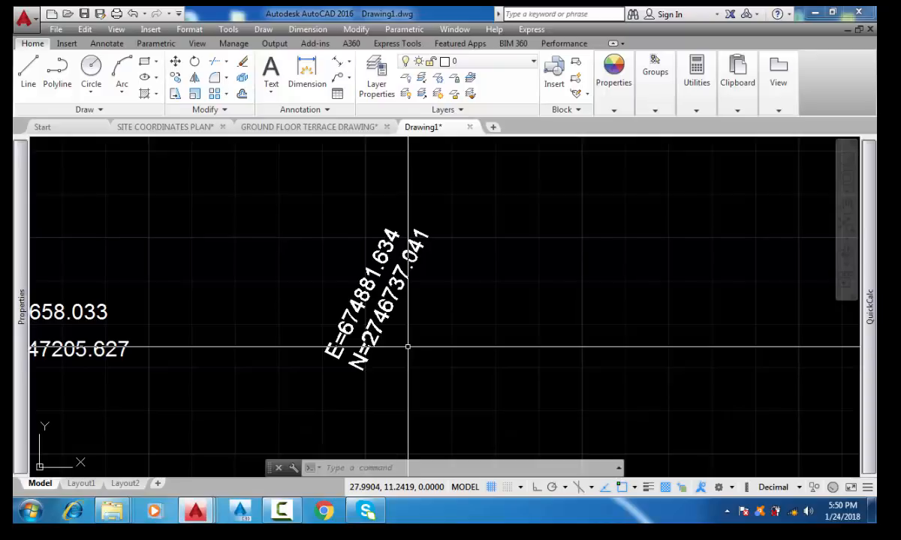
Place a point at the slanted text's coordinates, 674881.634,2746737.041
text(POINT)
key(Return)
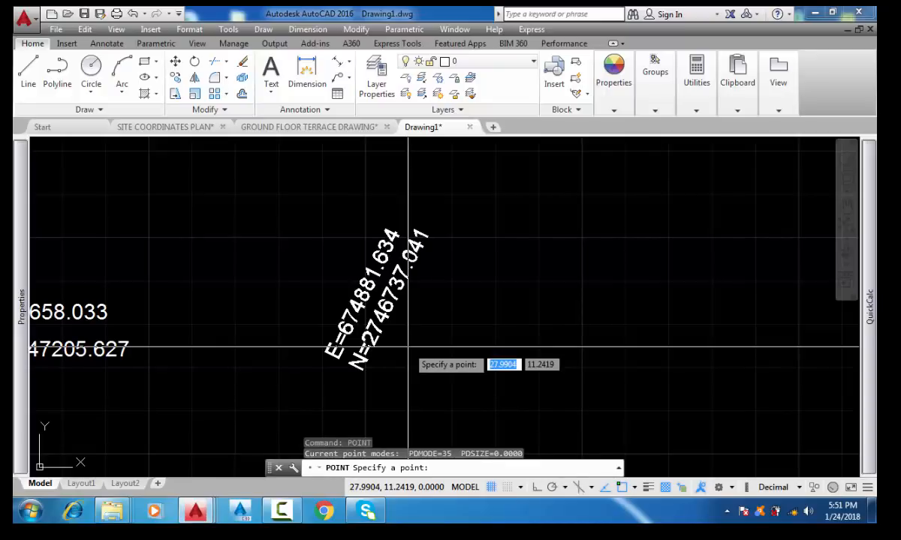
text(67)
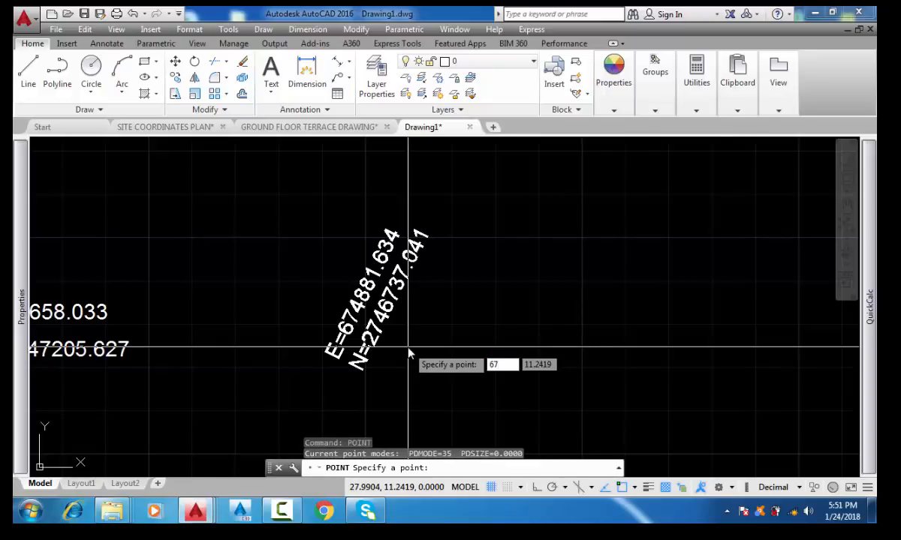
text(4881.)
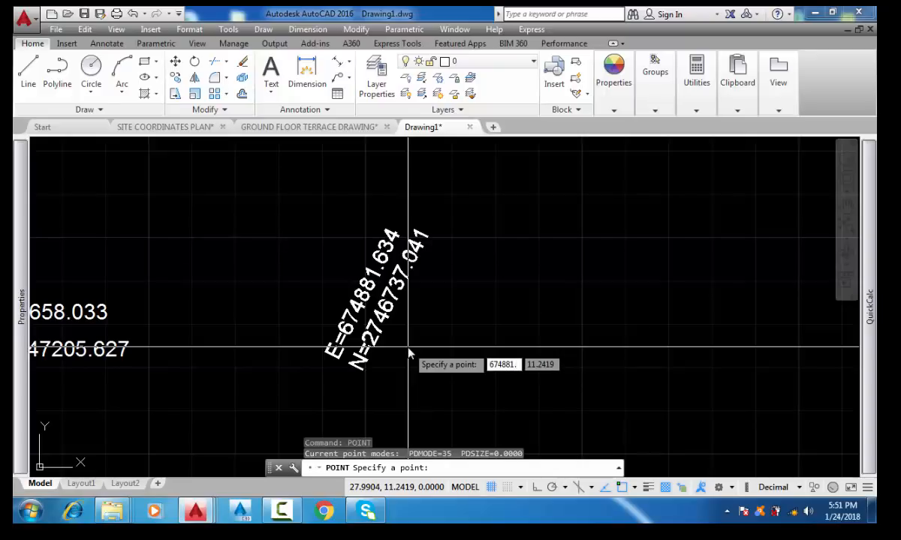
text(634)
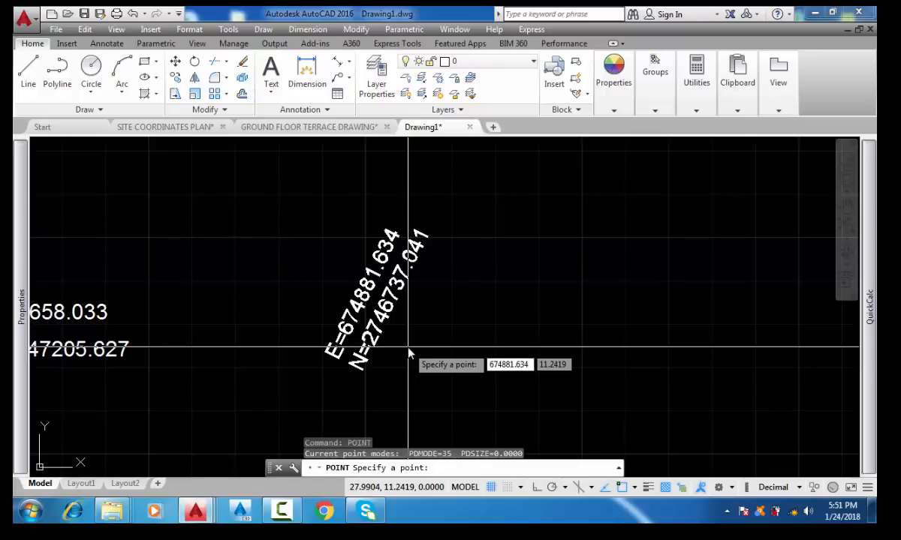
key(Tab)
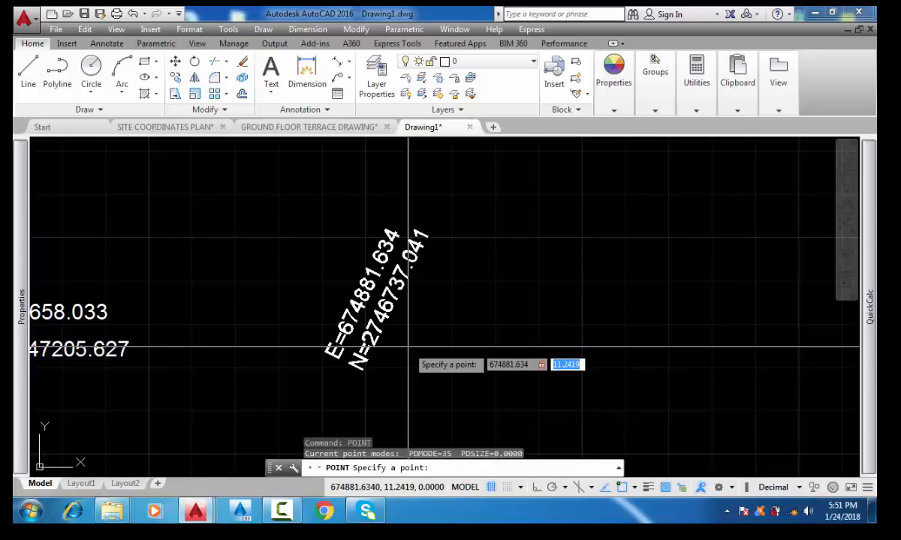
text(2746737.041)
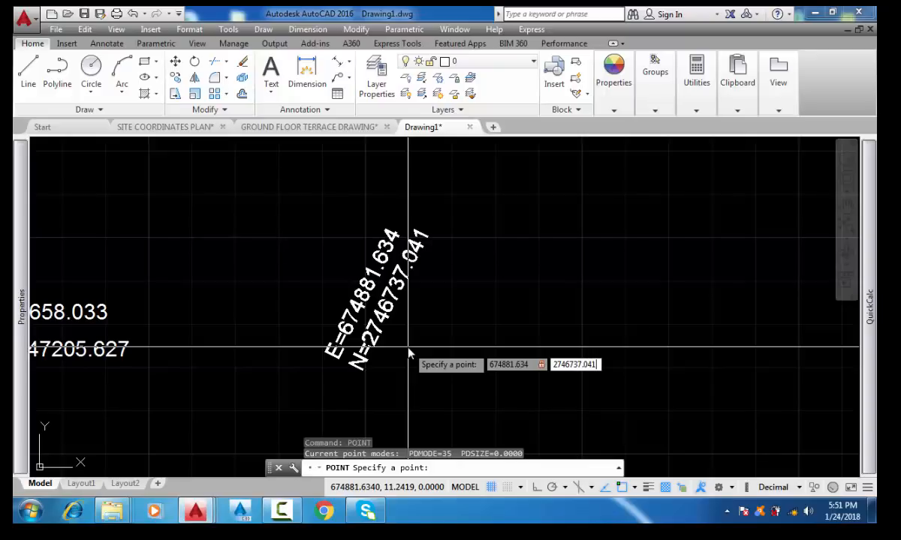
key(Return)
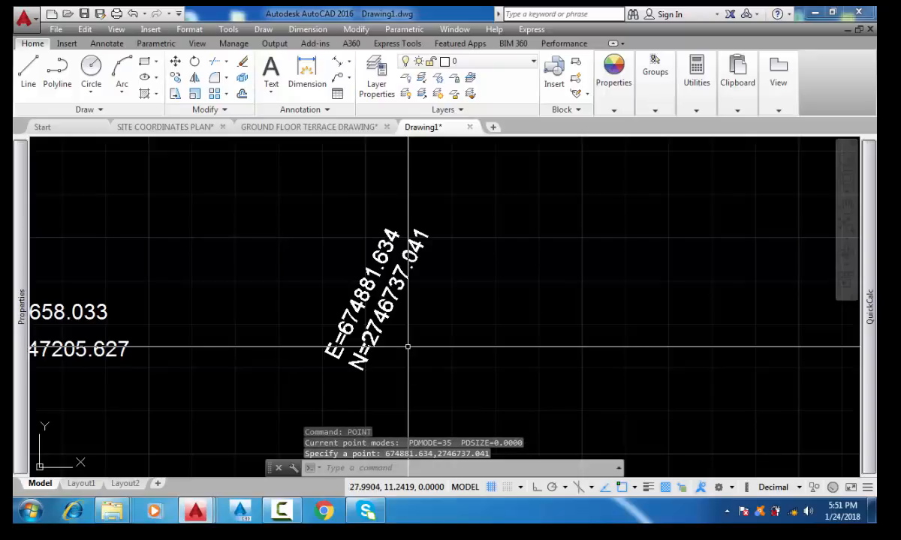
Place a second point at the horizontal text's coordinates, 674658.033,2747205.627
middle_drag(460, 348, 623, 316)
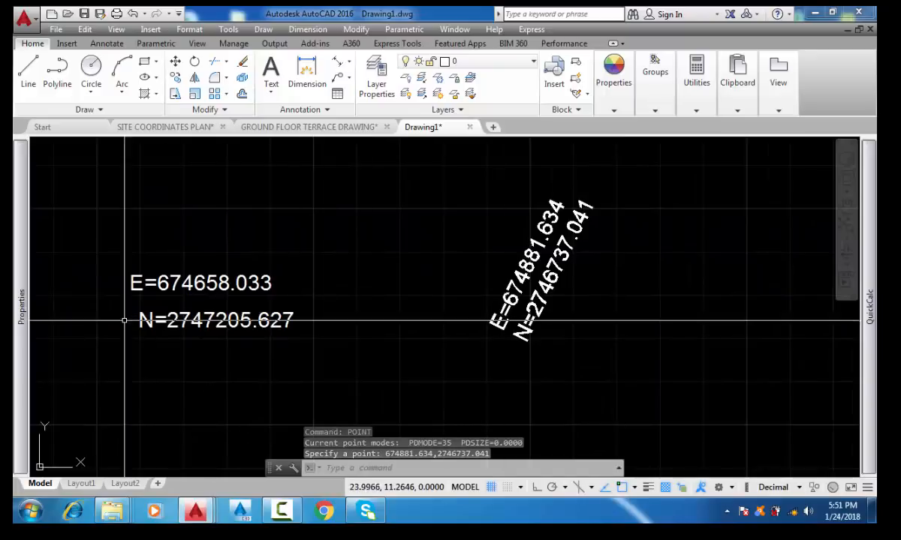
scroll(100, 321, up, 2)
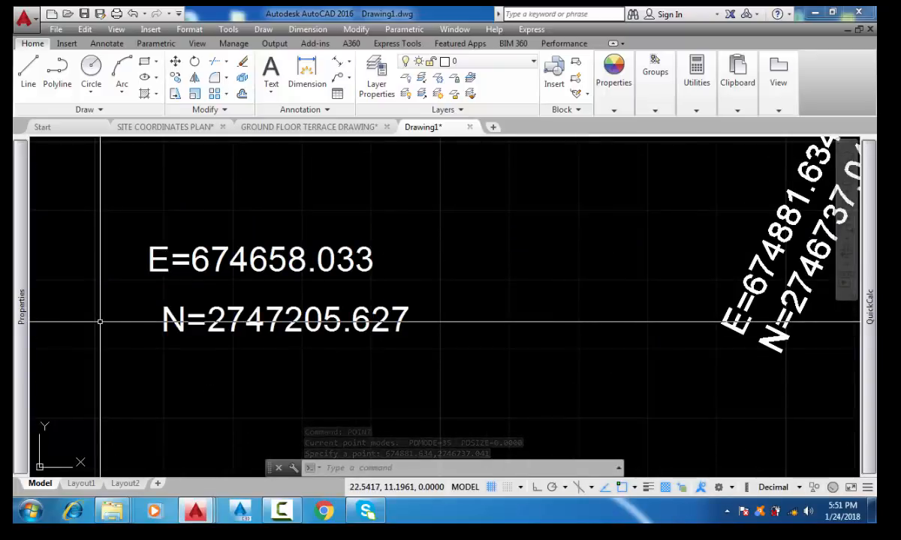
key(Return)
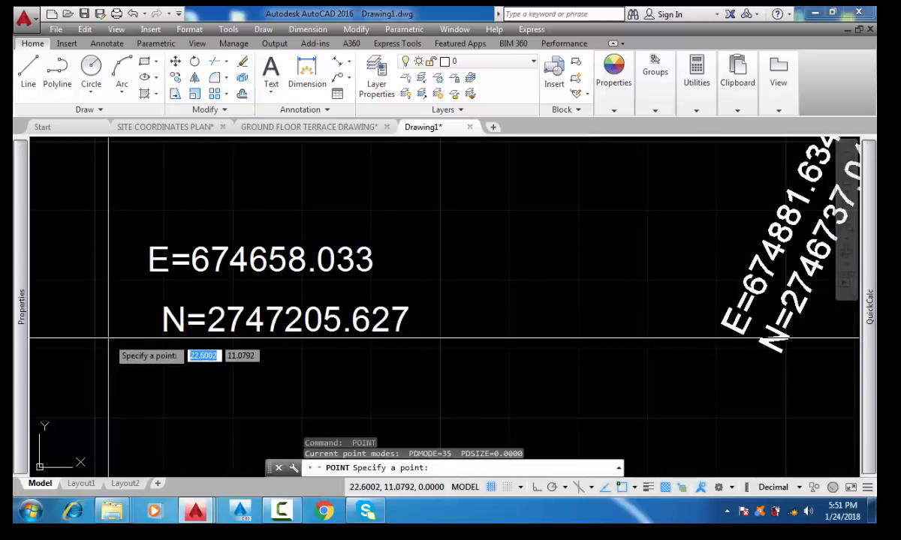
text(674)
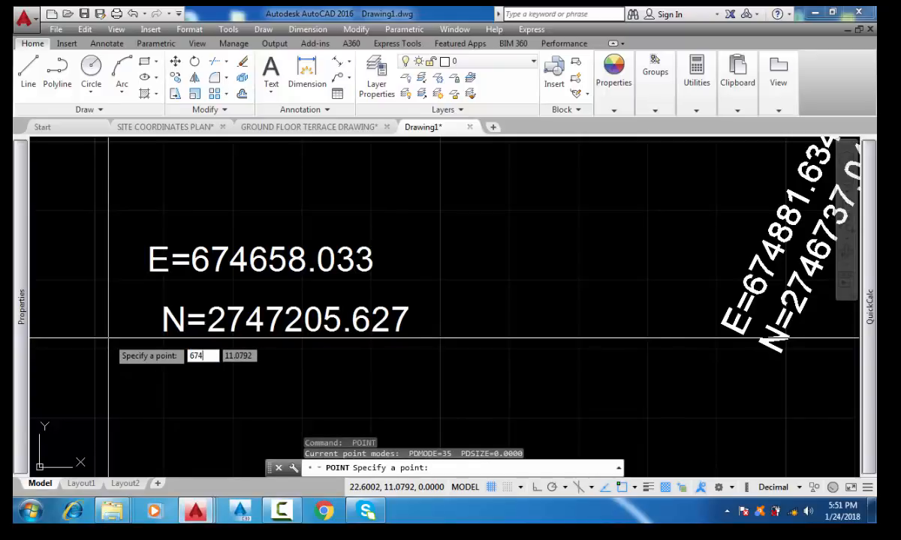
text(658.0)
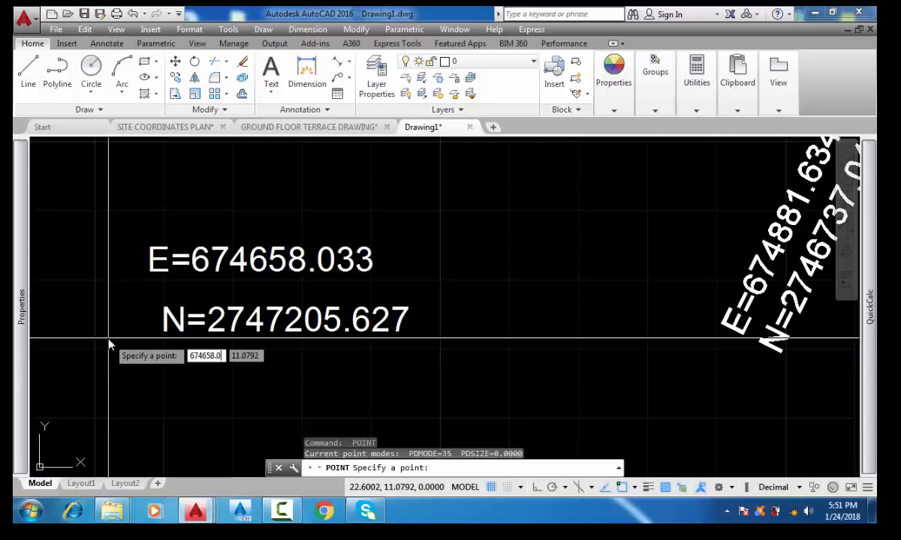
text(33)
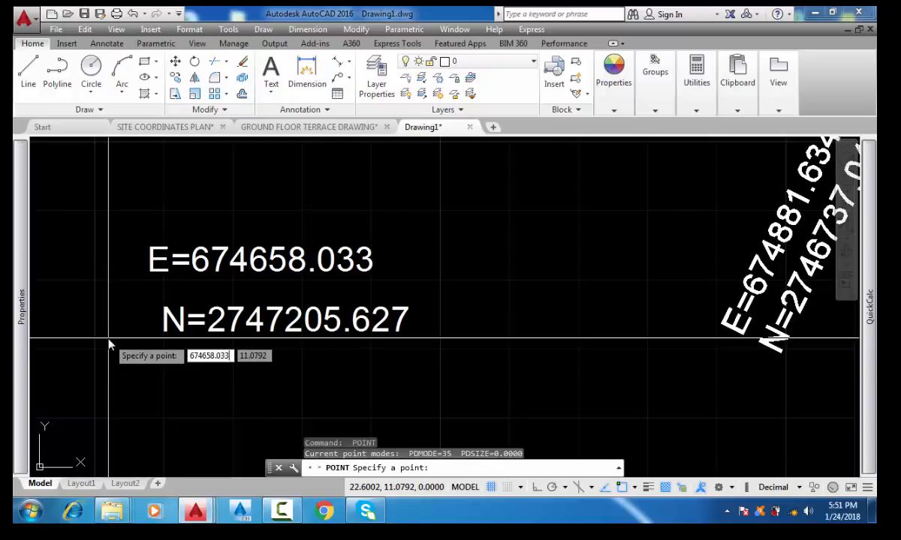
key(Tab)
text(2)
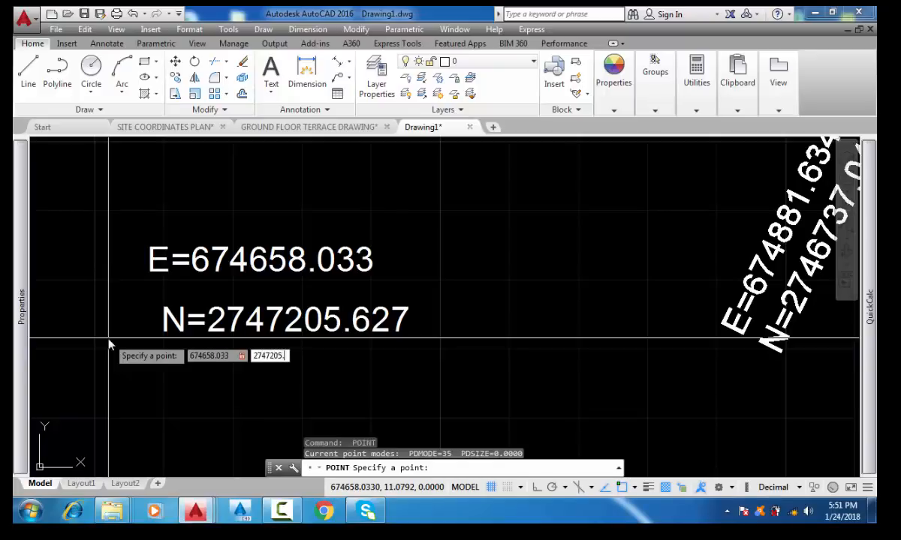
text(747205.5)
key(Return)
Erase all the pasted coordinate texts from the new drawing
scroll(108, 338, down, 5)
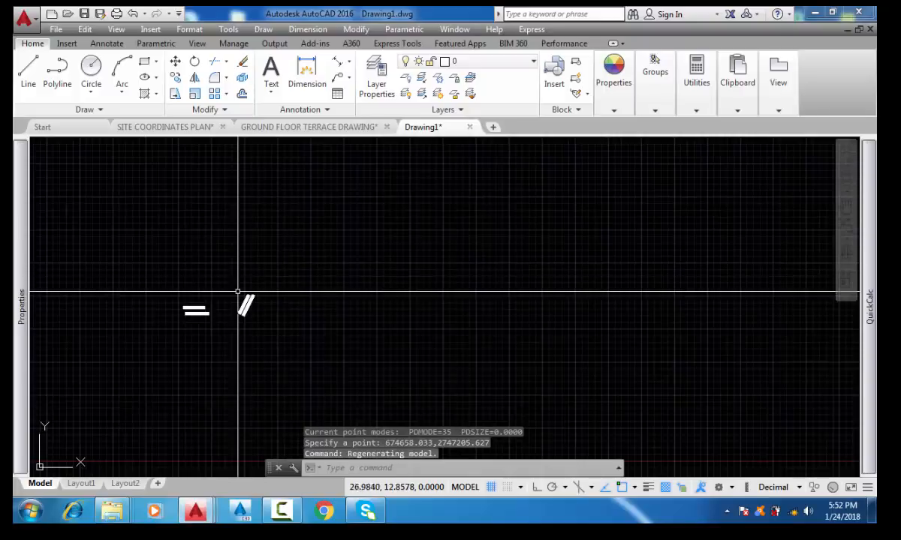
click(279, 274)
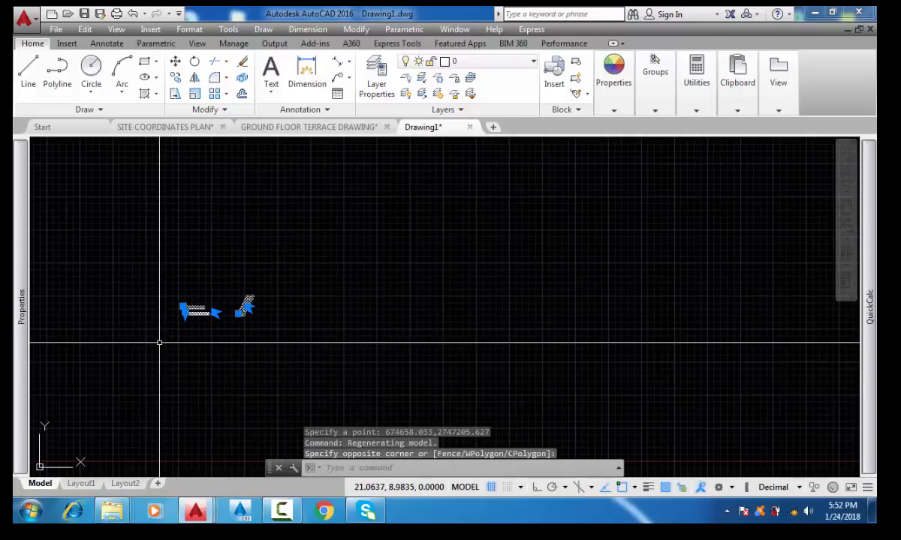
key(Delete)
Zoom to the drawing extents and regenerate the model so both point markers are resized to the screen
text(z)
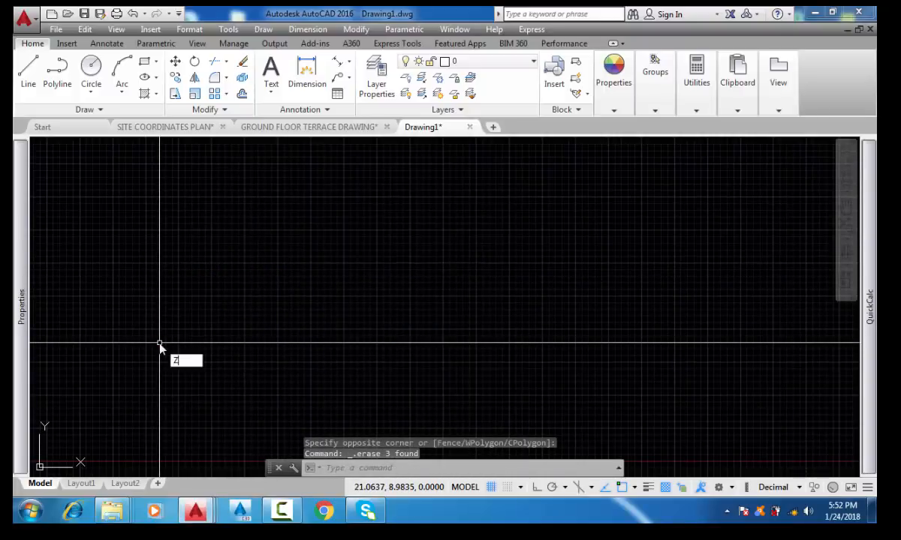
key(Return)
text(E)
key(Return)
scroll(362, 257, down, 2)
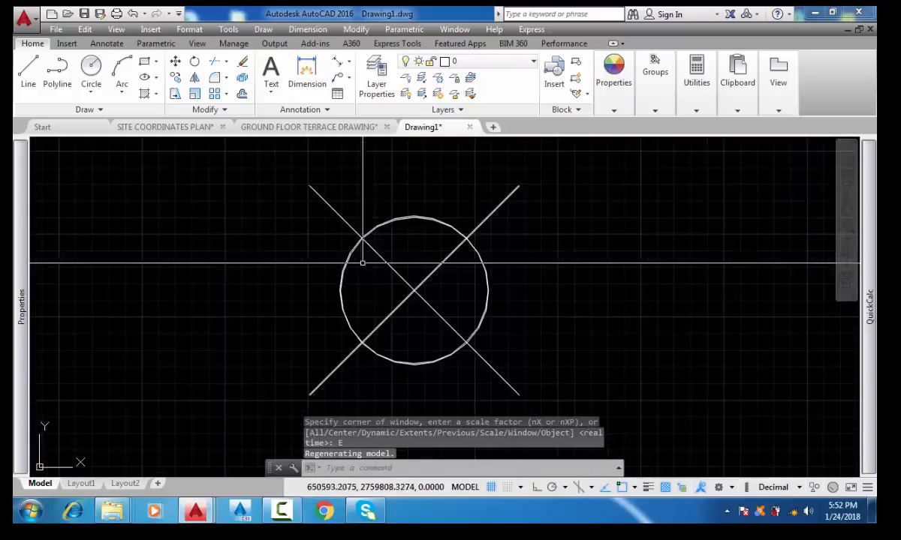
scroll(416, 283, up, 8)
scroll(416, 287, up, 1)
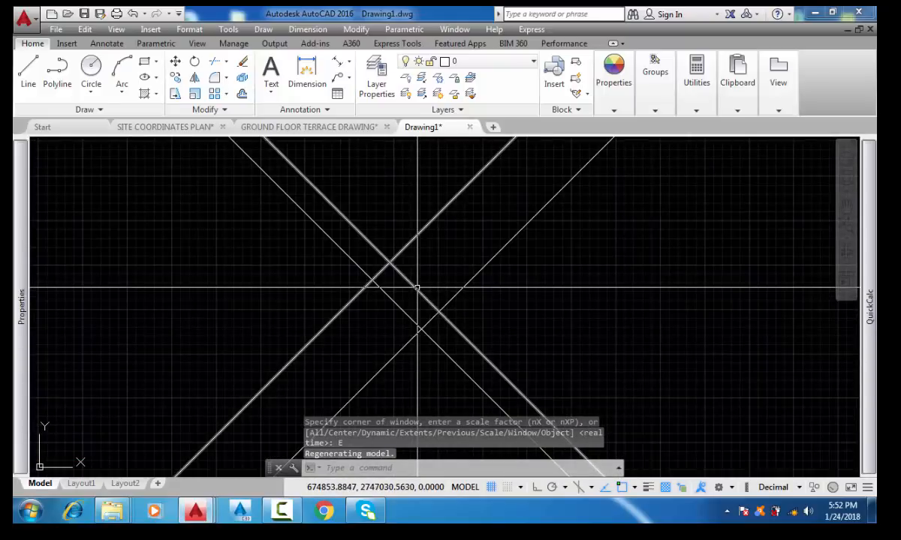
text(RE)
key(Return)
text(R)
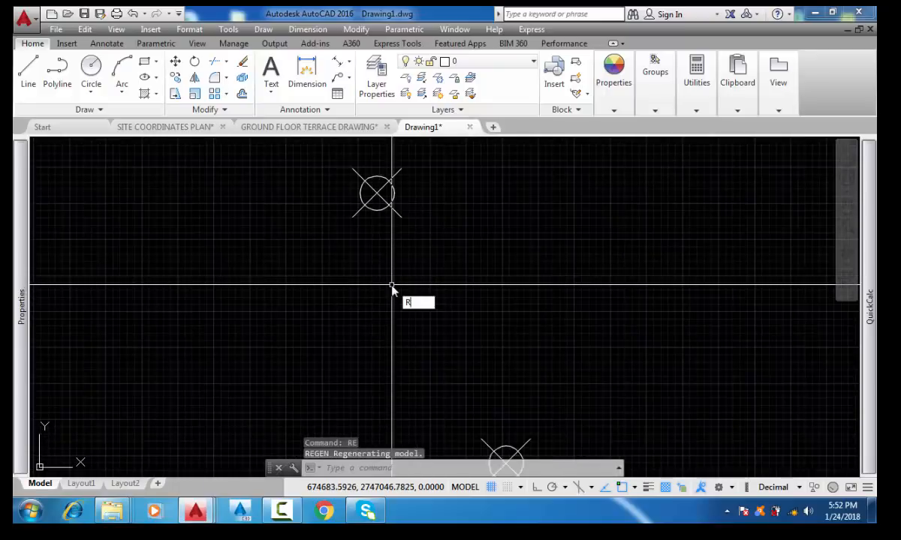
key(Return)
scroll(397, 264, down, 4)
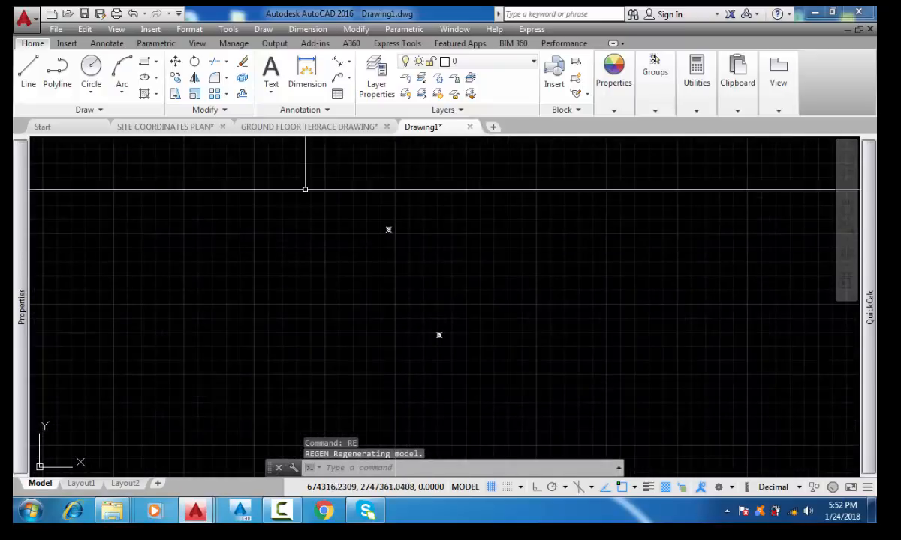
Draw a line from the point at 674658.033,2747205.627 to the point at 674881.634,2746737.041
click(37, 78)
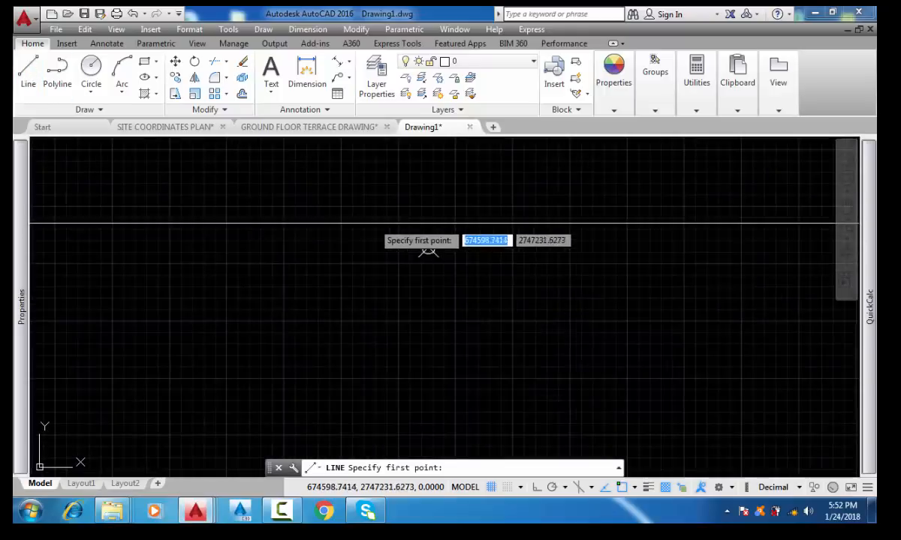
click(428, 247)
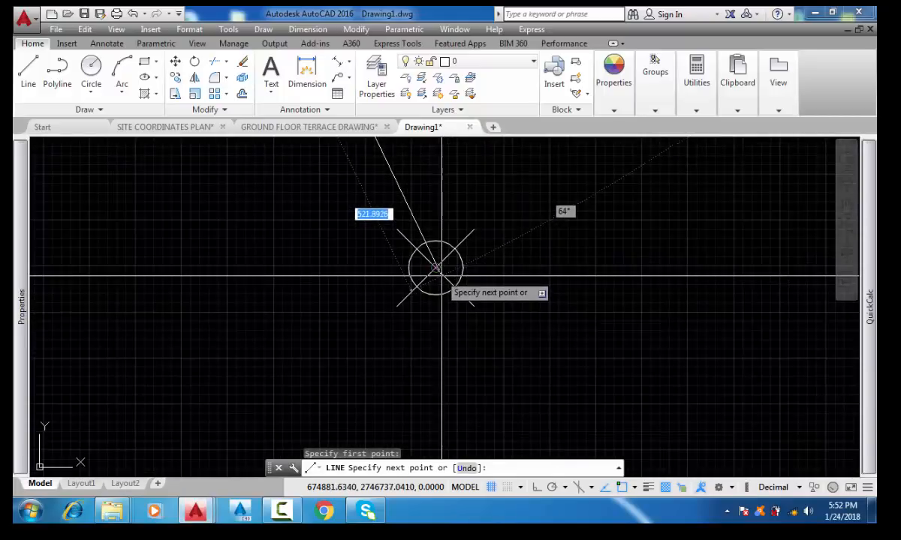
click(435, 268)
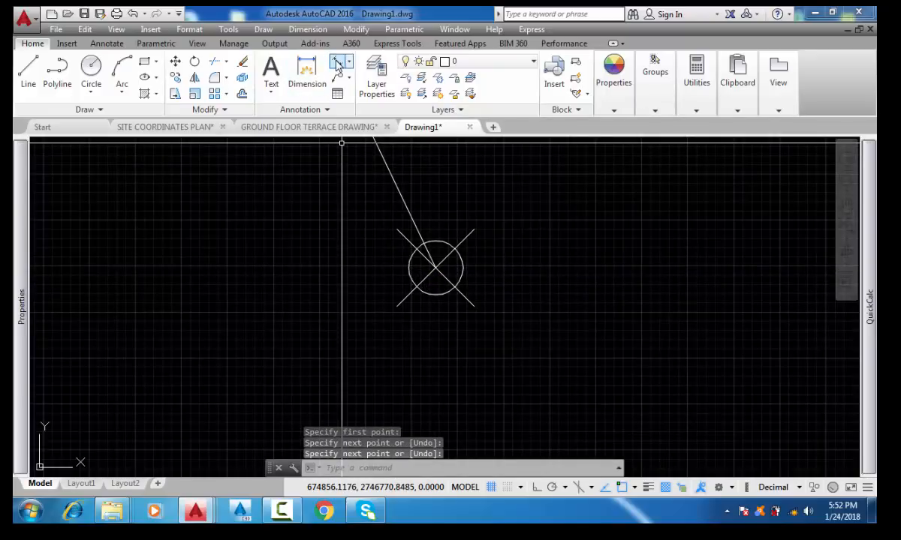
Add an aligned dimension between the two points, with its dimension line offset to the upper-right side of the connecting line
click(307, 75)
click(436, 268)
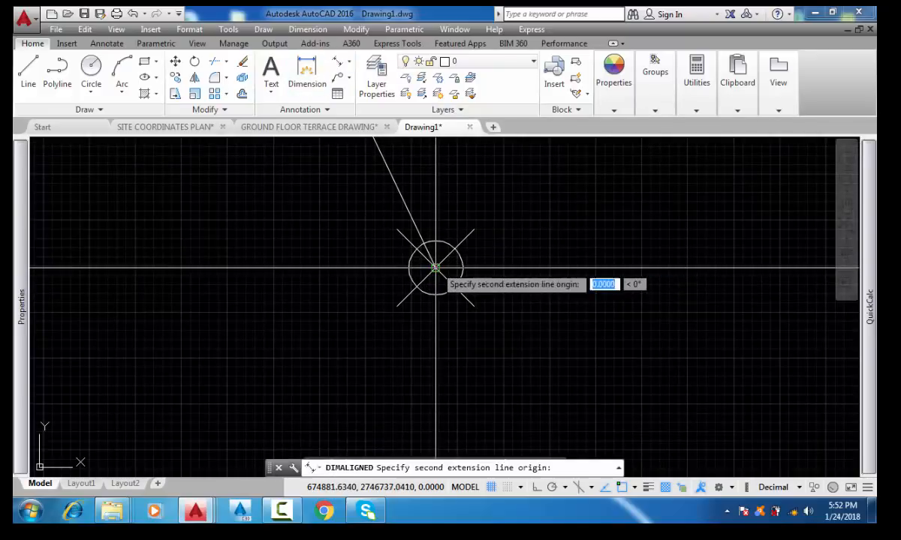
scroll(458, 352, down, 5)
scroll(432, 257, up, 5)
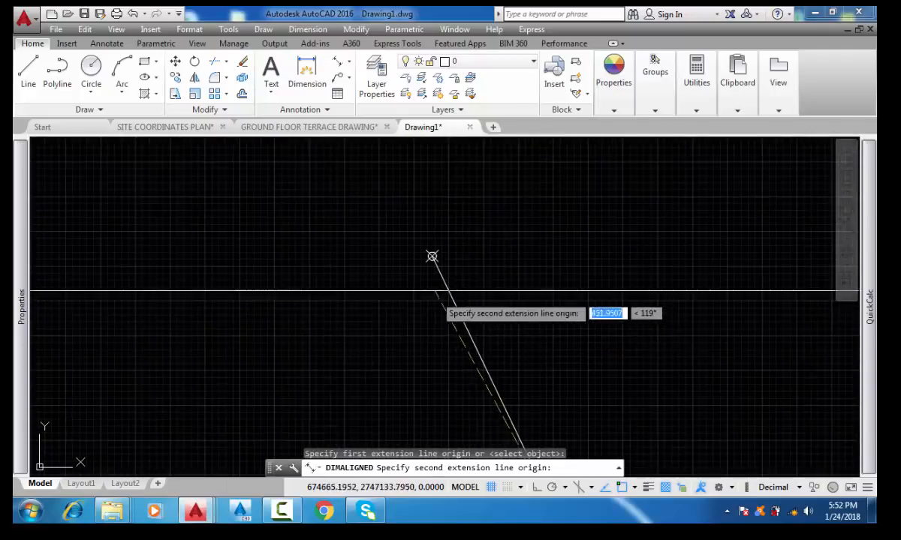
scroll(450, 244, up, 6)
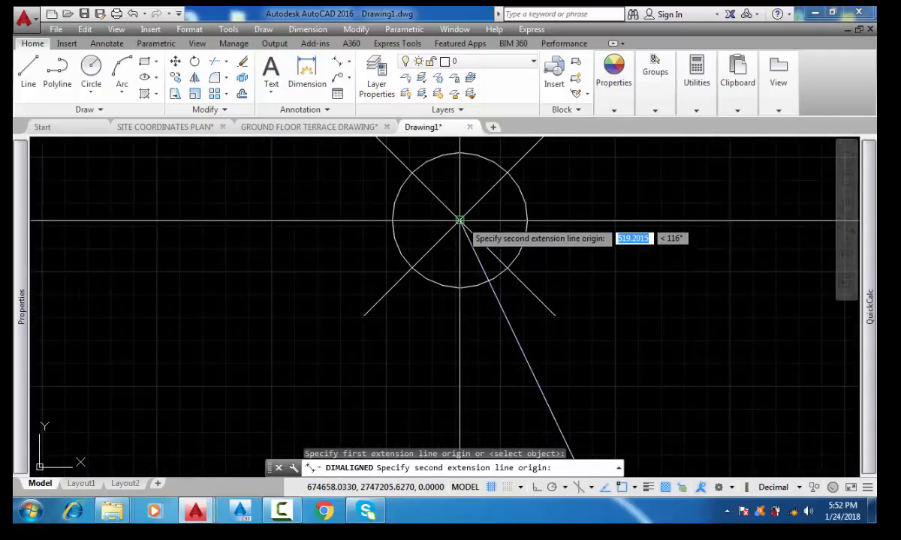
click(460, 220)
scroll(380, 226, down, 5)
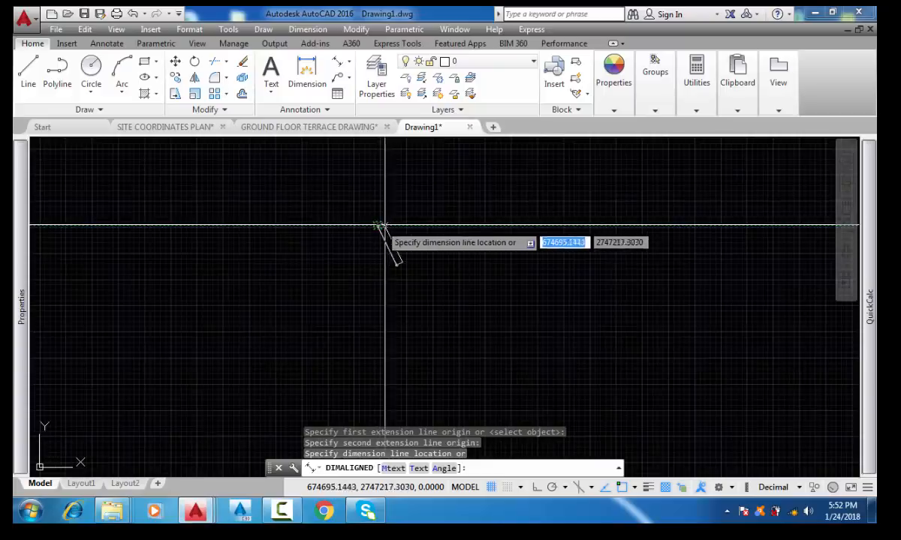
scroll(380, 226, up, 3)
scroll(390, 226, up, 5)
click(394, 236)
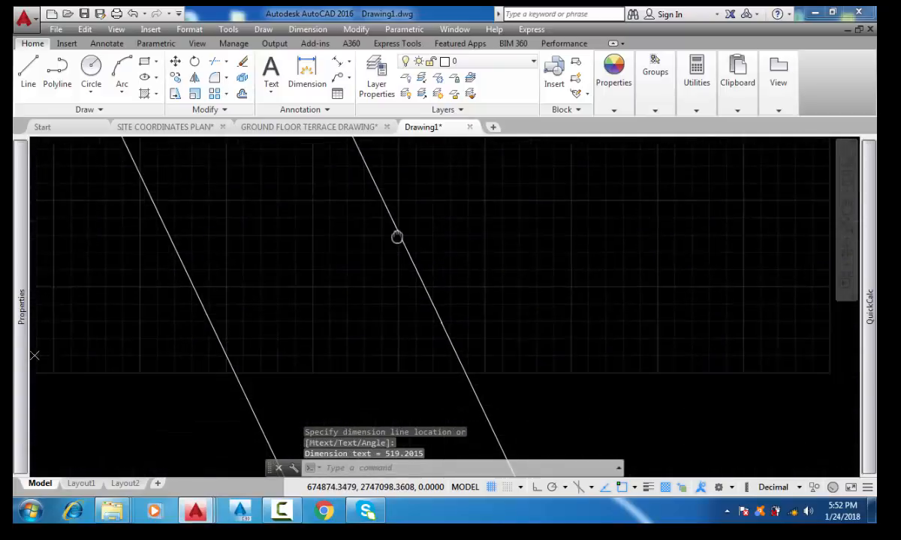
scroll(406, 256, up, 5)
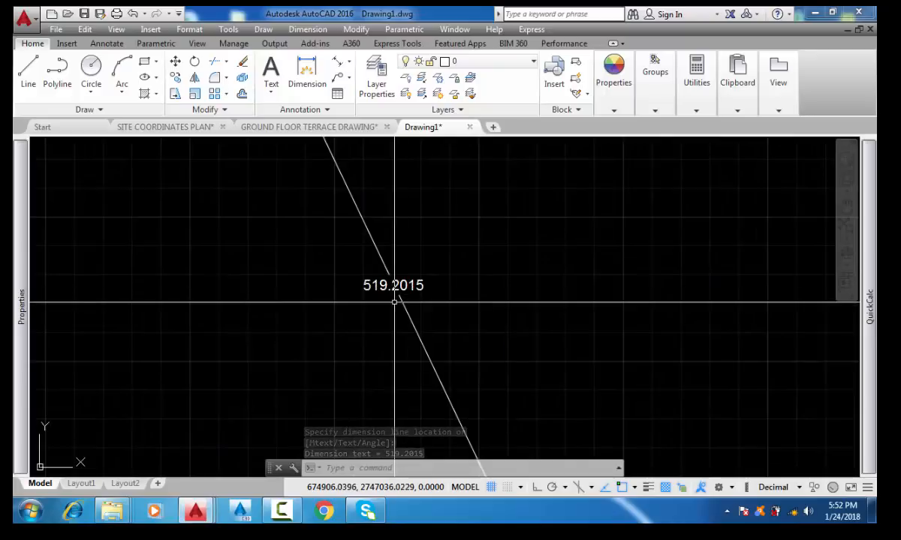
Switch to the site coordinates plan and examine the aligned dimension running parallel to the building between the two corners
click(190, 129)
scroll(337, 235, up, 4)
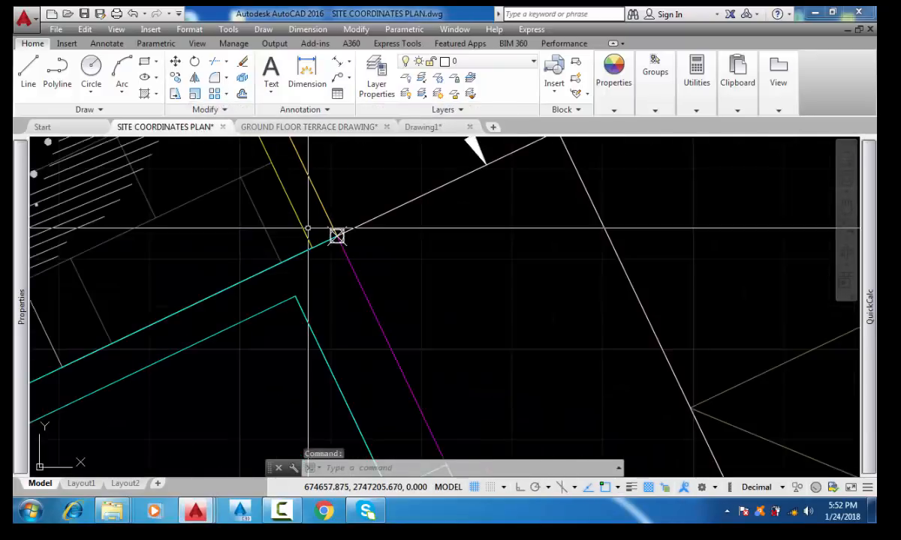
scroll(298, 235, down, 6)
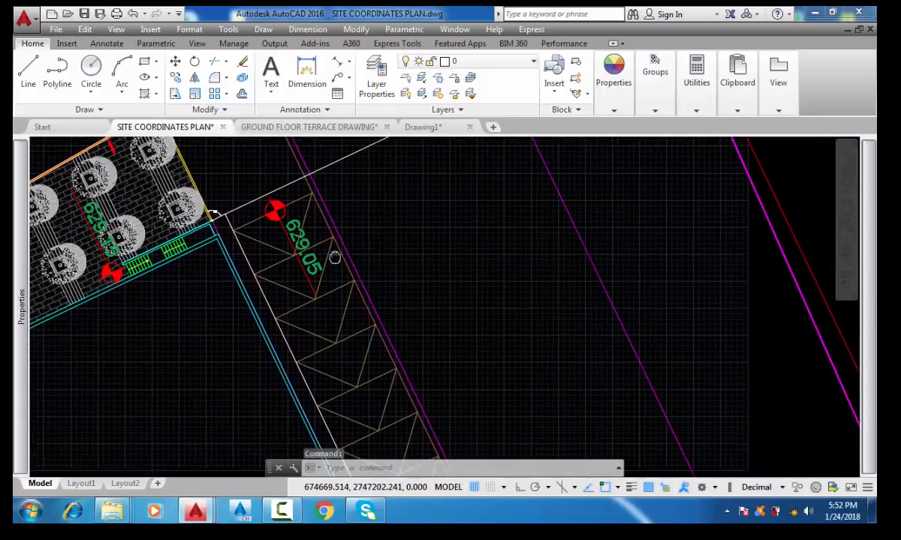
middle_drag(456, 261, 381, 239)
scroll(450, 300, down, 5)
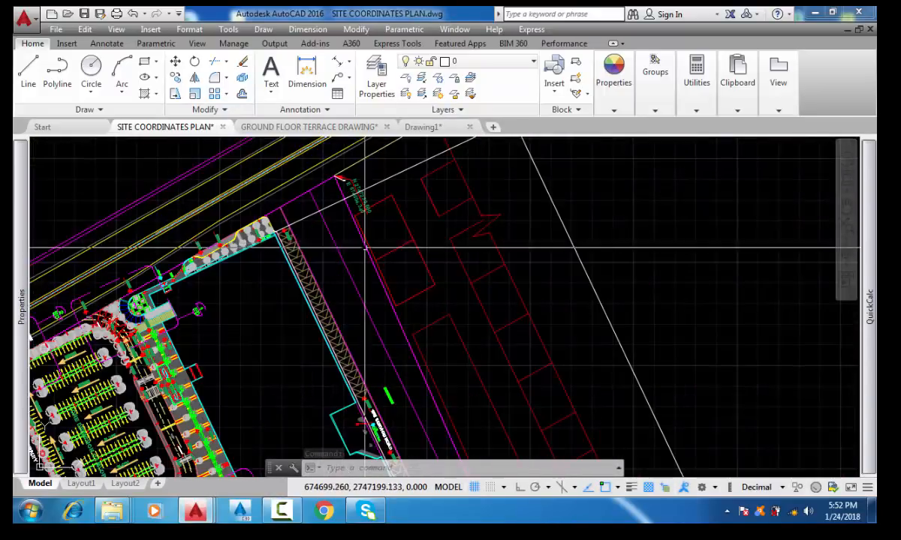
scroll(454, 234, up, 6)
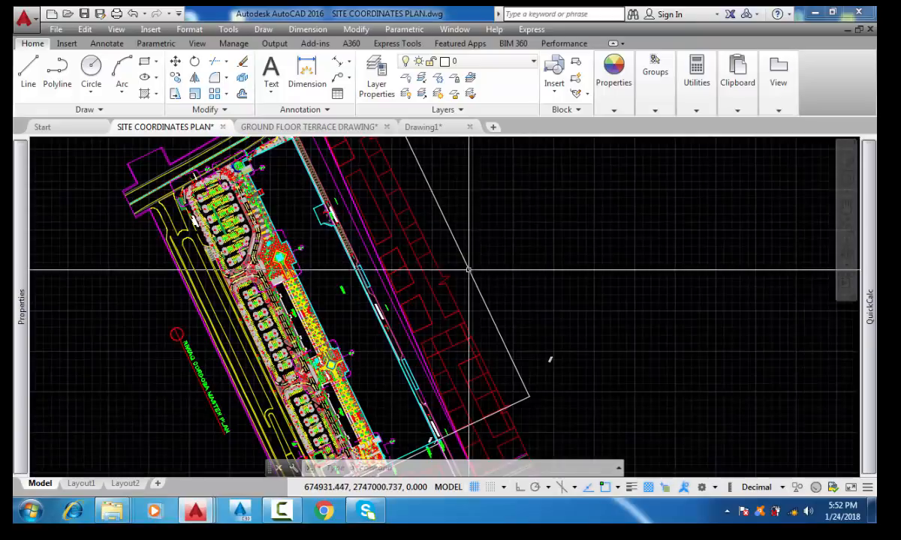
scroll(451, 233, up, 4)
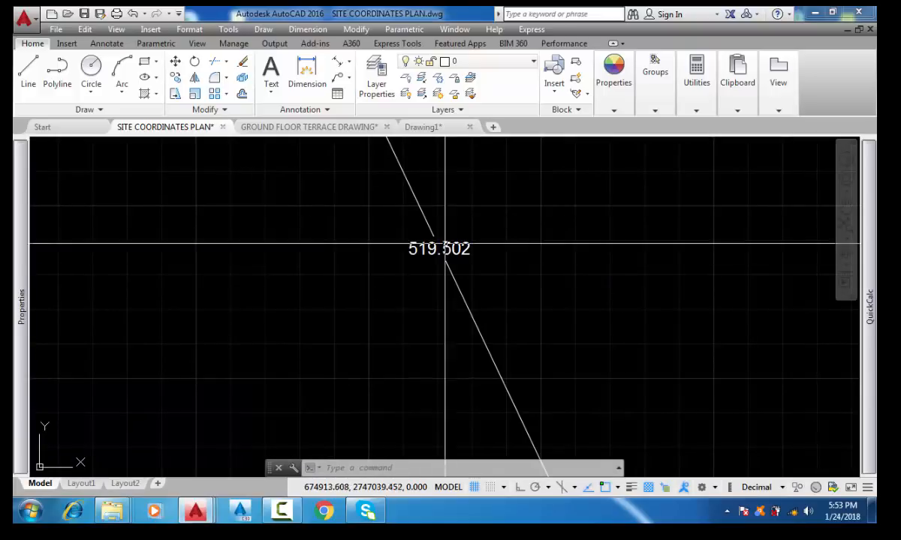
scroll(450, 254, down, 5)
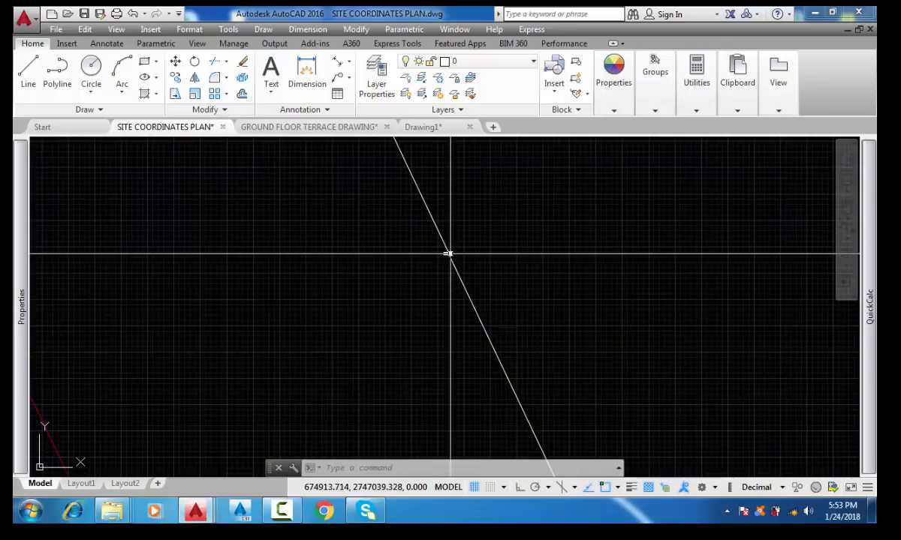
scroll(439, 248, down, 4)
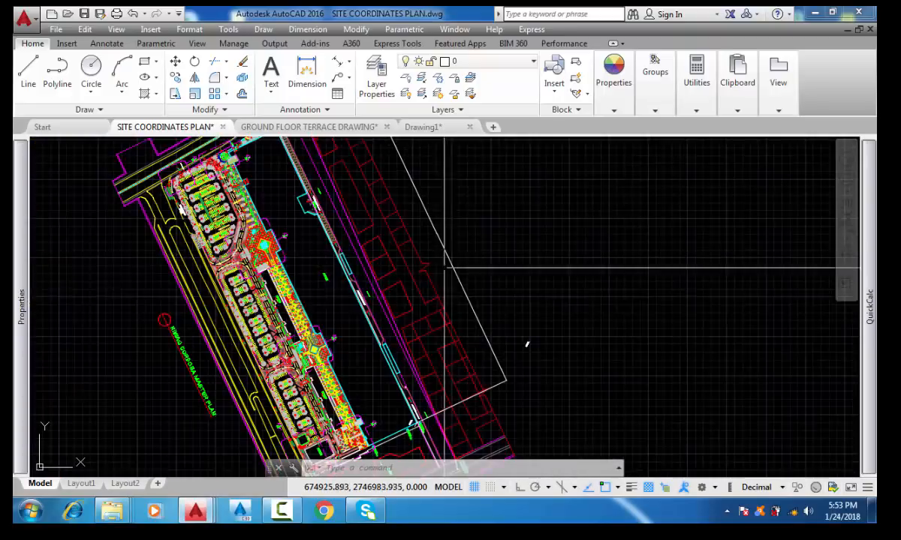
Place a point at the outer wall corner beside the existing point marker at the plan's lower end
scroll(381, 385, up, 8)
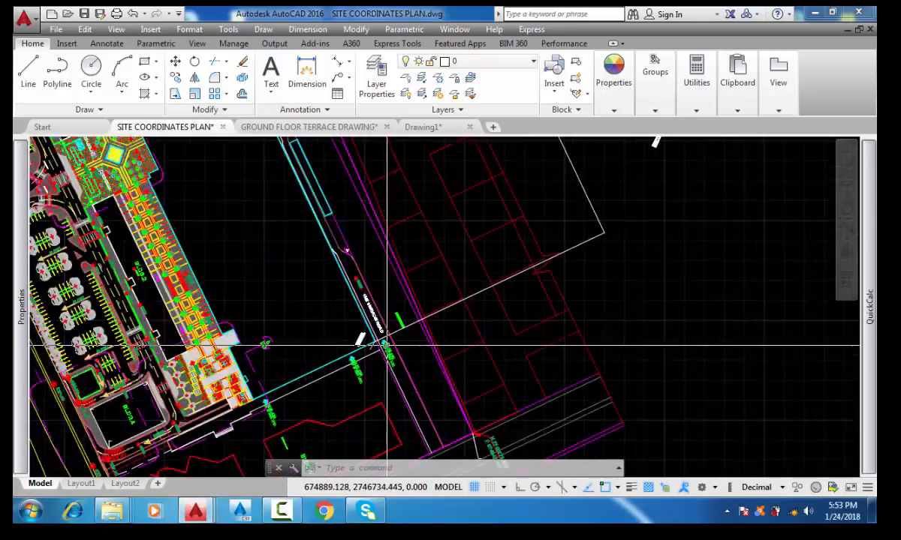
scroll(307, 358, up, 2)
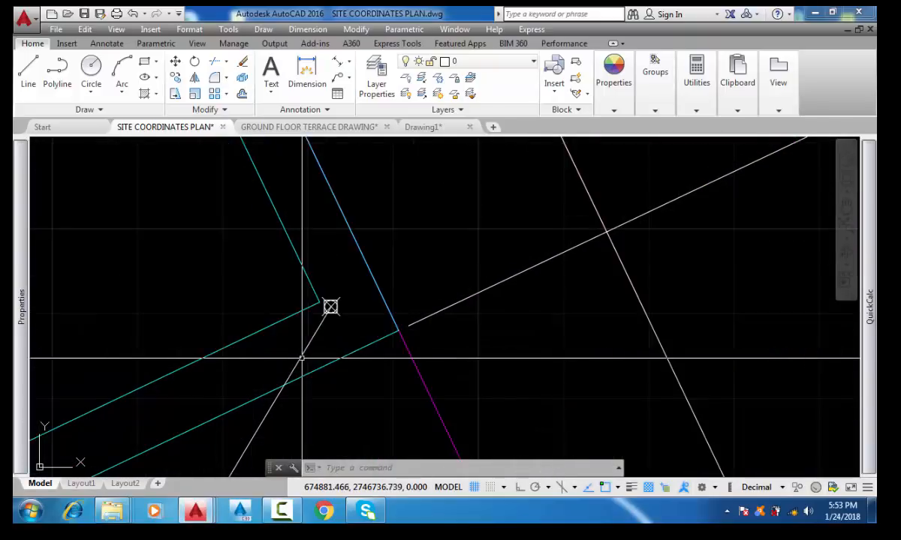
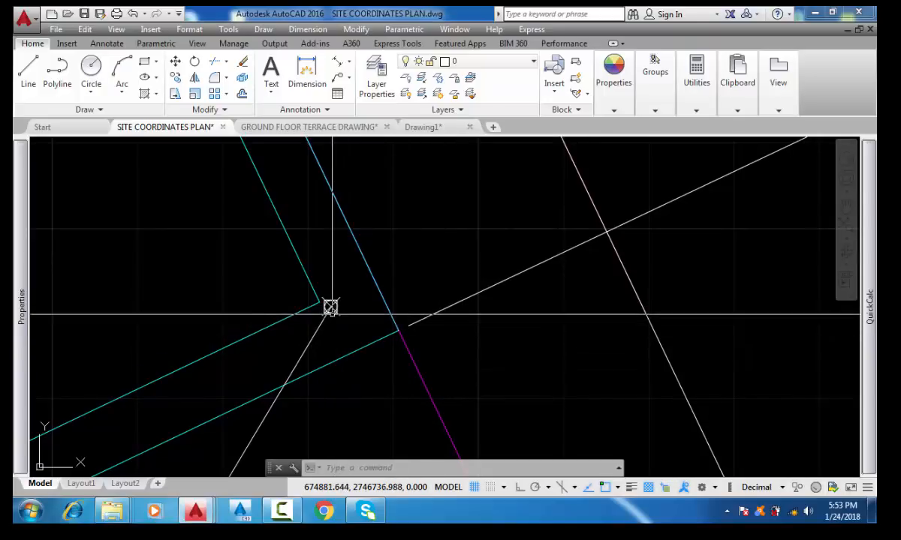
scroll(331, 306, down, 5)
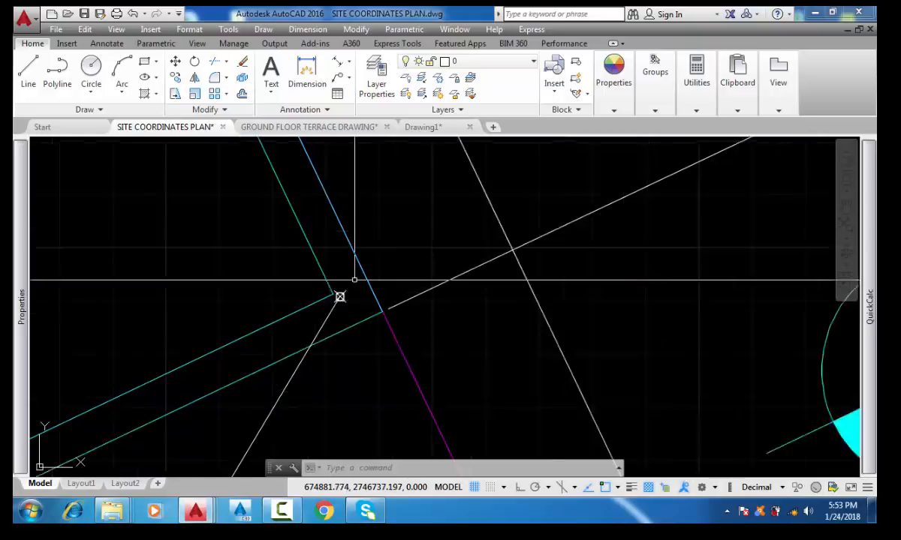
scroll(340, 302, up, 6)
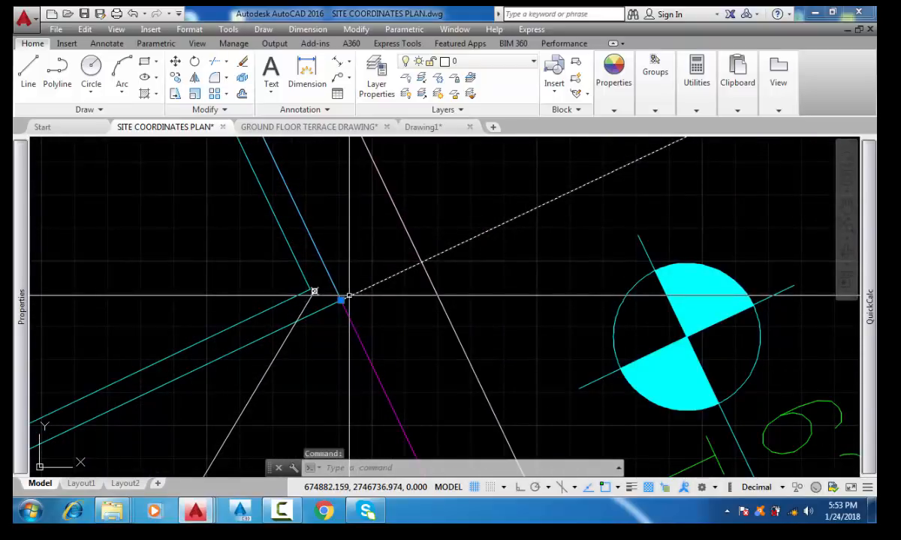
scroll(317, 286, up, 3)
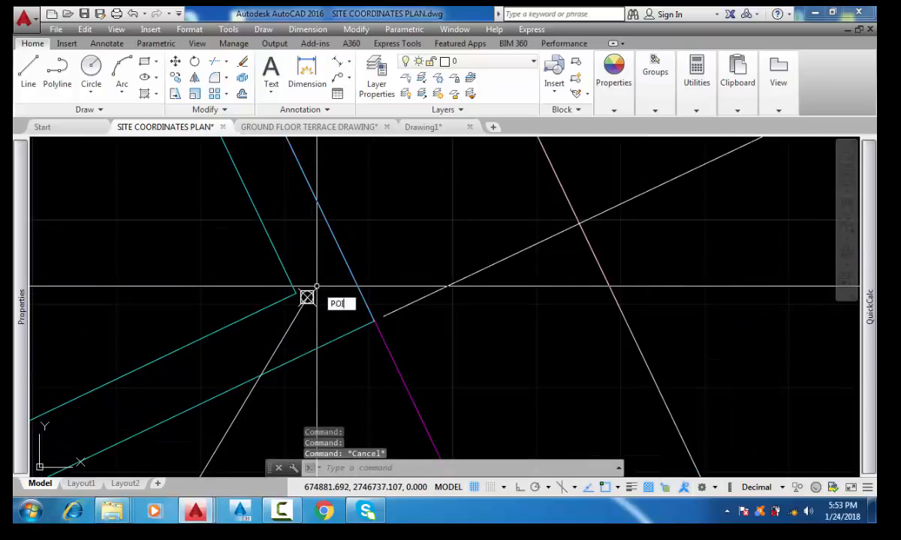
text(NT)
key(Return)
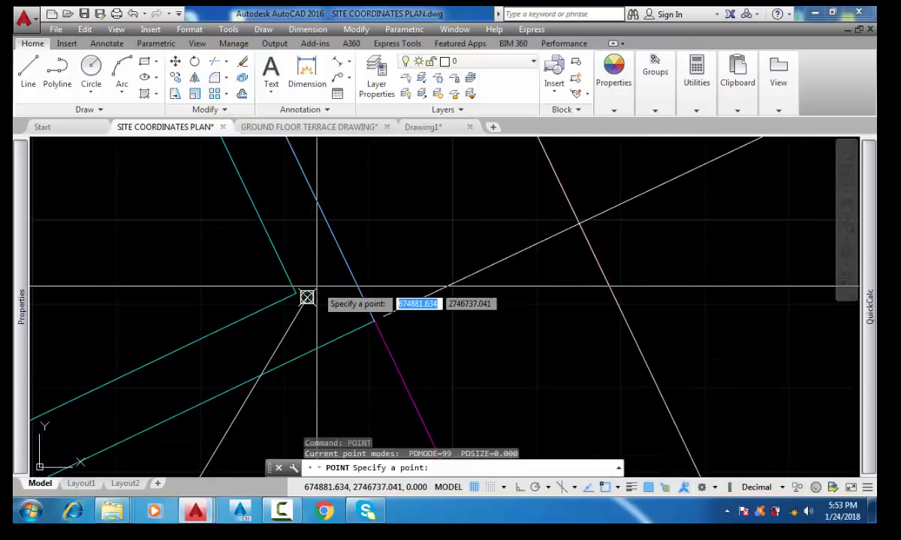
click(374, 321)
scroll(374, 318, up, 5)
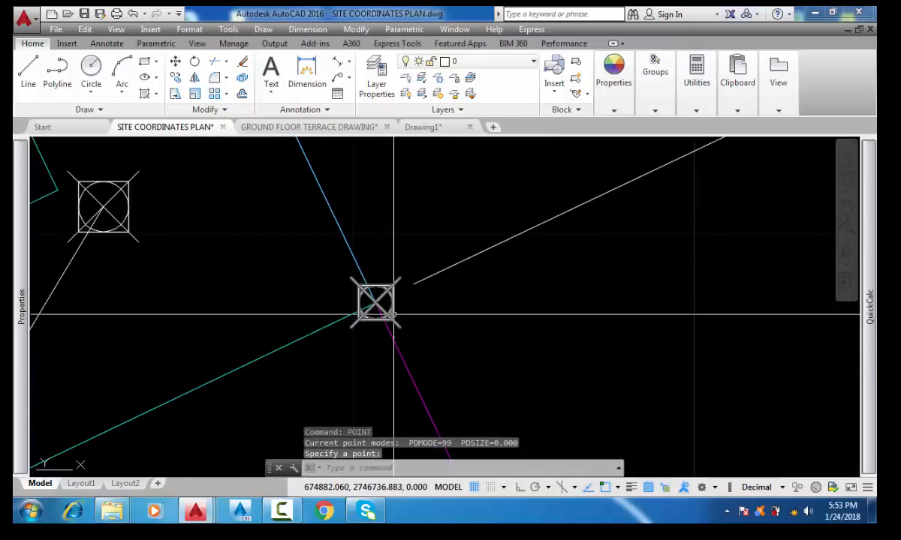
Select the new corner point to check it, clear the selection and begin a List query
click(393, 314)
click(393, 315)
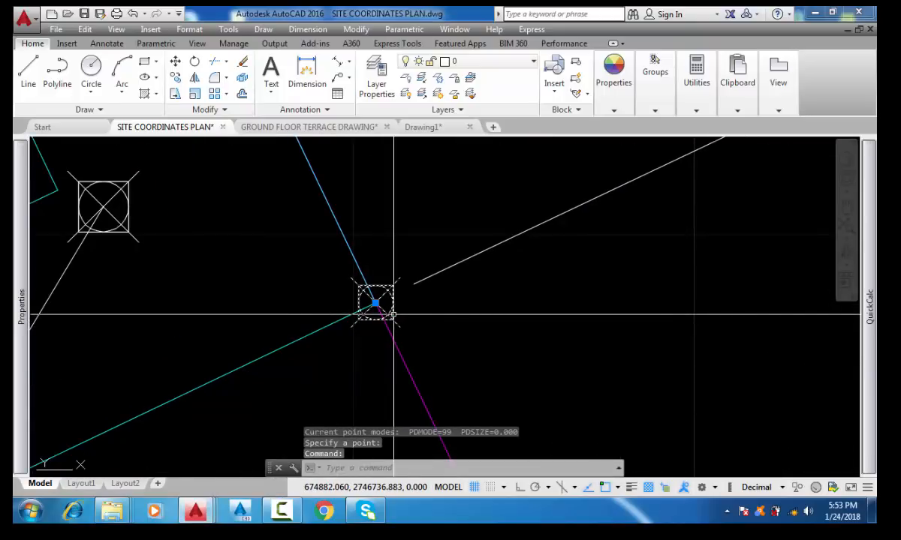
key(Escape)
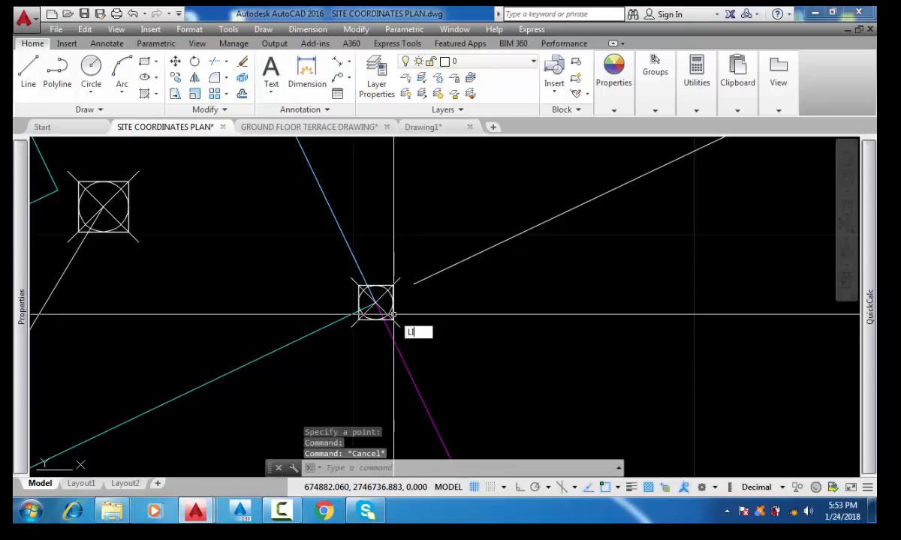
text(I)
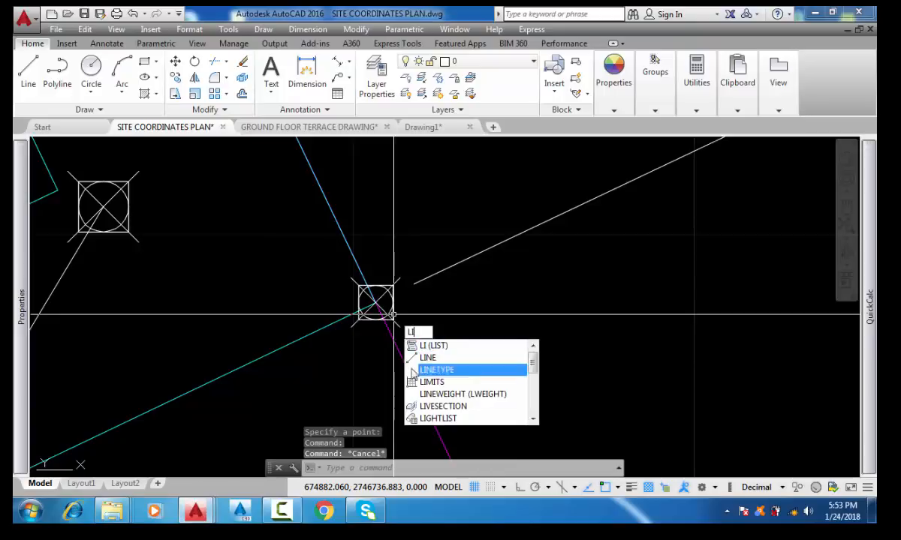
Inspect the aligned dimension between the two corner points in Drawing1, from both ends to its text
click(295, 511)
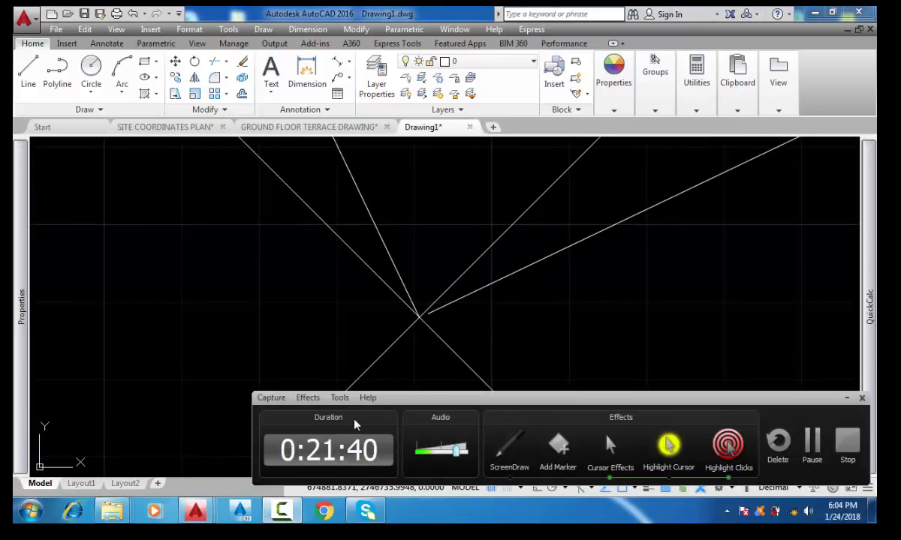
click(847, 398)
scroll(388, 297, down, 3)
scroll(396, 296, up, 5)
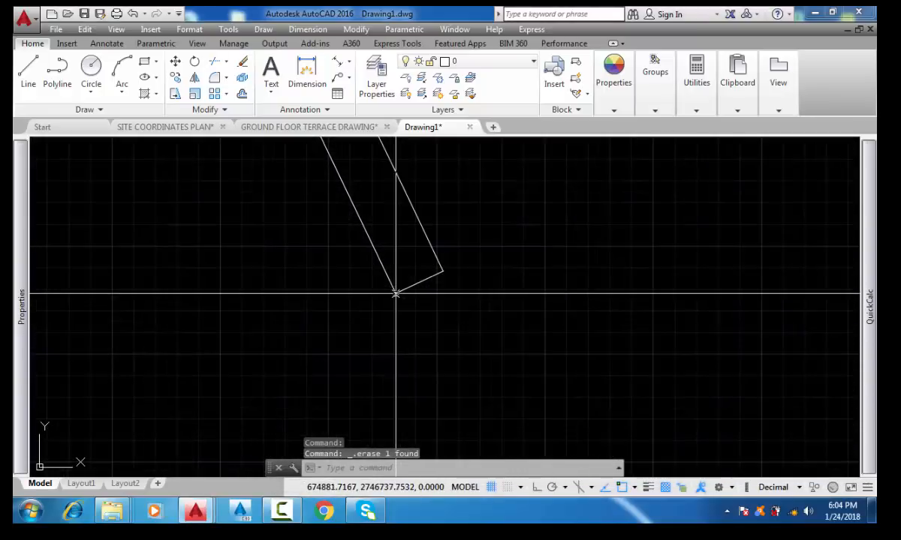
middle_drag(415, 138, 436, 476)
middle_drag(405, 413, 386, 248)
scroll(395, 367, up, 6)
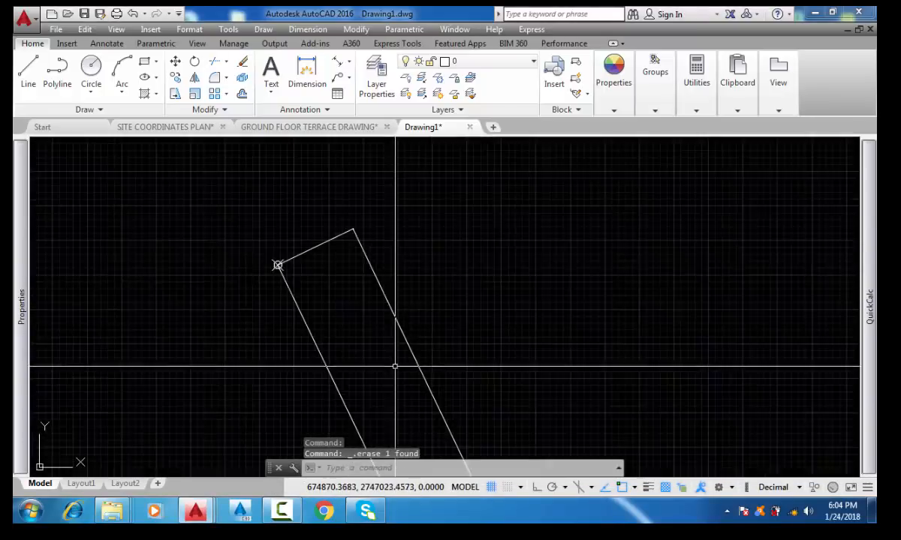
mouse_move(443, 366)
middle_down()
mouse_move(423, 248)
mouse_move(362, 195)
mouse_move(315, 191)
middle_up()
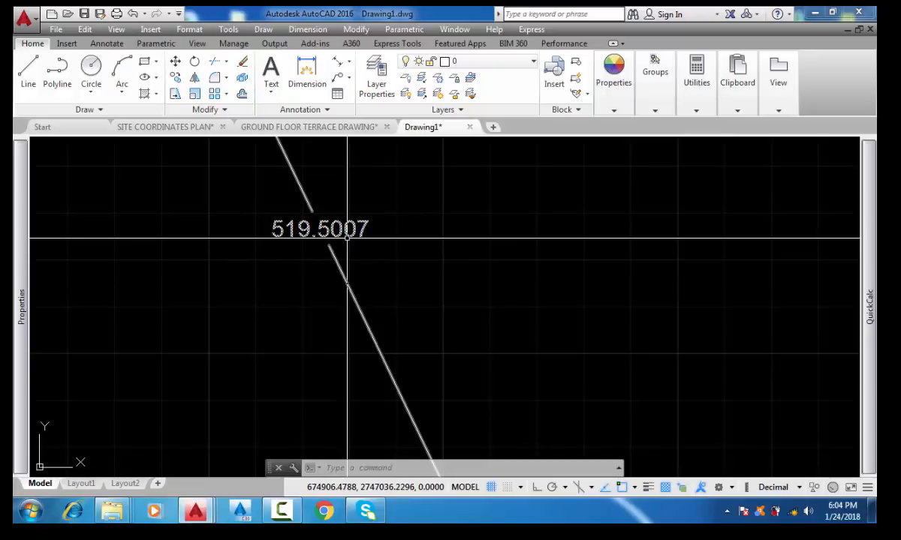
Modify the Standard dimension style so the linear dimension precision of its primary units is 0.00
text(d)
key(Return)
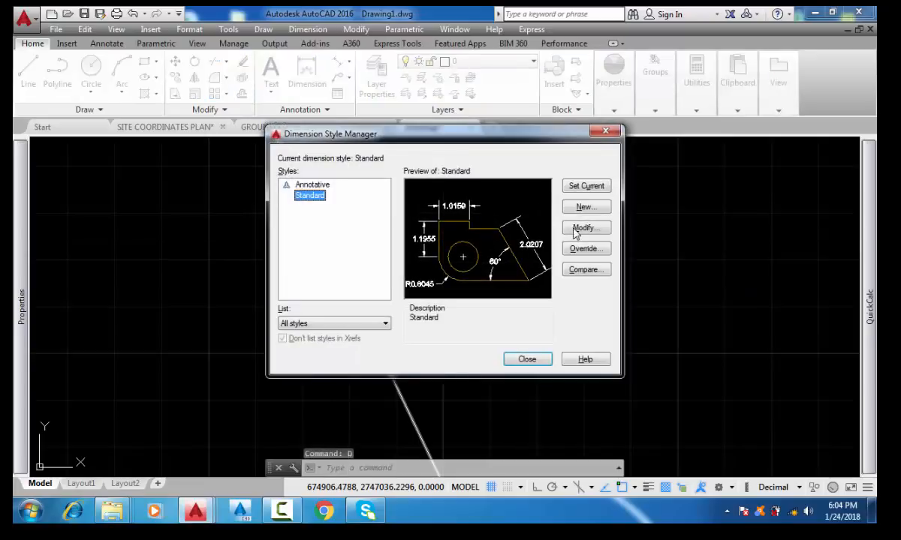
click(583, 227)
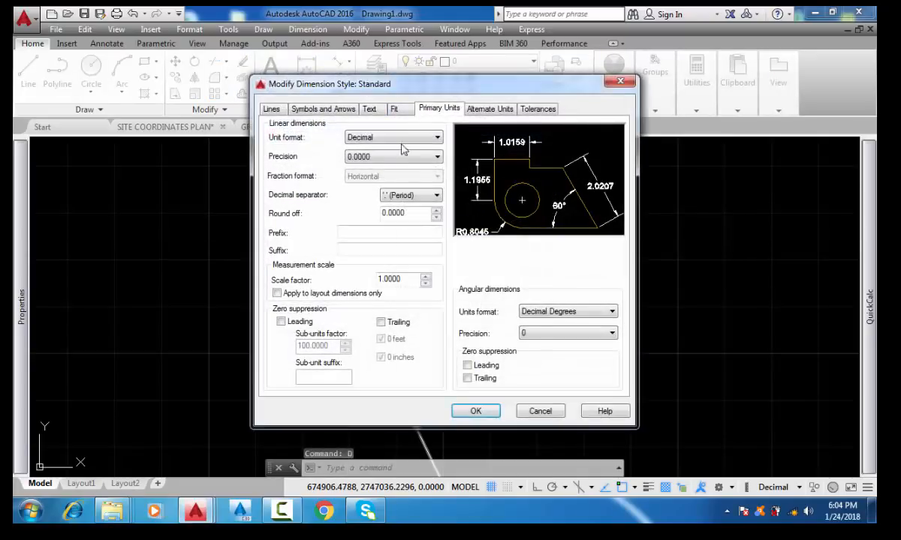
click(421, 160)
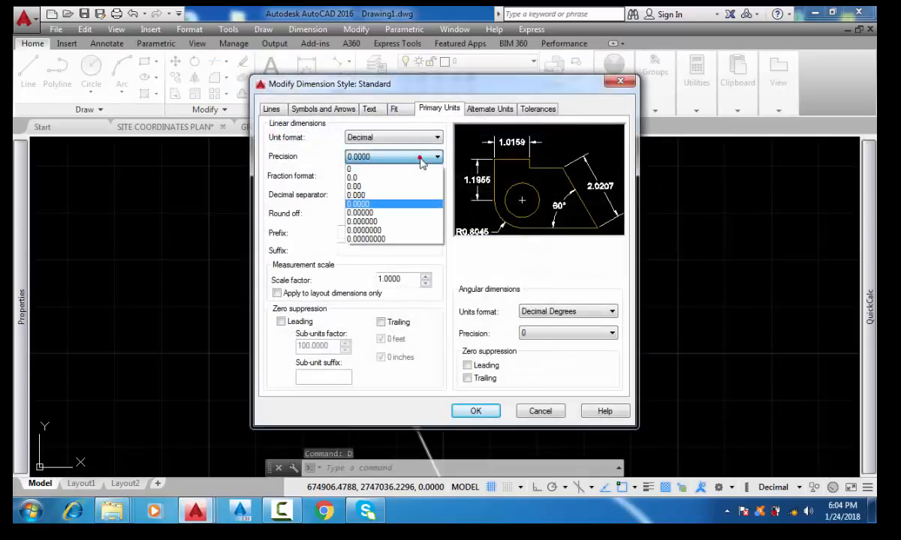
click(364, 187)
click(475, 412)
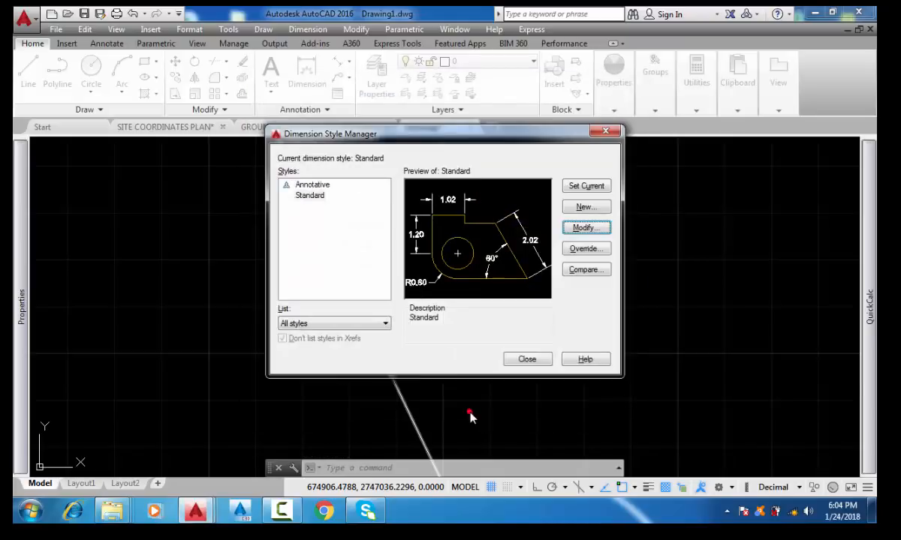
click(527, 360)
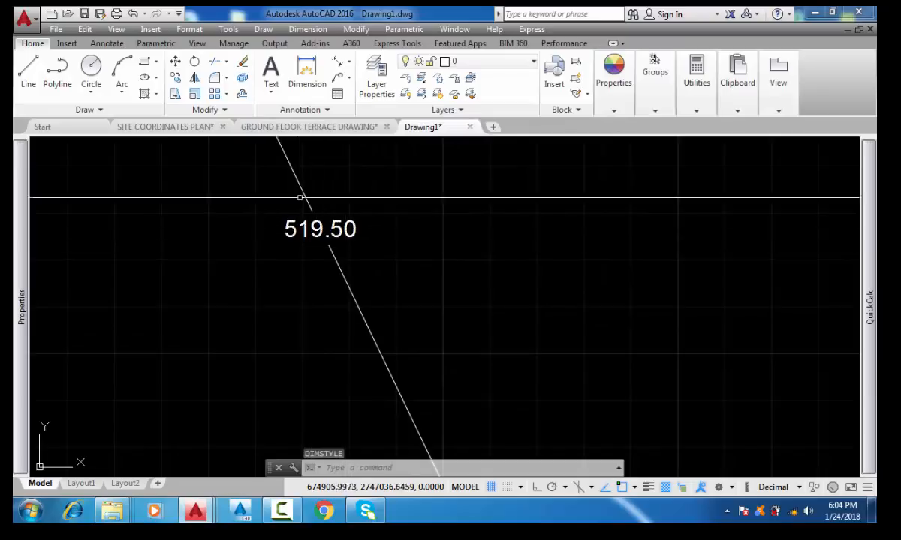
Switch to the ground floor terrace drawing and view the overall ground floor plan with its grid lines
click(312, 127)
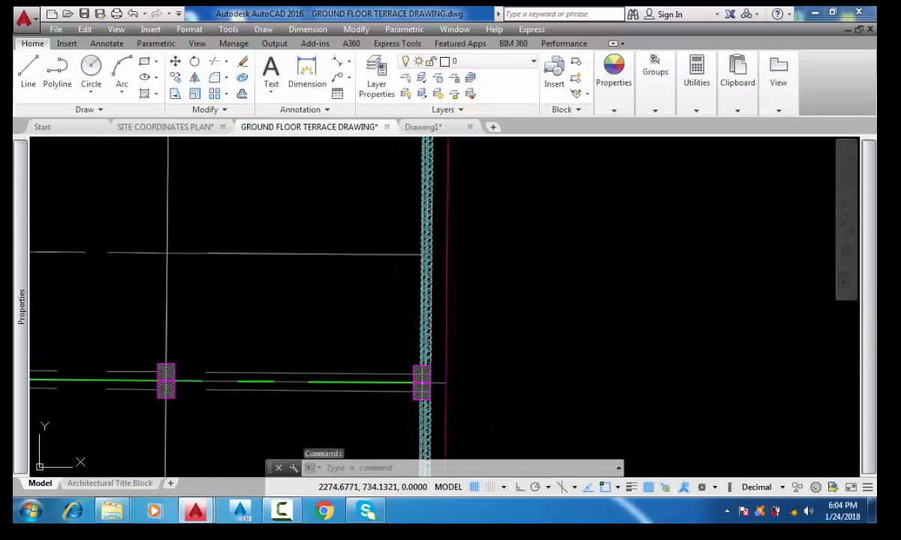
scroll(356, 256, down, 7)
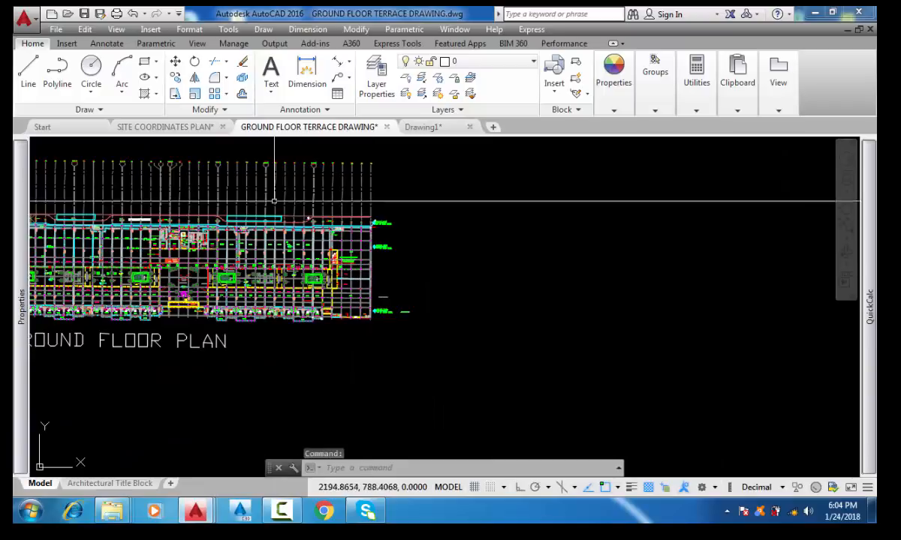
middle_drag(236, 189, 347, 306)
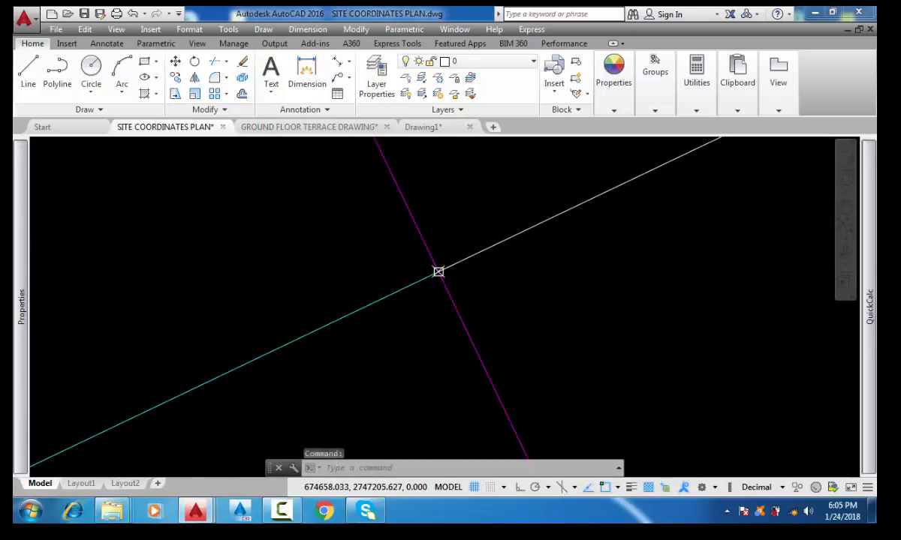
Examine the corner at 674658.033,2747205.627 in the site coordinates plan and regenerate the display around its point marker
middle_drag(438, 271, 311, 267)
scroll(331, 259, down, 2)
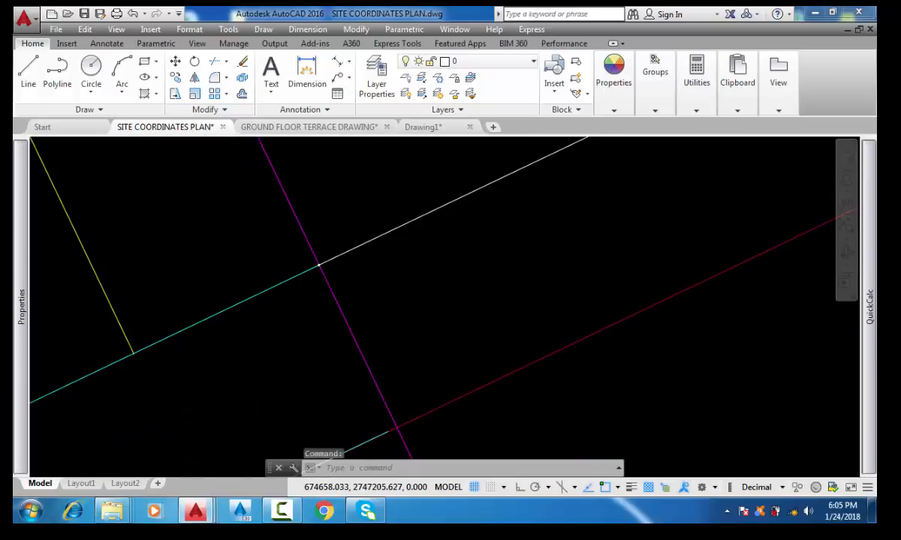
scroll(383, 251, down, 3)
scroll(384, 251, down, 2)
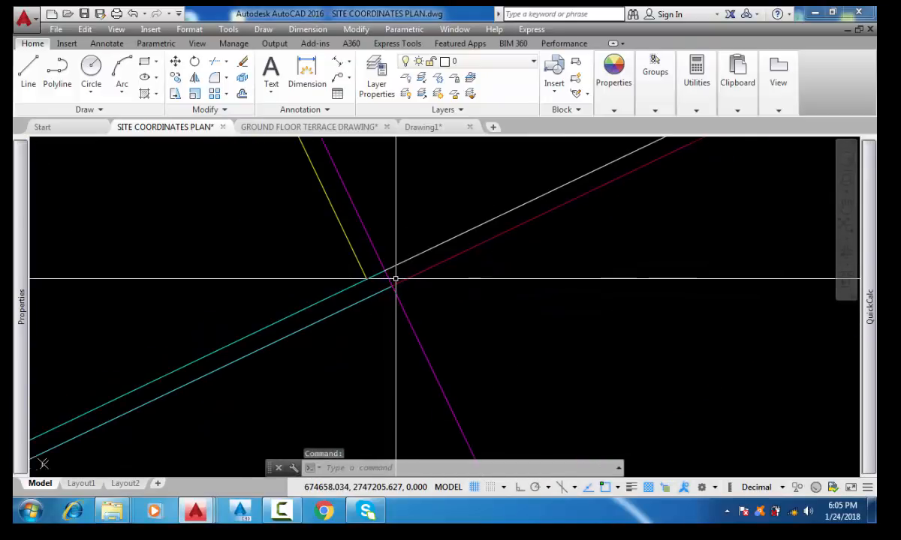
scroll(395, 279, down, 4)
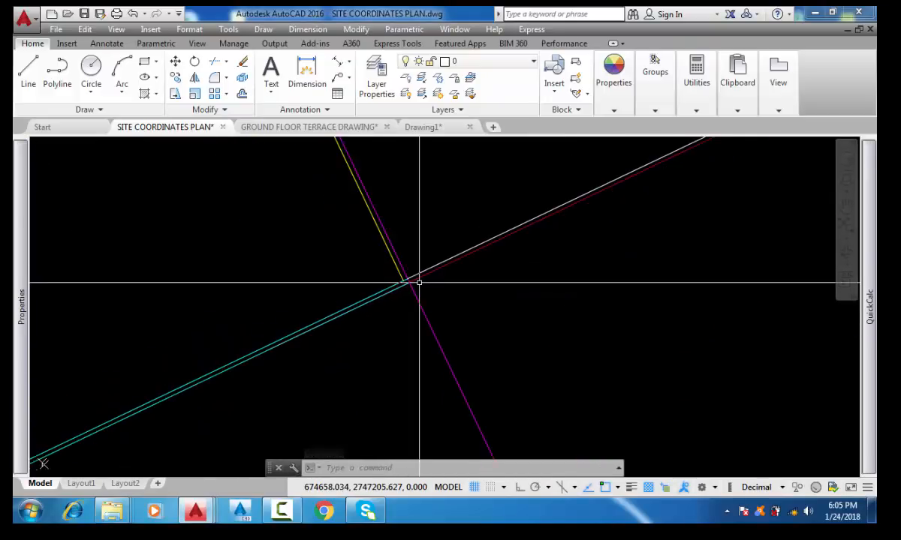
scroll(420, 283, down, 2)
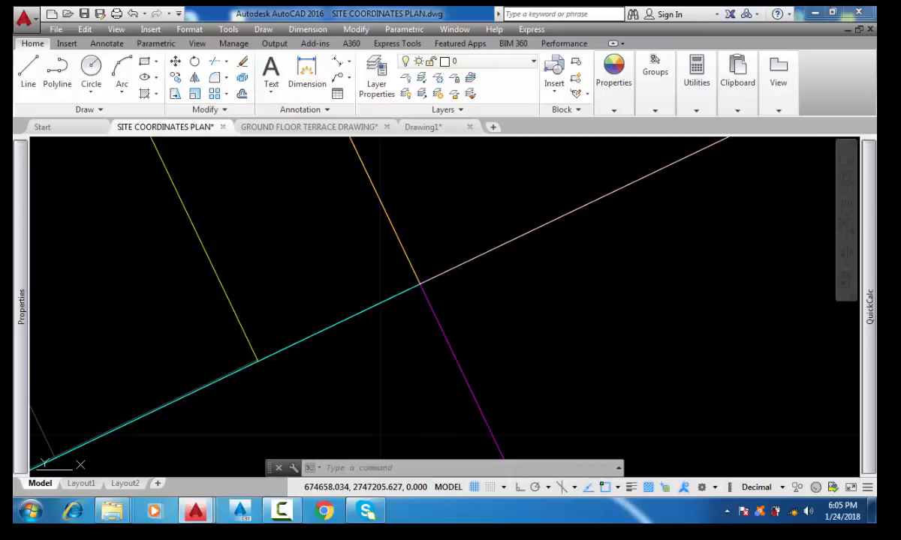
scroll(425, 286, down, 2)
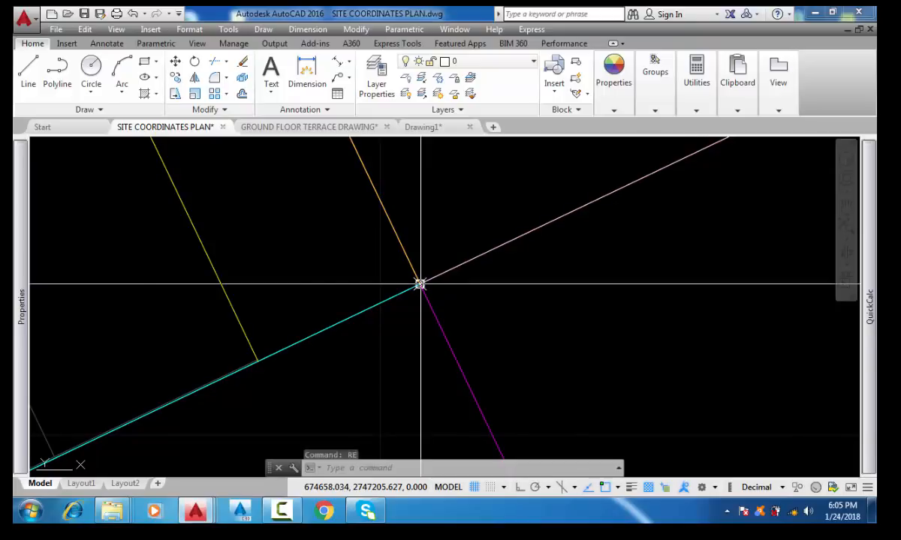
Regenerate the display at the corner point and examine the site coordinates plan from that corner to the aligned dimension's text
text(RE)
key(Return)
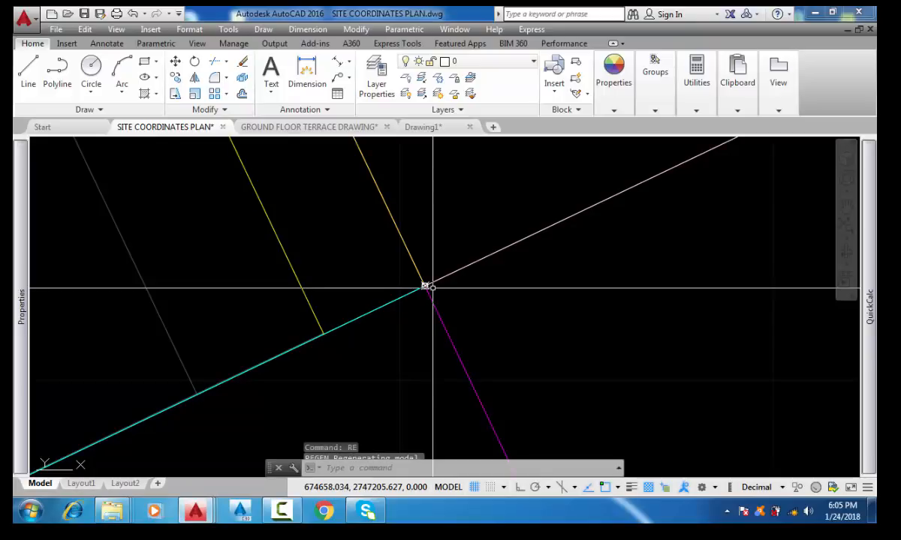
scroll(519, 258, down, 2)
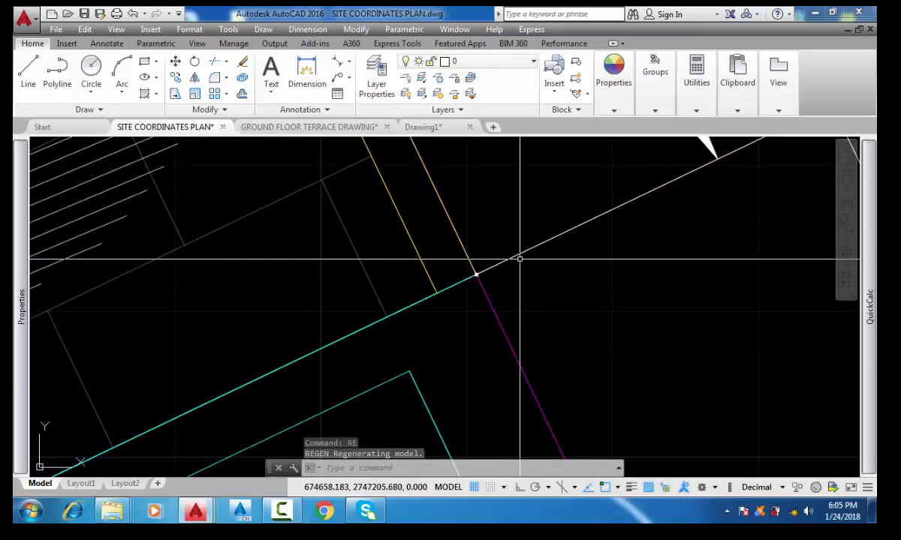
scroll(579, 220, down, 2)
scroll(631, 225, down, 2)
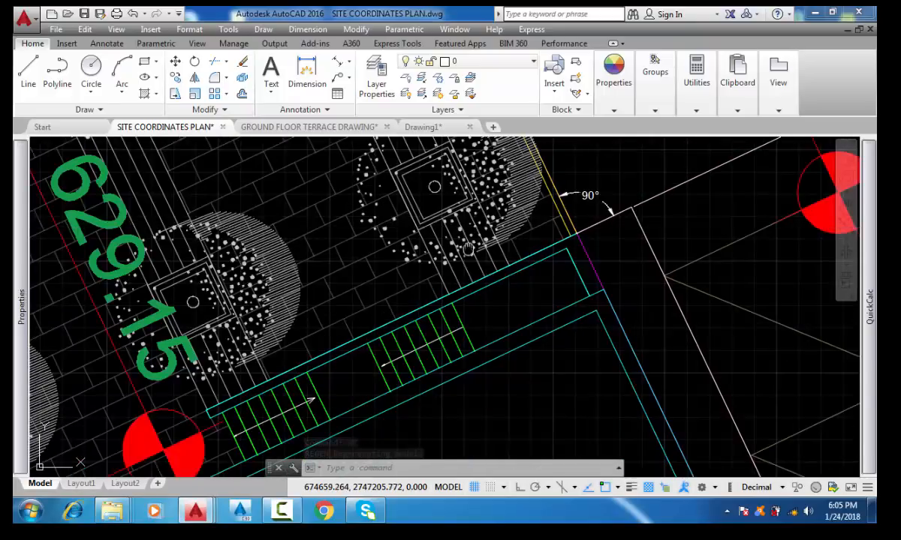
middle_drag(616, 234, 440, 246)
scroll(566, 257, down, 3)
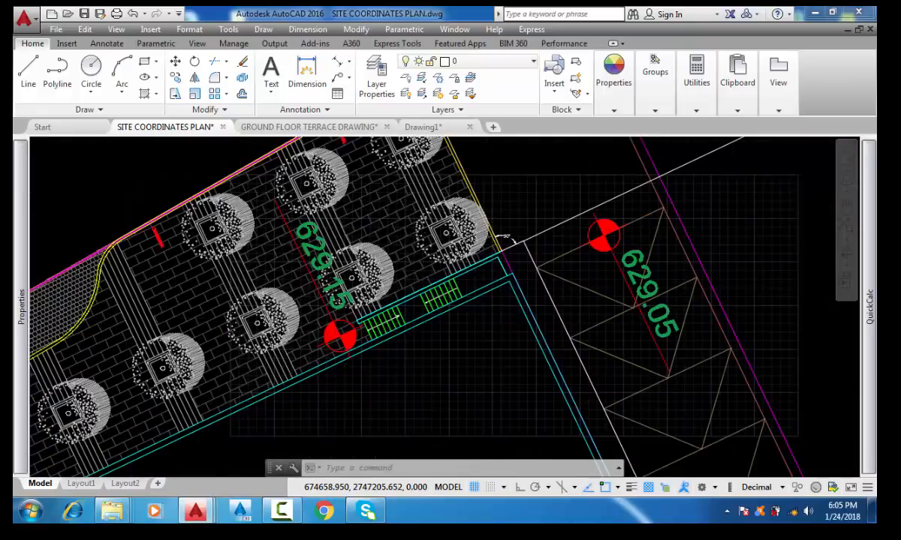
middle_drag(605, 265, 454, 232)
scroll(554, 275, down, 4)
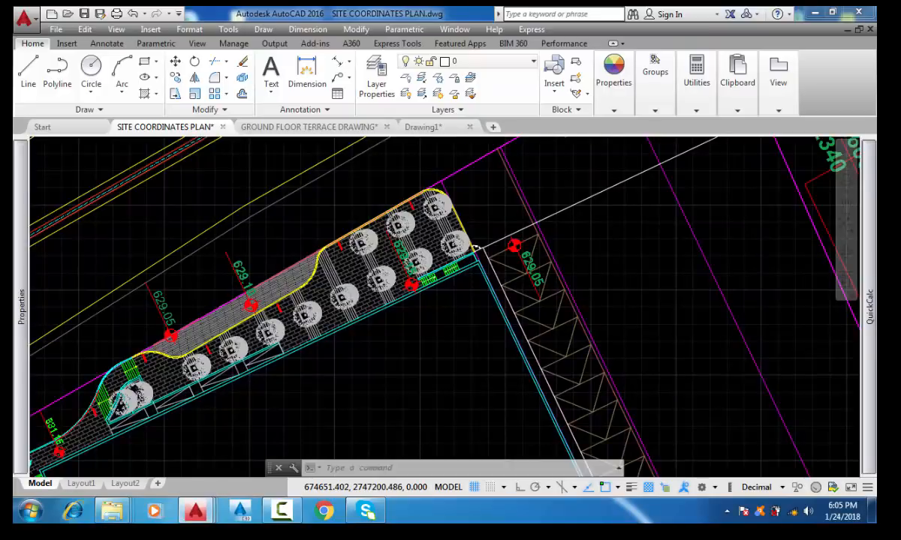
scroll(453, 260, down, 4)
middle_drag(532, 256, 471, 250)
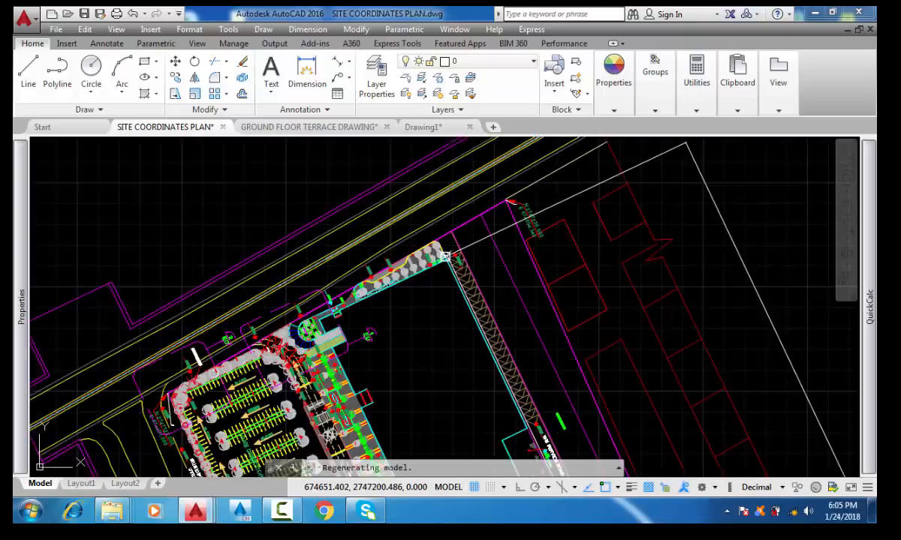
scroll(573, 297, down, 2)
middle_drag(566, 280, 414, 253)
scroll(421, 240, down, 2)
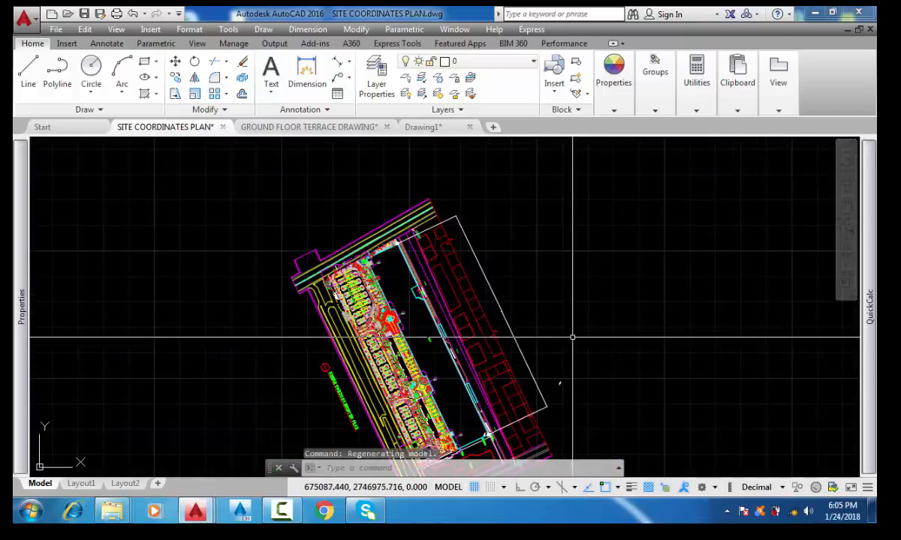
scroll(500, 316, up, 6)
scroll(479, 305, up, 4)
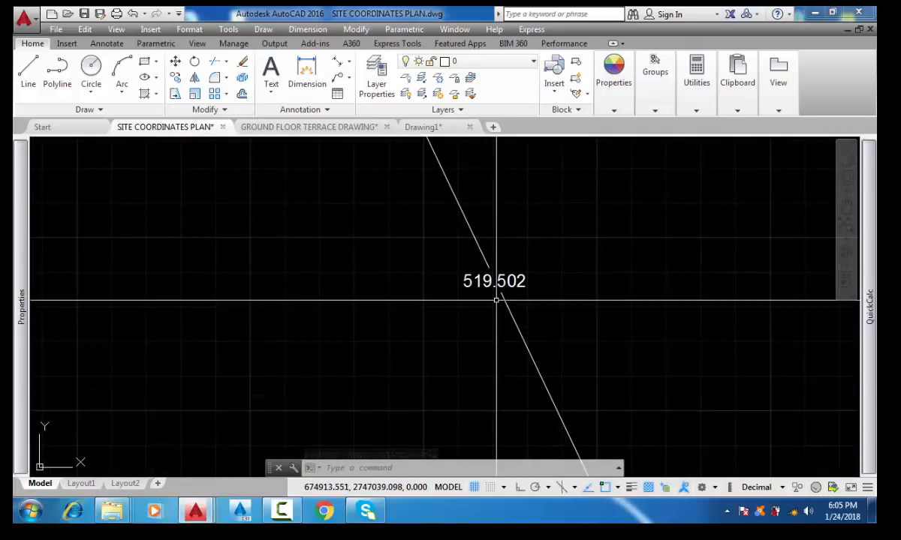
Set the linear dimension precision of the Standard dimension style to 0.00 in the site coordinates plan
key(Return)
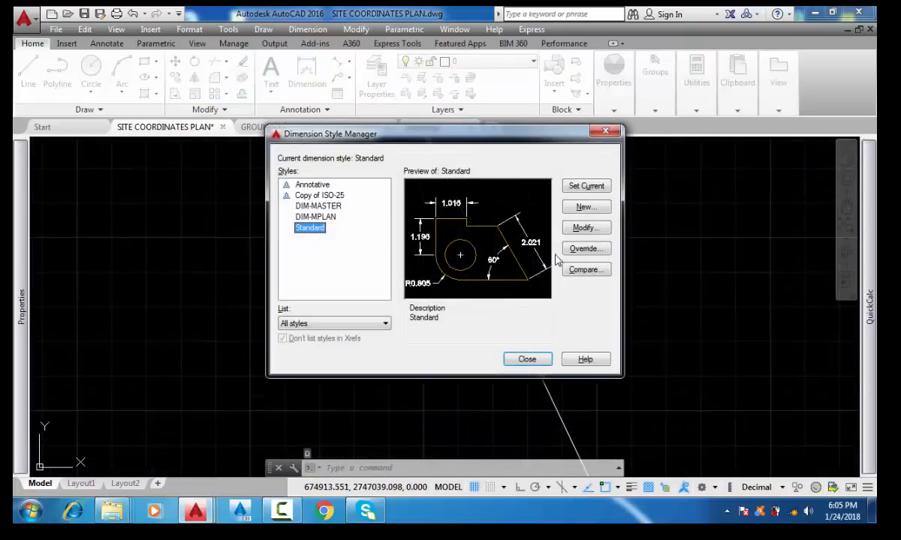
click(587, 228)
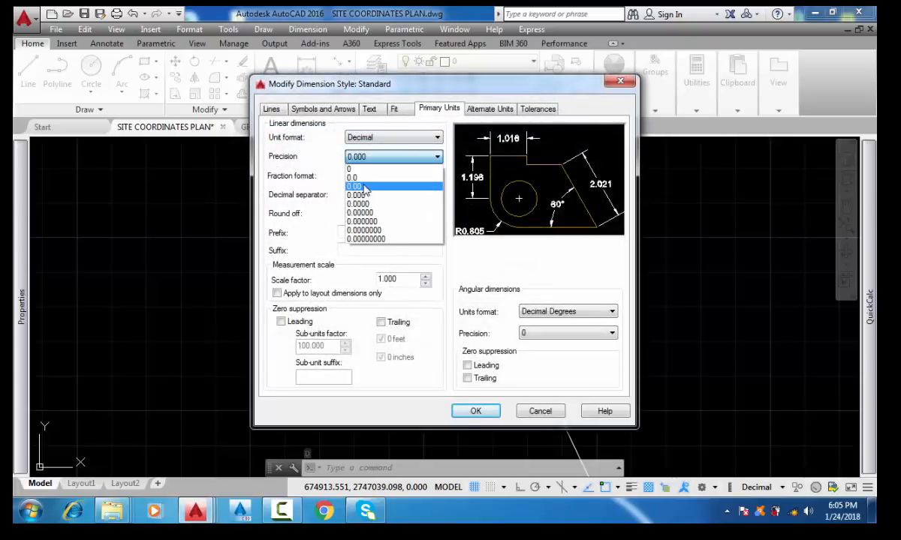
click(359, 185)
click(474, 413)
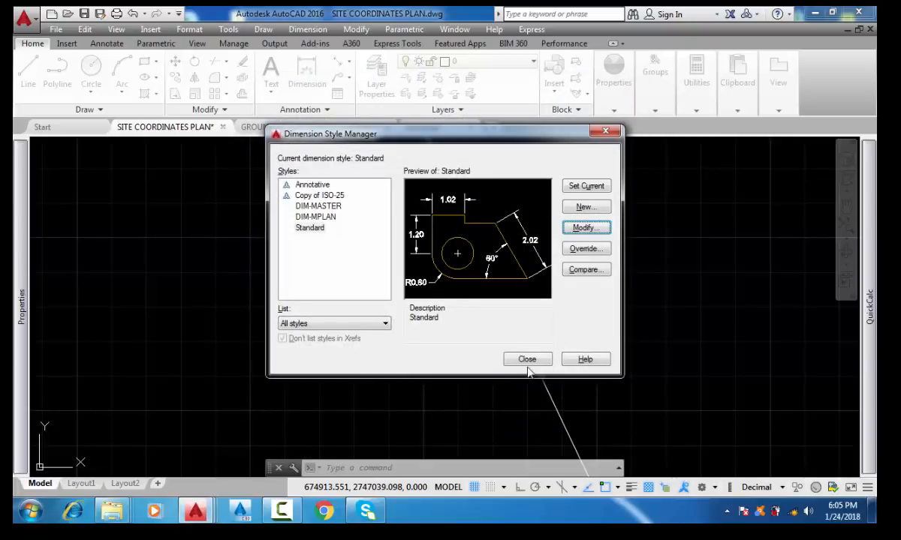
click(527, 360)
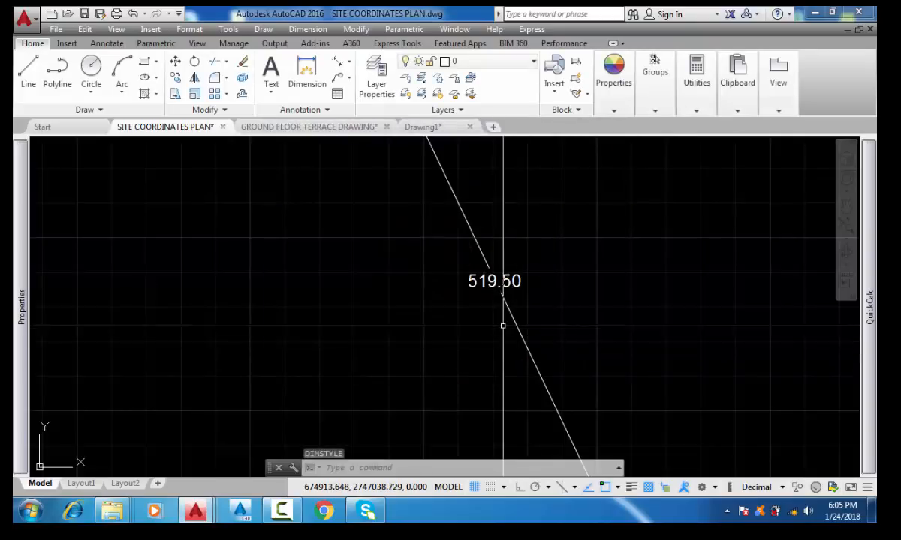
Review the dimensioned side in the site coordinates plan, and compare its length with the aligned dimension in Drawing1
scroll(503, 326, down, 8)
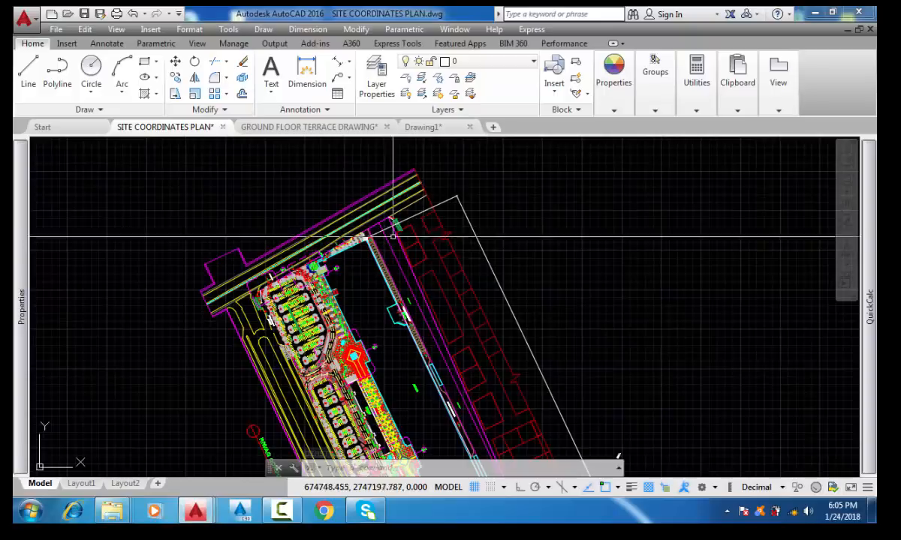
scroll(387, 225, up, 2)
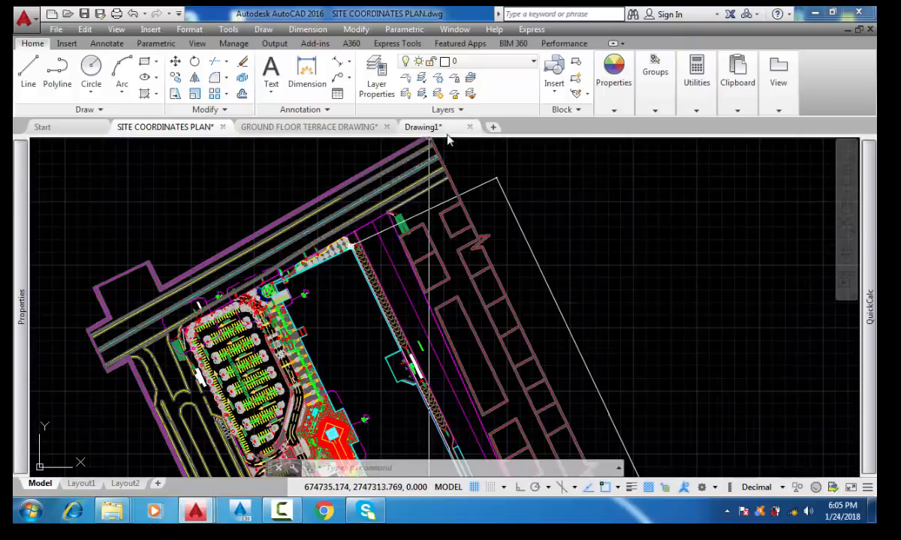
click(422, 127)
scroll(451, 267, down, 4)
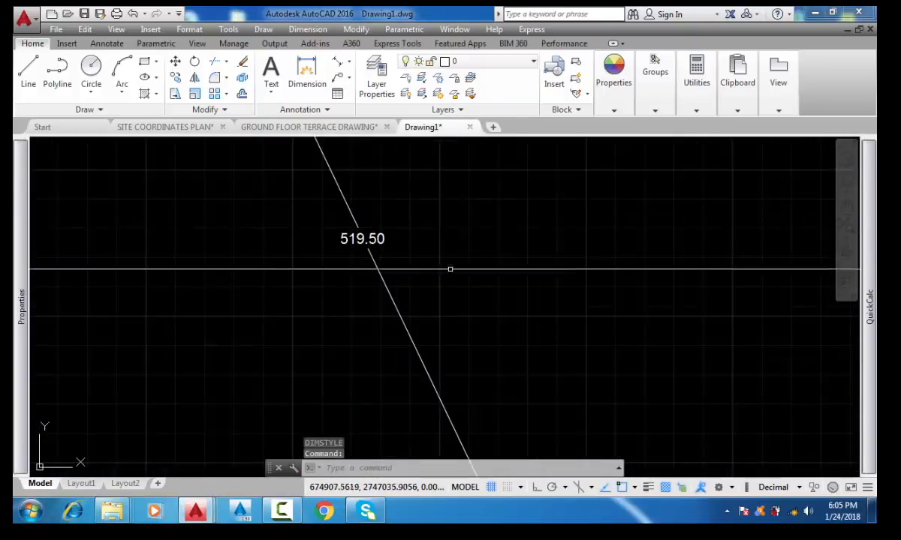
scroll(429, 257, up, 2)
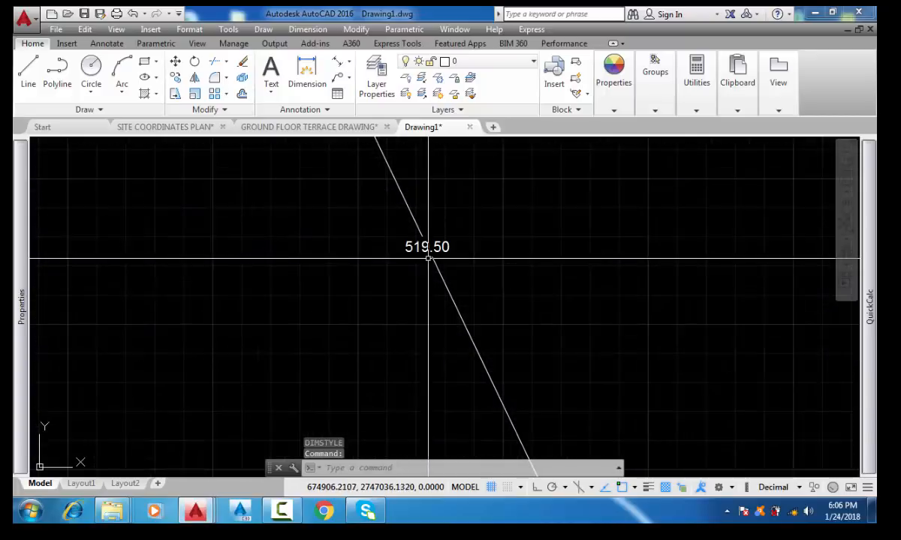
scroll(426, 228, down, 10)
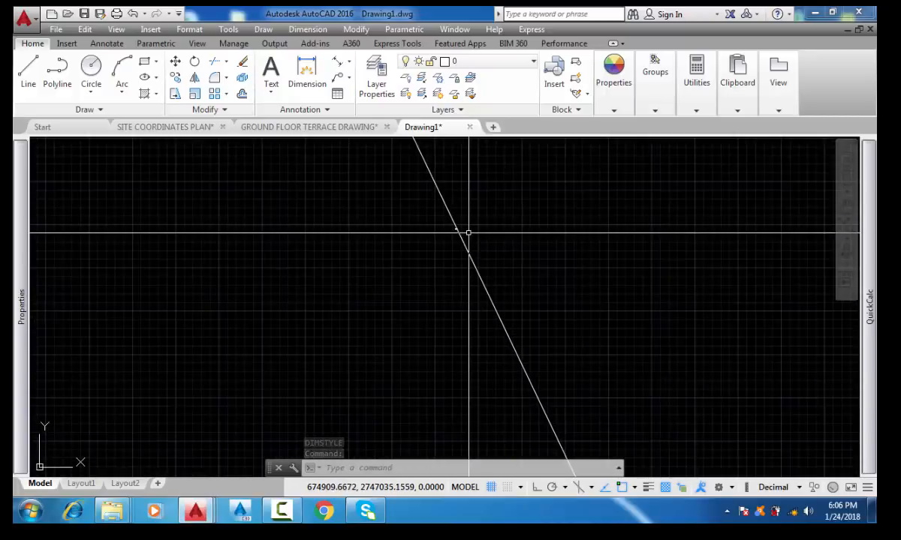
Delete the small coordinate text below the lower corner point in Drawing1
scroll(469, 232, down, 6)
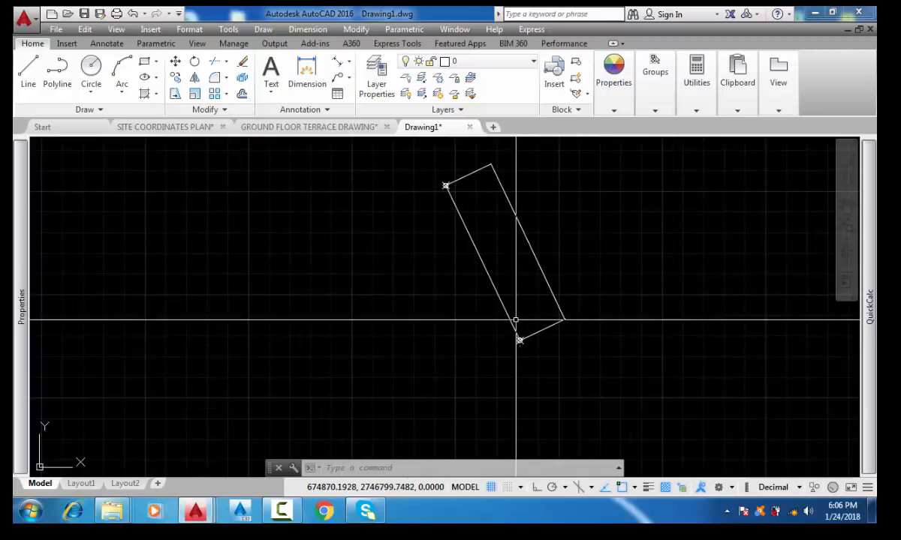
scroll(518, 339, up, 3)
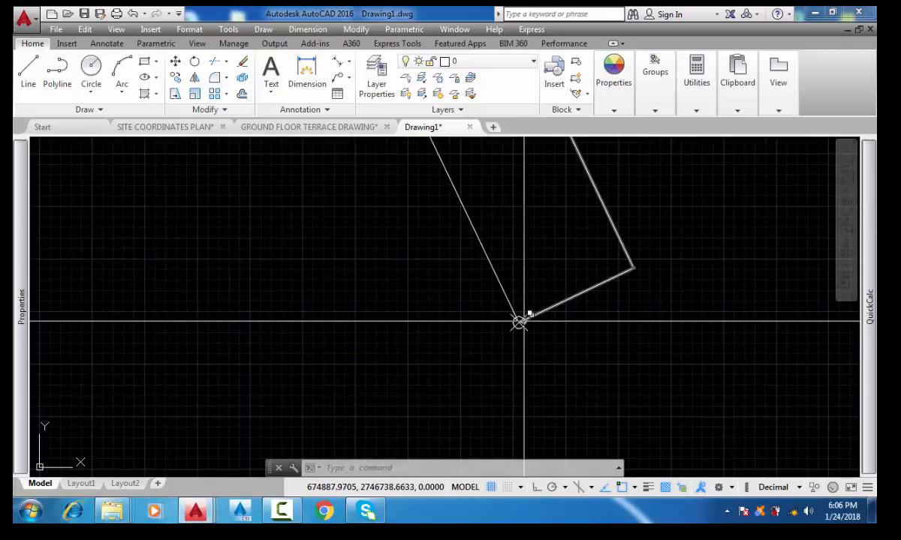
scroll(523, 322, up, 6)
middle_drag(478, 421, 471, 374)
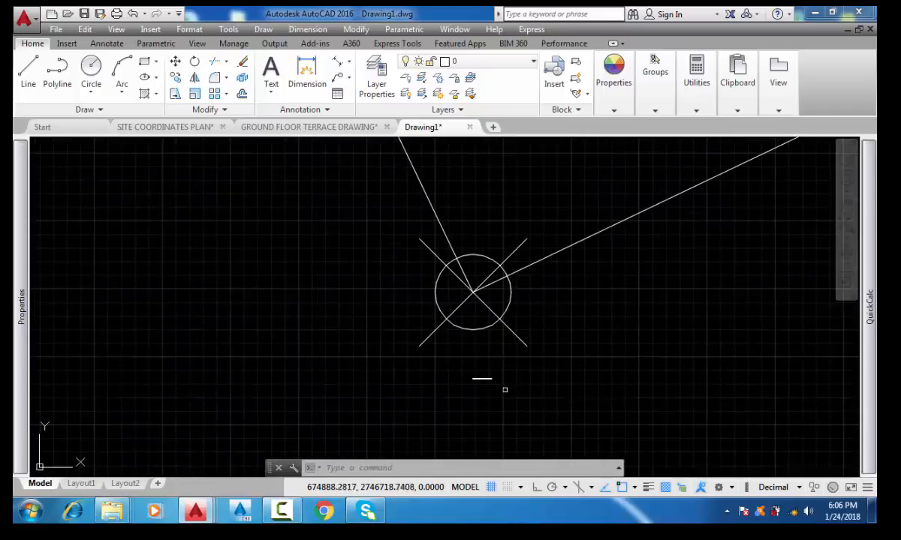
scroll(499, 385, up, 5)
click(493, 361)
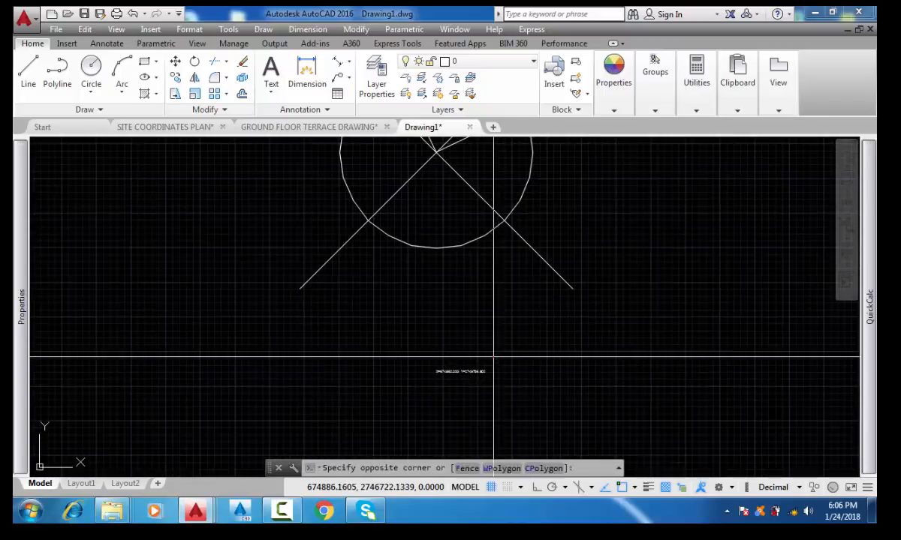
click(447, 379)
key(Delete)
scroll(438, 375, down, 4)
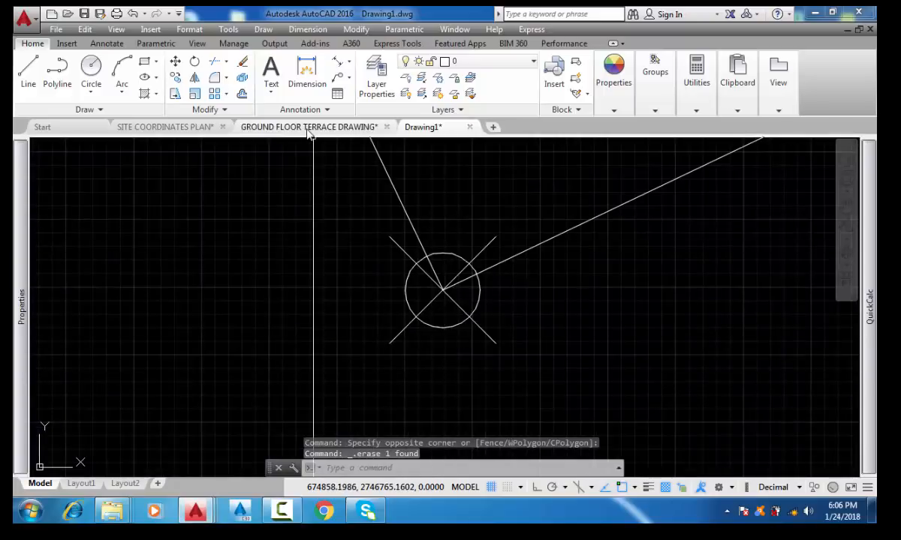
Switch to the ground floor terrace drawing and start an aligned dimension at the outer top corner of the plan's right-end column
mouse_move(307, 129)
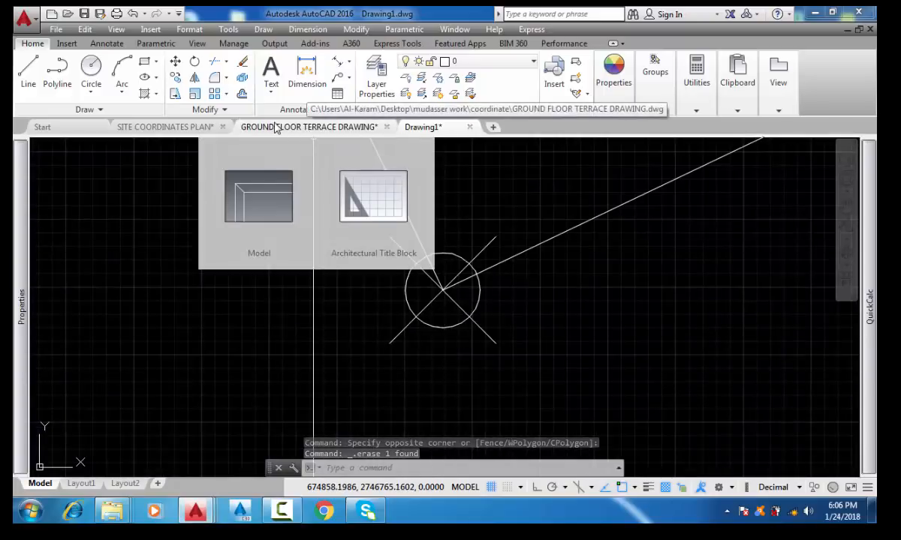
click(275, 129)
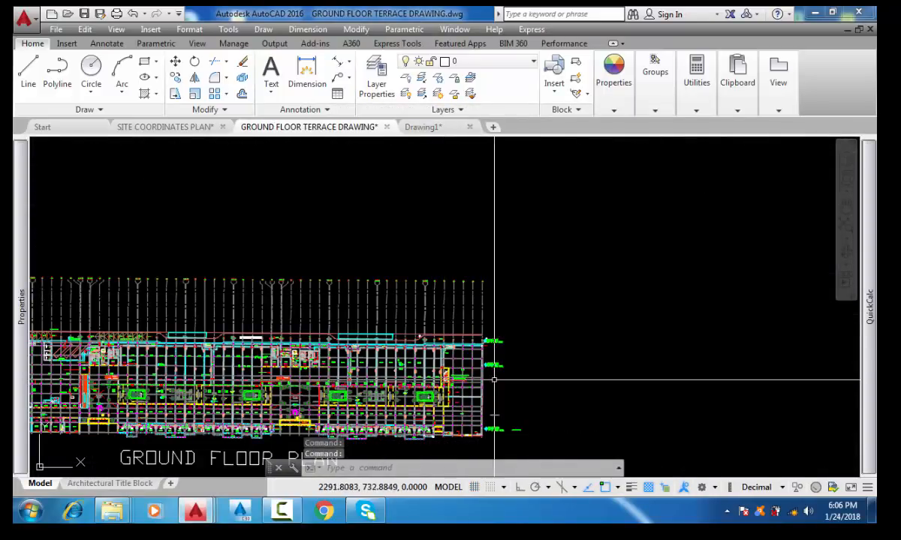
scroll(494, 379, up, 10)
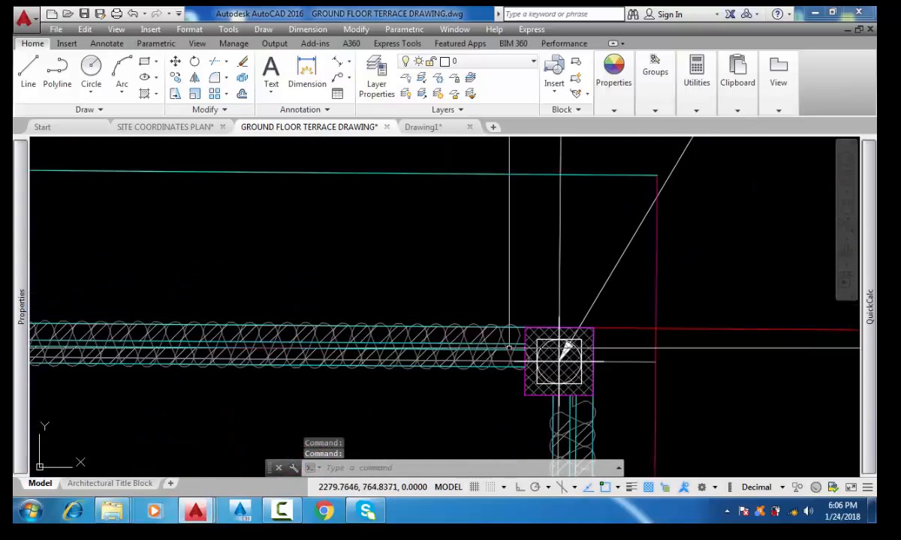
middle_drag(560, 352, 431, 319)
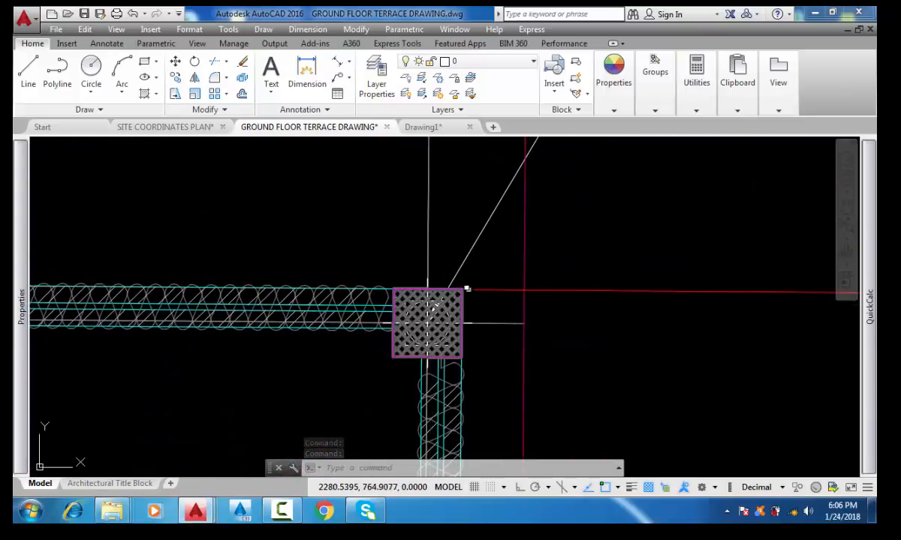
scroll(465, 291, up, 5)
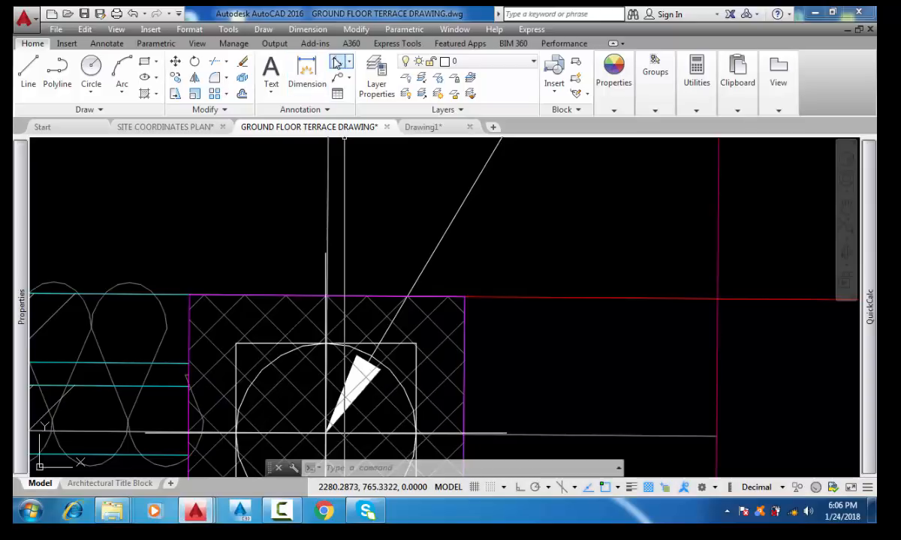
click(465, 298)
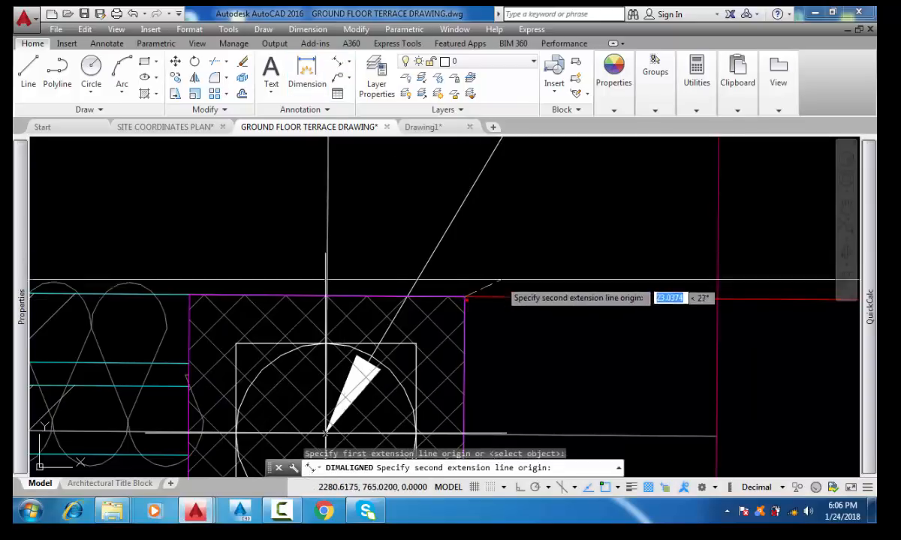
scroll(525, 282, down, 8)
scroll(538, 280, down, 6)
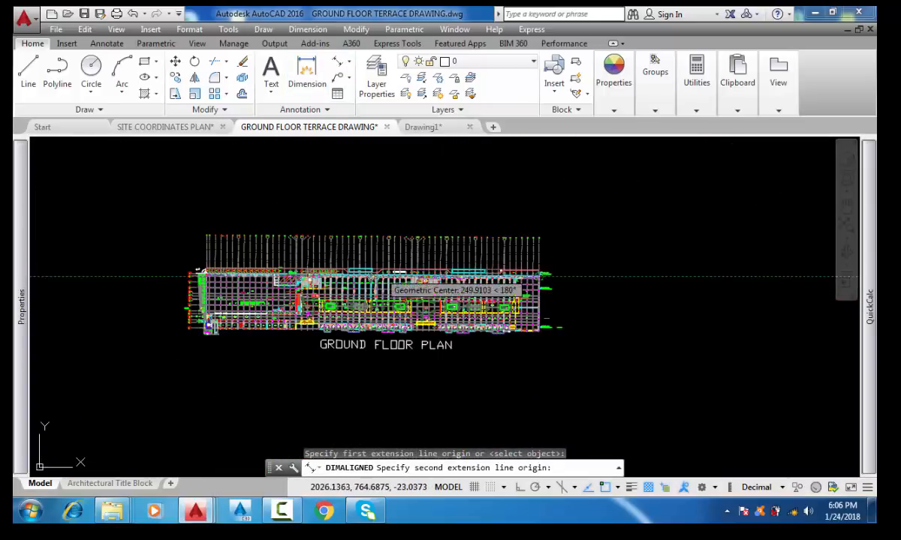
scroll(205, 272, up, 10)
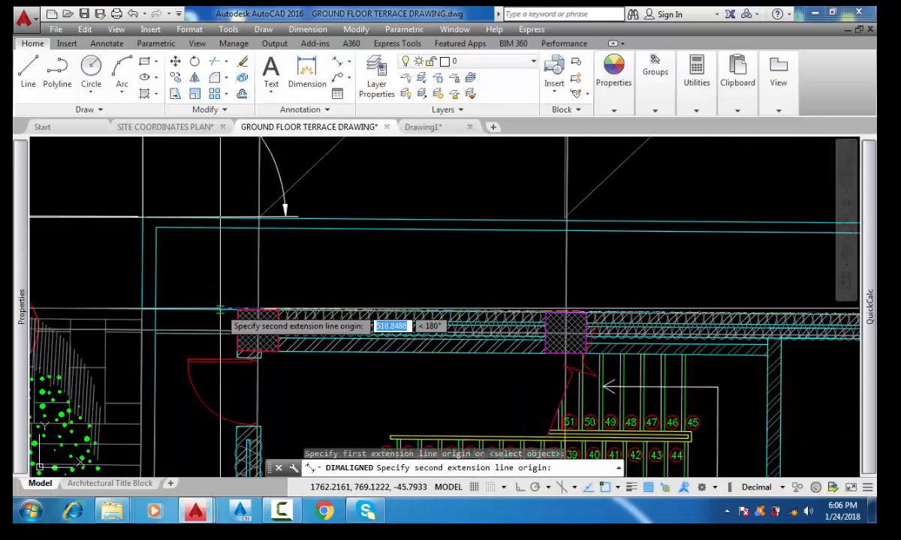
scroll(234, 295, up, 3)
scroll(272, 298, down, 3)
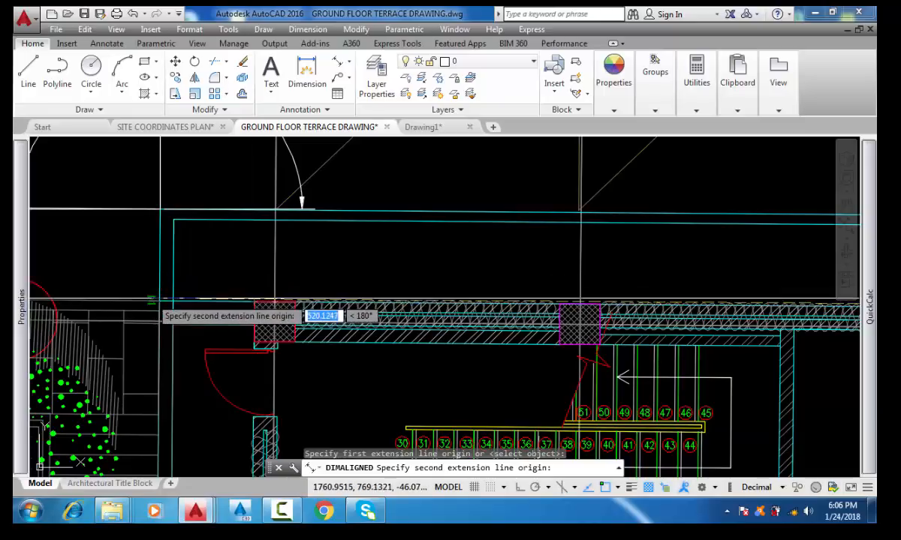
scroll(169, 287, up, 6)
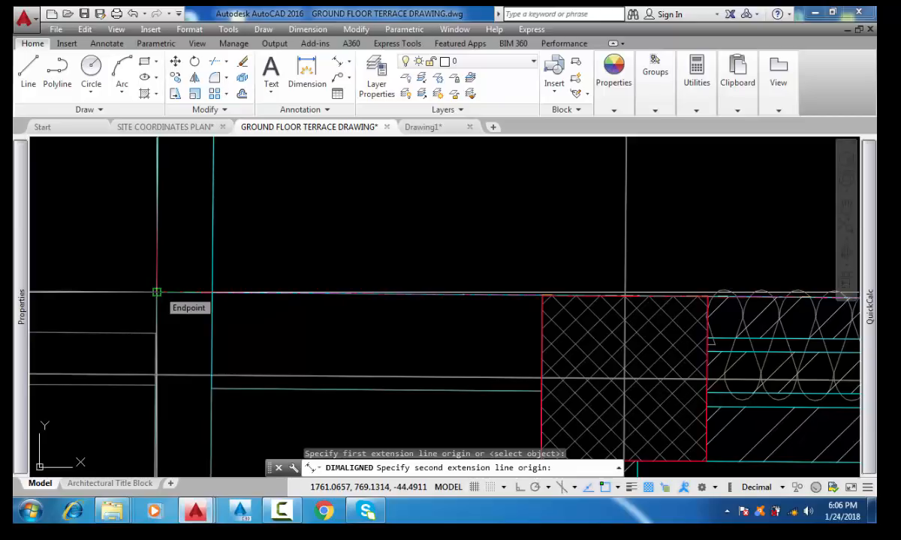
click(157, 291)
scroll(157, 291, down, 6)
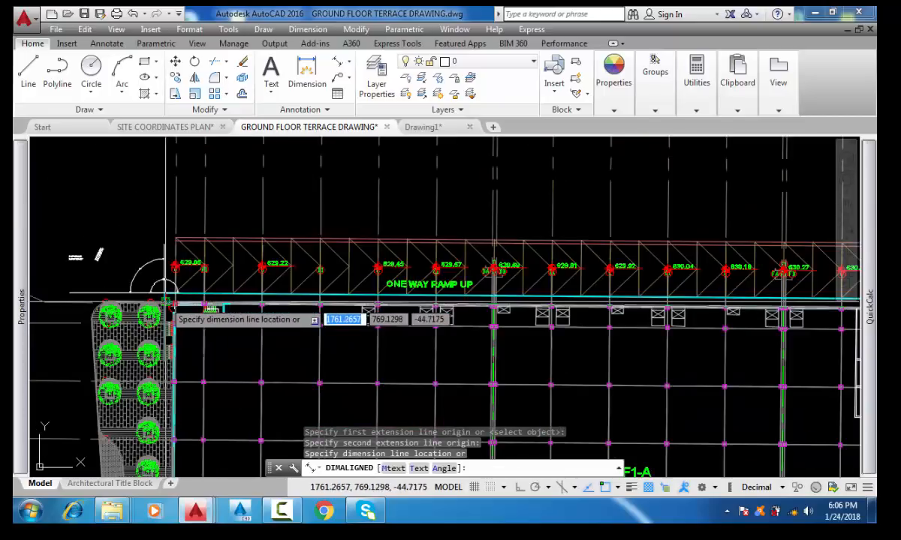
scroll(851, 382, up, 2)
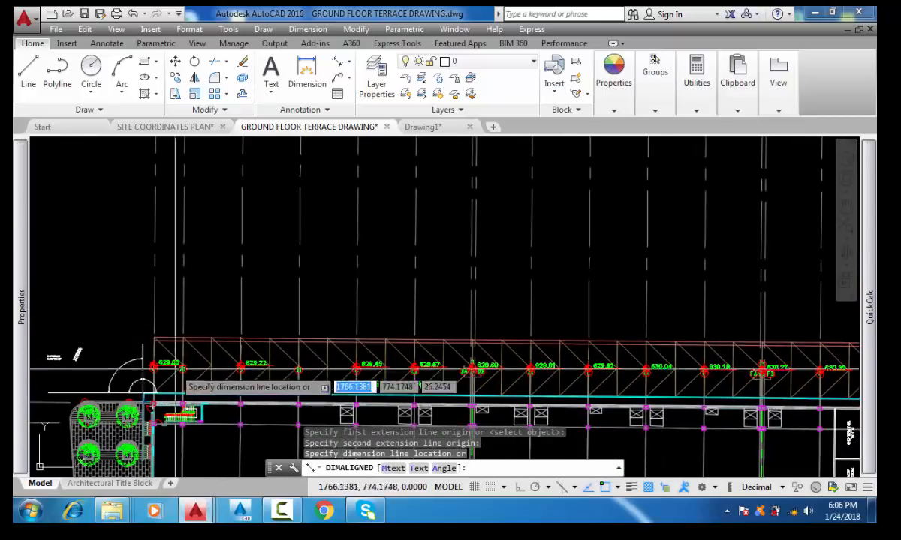
scroll(139, 403, up, 5)
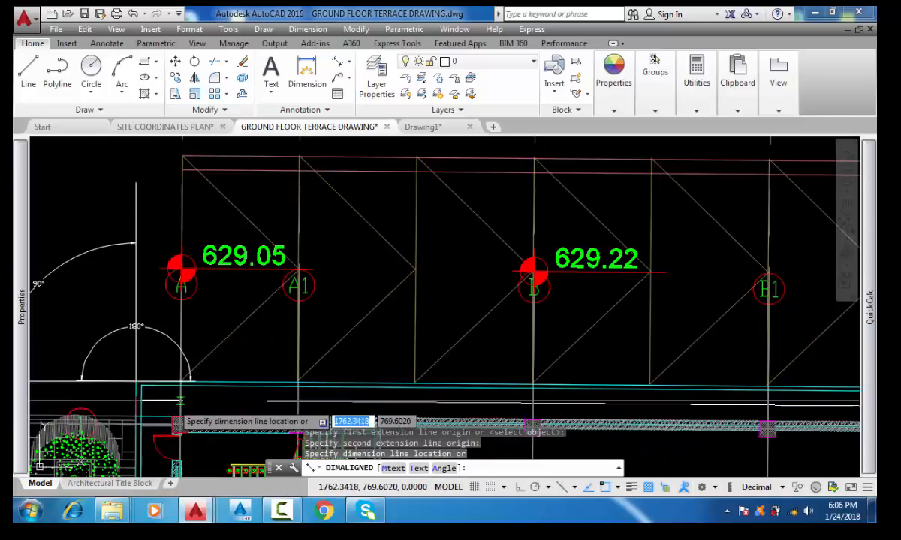
key(Escape)
Add an aligned dimension from the outer cyan line's top-left corner to the right-end column's outer top corner, placed above the grid bubbles
scroll(132, 388, up, 3)
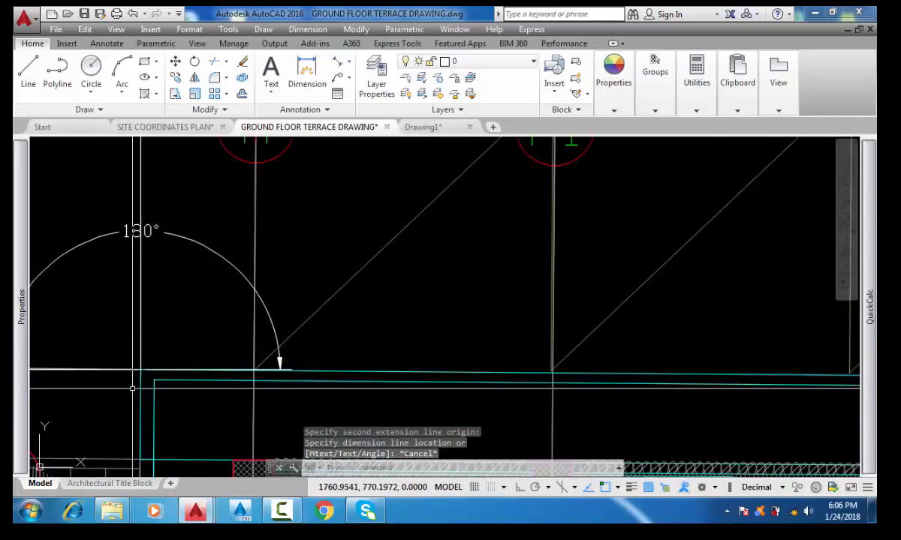
click(340, 61)
scroll(140, 370, up, 3)
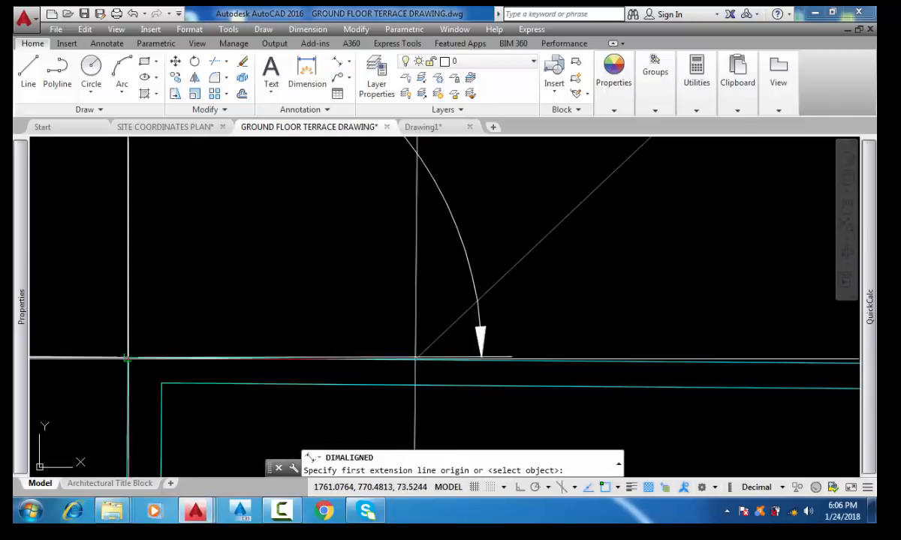
click(128, 359)
scroll(128, 358, down, 6)
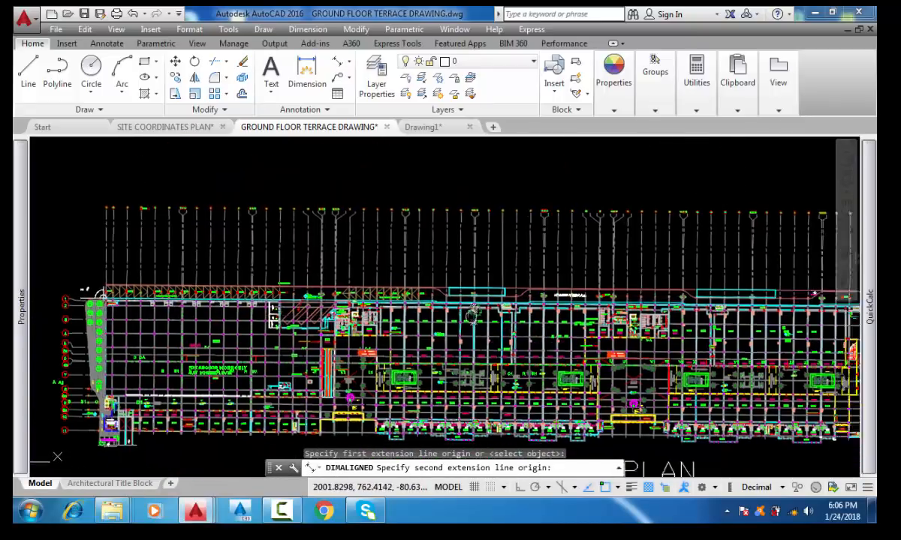
scroll(154, 304, up, 6)
scroll(466, 274, up, 10)
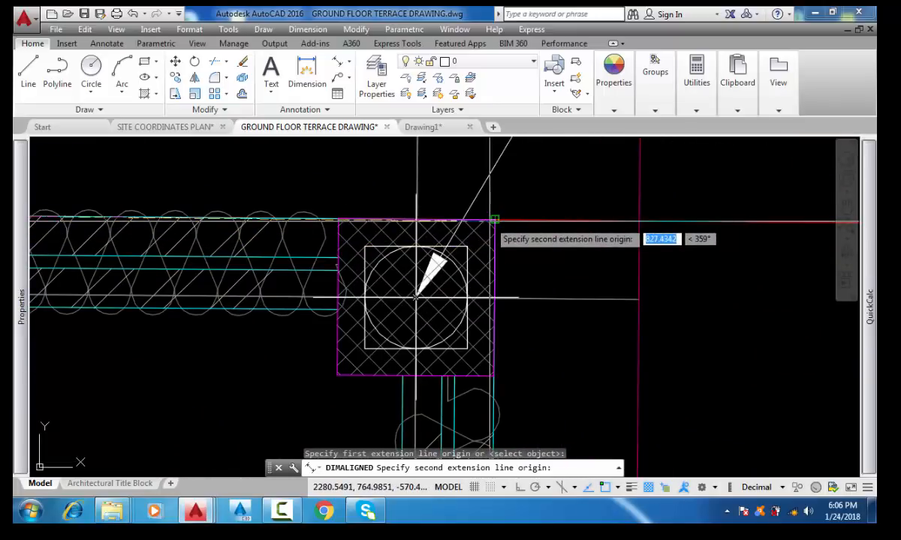
scroll(450, 274, down, 2)
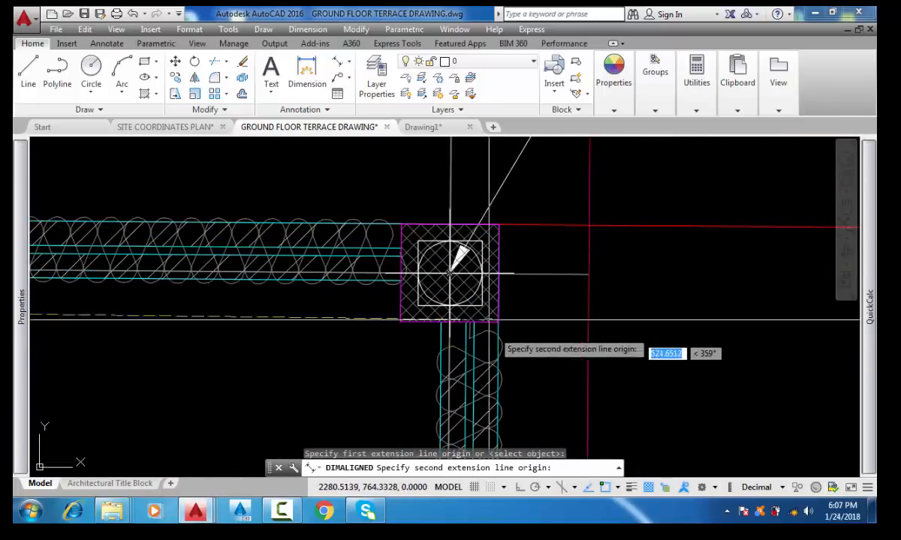
scroll(458, 282, down, 2)
scroll(403, 362, up, 5)
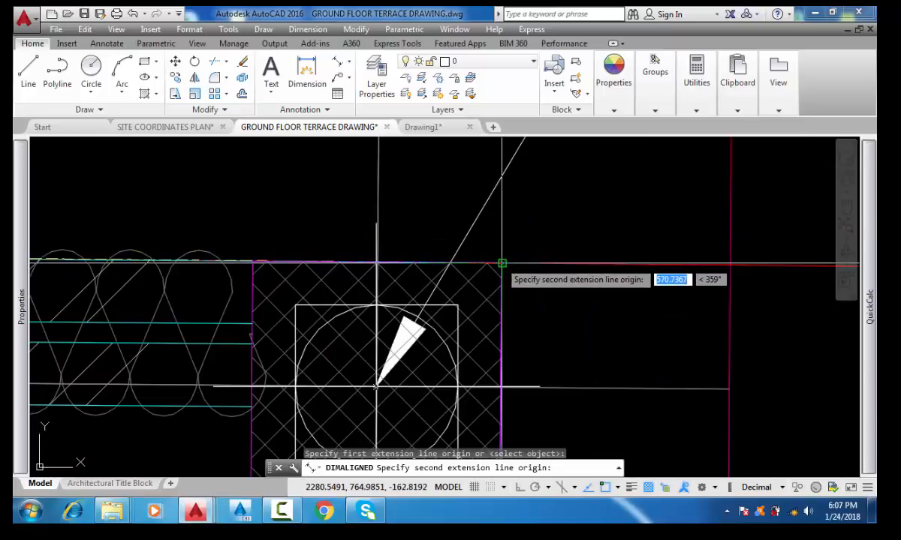
click(502, 263)
scroll(541, 247, down, 8)
middle_drag(424, 184, 424, 191)
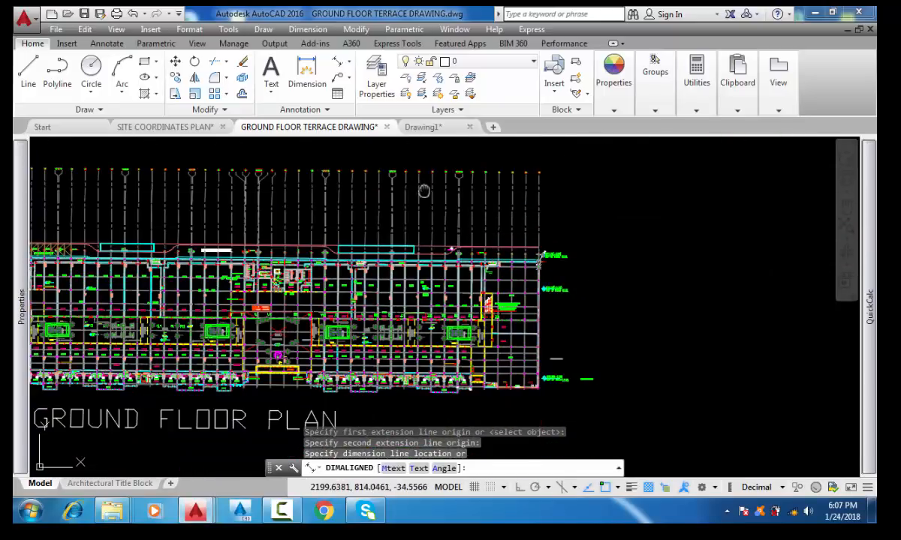
click(453, 202)
scroll(169, 189, up, 5)
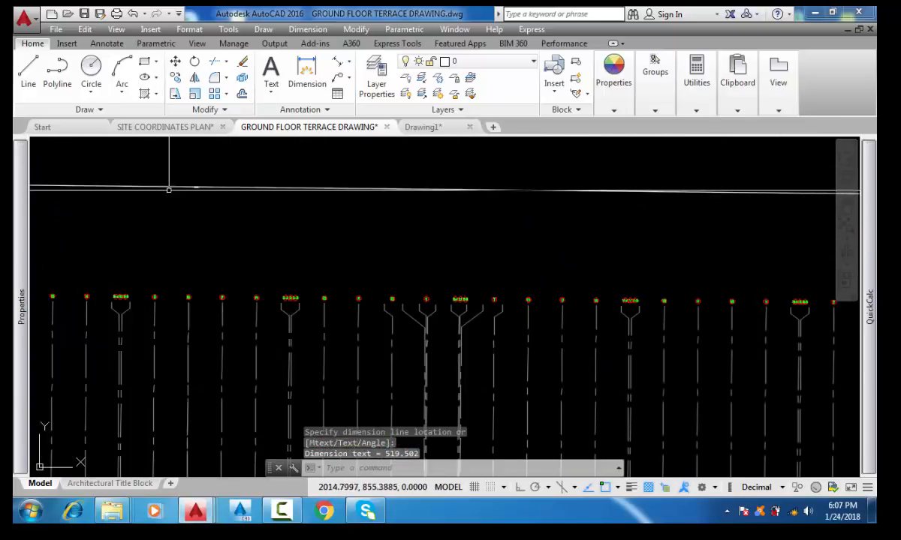
scroll(226, 188, up, 4)
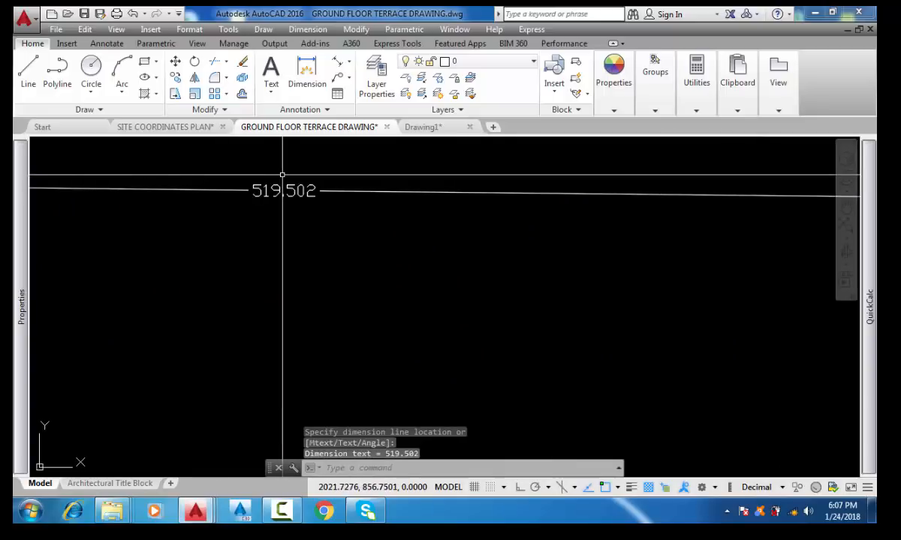
Set the linear dimension precision of the Standard dimension style to 0.00 in the ground floor terrace drawing
key(Return)
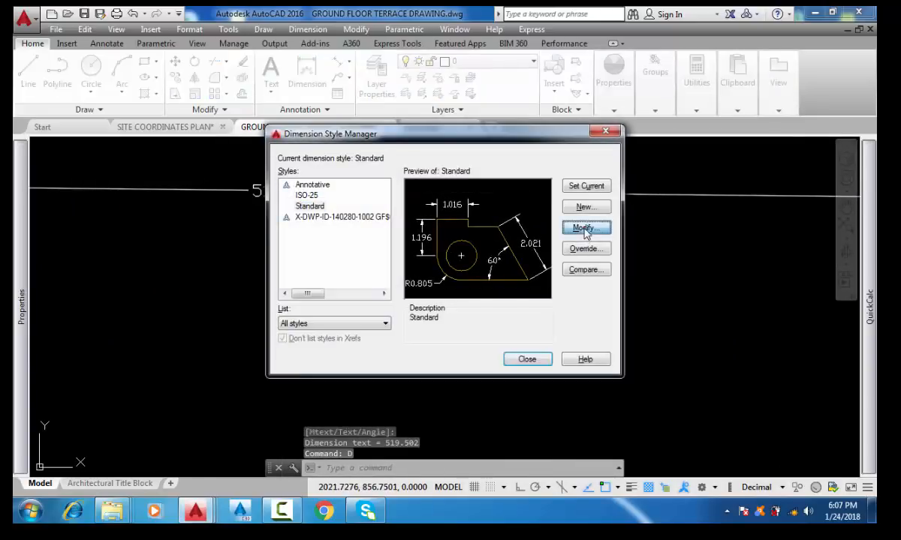
click(586, 228)
click(392, 157)
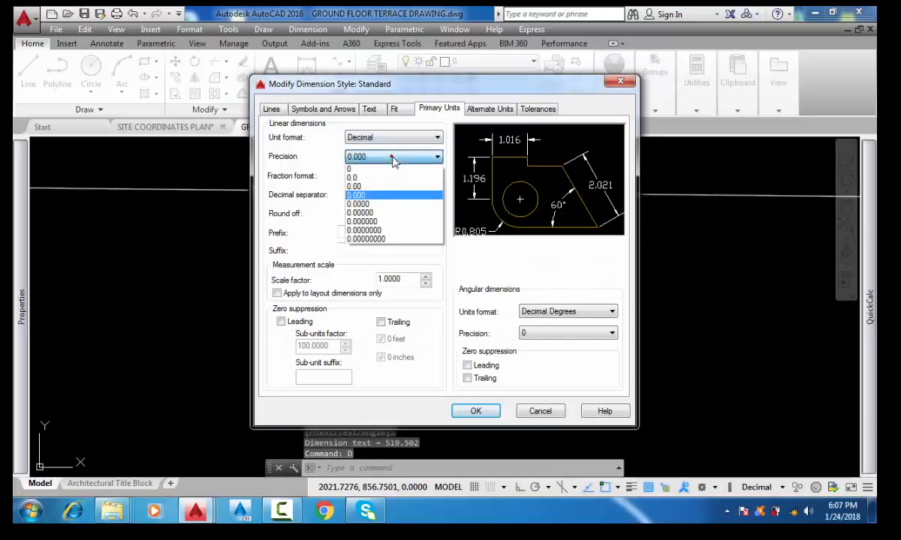
click(373, 187)
click(476, 412)
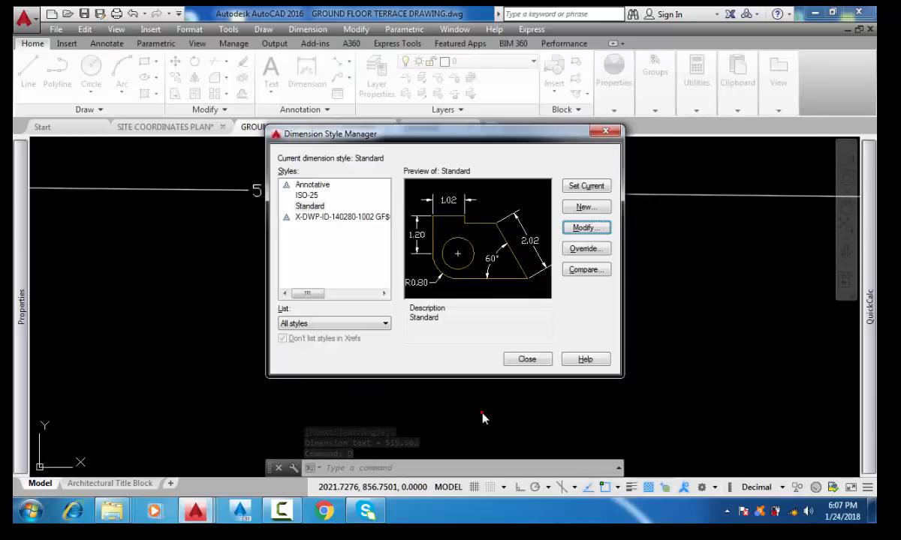
click(527, 359)
Compare the aligned dimension in the ground floor terrace drawing with the matching dimensions in Drawing1 and the site coordinates plan
scroll(278, 192, down, 5)
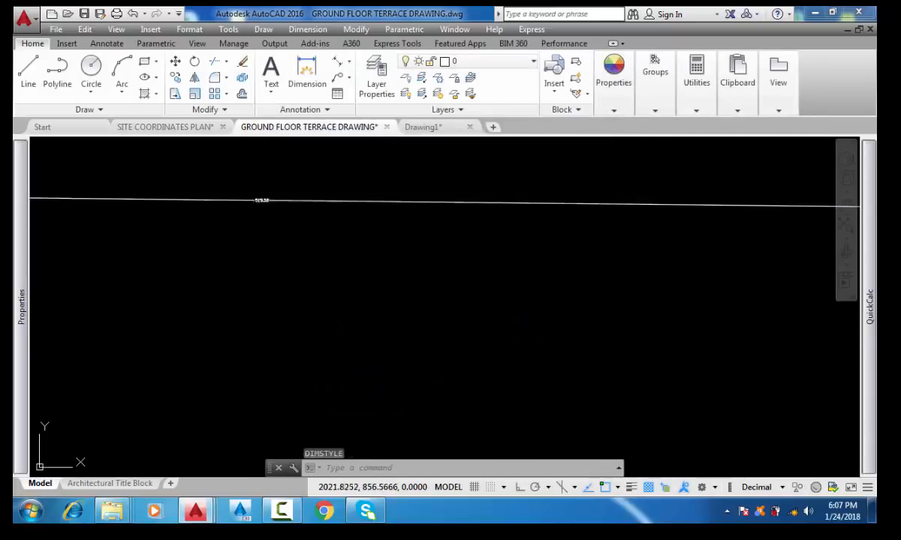
scroll(278, 191, up, 5)
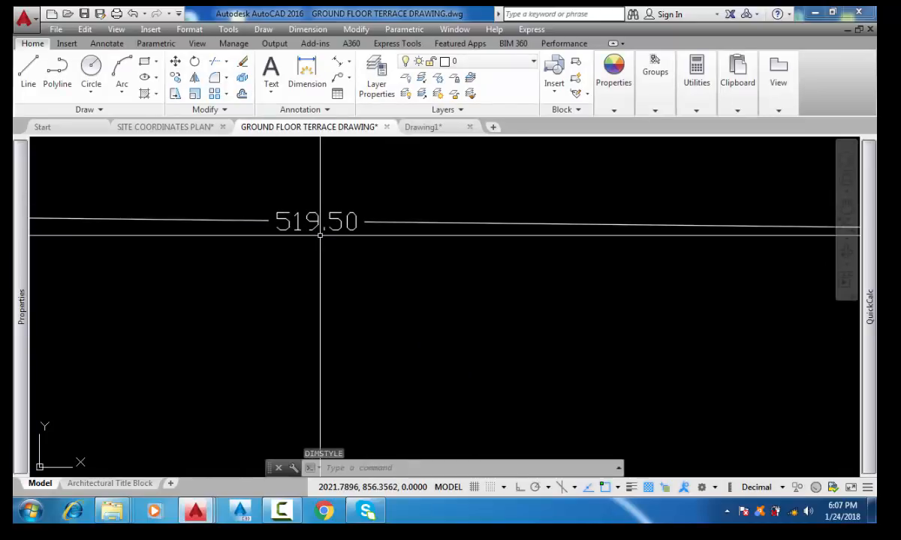
click(422, 129)
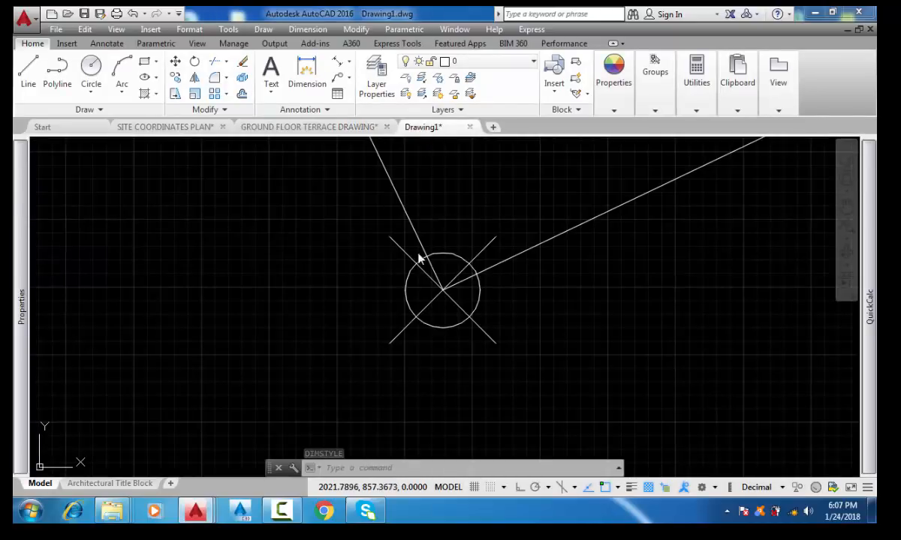
scroll(309, 355, down, 8)
scroll(328, 243, up, 6)
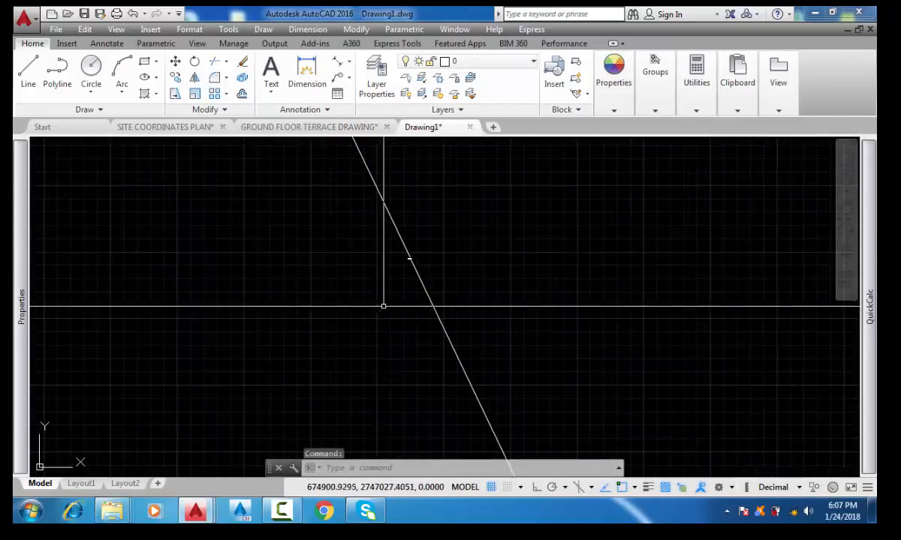
scroll(400, 255, up, 3)
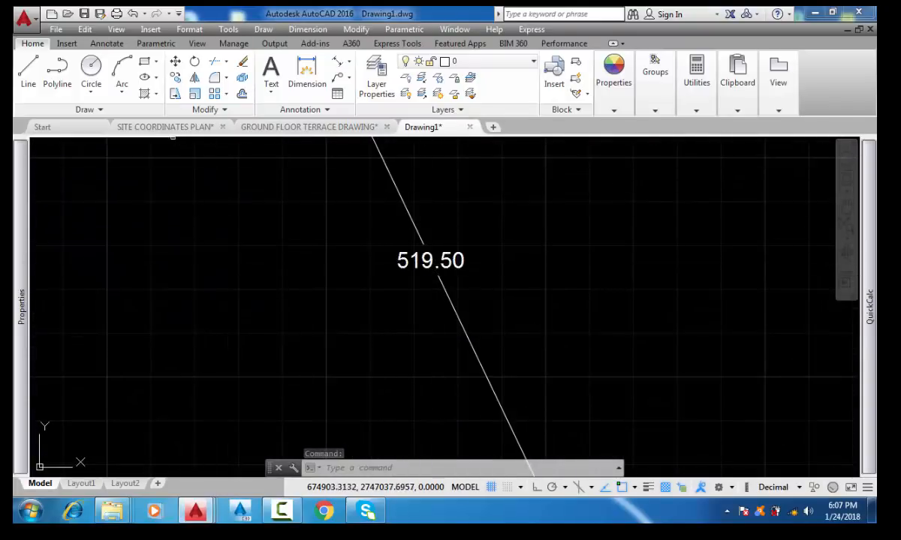
click(165, 127)
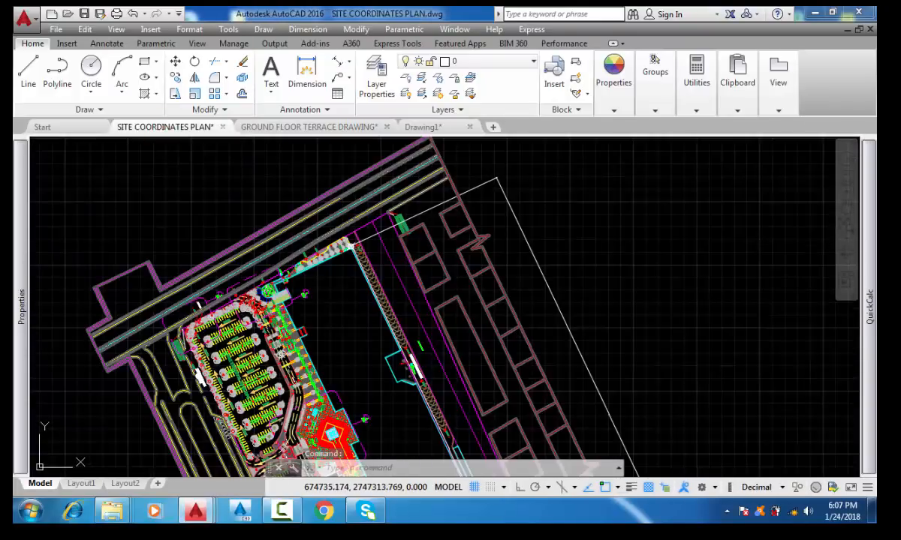
middle_drag(558, 382, 457, 296)
scroll(458, 291, up, 10)
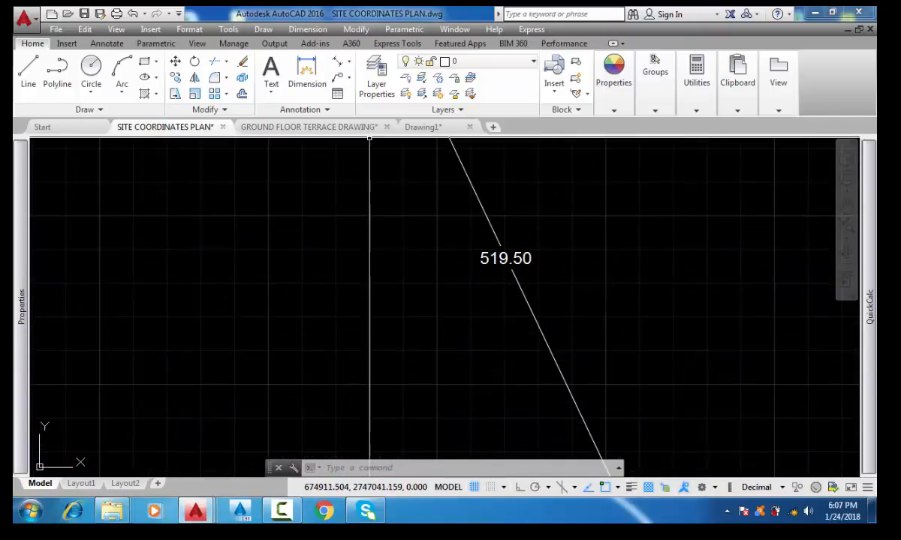
Regenerate the site coordinates plan while viewing the two point markers at the building's lower corner
scroll(356, 169, down, 8)
scroll(386, 180, down, 10)
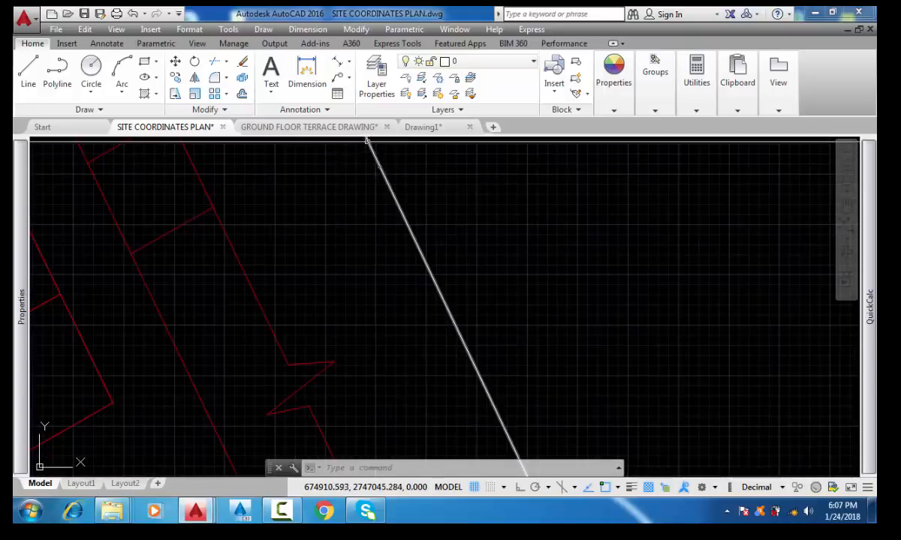
middle_drag(419, 372, 383, 366)
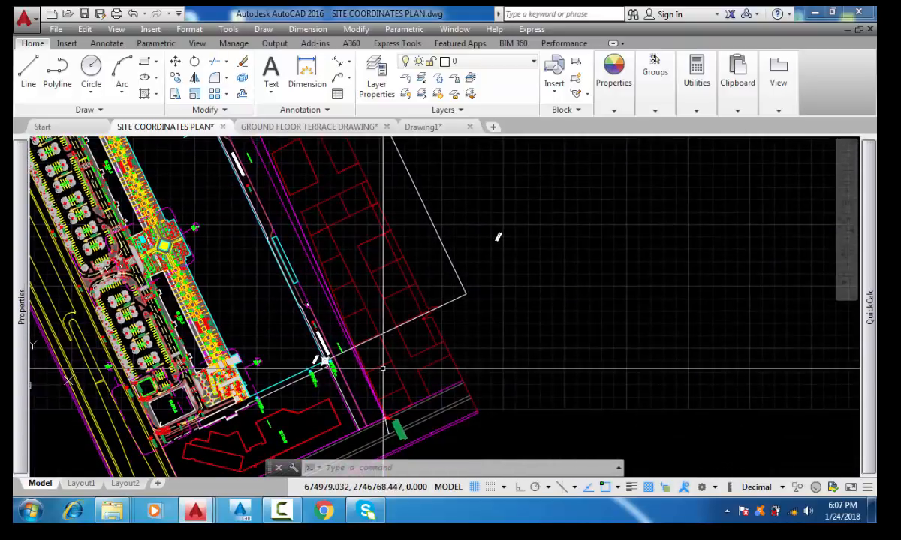
scroll(367, 237, up, 10)
scroll(368, 215, up, 5)
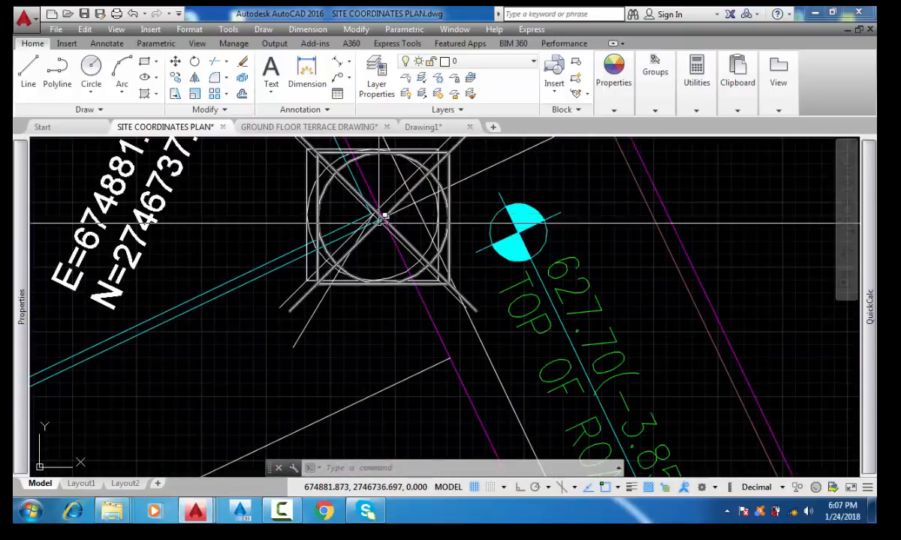
middle_drag(373, 288, 367, 322)
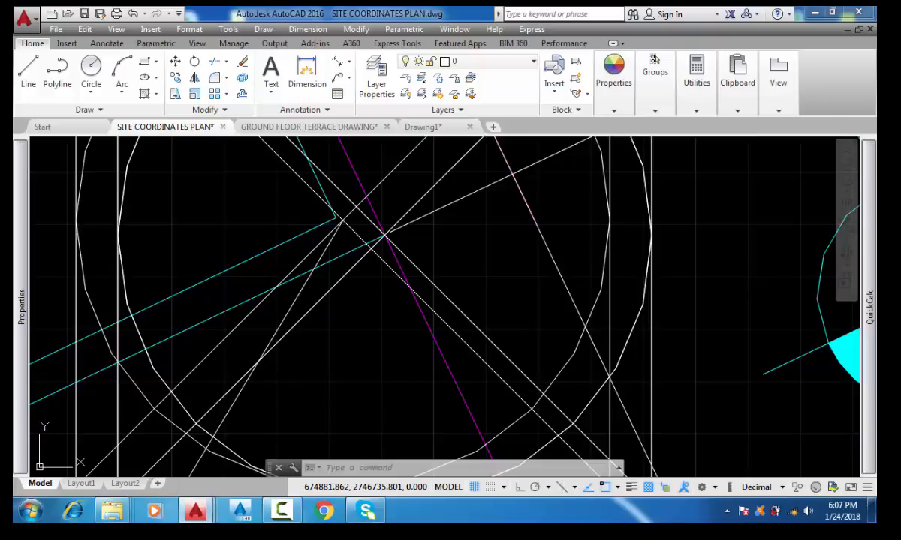
text(RE)
key(Return)
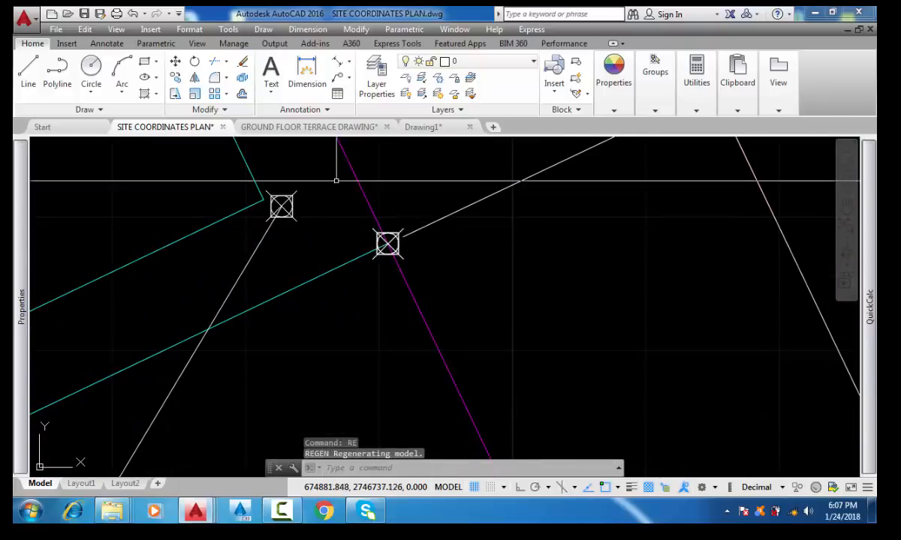
Return to the ground floor terrace drawing and examine the column at the plan's top-right corner beside grid Z8
click(300, 128)
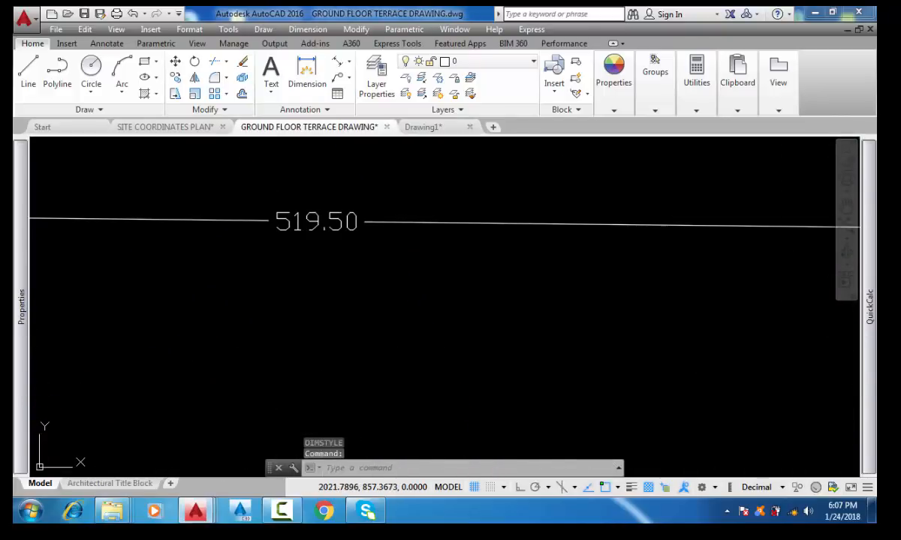
scroll(247, 227, down, 6)
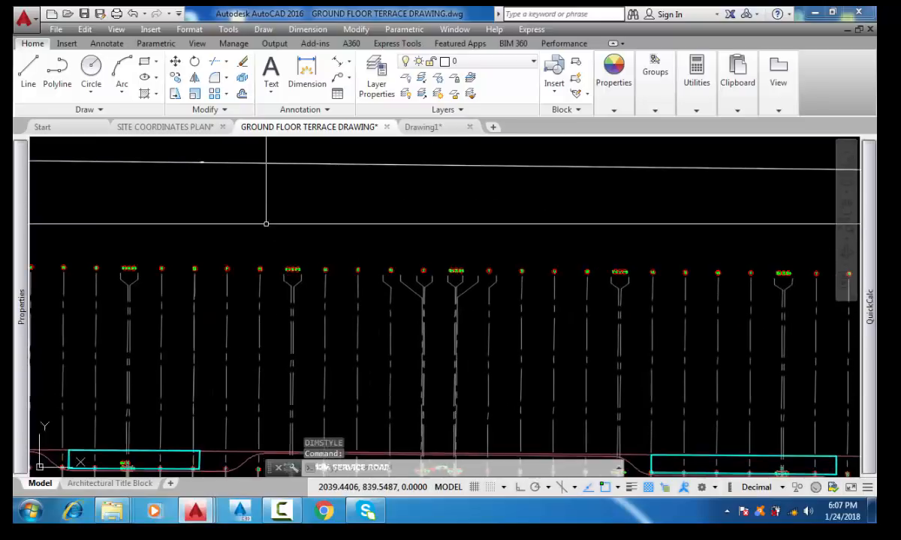
scroll(683, 314, up, 6)
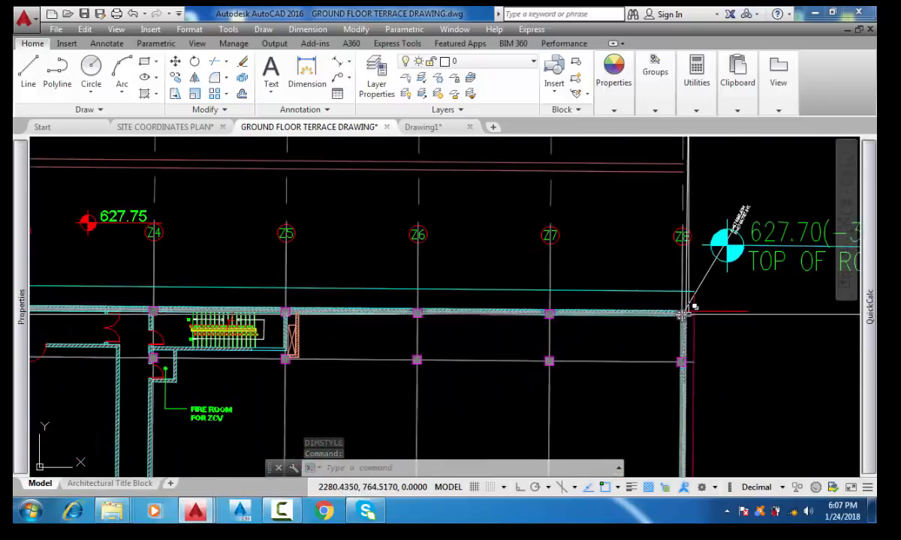
scroll(683, 314, up, 4)
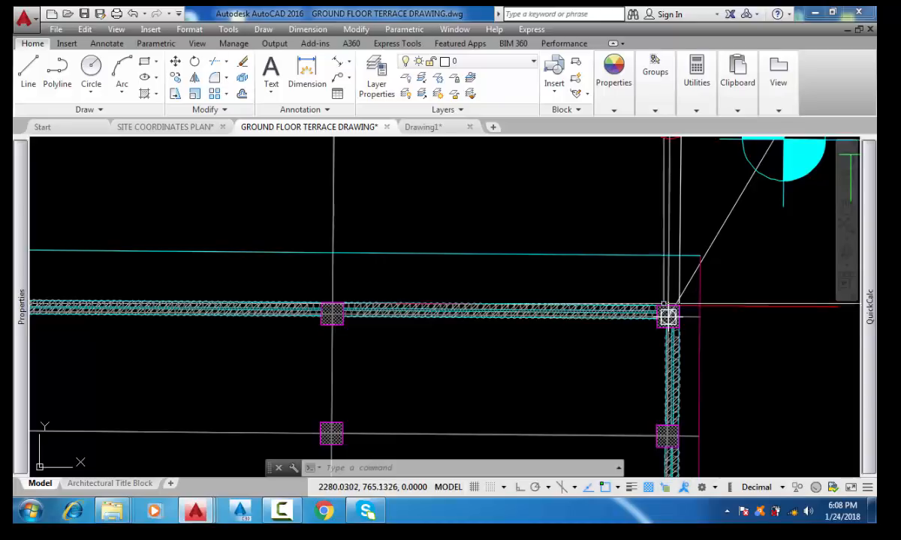
Examine the point marker at the centre of the top-right corner column in the ground floor terrace drawing
middle_drag(656, 294, 528, 291)
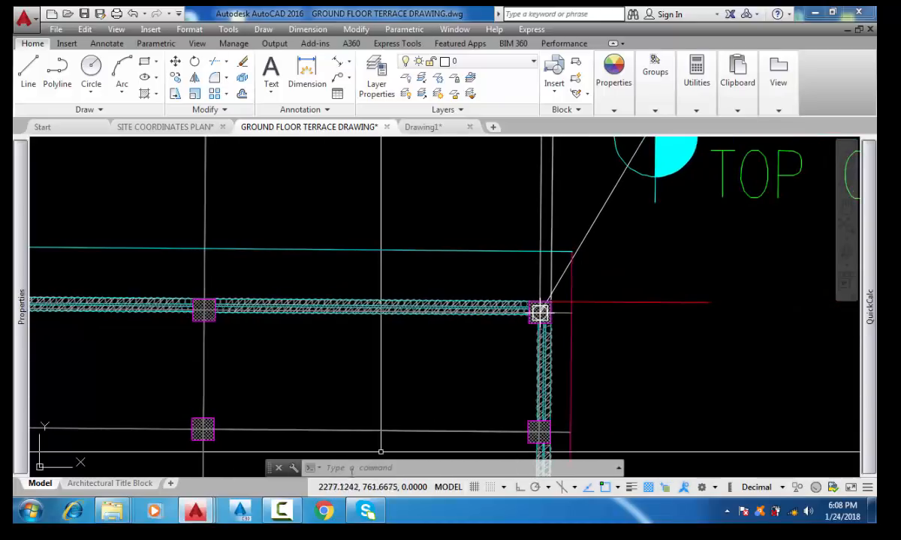
click(283, 511)
click(281, 513)
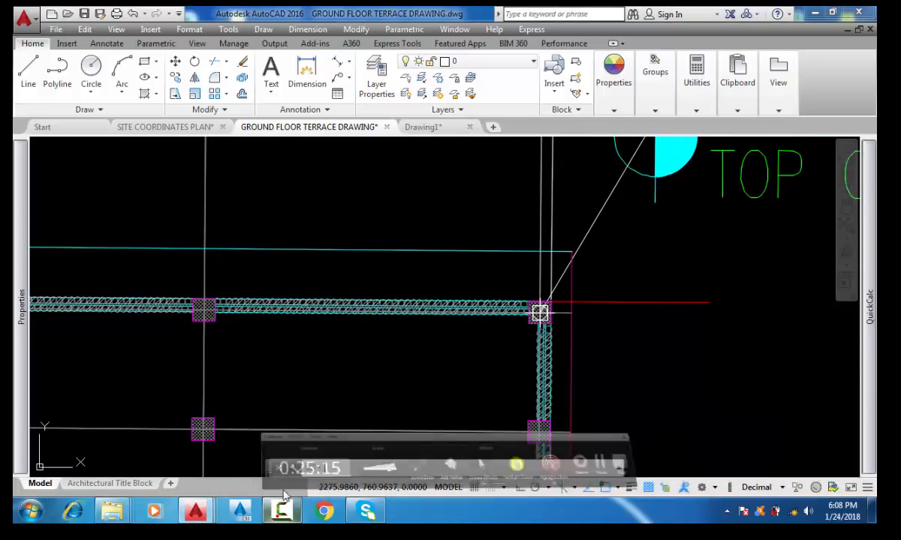
mouse_move(435, 362)
middle_down()
mouse_move(370, 355)
mouse_move(286, 364)
middle_up()
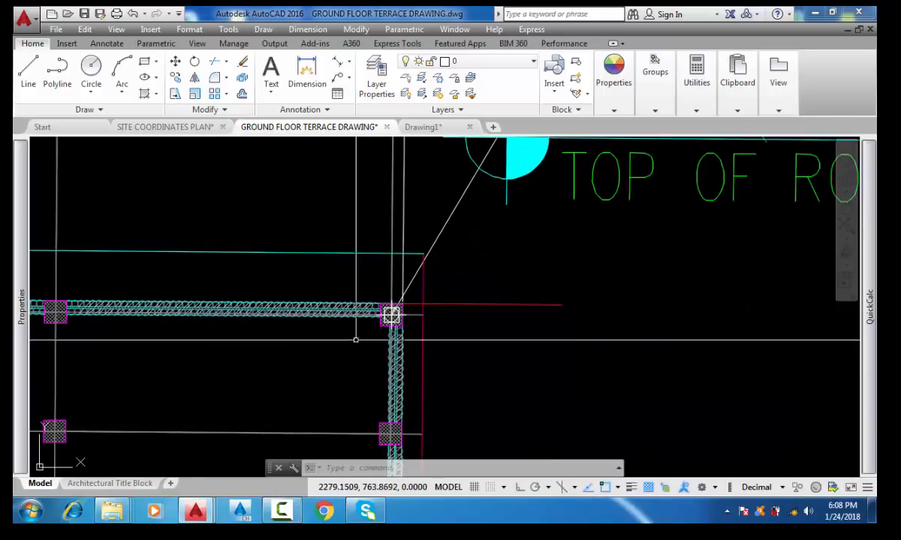
scroll(403, 302, up, 3)
scroll(383, 312, up, 4)
scroll(347, 355, up, 2)
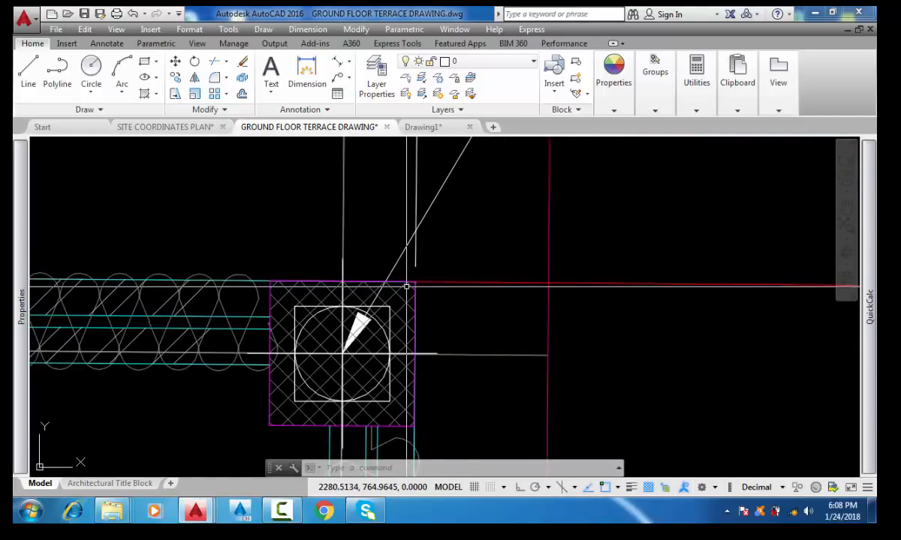
Examine the two marked corner points of the outline in Drawing1 and return to the corner column in the ground floor terrace drawing
click(450, 127)
scroll(440, 214, down, 3)
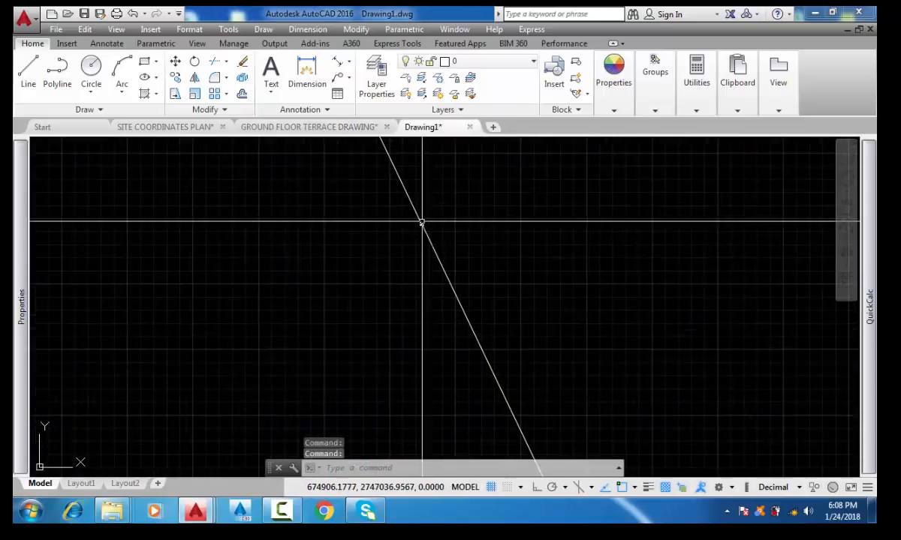
middle_drag(440, 221, 489, 235)
scroll(476, 414, up, 1)
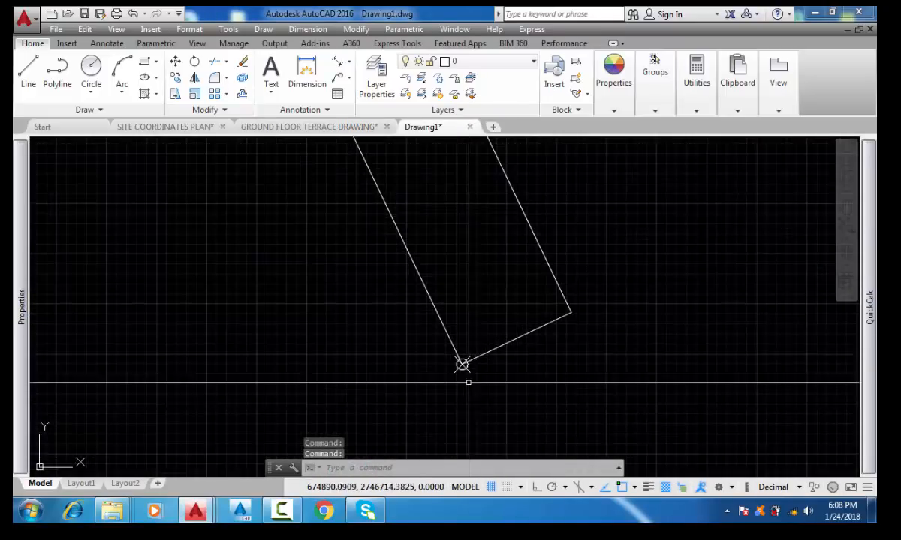
middle_drag(468, 367, 531, 464)
scroll(491, 369, down, 2)
scroll(445, 269, up, 2)
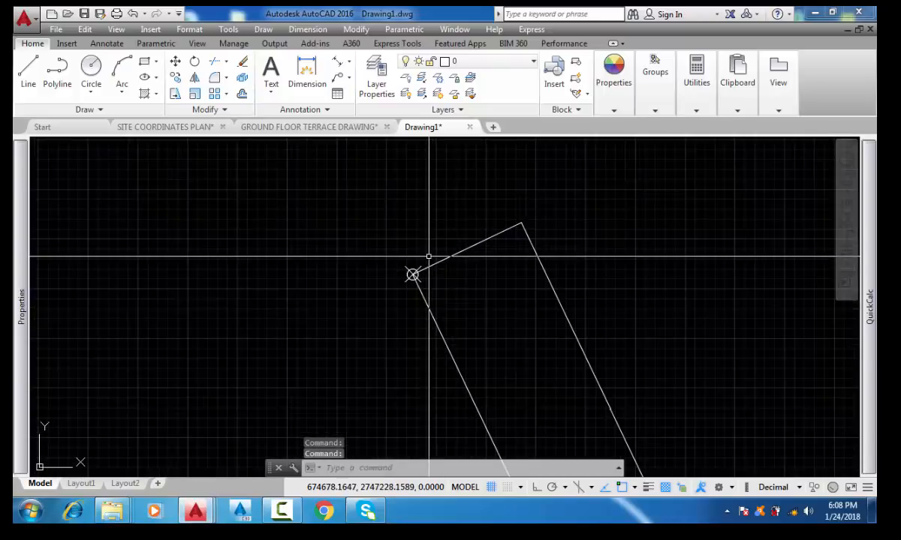
click(330, 126)
scroll(418, 293, down, 8)
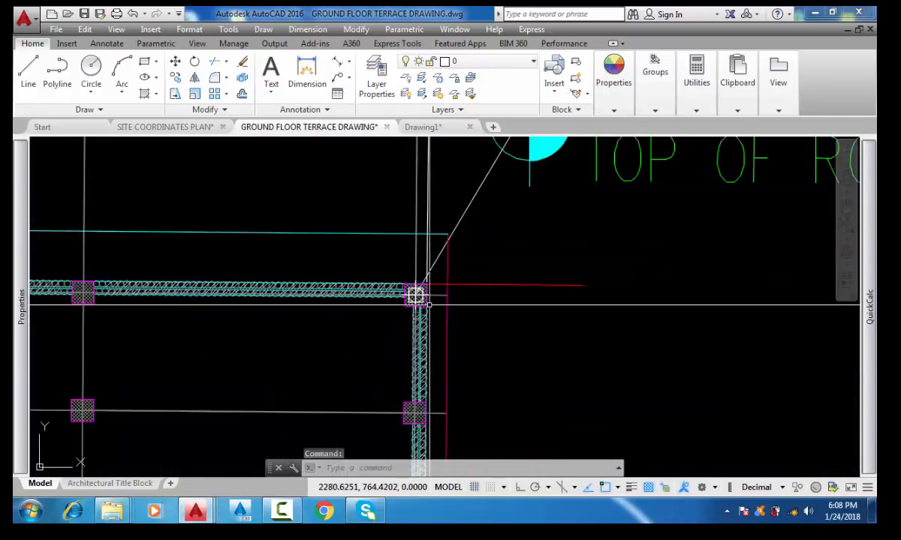
Copy the entire ground floor plan, including its grid lines and title, from the terrace drawing
click(489, 193)
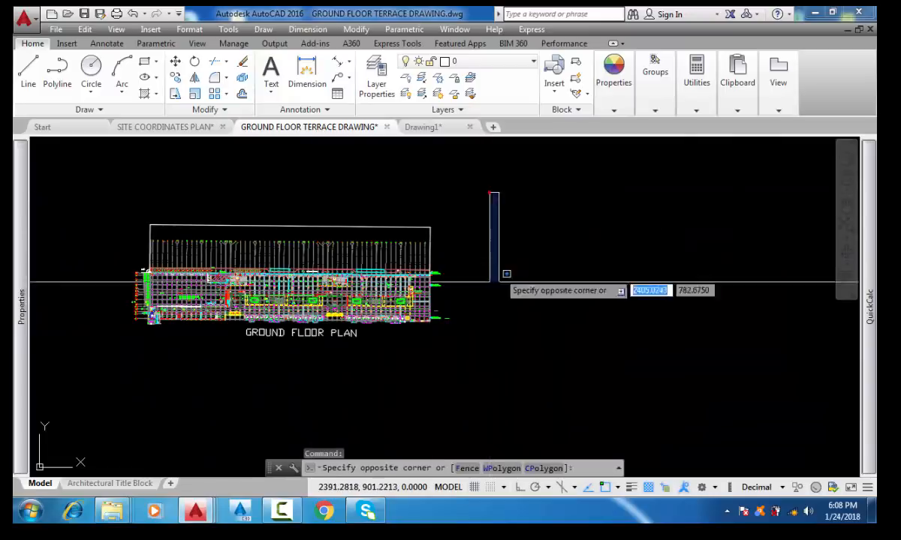
click(101, 373)
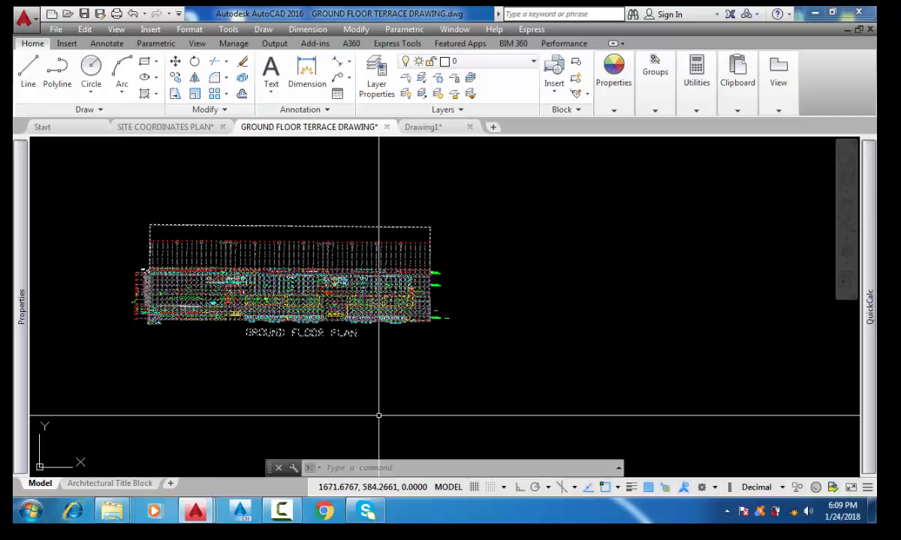
key(ctrl+c)
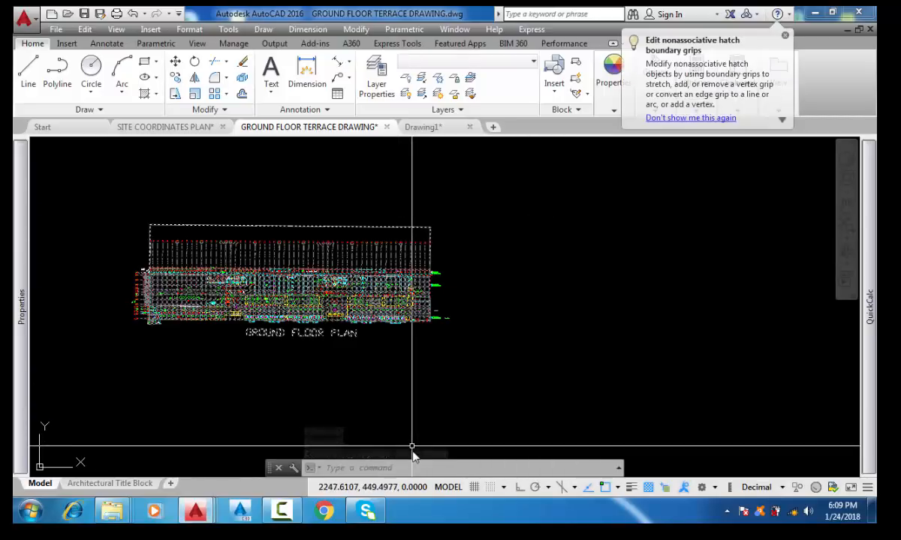
Switch to Drawing1 and paste the plan beside the tilted rectangle, accepting the block's default attribute value of 1
click(427, 129)
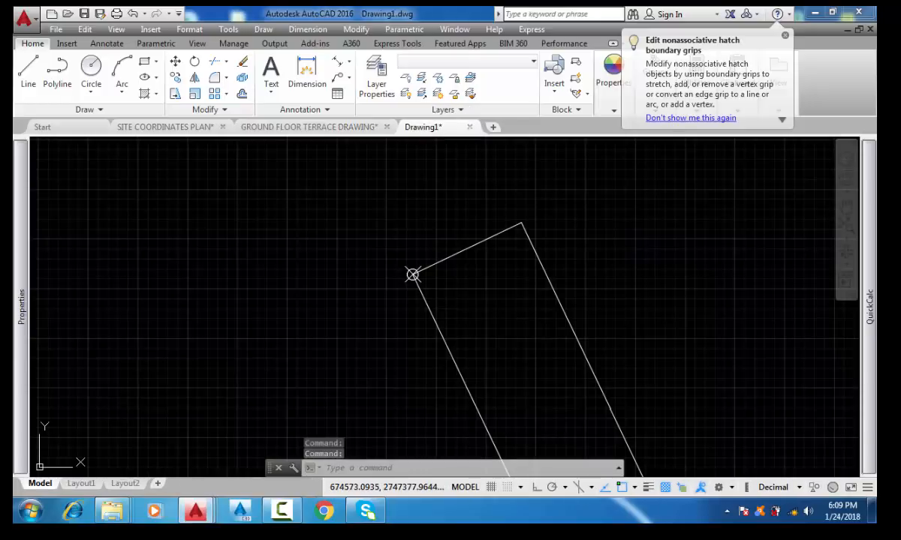
scroll(451, 204, down, 5)
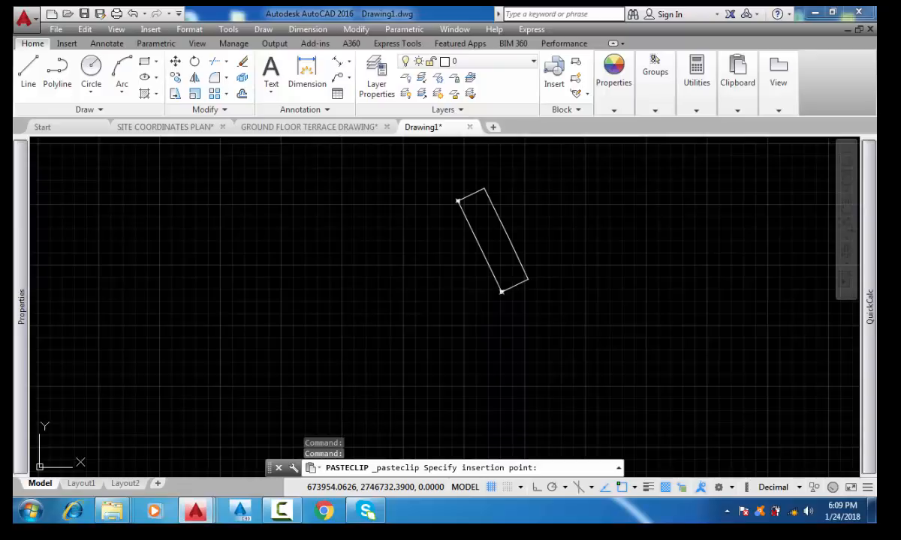
click(322, 299)
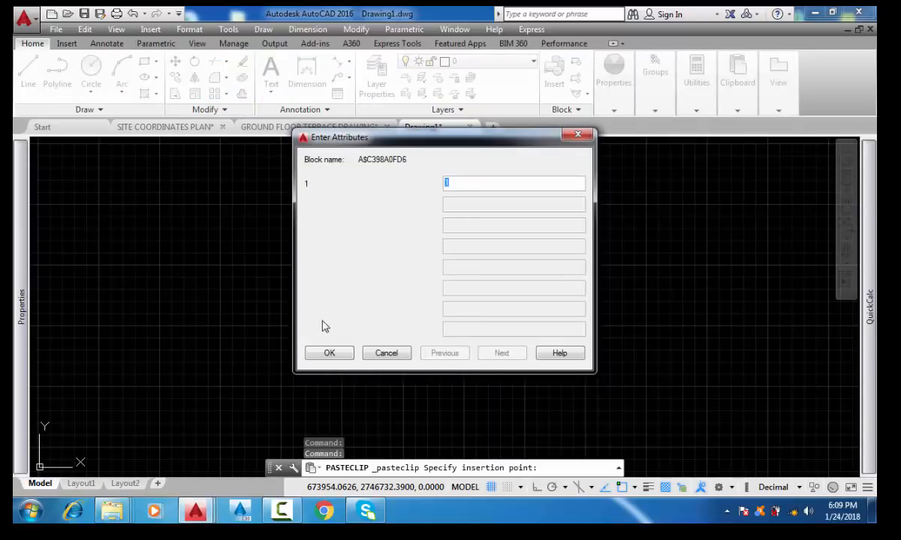
click(331, 355)
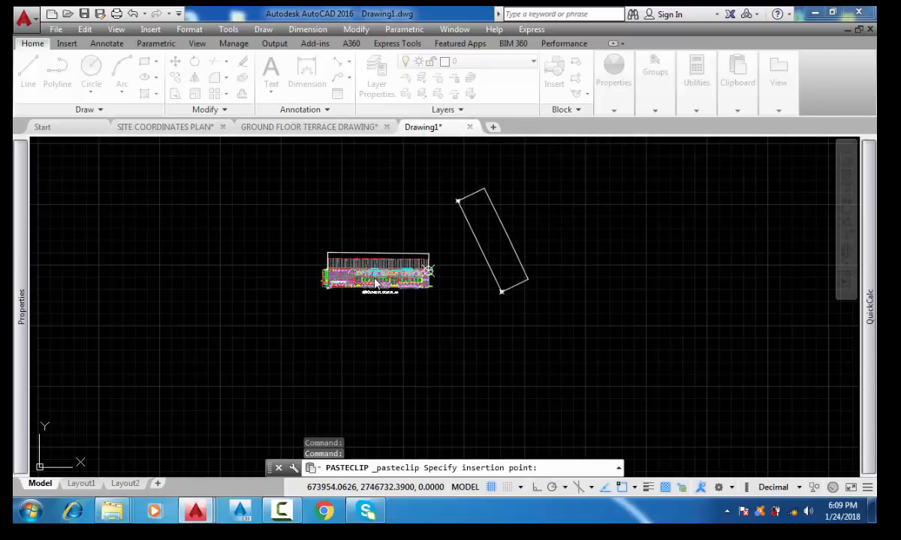
Delete the point marker at the upper-right corner of the pasted ground floor plan
scroll(432, 266, up, 5)
click(436, 263)
scroll(435, 263, up, 8)
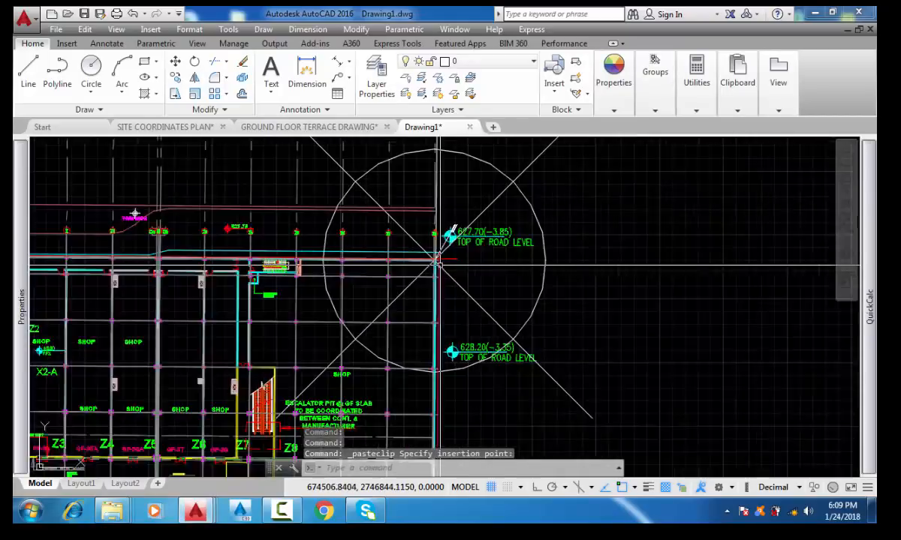
click(512, 302)
click(480, 337)
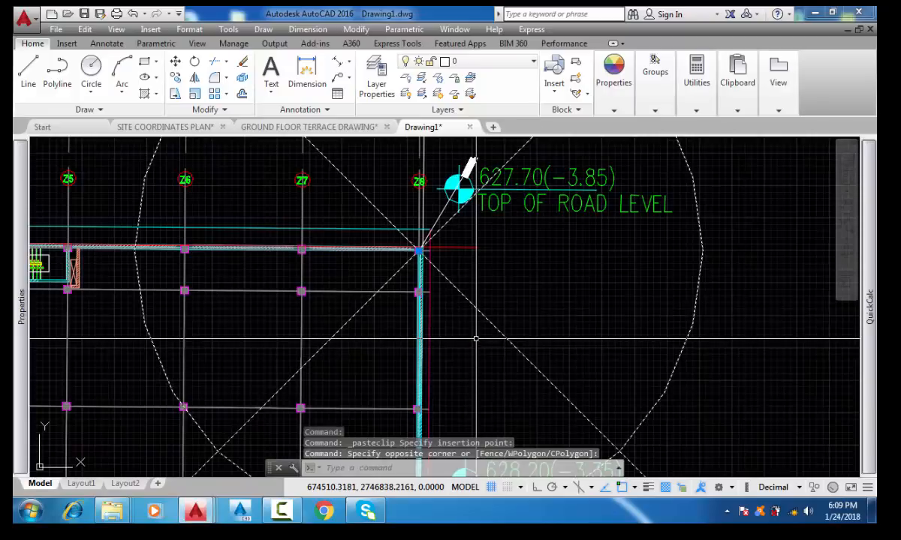
key(Delete)
scroll(421, 291, down, 4)
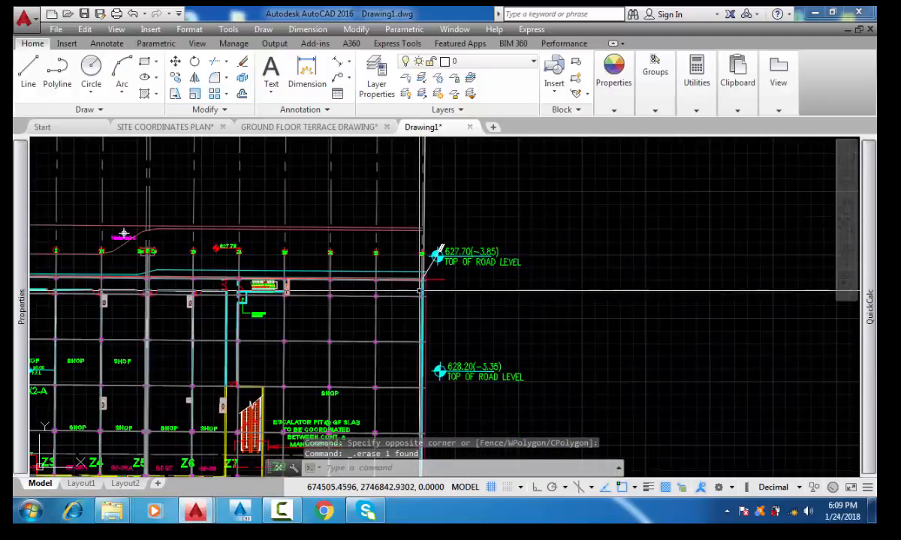
scroll(421, 290, down, 6)
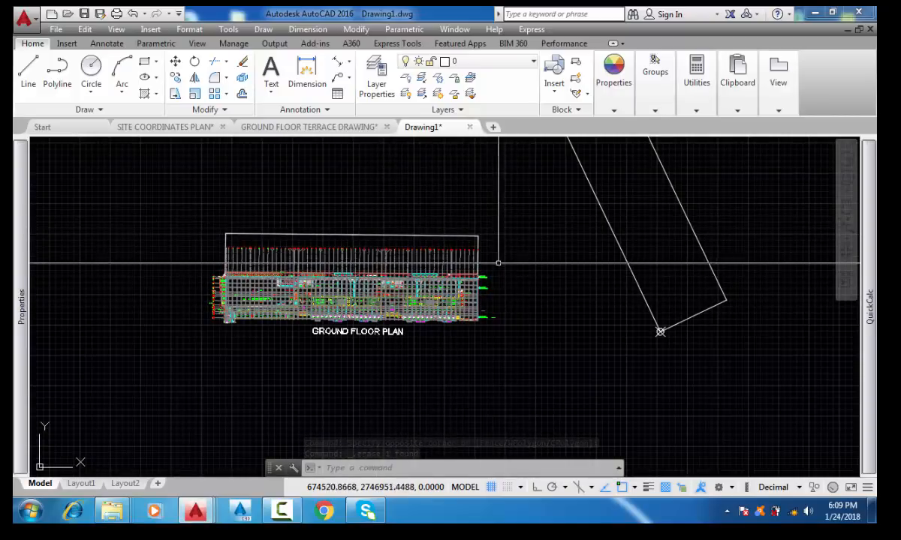
scroll(498, 263, down, 2)
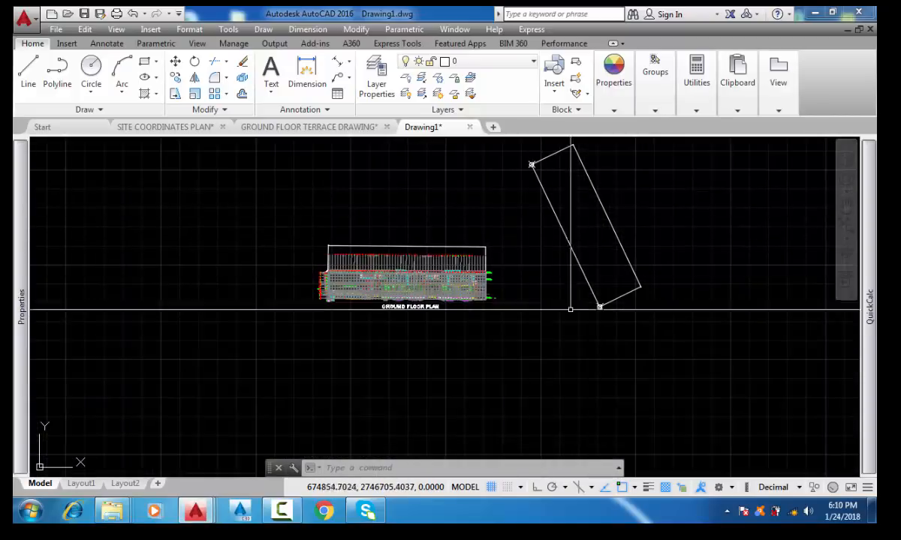
scroll(490, 279, up, 2)
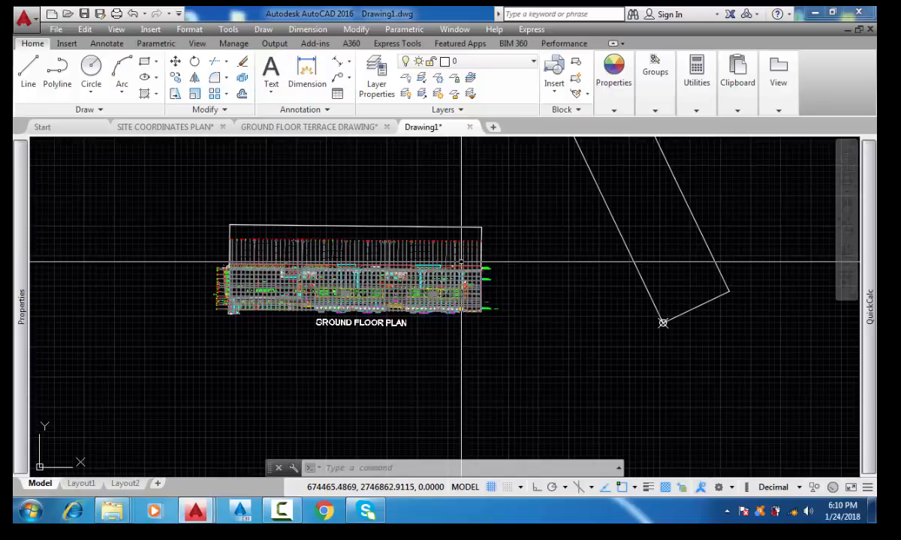
key(Escape)
key(Escape)
key(Escape)
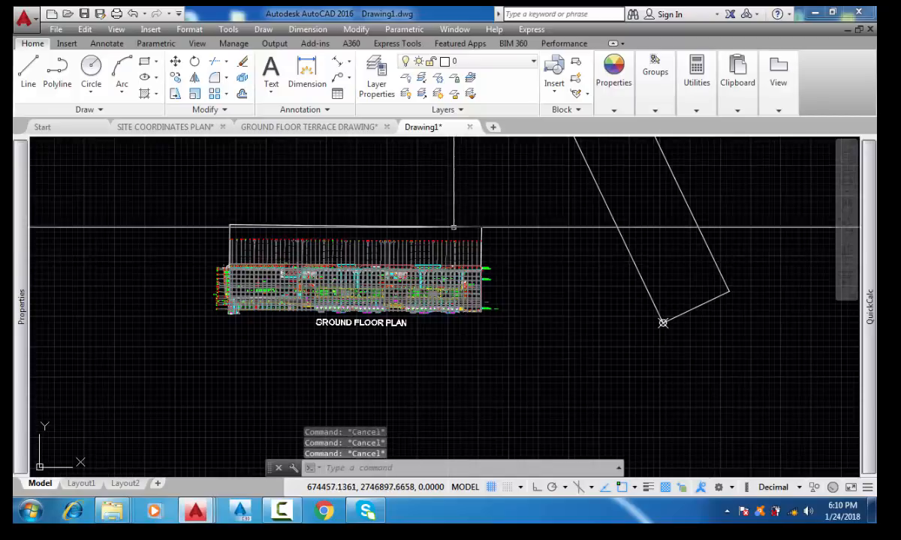
click(512, 69)
scroll(485, 293, down, 12)
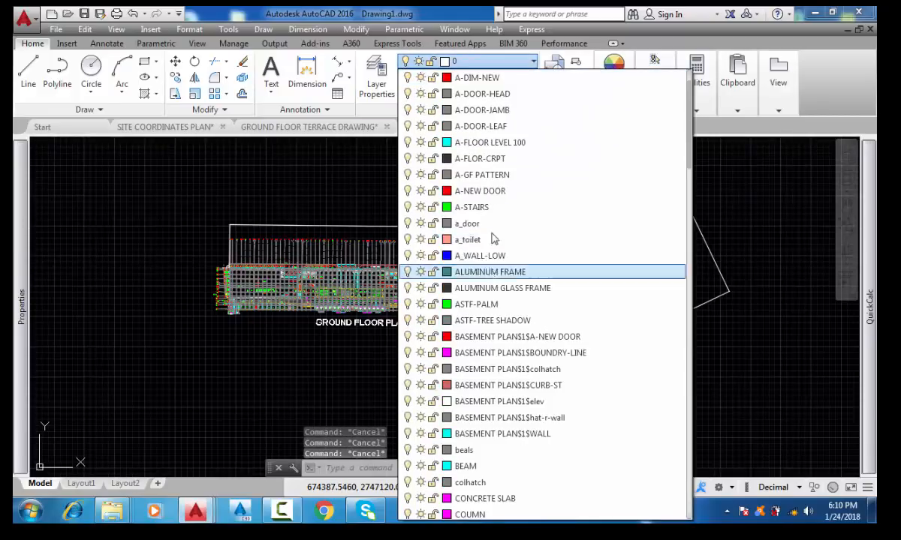
scroll(473, 388, down, 9)
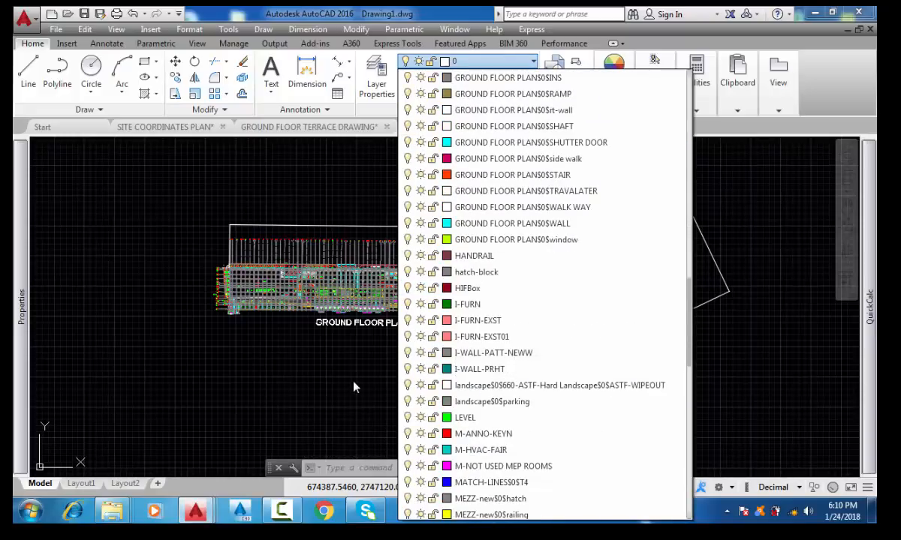
key(Escape)
key(Escape)
key(Escape)
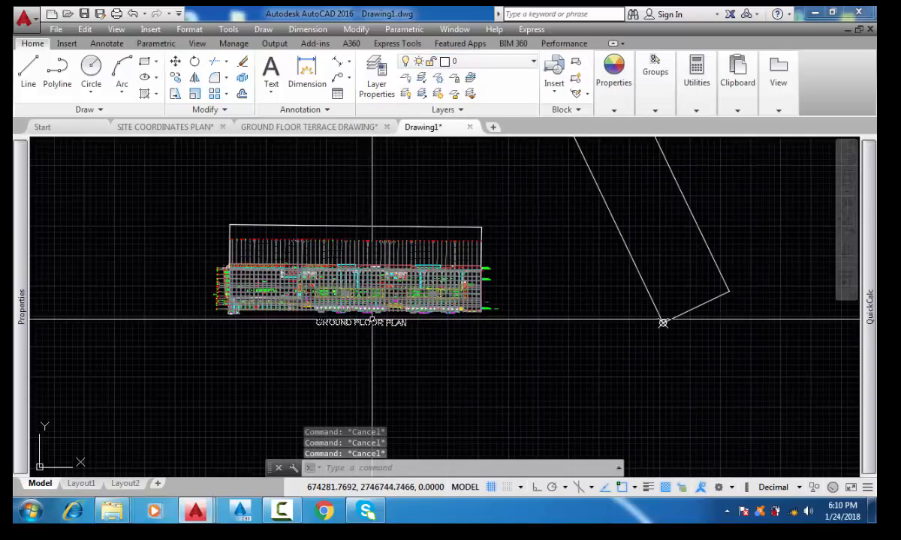
Start Align on the whole pasted plan, using the outer corner of its upper-right column as the first source point
text(AL)
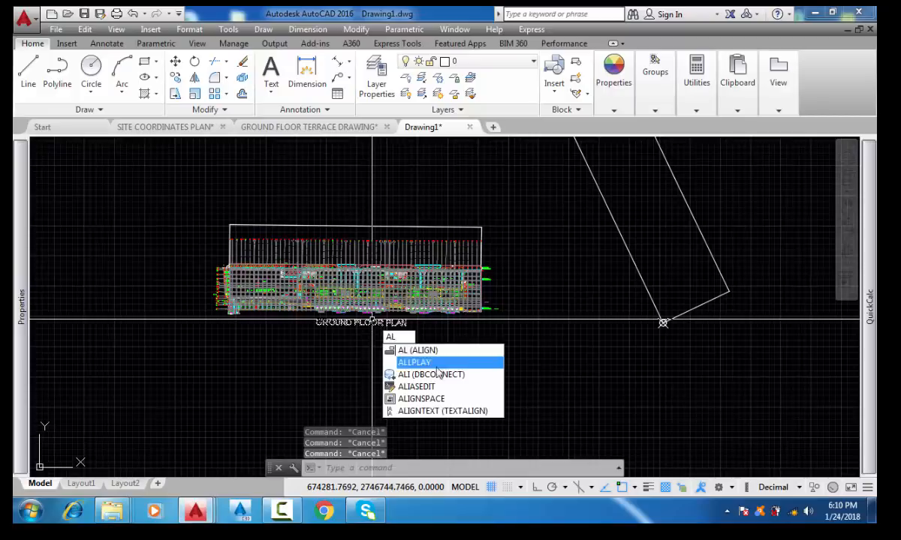
click(430, 350)
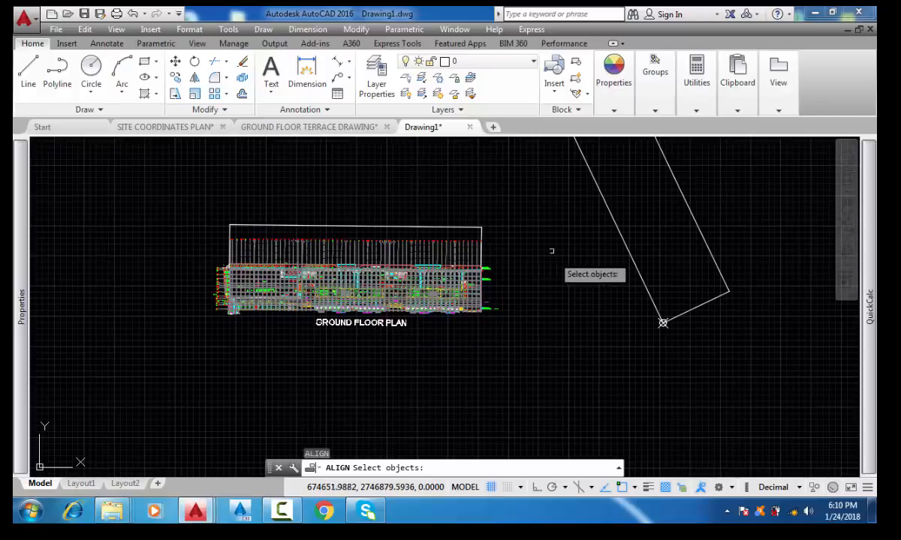
click(535, 216)
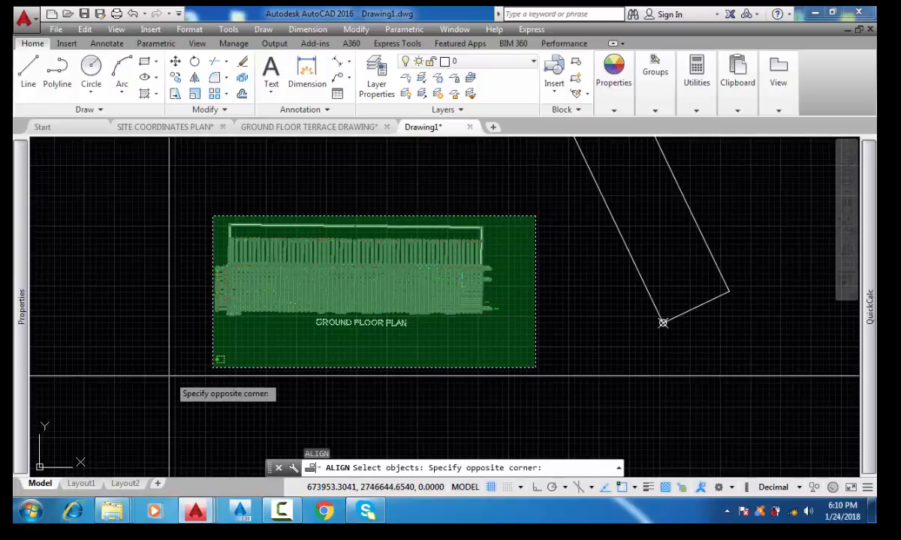
click(168, 375)
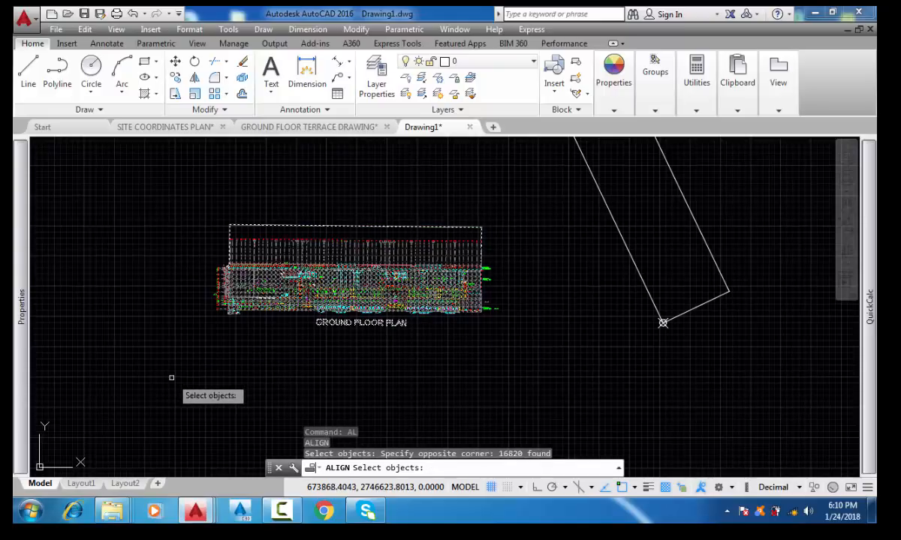
key(Return)
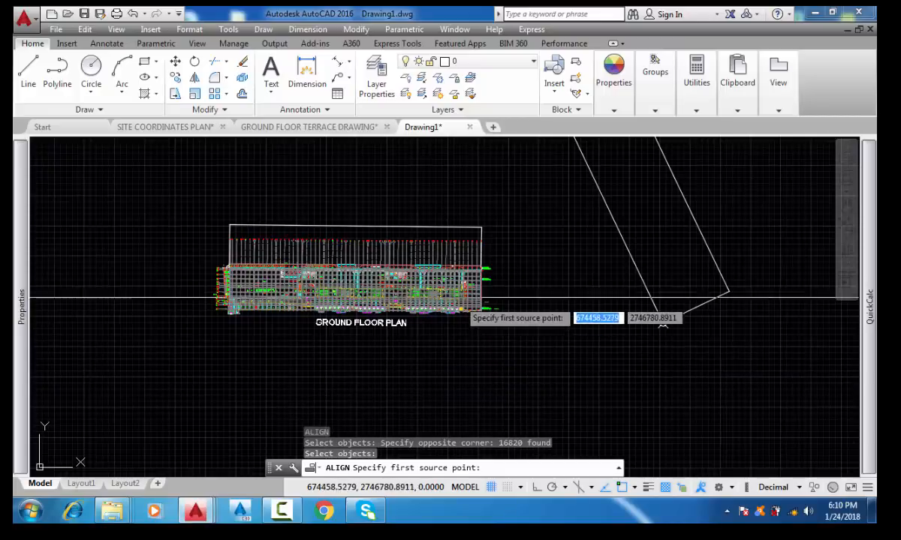
scroll(469, 263, up, 4)
scroll(469, 272, up, 6)
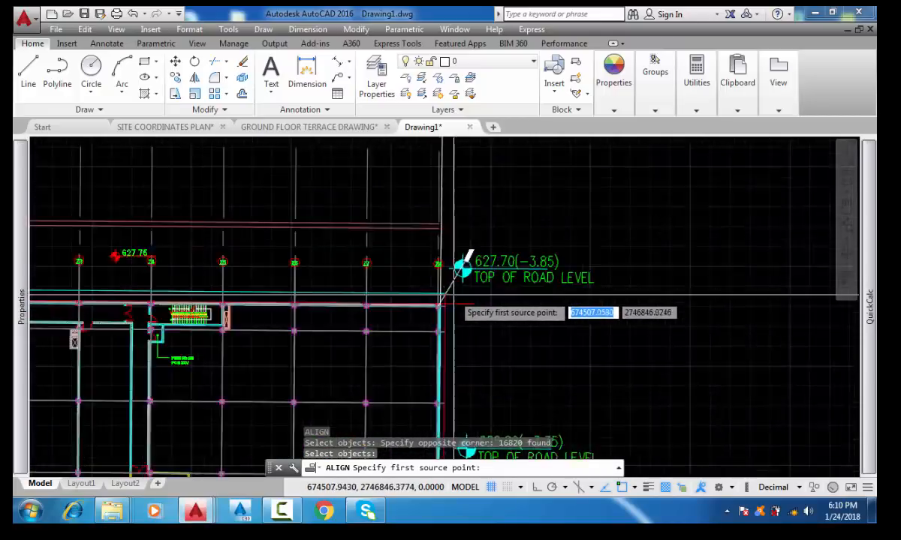
scroll(423, 311, up, 6)
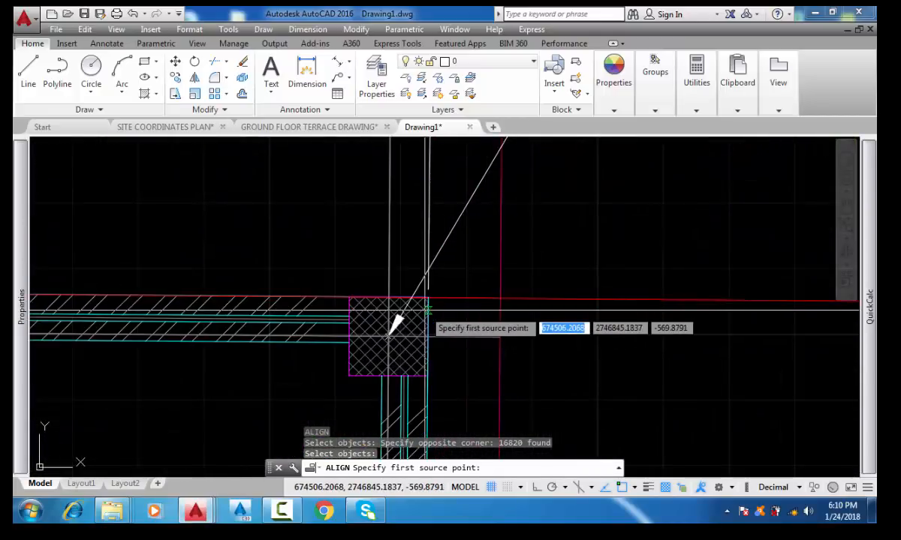
scroll(427, 291, up, 2)
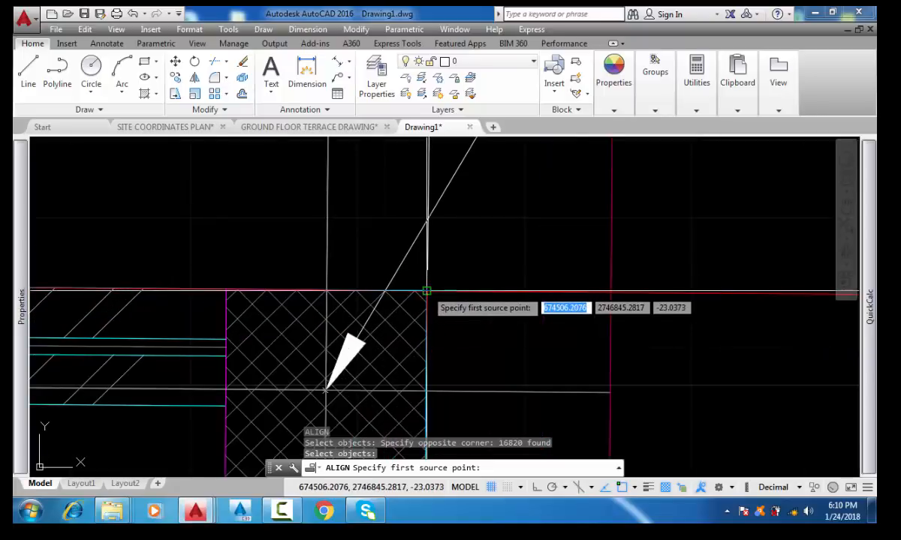
click(427, 292)
Set the first Align destination at the node on the tilted rectangle's lower-left corner
scroll(424, 293, down, 6)
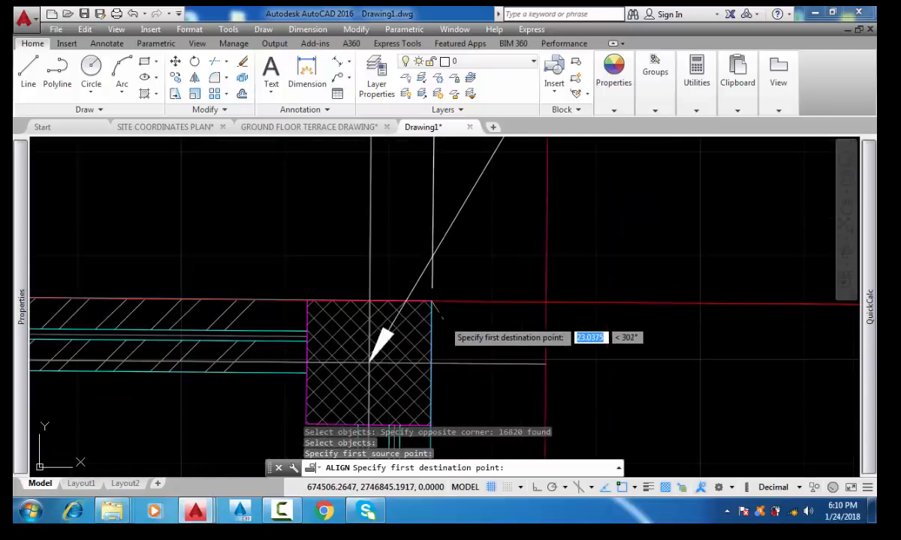
scroll(425, 297, down, 5)
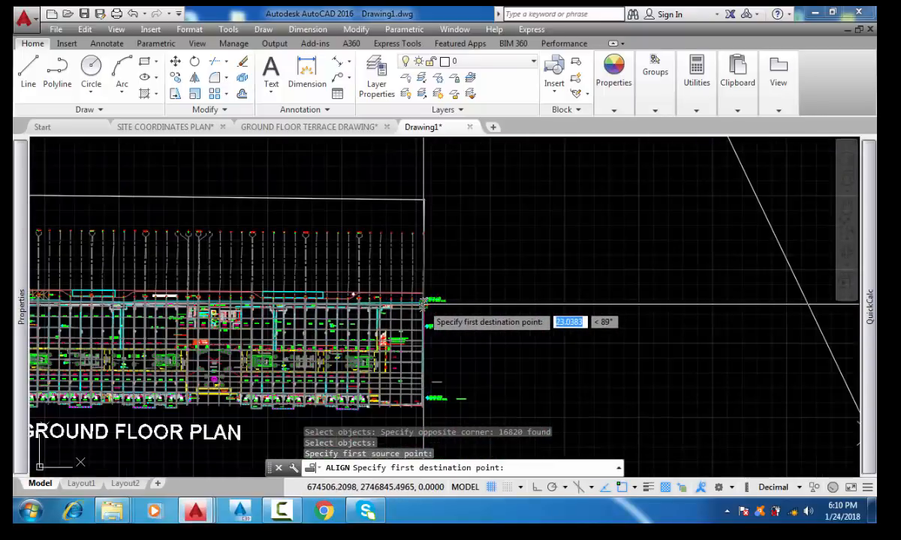
scroll(562, 338, up, 3)
scroll(561, 338, up, 1)
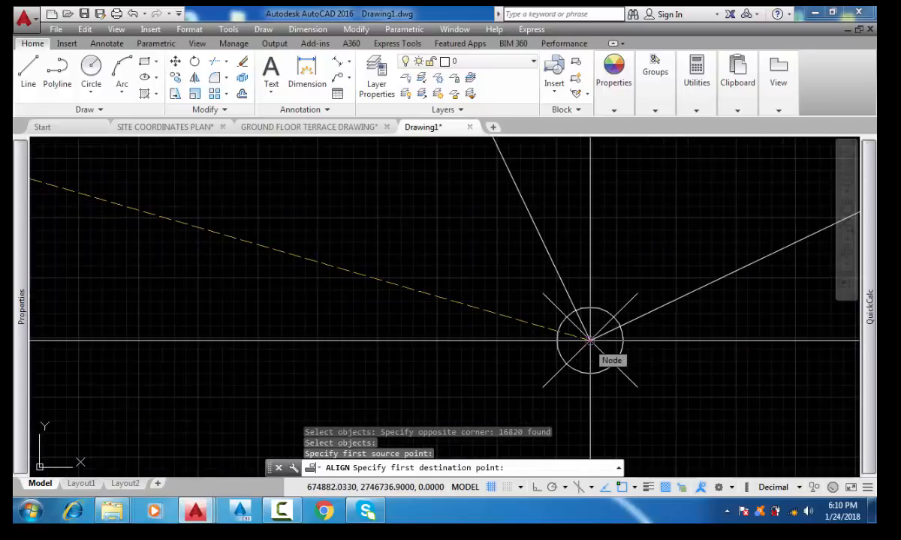
click(590, 340)
scroll(579, 346, down, 3)
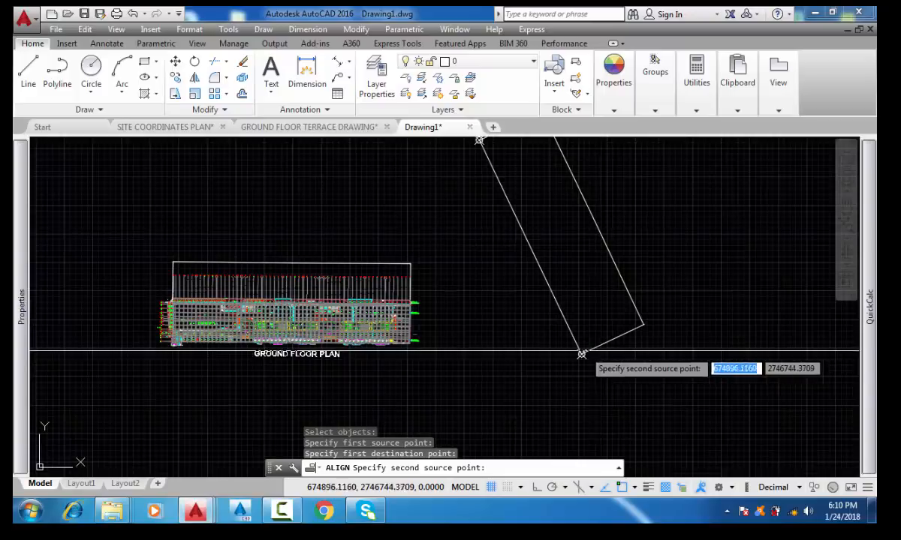
Set the second Align source point at the upper-left corner of the plan's outer cyan outline, near grid line A
scroll(217, 301, up, 5)
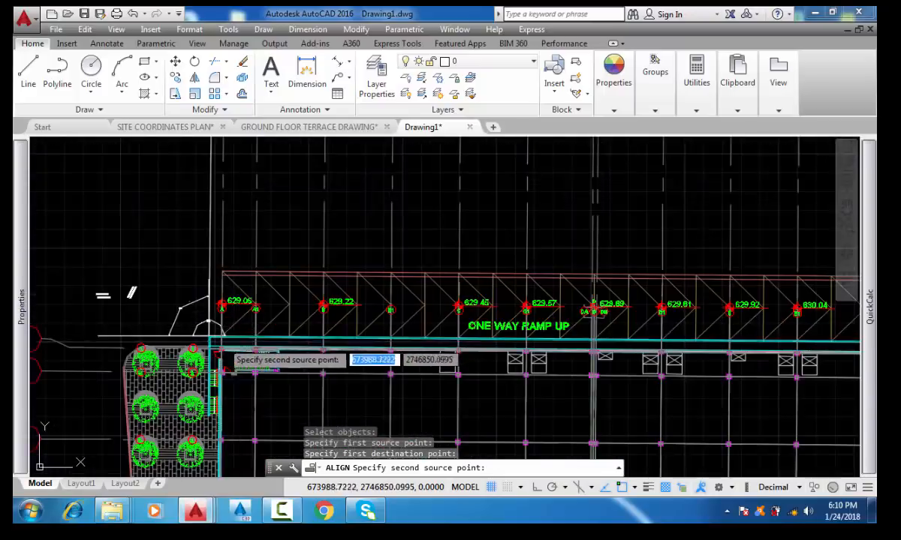
scroll(218, 350, up, 6)
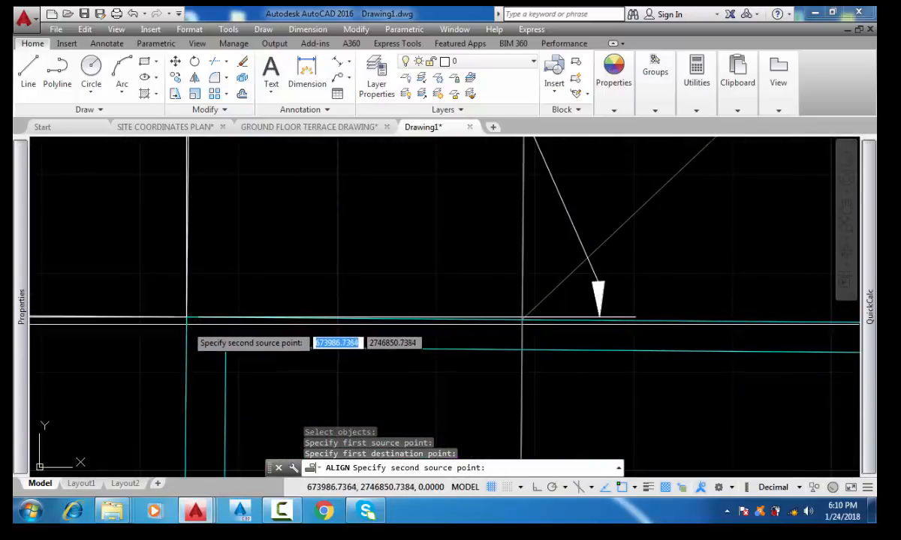
click(187, 318)
Set the second Align destination at the node on the tilted rectangle's upper-left corner
scroll(184, 321, down, 5)
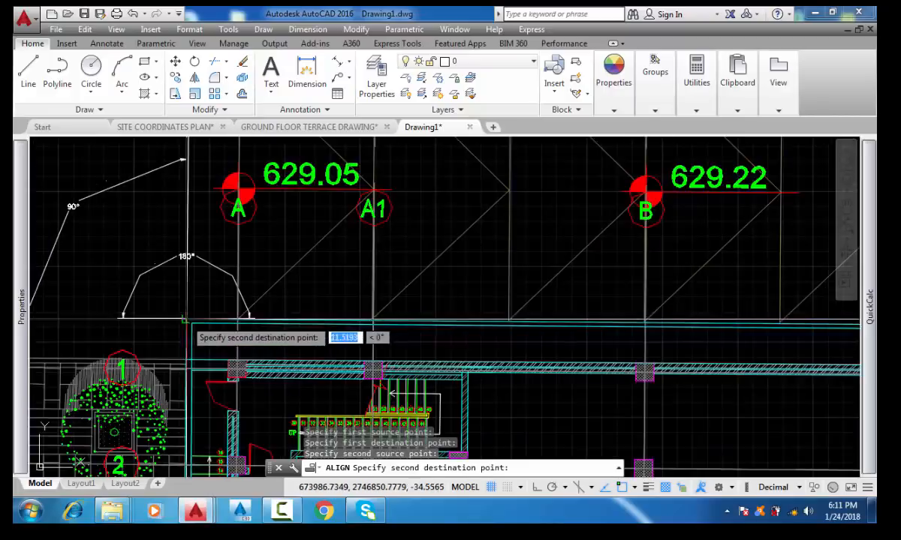
scroll(186, 322, down, 8)
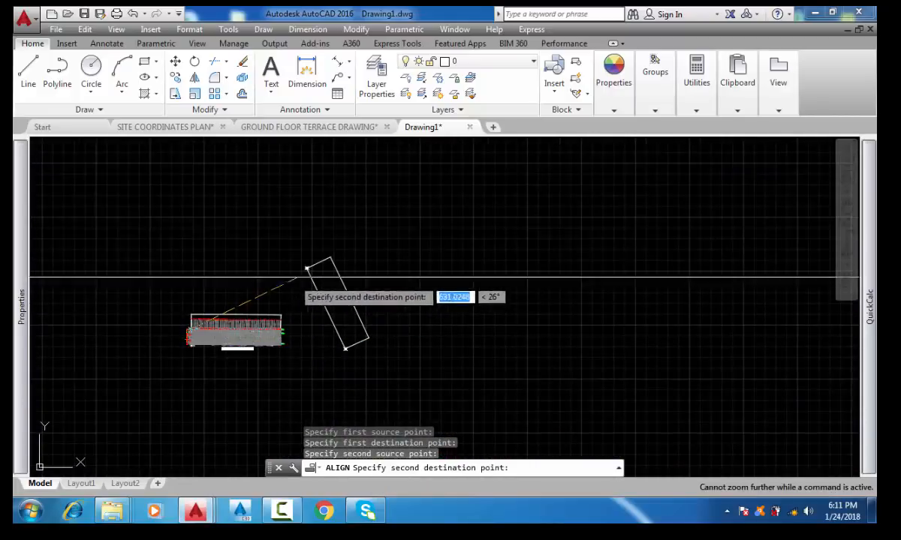
scroll(298, 274, up, 8)
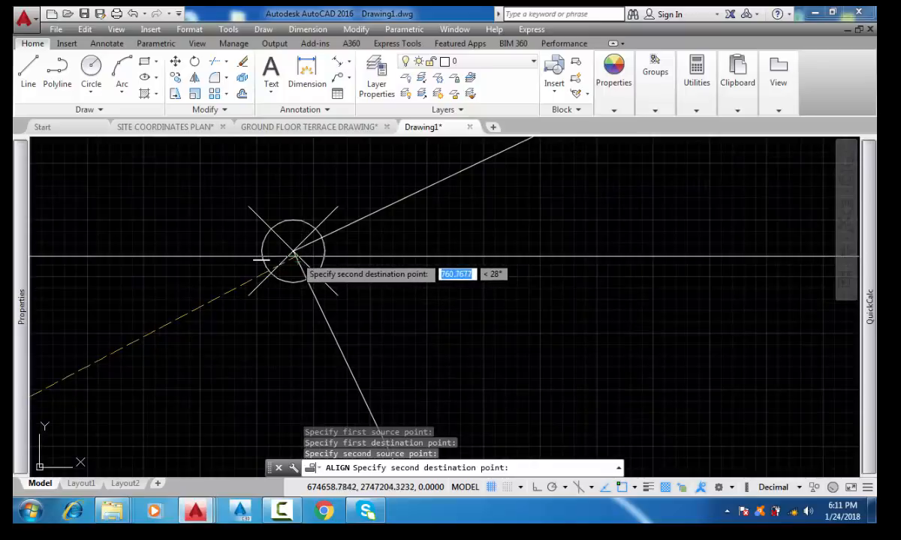
scroll(284, 253, up, 5)
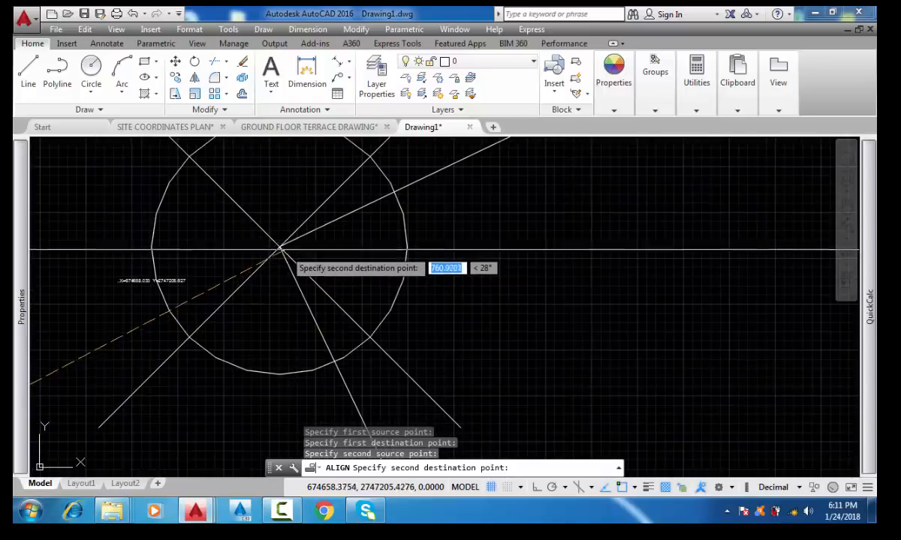
click(279, 247)
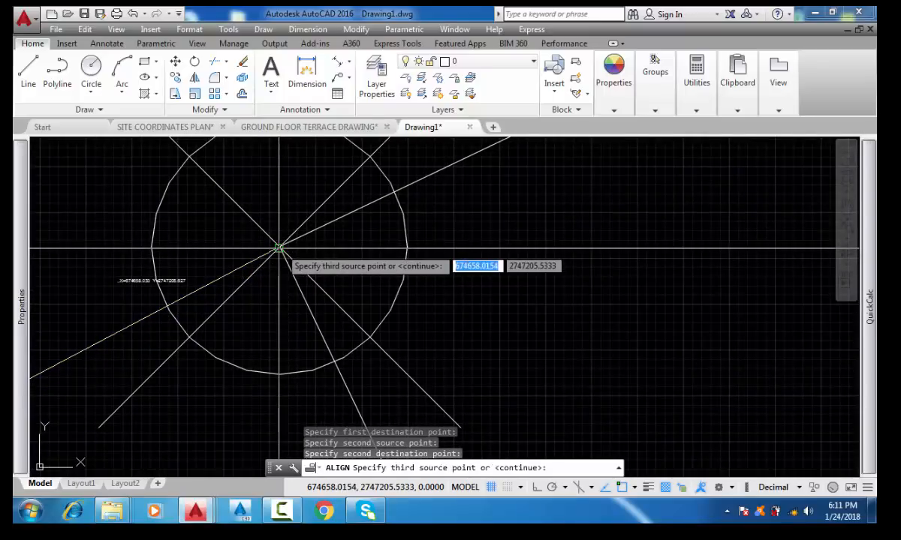
Finish the Align without a third point pair, choosing Yes for scaling the plan to the alignment points
key(Return)
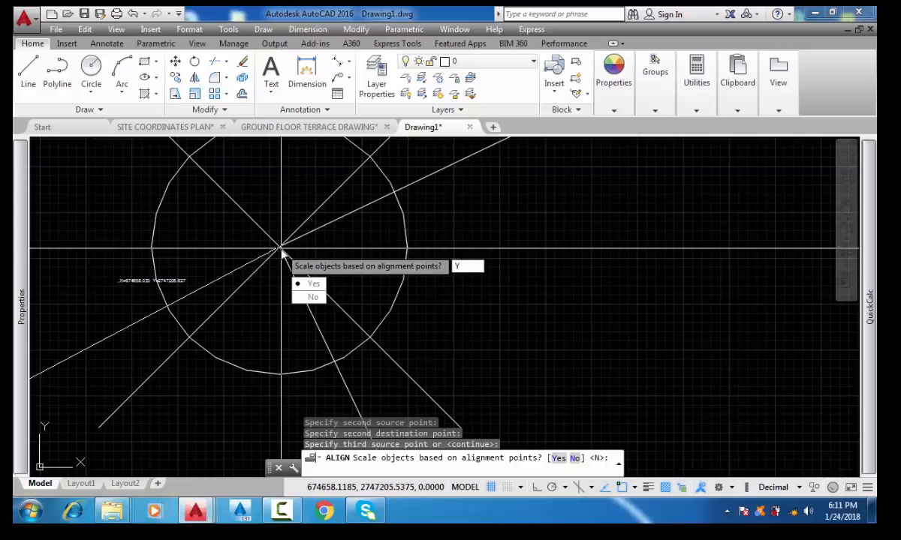
key(Return)
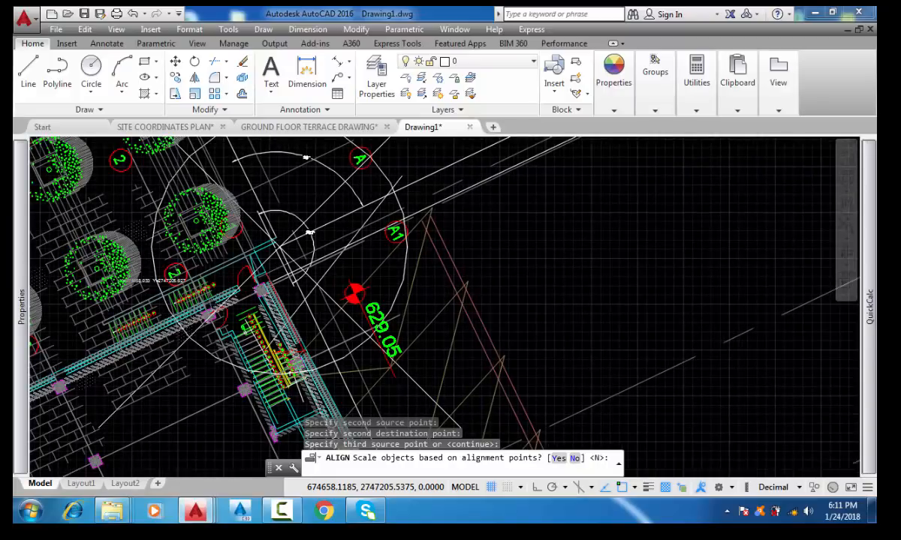
text(Y)
key(Return)
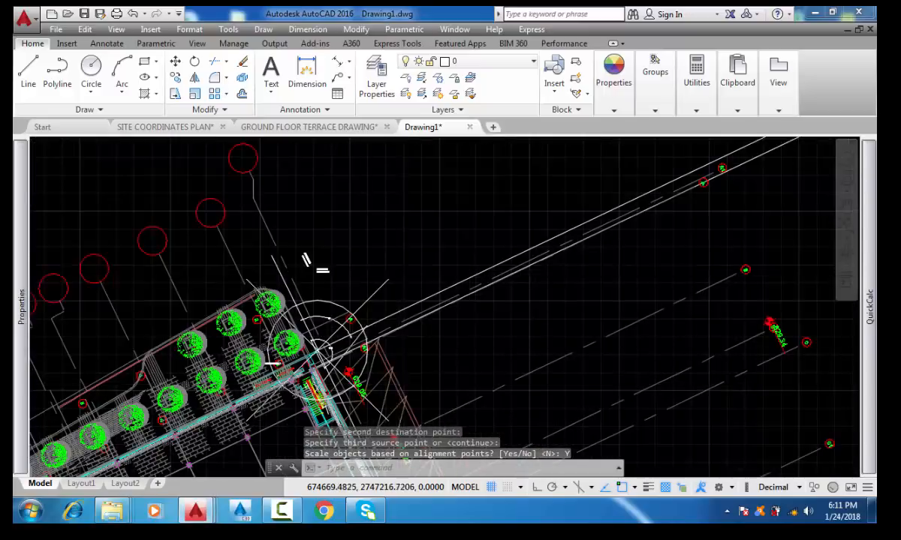
Examine the aligned plan along its length and at its lower edge for distorted walls and its fit to the corner nodes
scroll(409, 249, down, 6)
middle_drag(422, 336, 422, 225)
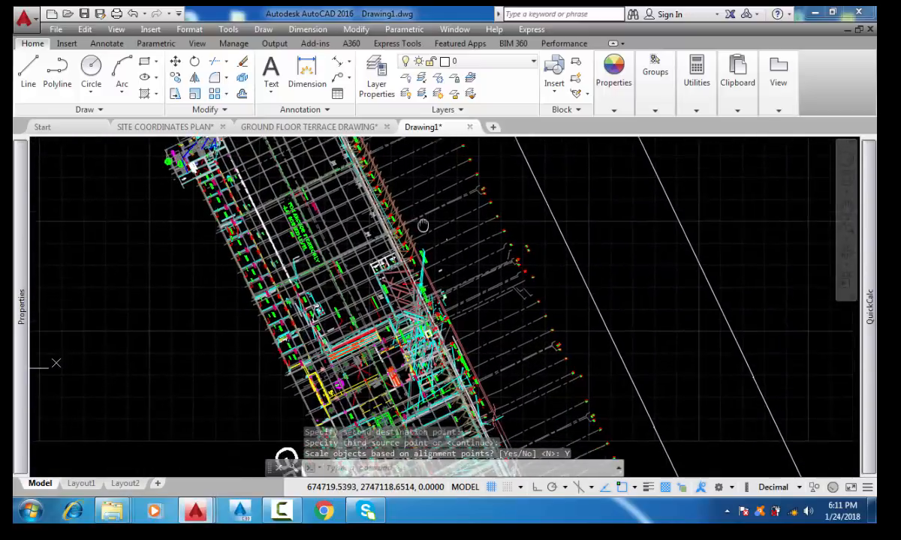
scroll(323, 300, up, 5)
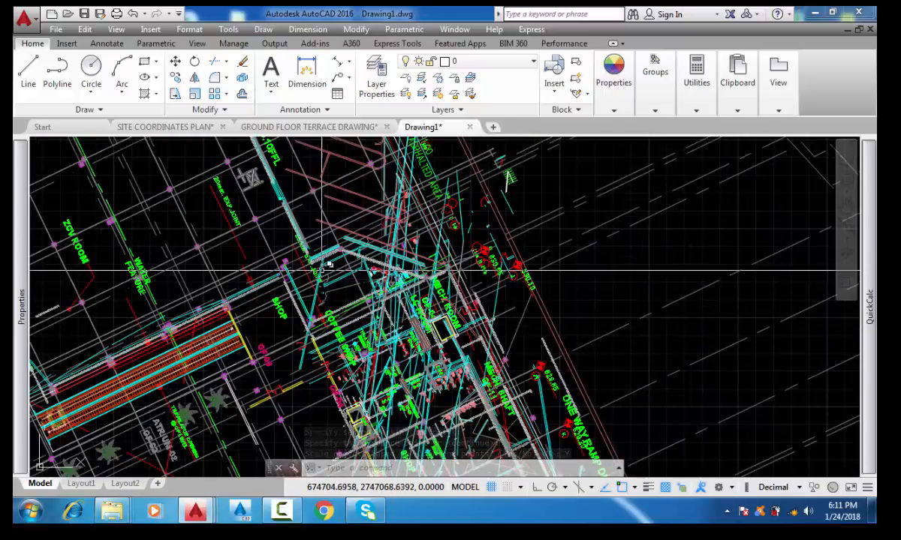
scroll(323, 269, up, 4)
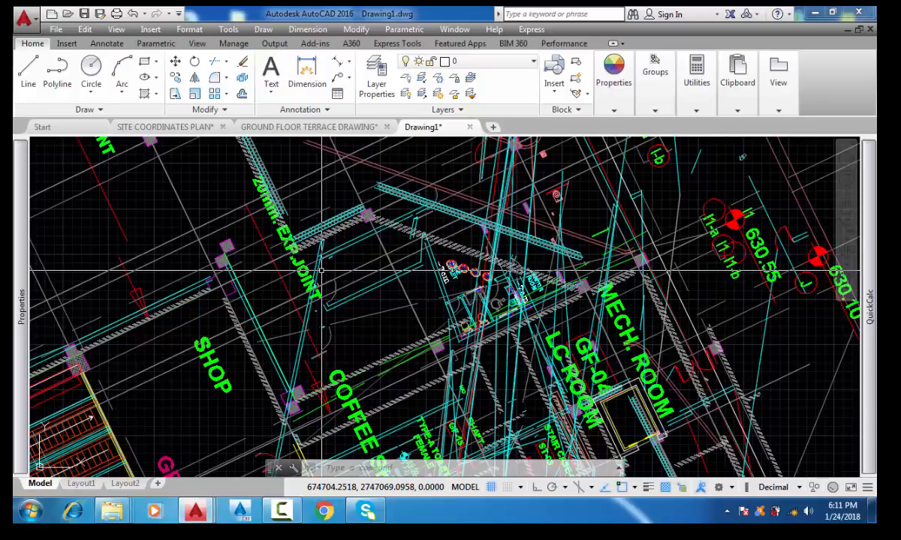
scroll(321, 270, down, 5)
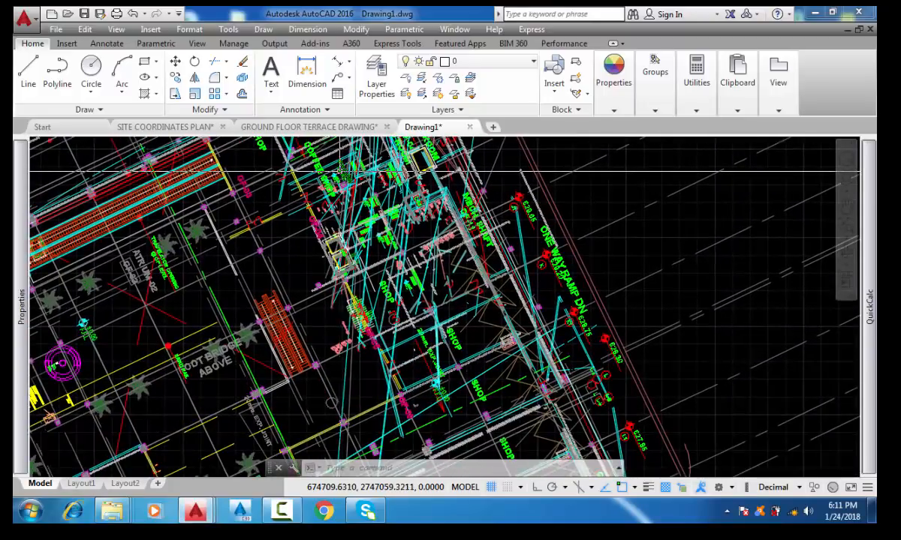
scroll(340, 171, down, 4)
middle_drag(376, 452, 357, 343)
scroll(303, 337, up, 4)
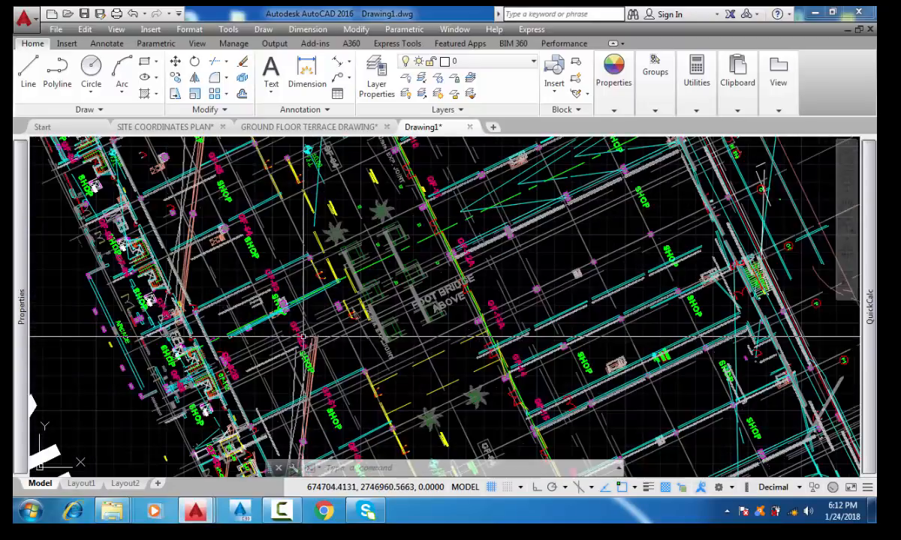
scroll(307, 305, down, 3)
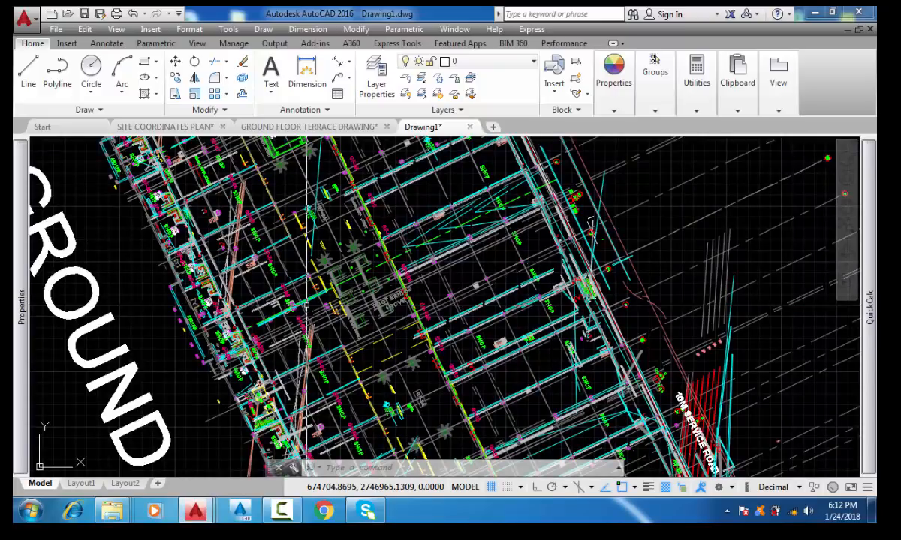
scroll(344, 259, down, 5)
middle_drag(406, 323, 377, 252)
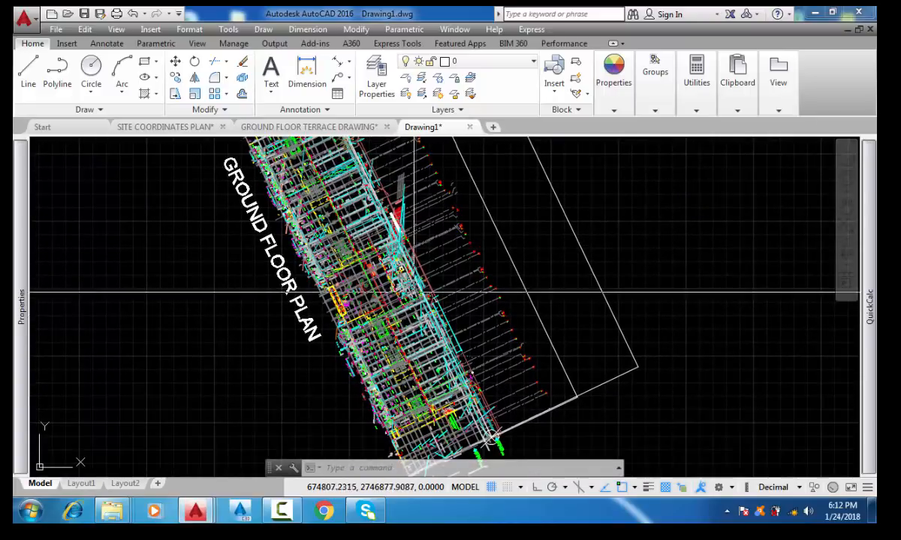
scroll(394, 353, up, 4)
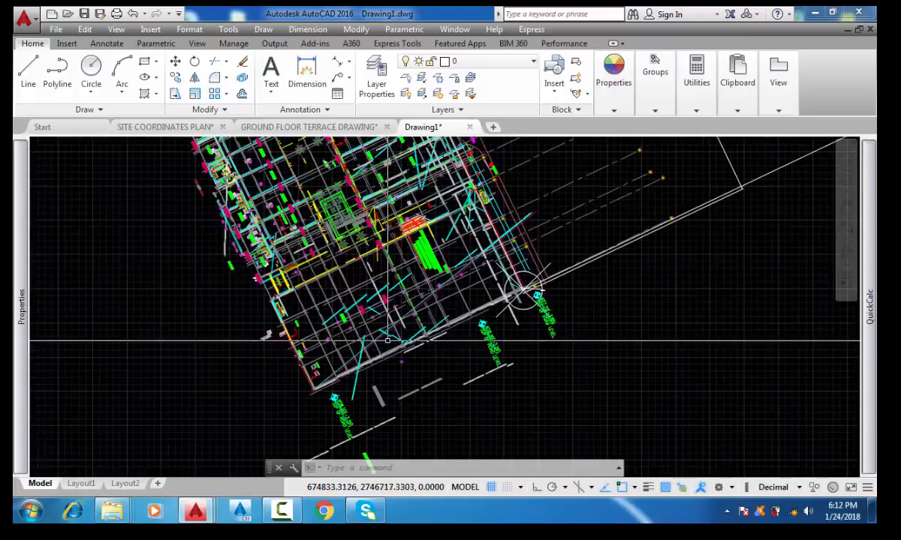
scroll(387, 341, up, 5)
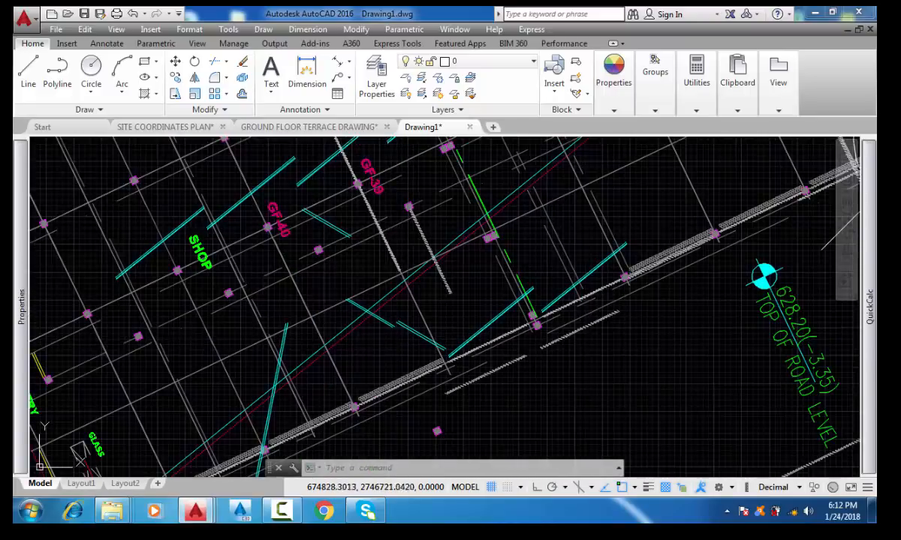
scroll(379, 330, down, 5)
scroll(367, 322, up, 5)
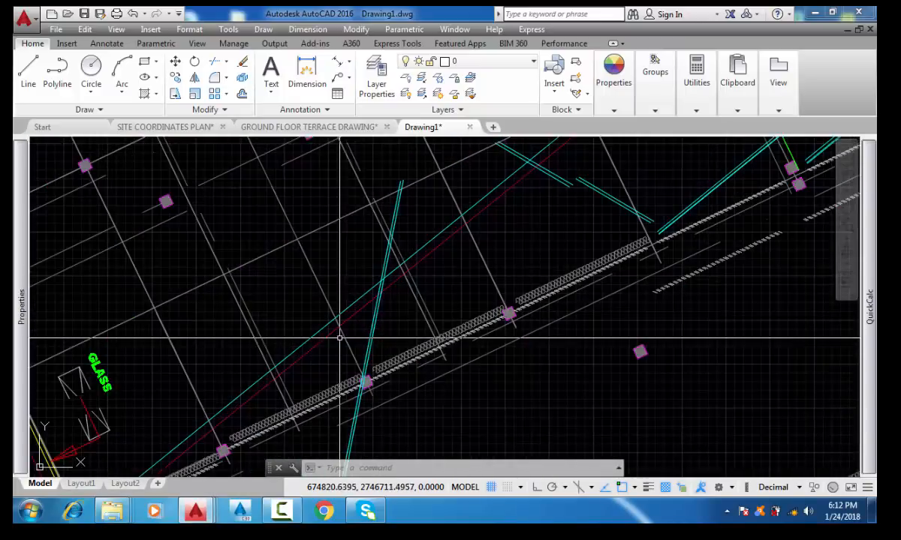
scroll(373, 363, down, 5)
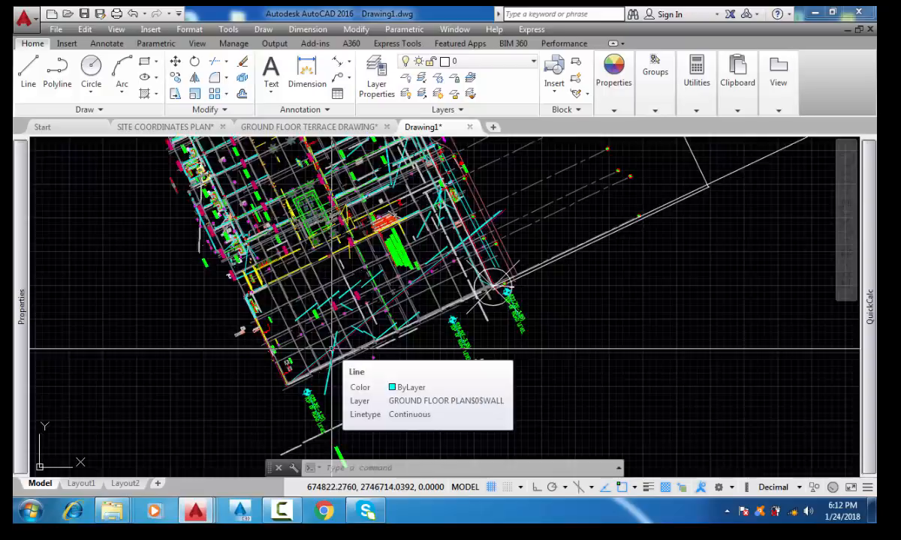
Undo the scaled alignment of the ground floor plan
key(ctrl+z)
key(ctrl+z)
key(ctrl+z)
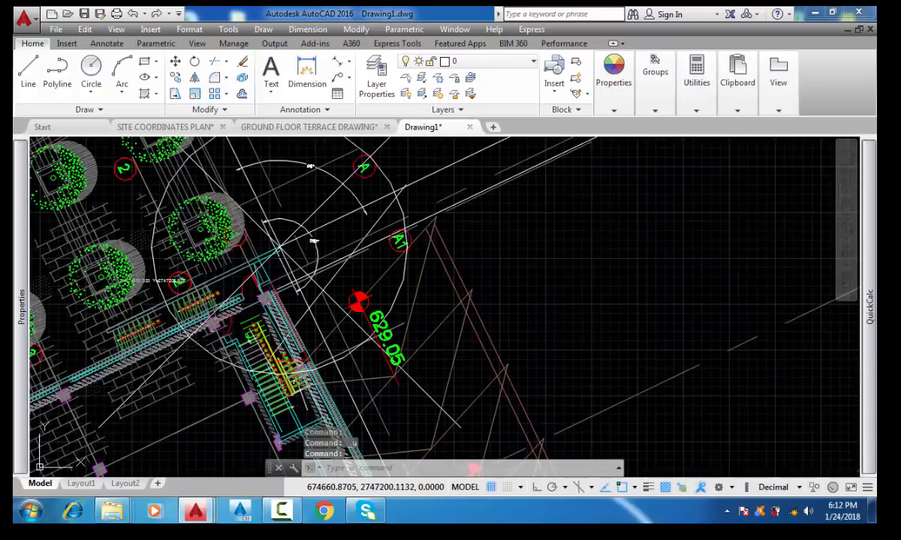
key(ctrl+z)
key(ctrl+z)
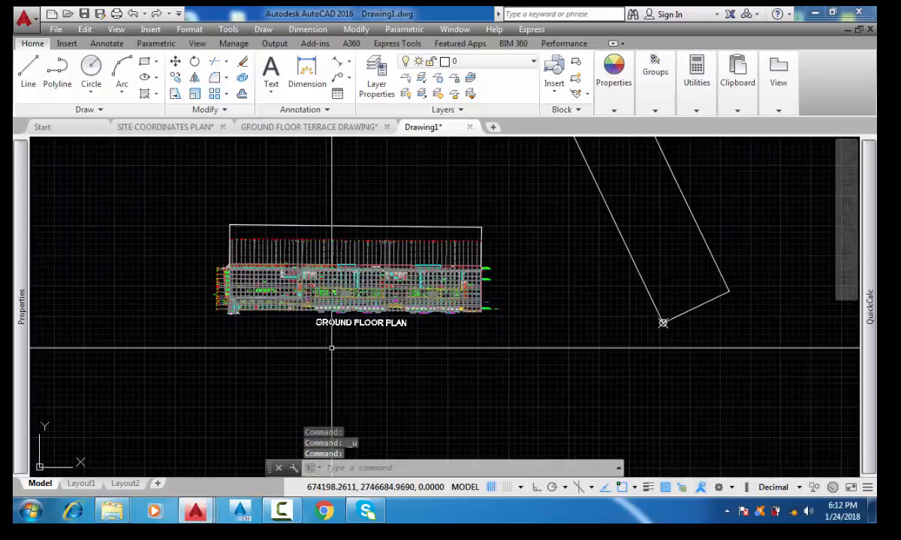
Start Rotate on the whole ground floor plan, with the base point at the outer corner of its upper-right column
scroll(332, 351, up, 2)
scroll(321, 289, down, 2)
middle_drag(345, 284, 323, 301)
scroll(315, 296, up, 4)
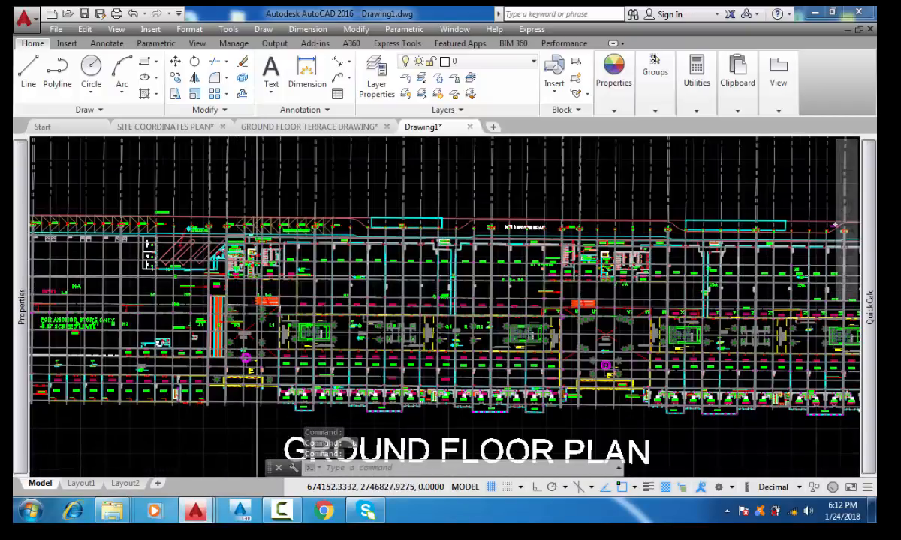
scroll(330, 283, down, 4)
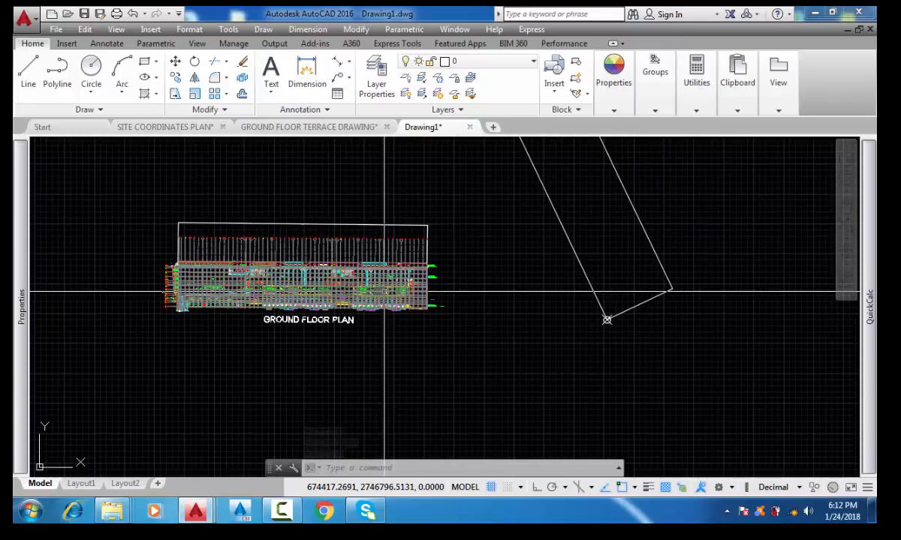
click(459, 187)
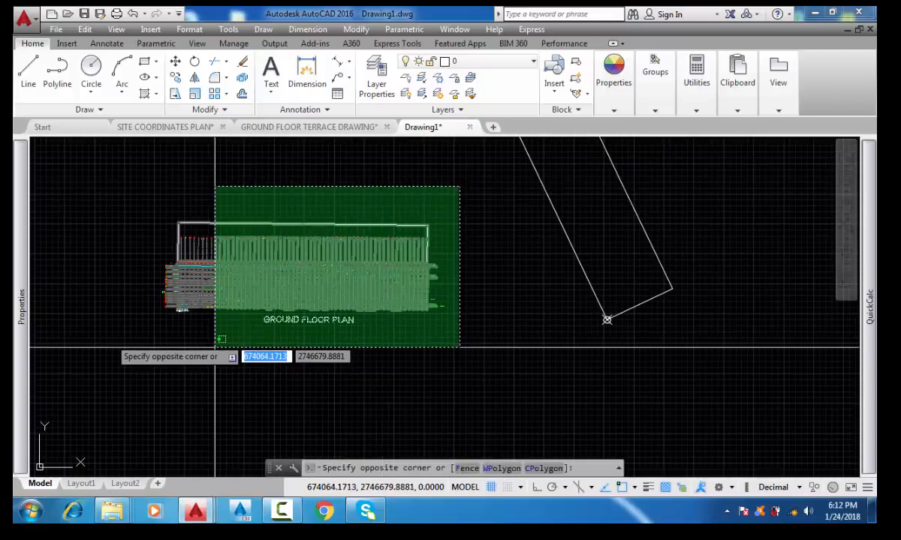
click(42, 344)
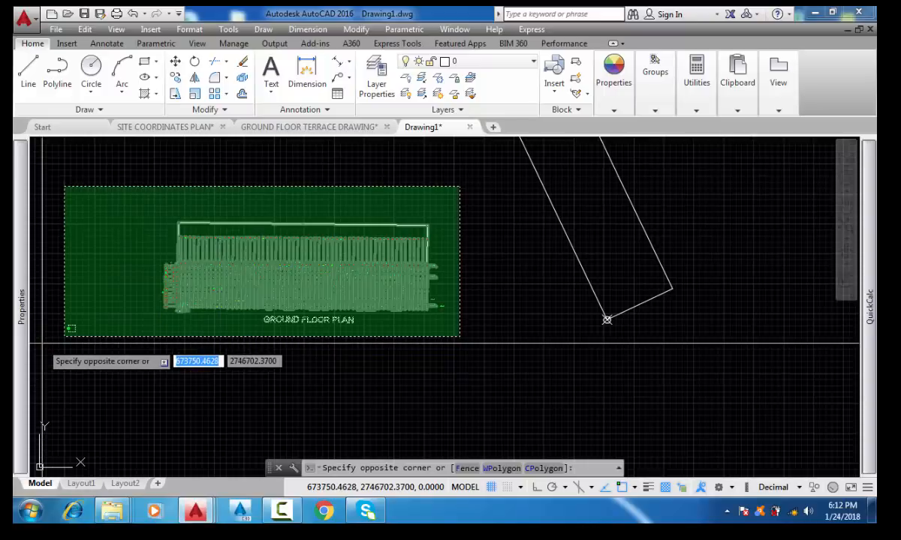
click(64, 337)
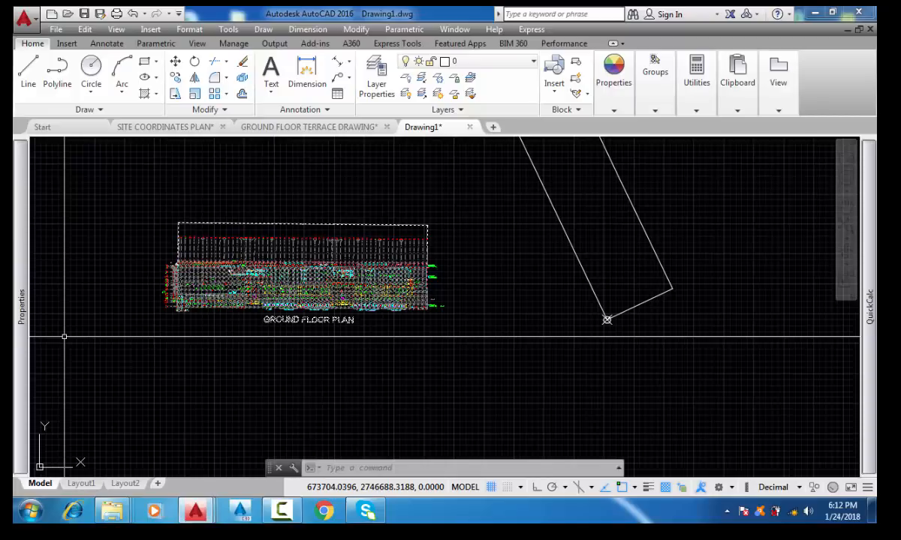
text(RO)
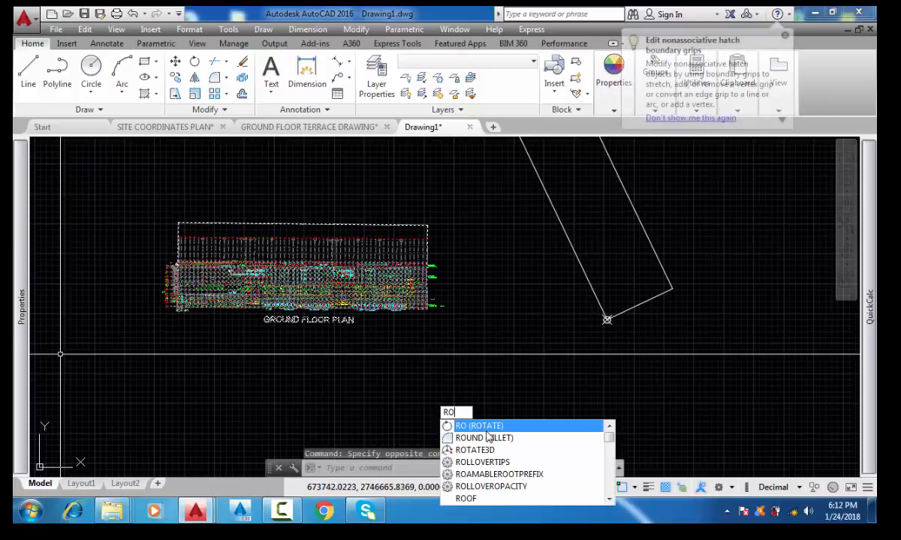
click(484, 427)
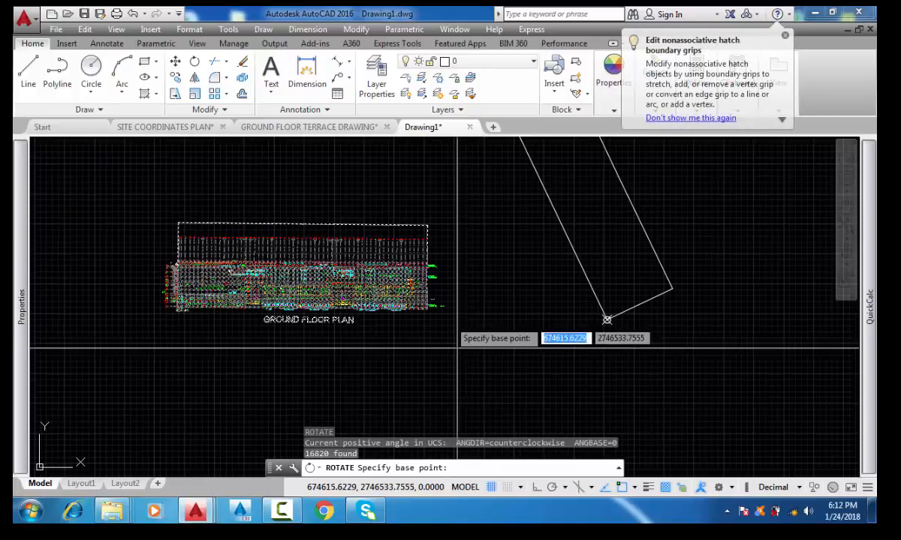
scroll(424, 255, up, 2)
scroll(430, 269, up, 6)
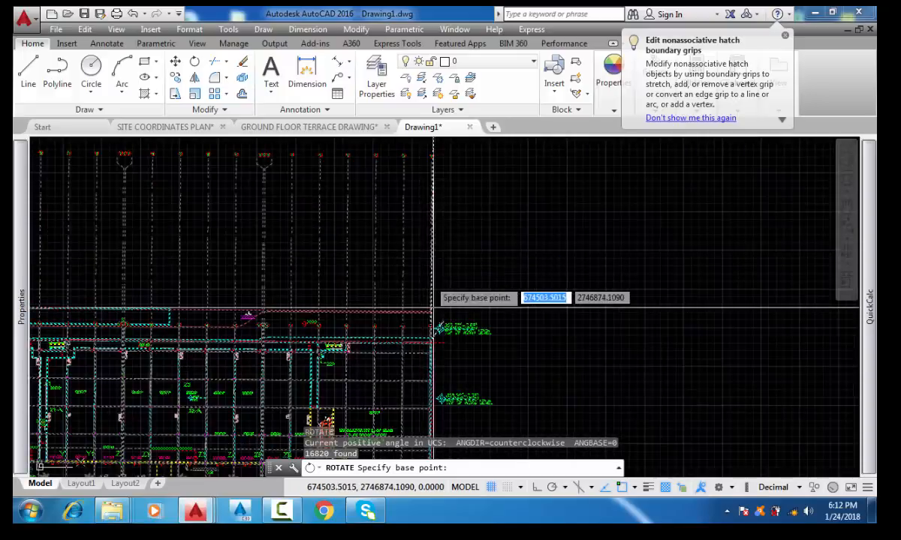
scroll(414, 352, up, 6)
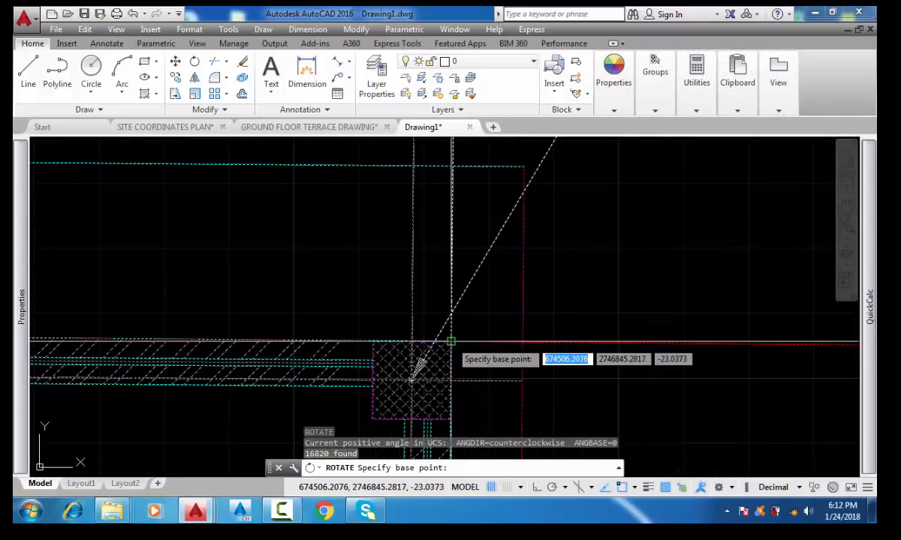
click(413, 375)
Rotate the whole ground floor plan 90 degrees clockwise about the chosen column corner
scroll(460, 332, down, 4)
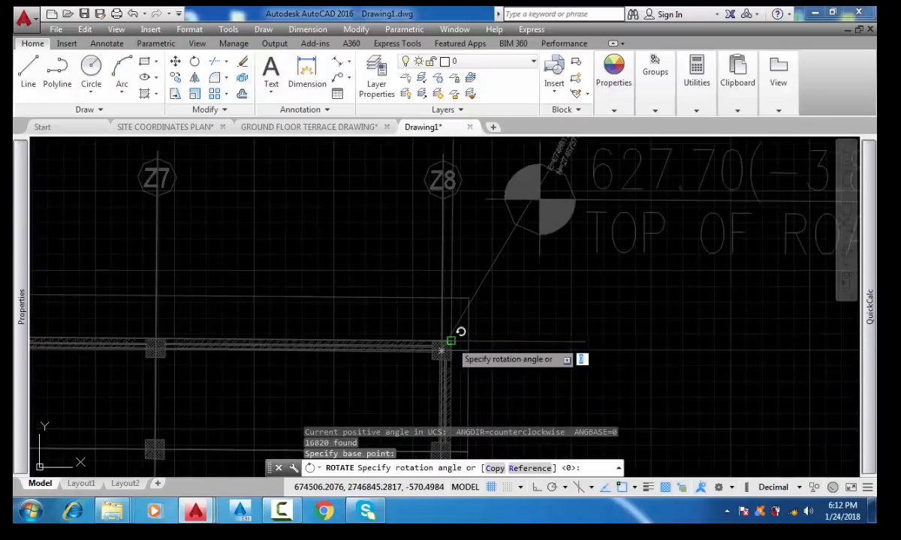
scroll(479, 351, down, 2)
scroll(483, 363, down, 4)
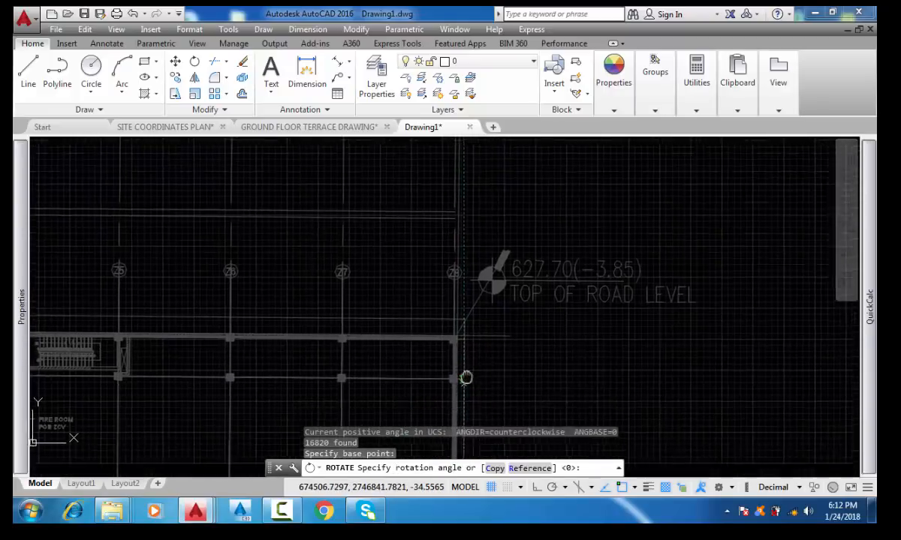
scroll(469, 336, down, 3)
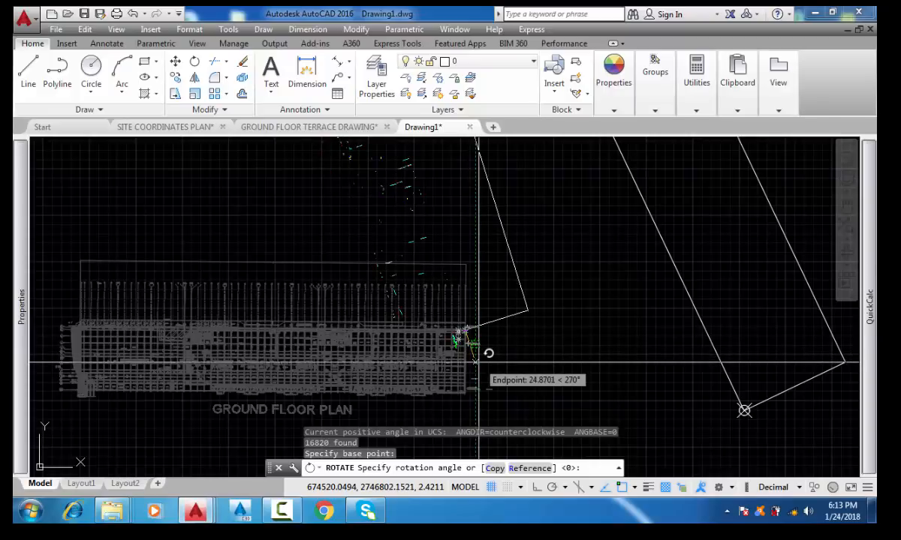
scroll(479, 363, down, 4)
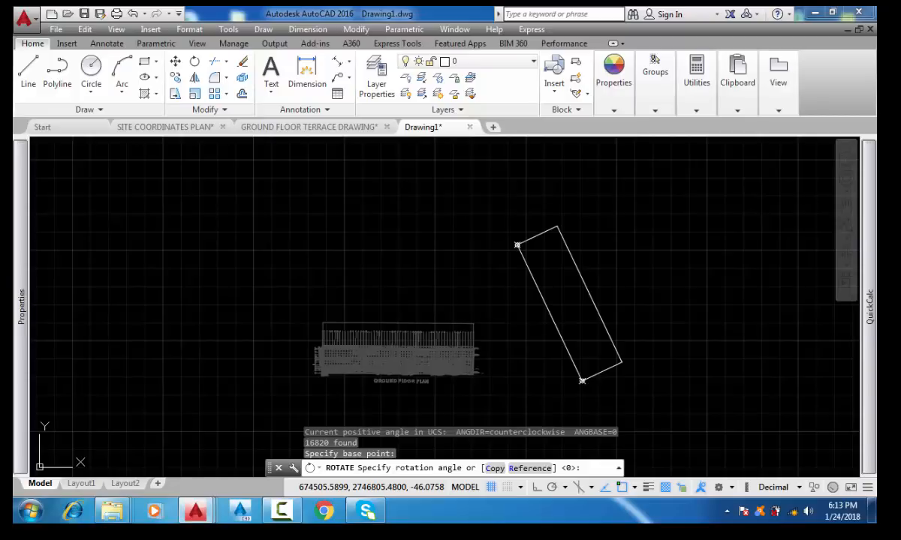
text(90)
key(Return)
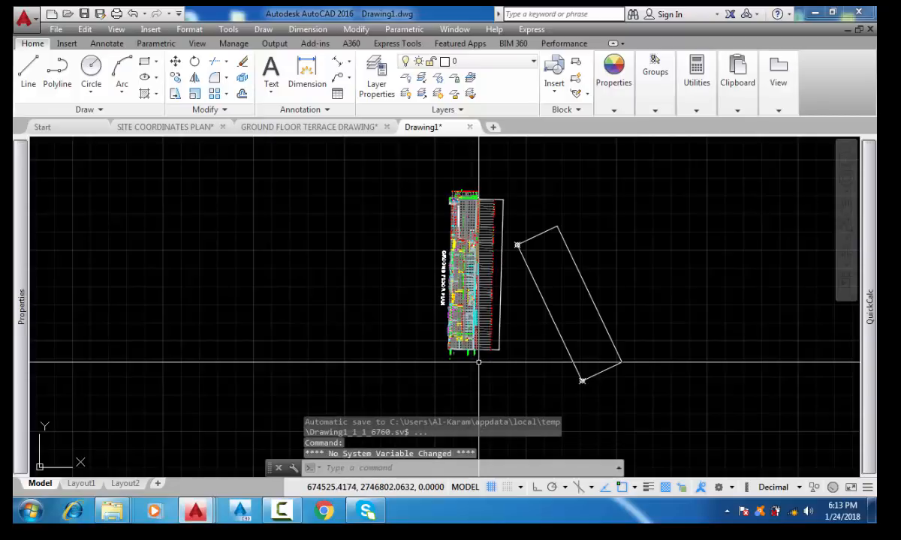
Examine the upright plan along its length and compare its orientation with the tilted site rectangle
scroll(497, 215, up, 2)
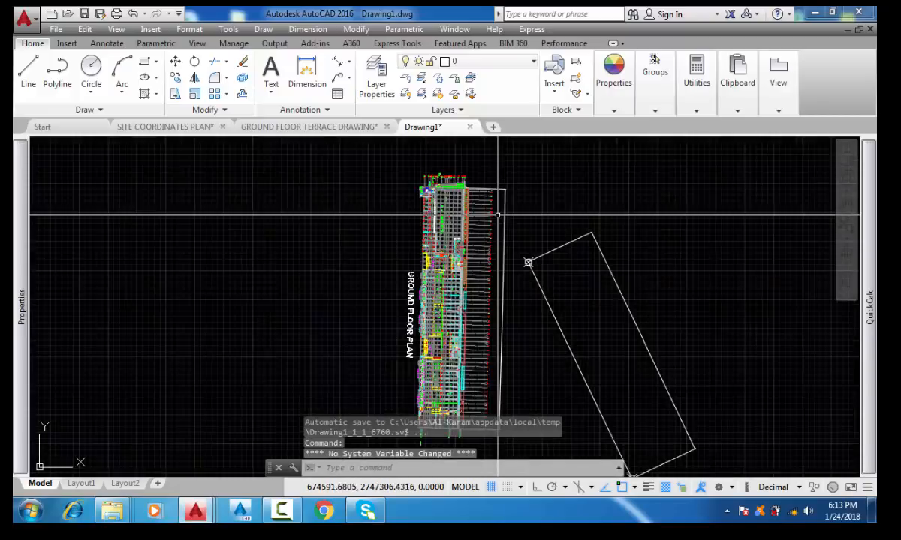
scroll(497, 216, up, 4)
scroll(362, 193, down, 3)
scroll(408, 190, up, 3)
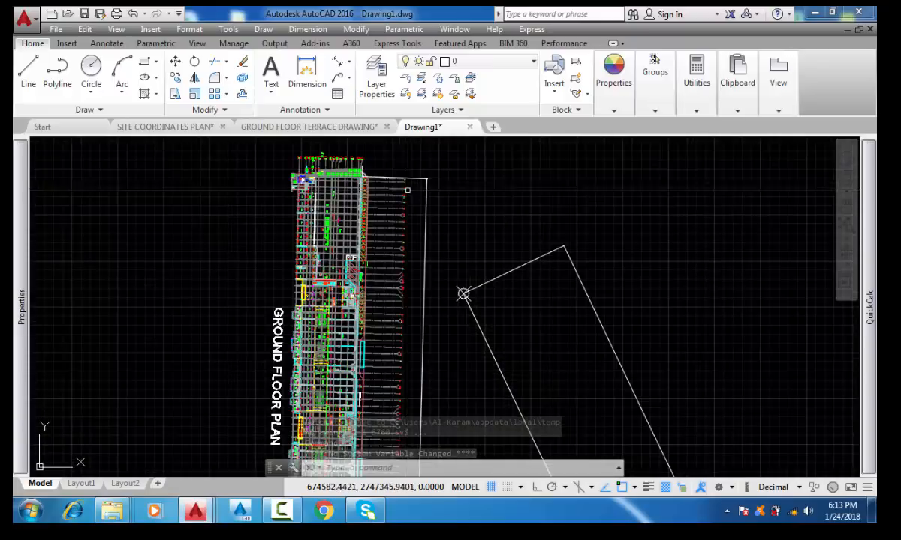
scroll(313, 162, up, 2)
scroll(313, 162, up, 2)
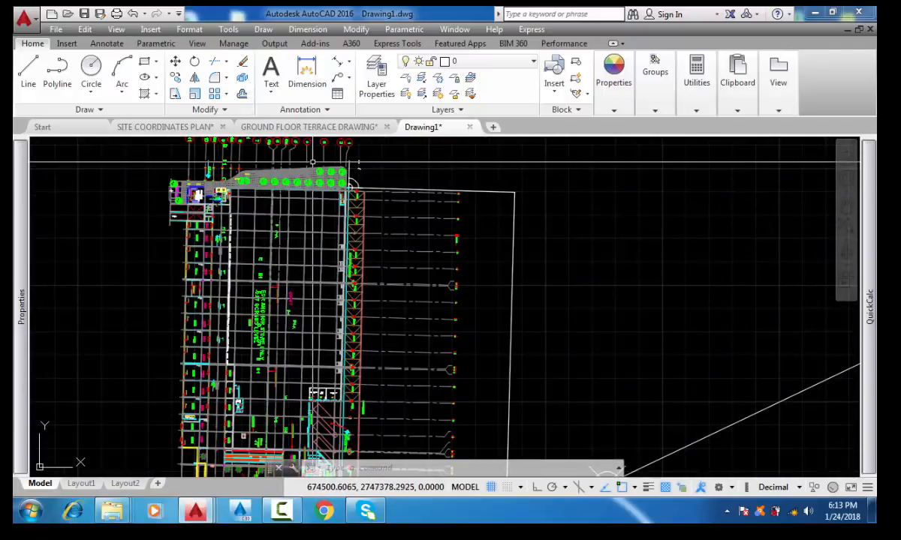
scroll(328, 168, down, 2)
middle_drag(378, 301, 364, 213)
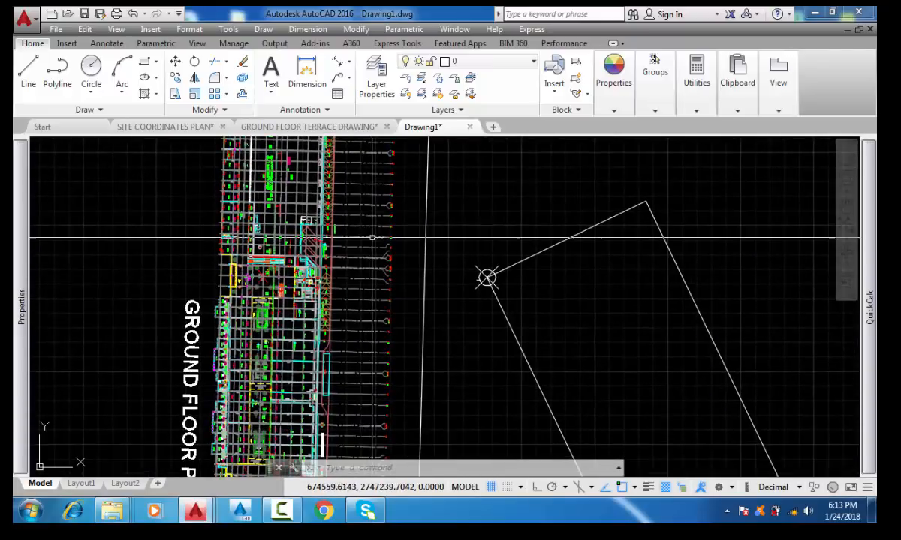
scroll(371, 238, down, 2)
middle_drag(370, 319, 371, 249)
scroll(372, 242, down, 2)
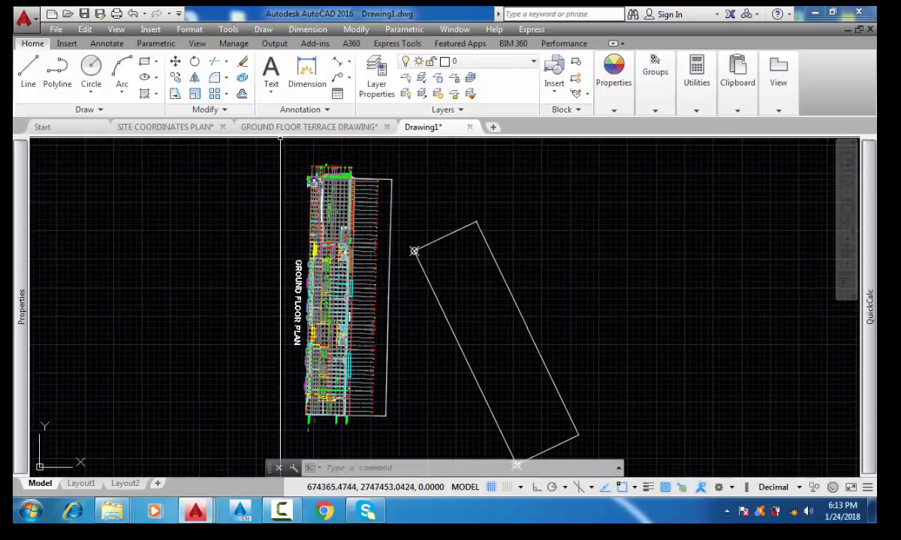
scroll(284, 233, up, 4)
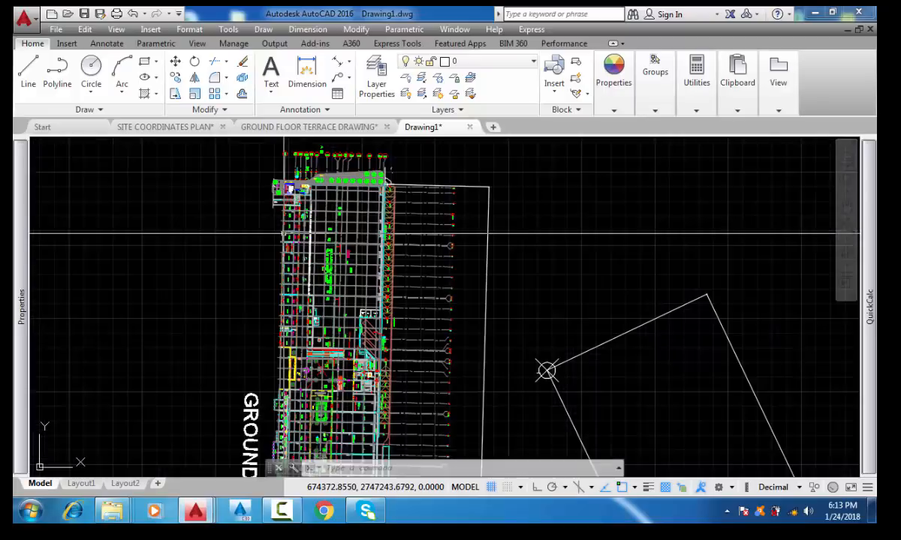
Undo the 90-degree rotation of the ground floor plan
key(ctrl+z)
scroll(548, 450, up, 3)
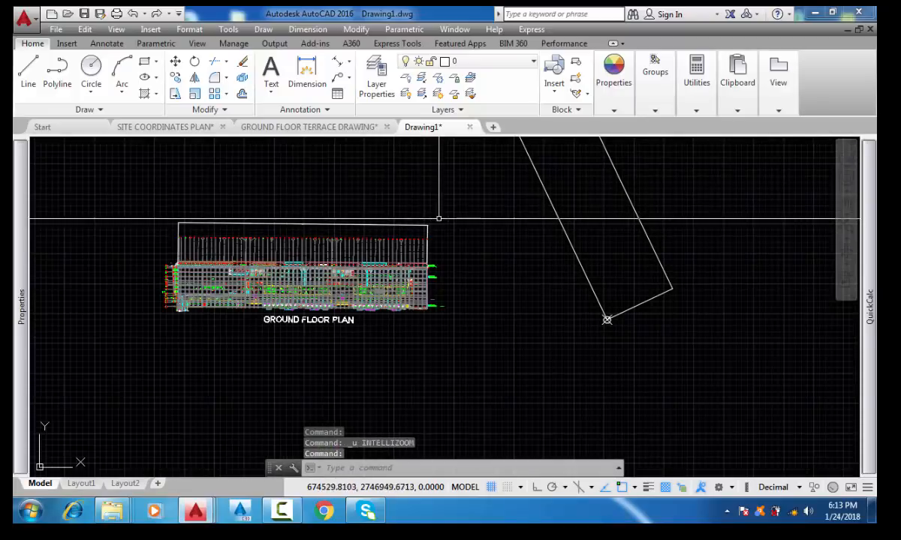
Rotate the whole ground floor plan clockwise by eye about its upper-right column's outer corner, tilting it roughly like the site rectangle
click(461, 202)
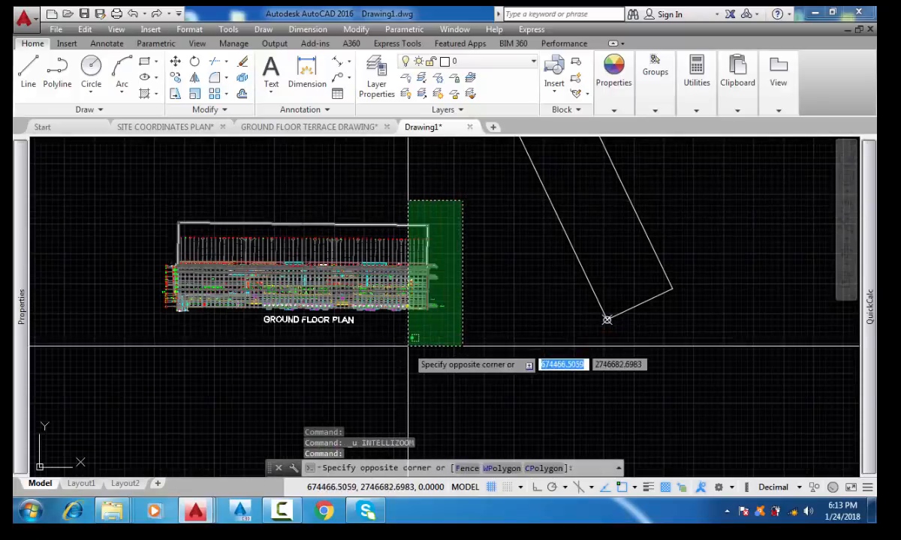
click(110, 344)
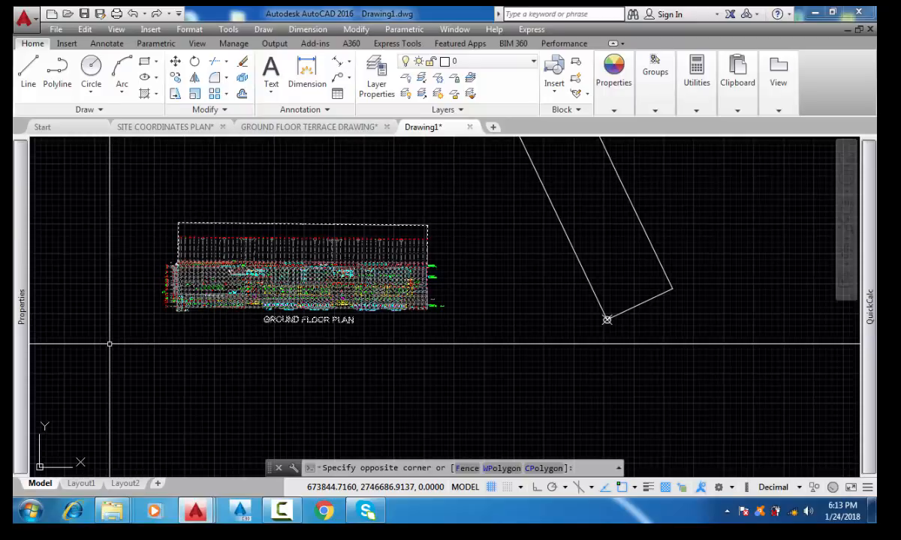
text(RO)
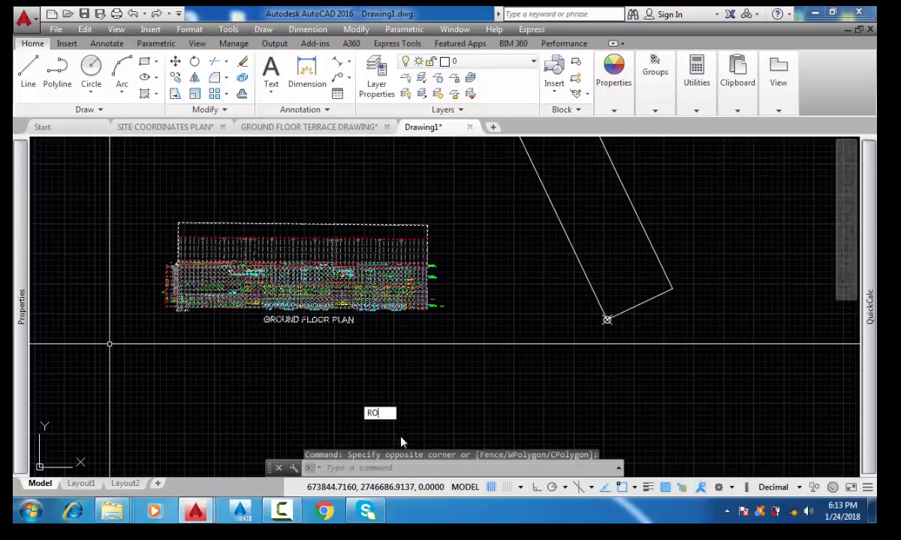
click(402, 427)
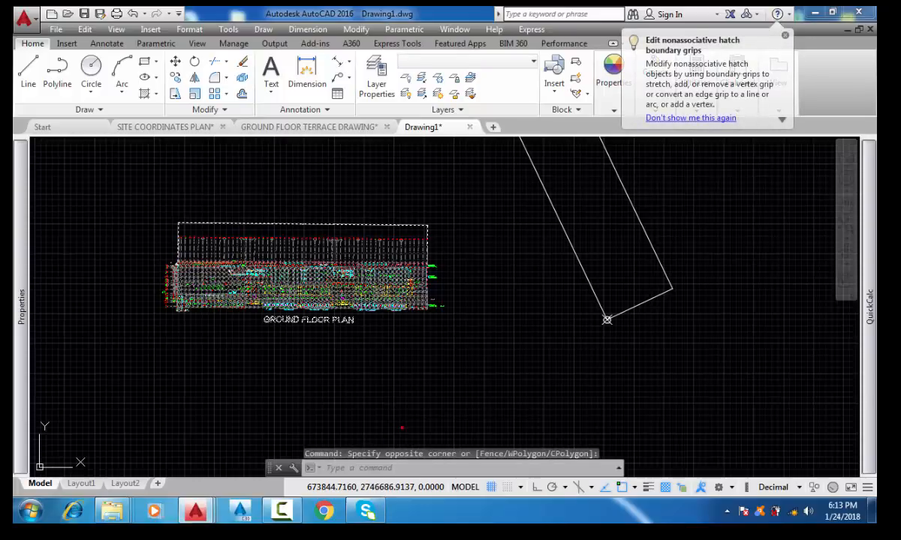
click(607, 319)
key(Return)
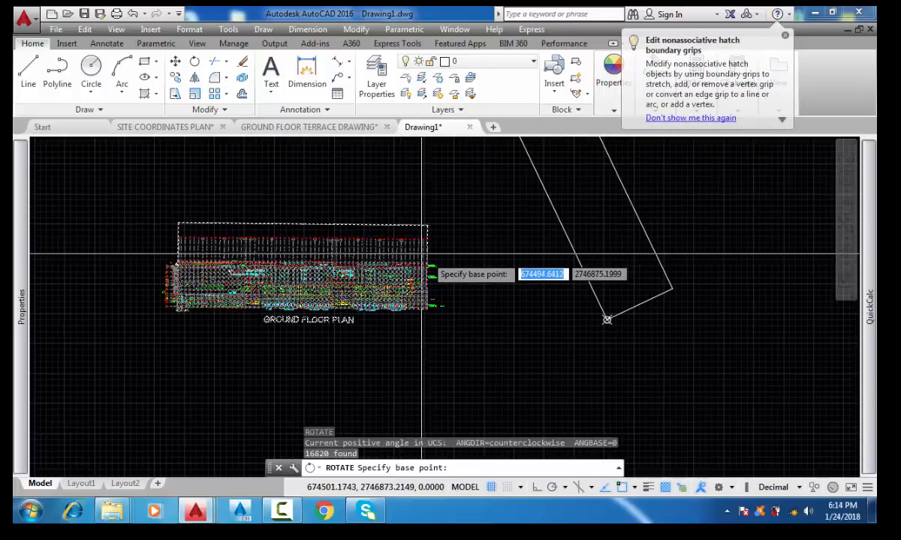
scroll(424, 259, up, 3)
scroll(427, 284, up, 5)
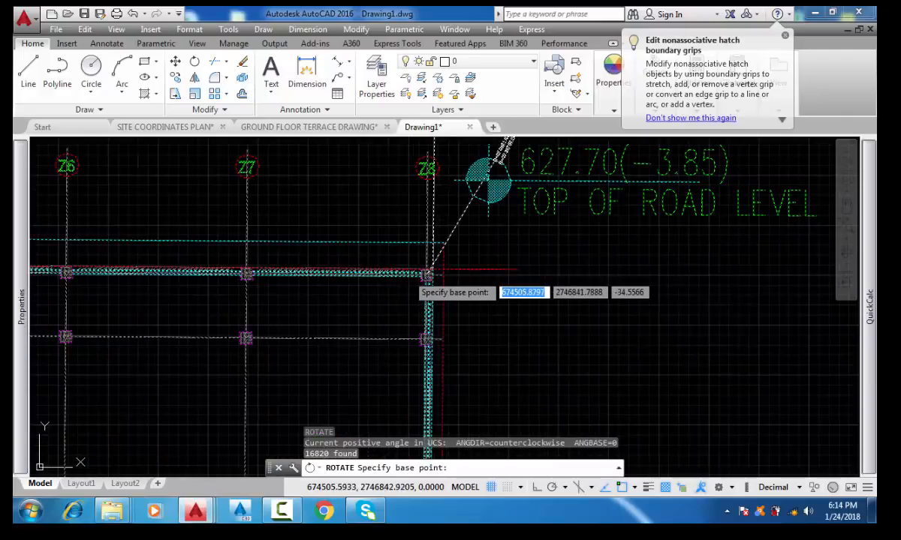
scroll(428, 269, up, 2)
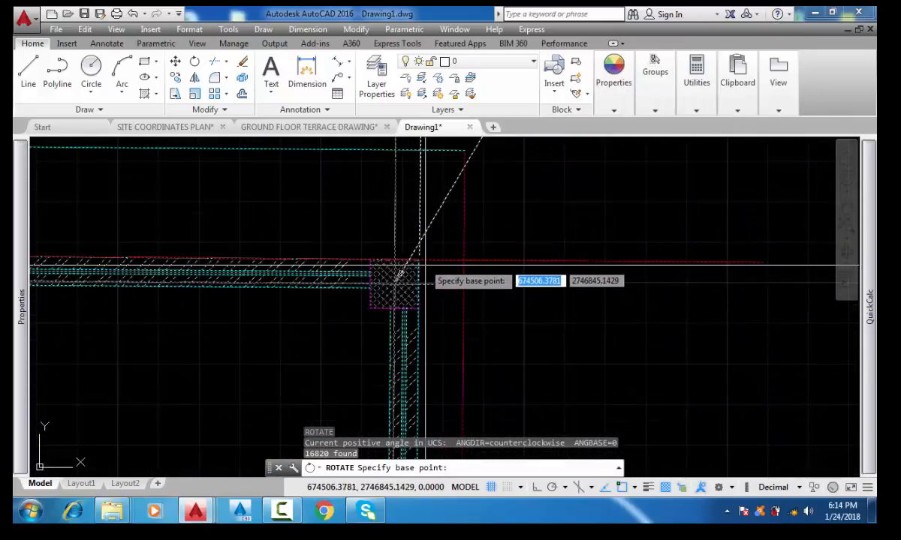
click(398, 274)
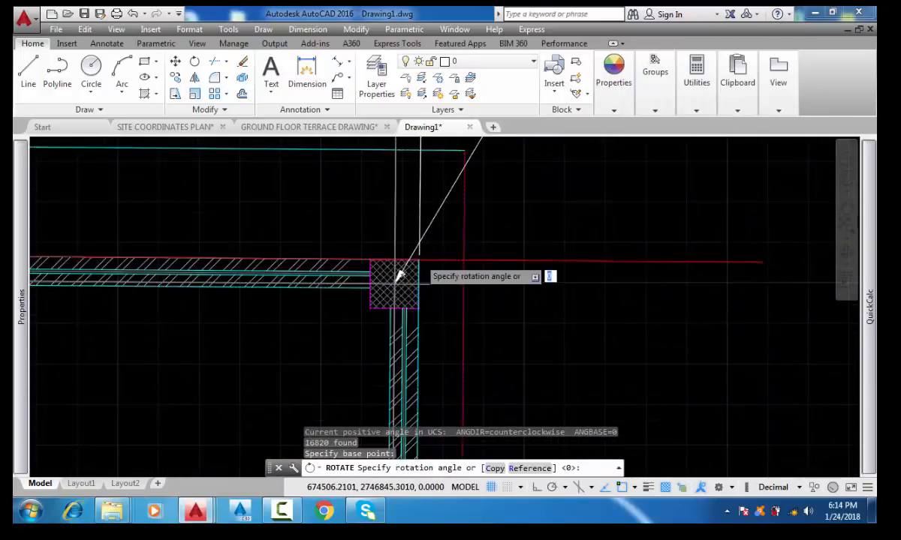
scroll(418, 259, down, 5)
scroll(419, 259, down, 6)
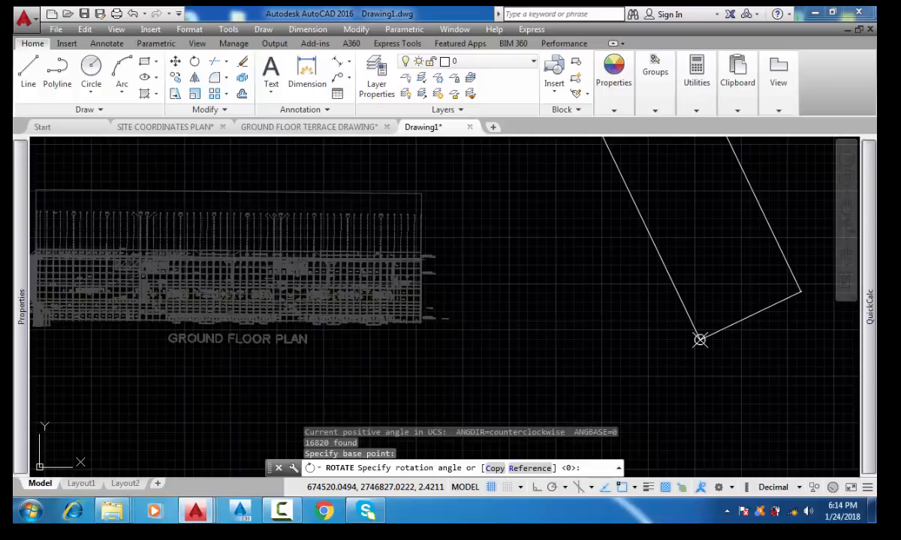
click(430, 272)
scroll(455, 303, down, 2)
middle_drag(481, 266, 483, 360)
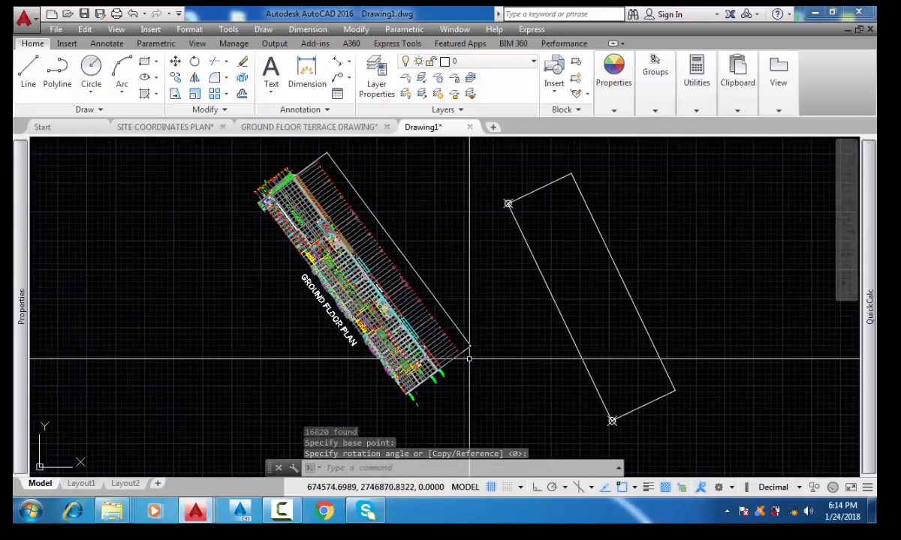
mouse_move(571, 413)
middle_down()
mouse_move(471, 309)
mouse_move(438, 299)
middle_up()
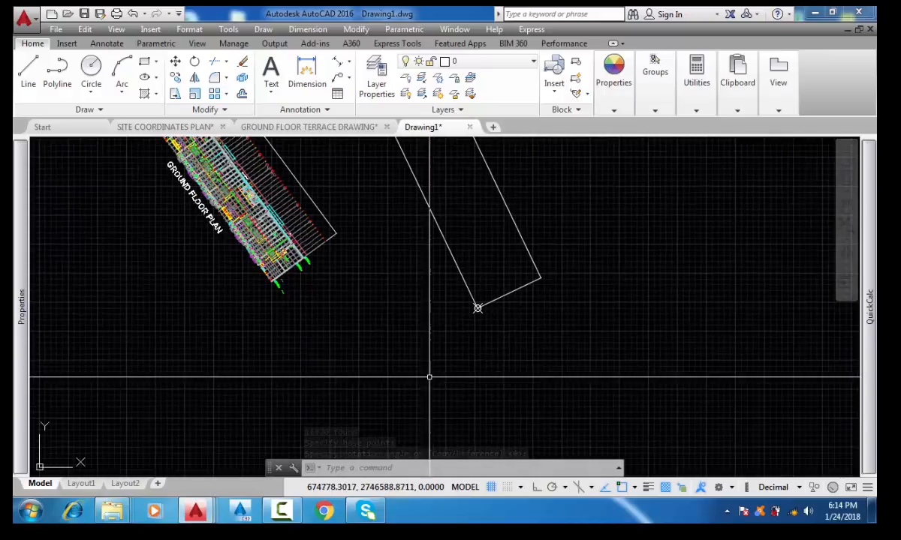
scroll(415, 373, down, 1)
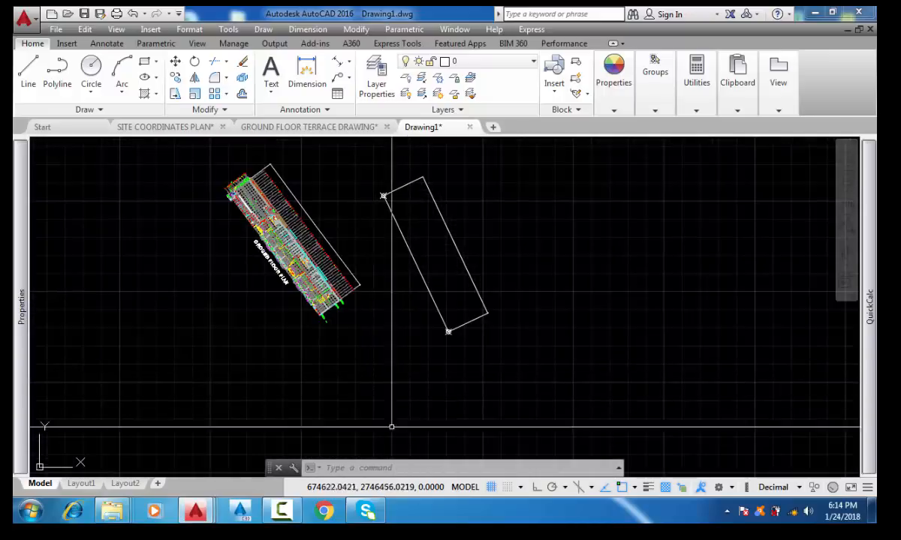
middle_drag(368, 279, 355, 264)
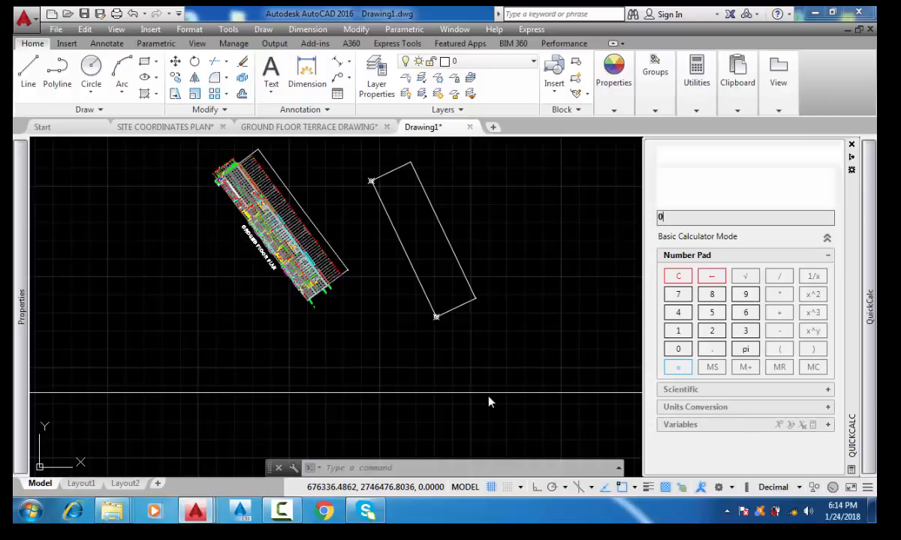
scroll(474, 396, down, 2)
middle_drag(564, 382, 425, 362)
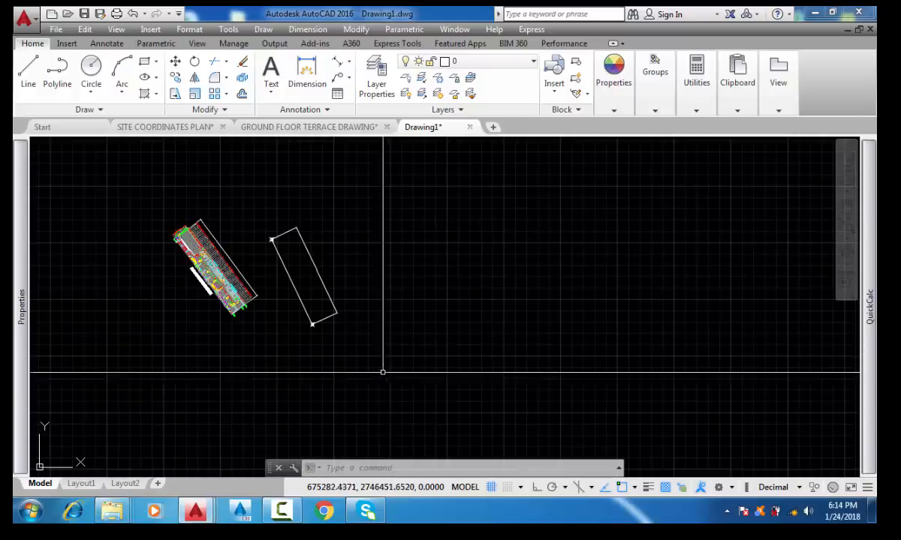
With Ortho on, draw a horizontal line from the tilted rectangle's lowest corner node, extending right beyond the rectangle's lower-right corner
scroll(300, 328, up, 2)
scroll(311, 318, up, 4)
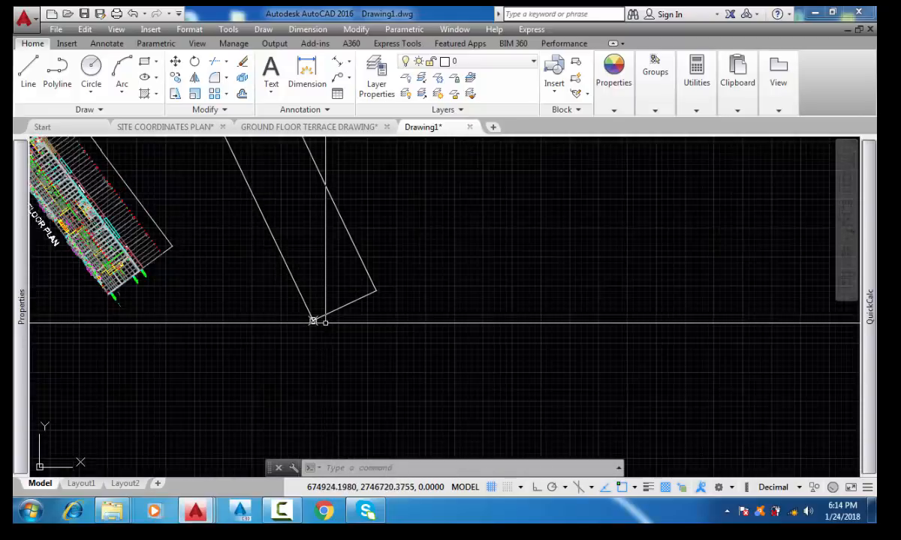
middle_drag(308, 323, 339, 335)
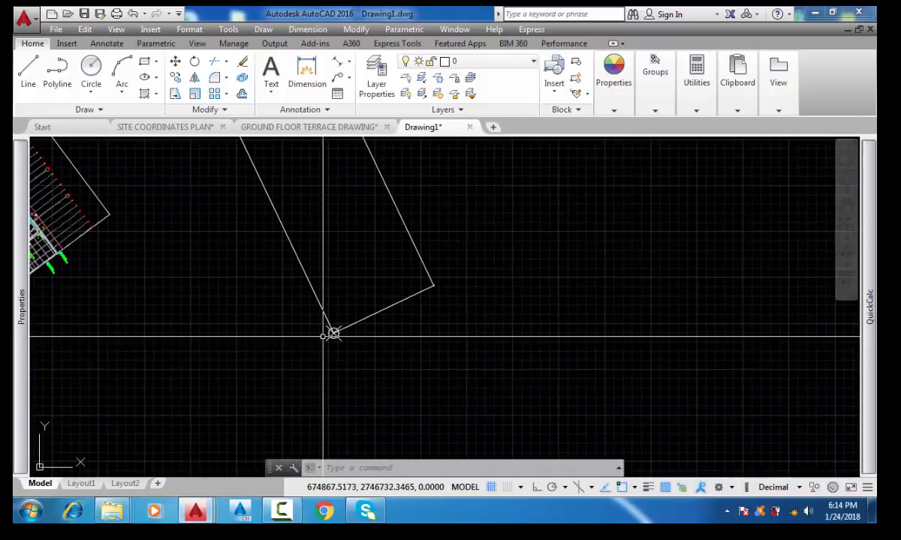
click(28, 71)
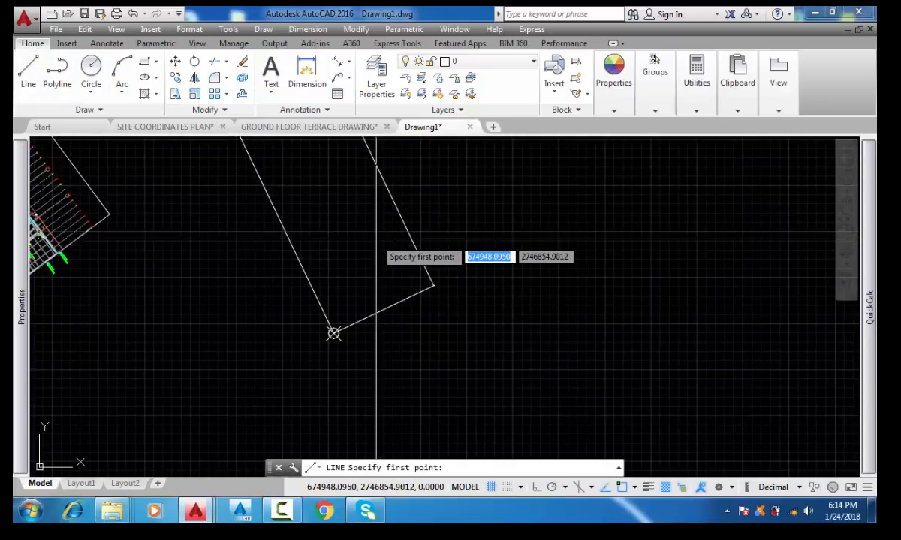
scroll(337, 330, up, 2)
scroll(328, 328, up, 3)
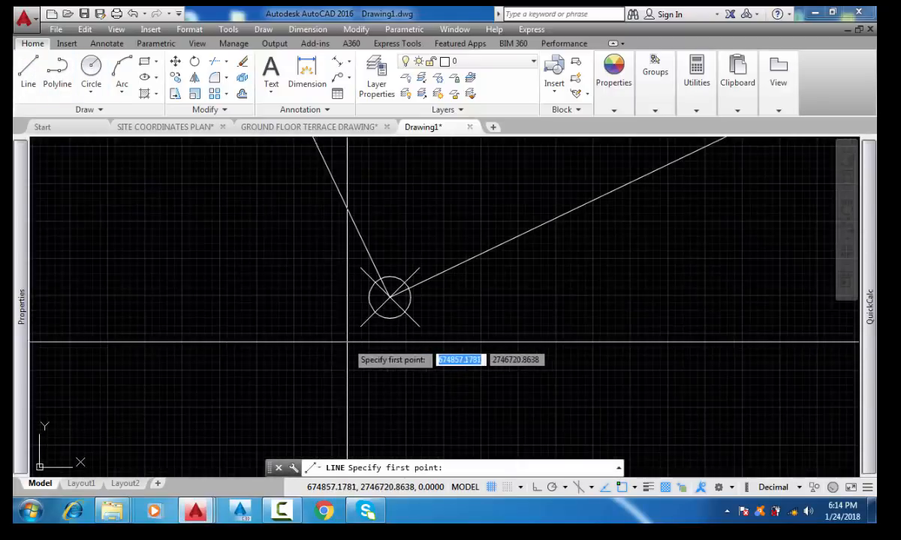
click(393, 283)
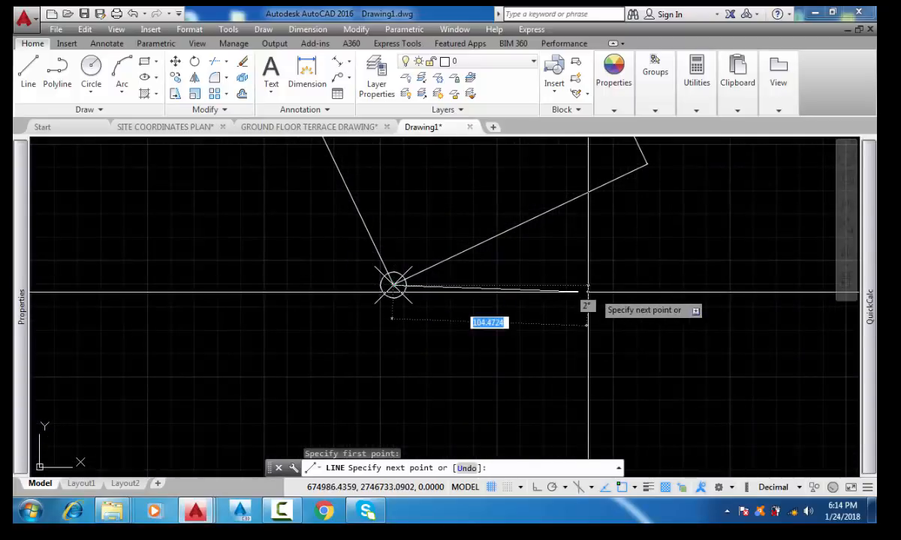
middle_drag(634, 292, 519, 255)
scroll(519, 255, down, 2)
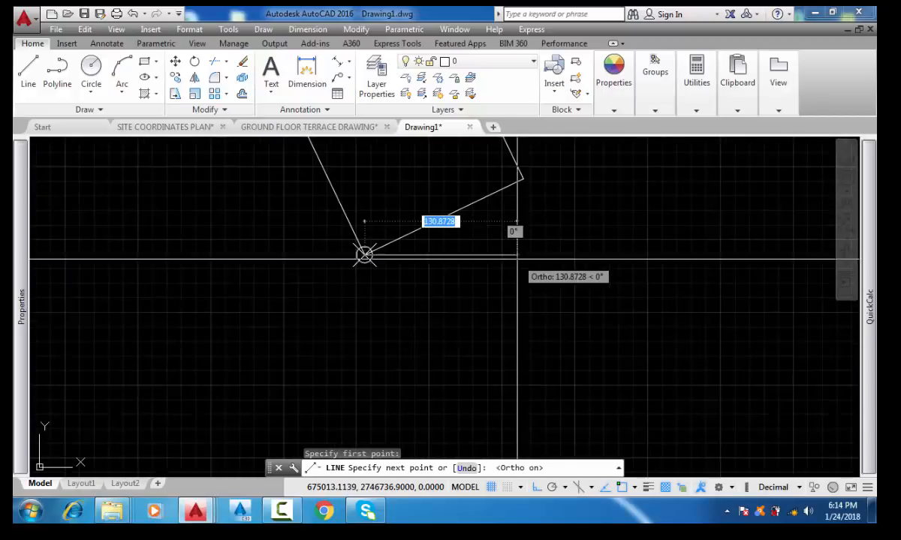
click(651, 253)
key(Return)
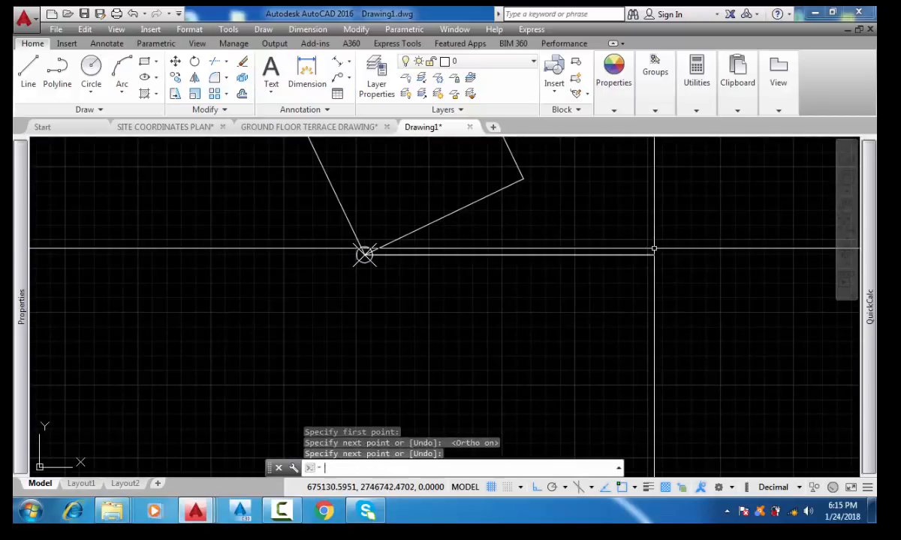
Change the colour of the horizontal reference line at the tilted rectangle's lowest corner to blue
click(651, 240)
click(589, 285)
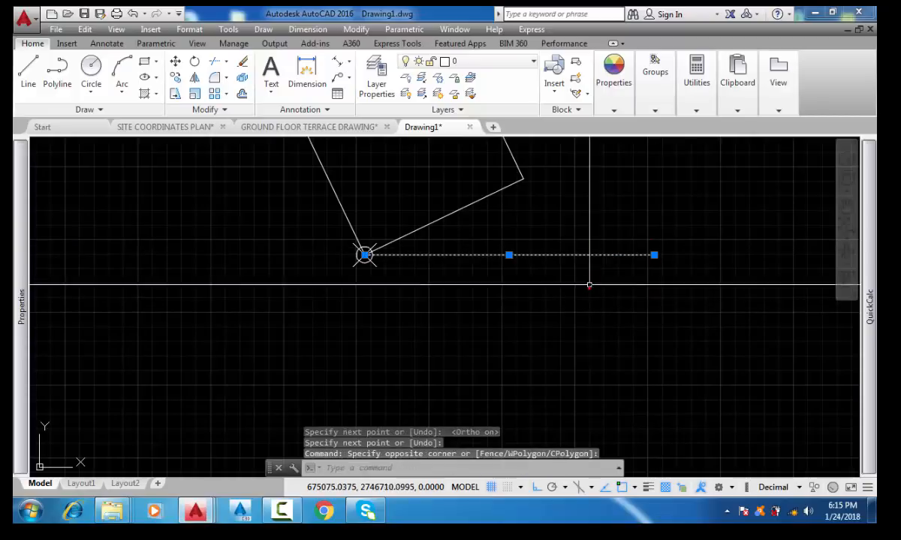
click(614, 109)
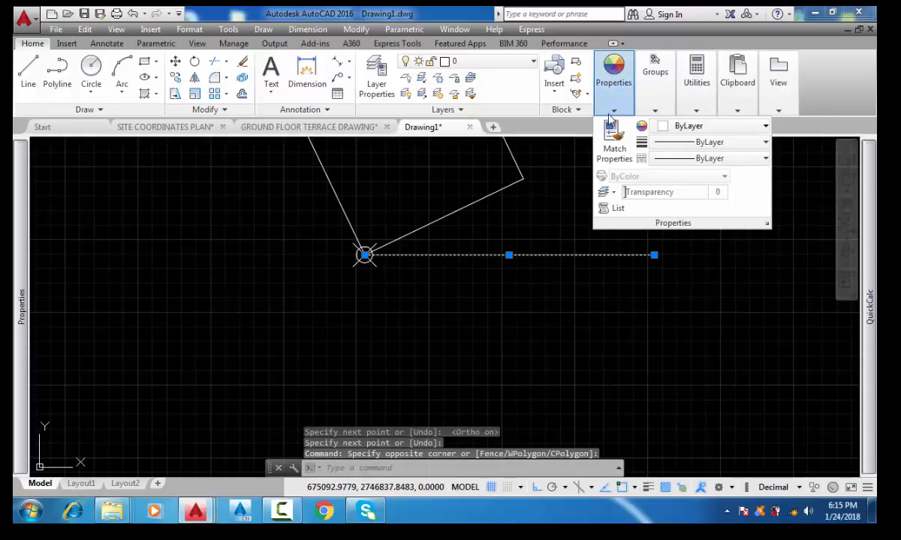
click(675, 126)
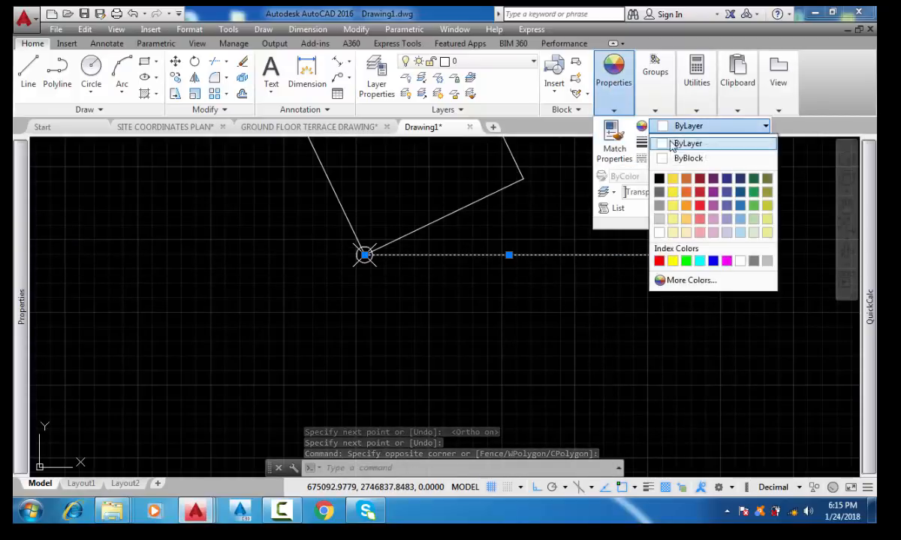
click(713, 262)
key(Escape)
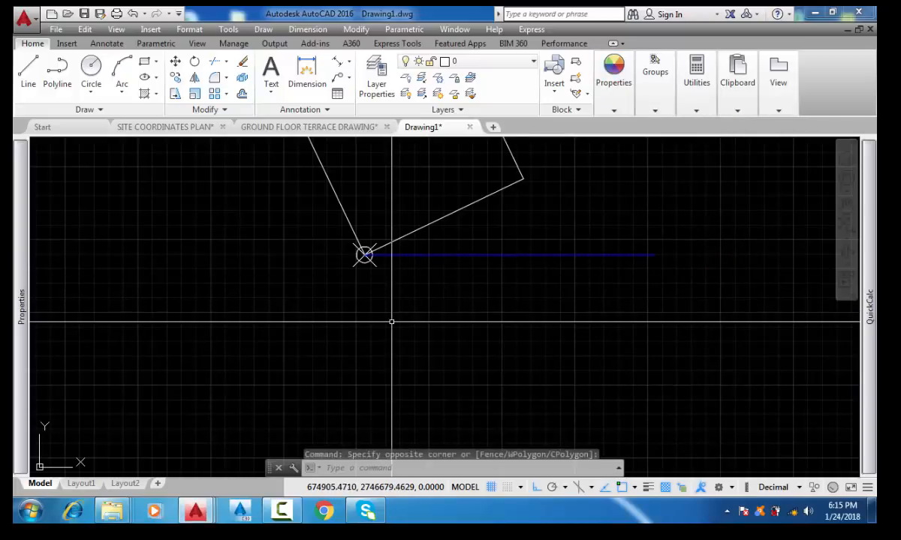
key(Escape)
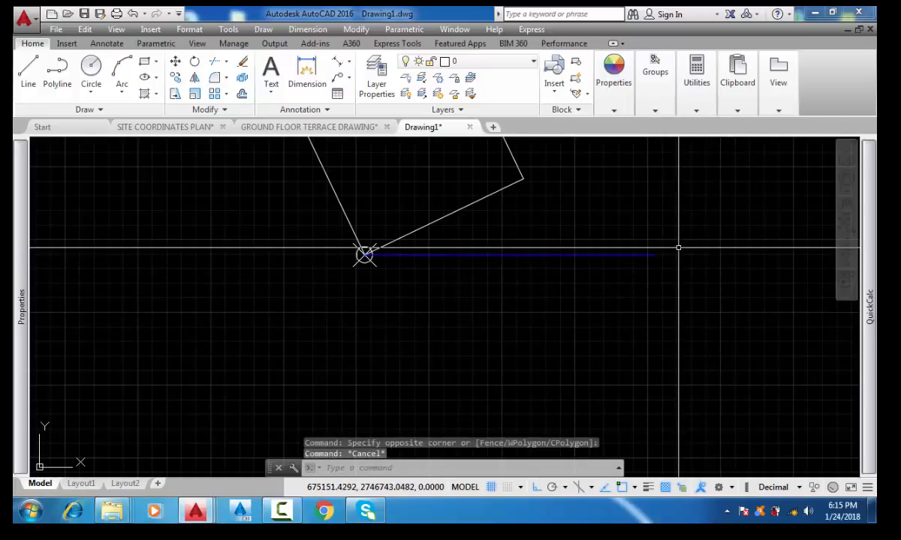
With Ortho on, draw a vertical reference line upward from the tilted rectangle's lowest corner node, ending inside the rectangle
middle_drag(364, 253, 347, 286)
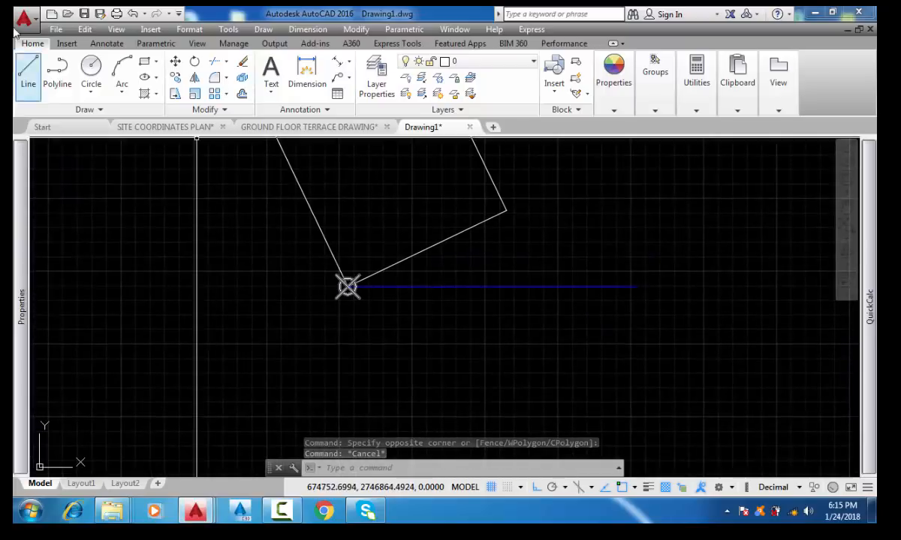
click(28, 73)
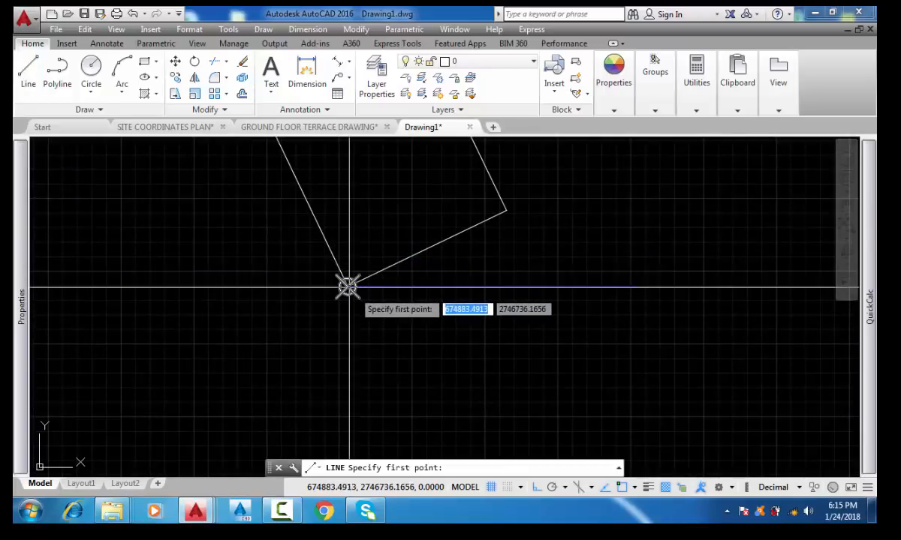
scroll(342, 286, up, 2)
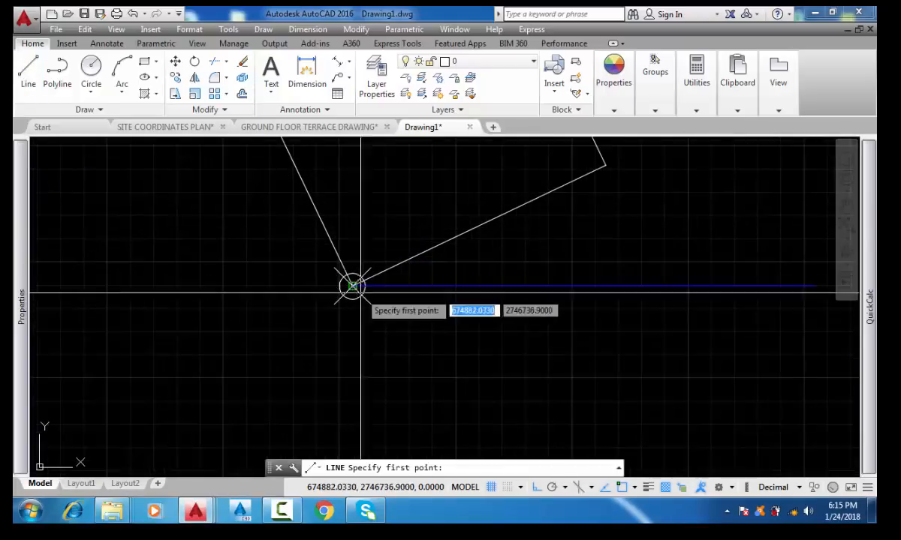
click(352, 286)
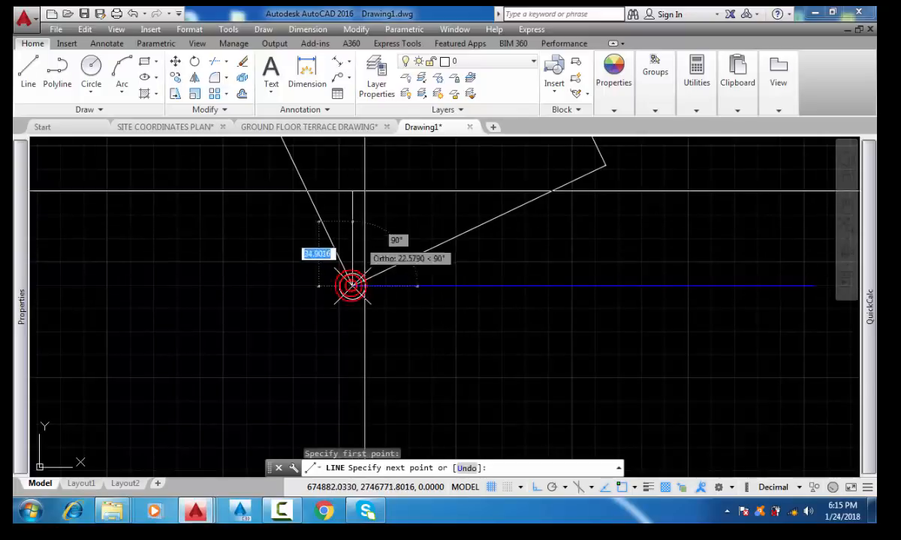
middle_drag(358, 201, 338, 330)
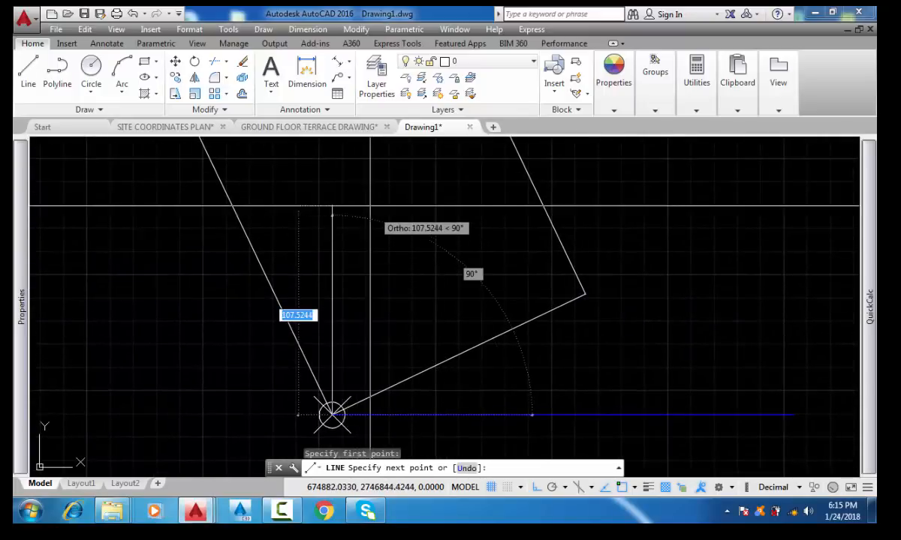
scroll(358, 184, down, 2)
middle_drag(357, 184, 350, 245)
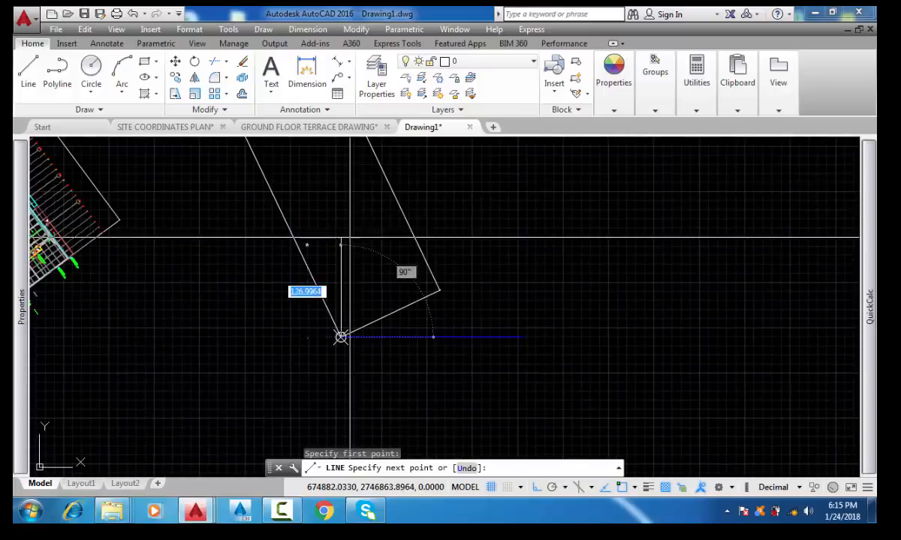
click(341, 197)
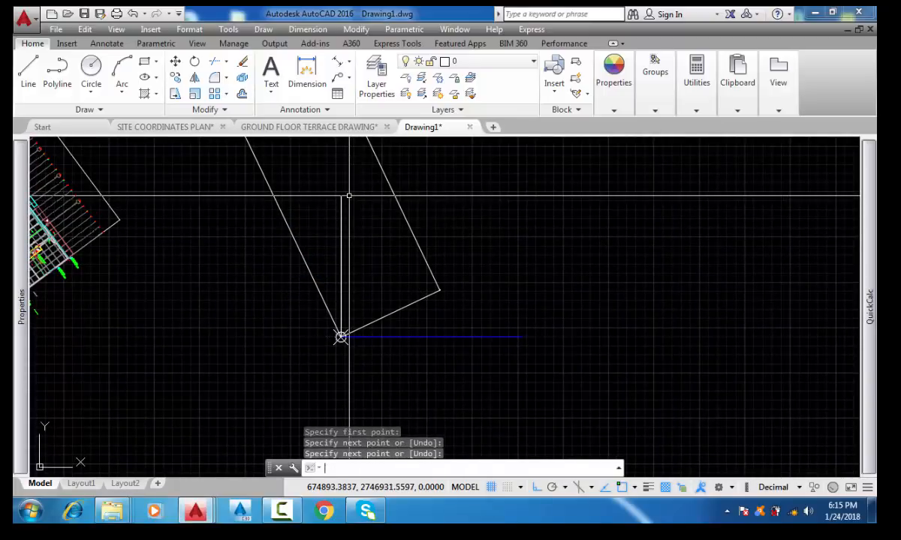
key(Return)
Match the properties of the blue horizontal reference line onto the vertical reference line
text(M)
key(Return)
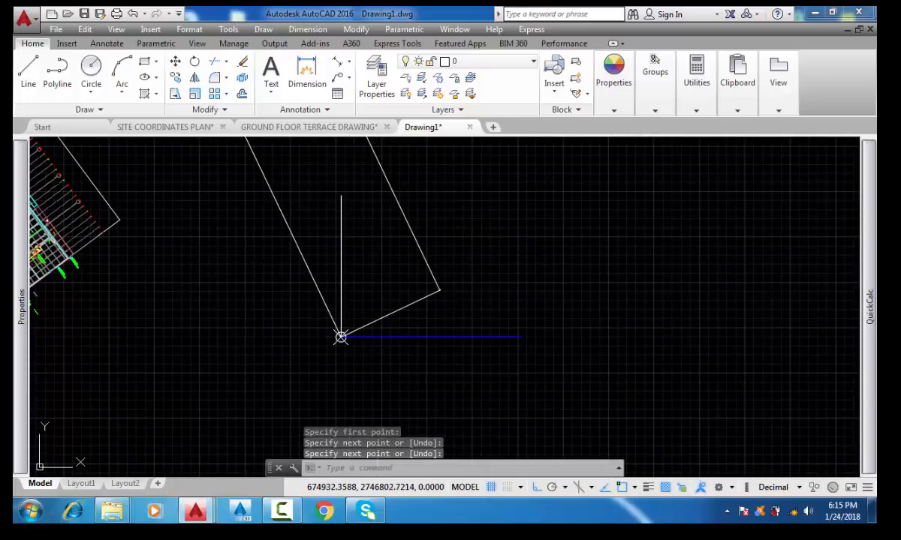
click(432, 338)
click(346, 217)
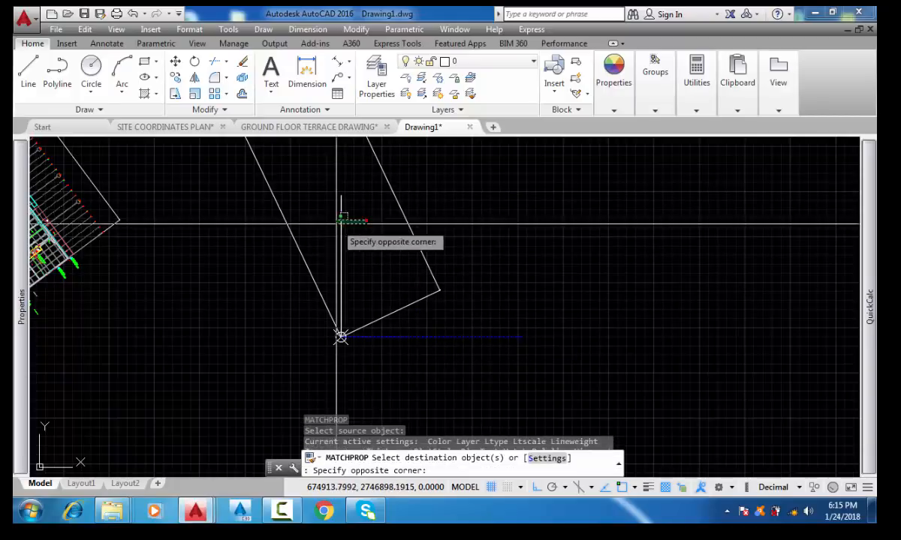
click(330, 224)
key(Escape)
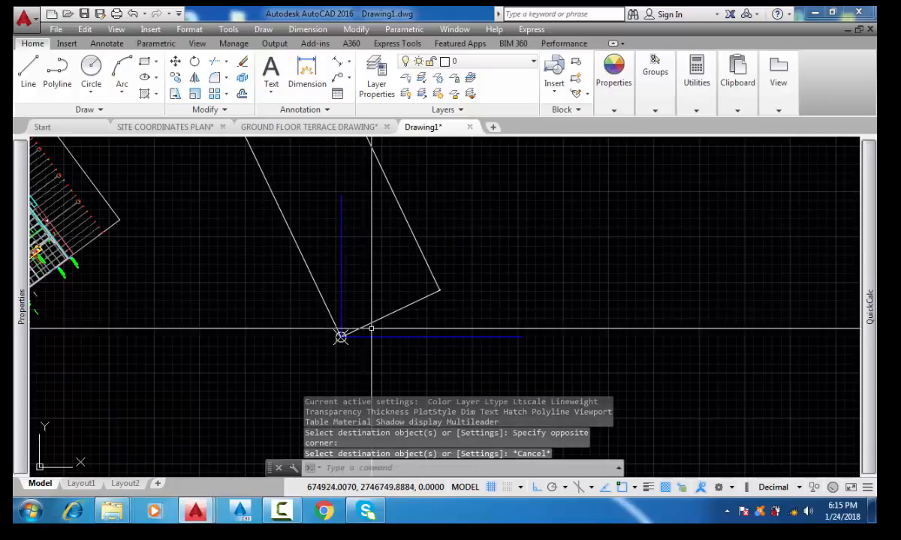
middle_drag(342, 328, 335, 288)
middle_drag(345, 190, 346, 229)
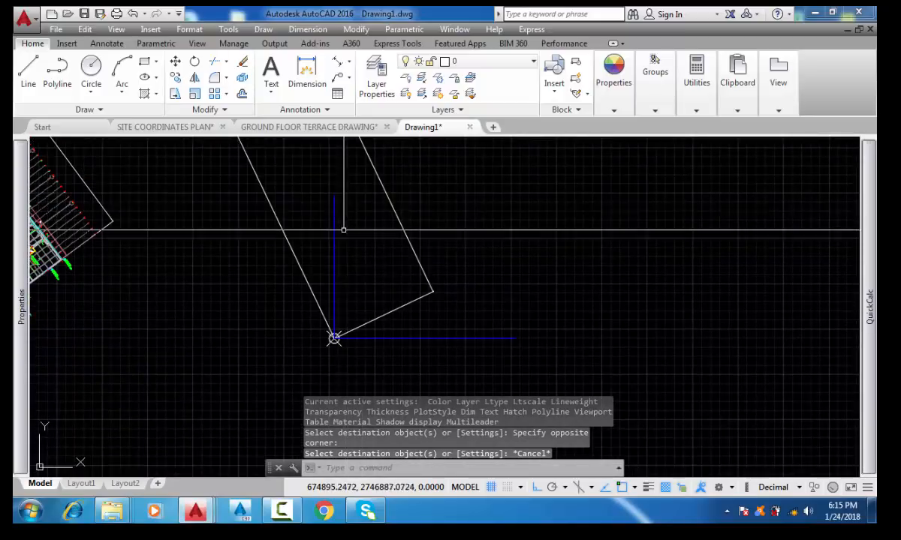
middle_drag(356, 275, 372, 299)
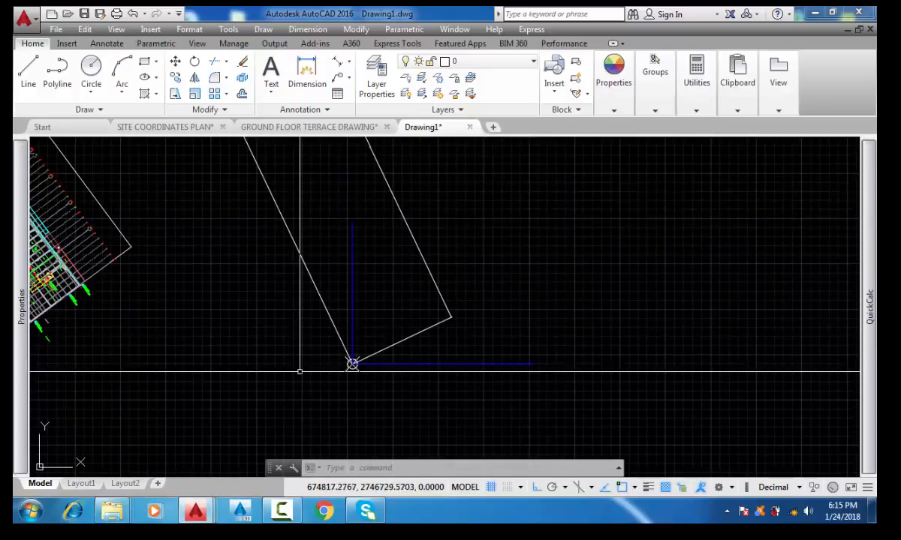
middle_drag(323, 390, 313, 288)
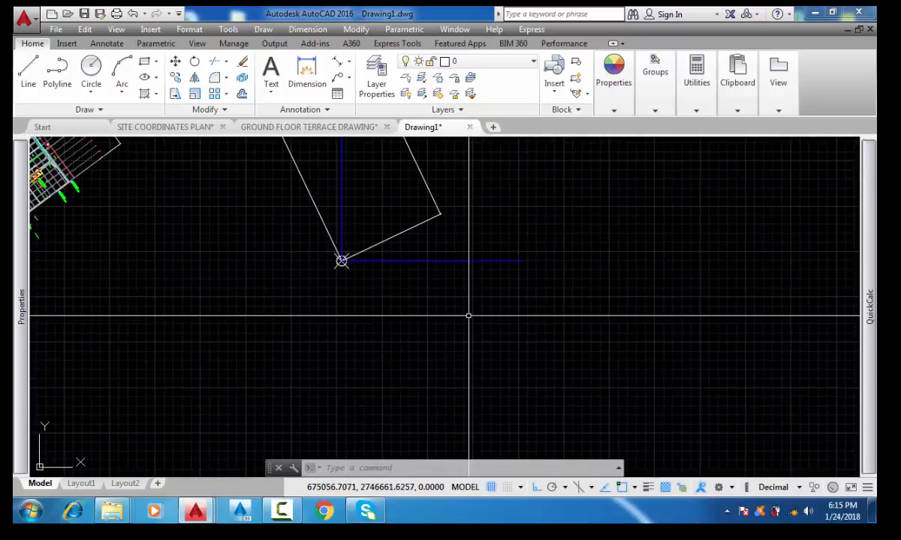
middle_drag(468, 316, 456, 347)
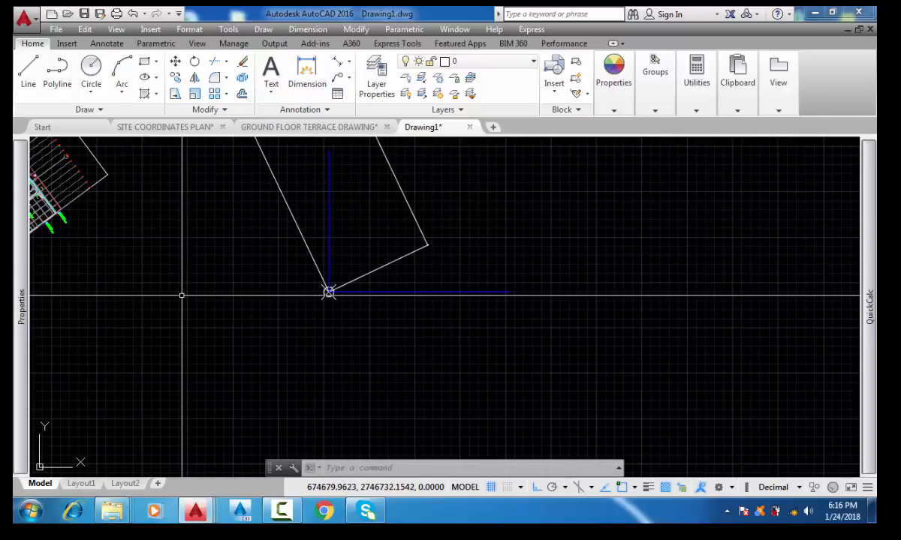
middle_drag(328, 391, 322, 342)
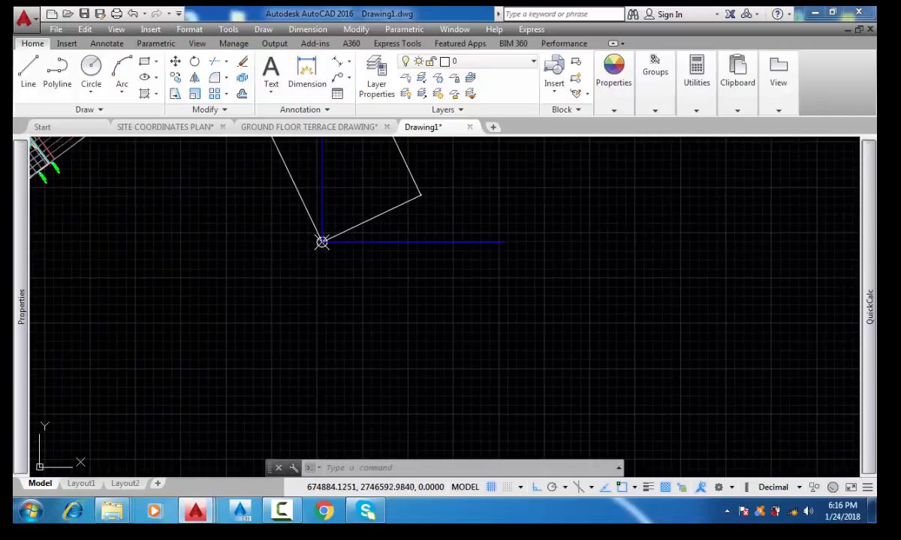
middle_drag(361, 302, 349, 358)
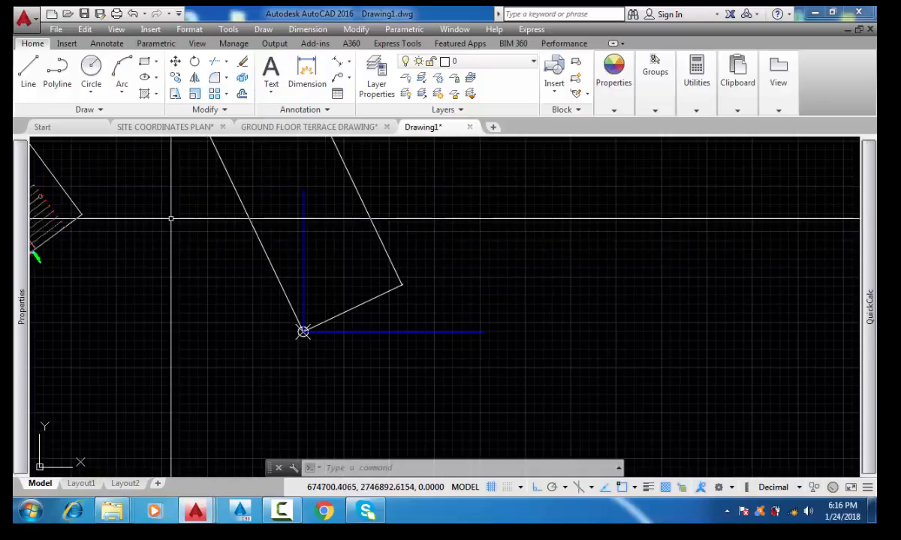
Add an angular dimension between the vertical reference line and the tilted rectangle's left long edge, placing its arc across the gap
click(347, 79)
click(365, 137)
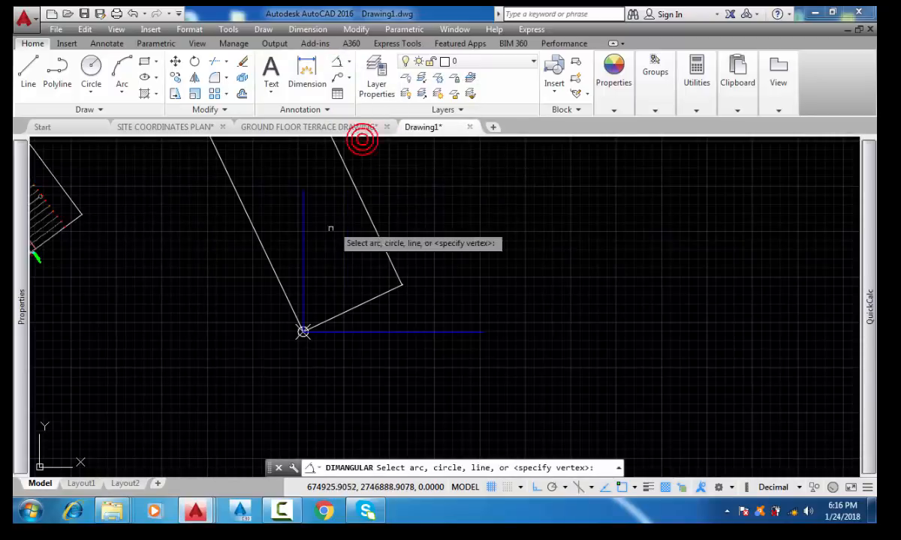
click(302, 232)
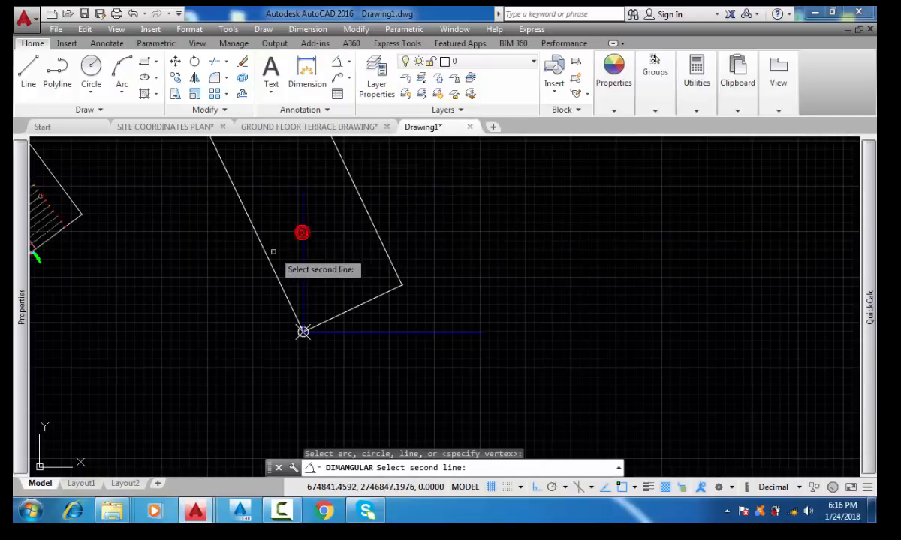
click(302, 331)
scroll(272, 217, up, 3)
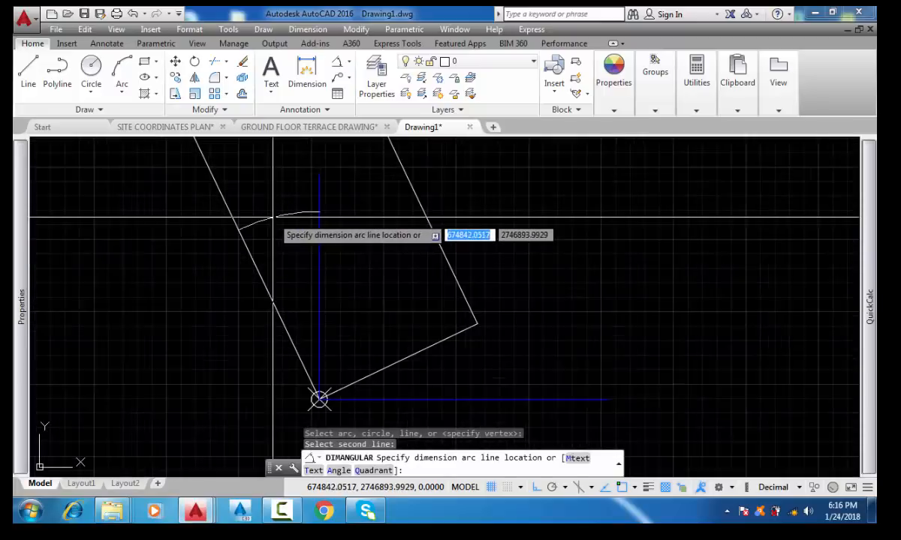
click(273, 218)
Examine the new angular dimension's text up close, checking its readability and the precision of the angle
scroll(291, 212, up, 5)
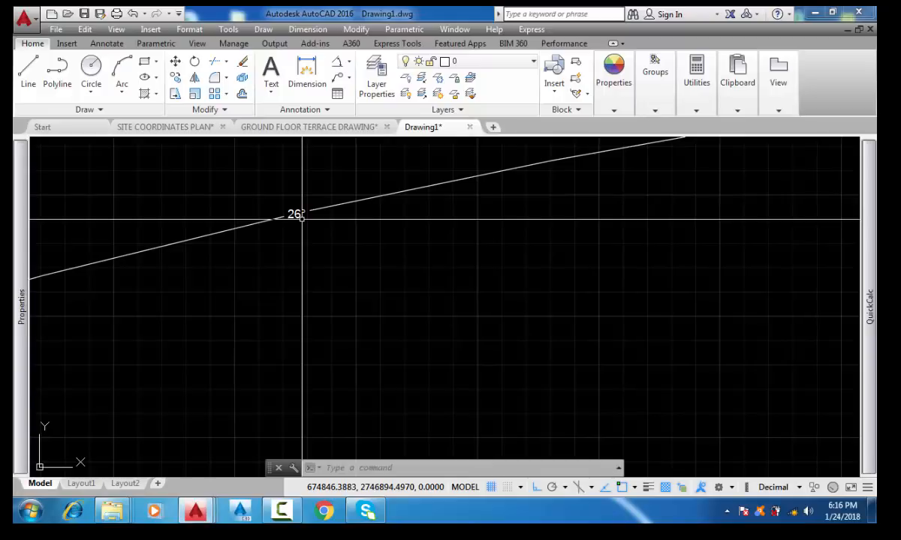
scroll(299, 216, down, 4)
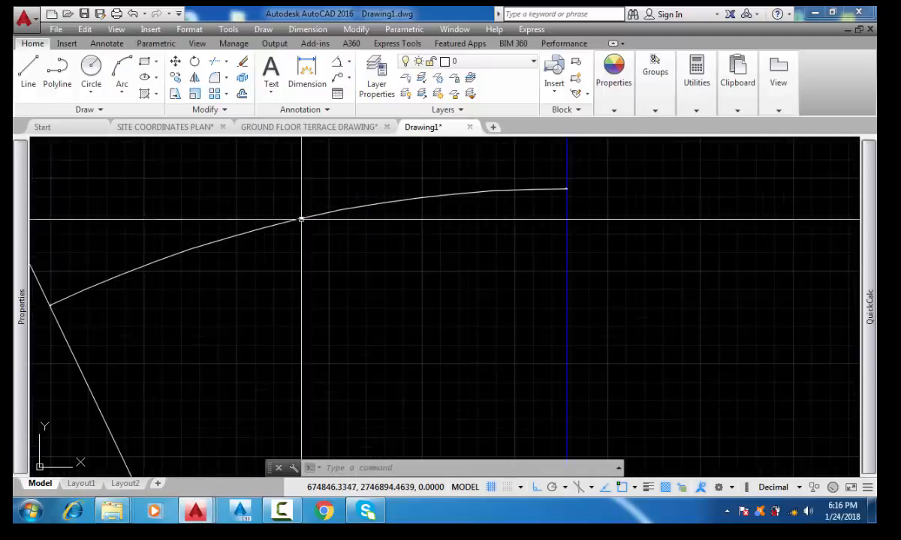
scroll(332, 262, down, 2)
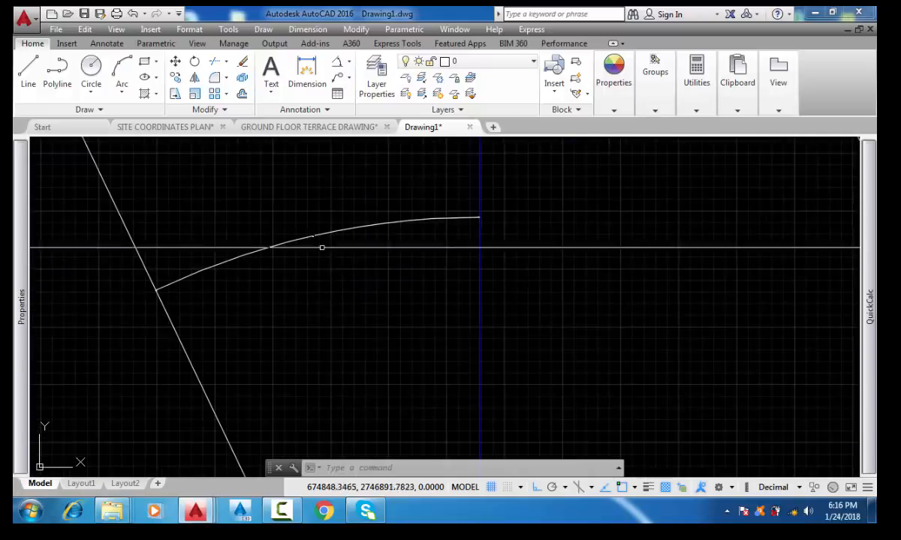
scroll(322, 245, up, 5)
scroll(284, 242, down, 3)
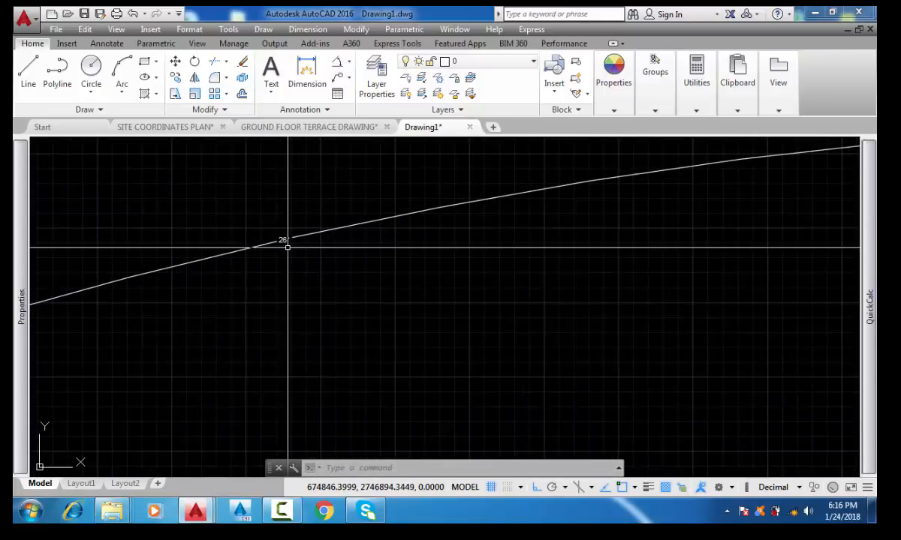
scroll(288, 247, down, 3)
scroll(357, 263, down, 2)
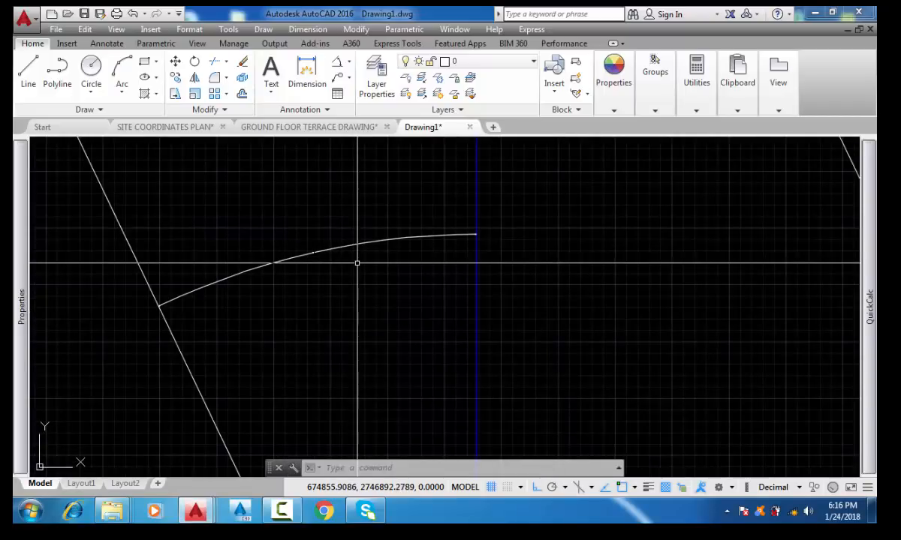
key(Escape)
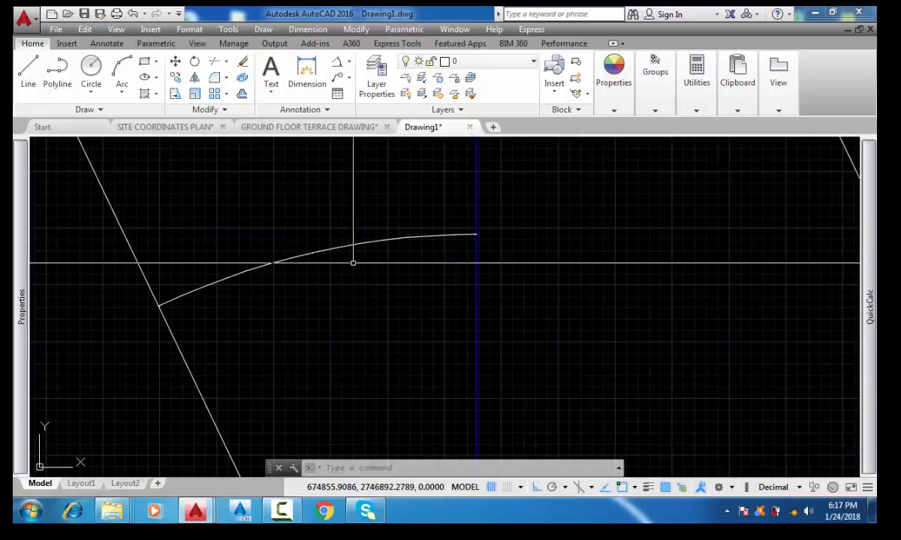
scroll(341, 257, up, 3)
scroll(256, 251, down, 1)
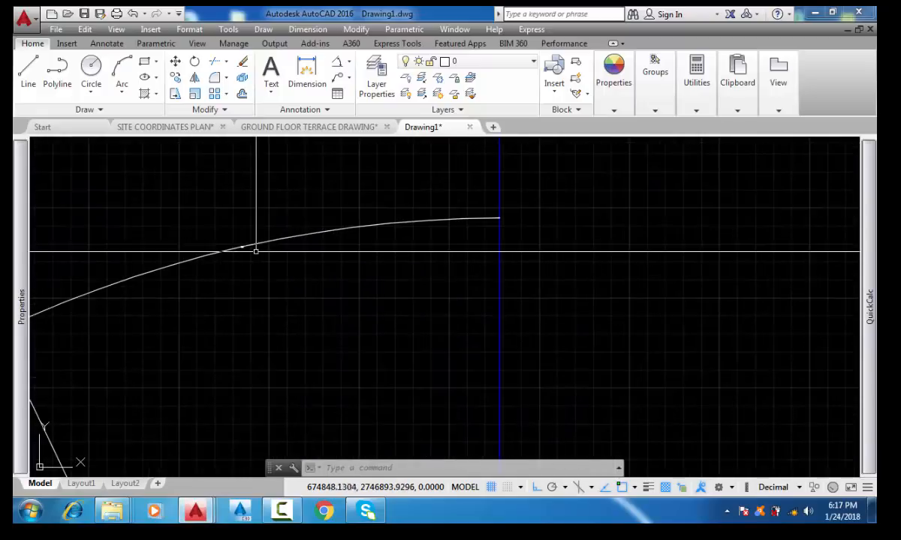
scroll(256, 252, down, 5)
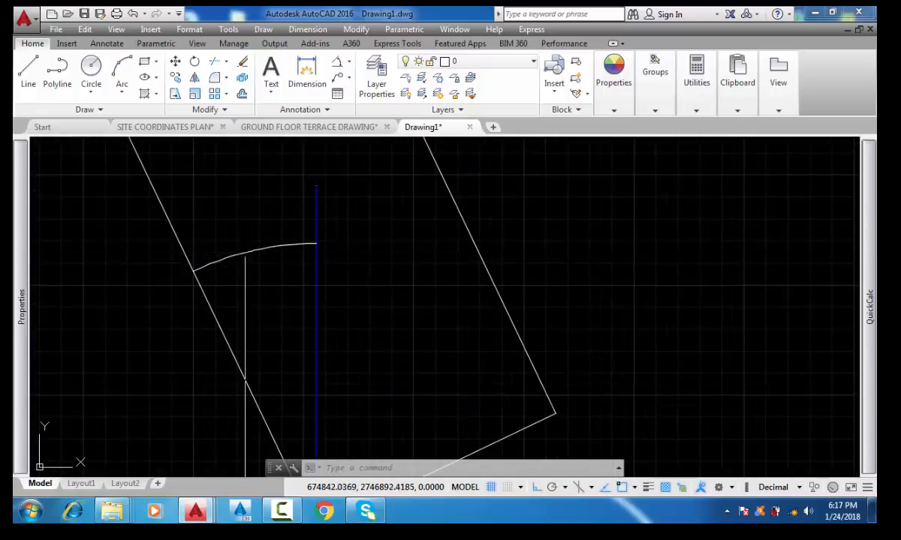
scroll(246, 255, up, 4)
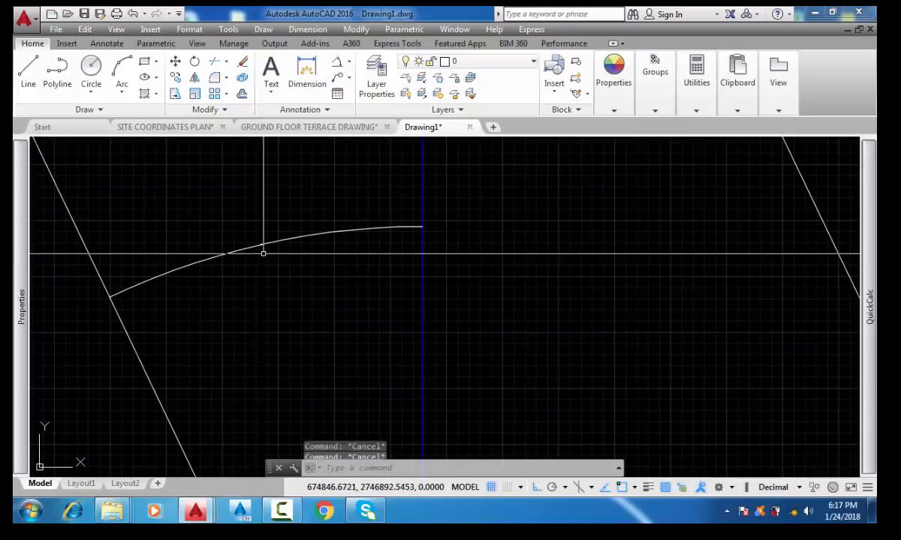
Set the Standard dimension style's angular units to Degrees Minutes Seconds with precision 0d00'00.00"
key(Escape)
key(Return)
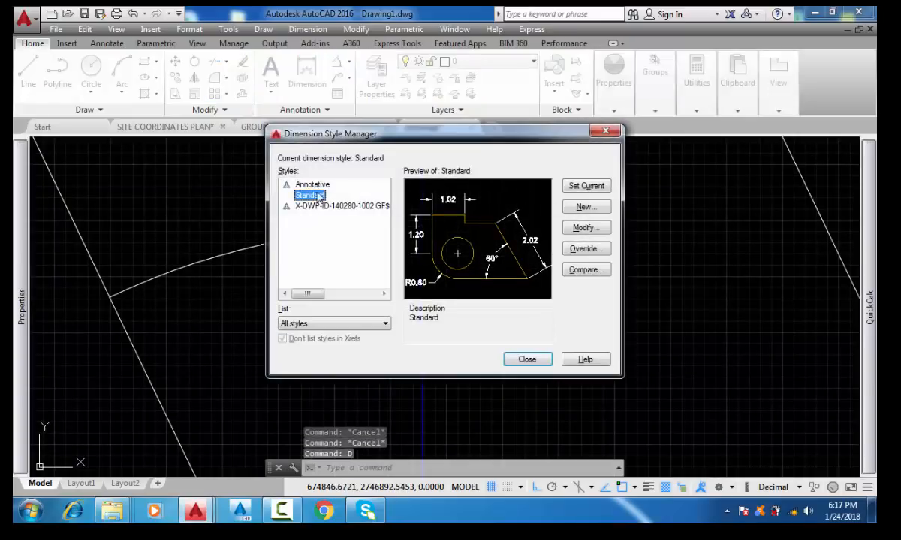
click(584, 228)
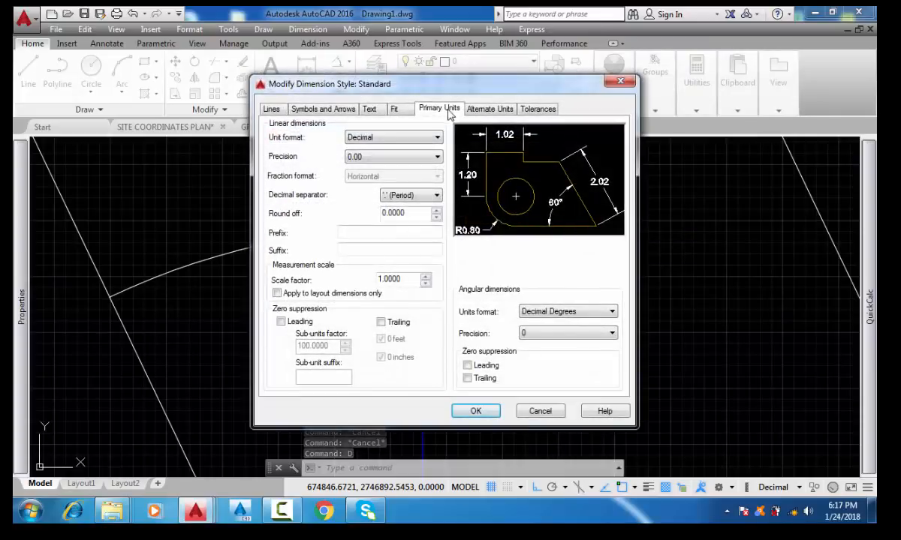
click(323, 110)
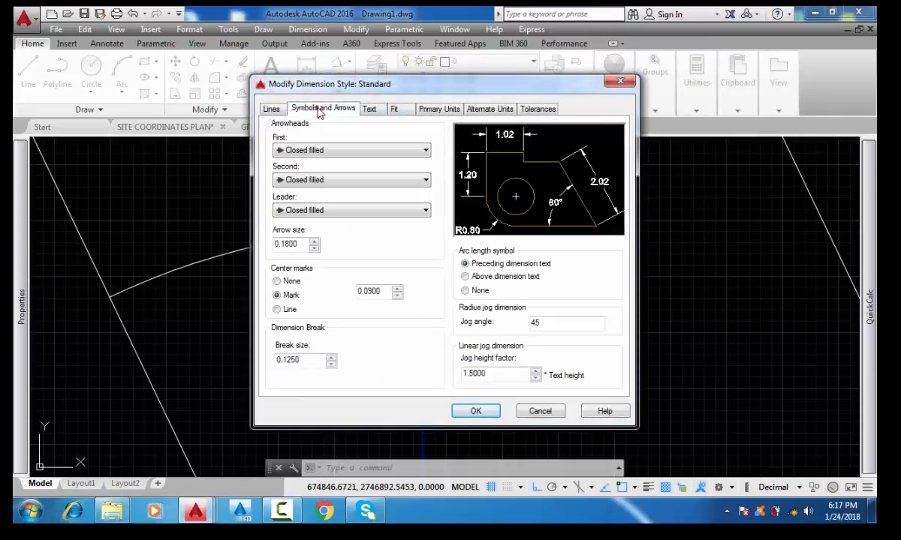
click(367, 111)
click(392, 110)
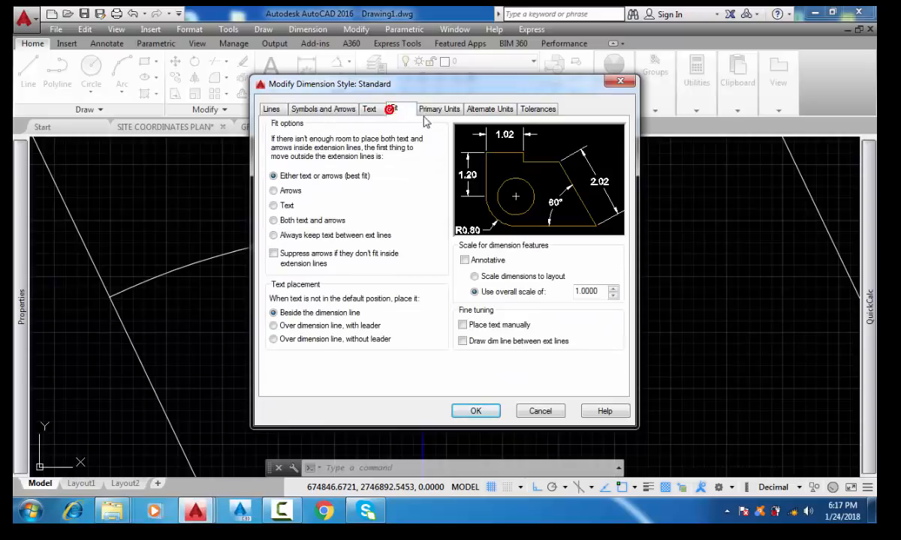
click(429, 110)
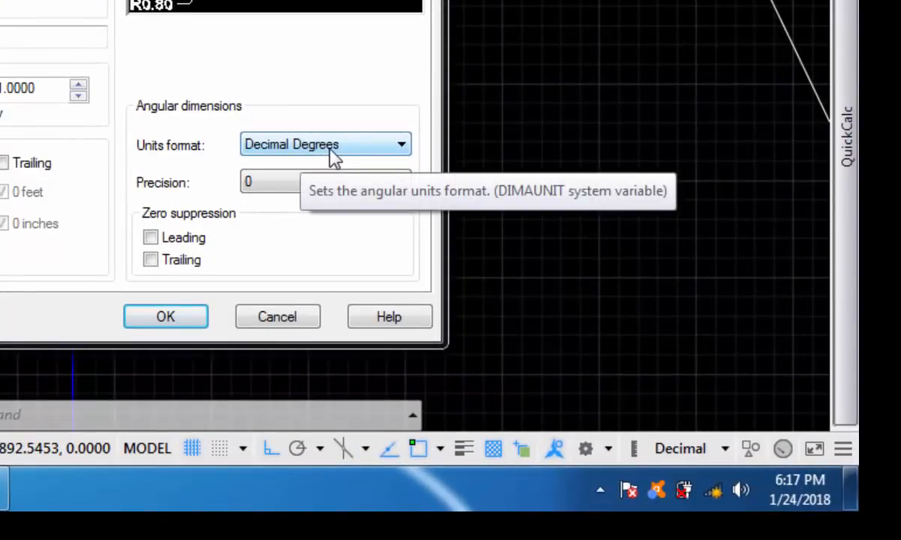
click(349, 147)
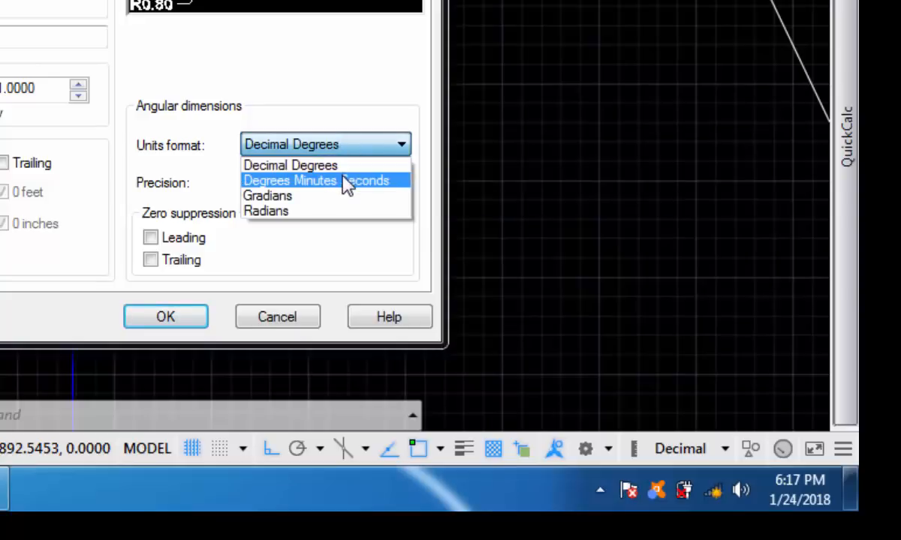
click(347, 182)
click(342, 184)
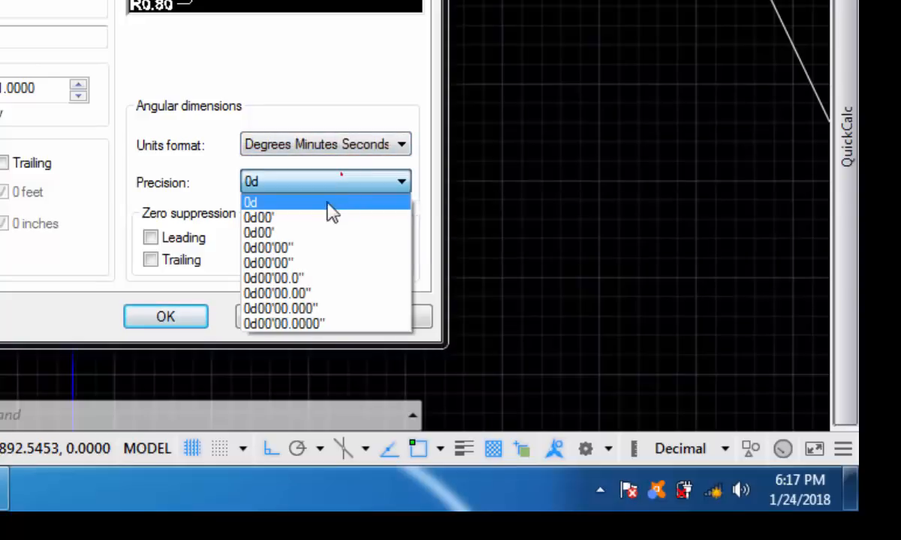
click(305, 294)
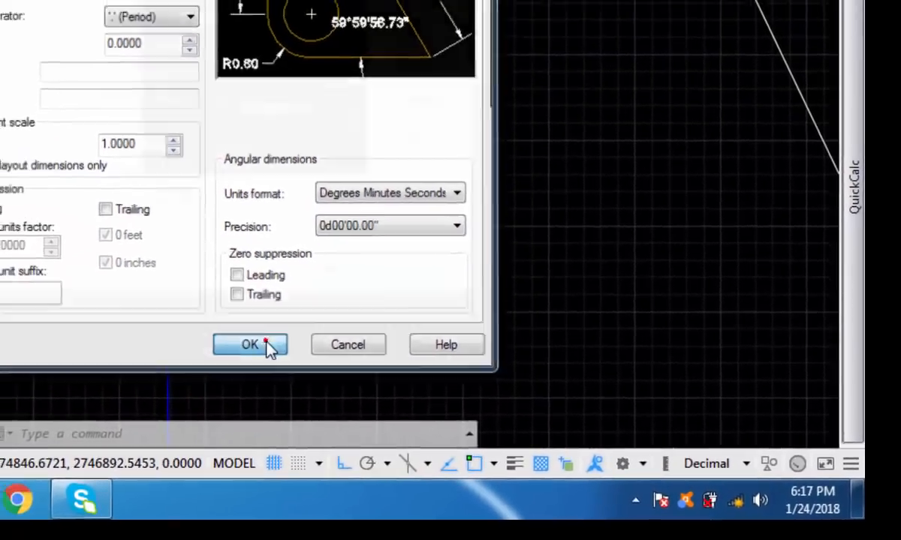
click(266, 345)
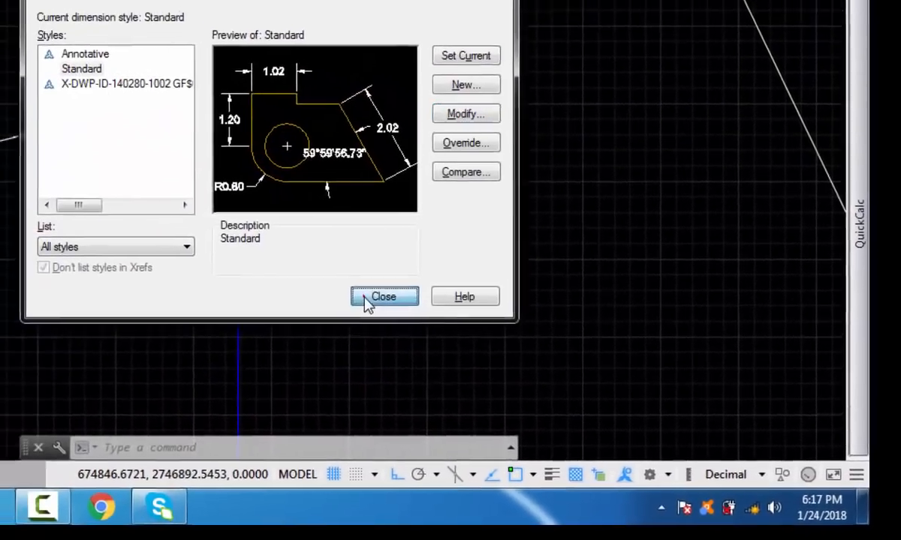
click(334, 289)
Inspect the angular dimension's degrees-minutes-seconds text up close and the vertical line and rectangle edge it spans
scroll(142, 211, up, 5)
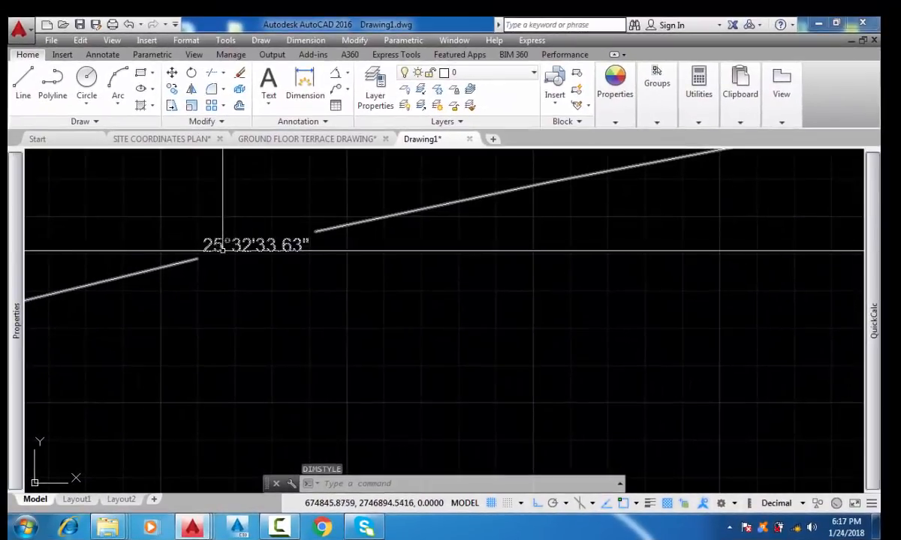
scroll(222, 249, up, 4)
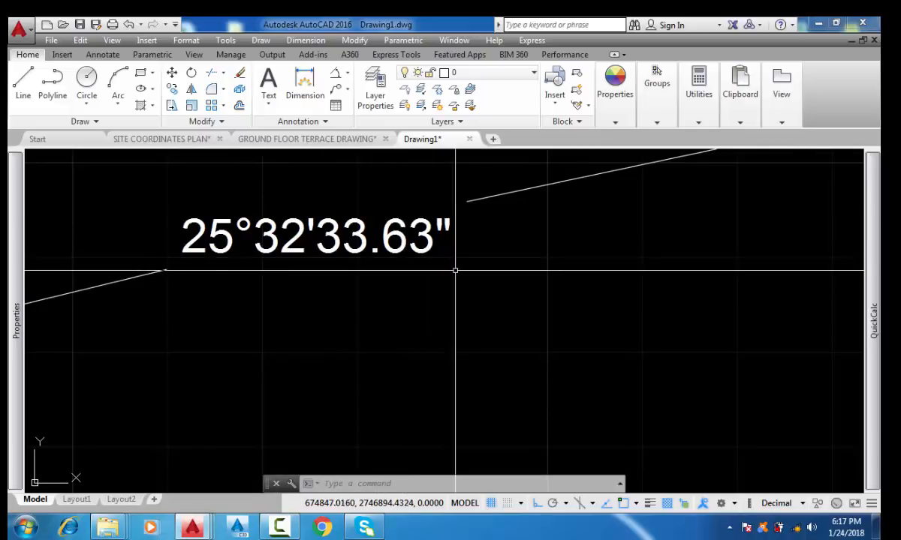
scroll(455, 270, down, 10)
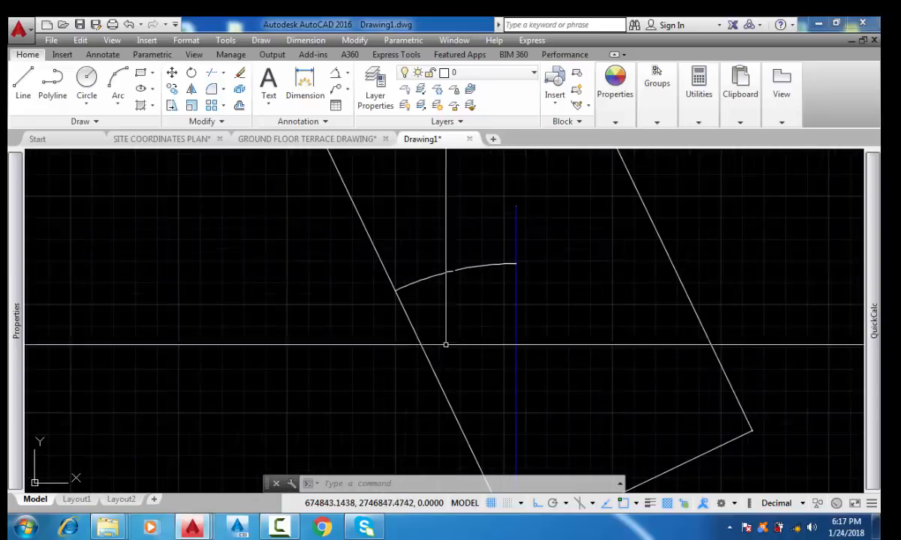
scroll(400, 205, down, 4)
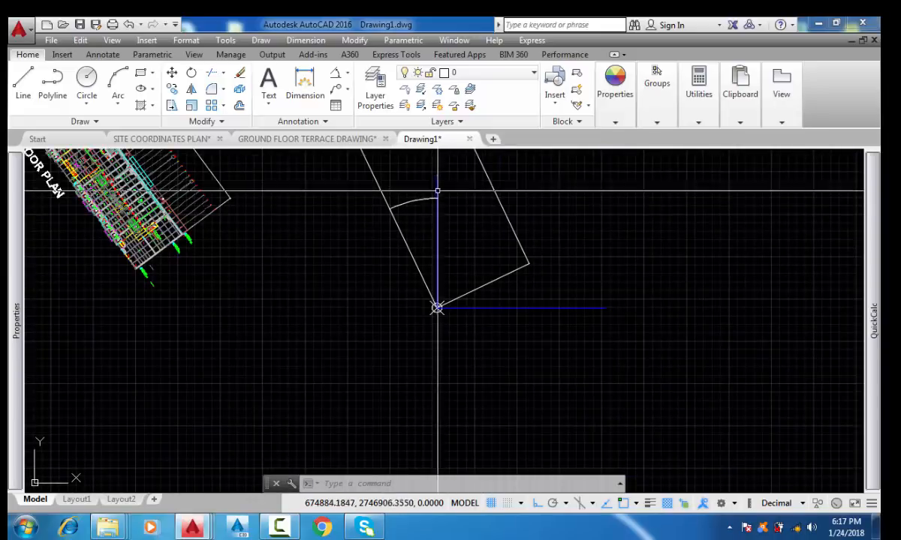
middle_drag(437, 191, 430, 266)
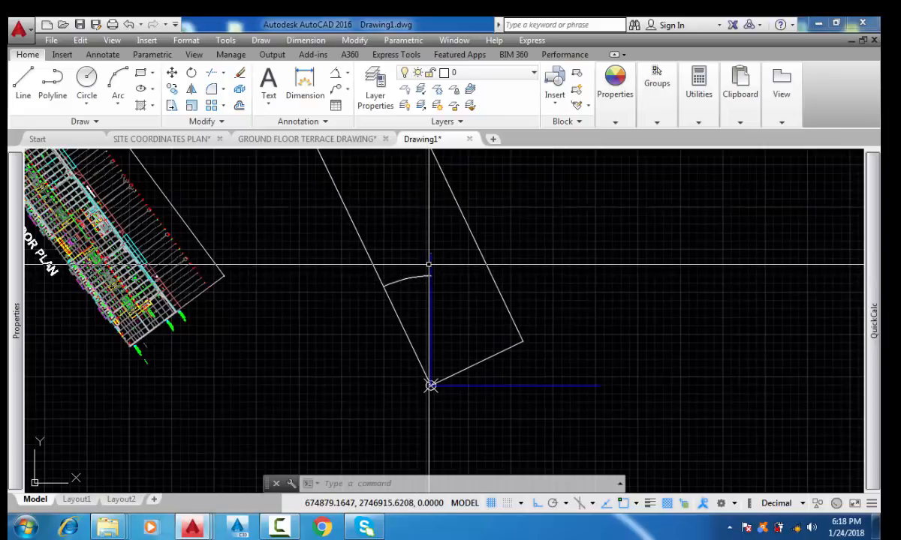
scroll(428, 264, up, 8)
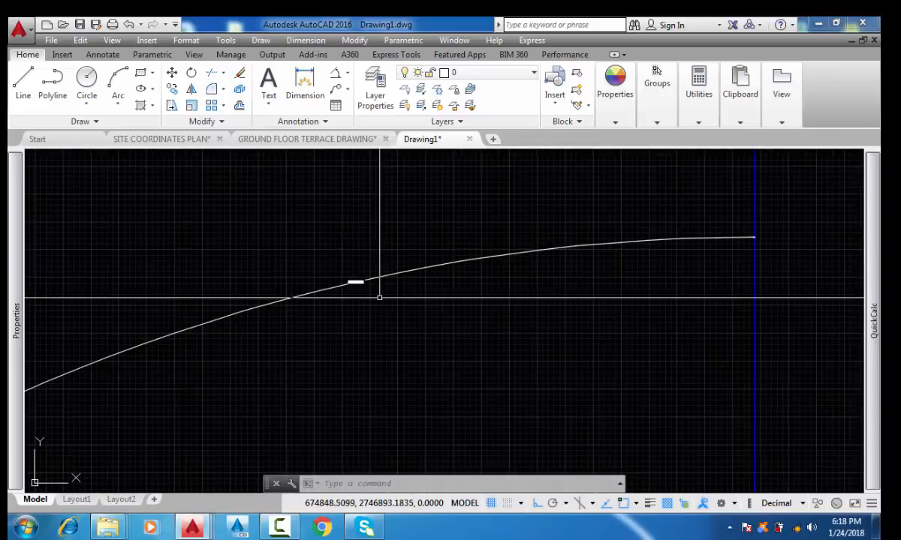
scroll(290, 261, up, 2)
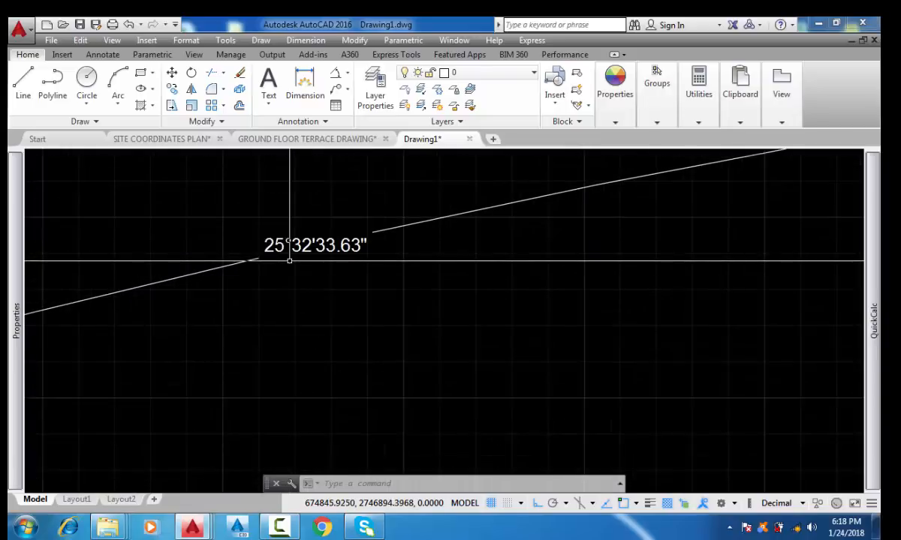
scroll(290, 261, down, 6)
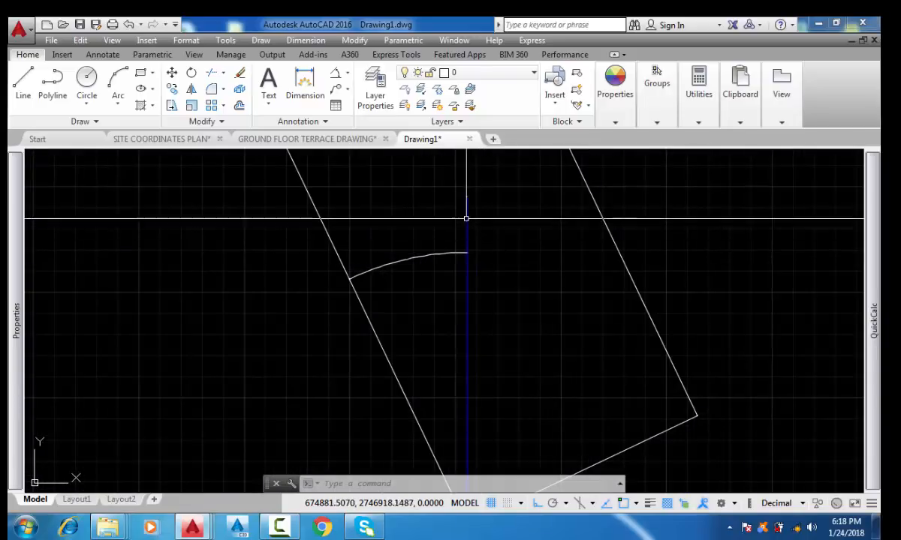
scroll(409, 256, up, 2)
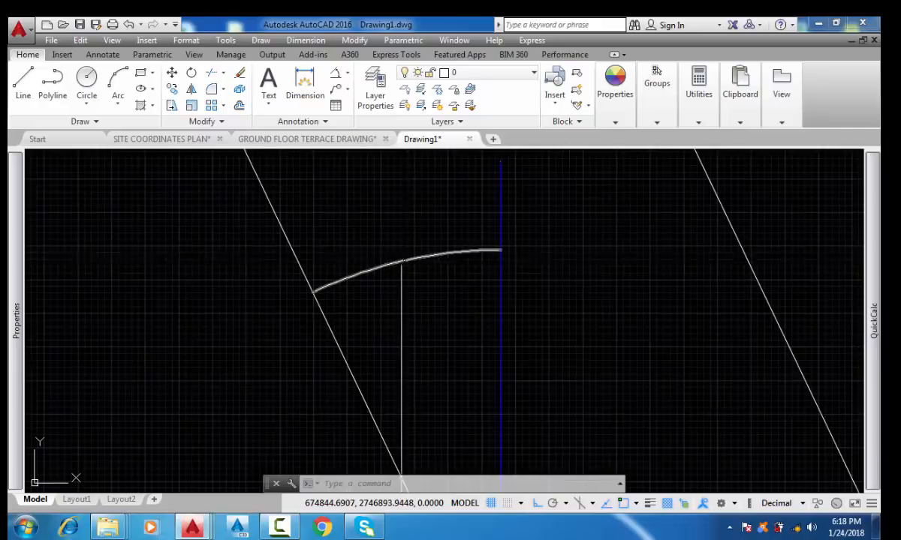
scroll(409, 259, down, 4)
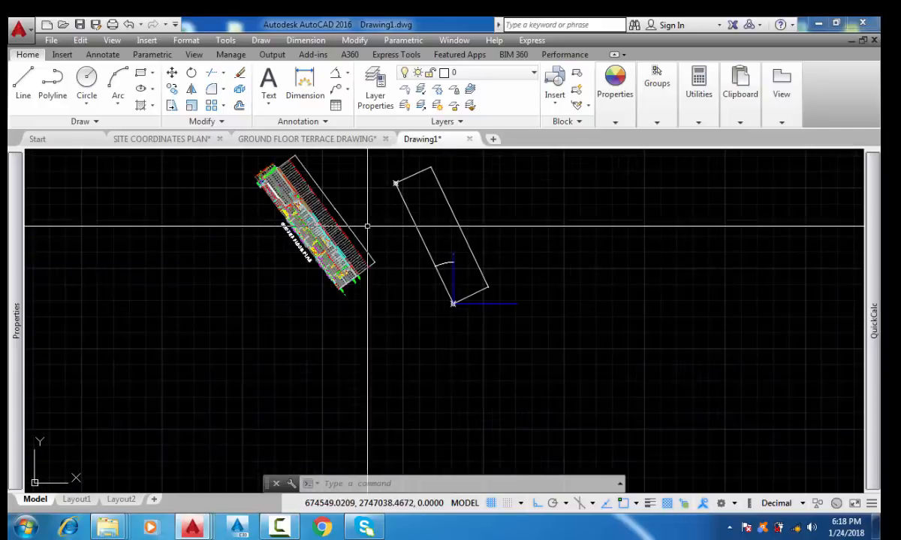
With Ortho on, draw a vertical line about 3.1 units upward from the outer corner of the floor plan's lower-right corner column, near grid 28
scroll(368, 257, up, 6)
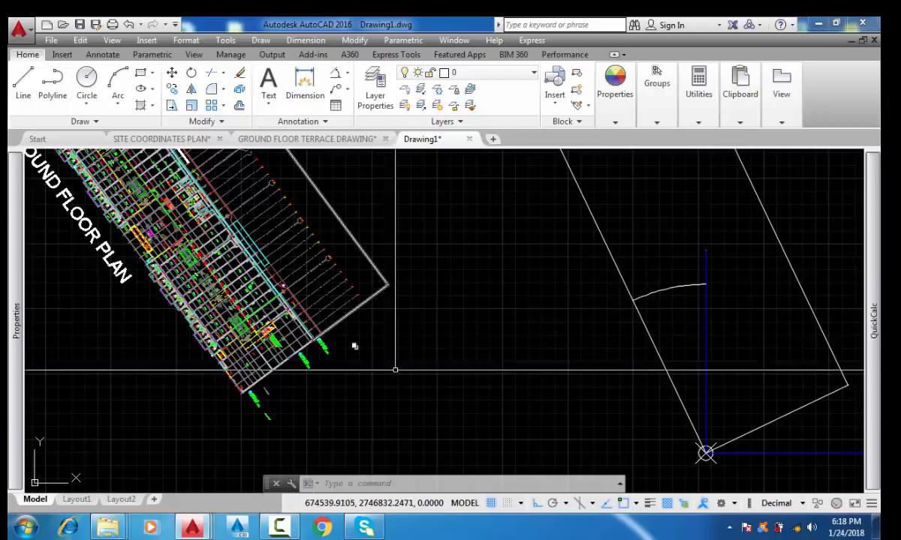
scroll(368, 341, up, 8)
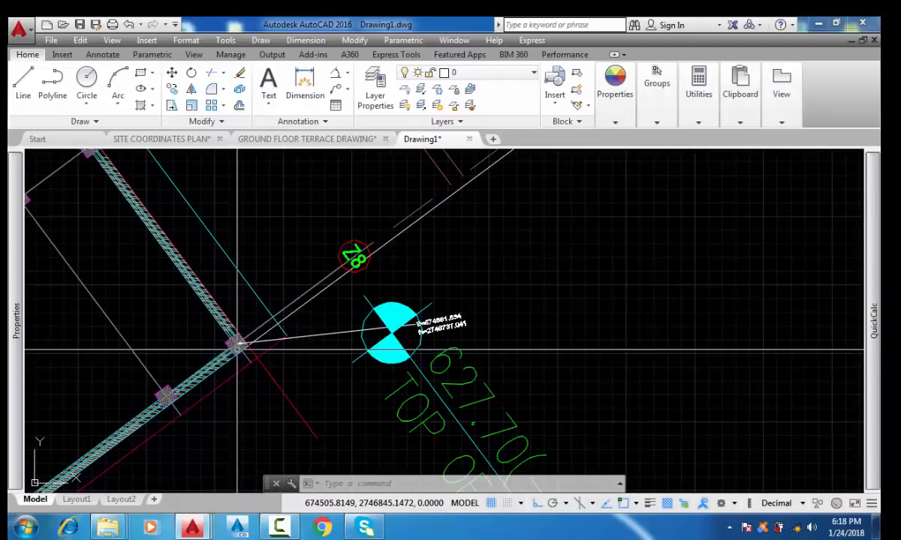
scroll(238, 344, up, 6)
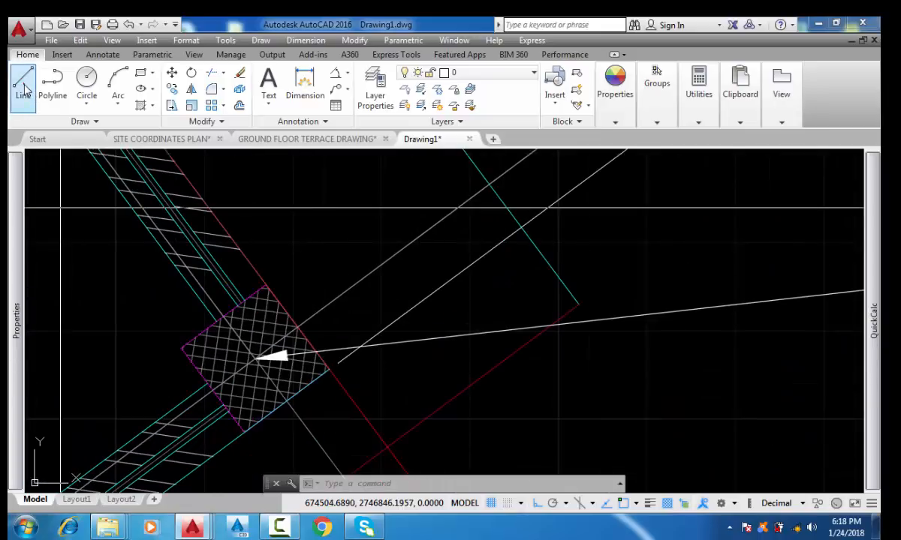
click(23, 84)
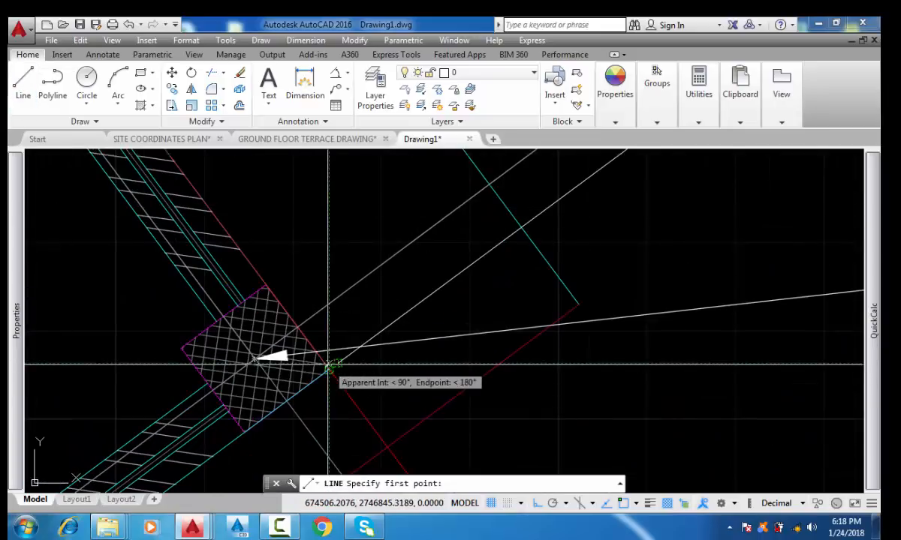
click(329, 370)
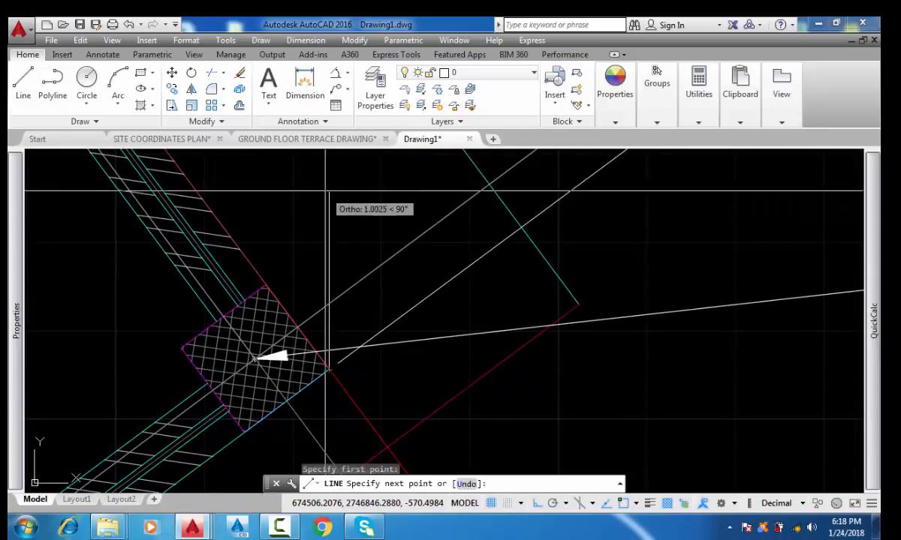
middle_drag(322, 190, 302, 304)
scroll(310, 313, down, 2)
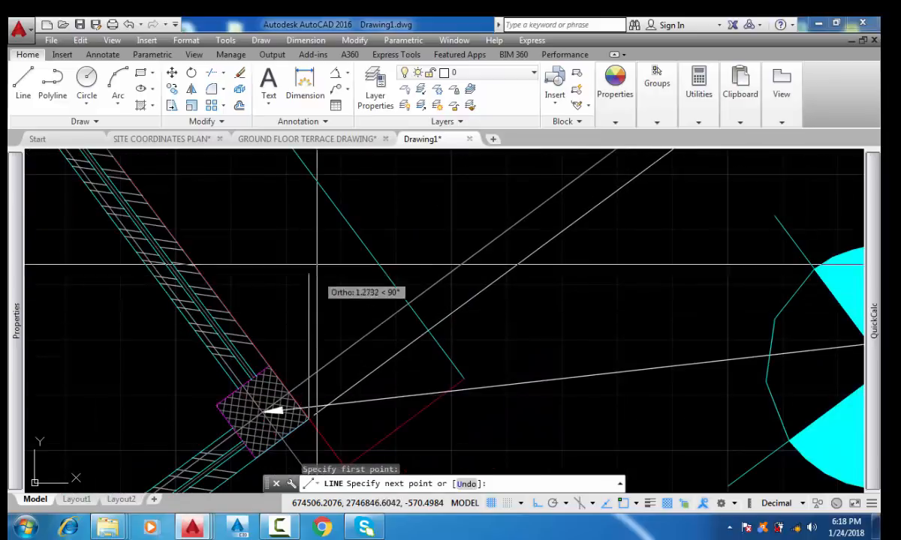
middle_drag(321, 247, 324, 354)
click(331, 190)
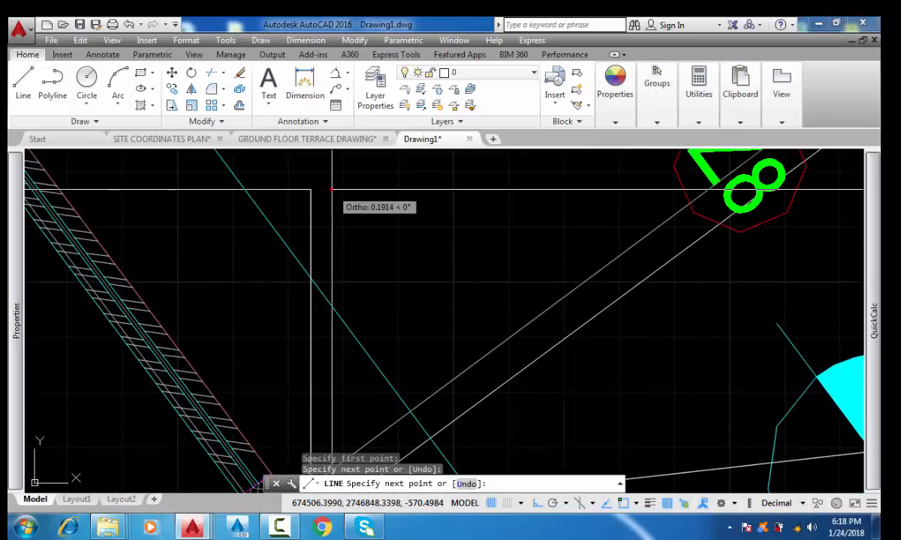
key(Return)
Draw a horizontal line rightward from the same corner column's outer corner, ending short of the cyan level marker
scroll(308, 429, up, 3)
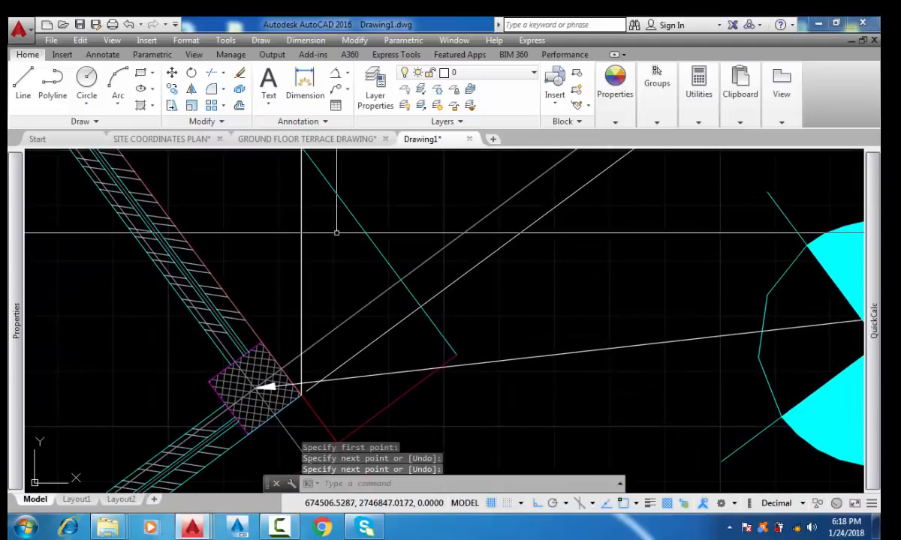
key(Return)
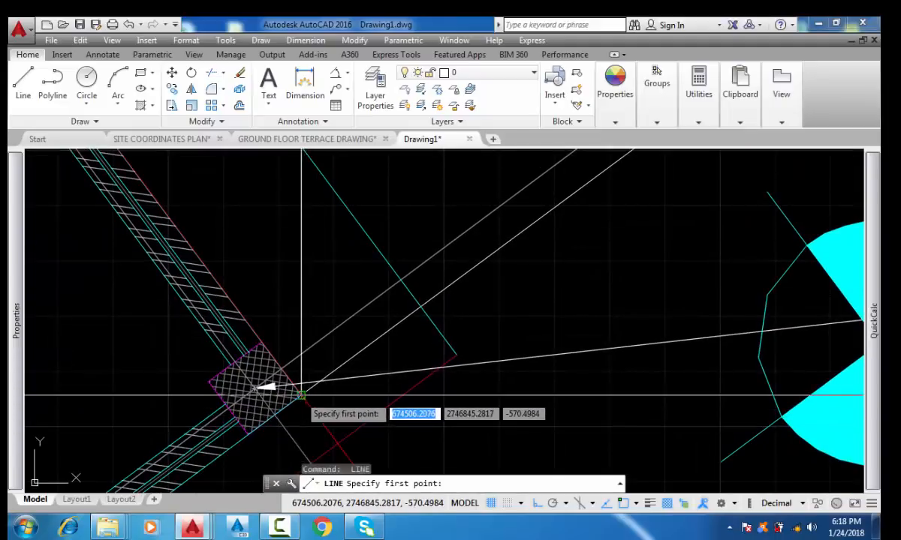
click(301, 394)
scroll(326, 383, down, 2)
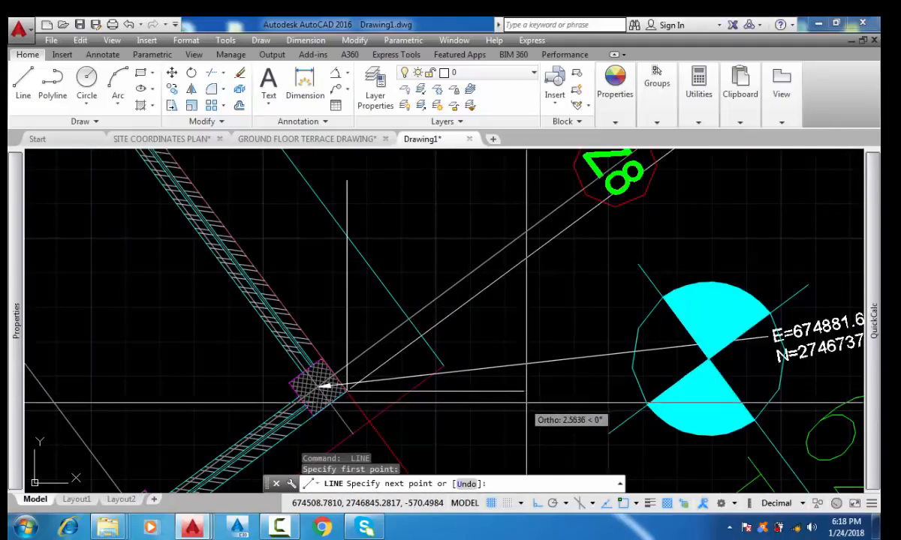
click(564, 408)
key(Return)
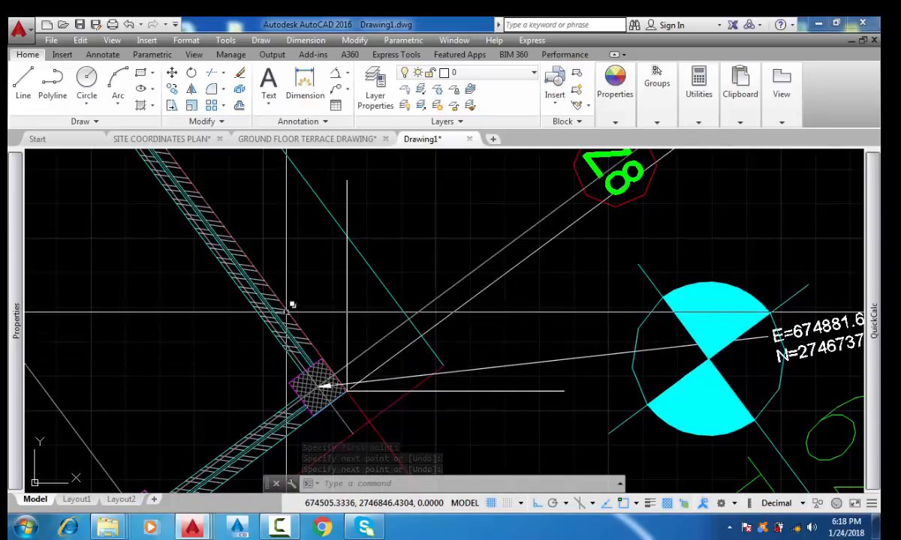
Examine the floor plan's outer wall and corner column with the two new reference lines, and compare them with the tilted rectangle's lines
scroll(306, 354, down, 2)
scroll(353, 420, down, 1)
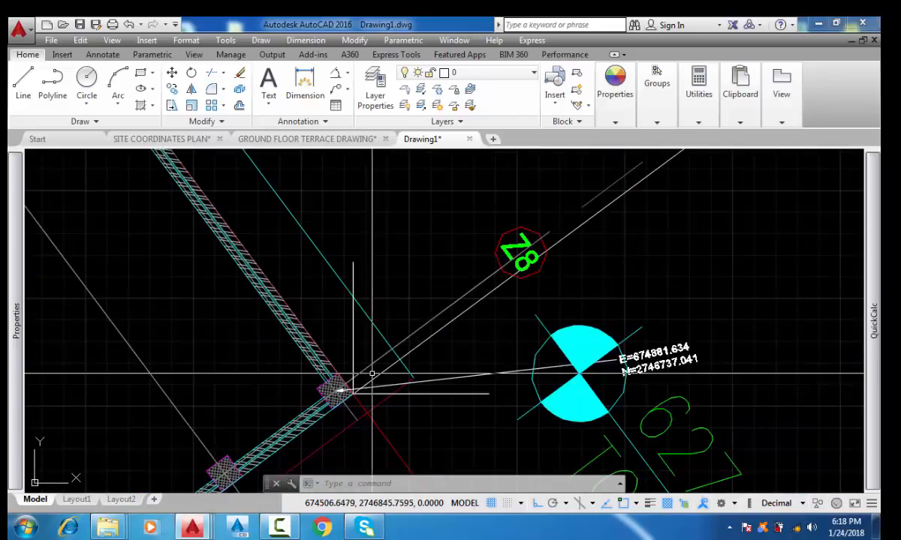
mouse_move(386, 426)
middle_down()
mouse_move(322, 358)
mouse_move(334, 286)
mouse_move(419, 454)
middle_up()
middle_drag(270, 217, 360, 408)
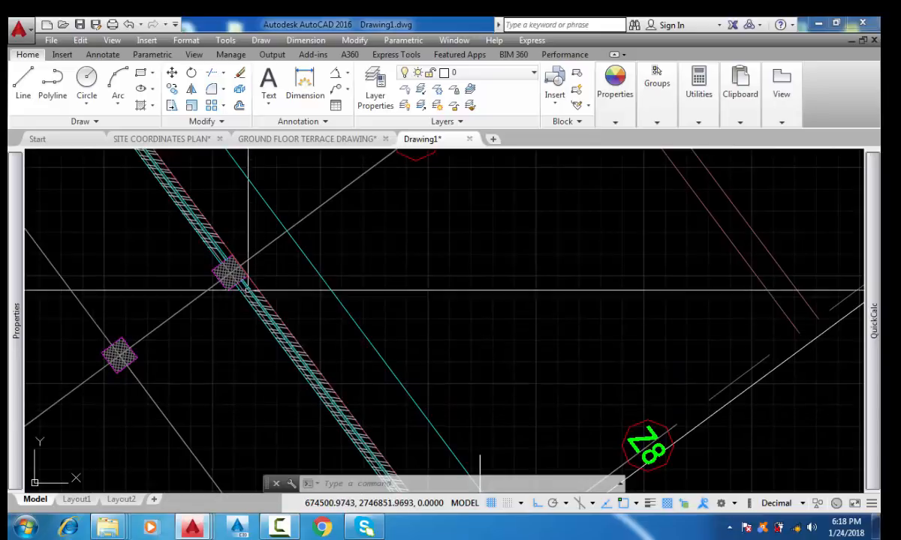
scroll(240, 285, up, 1)
scroll(225, 258, down, 2)
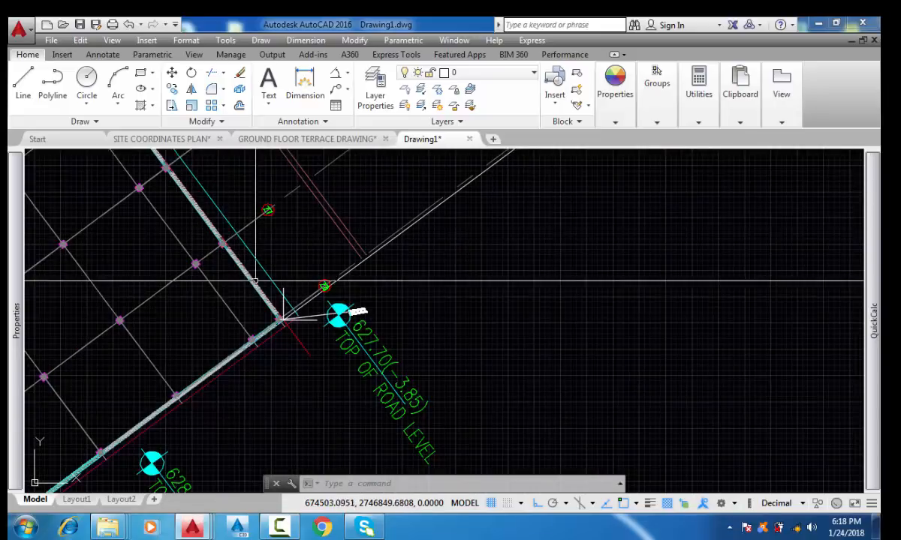
scroll(271, 322, up, 2)
scroll(262, 322, up, 1)
scroll(293, 332, down, 1)
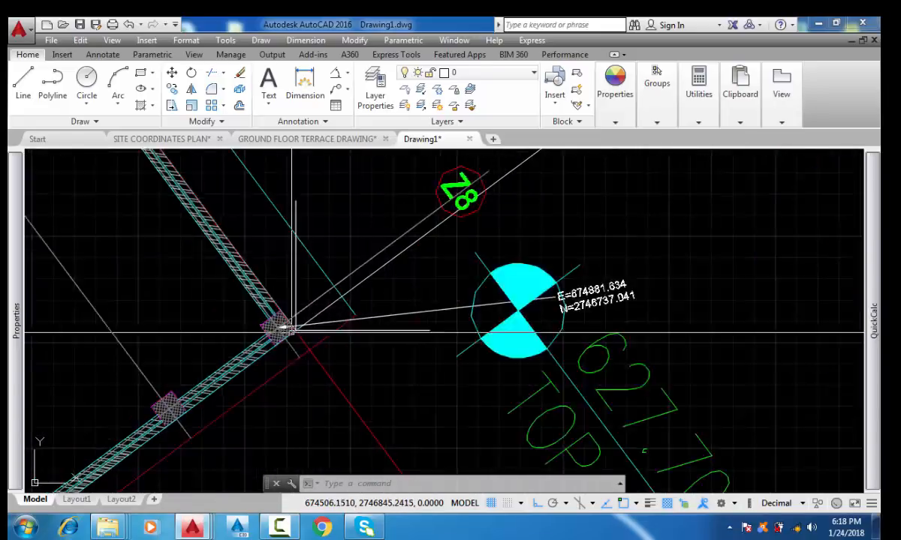
scroll(293, 331, down, 4)
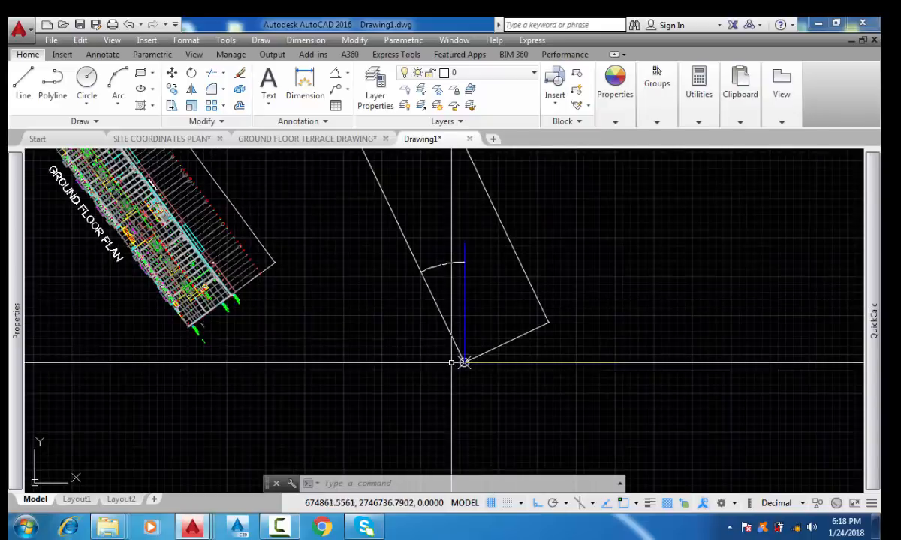
Start an angular dimension between the vertical reference line at the floor plan's corner column and the red outer wall line
scroll(470, 364, up, 2)
scroll(478, 365, up, 2)
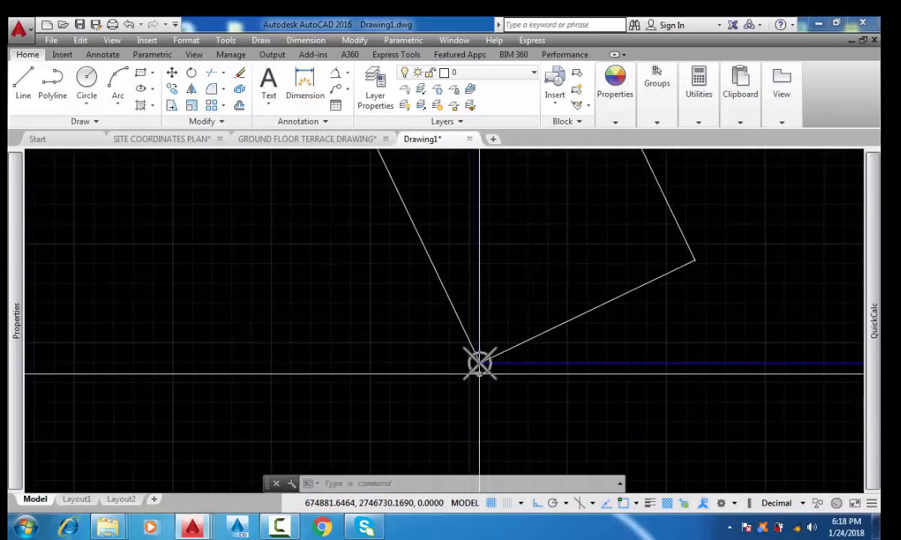
scroll(479, 364, up, 2)
scroll(479, 347, down, 3)
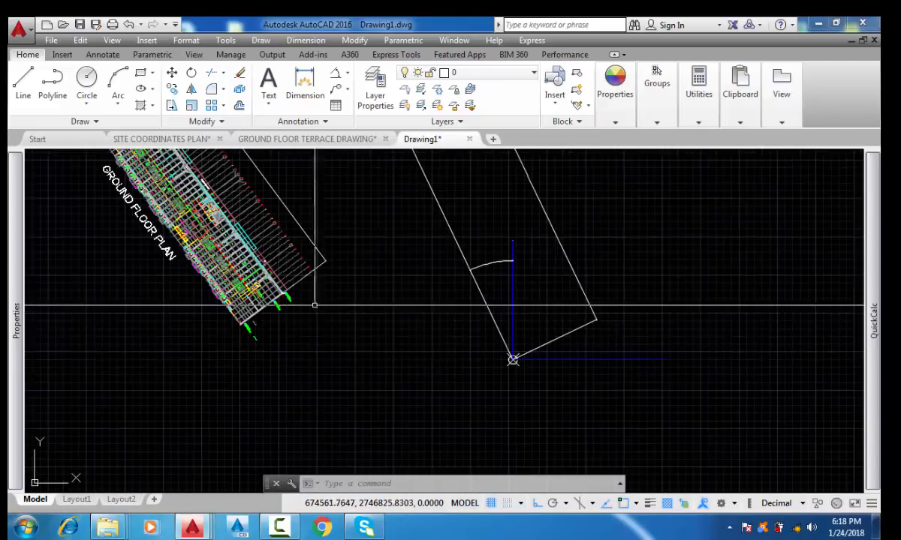
scroll(272, 267, up, 4)
scroll(258, 267, up, 6)
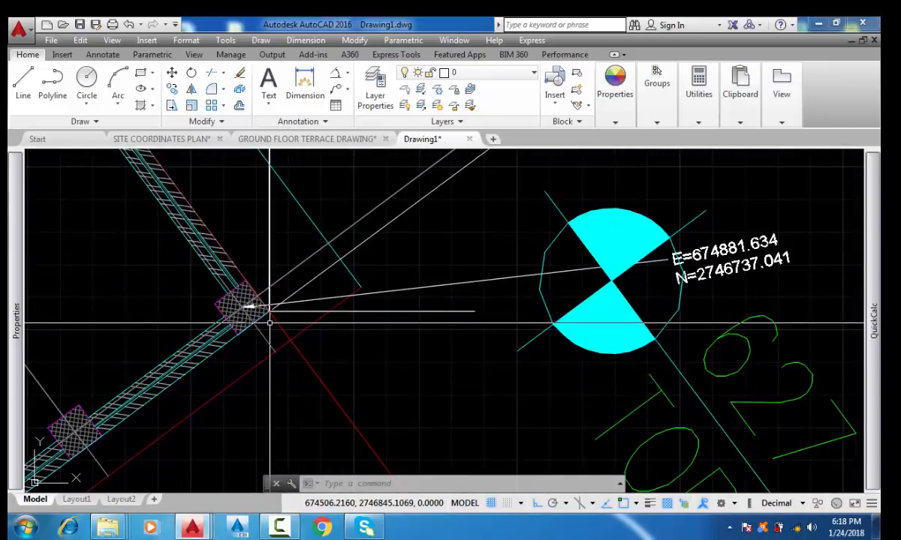
middle_drag(272, 312, 318, 400)
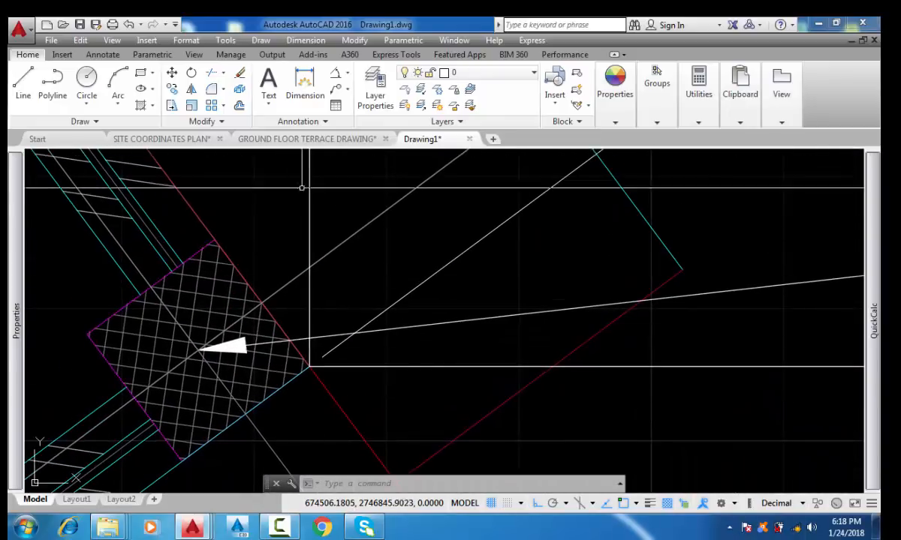
click(336, 73)
middle_drag(268, 221, 301, 319)
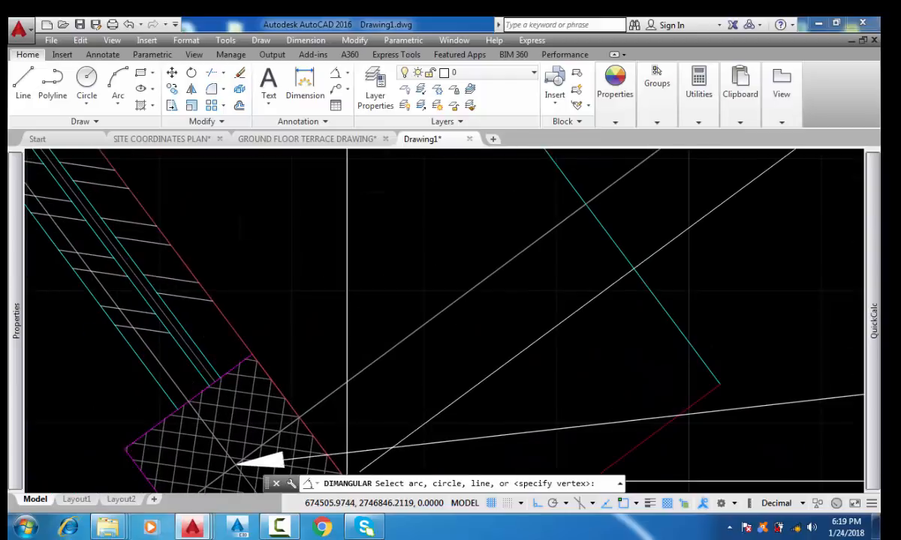
click(346, 234)
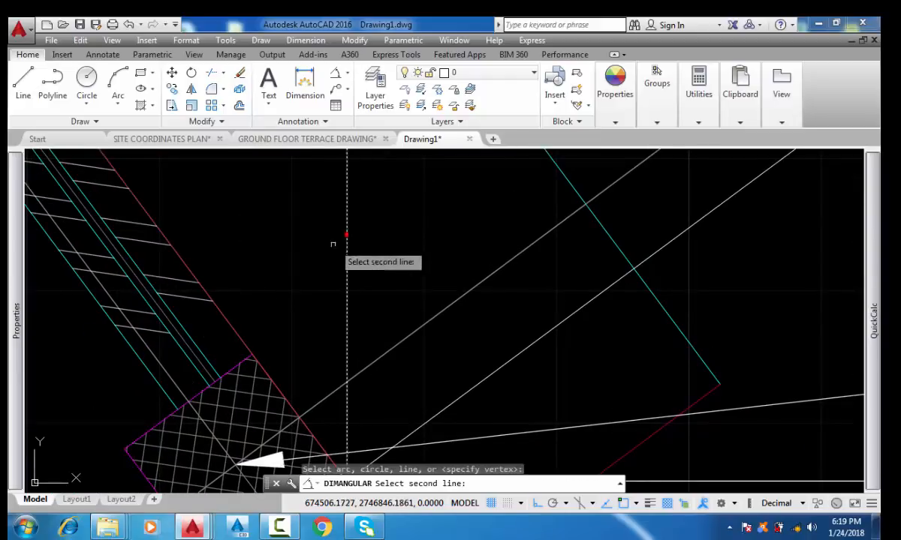
click(233, 320)
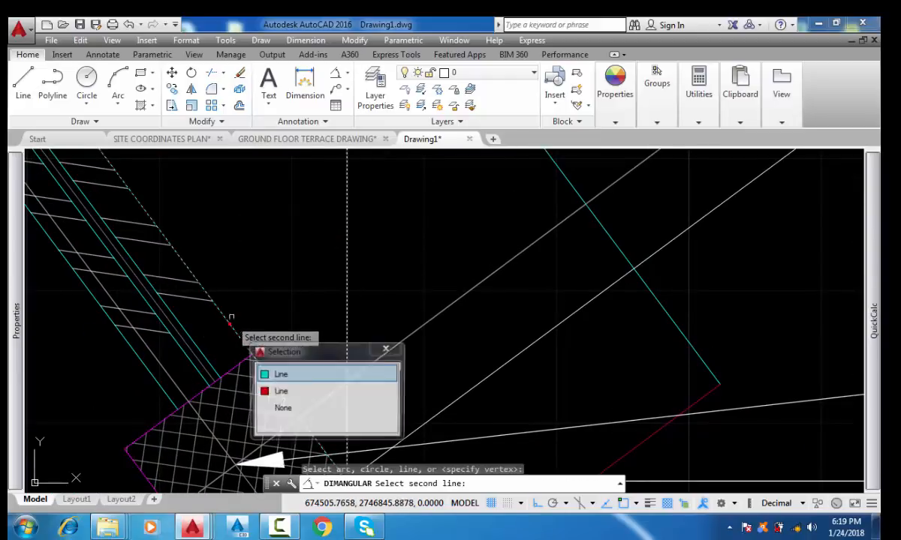
click(279, 391)
Place the angular dimension's arc above the corner column, with its text between the outer wall and the vertical reference line
middle_drag(228, 256, 232, 271)
scroll(275, 322, down, 5)
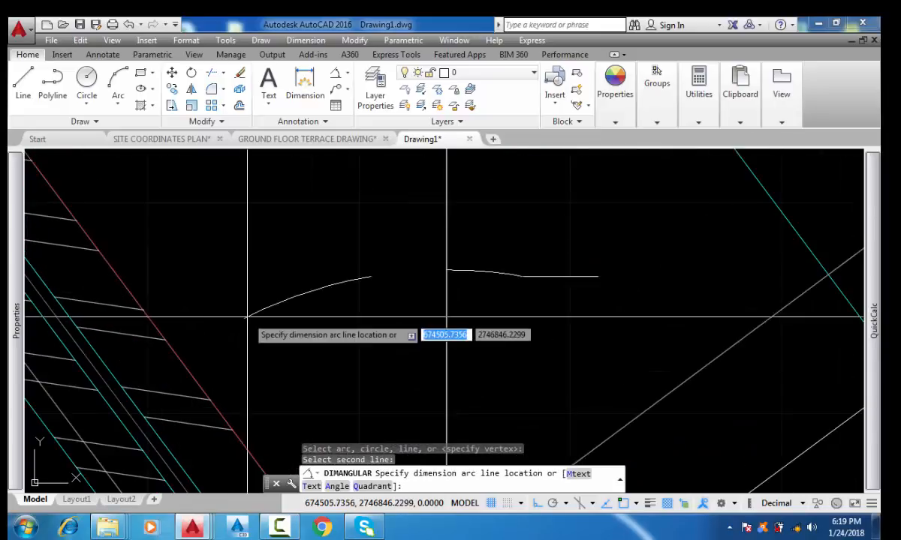
mouse_move(255, 313)
middle_down()
mouse_move(187, 294)
mouse_move(286, 348)
middle_up()
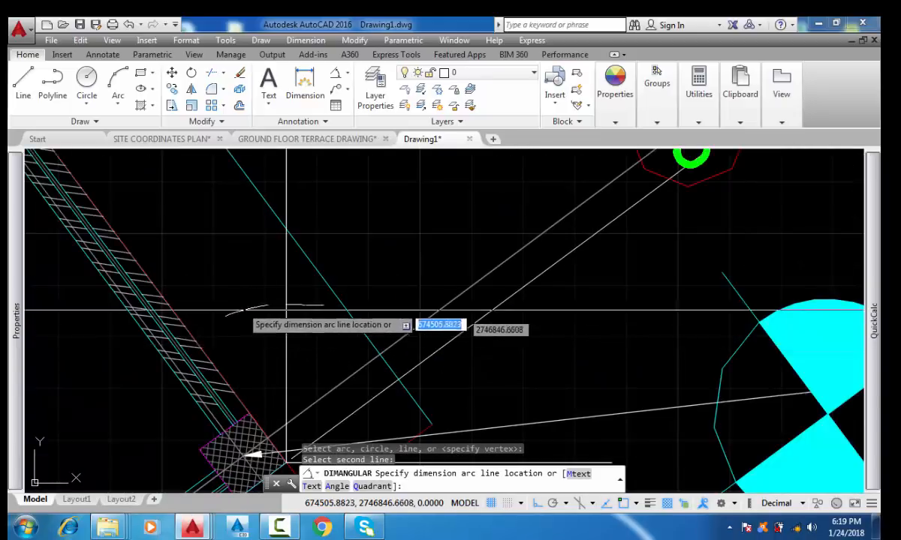
scroll(333, 299, up, 2)
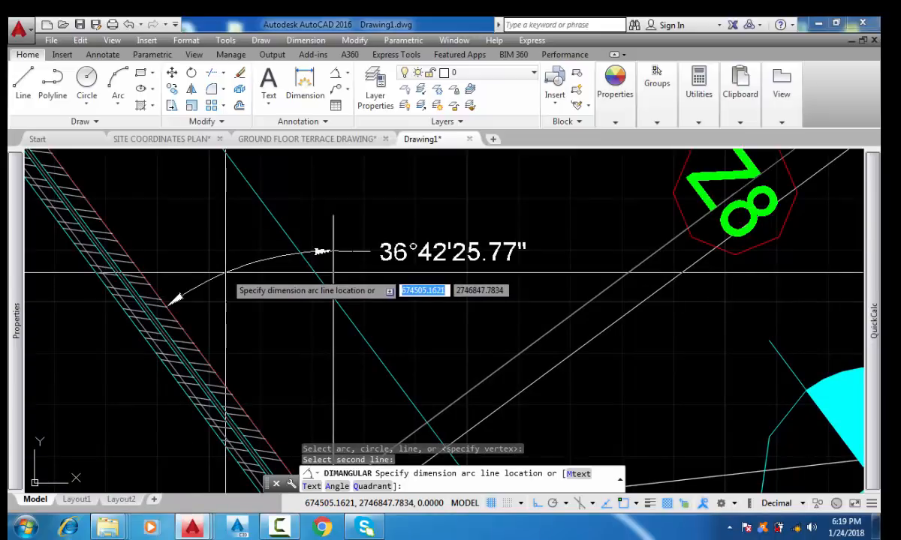
middle_drag(320, 225, 406, 315)
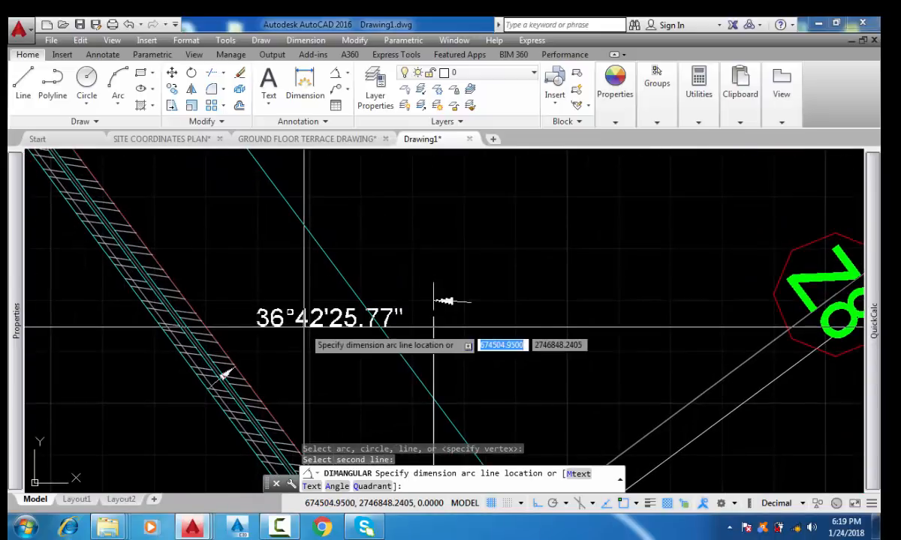
click(433, 327)
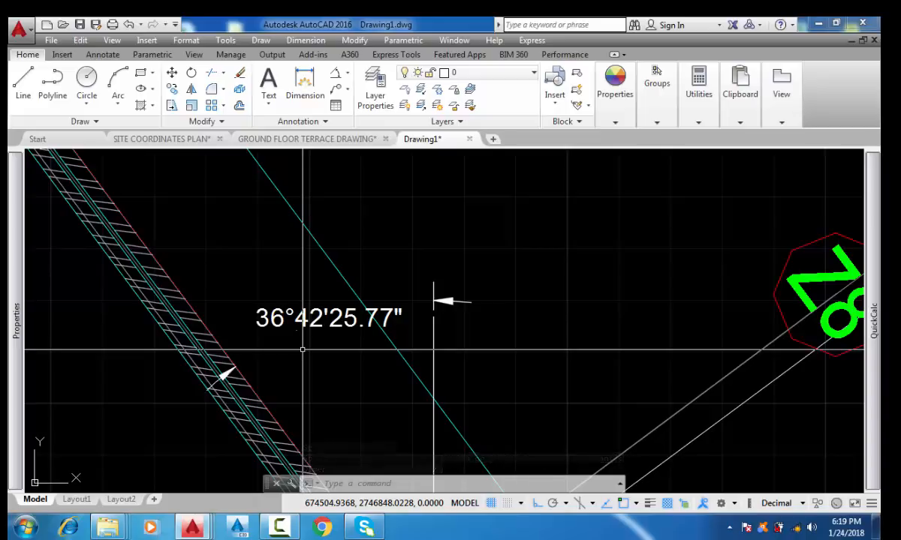
Examine the floor plan's lower corner, then the tilted rectangle's angle arc and its vertical and horizontal reference lines
scroll(301, 318, down, 12)
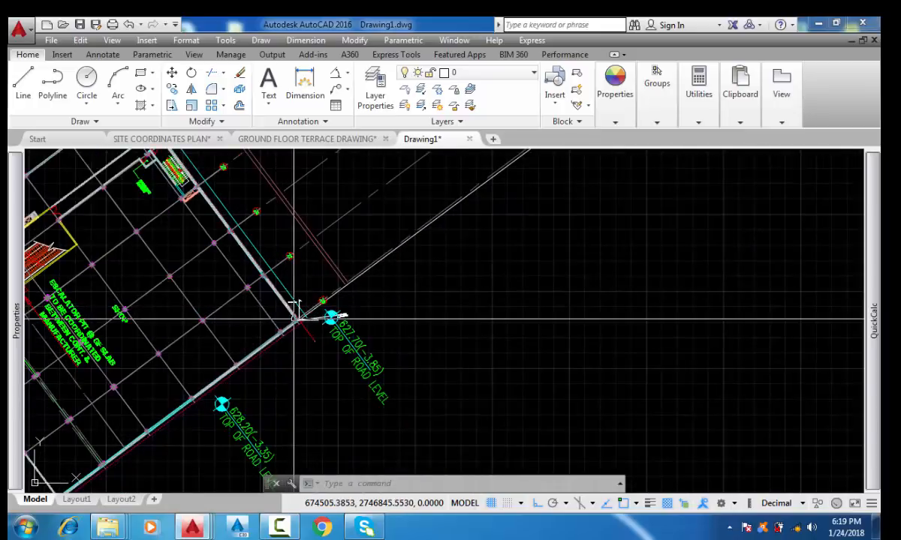
scroll(297, 308, up, 3)
scroll(206, 308, down, 5)
scroll(206, 308, down, 2)
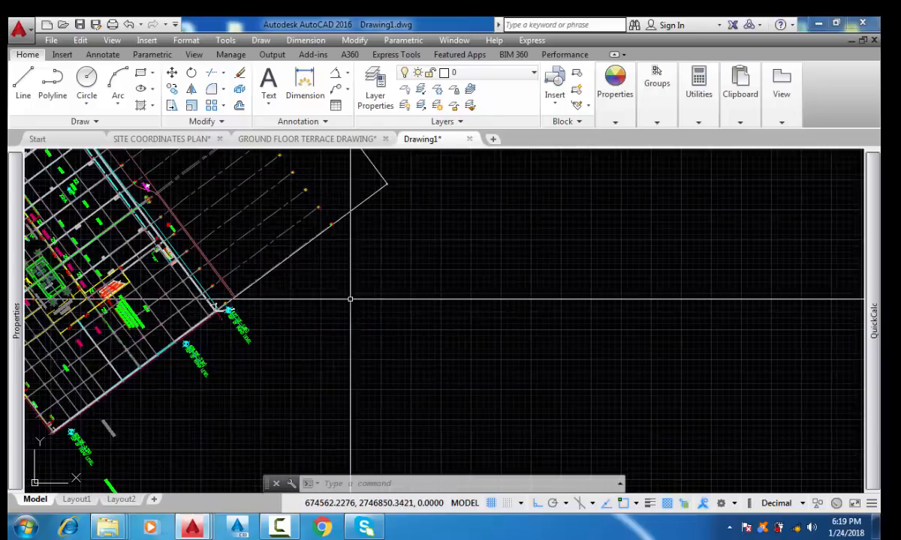
middle_drag(406, 234, 267, 306)
scroll(269, 305, down, 4)
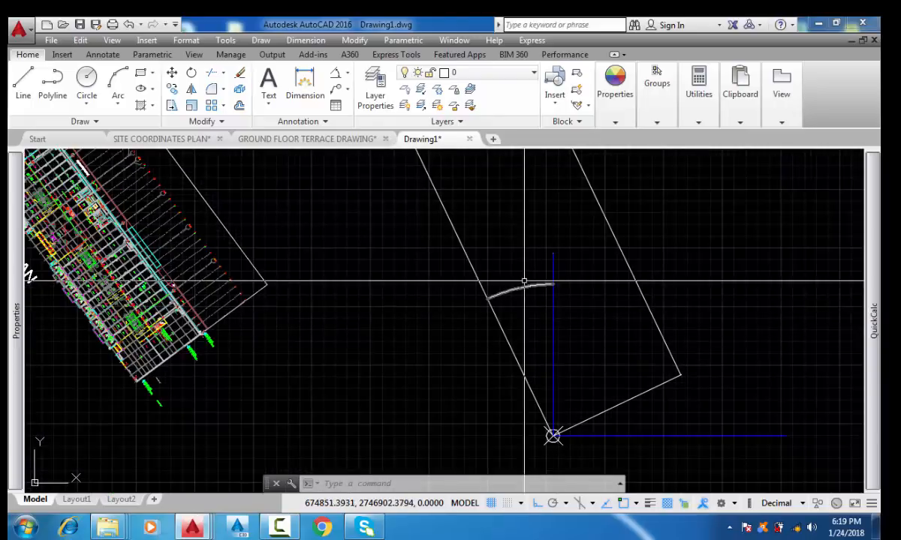
scroll(532, 284, up, 3)
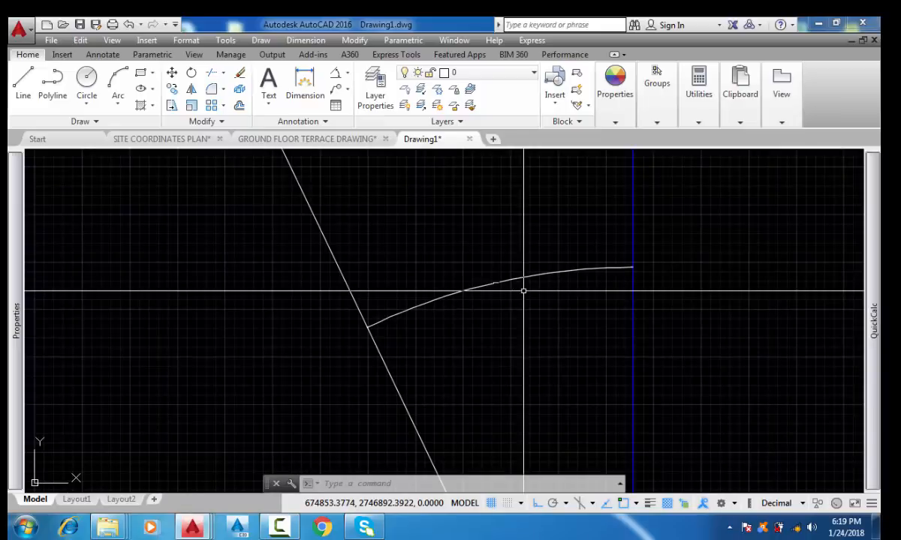
scroll(366, 283, down, 3)
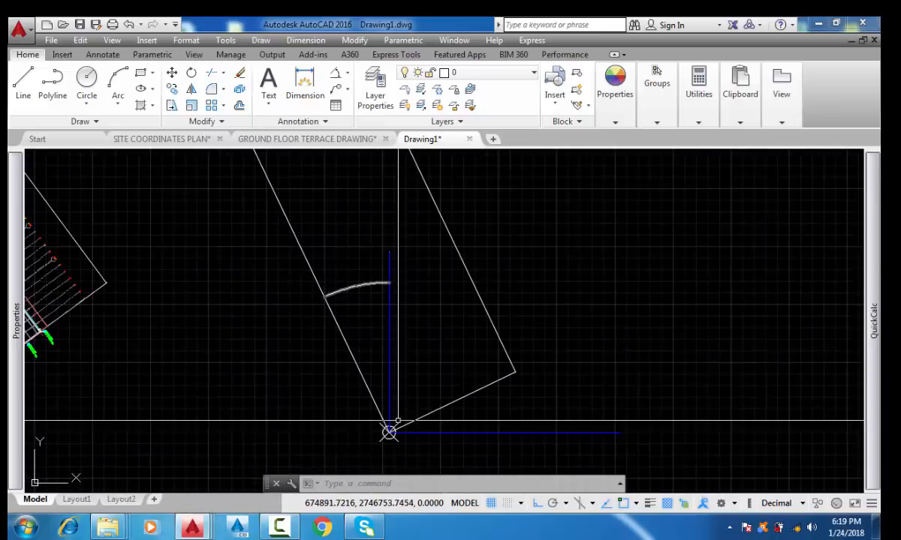
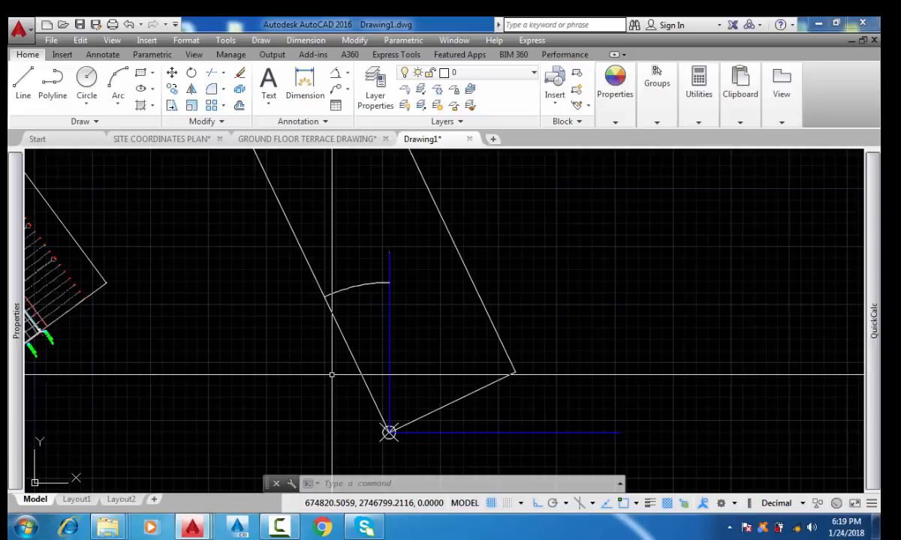
Check the angular dimension text on the tilted rectangle, then the one at the floor plan's corner column
scroll(341, 301, up, 8)
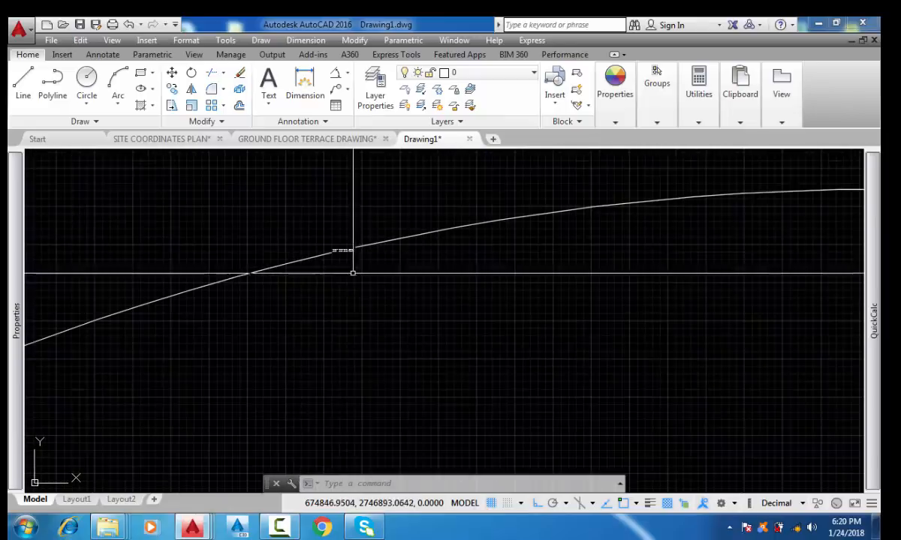
middle_drag(352, 263, 475, 304)
click(279, 527)
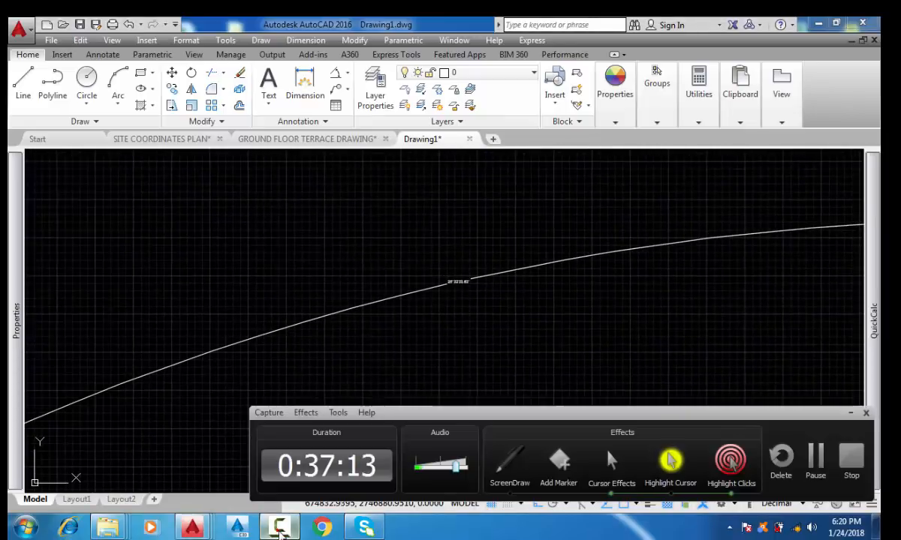
click(280, 534)
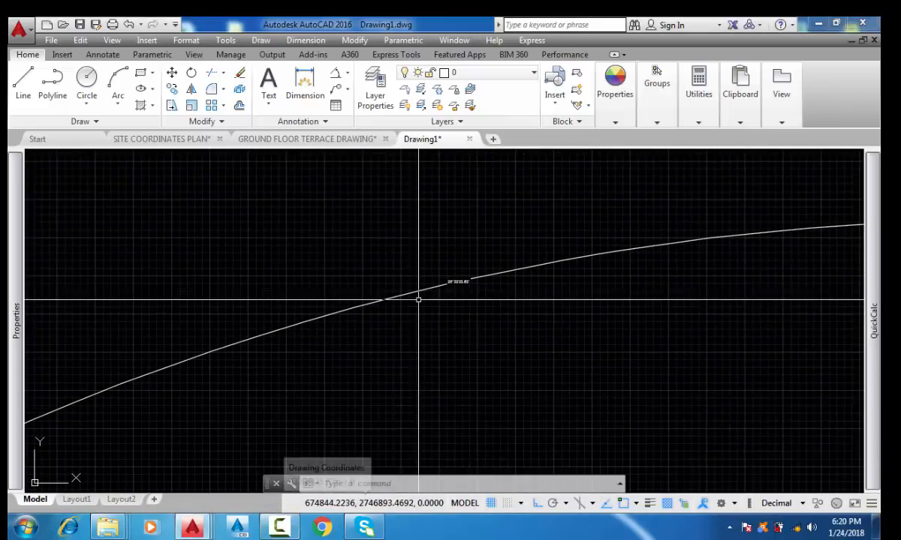
scroll(439, 296, up, 4)
scroll(476, 285, up, 2)
scroll(591, 278, down, 6)
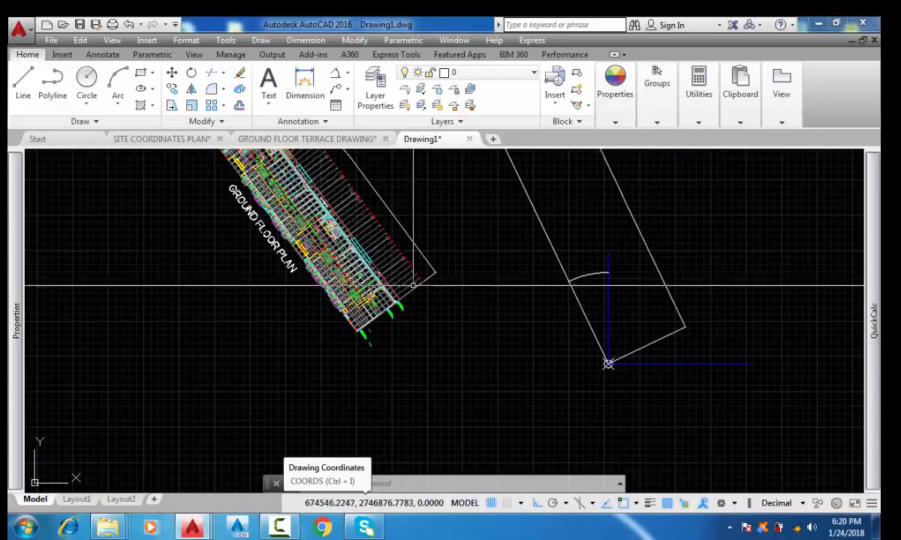
scroll(448, 306, up, 4)
scroll(450, 304, up, 5)
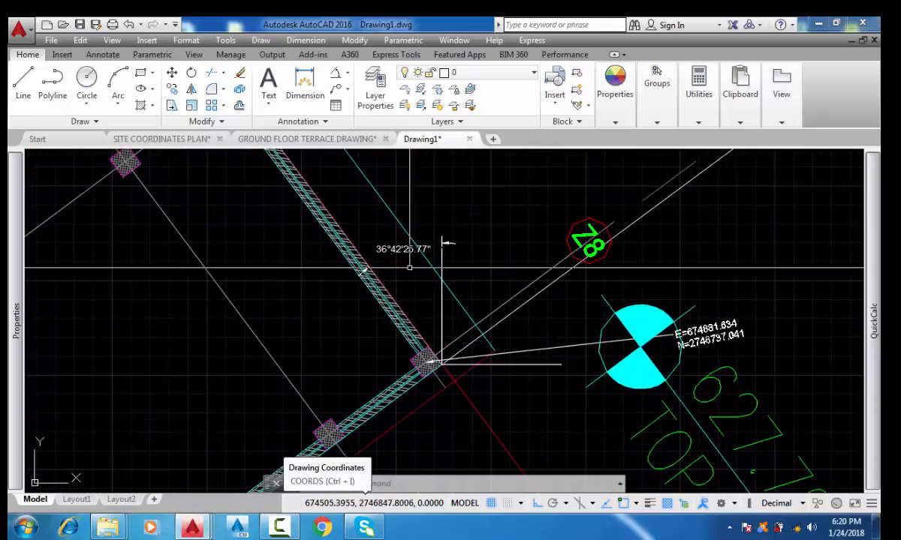
scroll(372, 239, up, 3)
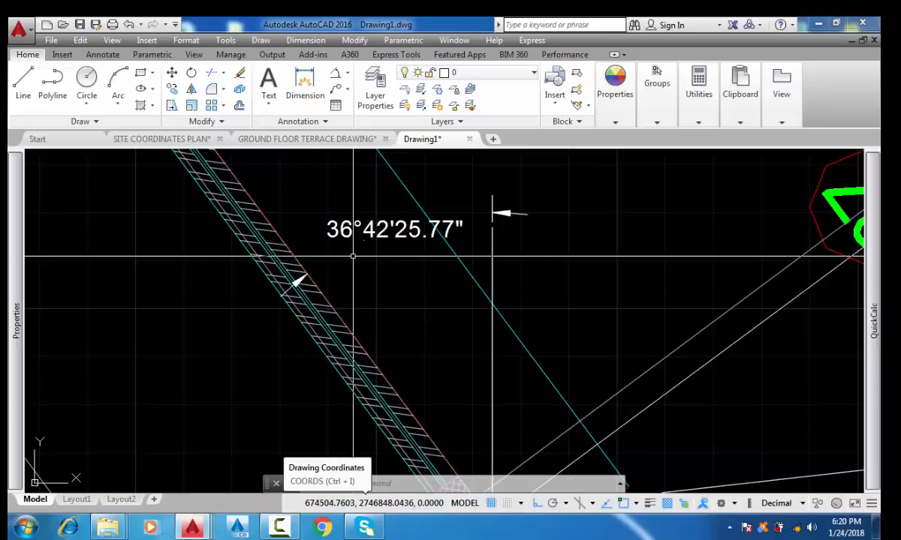
scroll(340, 275, down, 20)
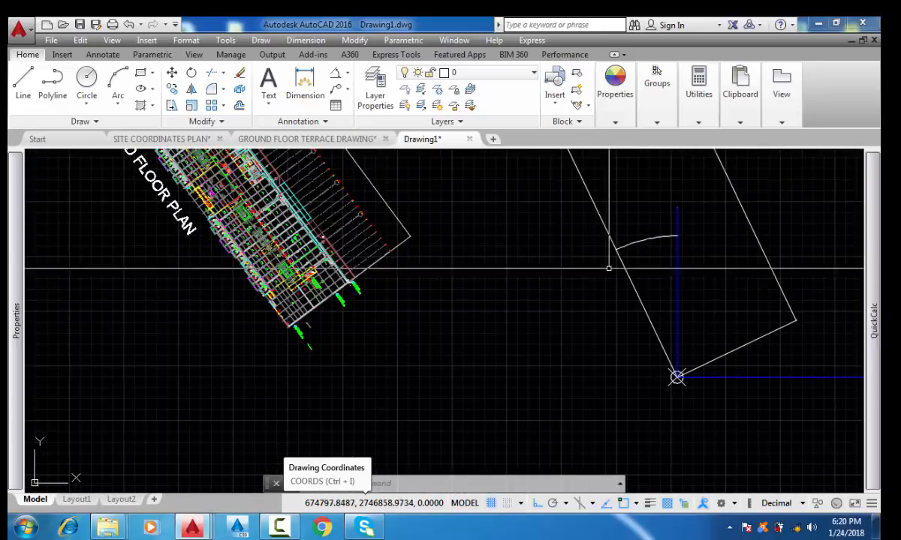
Read the tilted rectangle's angular dimension in degrees, minutes and seconds up close for comparison with the plan's angle
scroll(647, 276, up, 8)
scroll(647, 276, up, 4)
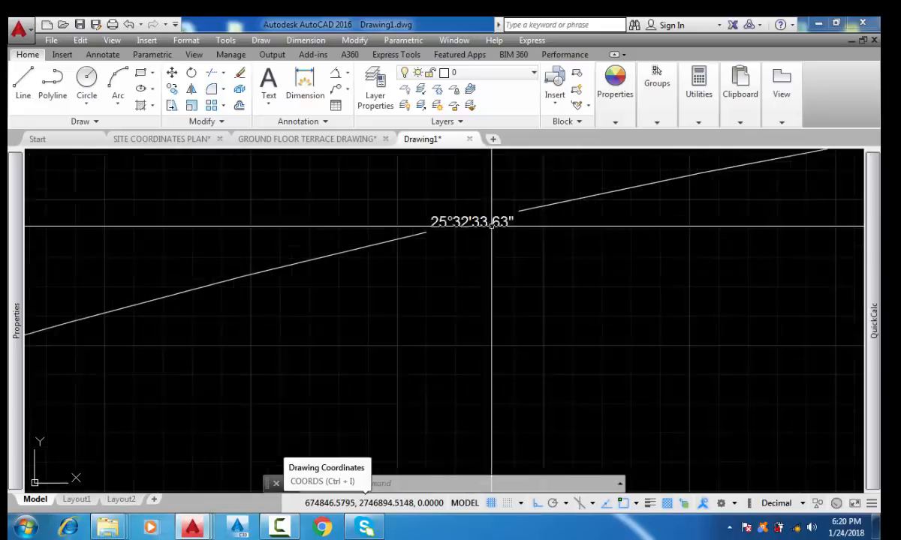
scroll(467, 257, up, 5)
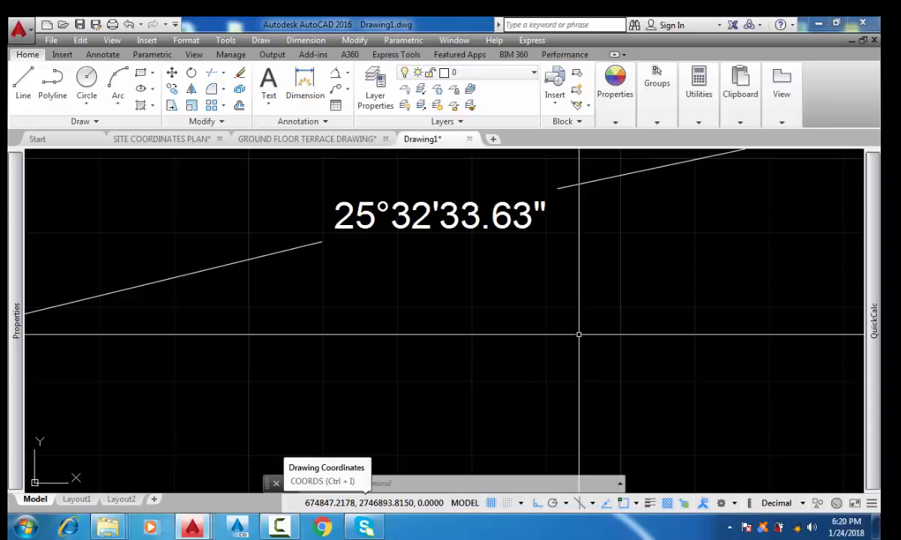
scroll(579, 334, down, 2)
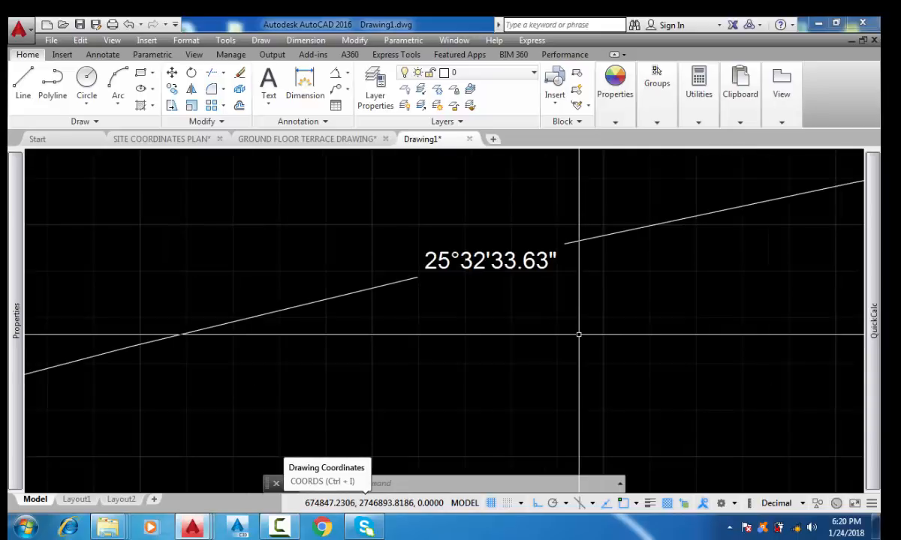
scroll(578, 334, down, 6)
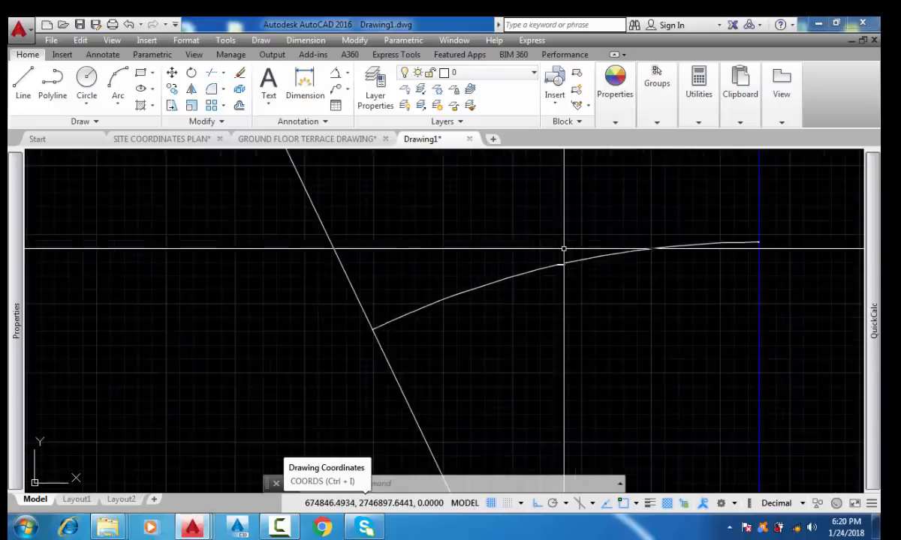
scroll(458, 244, up, 5)
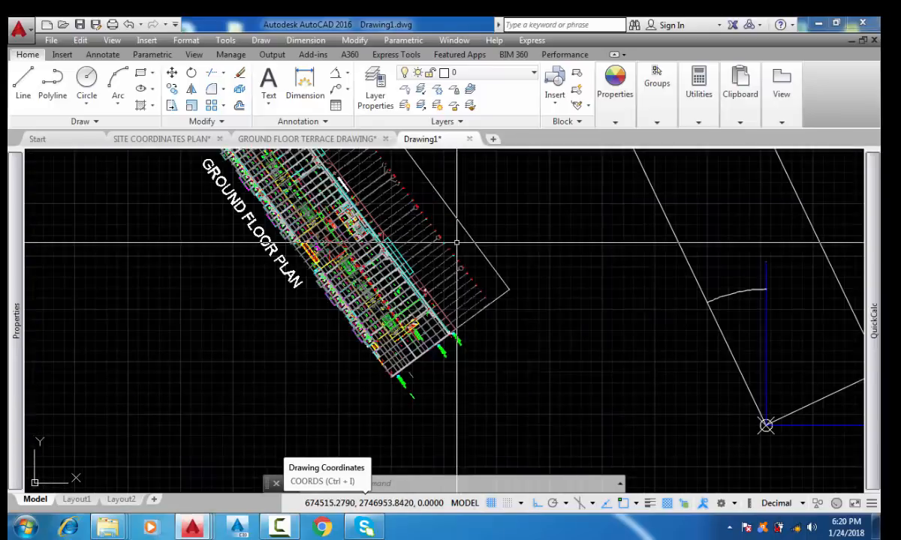
Start the Rotate command and select the entire ground floor plan with its boundary outline, leaving out the tilted site rectangle
middle_drag(415, 244, 430, 284)
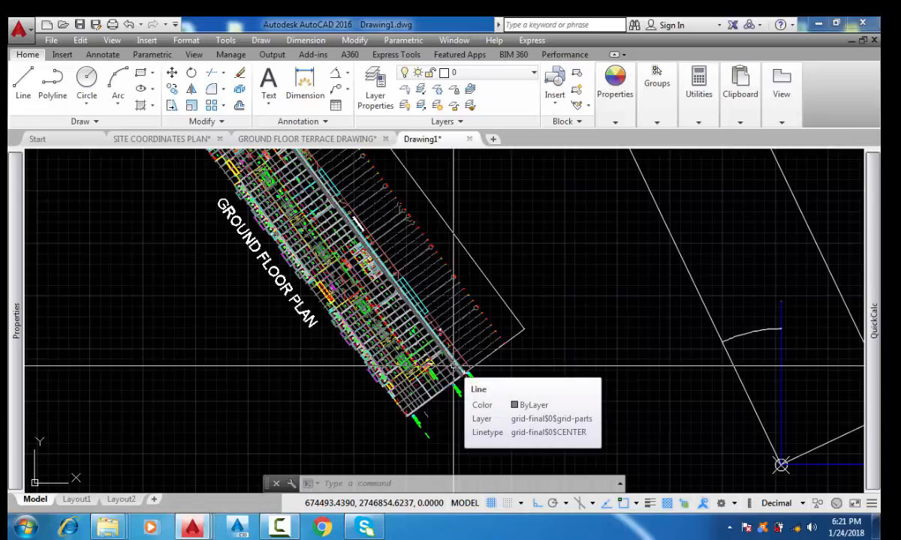
middle_drag(452, 368, 389, 424)
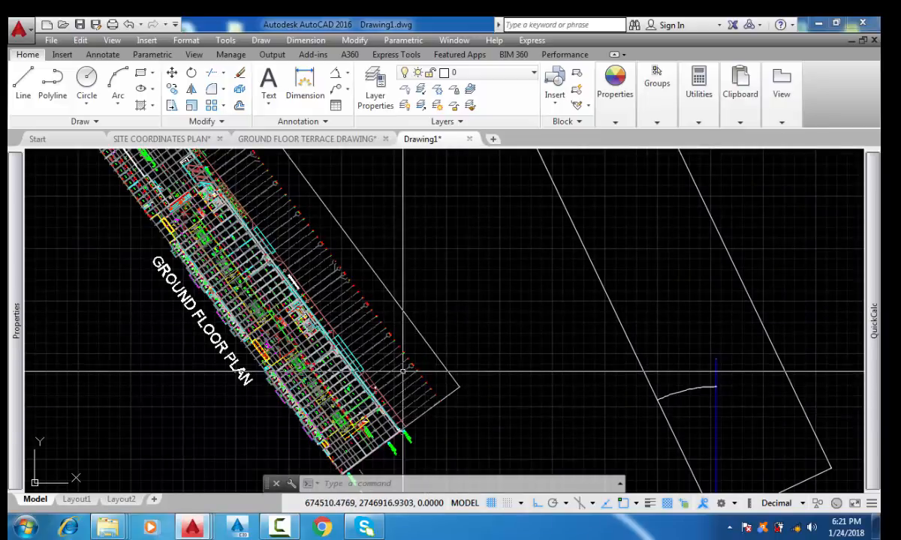
scroll(401, 433, up, 3)
text(RO)
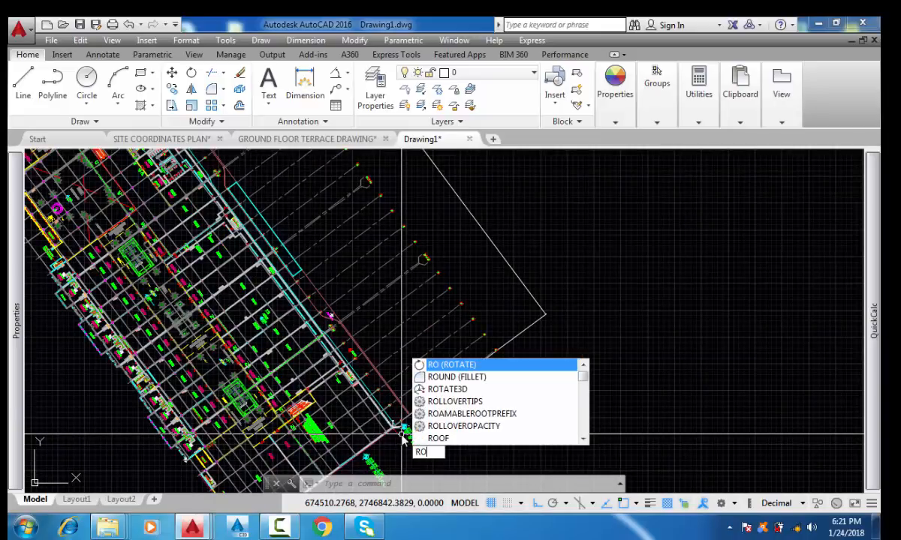
key(Return)
scroll(465, 320, down, 5)
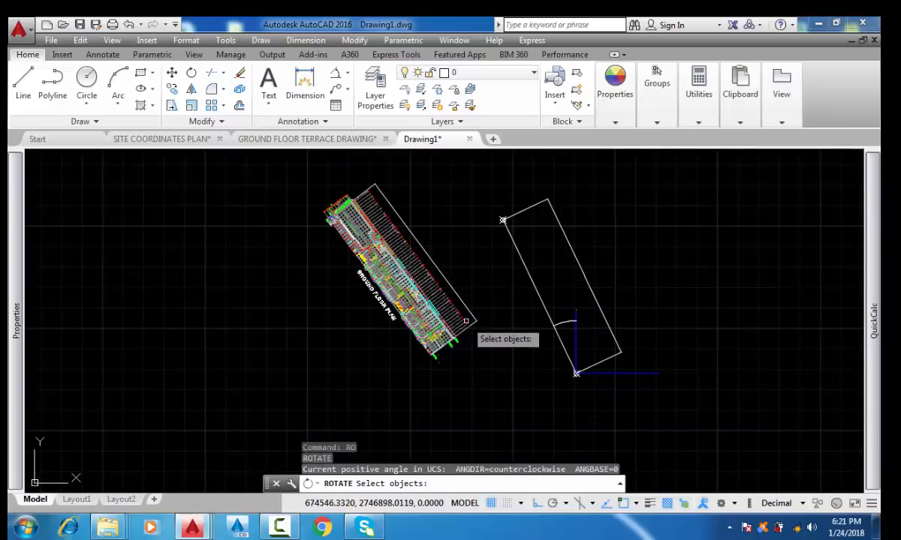
click(480, 163)
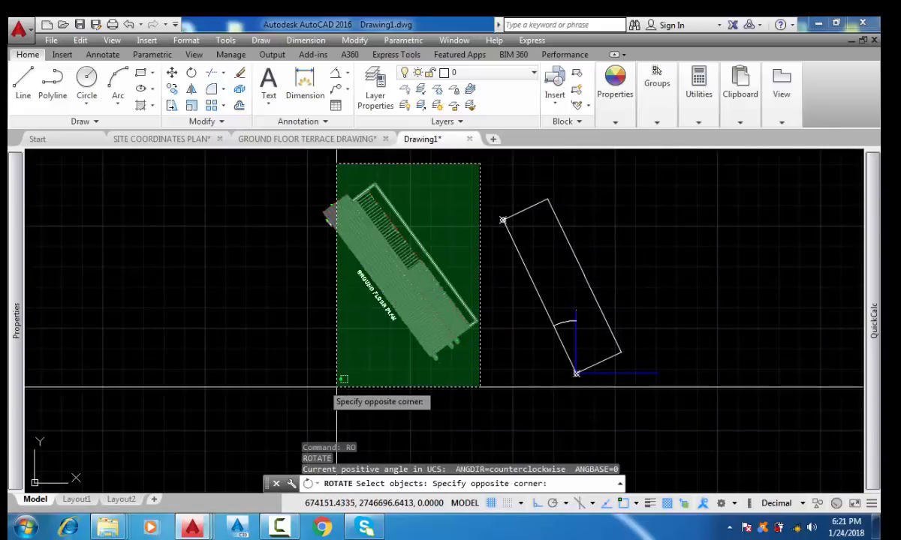
click(272, 379)
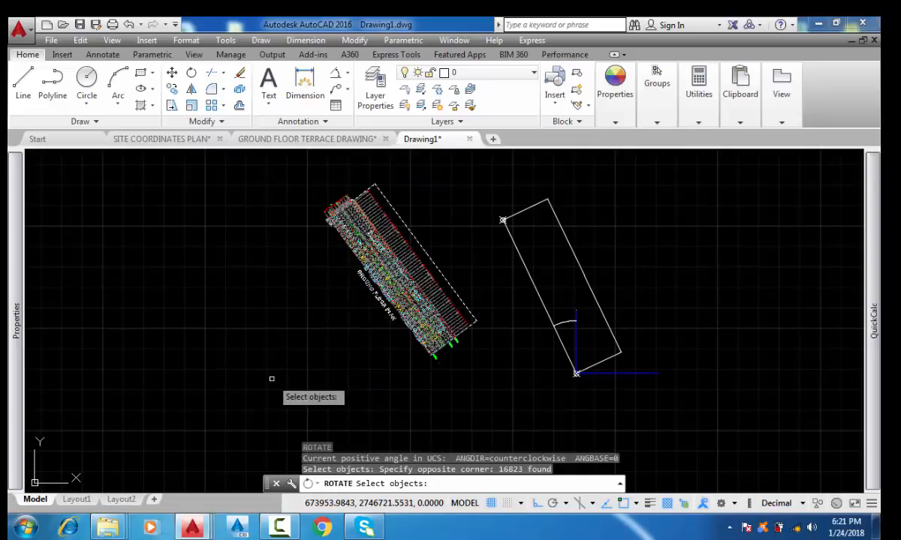
key(Return)
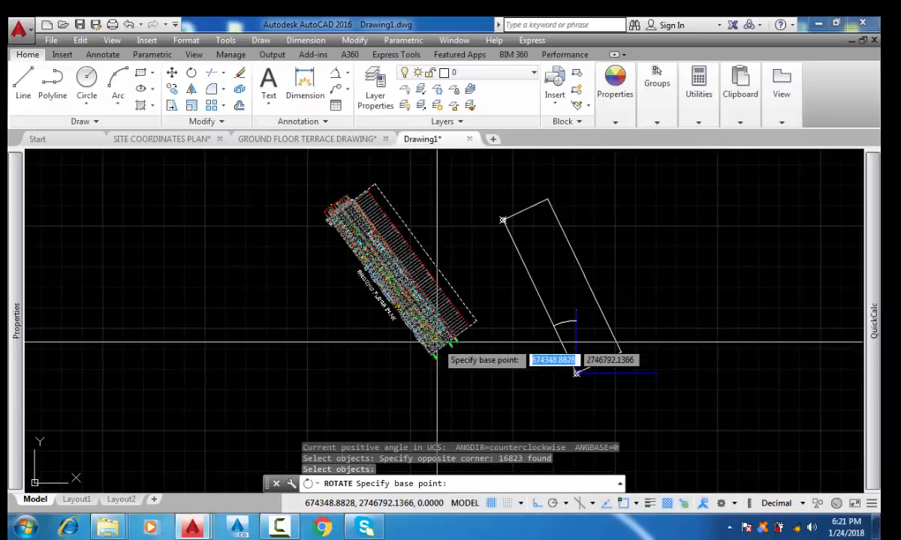
Set the rotation base point at the corner column's outer corner, where the vertical and horizontal reference lines meet
scroll(451, 344, up, 6)
scroll(444, 340, up, 5)
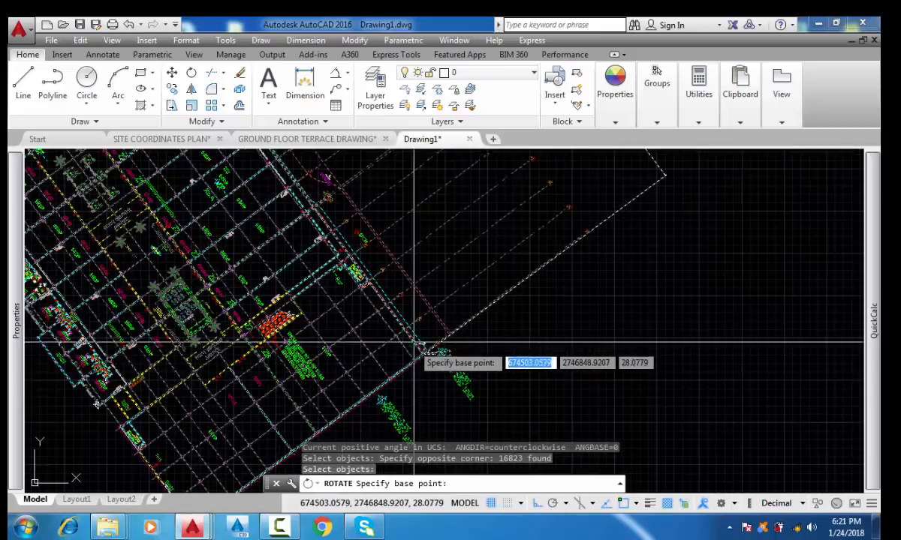
scroll(422, 344, up, 5)
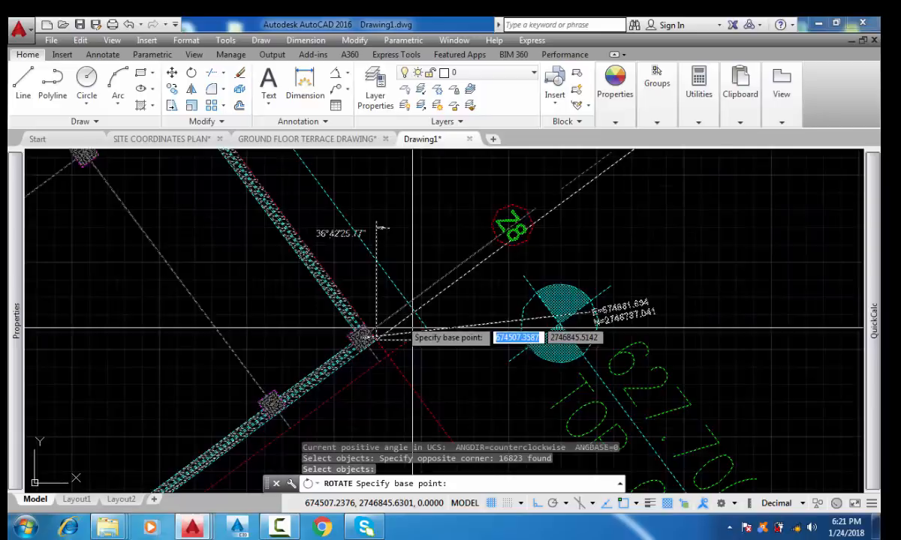
scroll(397, 363, up, 3)
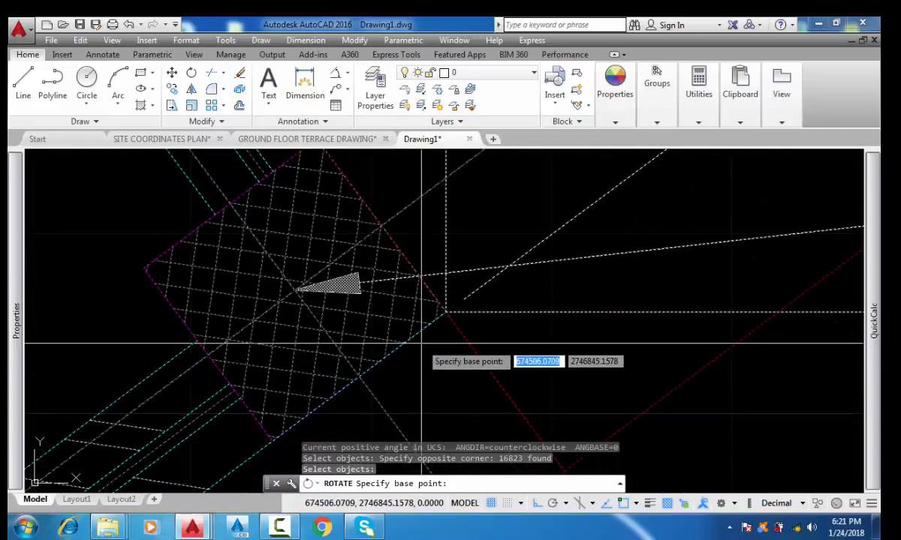
click(446, 311)
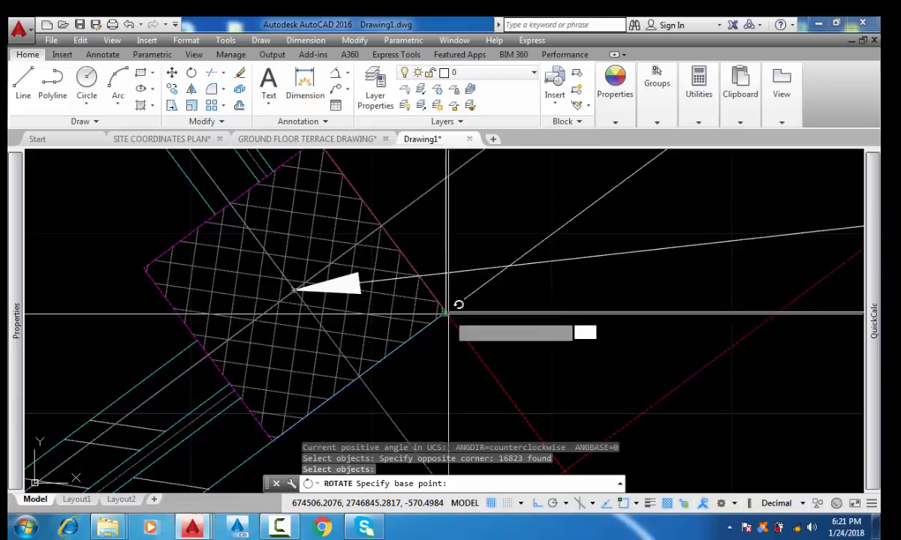
Rotate the ground floor plan by -11d9'52.14" about the column corner
scroll(448, 317, down, 2)
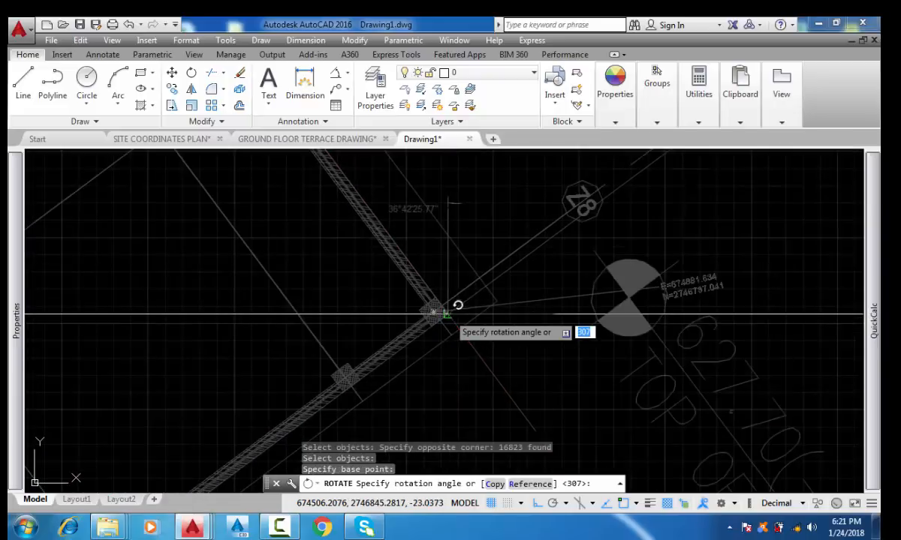
scroll(448, 314, down, 3)
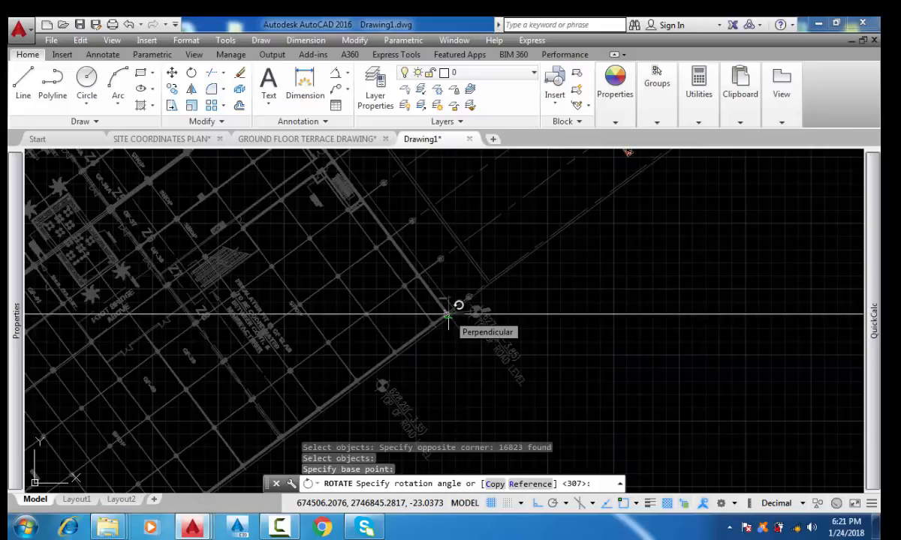
text(11d)
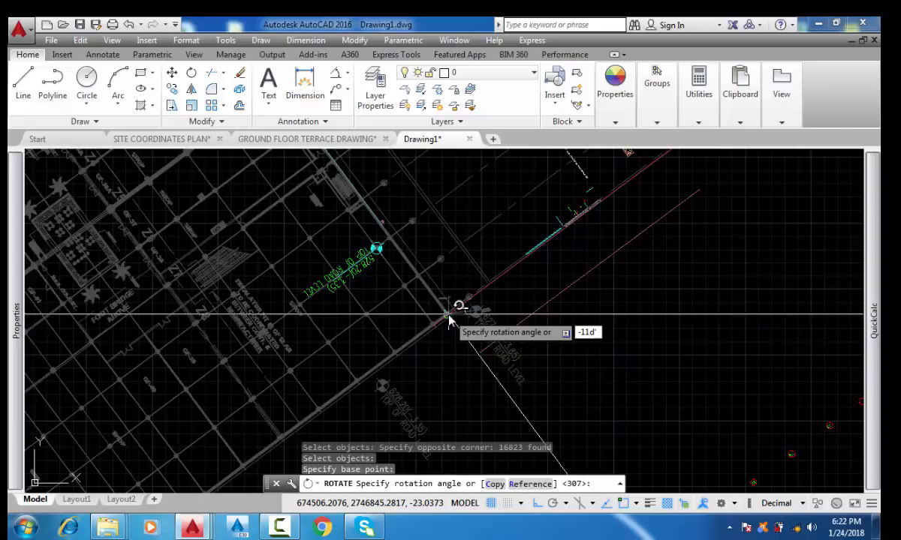
text('9)
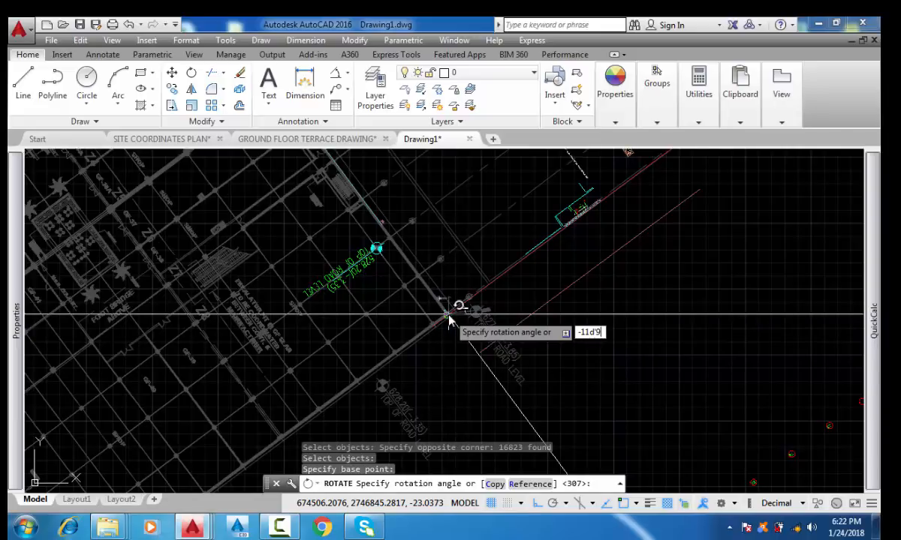
key(BackSpace)
key(BackSpace)
text(9')
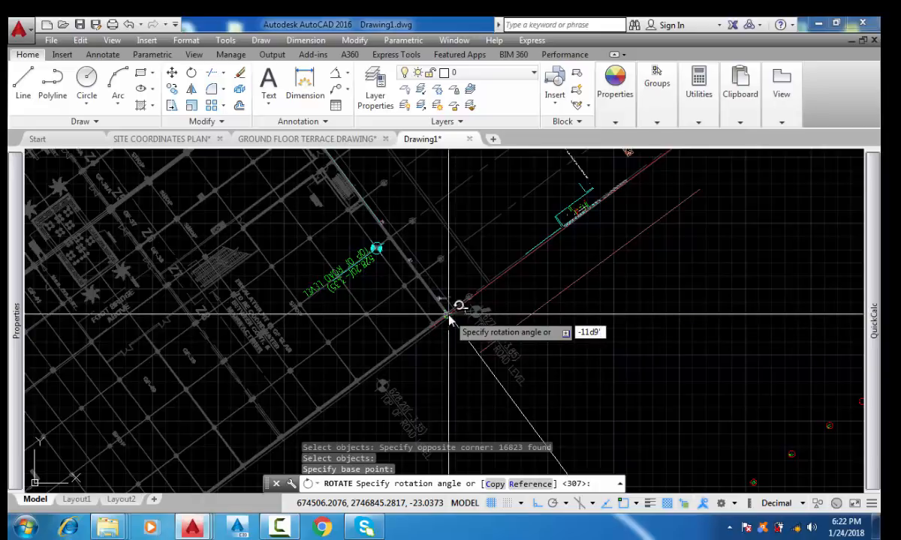
text(52)
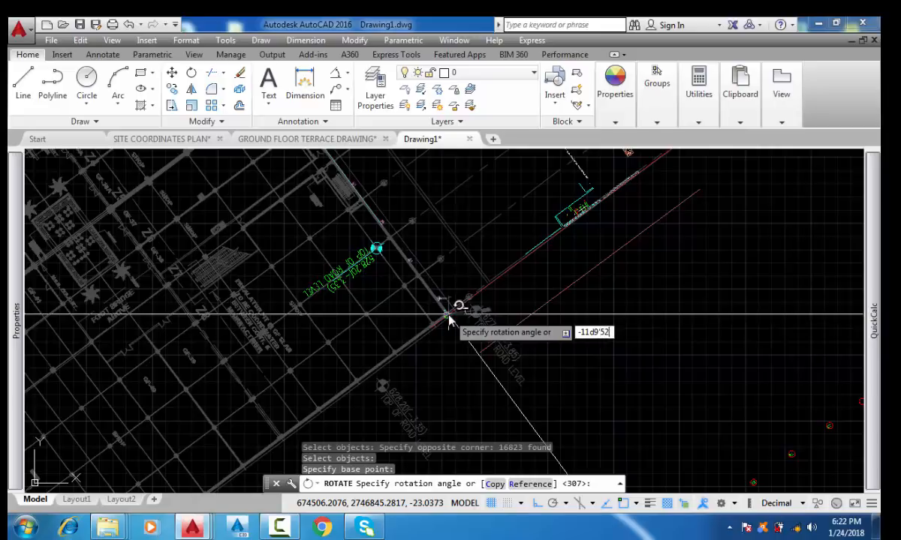
text(.14)
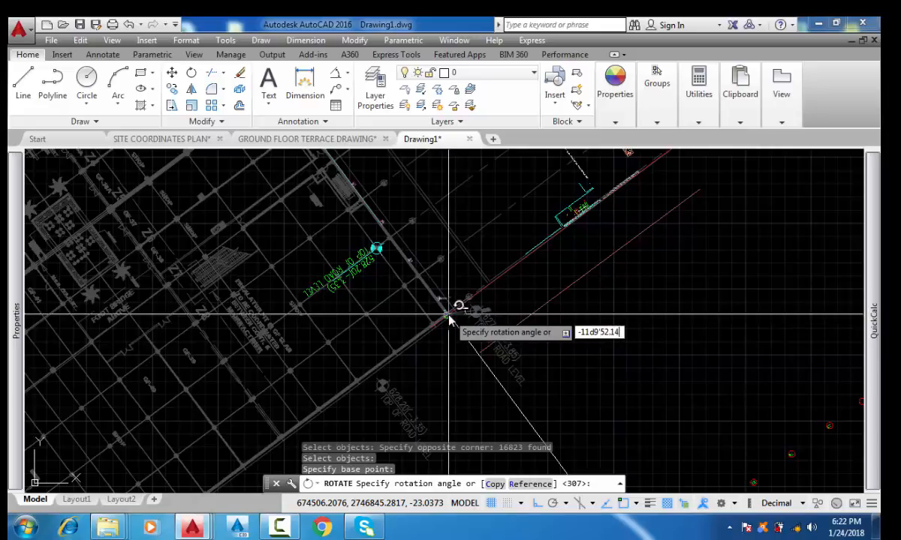
text(")
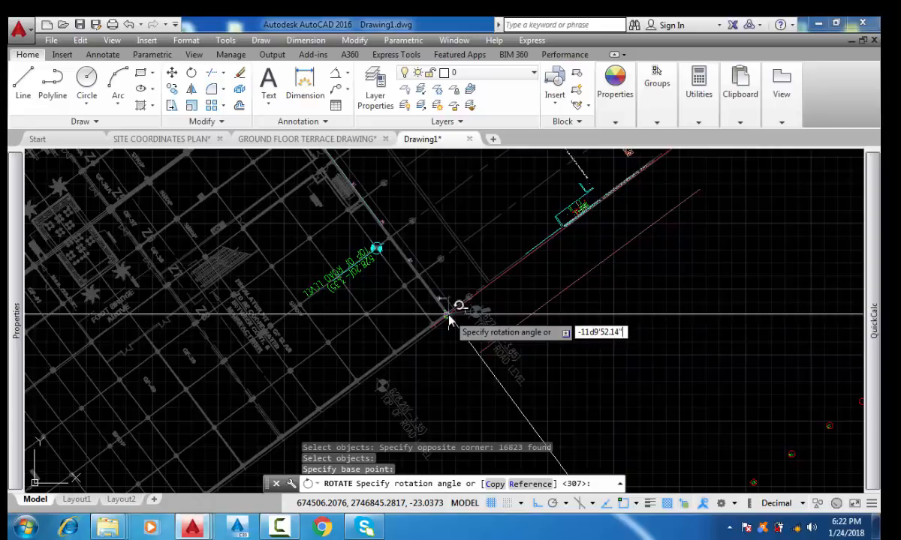
key(Return)
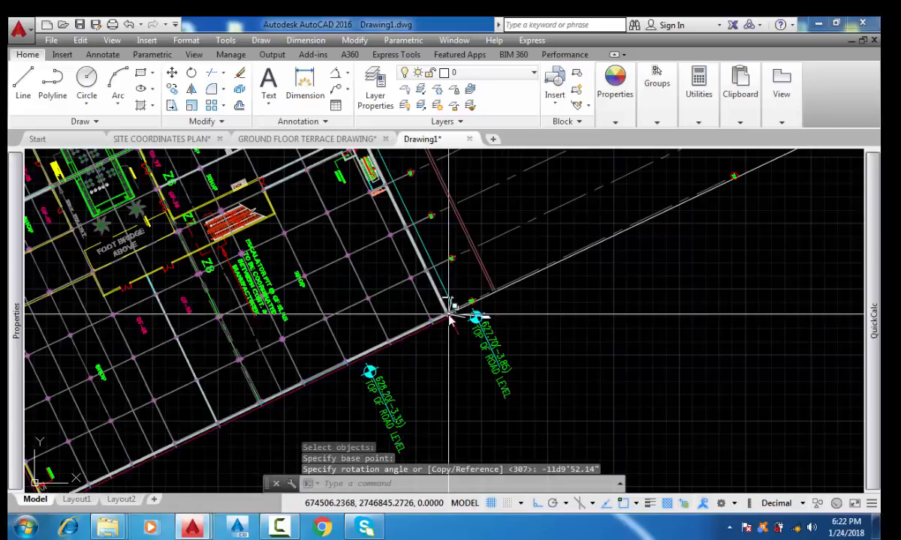
Examine the angular dimension at the rotated plan's corner column, then the one on the tilted site rectangle
scroll(450, 307, up, 10)
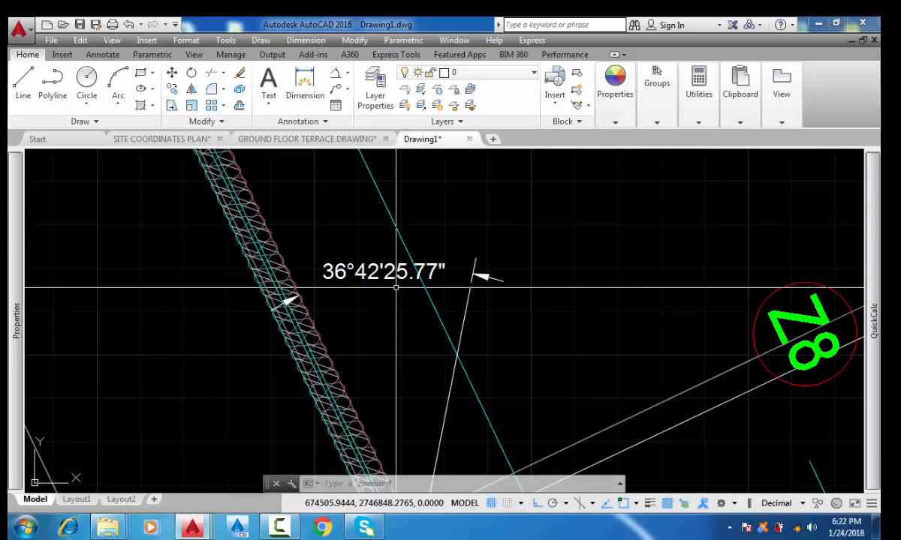
scroll(411, 283, down, 6)
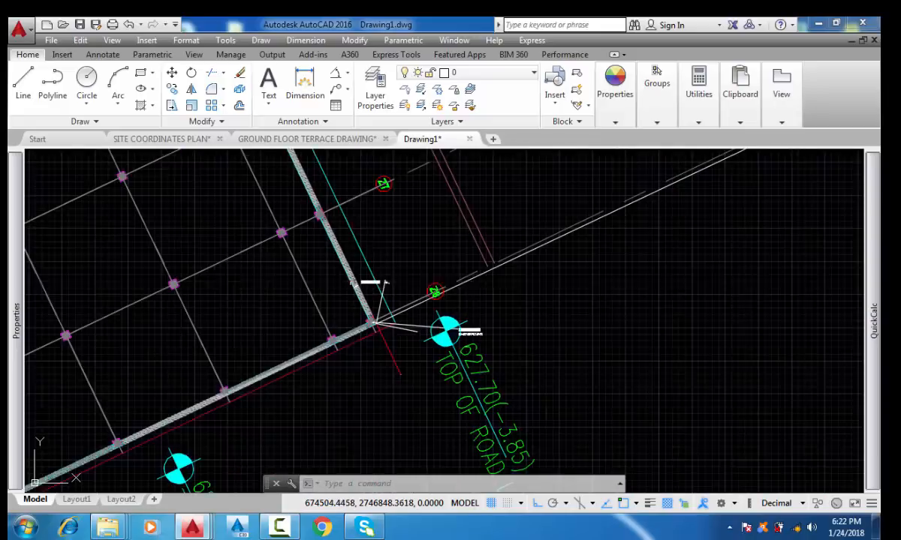
middle_drag(509, 285, 362, 302)
scroll(774, 436, up, 5)
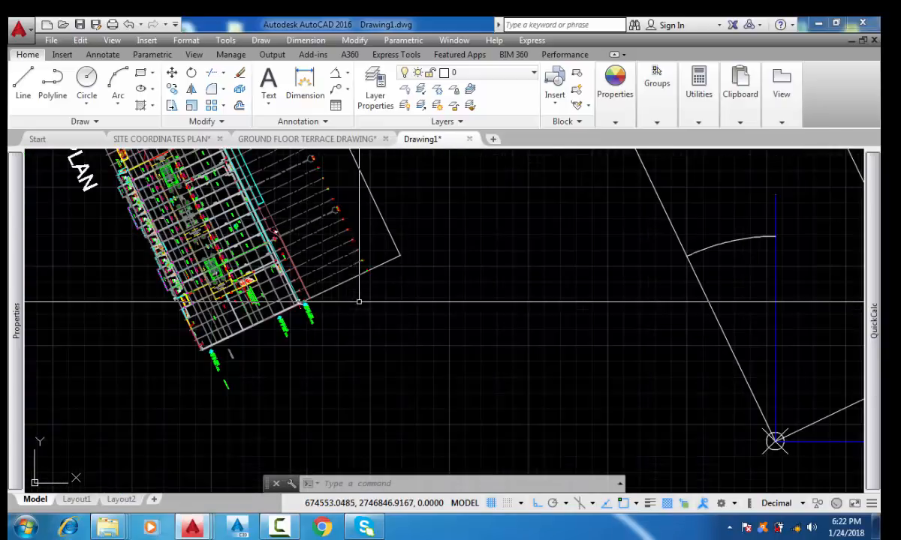
middle_drag(774, 436, 585, 443)
scroll(544, 237, up, 8)
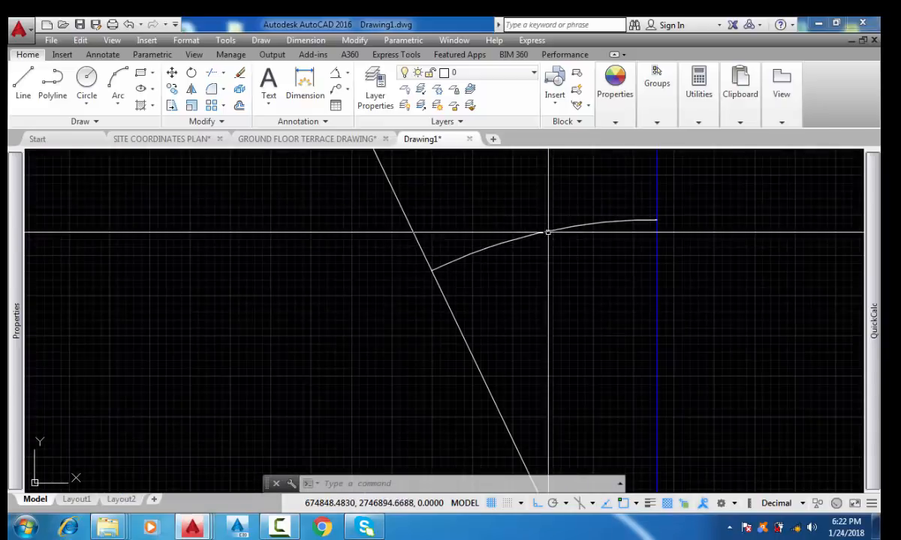
scroll(400, 246, up, 3)
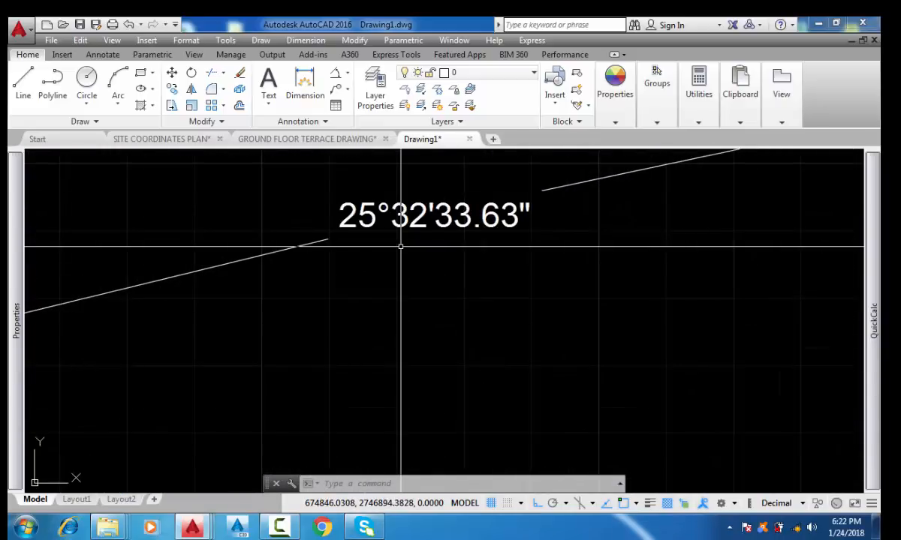
scroll(452, 251, down, 7)
scroll(460, 258, down, 6)
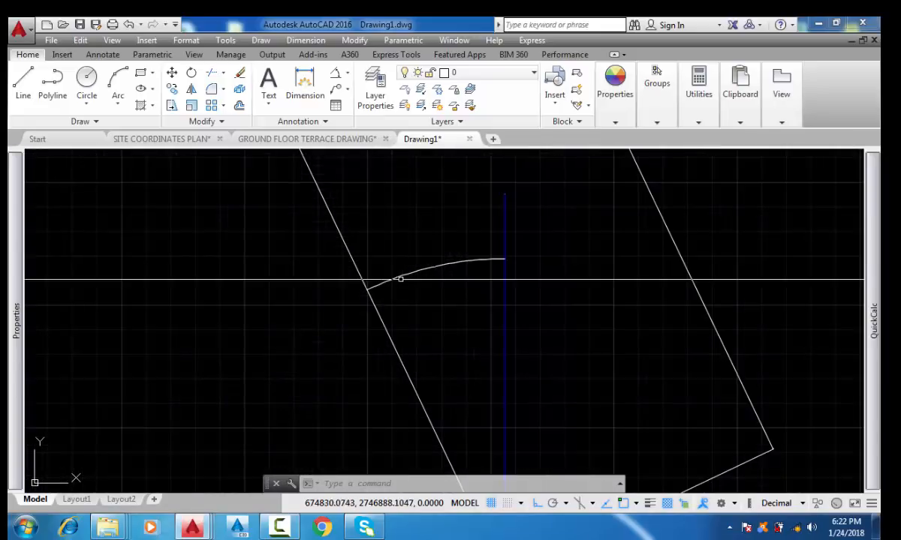
Compare the rotated plan's lower edge with the tilted rectangle, rechecking the rectangle's angle text and the plan's angle text
middle_drag(216, 315, 434, 310)
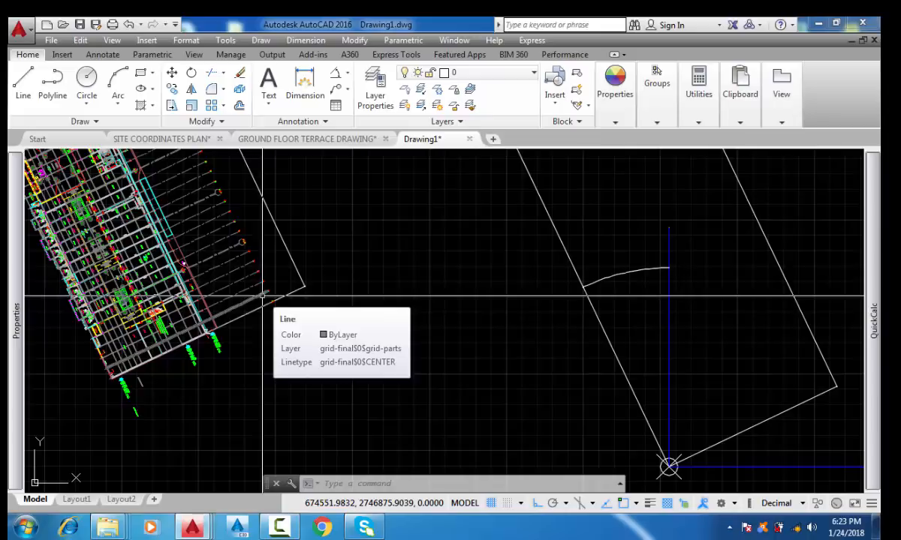
scroll(652, 259, up, 6)
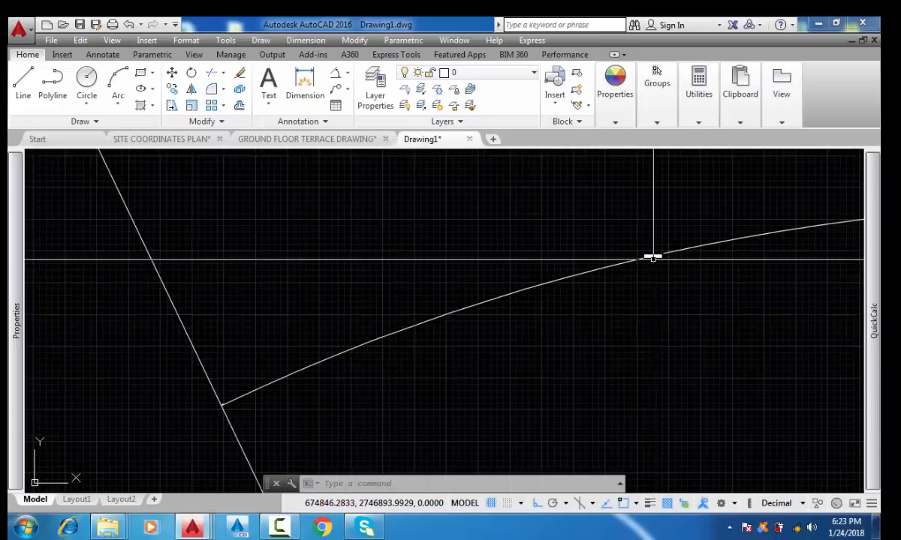
scroll(652, 259, up, 8)
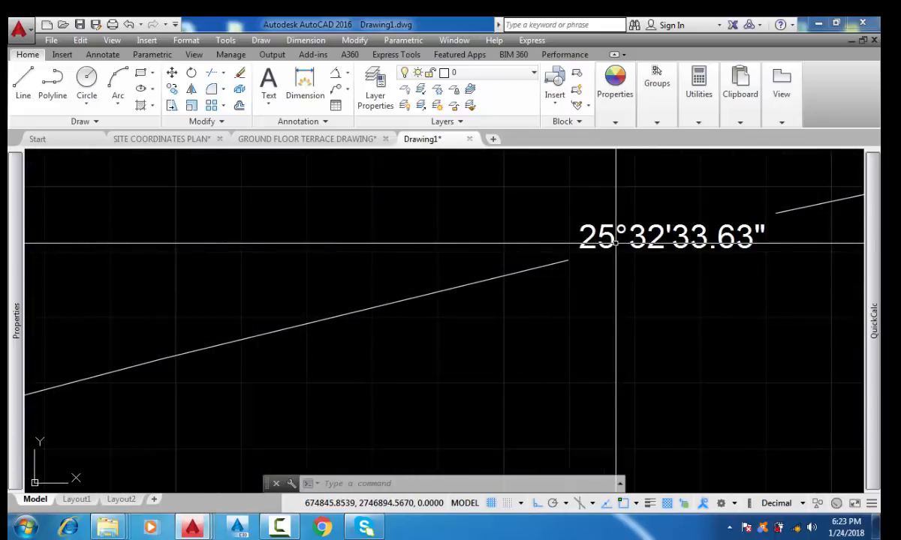
scroll(603, 246, down, 5)
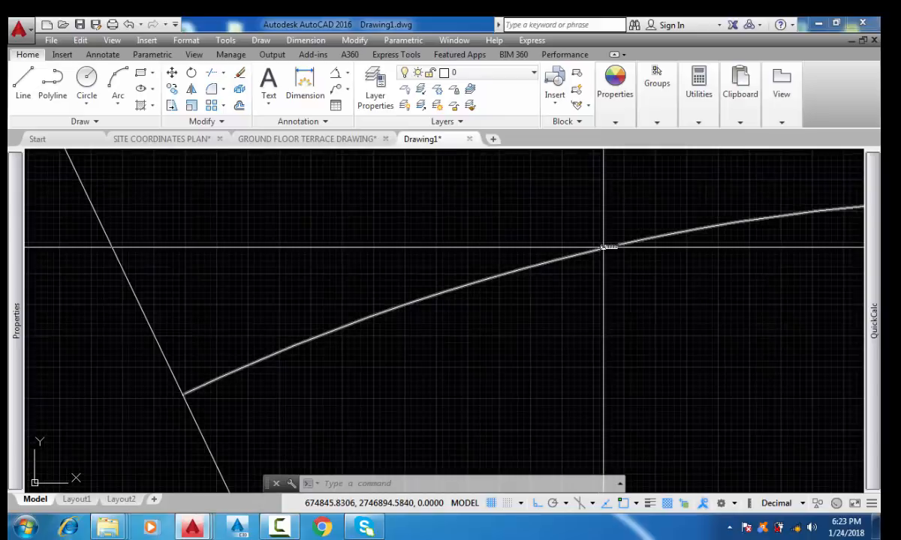
scroll(604, 246, down, 5)
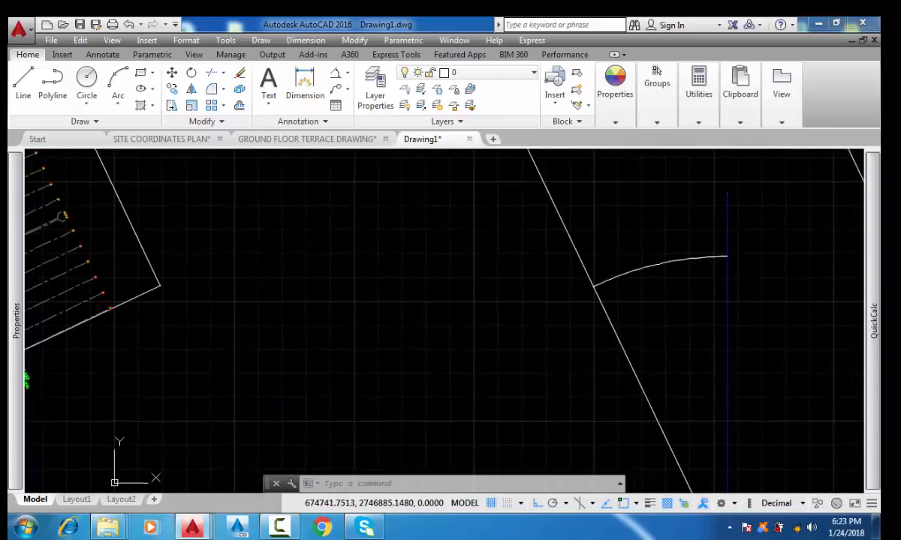
scroll(462, 282, down, 2)
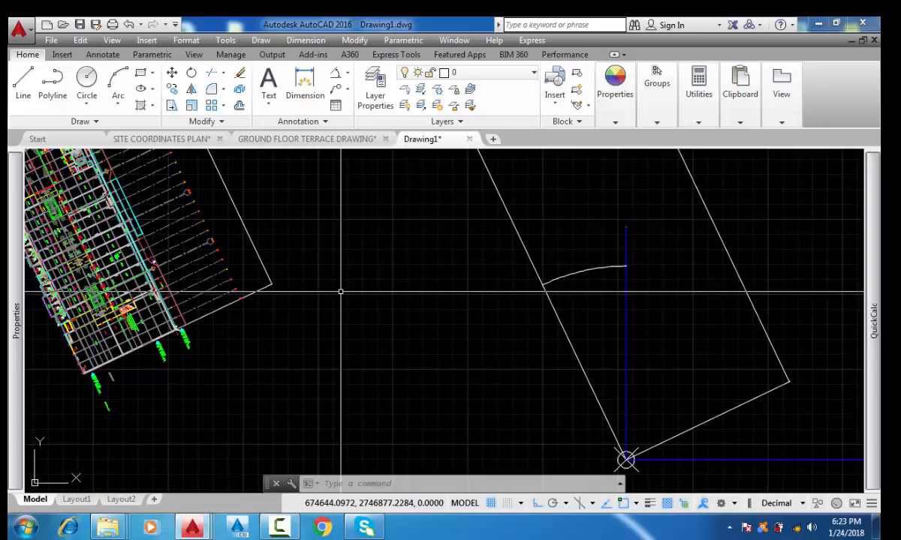
scroll(235, 390, up, 5)
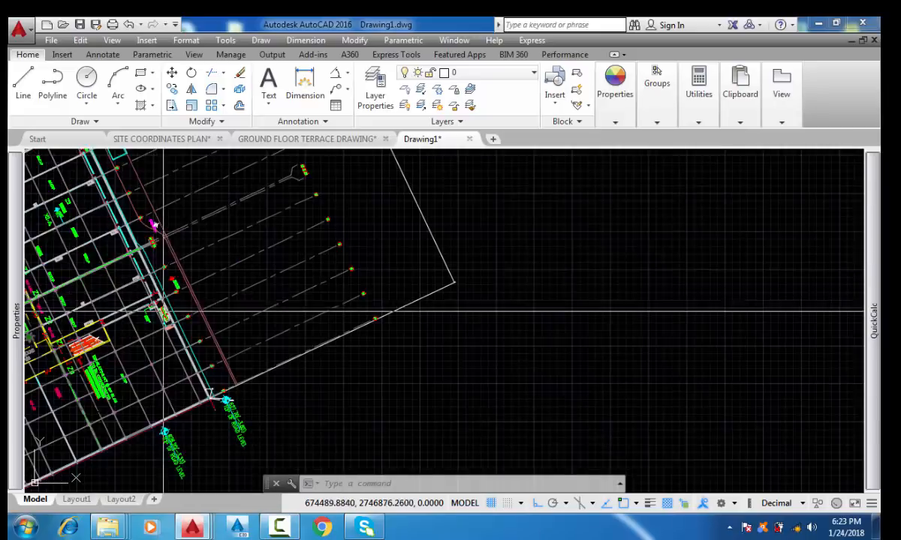
scroll(234, 390, up, 4)
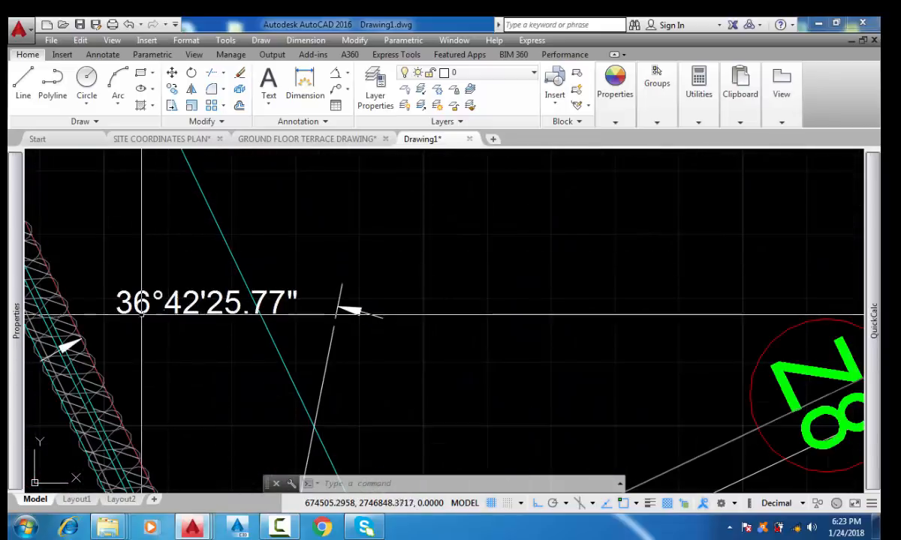
scroll(161, 323, down, 2)
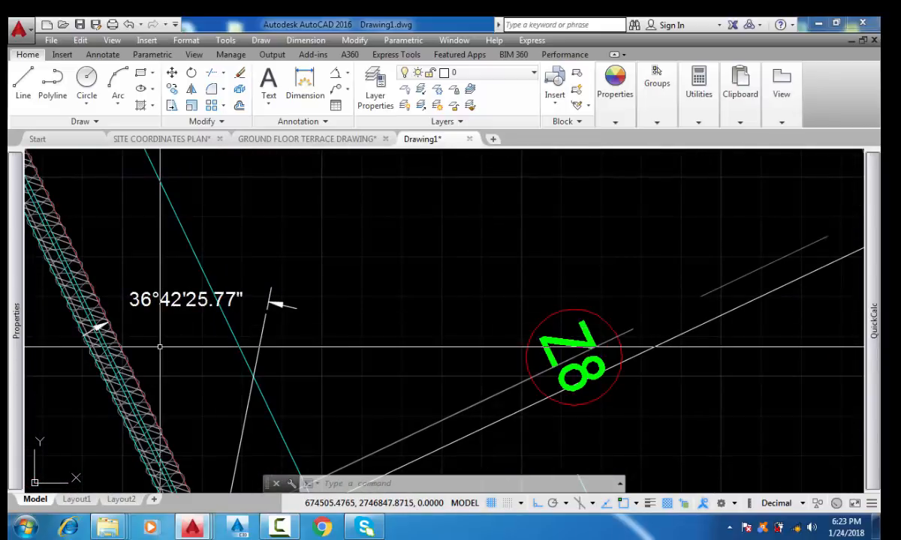
Undo the last rotation of the ground floor plan
middle_drag(161, 328, 365, 300)
key(ctrl+z)
key(ctrl+z)
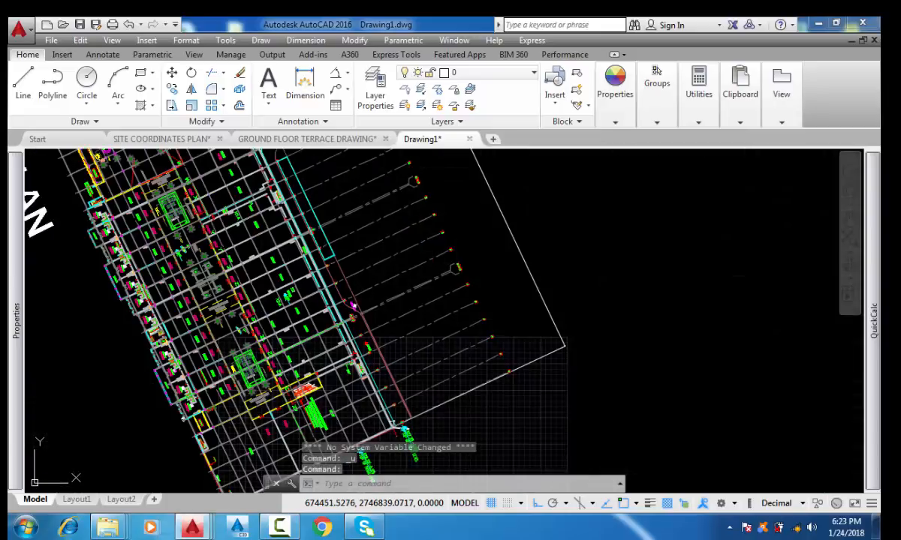
key(ctrl+z)
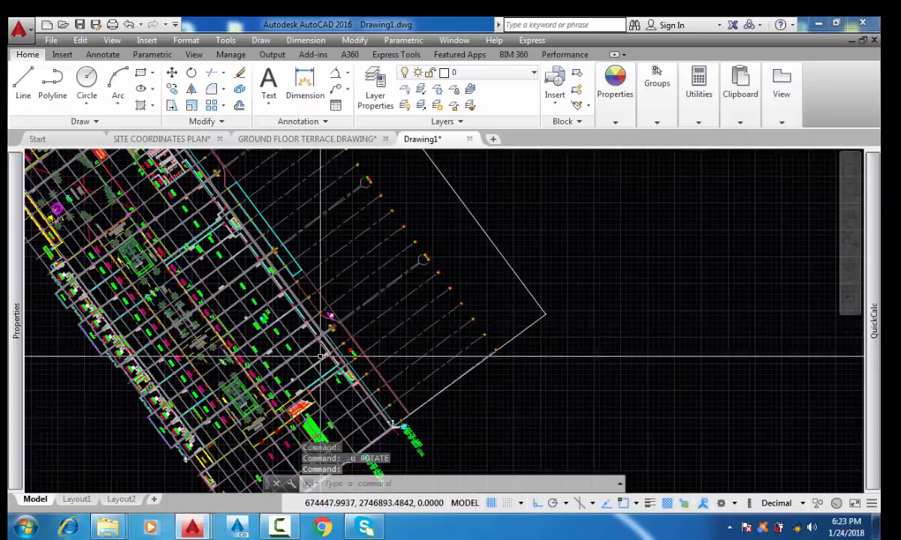
scroll(337, 362, up, 5)
scroll(336, 363, up, 5)
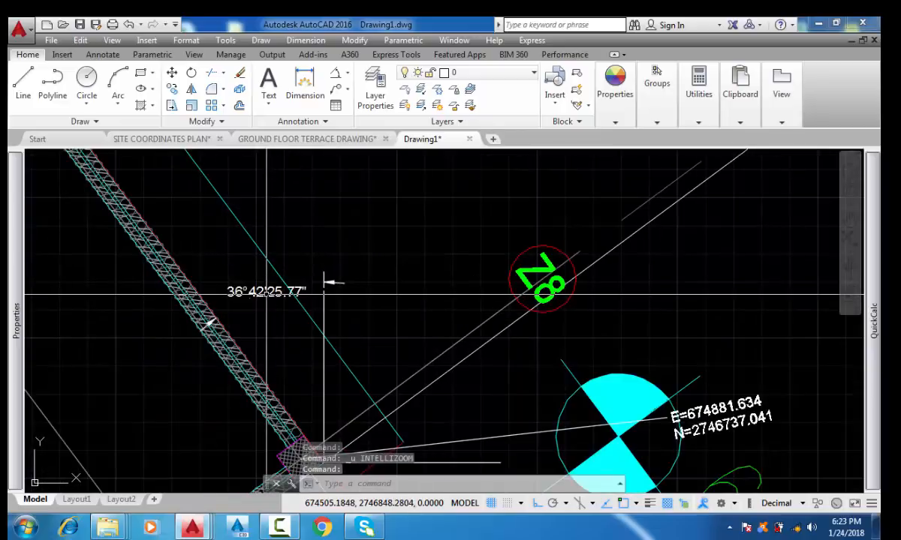
key(ctrl+z)
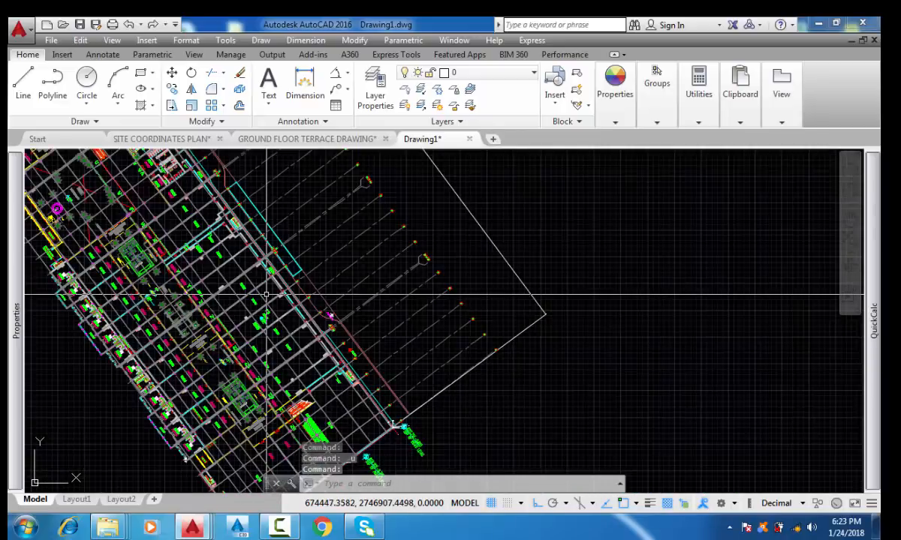
Compare the angular dimension at the plan's corner column with the one on the tilted site rectangle
scroll(384, 338, up, 3)
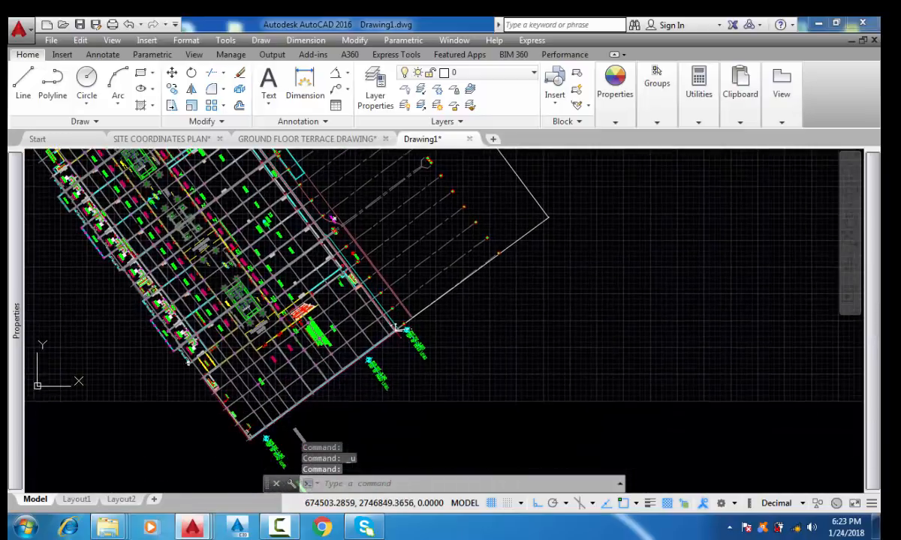
scroll(384, 339, up, 6)
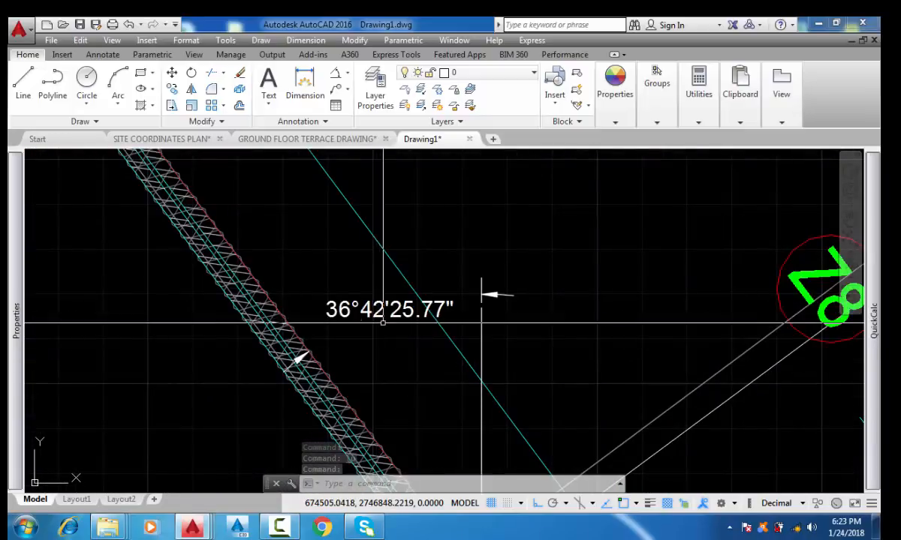
scroll(384, 324, down, 6)
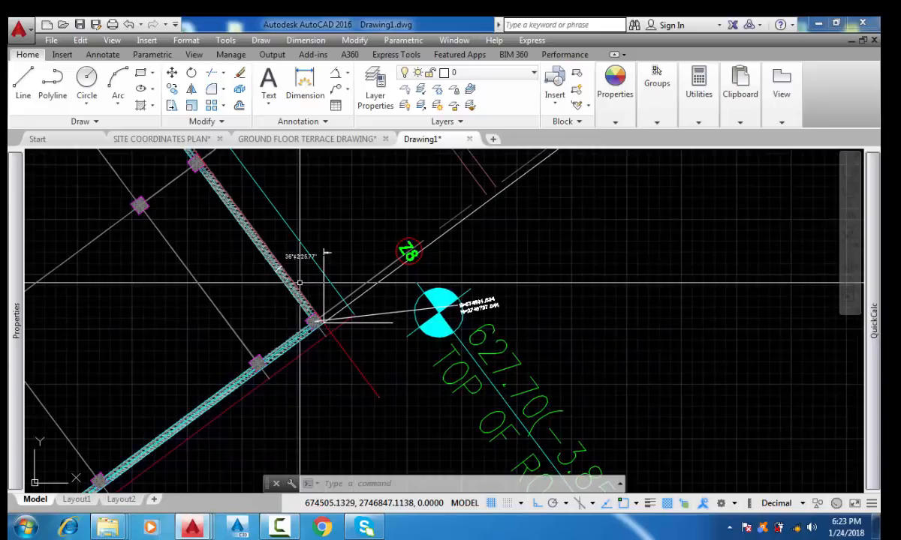
scroll(300, 284, up, 5)
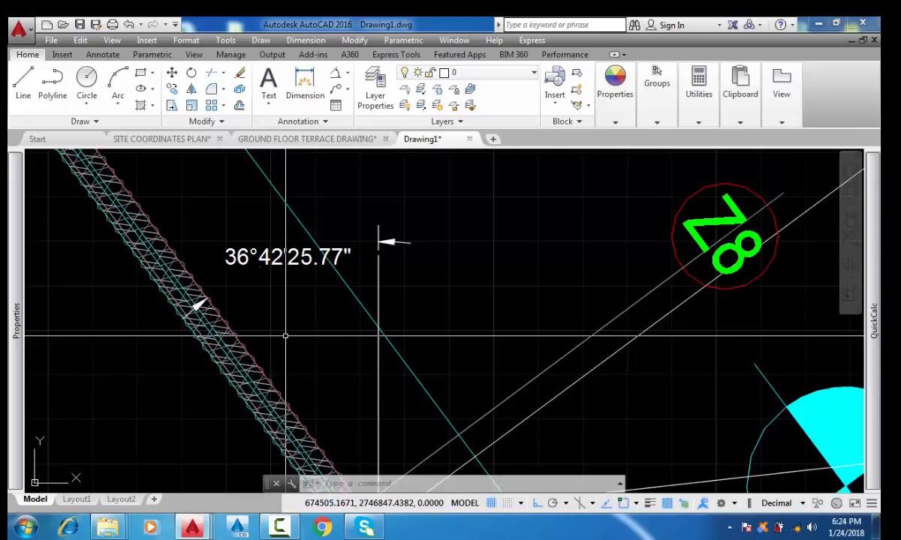
scroll(285, 336, down, 6)
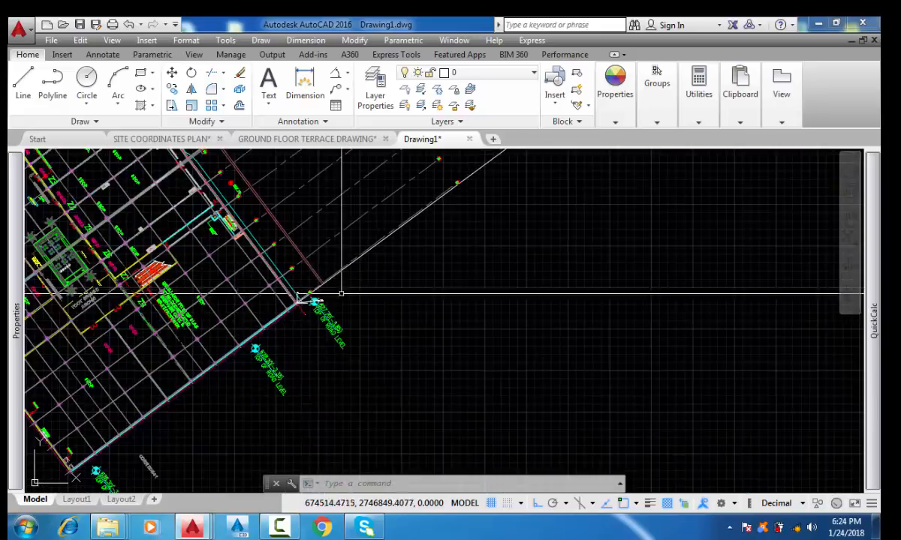
mouse_move(338, 298)
middle_down()
mouse_move(329, 315)
mouse_move(292, 312)
middle_up()
scroll(358, 291, down, 4)
middle_drag(563, 294, 389, 297)
scroll(507, 269, up, 10)
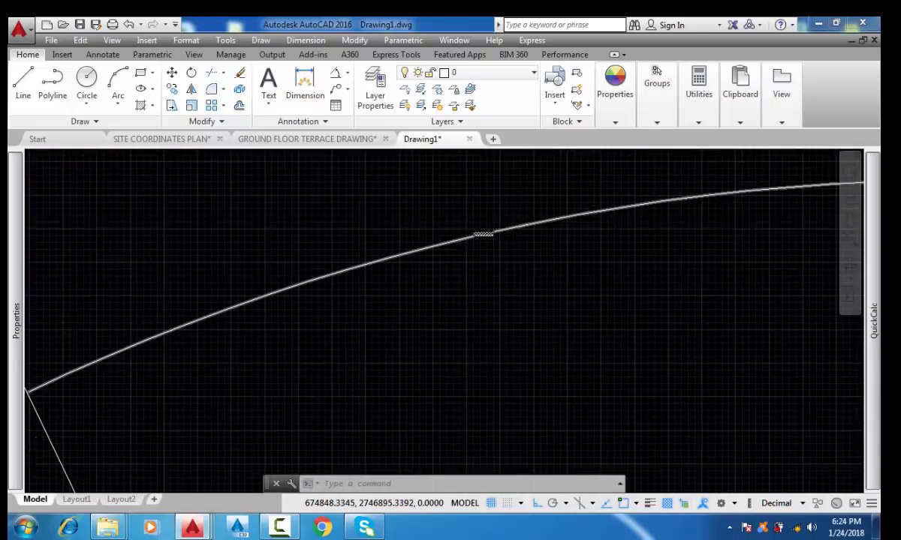
scroll(445, 245, up, 3)
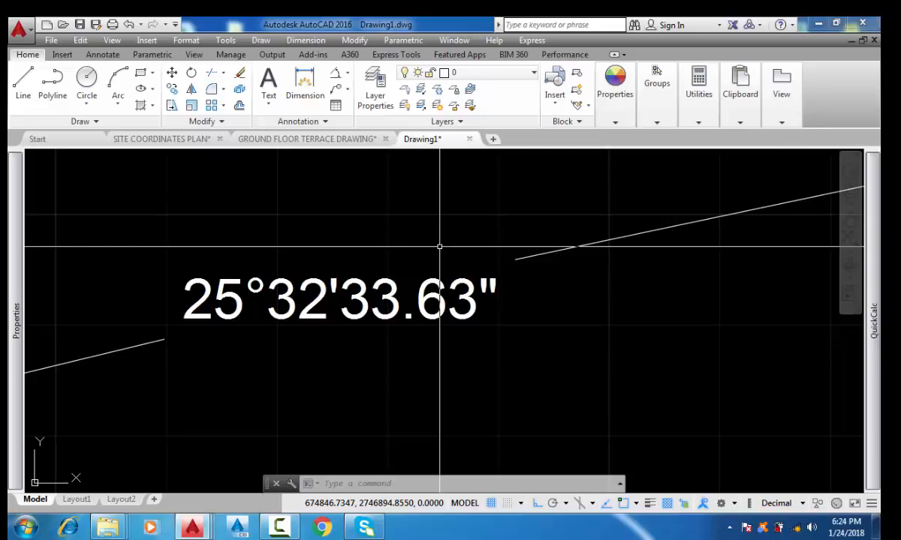
scroll(439, 246, down, 6)
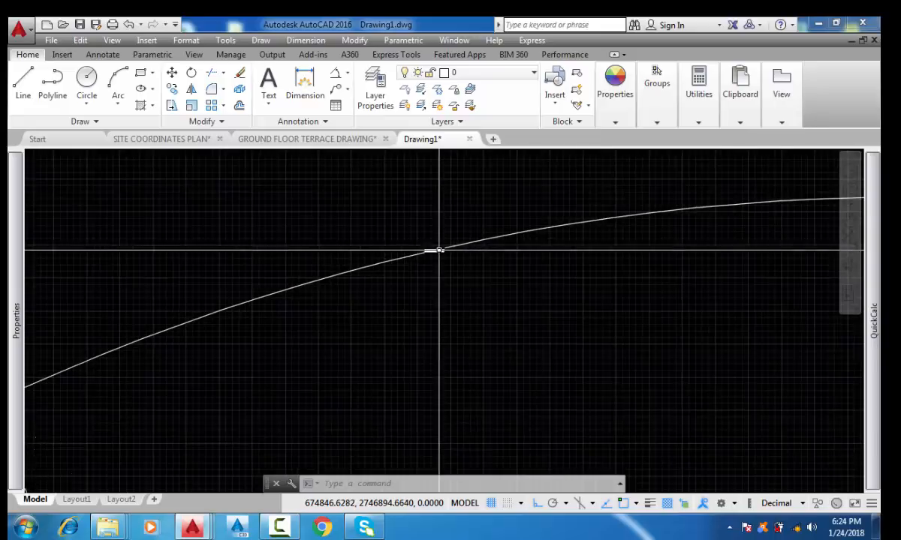
scroll(439, 249, down, 8)
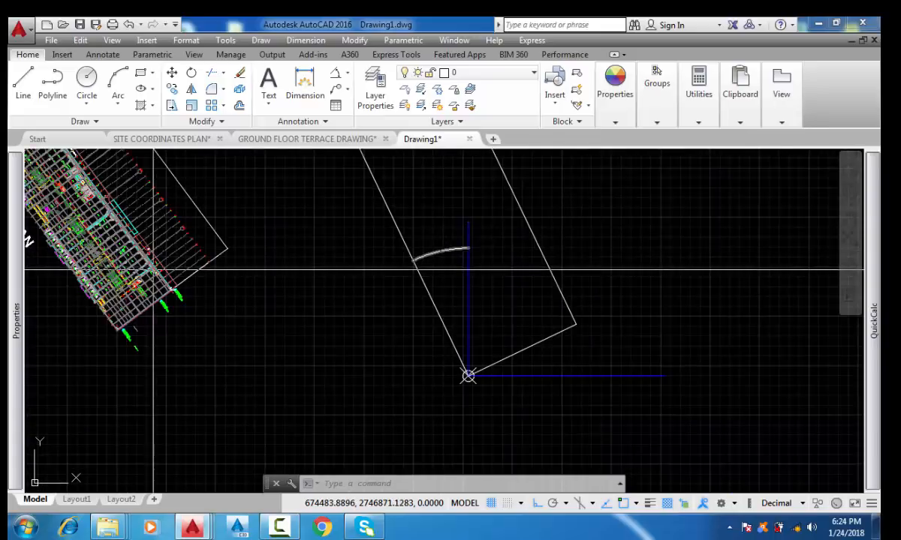
Measure the angle between the vertical reference line and the outer wall line at the plan's corner column, without placing a dimension
scroll(171, 287, up, 3)
scroll(191, 321, up, 6)
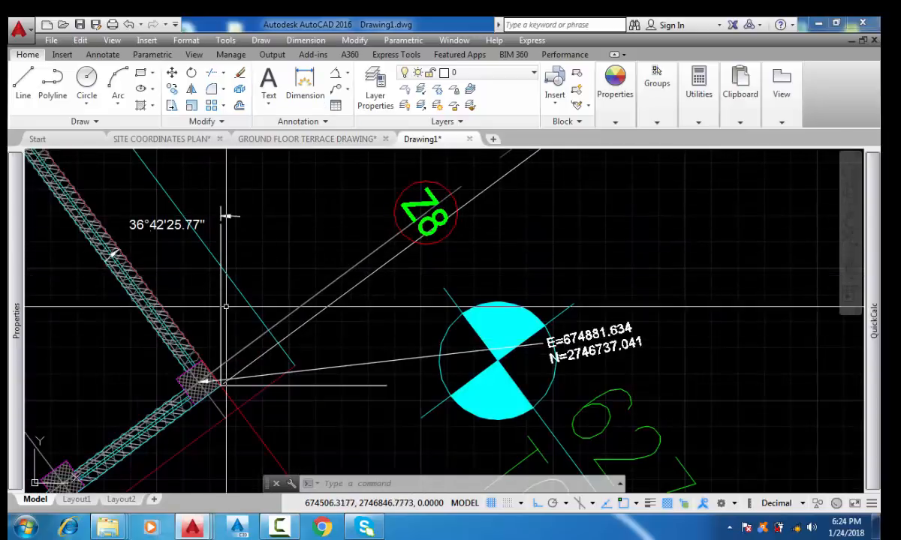
click(338, 72)
click(220, 287)
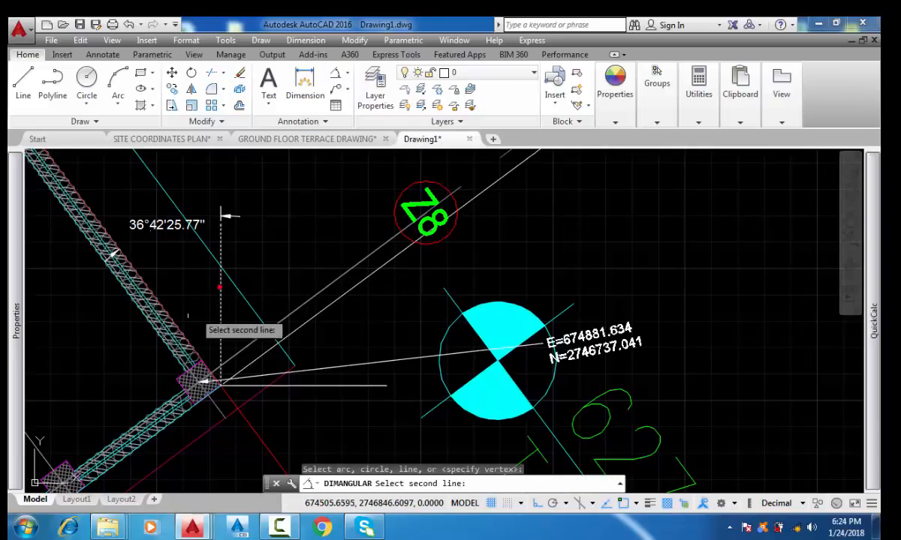
scroll(189, 316, up, 5)
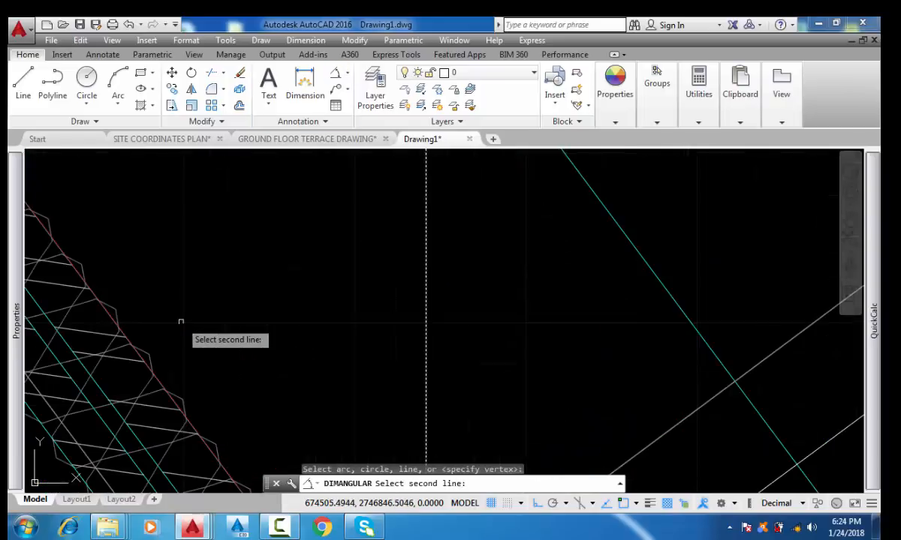
click(157, 376)
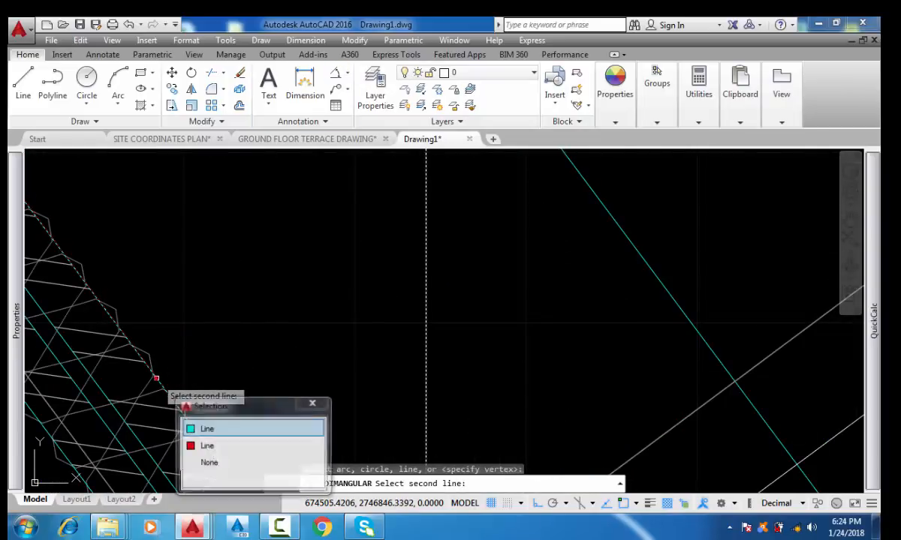
click(209, 427)
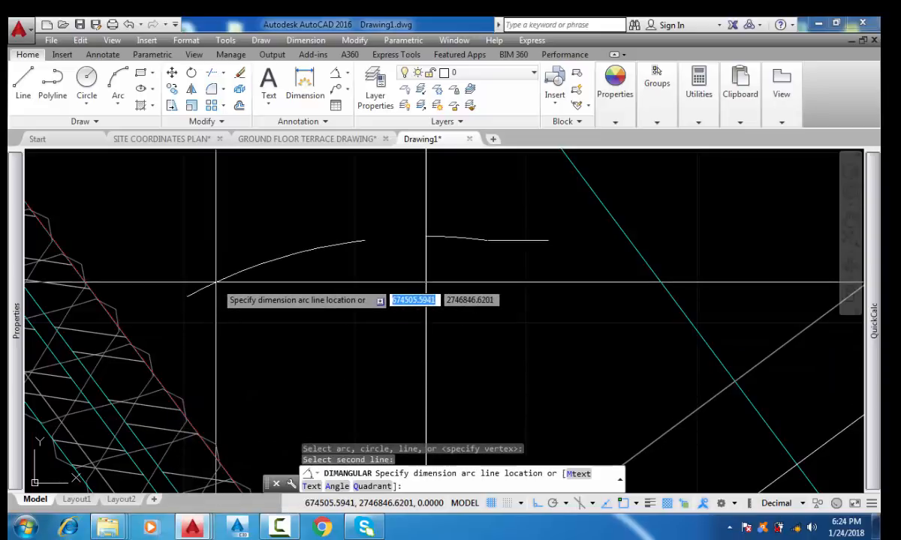
middle_drag(216, 283, 177, 272)
scroll(181, 272, down, 6)
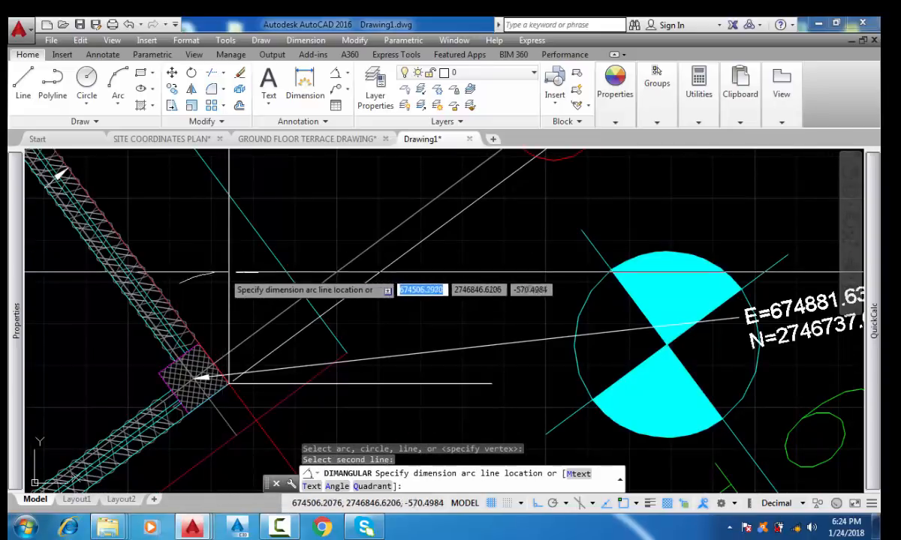
middle_drag(182, 225, 208, 307)
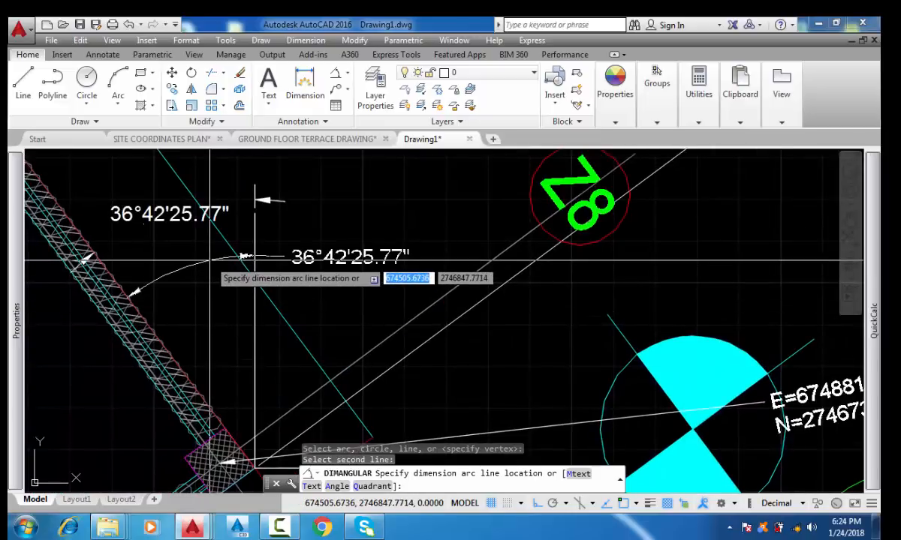
key(Escape)
key(Escape)
key(Escape)
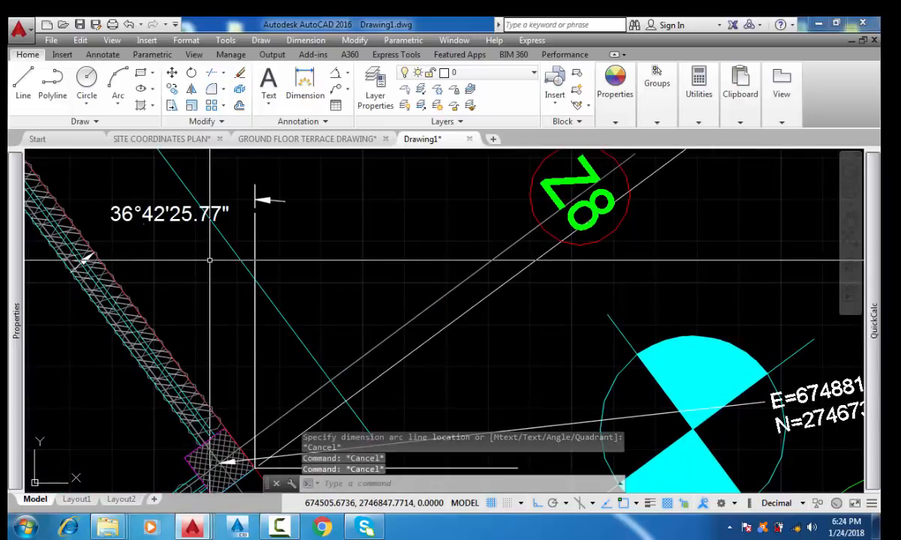
Start the Rotate command on the entire ground floor plan, including its outline, reference lines and angle dimension, but not the tilted rectangle
text(RO)
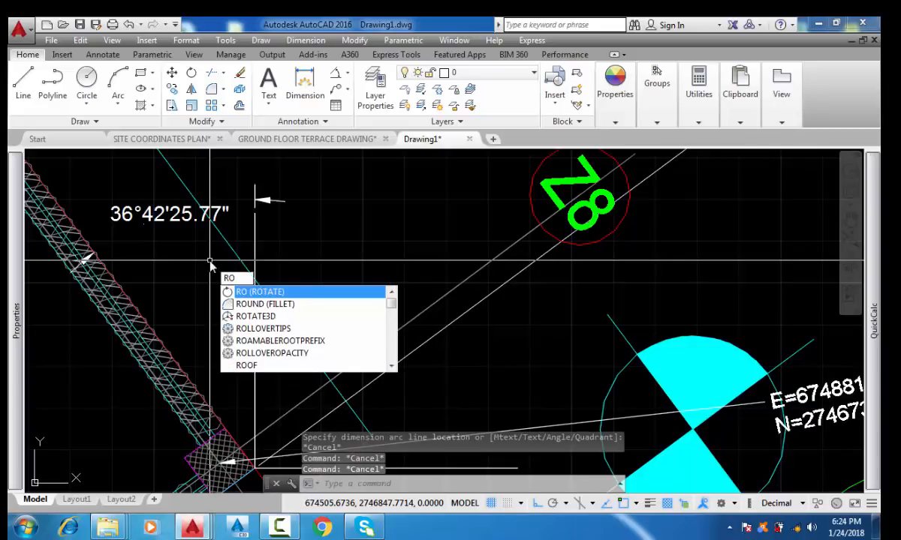
key(Return)
scroll(246, 257, down, 2)
scroll(255, 278, up, 5)
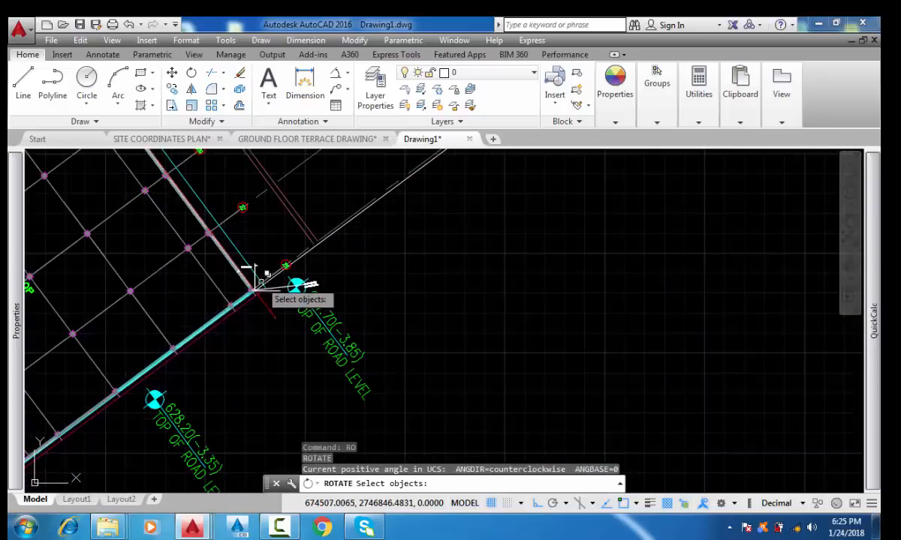
scroll(255, 278, down, 6)
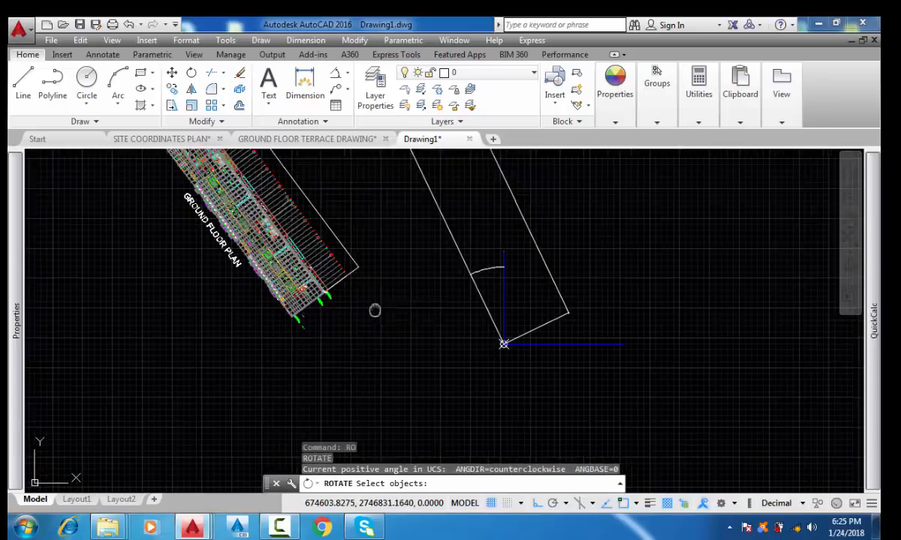
middle_drag(374, 310, 388, 315)
scroll(388, 311, down, 2)
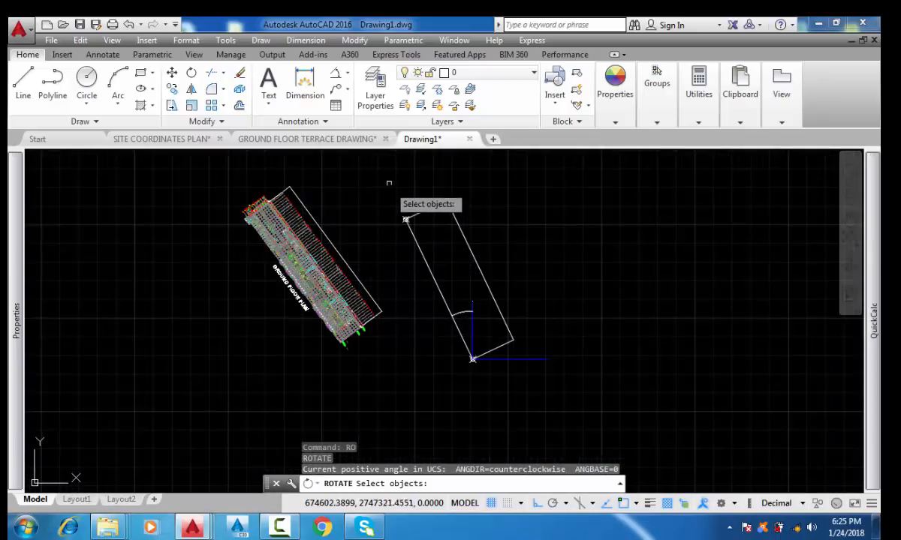
click(383, 158)
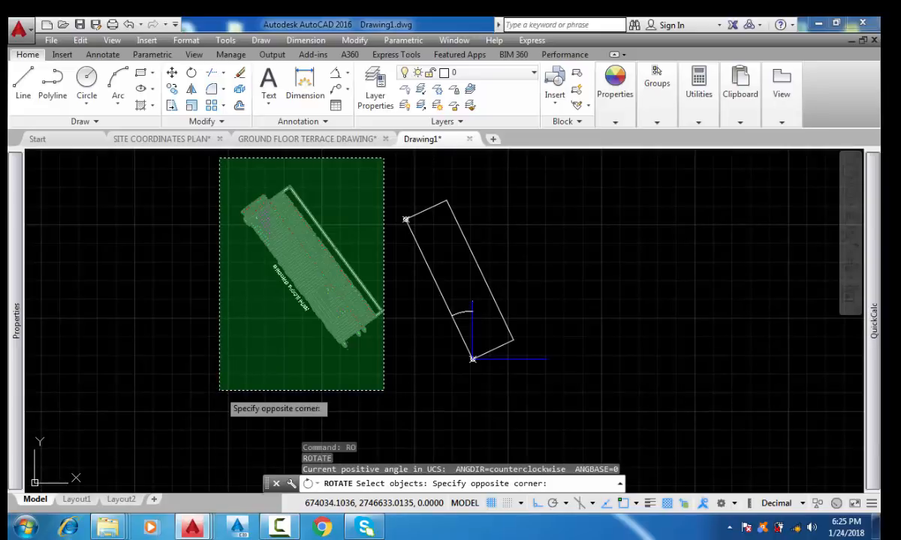
click(219, 390)
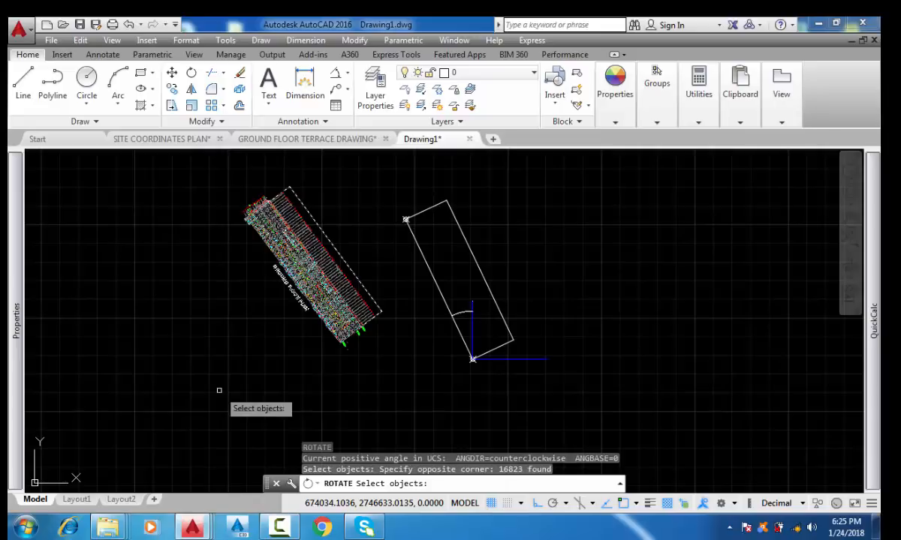
key(Return)
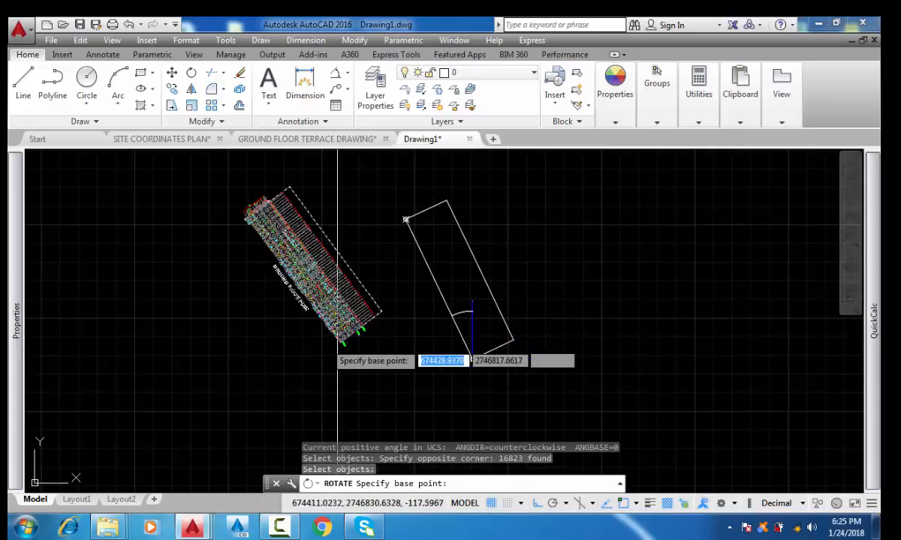
Set the rotation base point at the corner column's outer corner, at the intersection of the two reference lines
scroll(345, 334, up, 8)
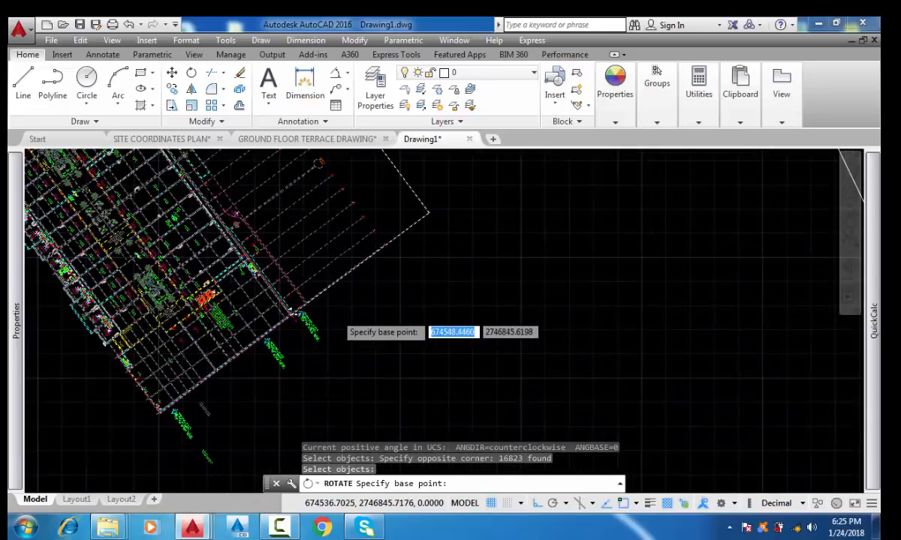
scroll(259, 314, up, 5)
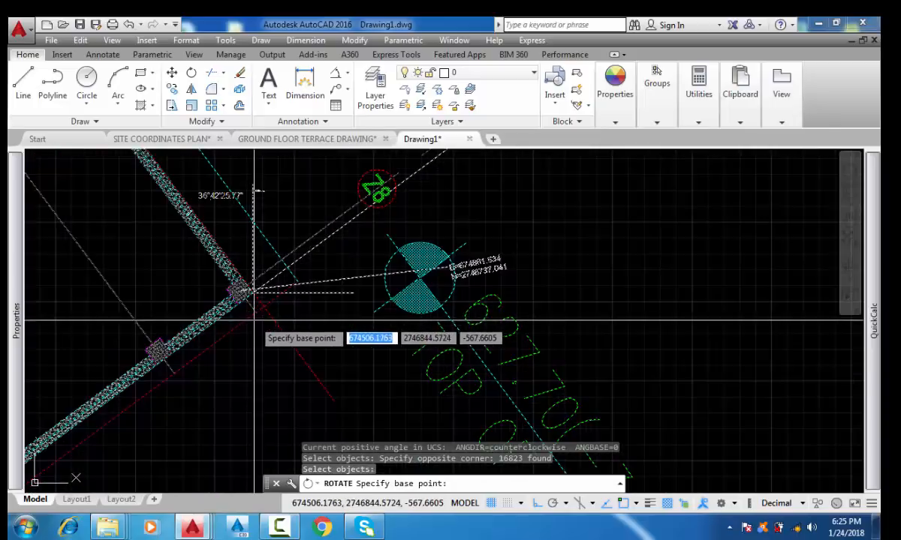
scroll(254, 321, up, 5)
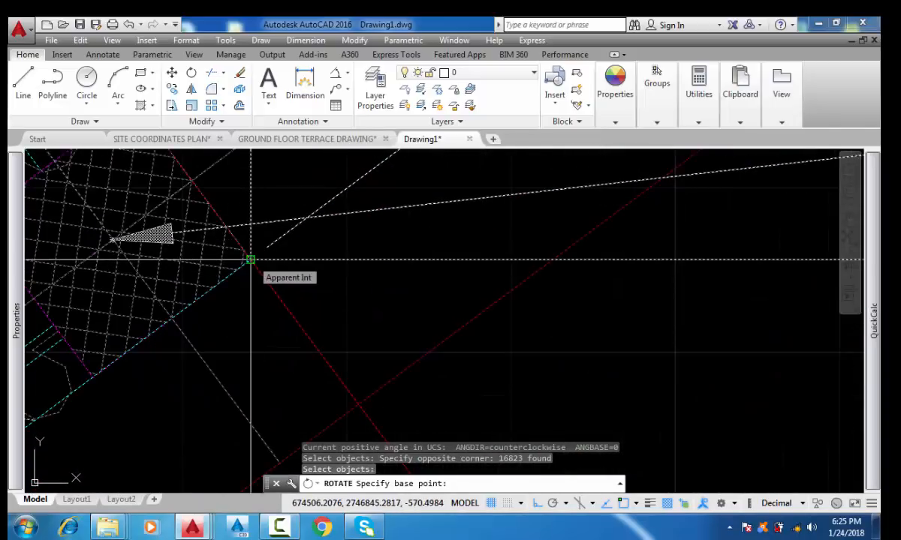
click(251, 260)
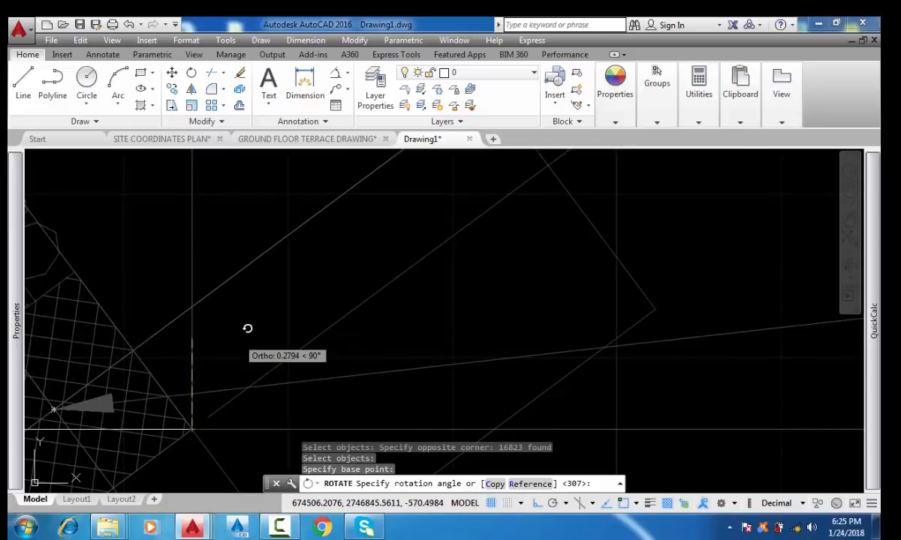
Rotate the ground floor plan by -11d9'52.14" about the corner column's outer corner
text(-11)
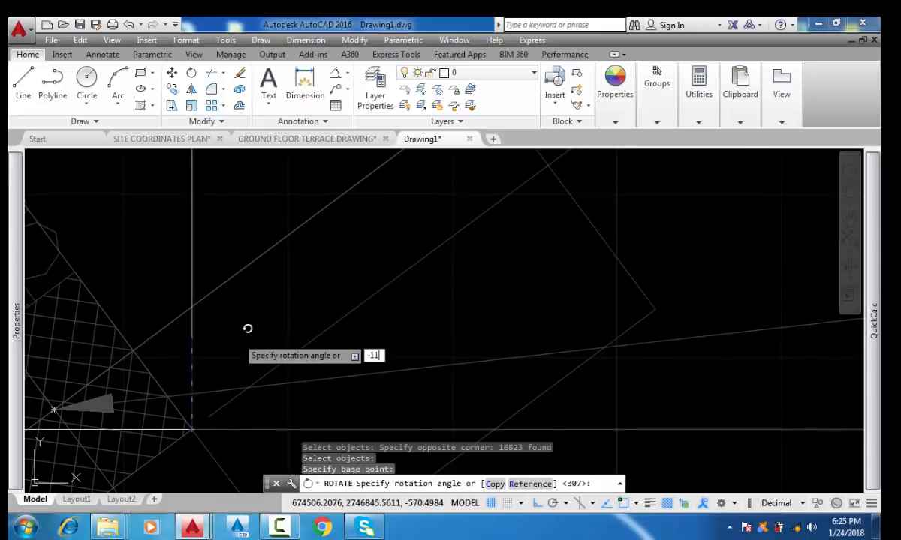
text(d)
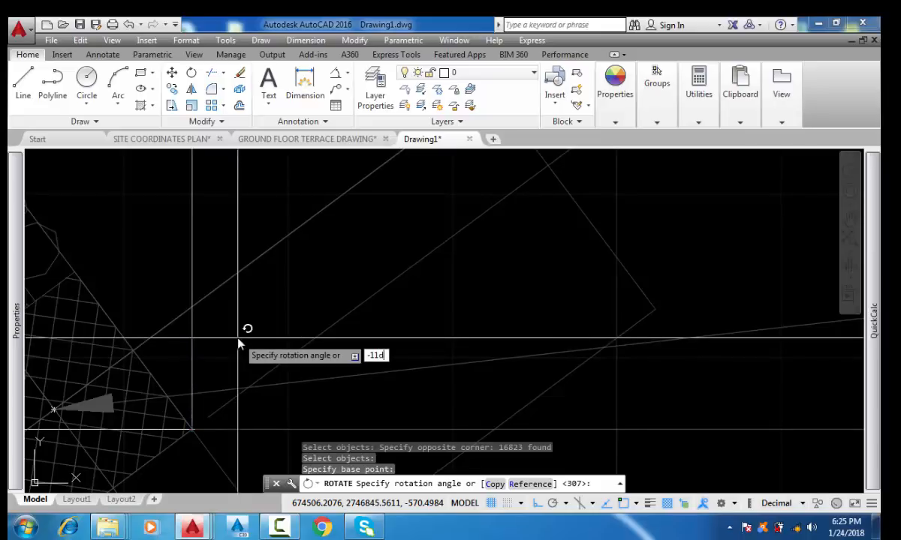
text(9)
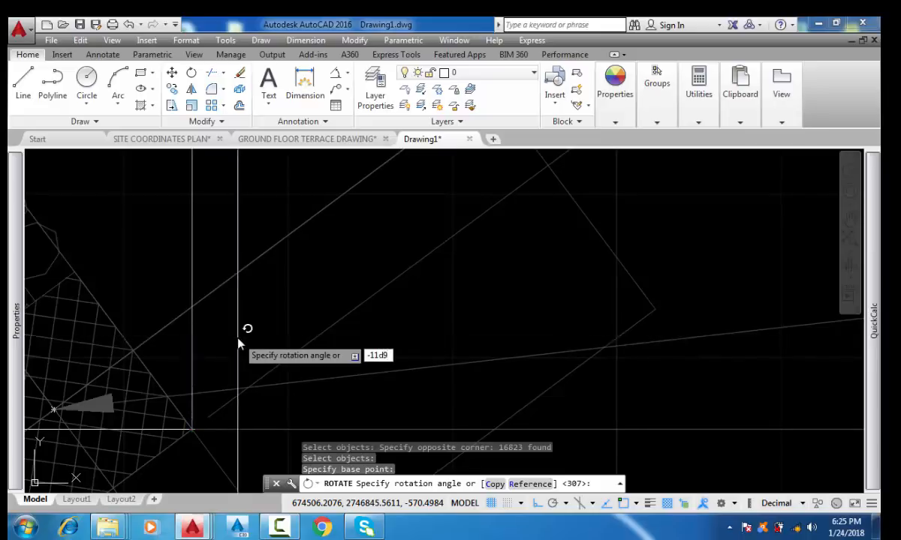
text(')
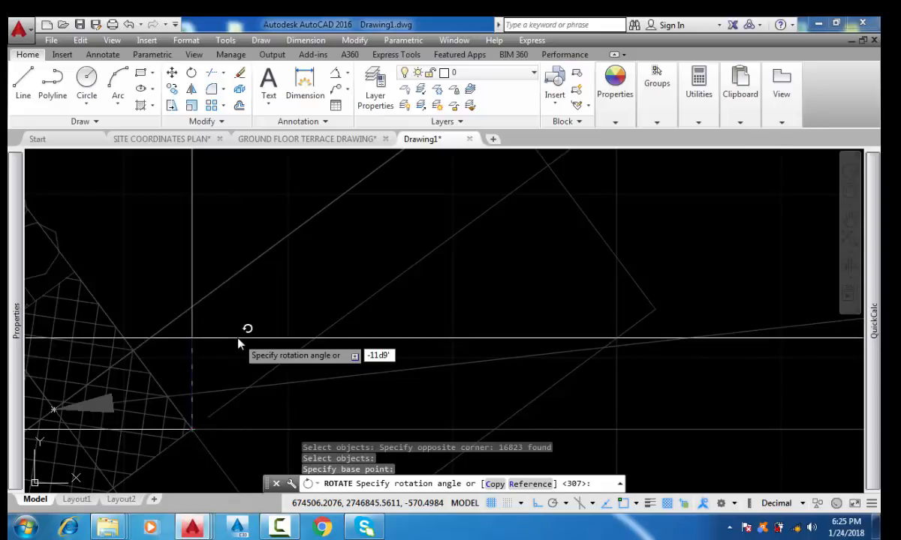
text(52.14")
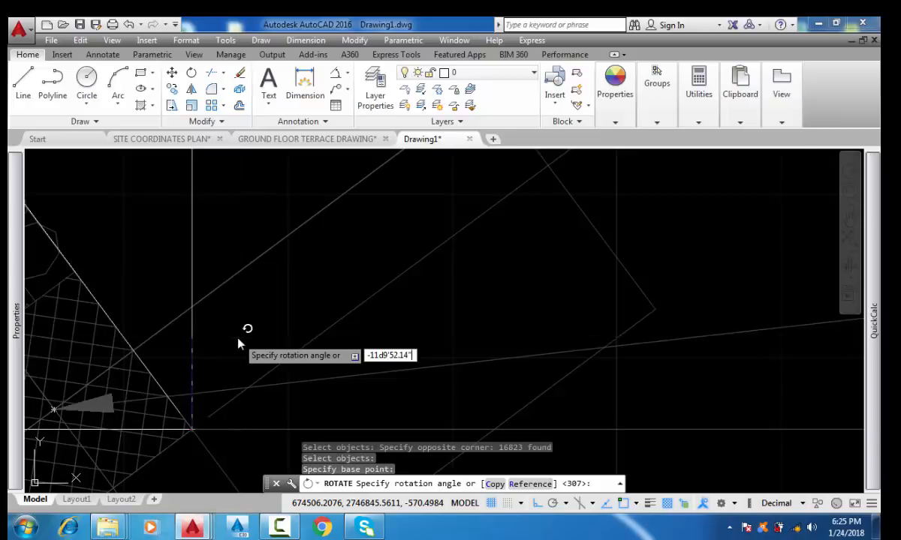
key(Return)
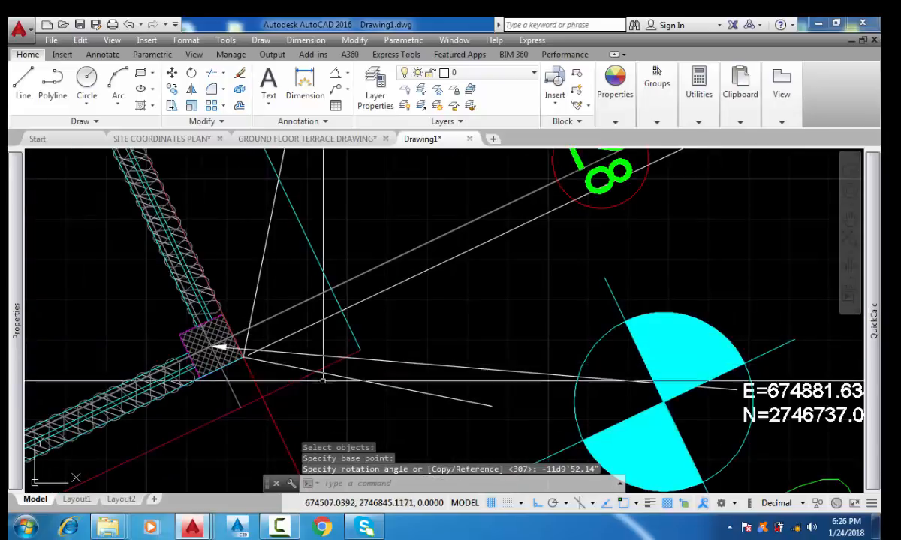
scroll(323, 380, down, 5)
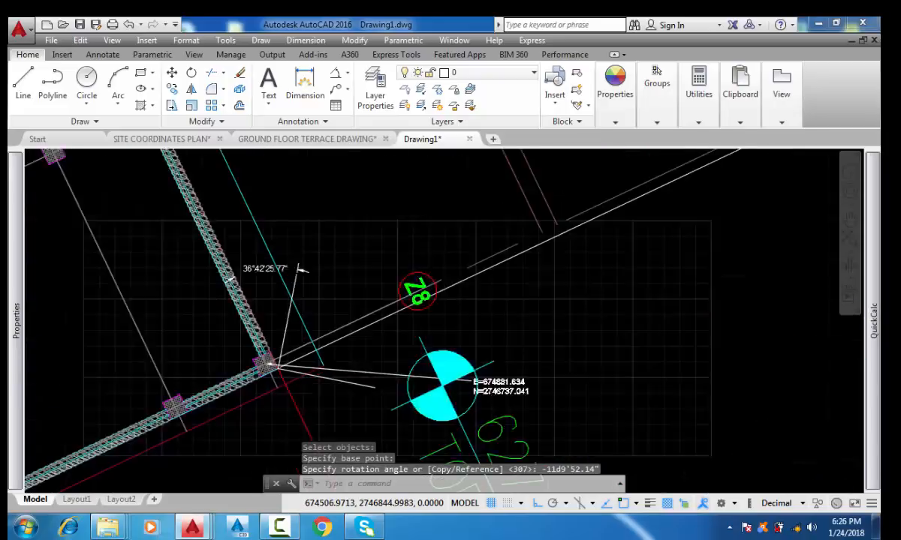
scroll(282, 367, up, 1)
scroll(296, 361, up, 4)
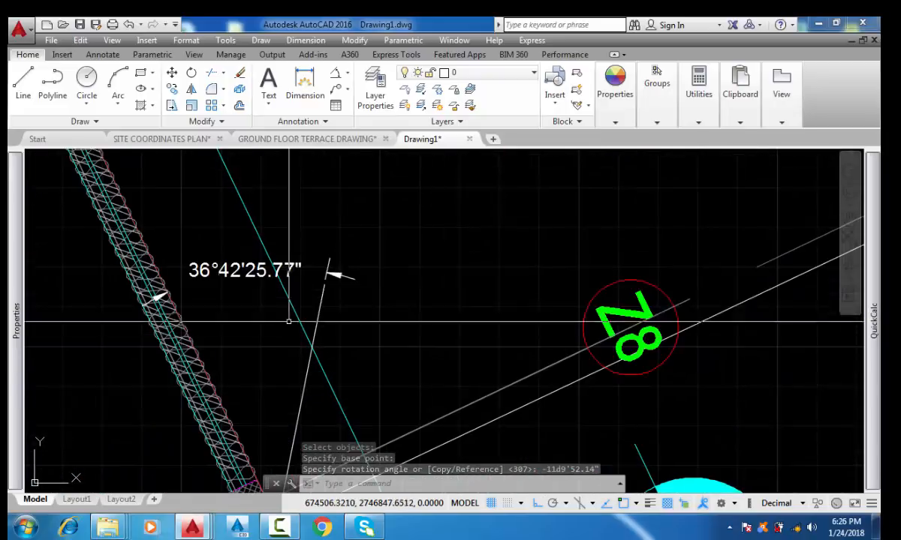
click(336, 75)
scroll(338, 278, down, 4)
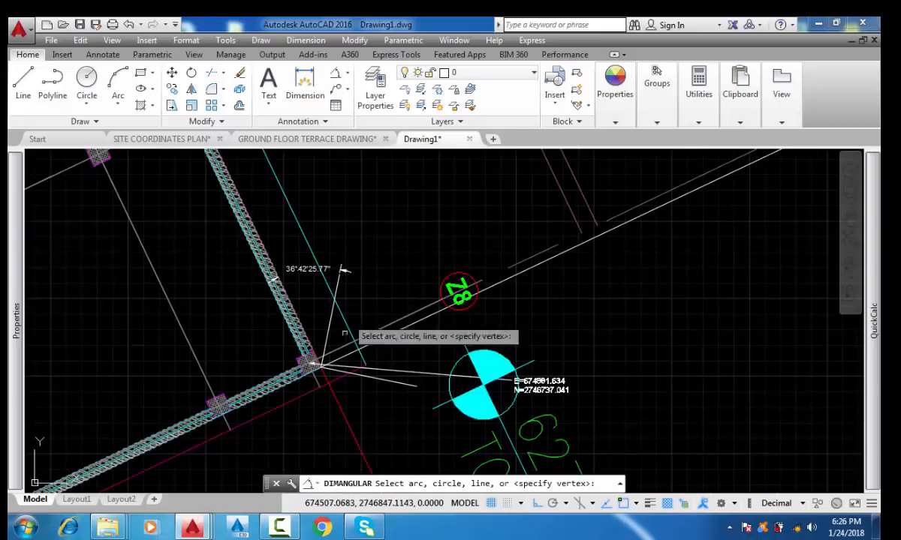
key(Escape)
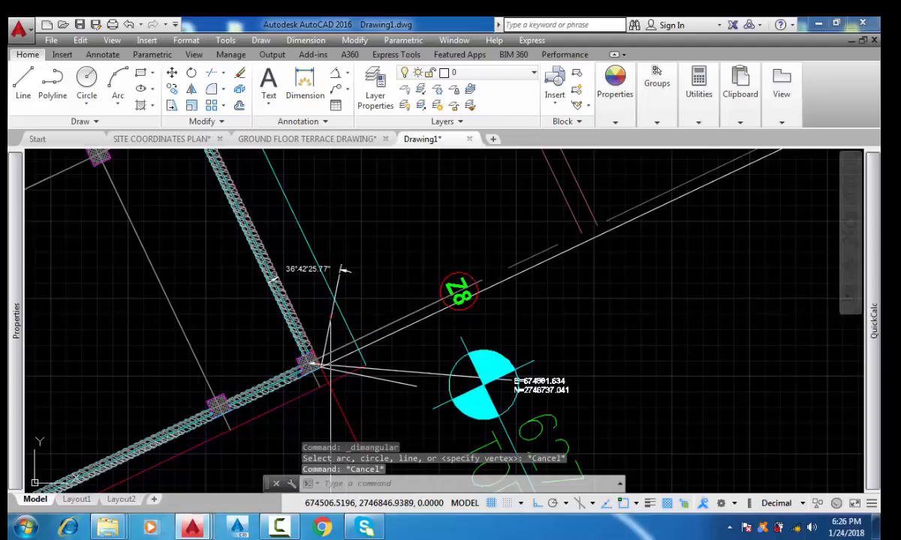
Delete the two rotated reference lines at the corner column and draw a vertical line about 1.9 units up from its outer corner
click(333, 278)
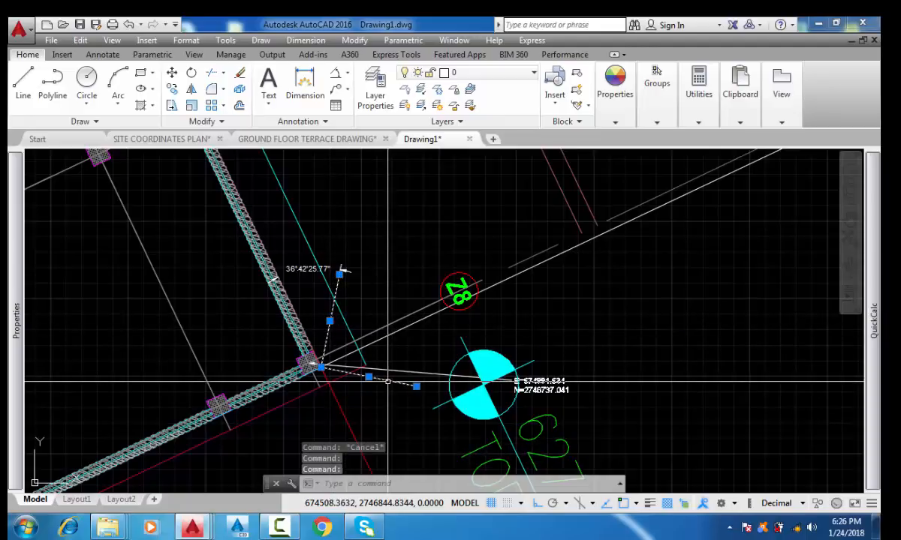
key(Delete)
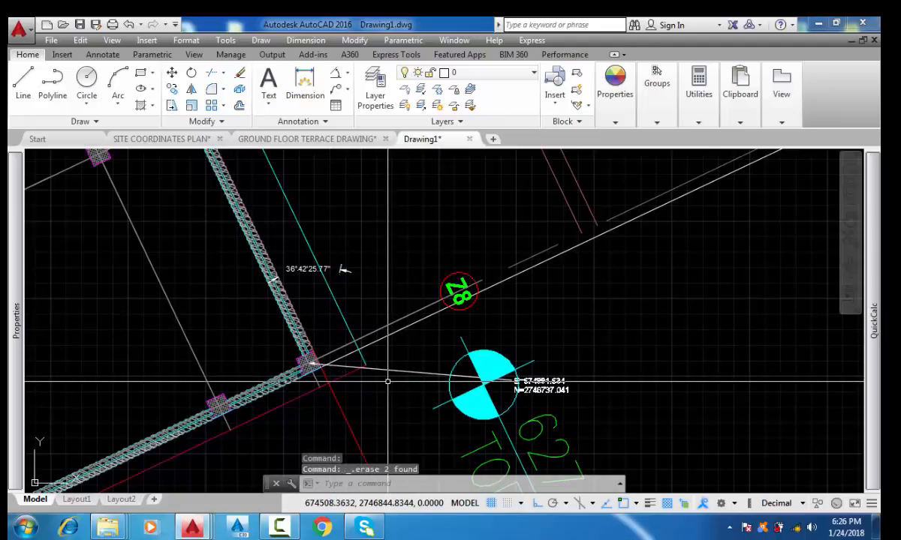
click(22, 84)
scroll(309, 308, up, 5)
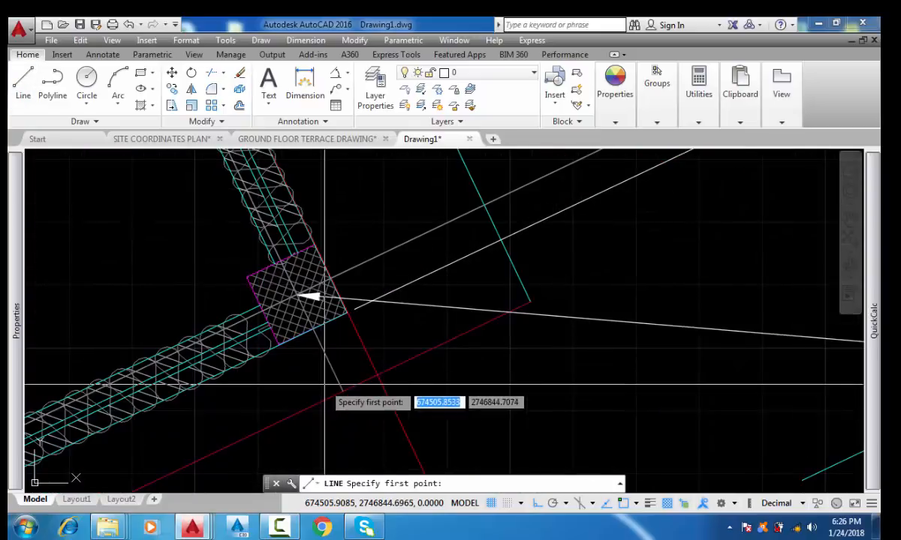
scroll(340, 326, up, 4)
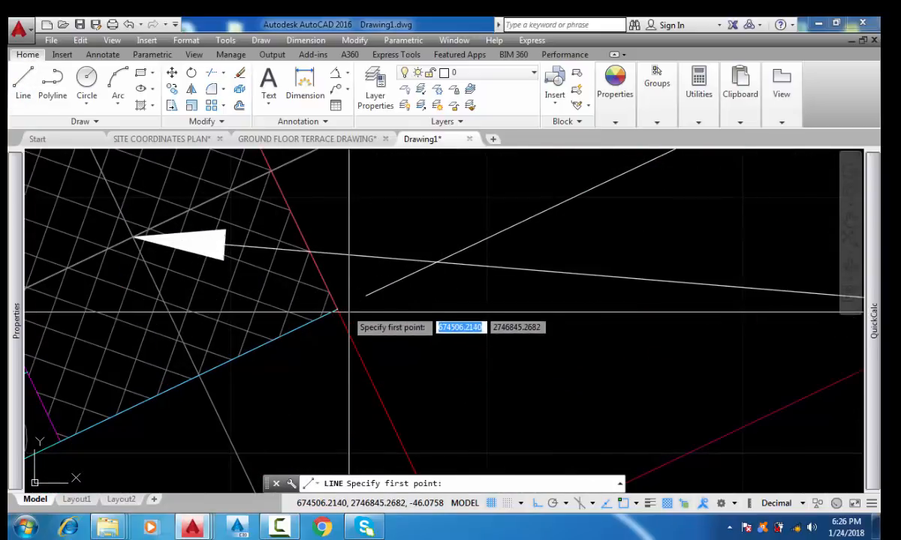
click(336, 308)
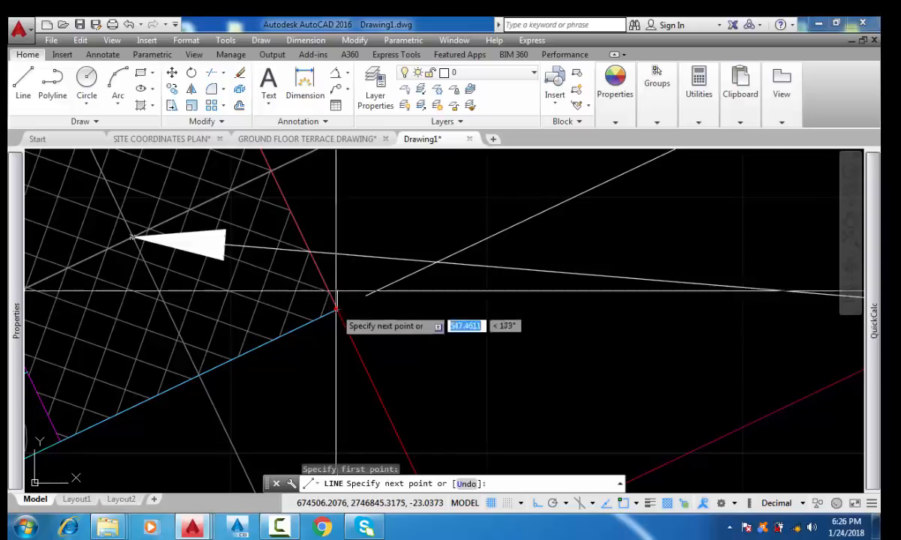
scroll(336, 220, down, 4)
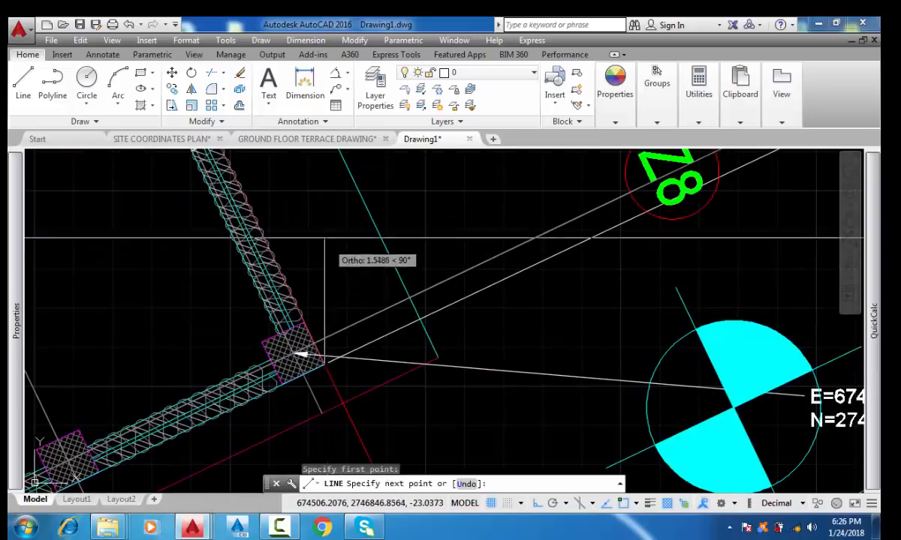
click(325, 211)
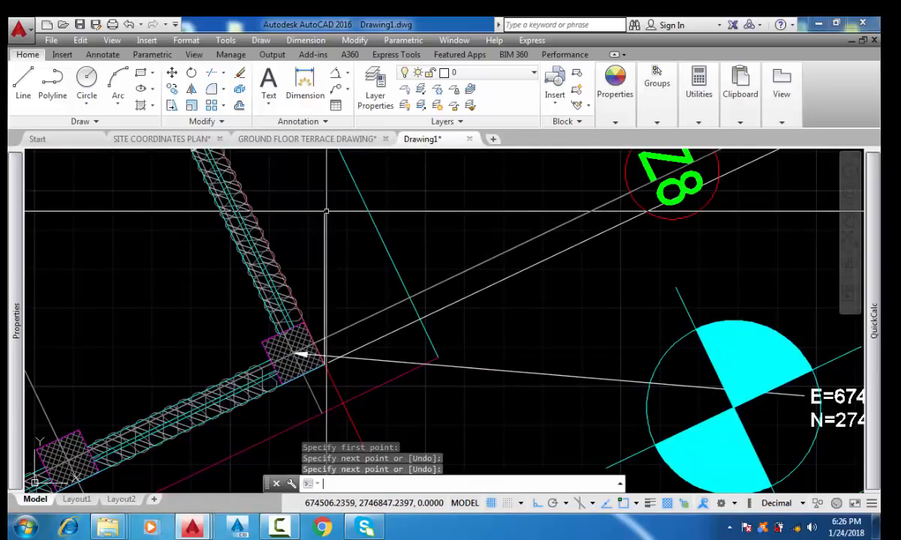
key(Return)
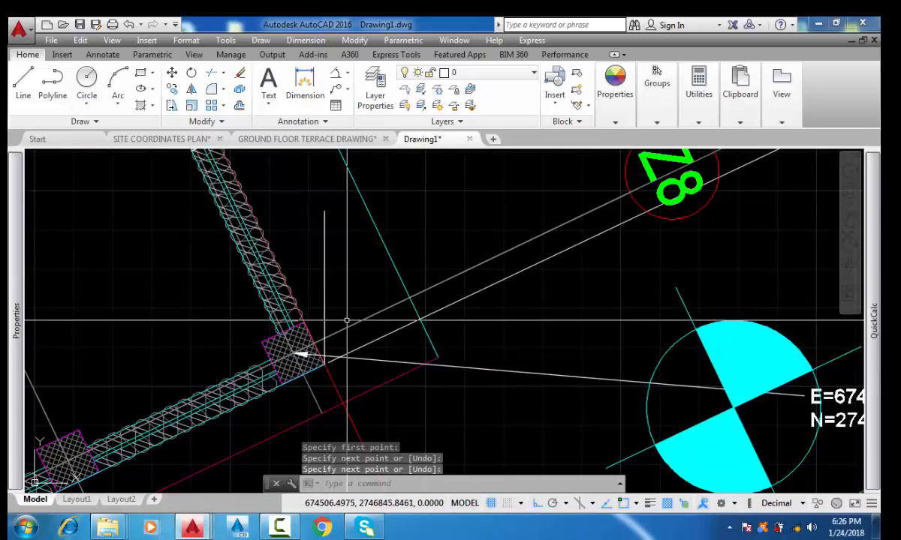
Dimension the angle between the new vertical line and the outer wall line, placing it just below the old angular dimension
click(335, 72)
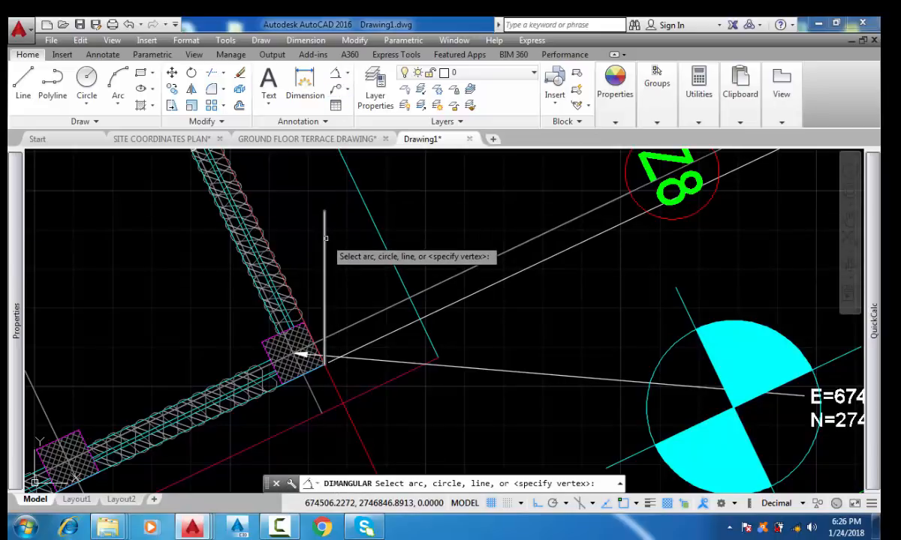
click(325, 238)
scroll(296, 256, up, 5)
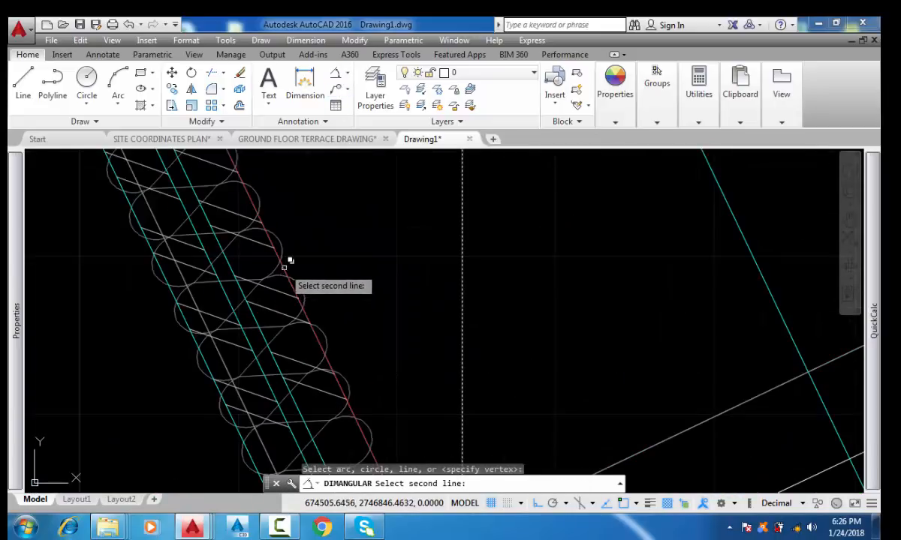
click(286, 262)
click(344, 319)
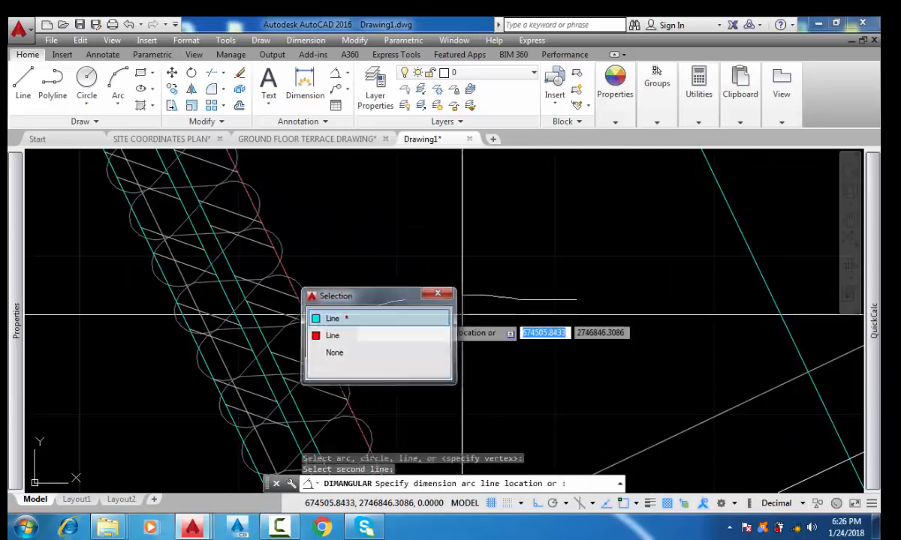
scroll(460, 297, down, 3)
scroll(420, 271, up, 3)
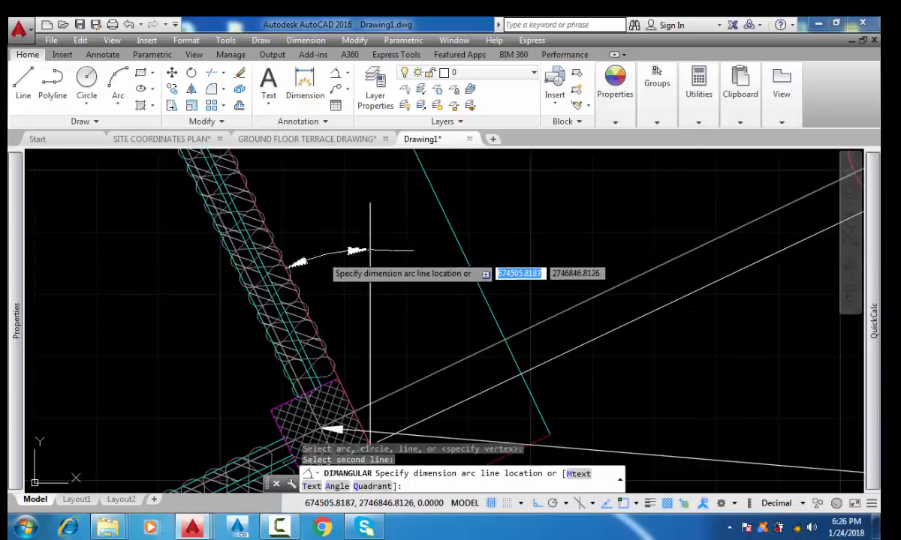
mouse_move(368, 237)
middle_down()
mouse_move(311, 219)
mouse_move(367, 323)
middle_up()
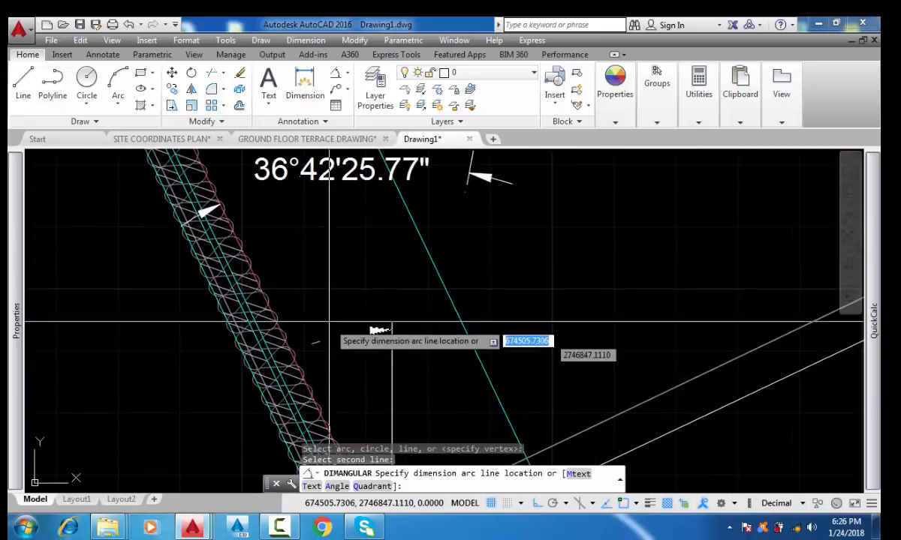
click(328, 259)
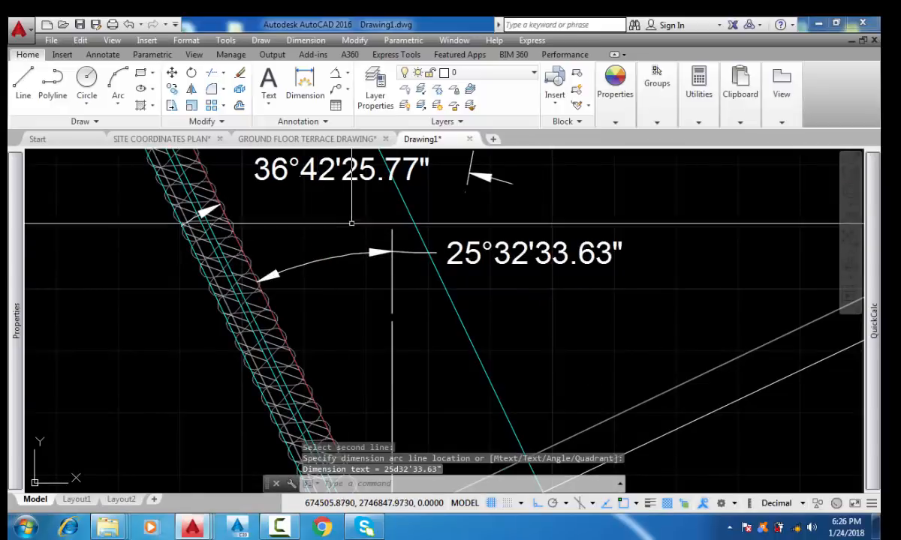
Compare the new angular dimension at the corner column, and the plan's overall tilt, with those of the tilted site rectangle
middle_drag(314, 196, 302, 255)
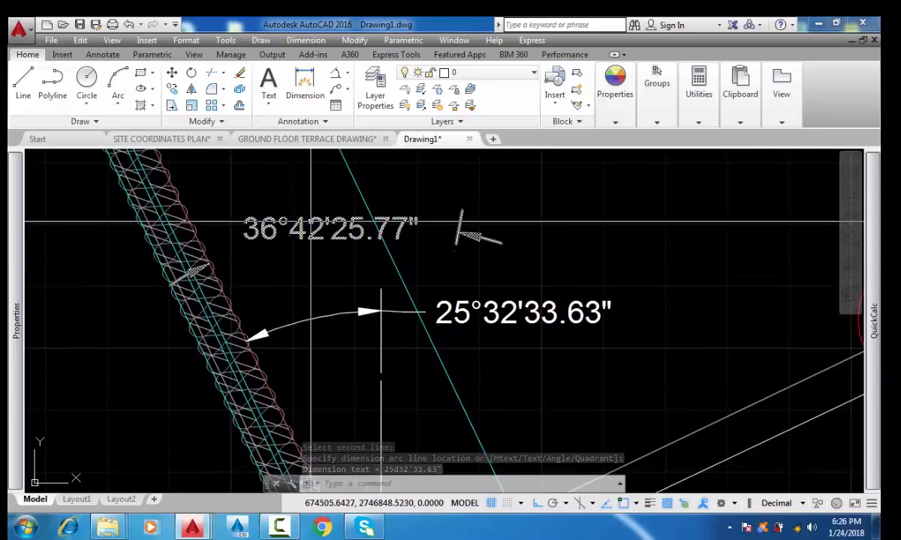
scroll(229, 228, down, 5)
scroll(230, 227, down, 6)
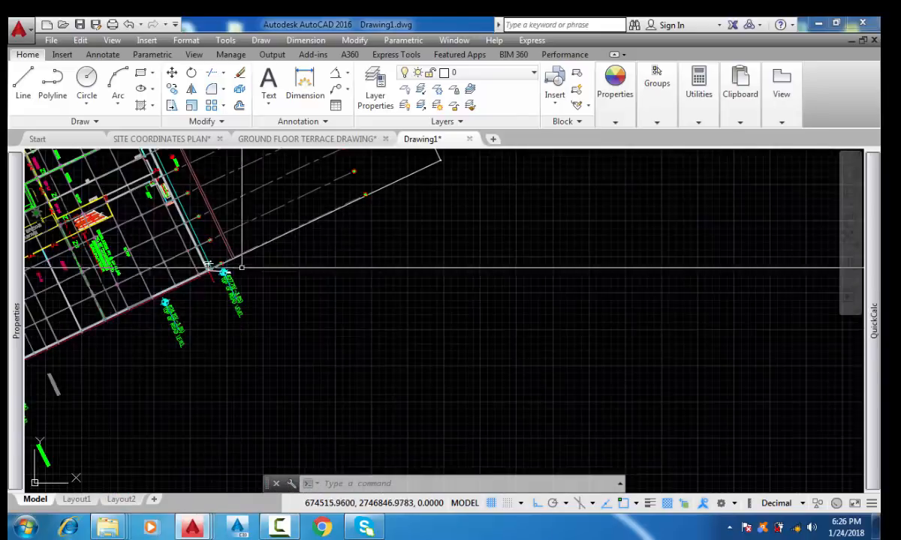
scroll(418, 243, up, 10)
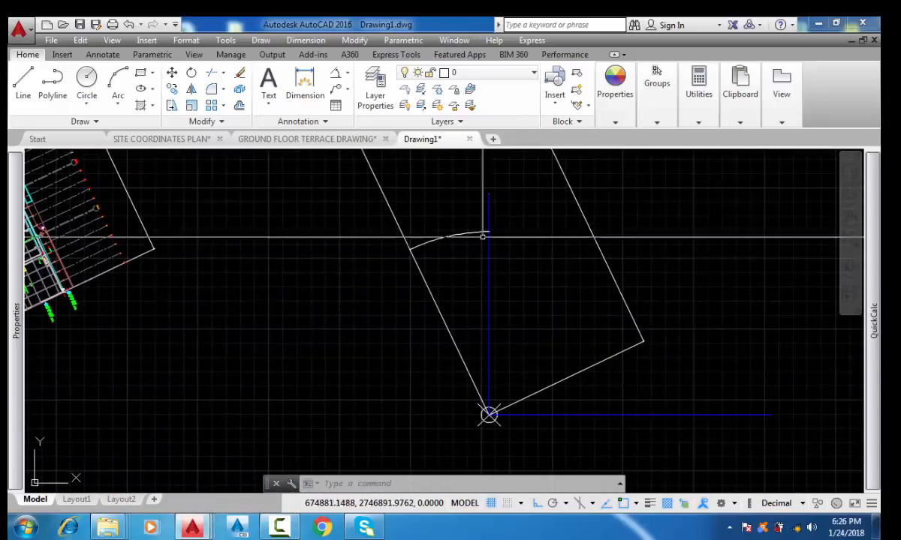
scroll(417, 243, up, 8)
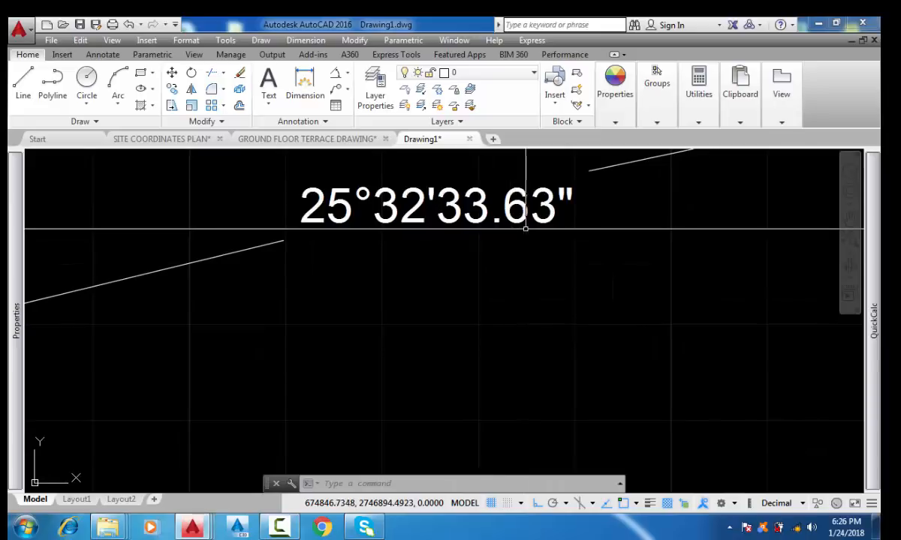
scroll(529, 229, down, 6)
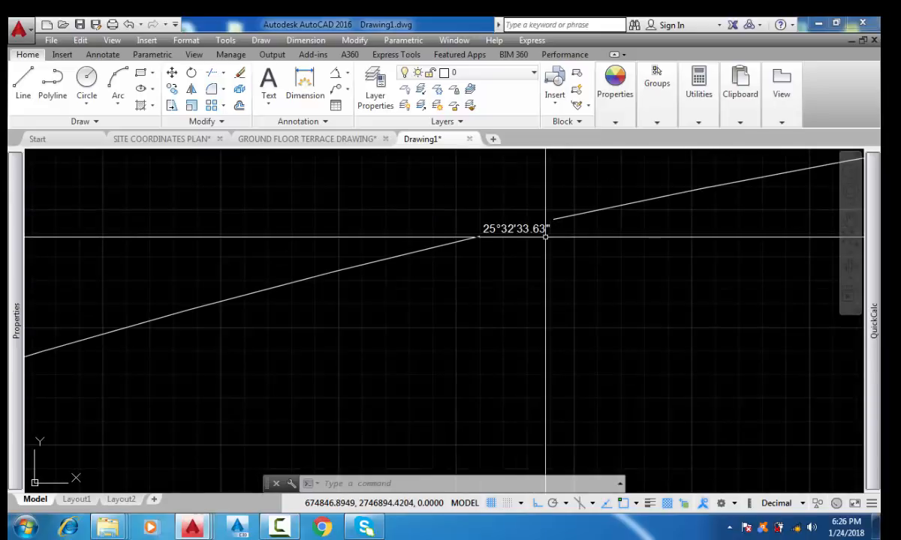
scroll(545, 237, down, 4)
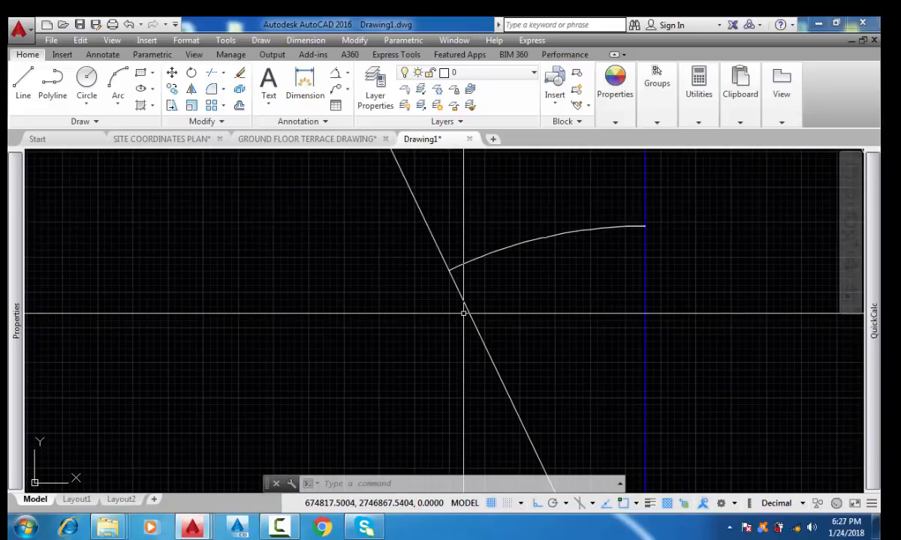
scroll(464, 314, down, 6)
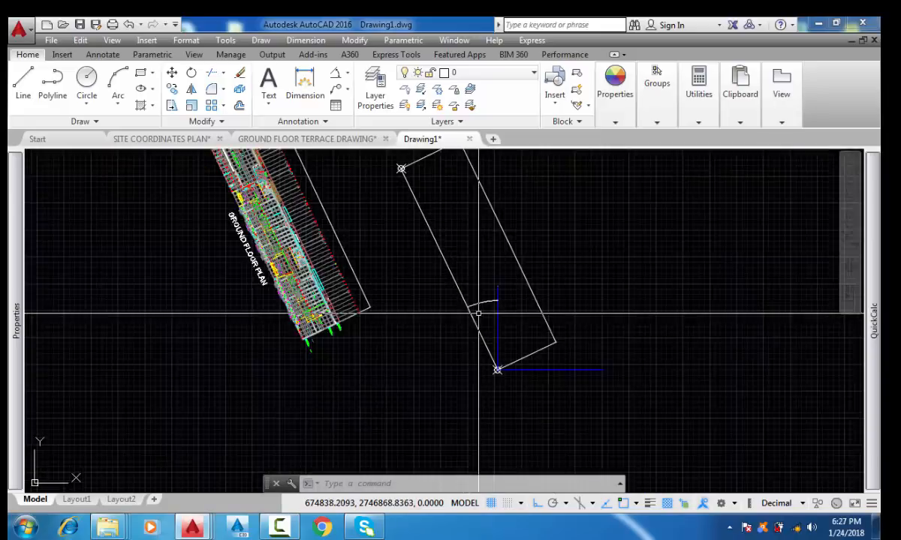
scroll(397, 306, up, 2)
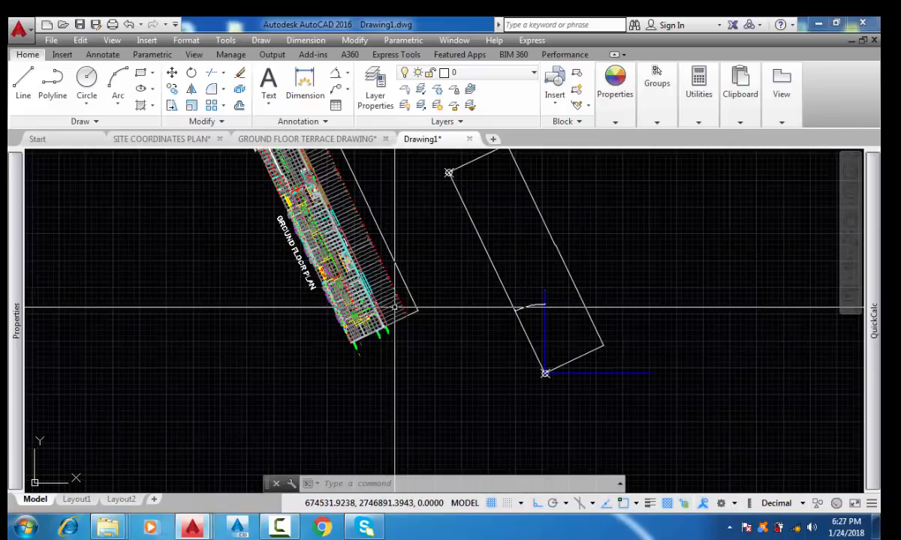
mouse_move(372, 250)
middle_down()
mouse_move(353, 328)
mouse_move(354, 316)
middle_up()
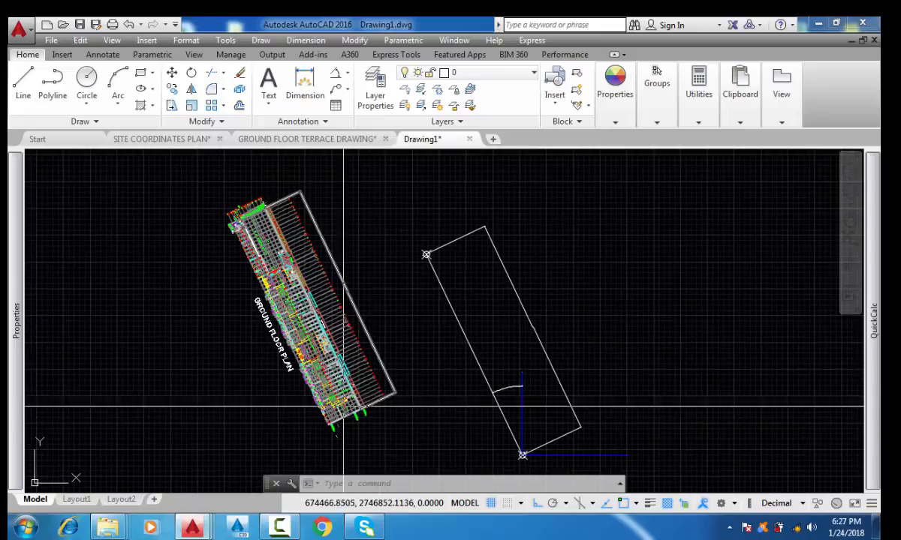
scroll(384, 412, up, 6)
scroll(384, 405, up, 3)
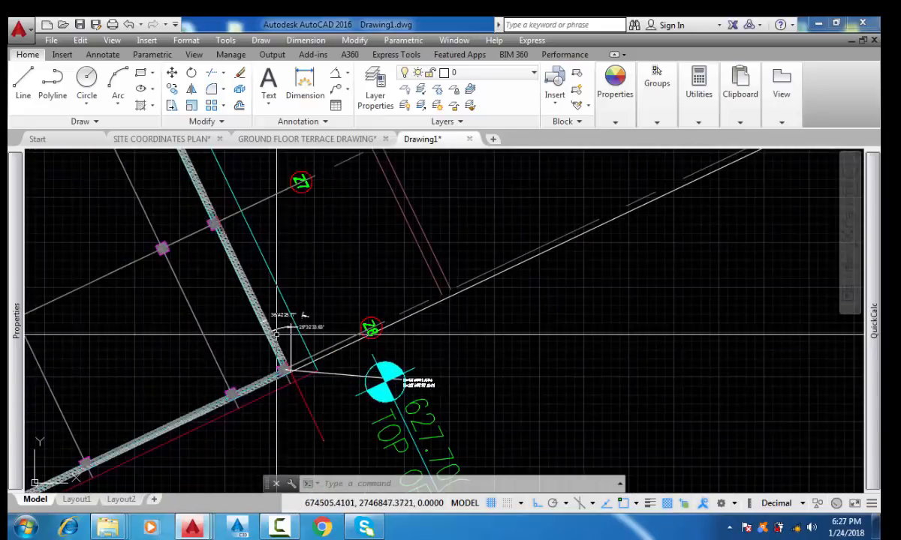
scroll(284, 319, up, 3)
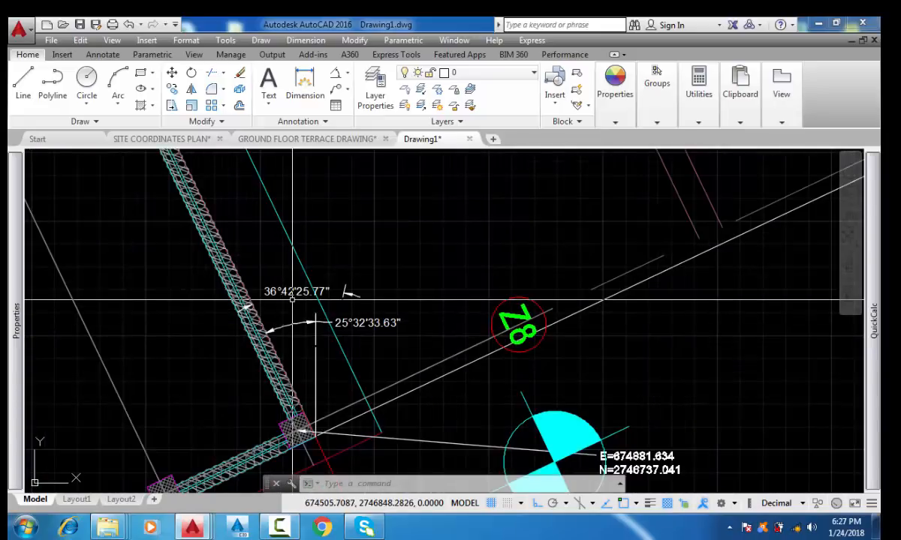
Check the new angular dimension at the plan's corner column against the angular dimension at the site rectangle's lowest corner
scroll(292, 299, down, 10)
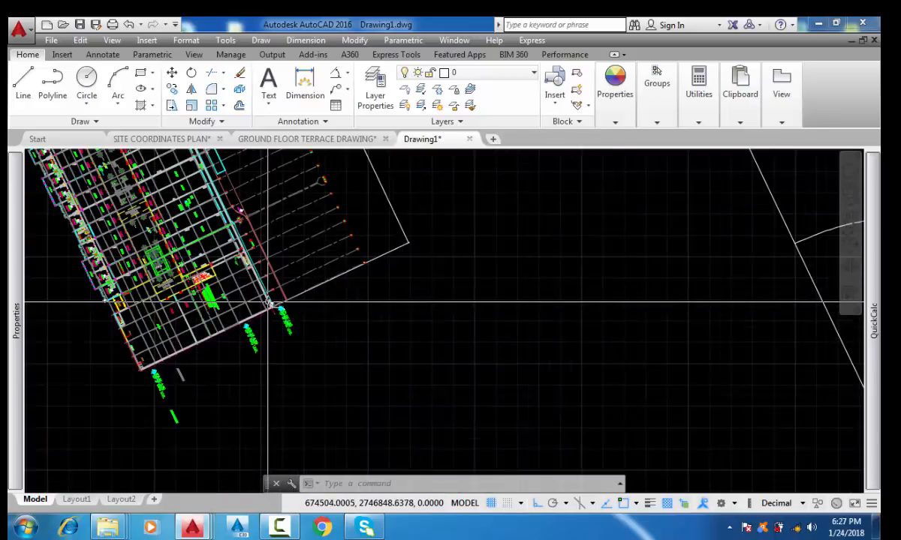
scroll(499, 275, up, 3)
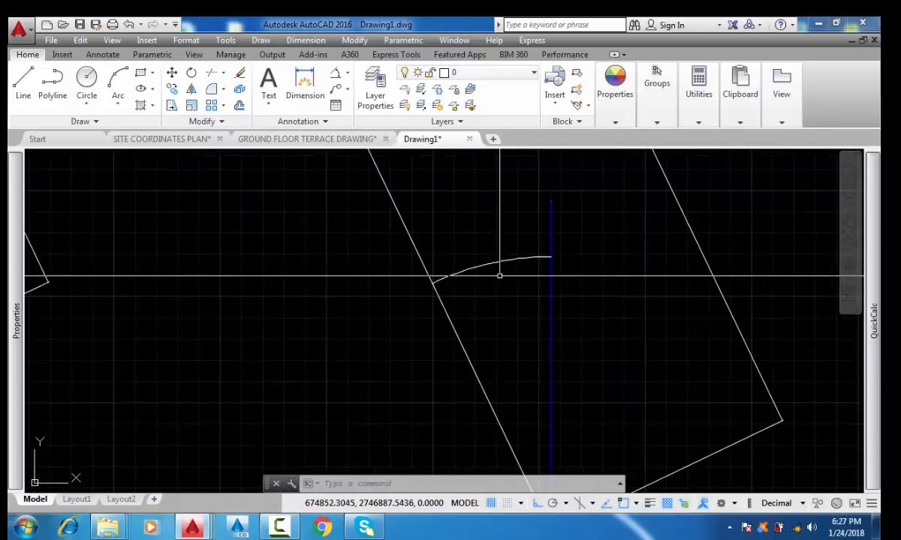
scroll(499, 276, down, 4)
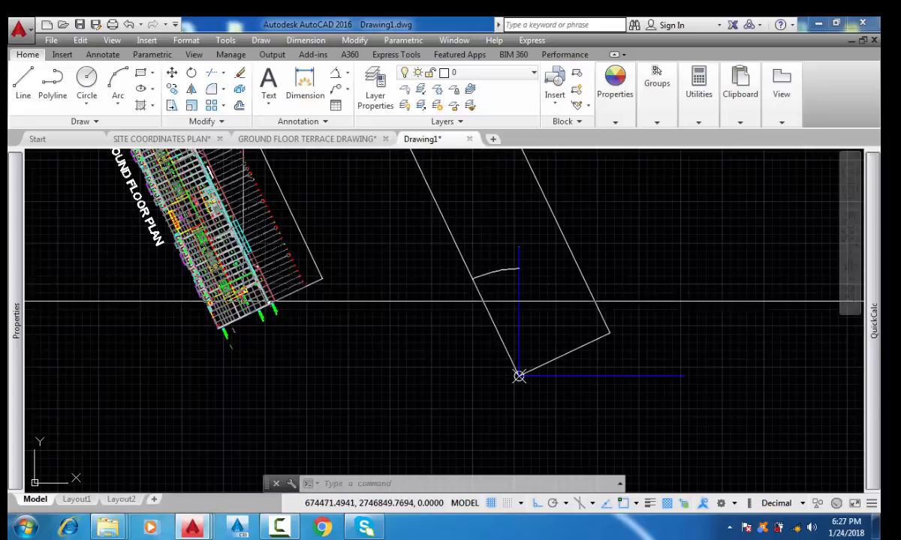
scroll(265, 319, up, 3)
scroll(265, 319, down, 2)
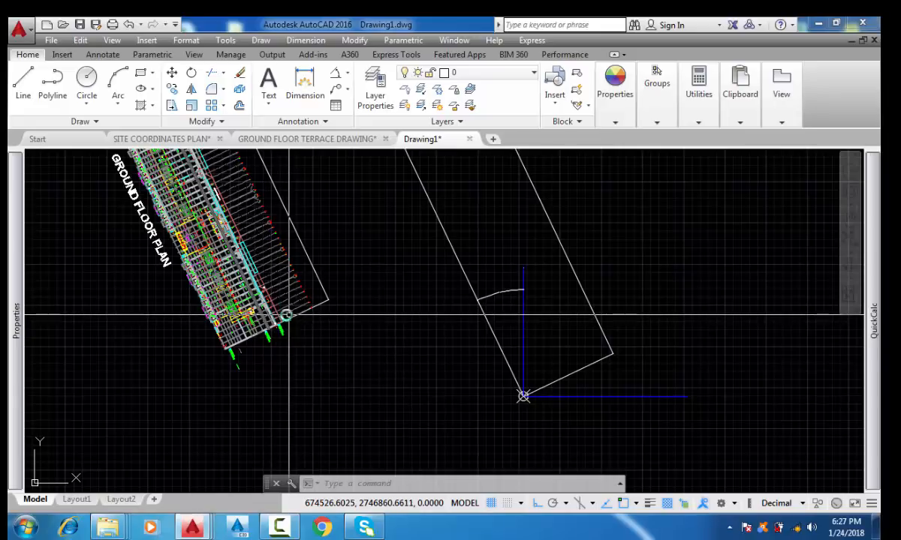
scroll(288, 315, up, 5)
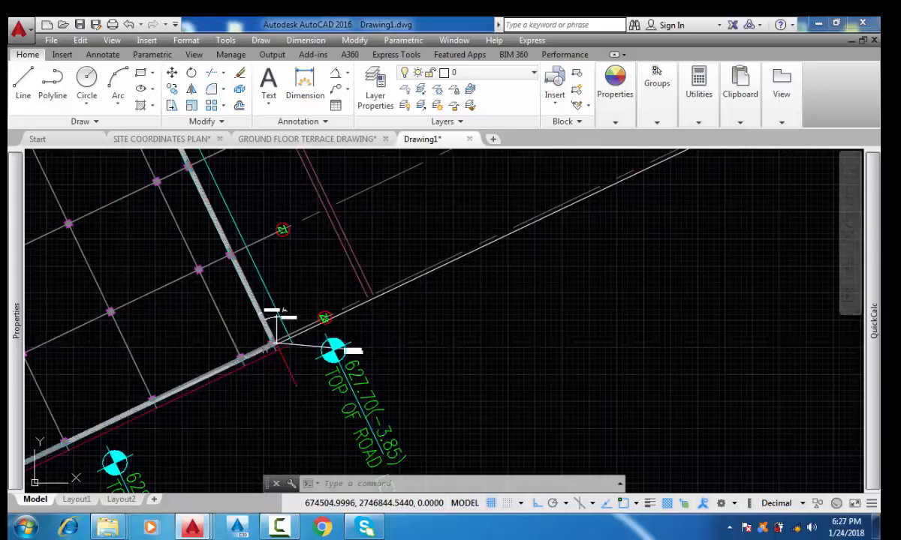
scroll(277, 317, up, 5)
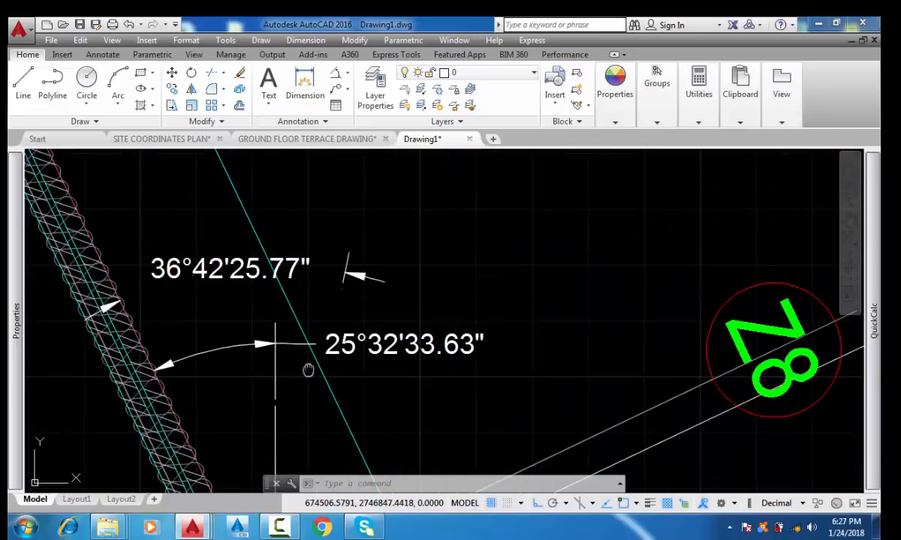
middle_drag(308, 370, 271, 282)
scroll(272, 282, down, 3)
scroll(256, 375, up, 3)
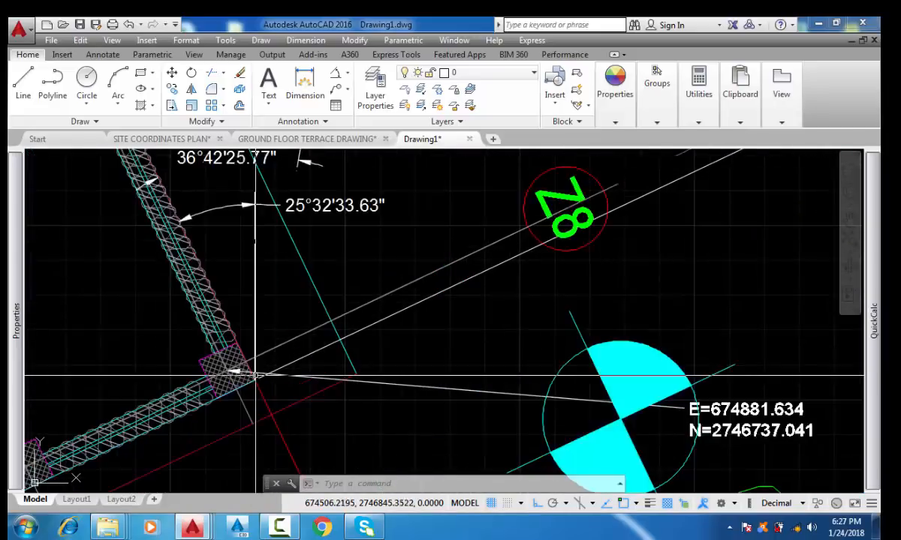
middle_drag(275, 284, 274, 343)
middle_drag(332, 232, 297, 308)
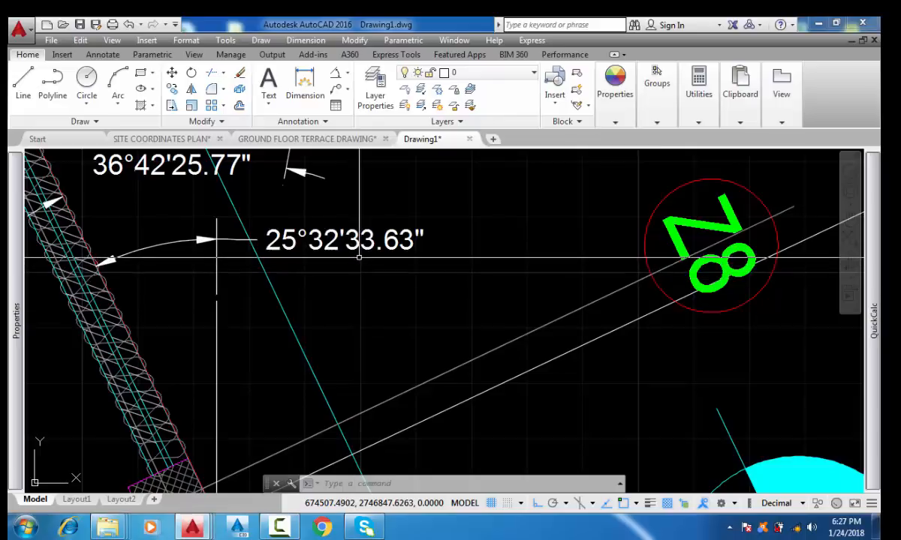
scroll(217, 258, down, 5)
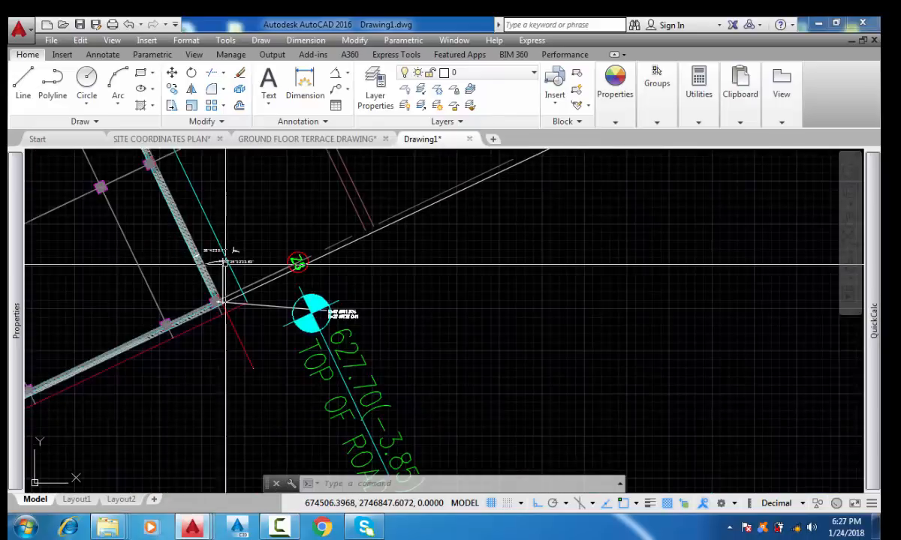
scroll(225, 263, down, 8)
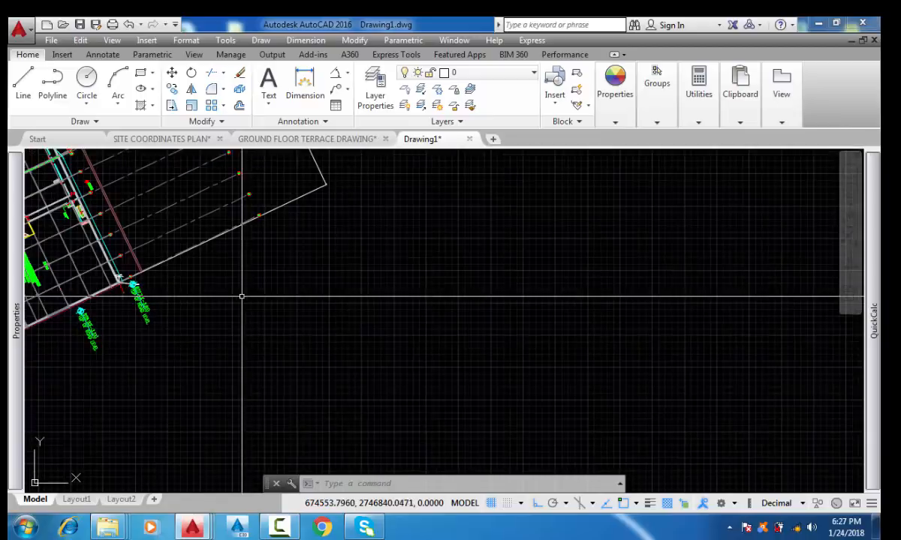
middle_drag(396, 267, 282, 285)
scroll(282, 285, down, 3)
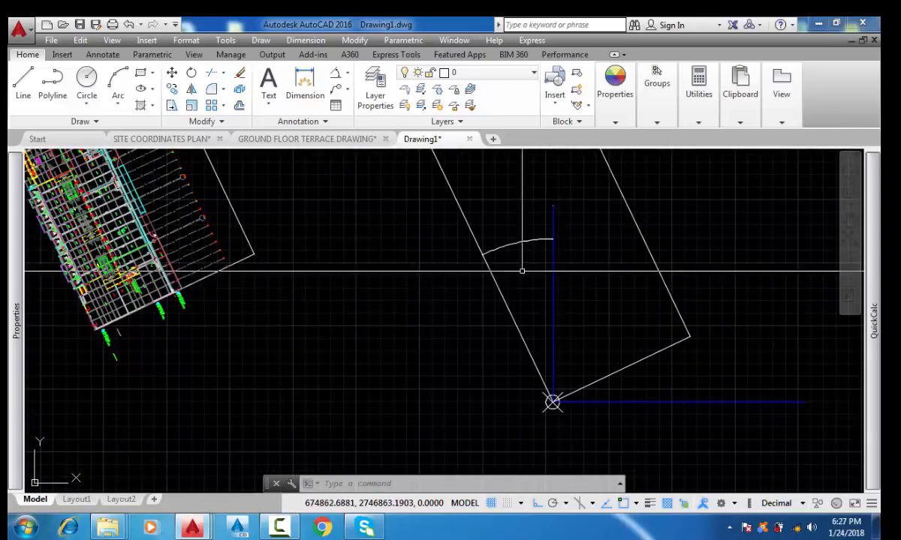
scroll(521, 270, up, 10)
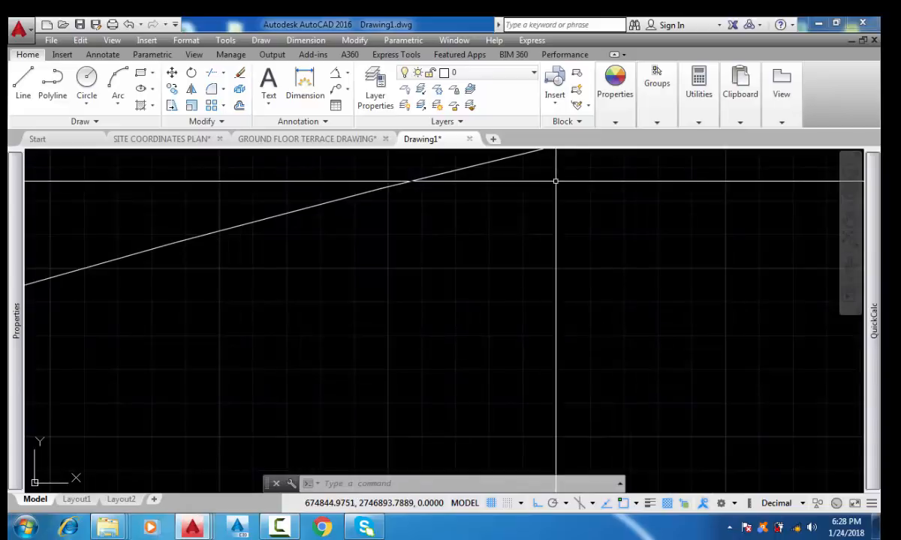
middle_drag(556, 181, 534, 244)
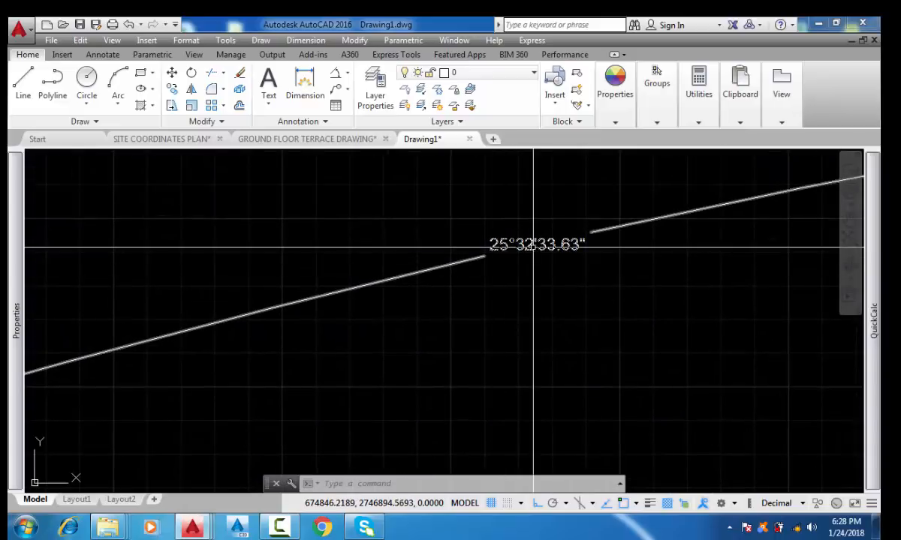
scroll(527, 243, down, 8)
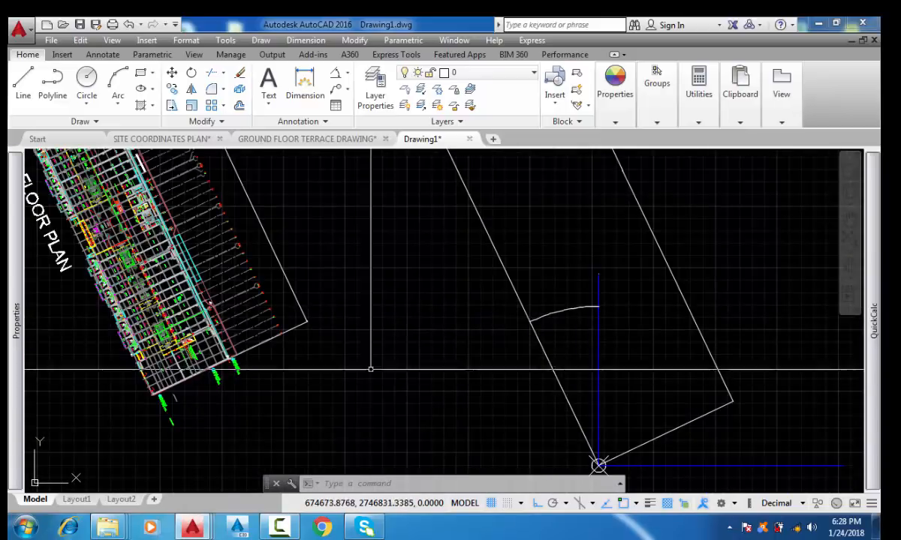
Delete both angular dimensions and the vertical reference line at the plan's corner column
scroll(229, 351, up, 4)
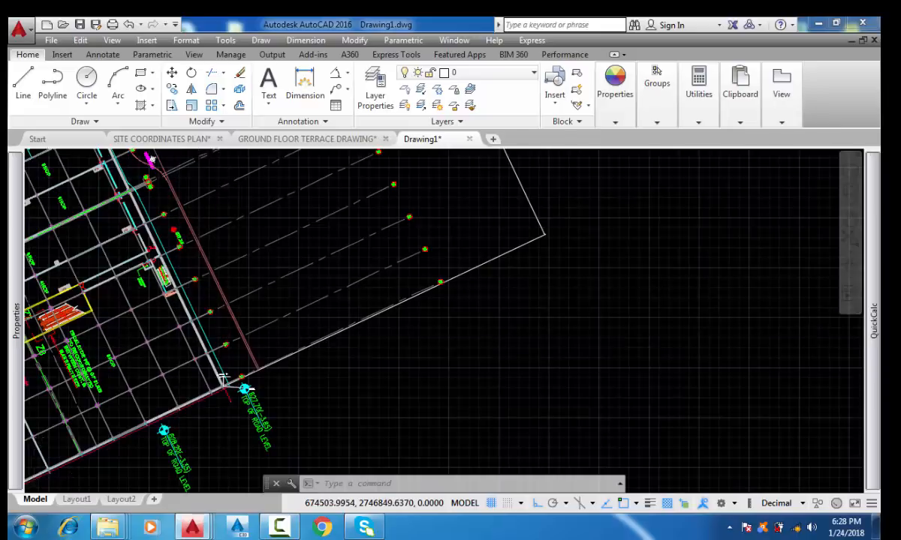
scroll(224, 377, up, 4)
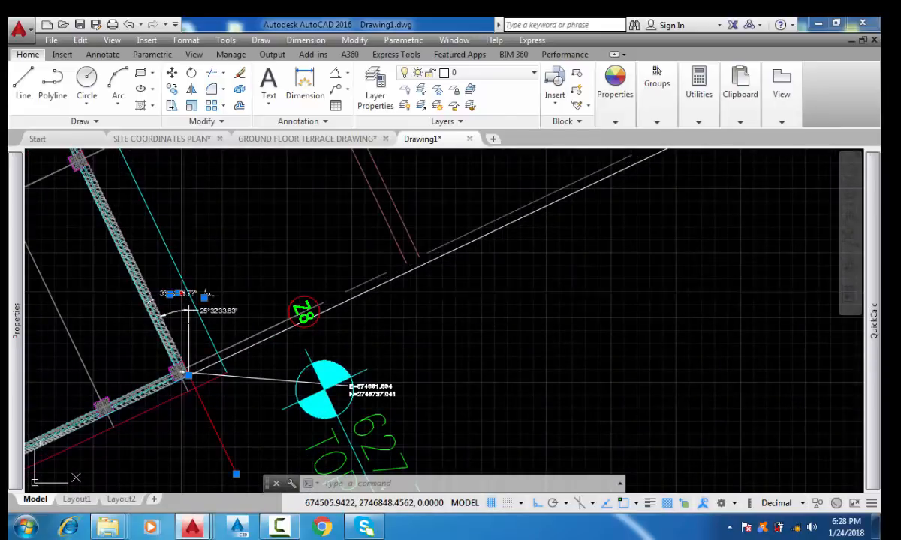
scroll(183, 294, up, 4)
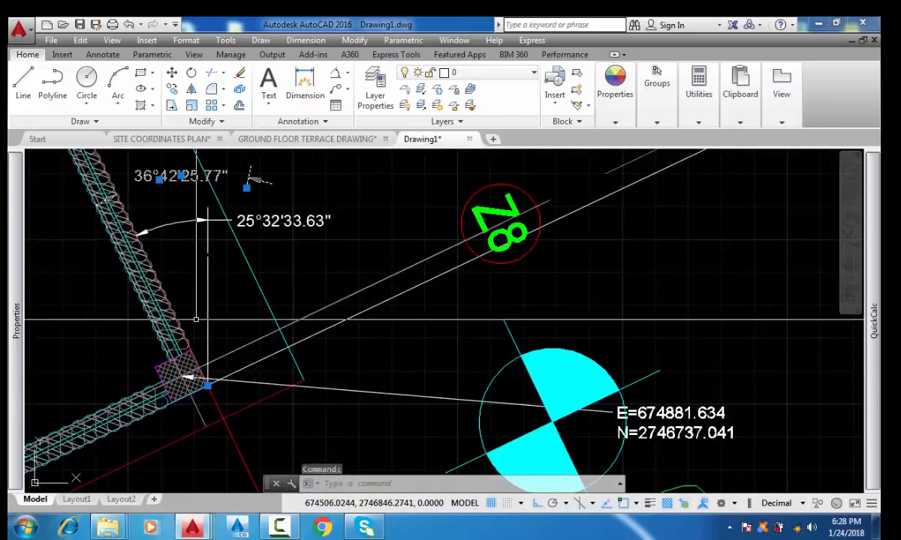
click(212, 259)
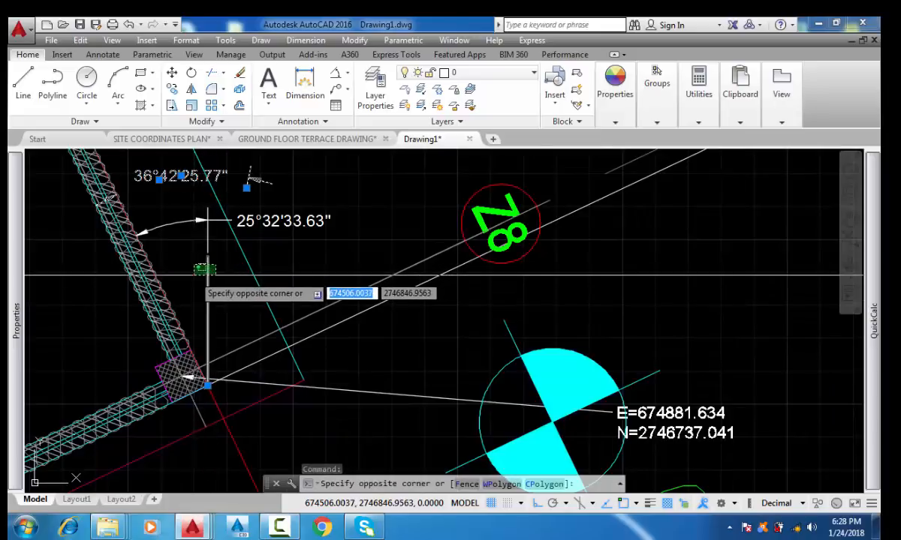
click(195, 275)
key(Delete)
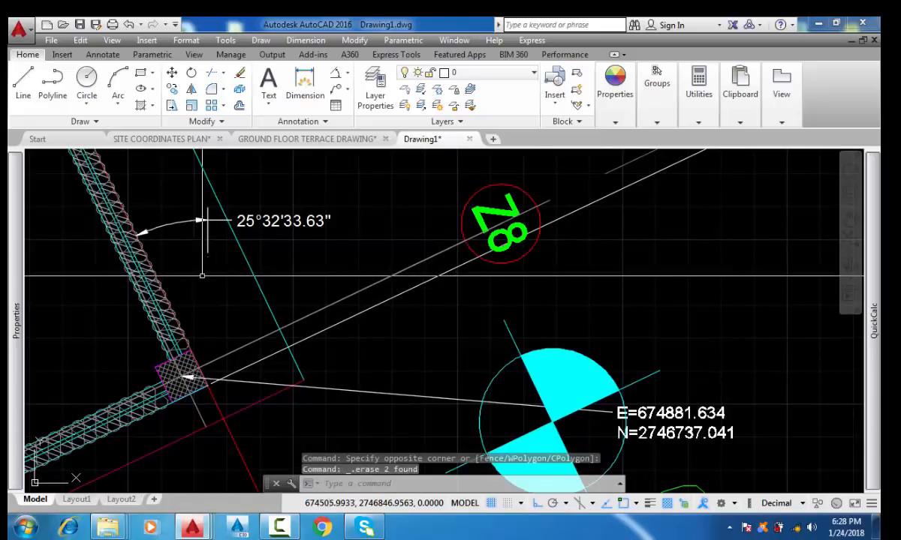
click(300, 204)
click(286, 233)
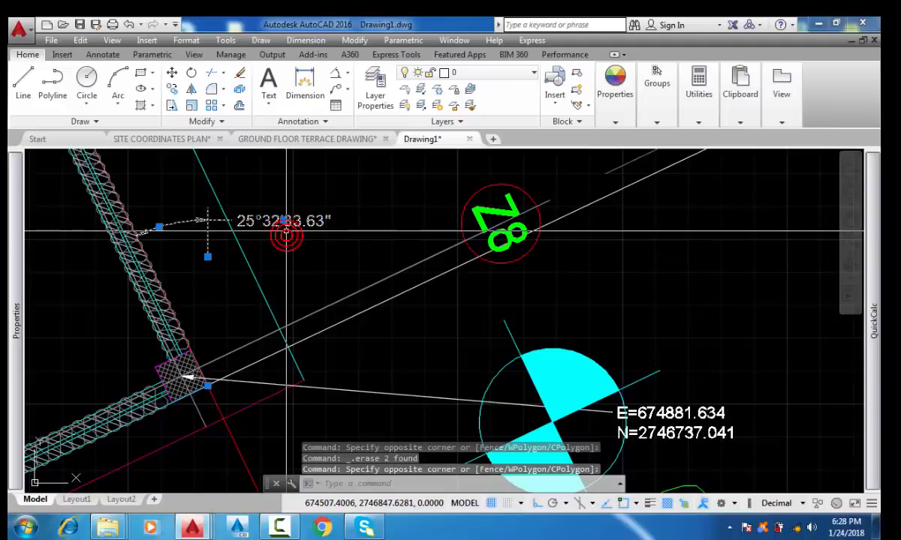
key(Delete)
Move the whole ground floor plan from the corner column's outer corner onto the point marker at the site rectangle's lowest corner
scroll(289, 300, down, 6)
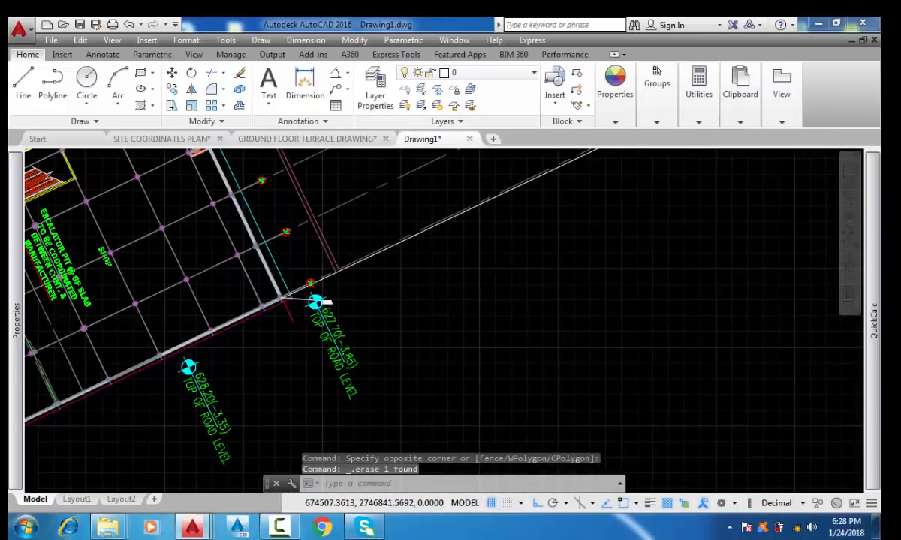
scroll(291, 346, down, 2)
scroll(312, 365, down, 2)
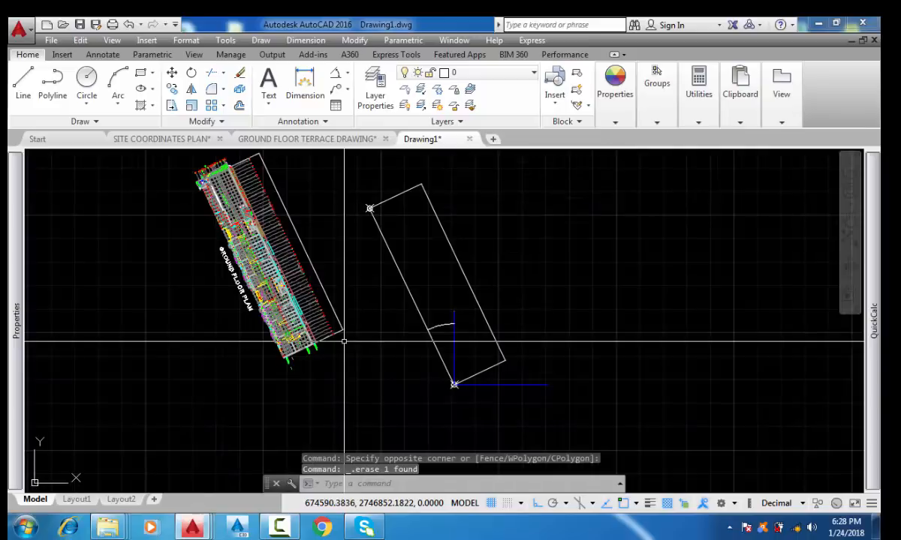
middle_drag(337, 207, 342, 256)
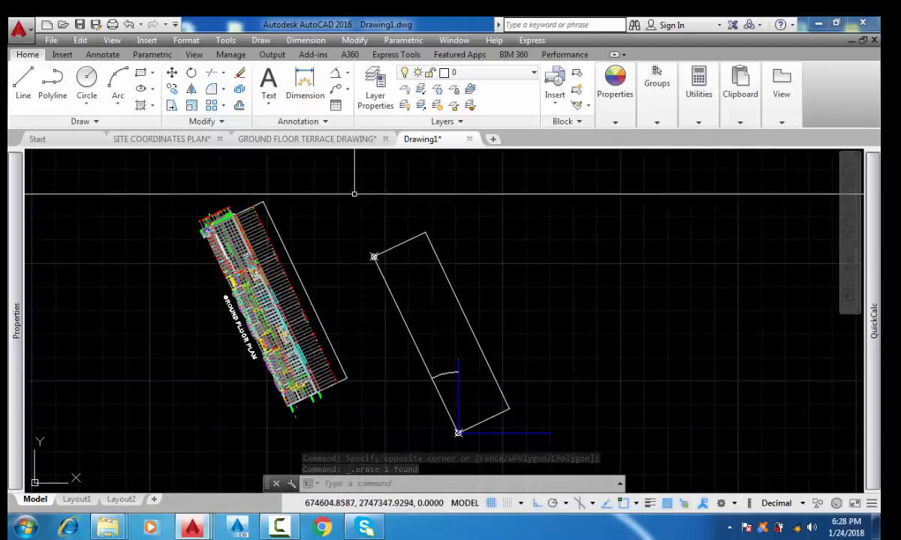
click(357, 164)
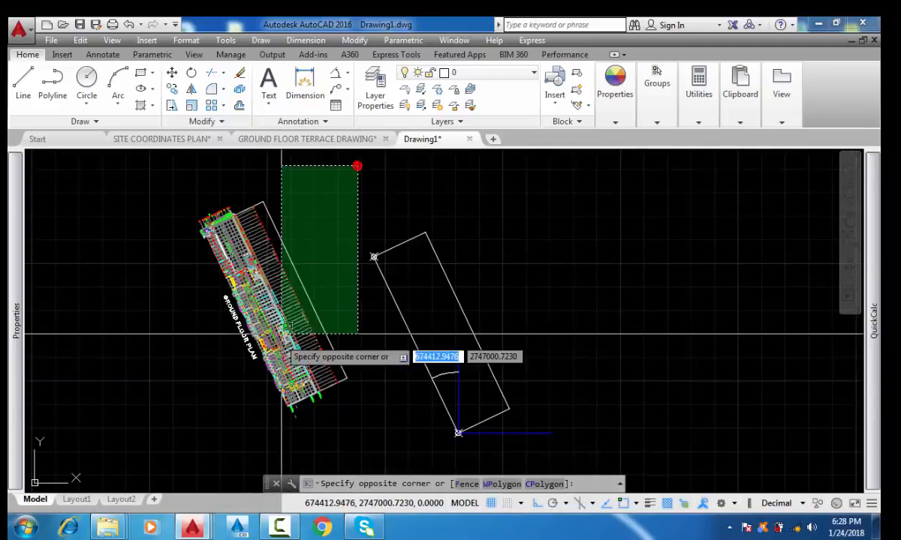
click(164, 425)
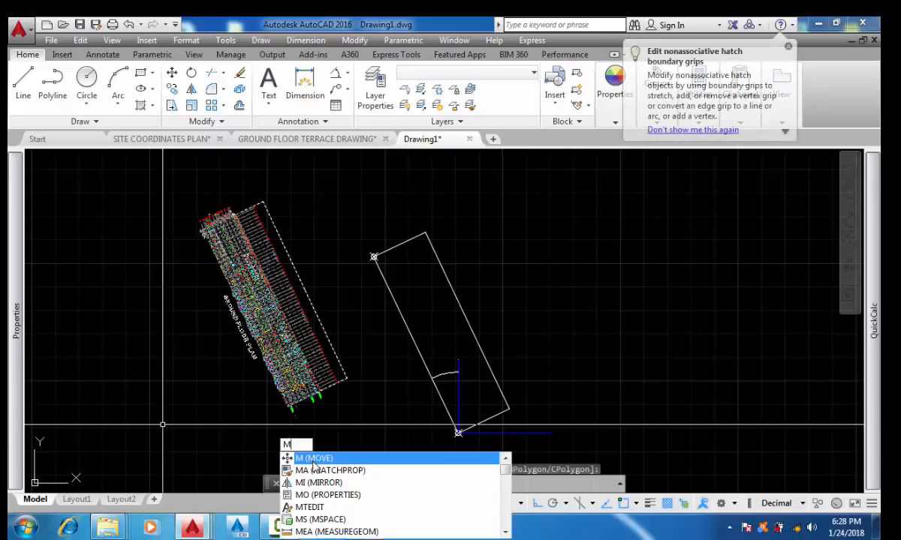
click(314, 460)
click(458, 433)
key(Return)
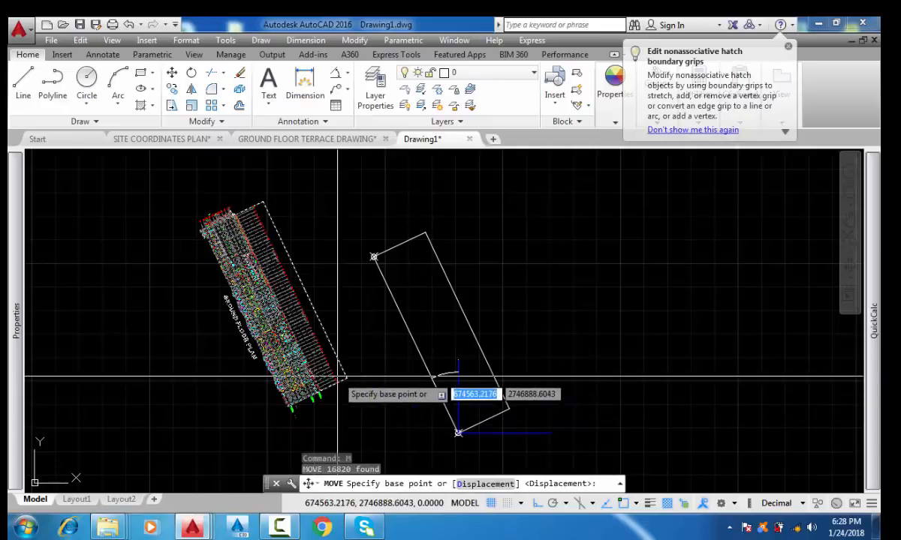
scroll(331, 410, up, 3)
scroll(319, 248, up, 6)
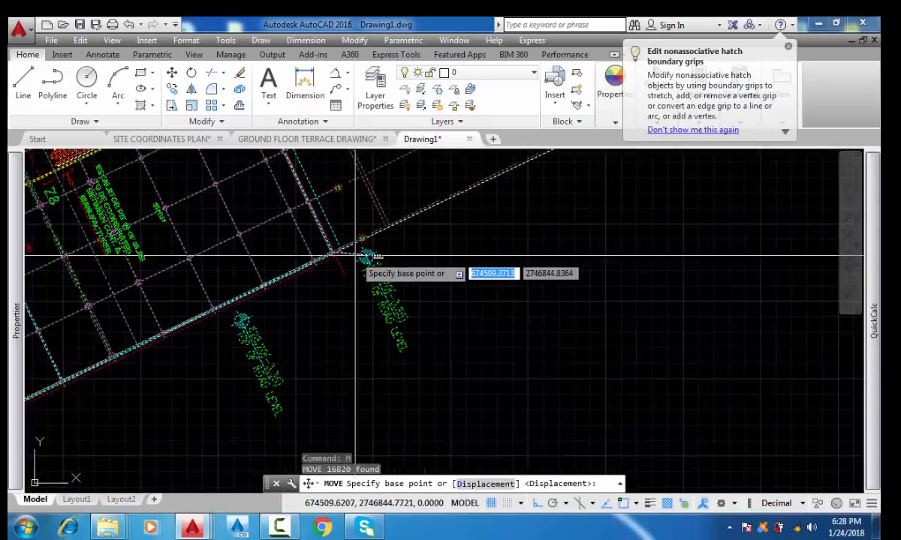
scroll(319, 247, up, 5)
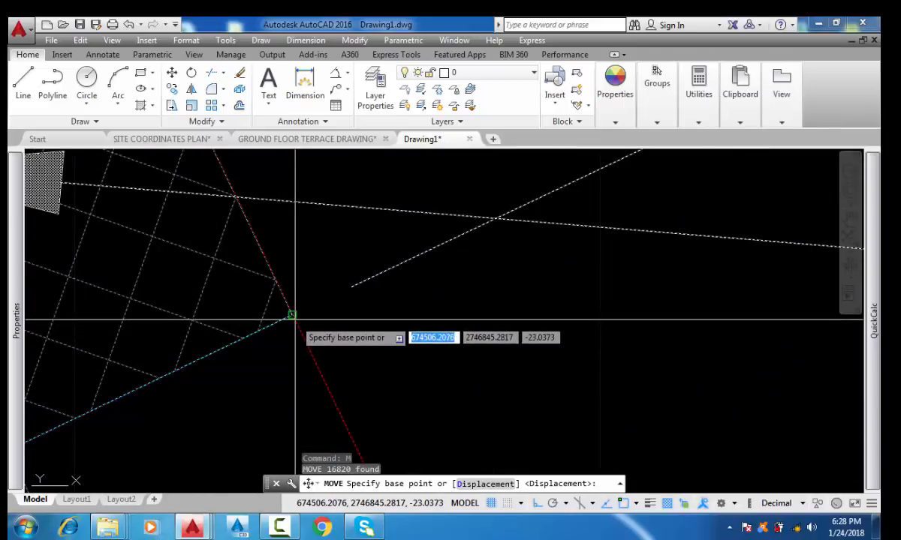
click(292, 315)
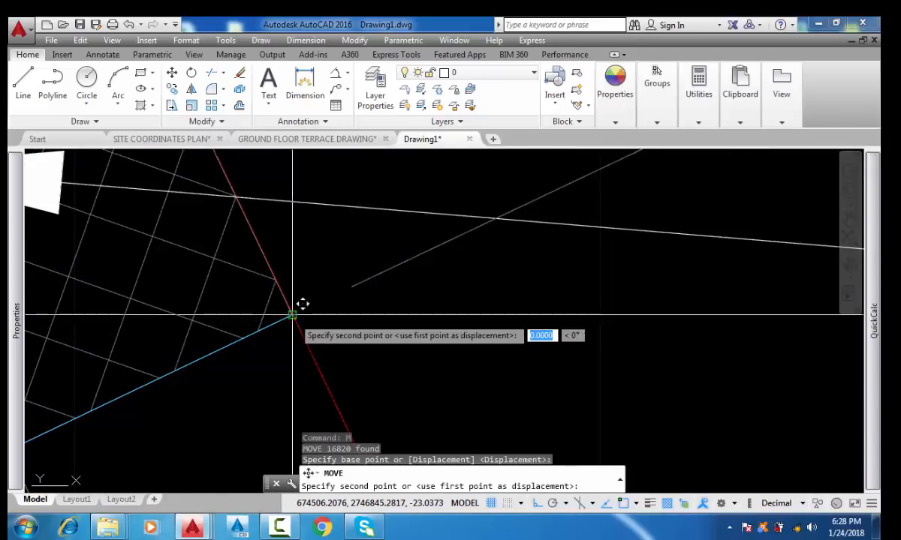
scroll(299, 306, down, 6)
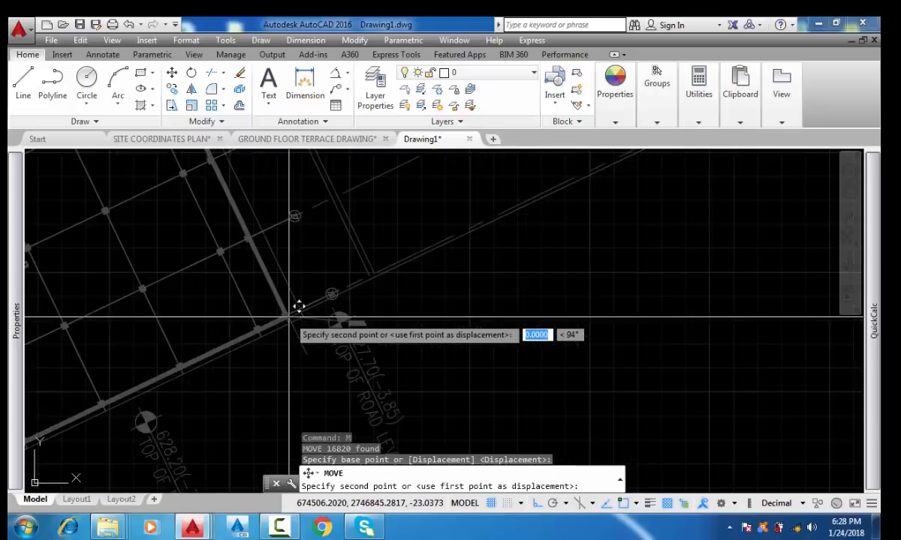
scroll(297, 306, down, 5)
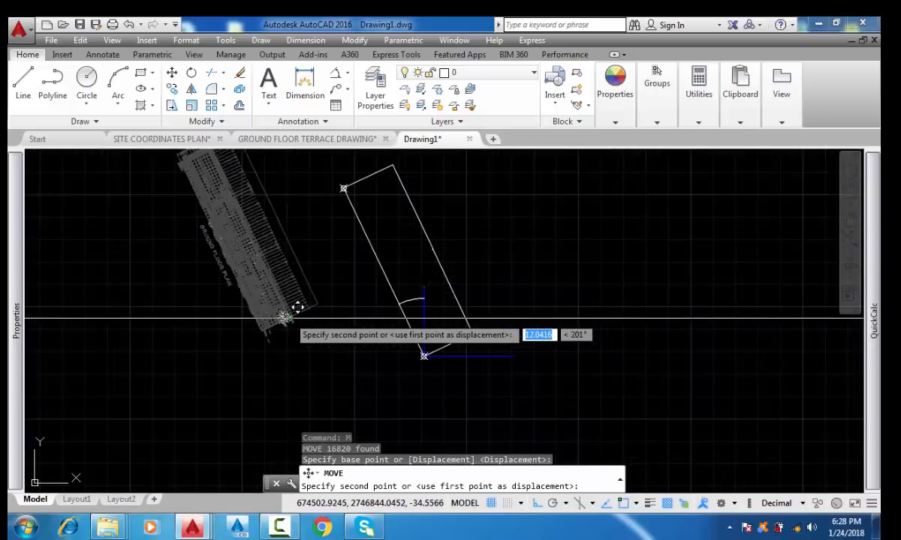
scroll(422, 353, up, 5)
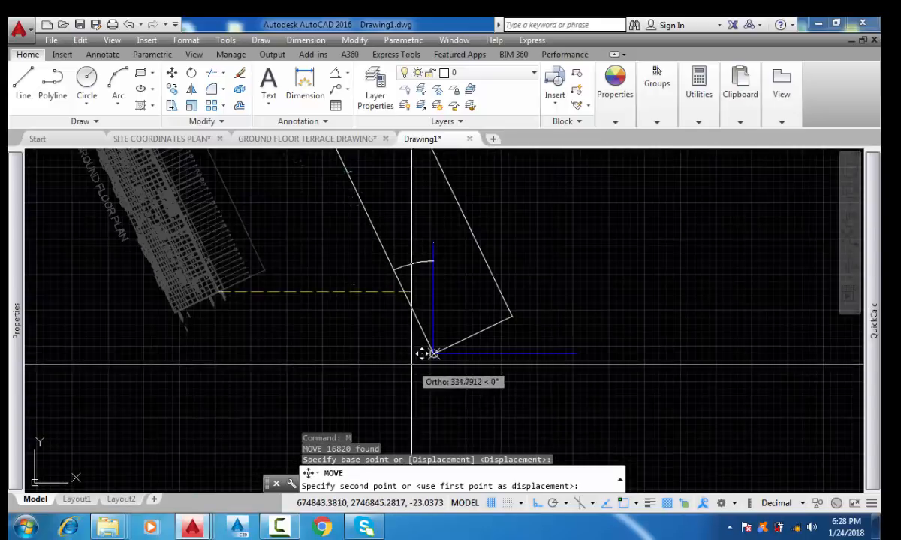
scroll(489, 325, up, 7)
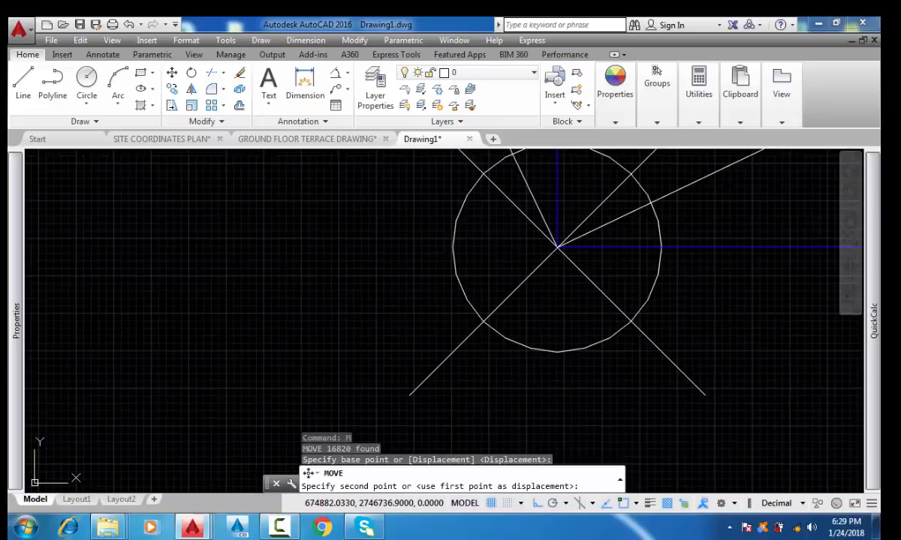
click(557, 247)
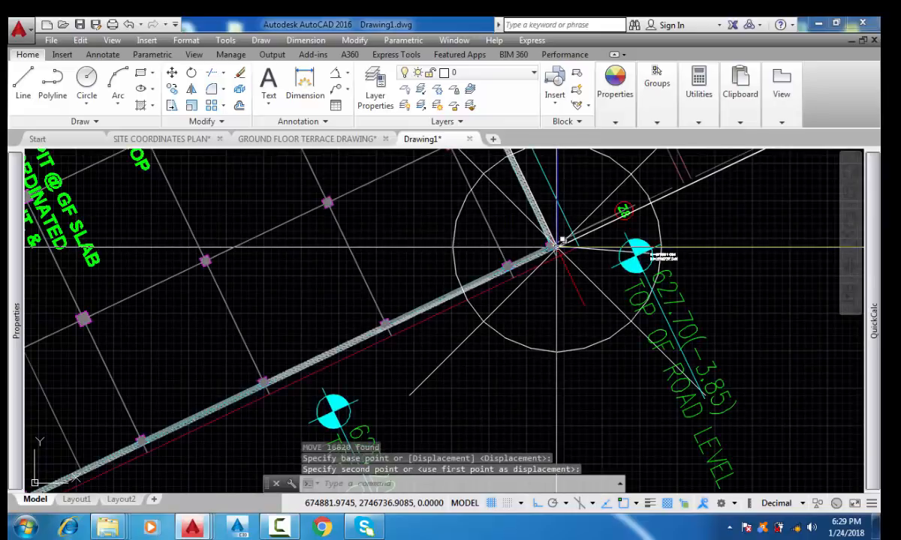
scroll(557, 247, down, 6)
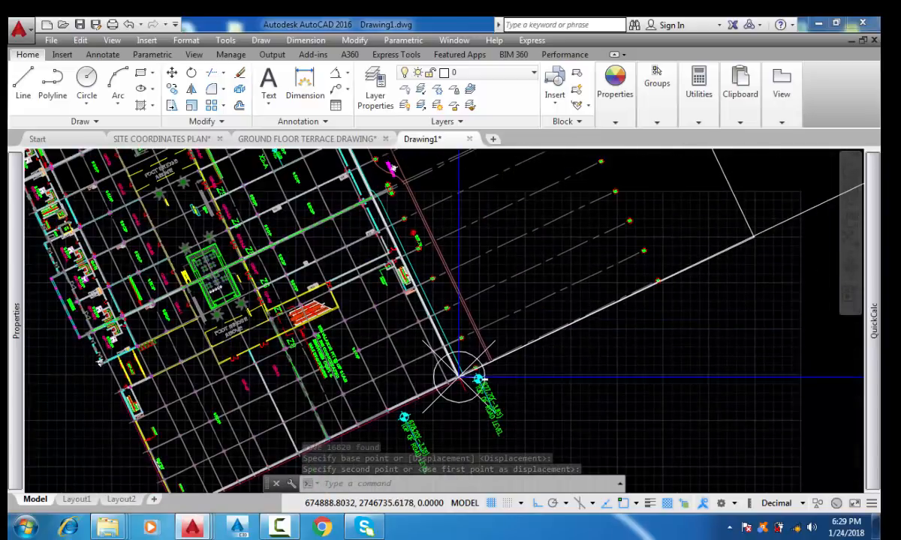
Delete the remaining angular dimension between the tilted site rectangle's side and the vertical reference line
middle_drag(466, 275, 435, 350)
scroll(462, 312, down, 2)
scroll(474, 394, down, 4)
middle_drag(447, 278, 483, 328)
scroll(495, 353, up, 8)
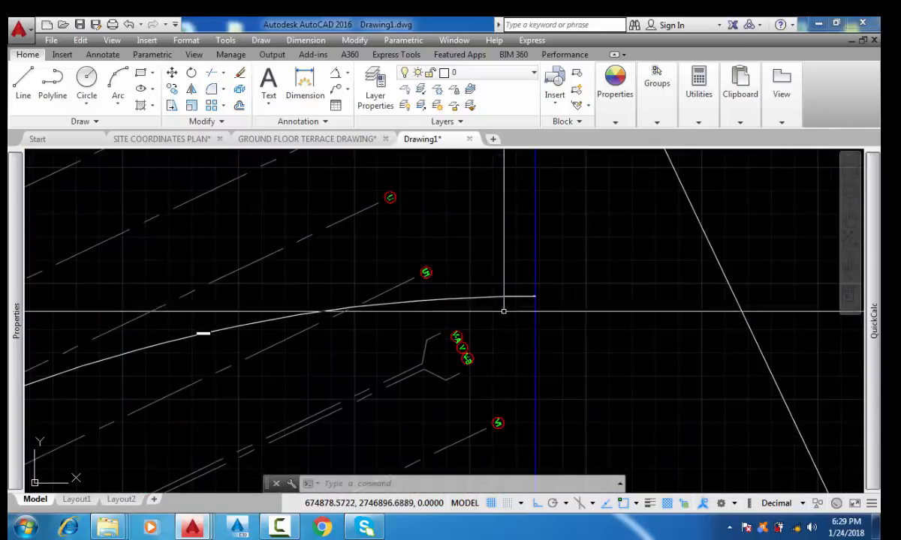
scroll(264, 333, up, 5)
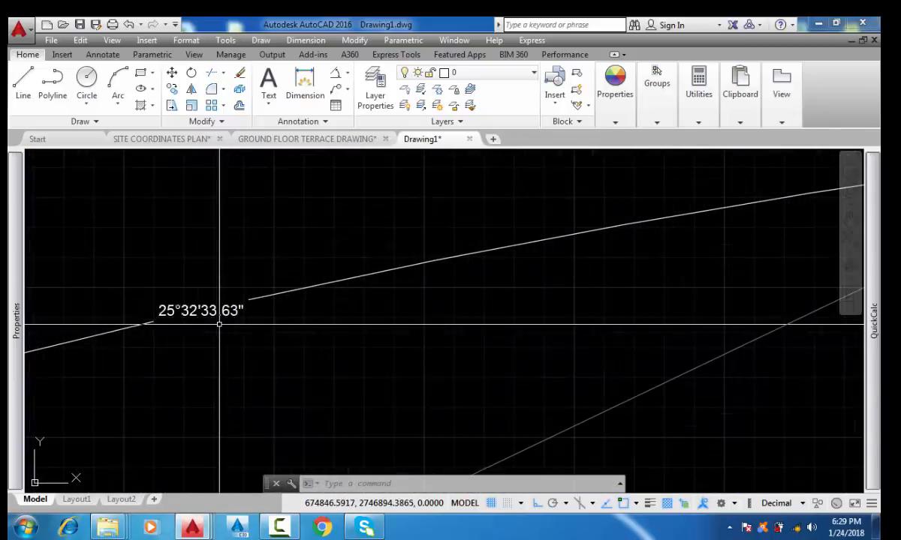
click(330, 255)
click(273, 320)
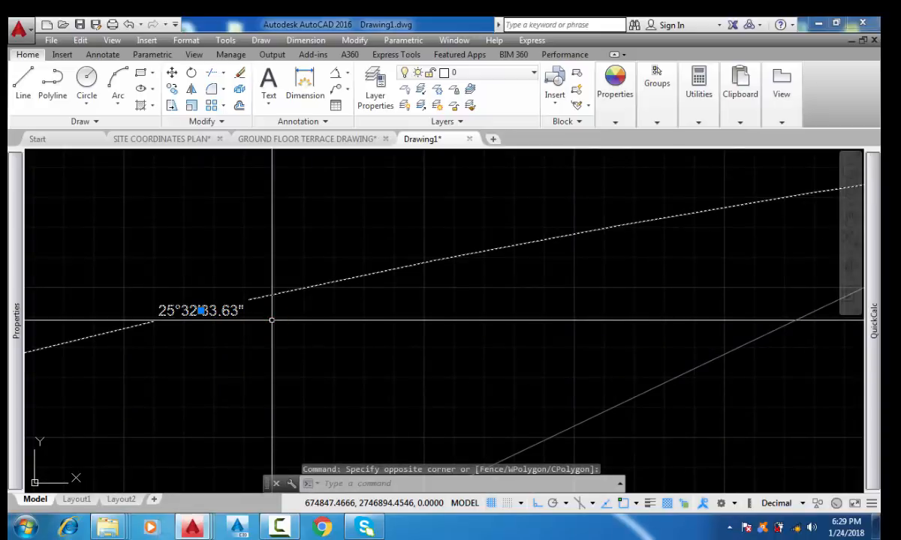
key(Delete)
Add an angular dimension between the vertical blue reference line and the plan's outer wall line at the corner column
scroll(271, 225, down, 5)
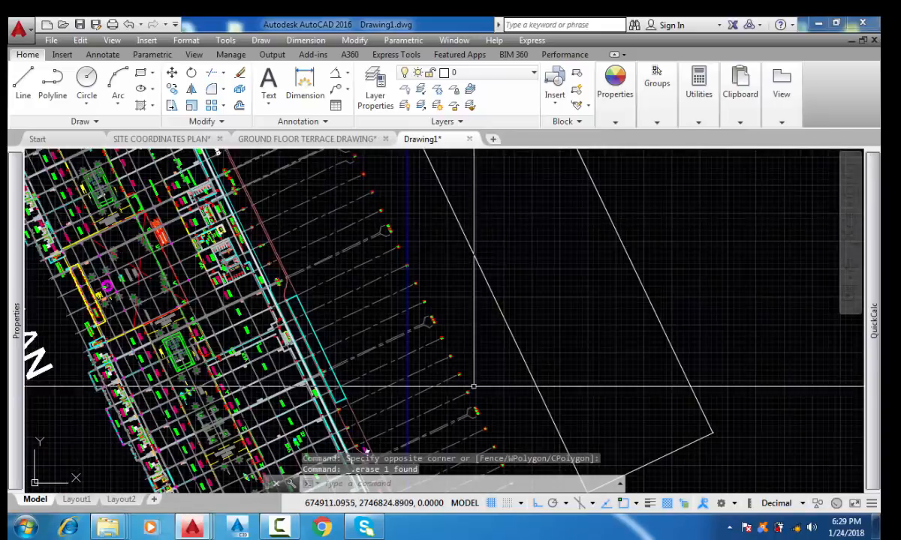
middle_drag(474, 386, 449, 272)
middle_drag(407, 413, 413, 350)
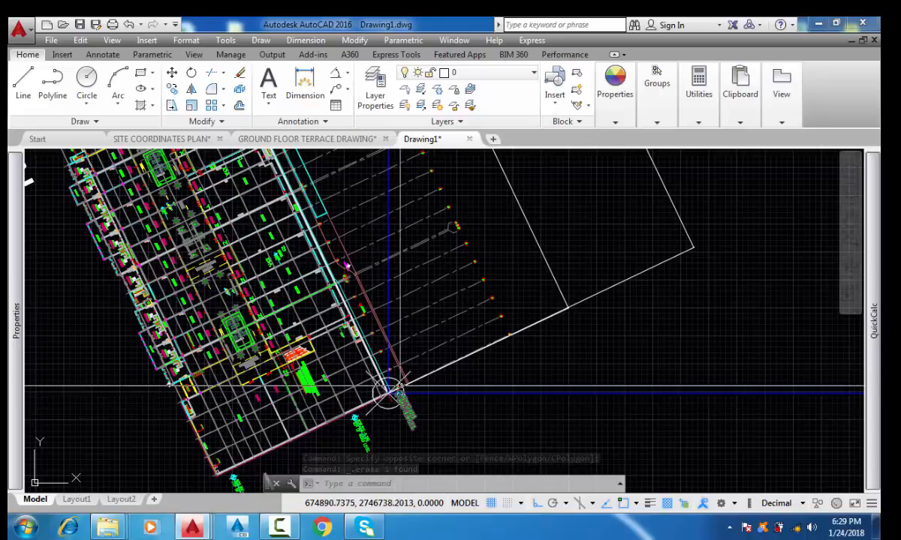
scroll(389, 392, up, 8)
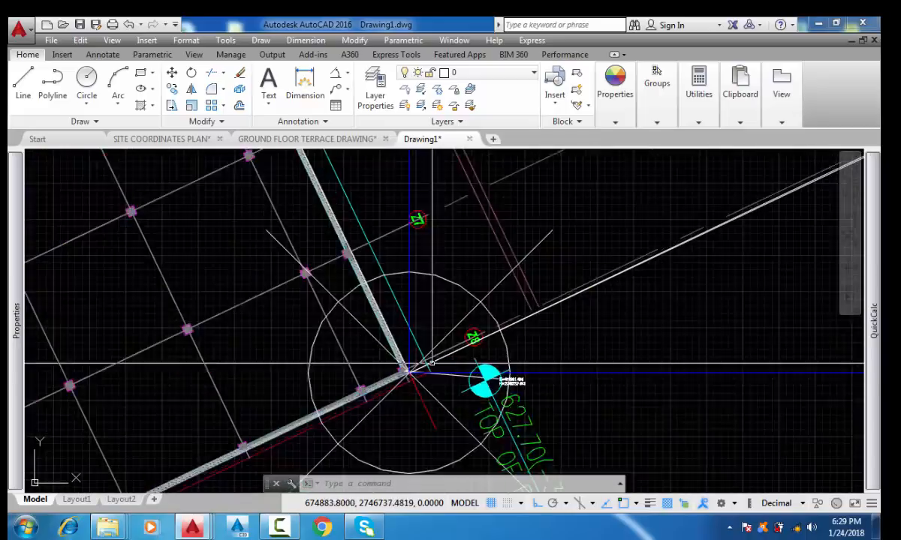
scroll(382, 380, up, 5)
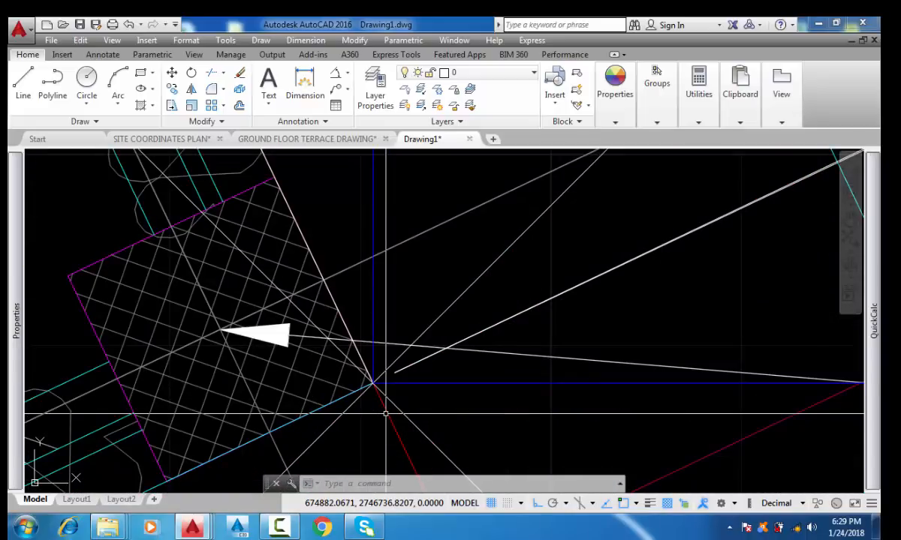
middle_drag(374, 341, 384, 397)
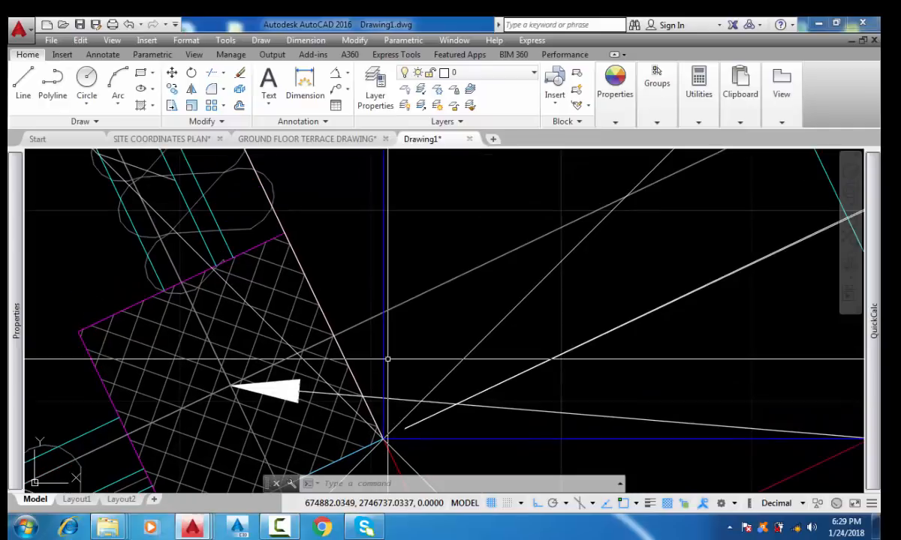
click(348, 73)
click(359, 150)
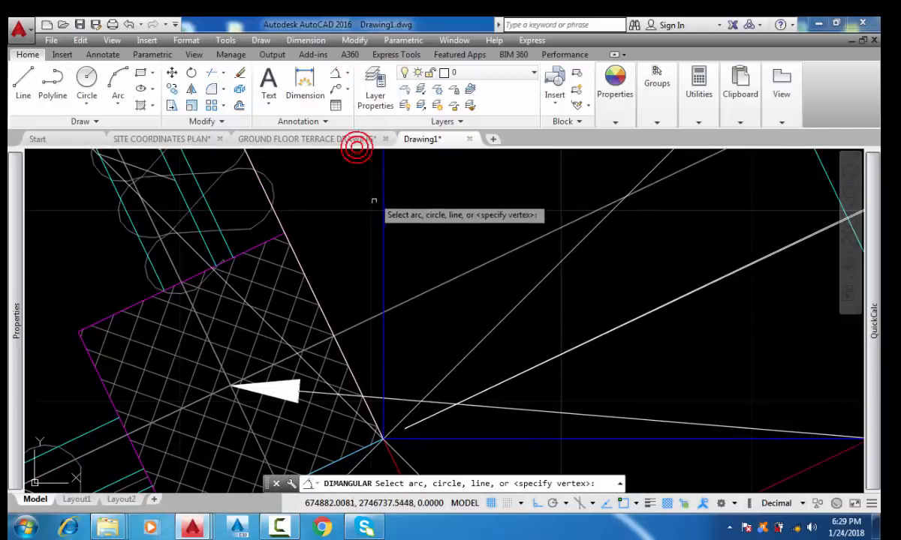
click(383, 226)
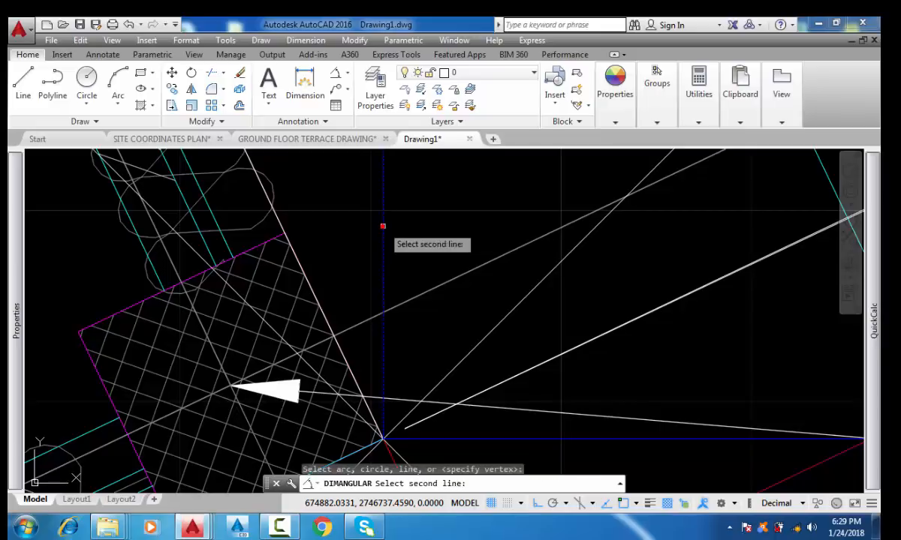
click(277, 220)
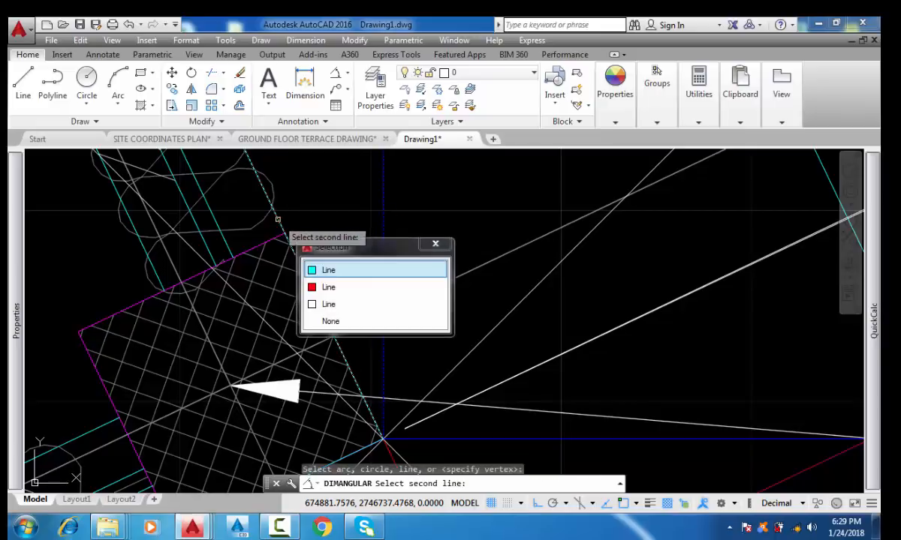
click(329, 287)
middle_drag(304, 240, 312, 303)
scroll(312, 303, down, 3)
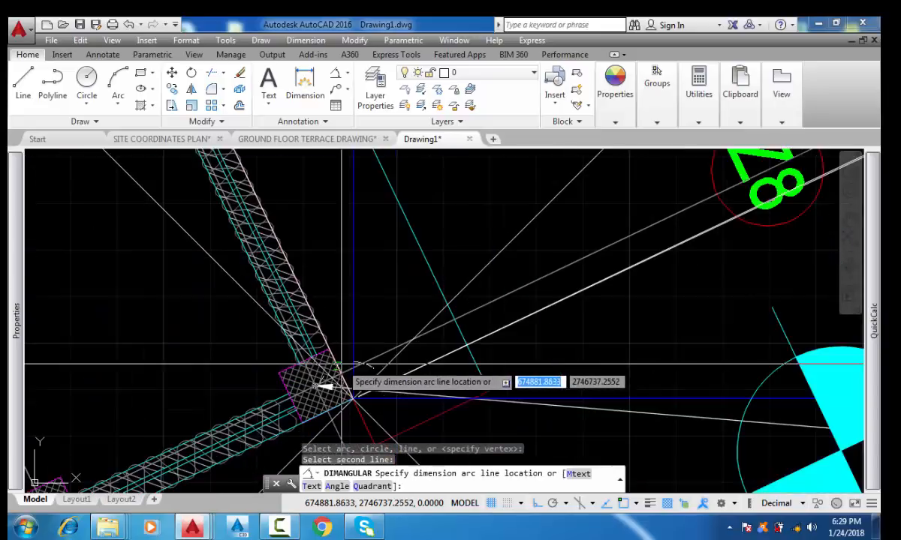
scroll(322, 261, up, 3)
middle_drag(287, 217, 303, 234)
scroll(256, 182, up, 2)
middle_drag(255, 182, 270, 289)
click(309, 224)
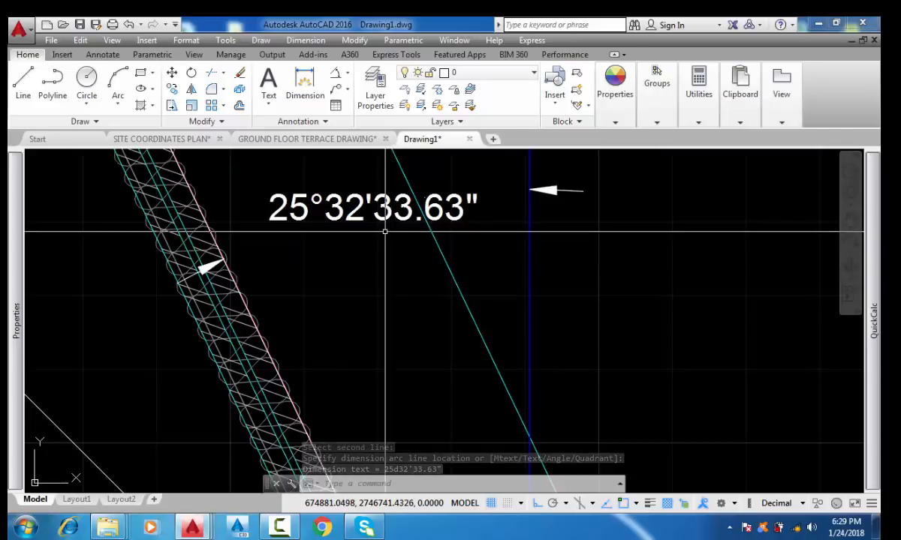
Delete the new angular dimension and the point marker at the plan's lower corner column
click(353, 197)
key(Delete)
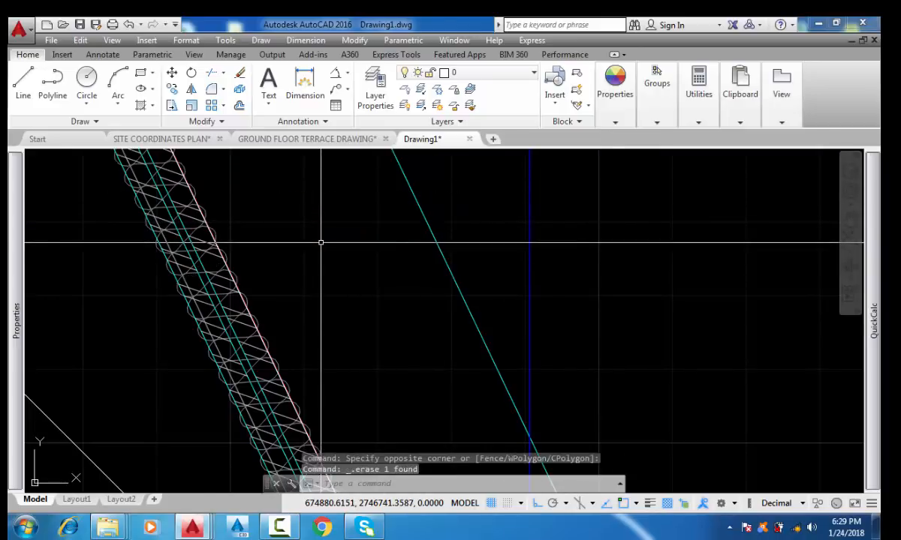
scroll(322, 242, down, 5)
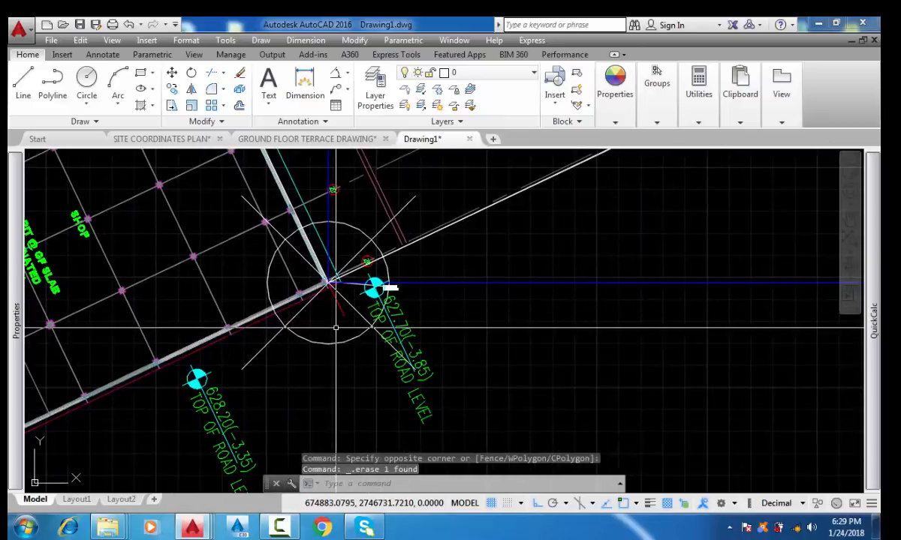
click(311, 353)
click(309, 356)
key(Delete)
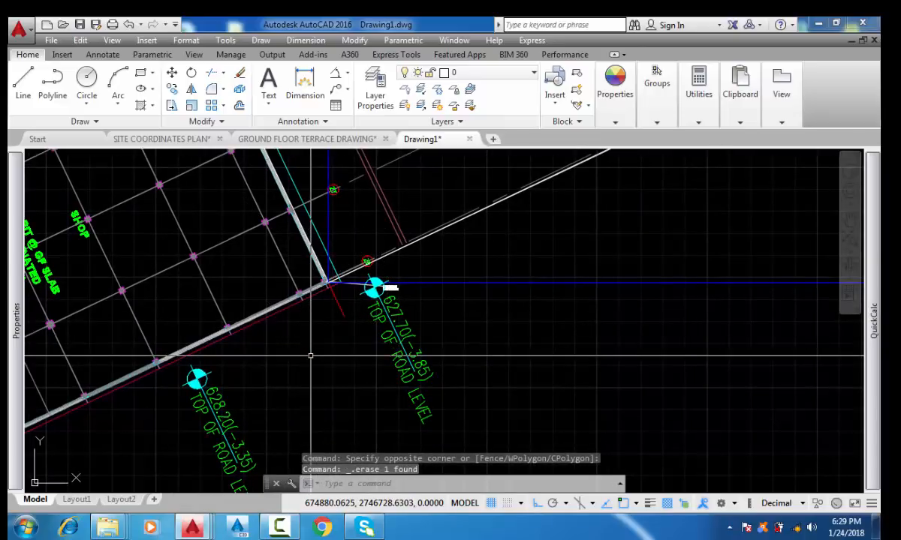
Delete the horizontal and vertical blue reference lines that meet at the plan's lower corner
scroll(331, 339, down, 5)
click(555, 354)
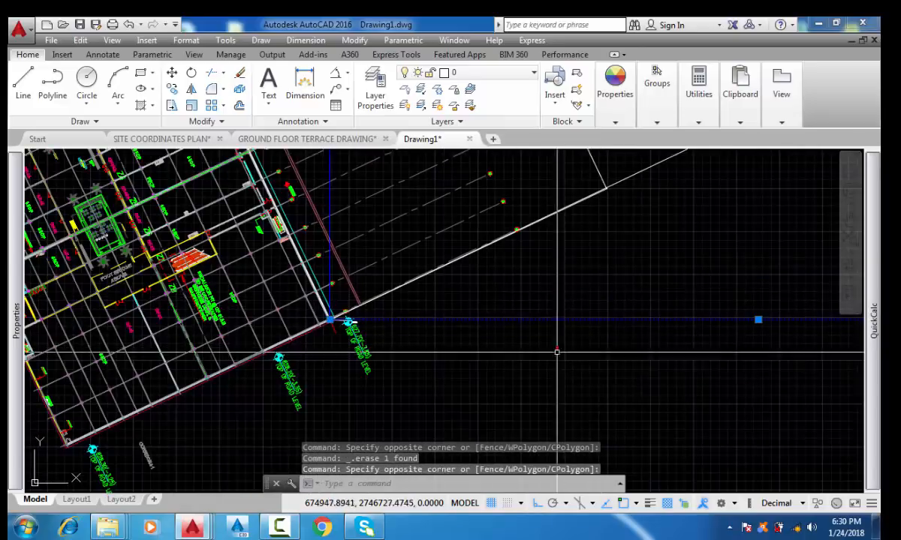
scroll(470, 354, up, 2)
scroll(470, 354, down, 1)
scroll(440, 308, up, 4)
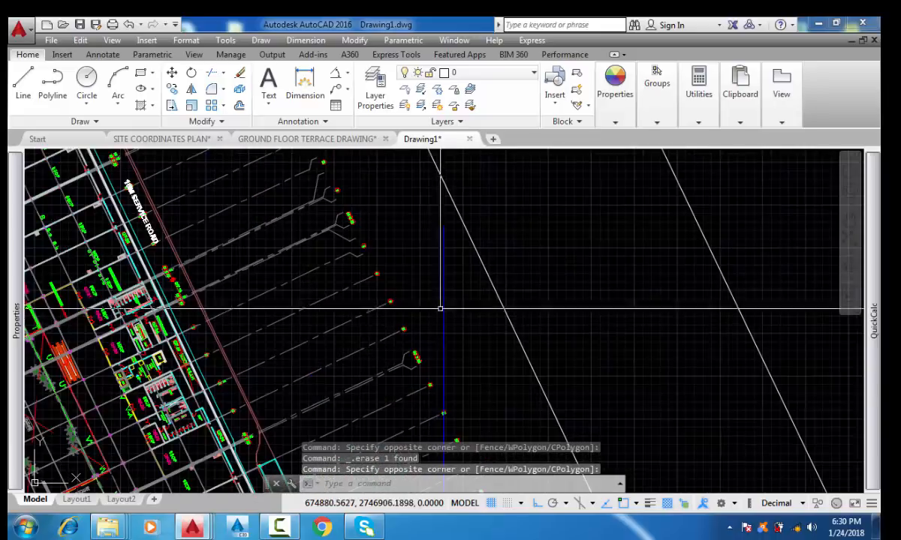
click(432, 282)
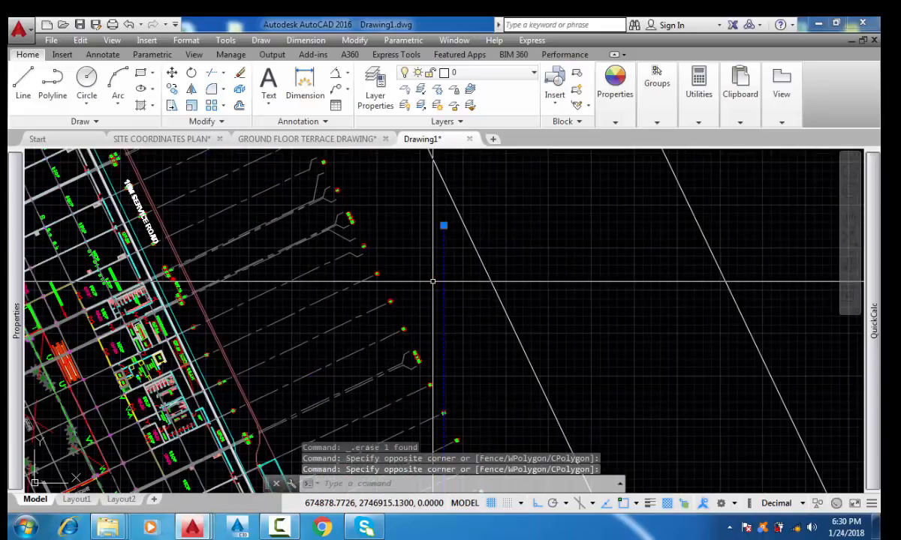
scroll(473, 312, down, 3)
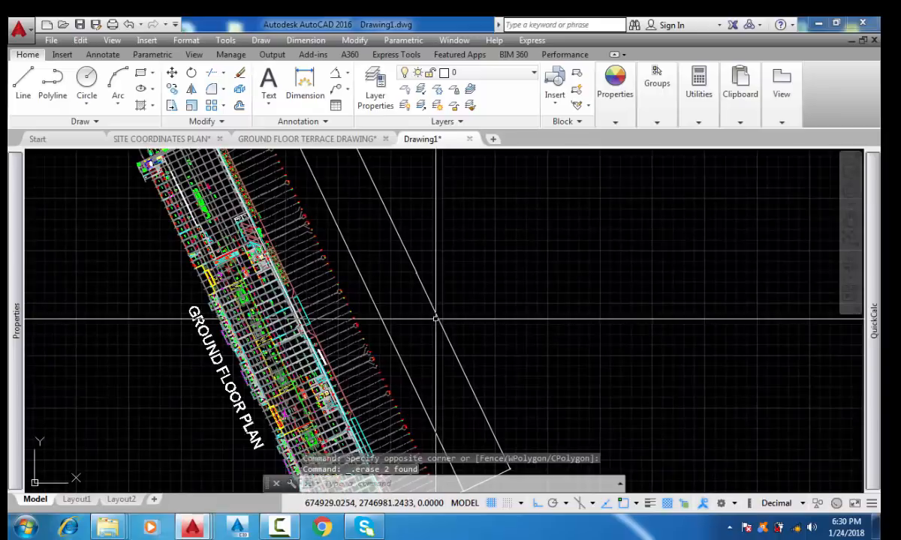
Delete the tilted site rectangle beside the ground floor plan
click(448, 298)
click(391, 345)
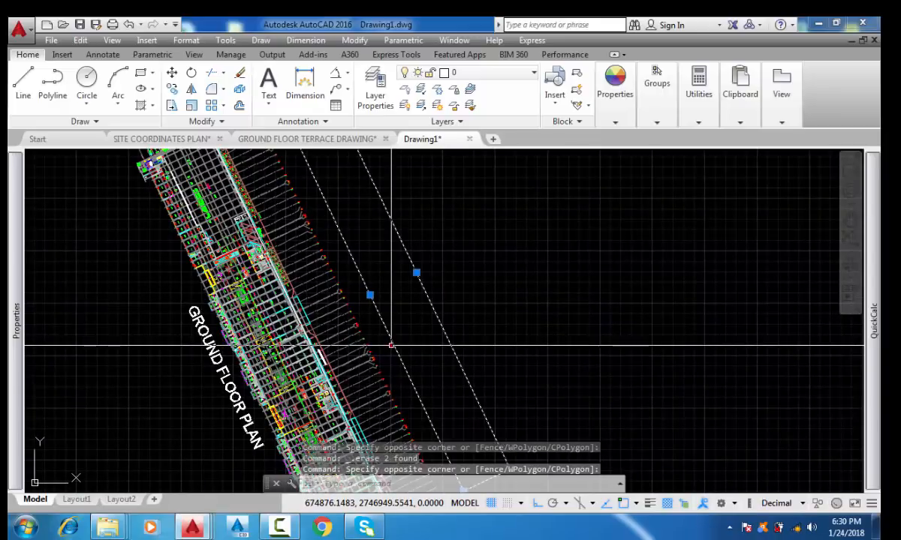
middle_drag(381, 286, 378, 241)
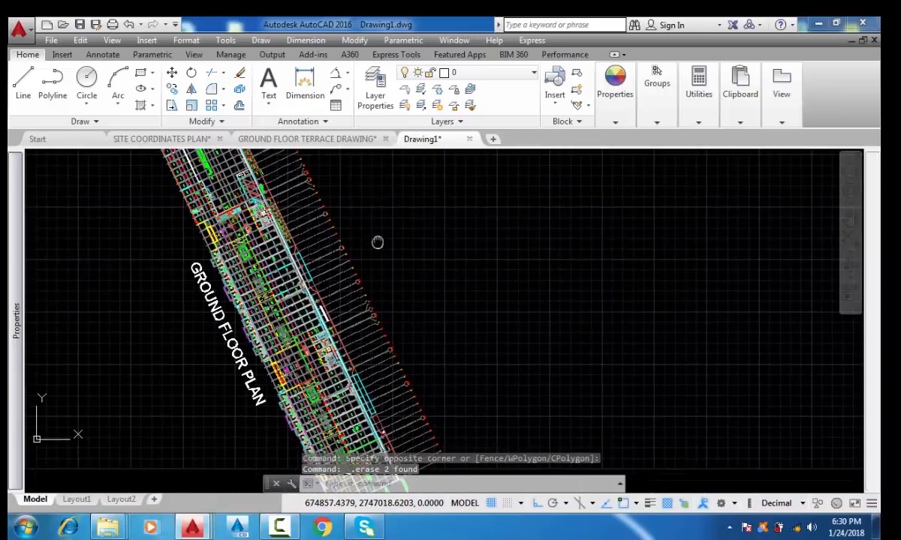
Delete the point marker at the upper corner of the tilted ground floor plan
mouse_move(382, 372)
middle_down()
mouse_move(370, 282)
mouse_move(397, 315)
mouse_move(375, 330)
mouse_move(302, 342)
mouse_move(322, 371)
middle_up()
scroll(375, 366, up, 6)
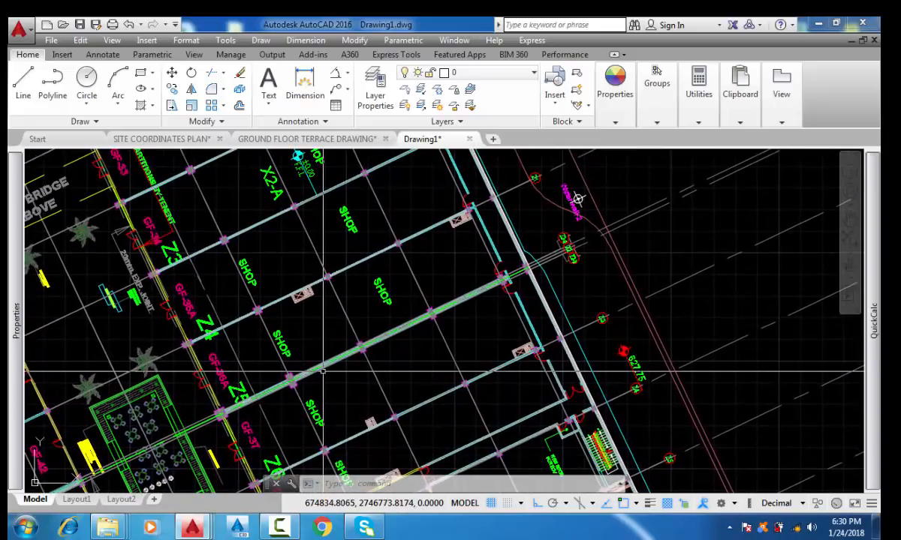
drag(229, 245, 337, 425)
scroll(356, 318, down, 8)
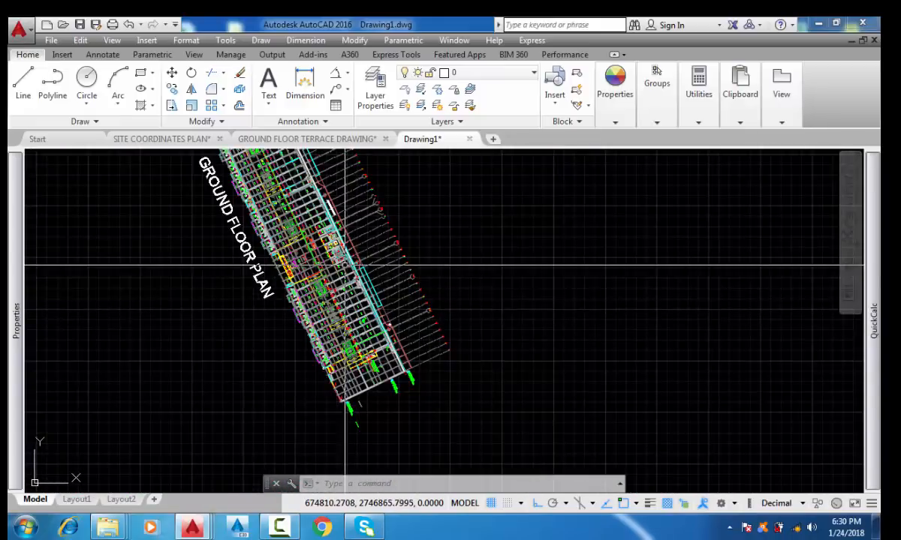
scroll(345, 264, up, 2)
middle_drag(330, 243, 389, 373)
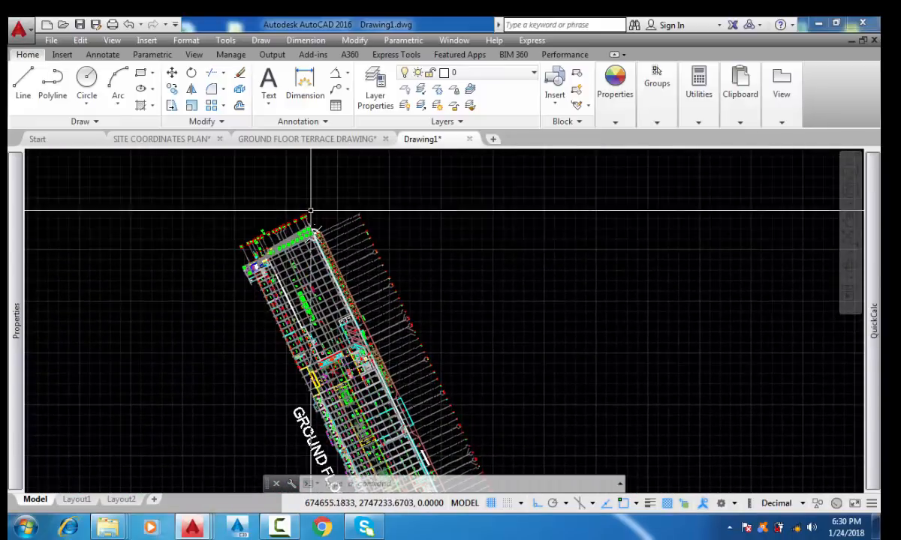
scroll(311, 211, up, 5)
middle_drag(369, 291, 370, 340)
click(451, 241)
click(374, 235)
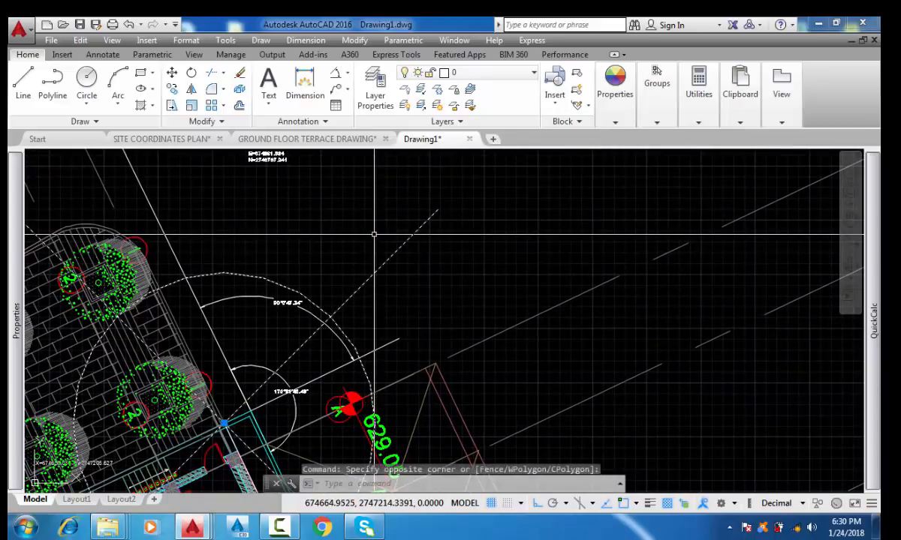
key(Delete)
Add an angular dimension between the two white lines at the plan's upper corner, inside the existing 90°0'47.24" dimension
scroll(270, 414, up, 2)
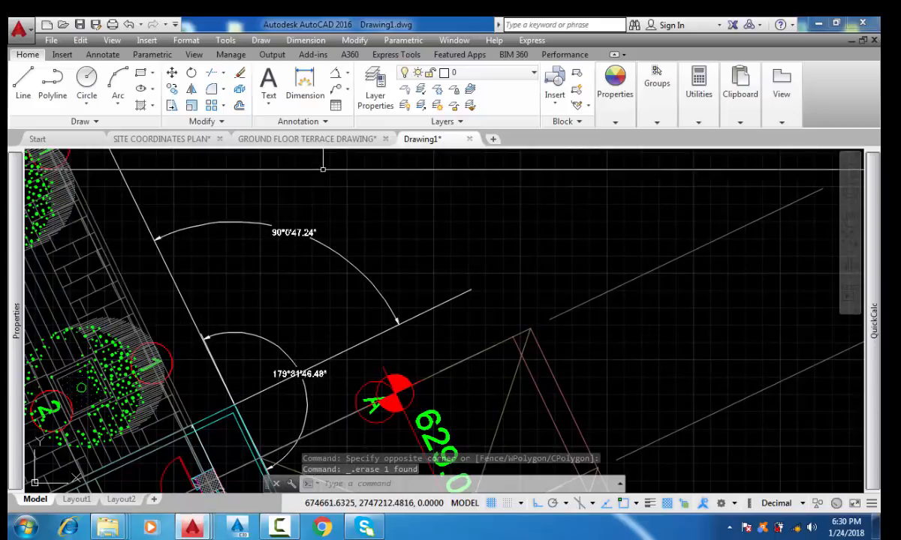
click(352, 346)
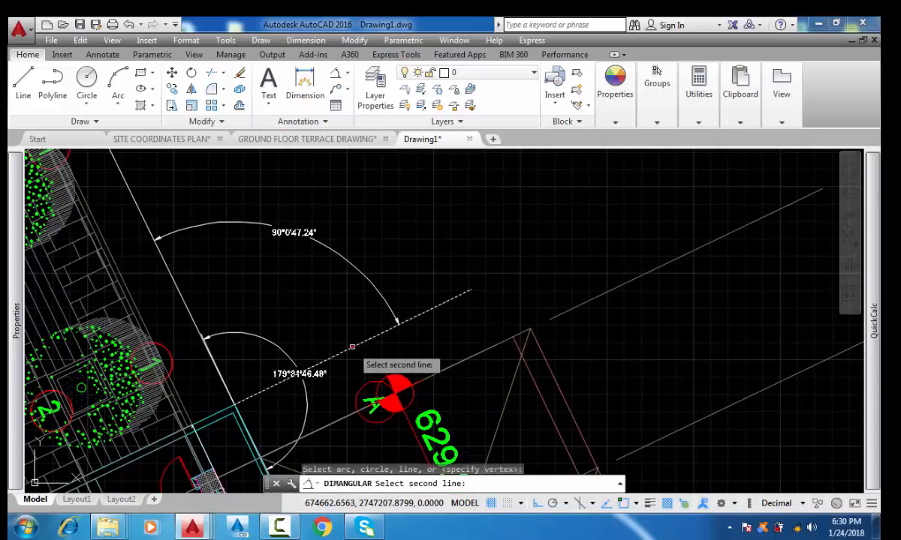
click(177, 285)
scroll(262, 285, up, 2)
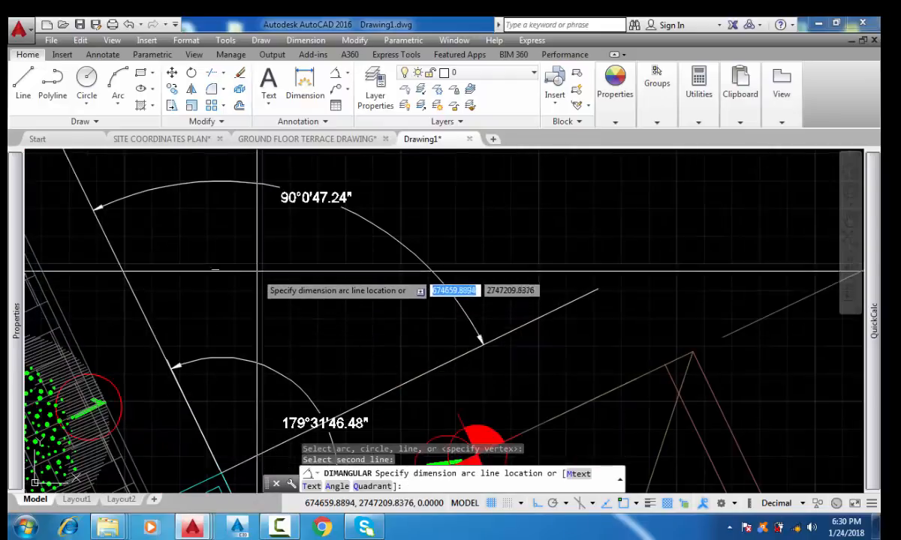
click(263, 251)
scroll(328, 184, up, 3)
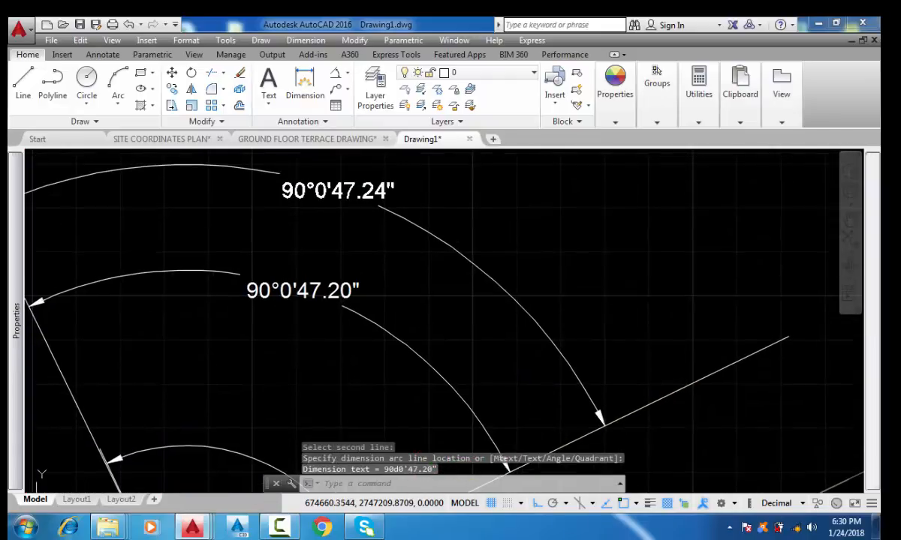
scroll(328, 188, down, 2)
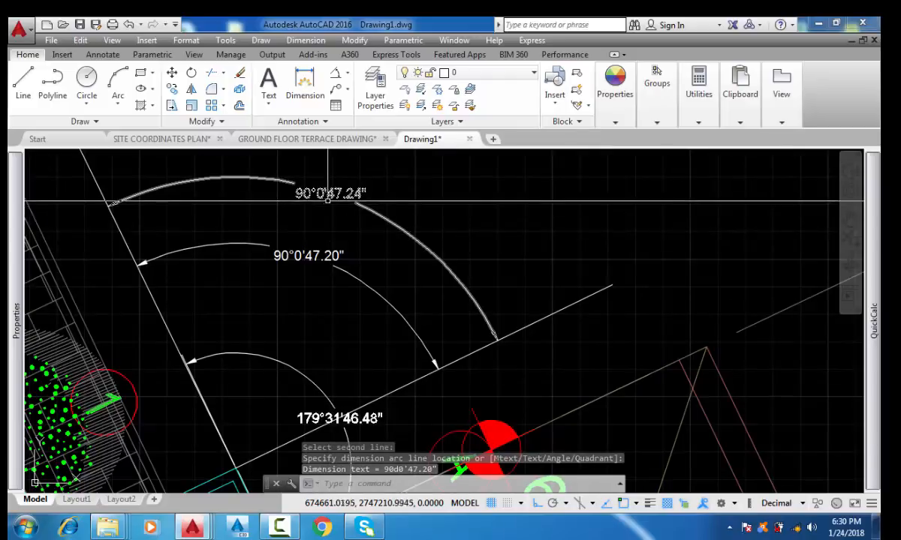
key(Escape)
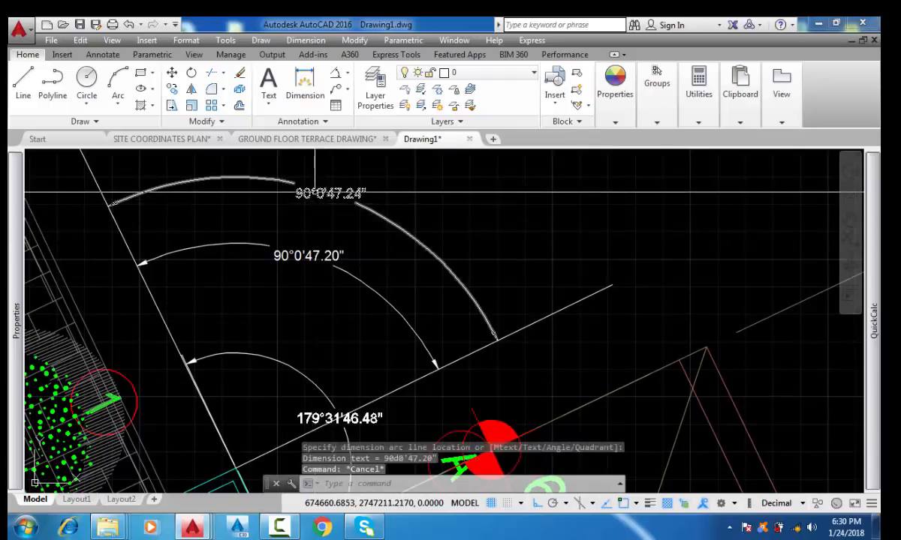
Set the Standard dimension style's angular units to Decimal Degrees with a precision of 0
text(d)
key(Return)
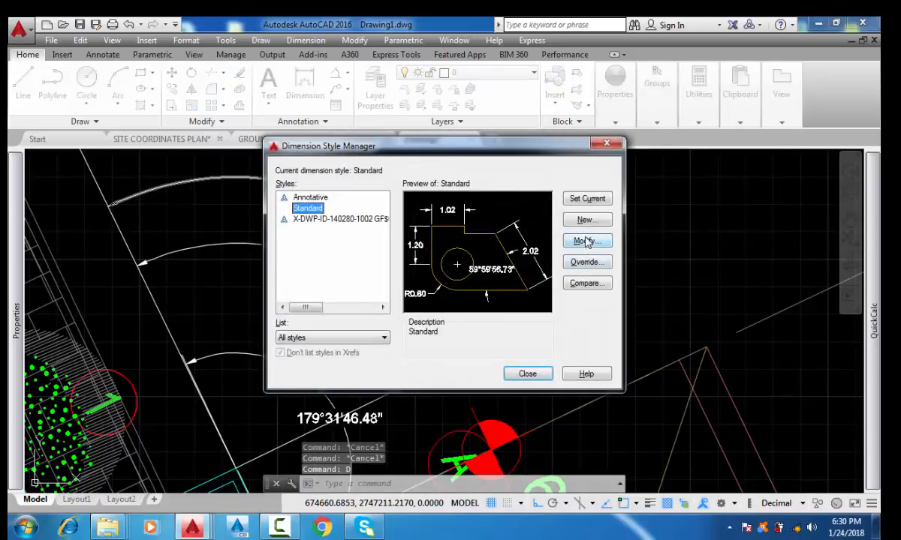
click(585, 241)
click(599, 328)
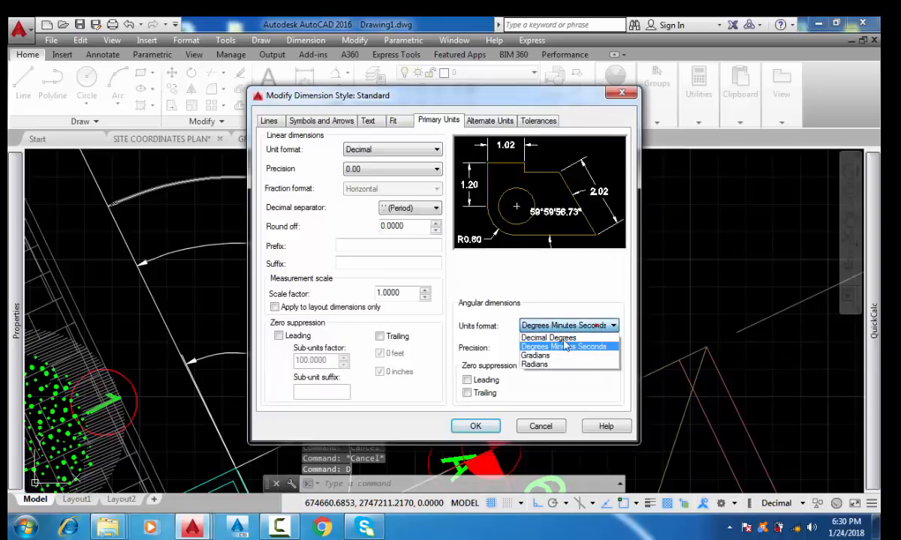
click(553, 338)
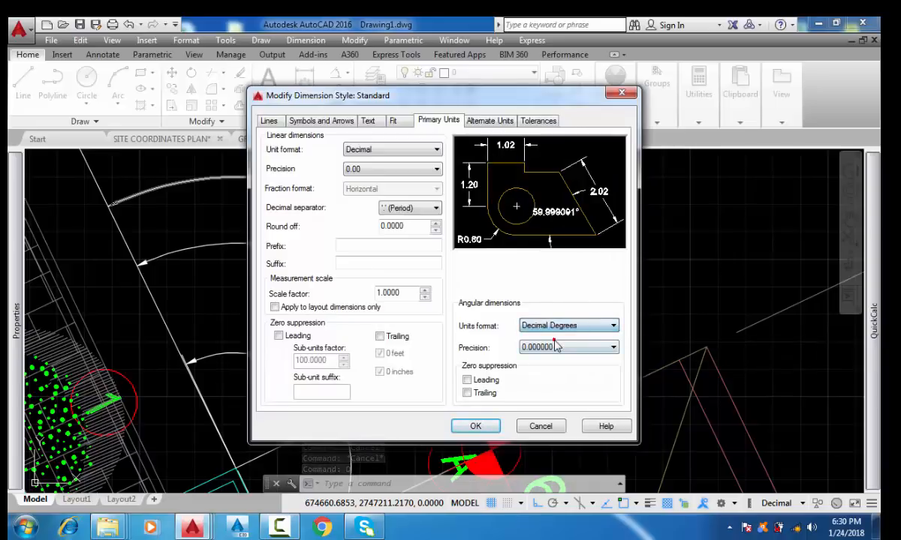
click(557, 346)
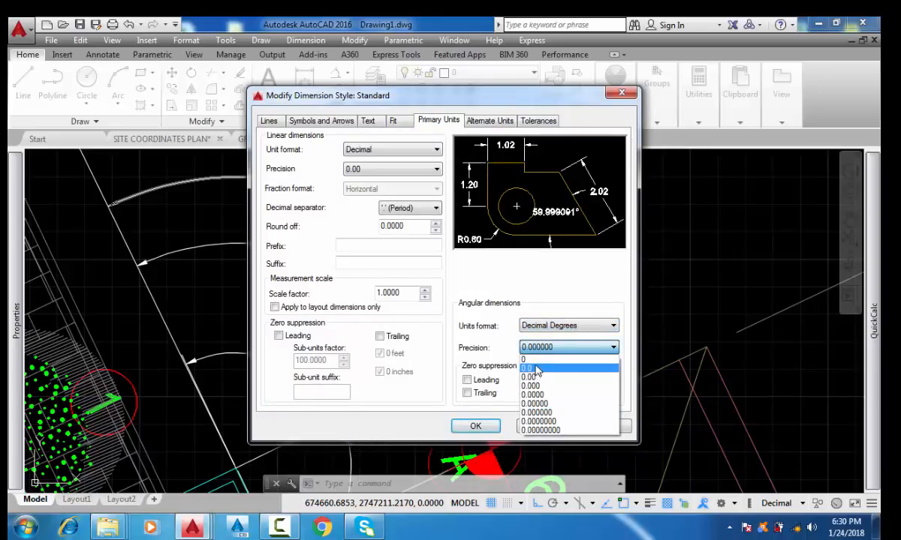
click(532, 360)
click(470, 425)
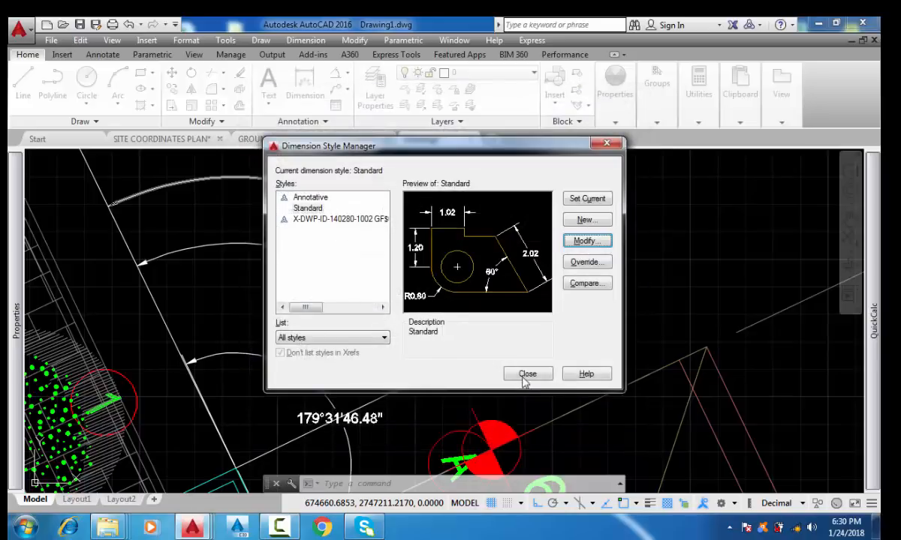
click(526, 375)
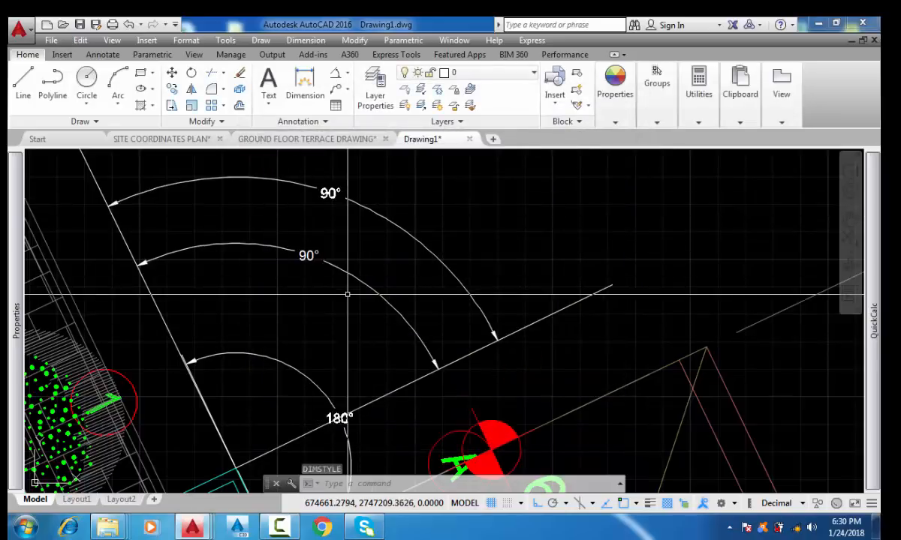
middle_drag(335, 281, 333, 276)
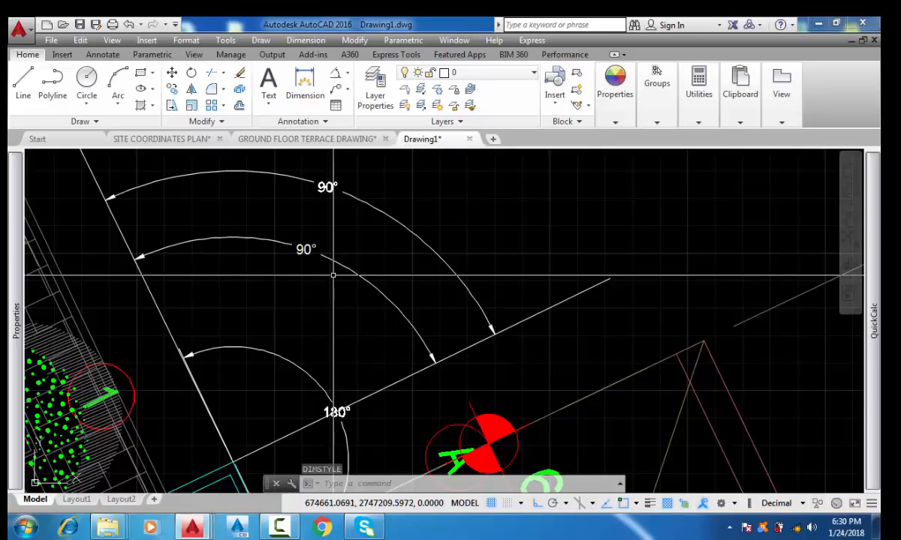
Set the Standard dimension style's angular units to Degrees Minutes Seconds with precision 0d00'00.00"
key(Return)
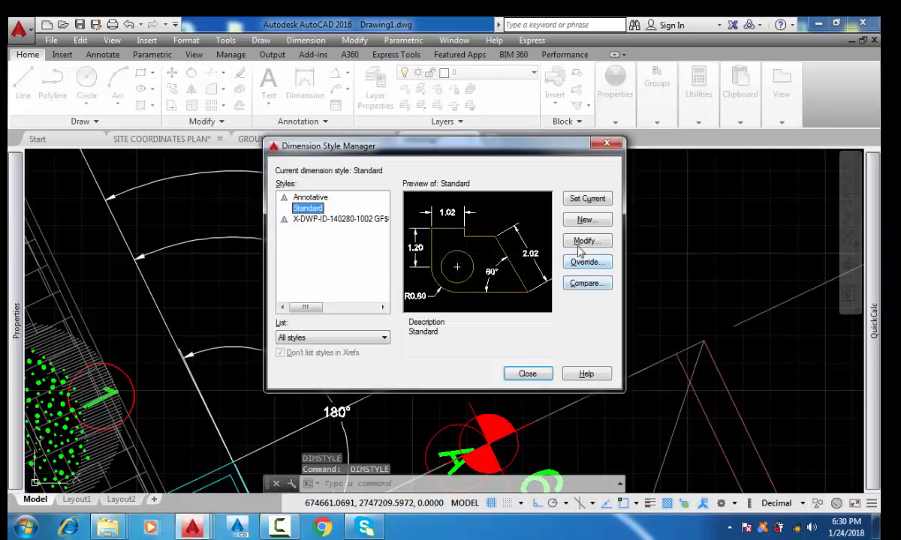
click(579, 243)
click(608, 325)
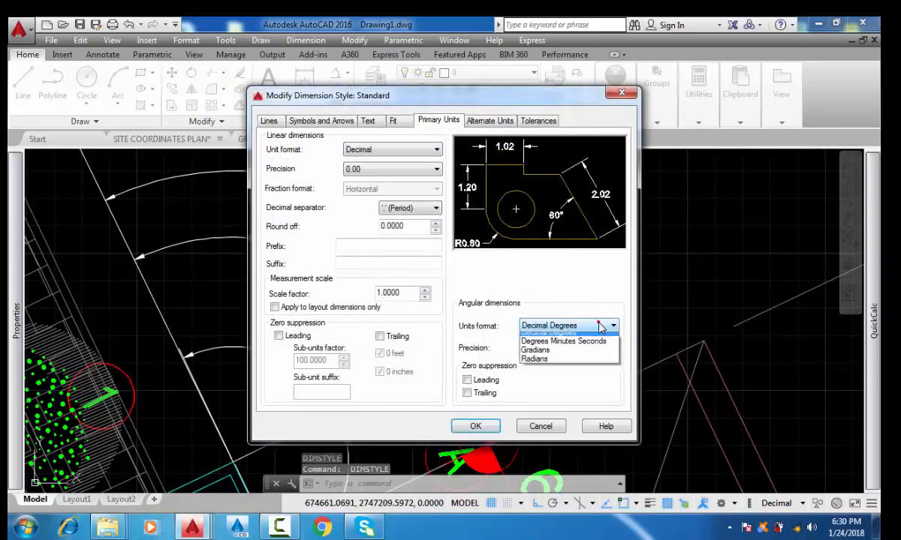
click(570, 344)
click(566, 348)
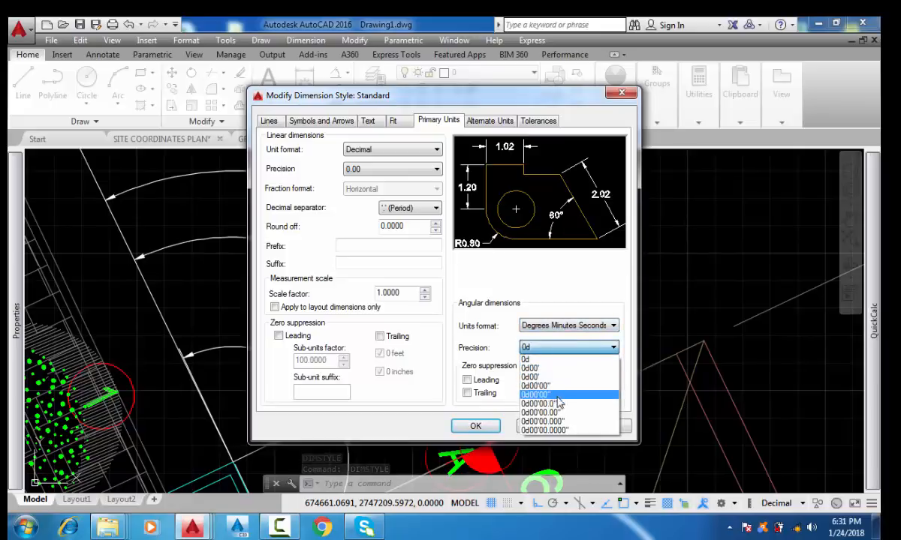
click(529, 412)
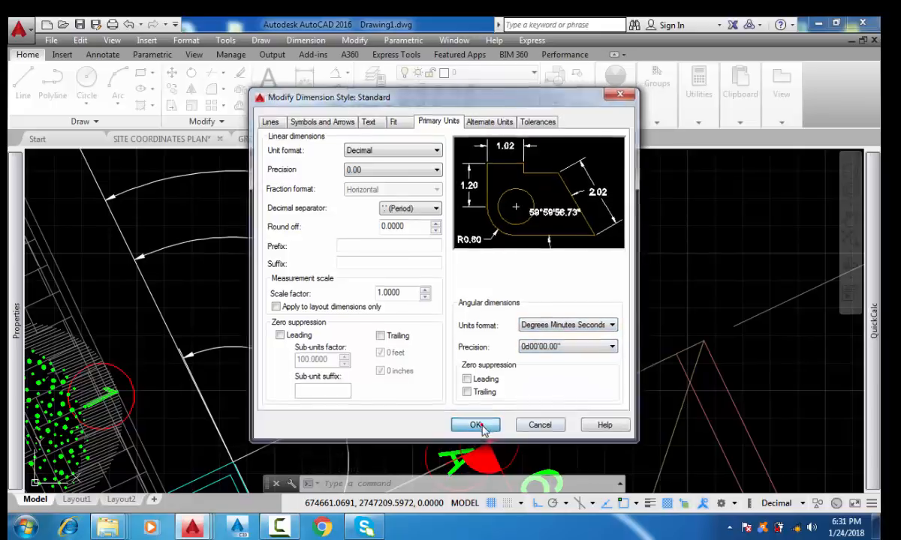
click(475, 426)
click(534, 374)
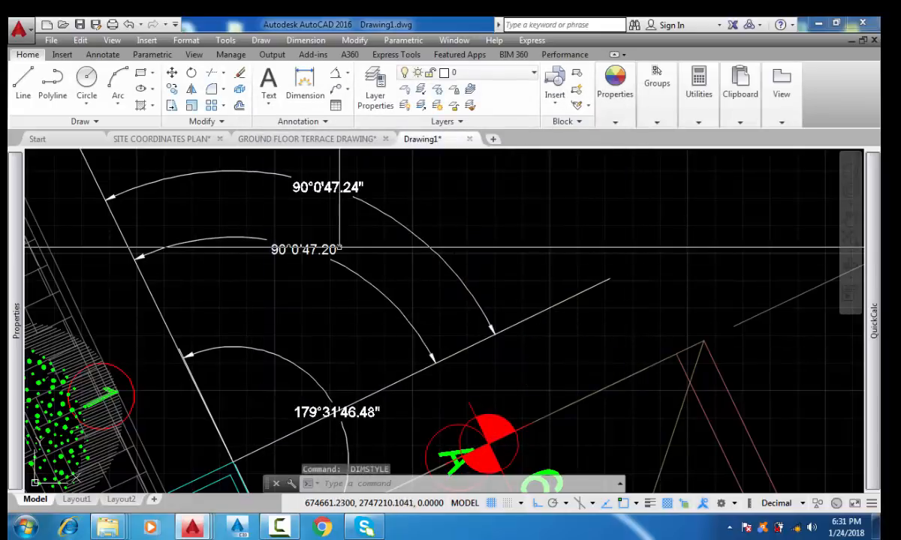
Examine the angular dimensions at the plan's upper corner and the overall tilted ground floor plan down to its lower part
mouse_move(346, 294)
middle_down()
mouse_move(340, 271)
mouse_move(353, 298)
middle_up()
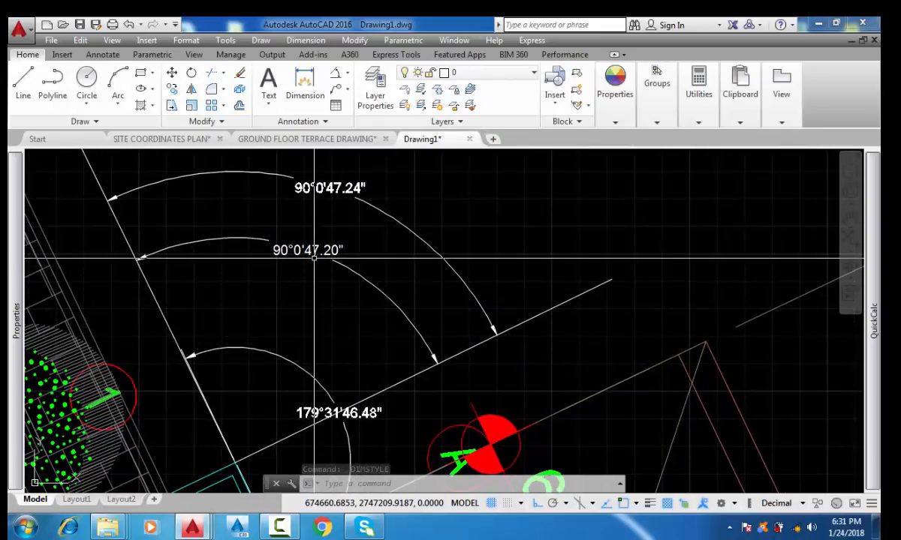
scroll(316, 250, down, 5)
middle_drag(328, 377, 338, 280)
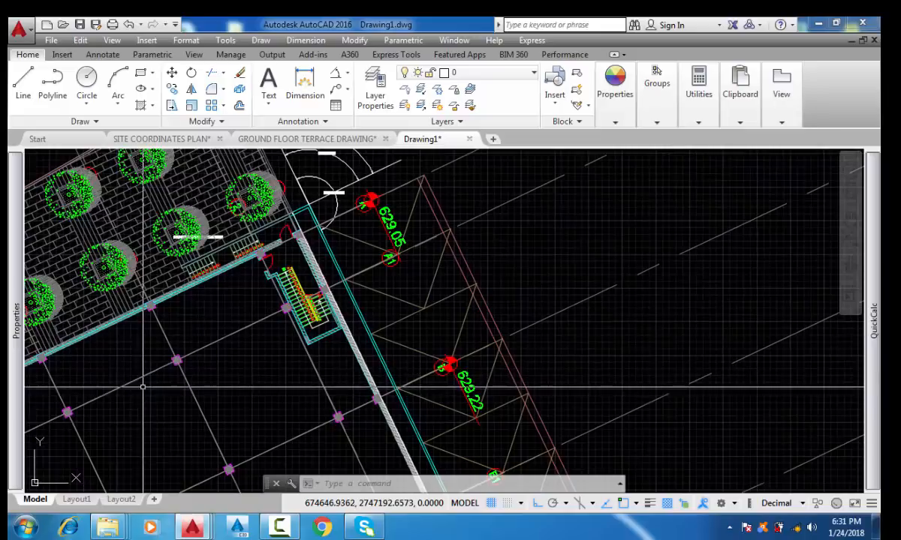
mouse_move(143, 387)
middle_down()
mouse_move(238, 304)
mouse_move(281, 227)
middle_up()
scroll(286, 258, down, 2)
scroll(258, 290, down, 5)
middle_drag(203, 295, 199, 253)
middle_drag(216, 364, 199, 311)
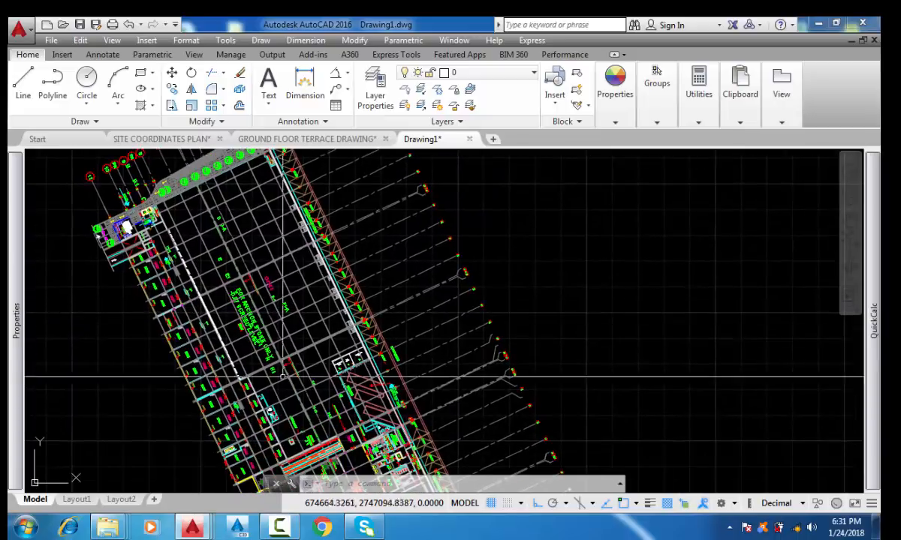
middle_drag(298, 394, 266, 316)
click(280, 525)
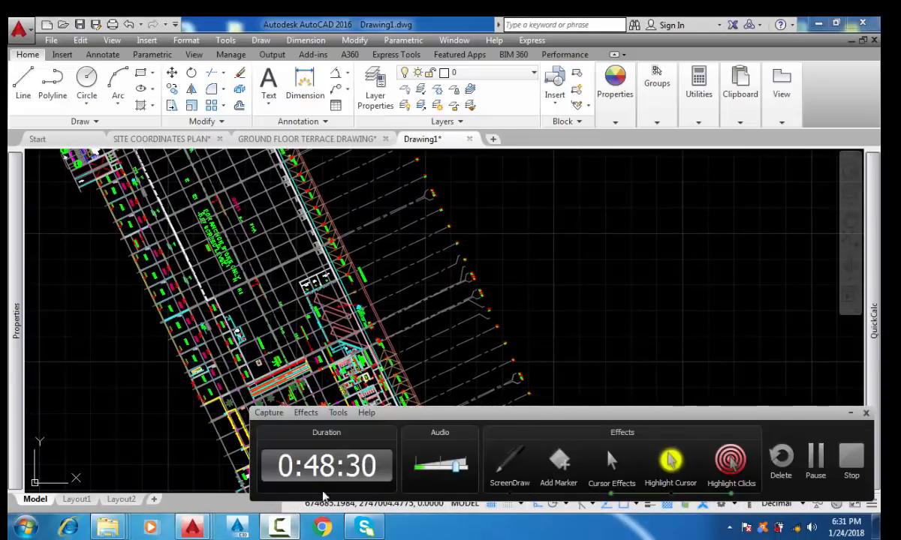